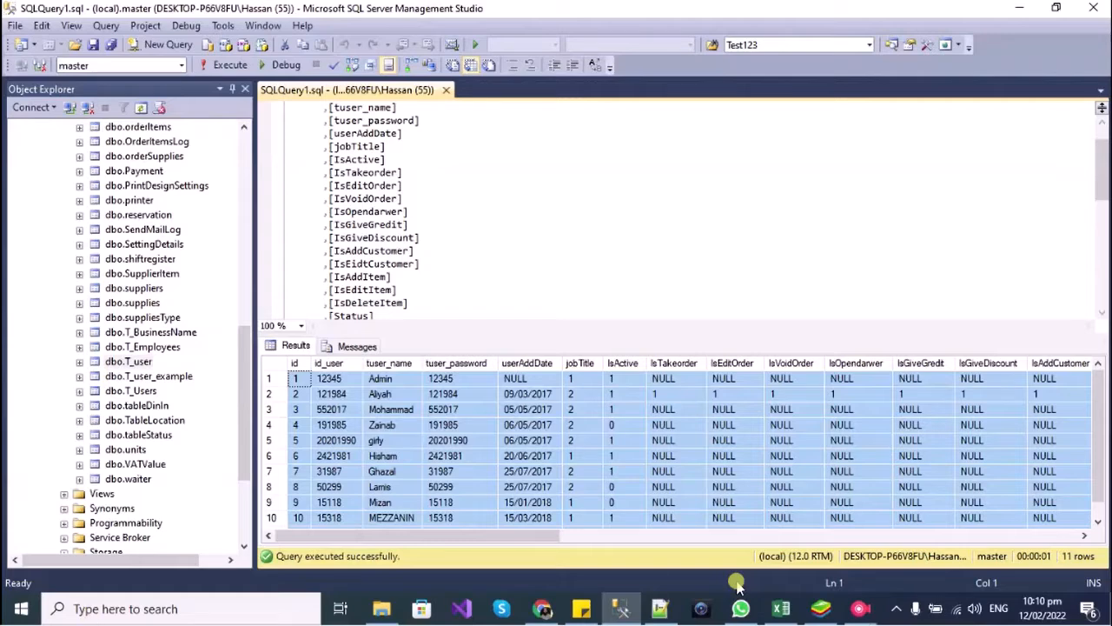
Copy all the query results with headers and paste them into Sheet1 of the Excel workbook Book1, starting at A1
click(577, 456)
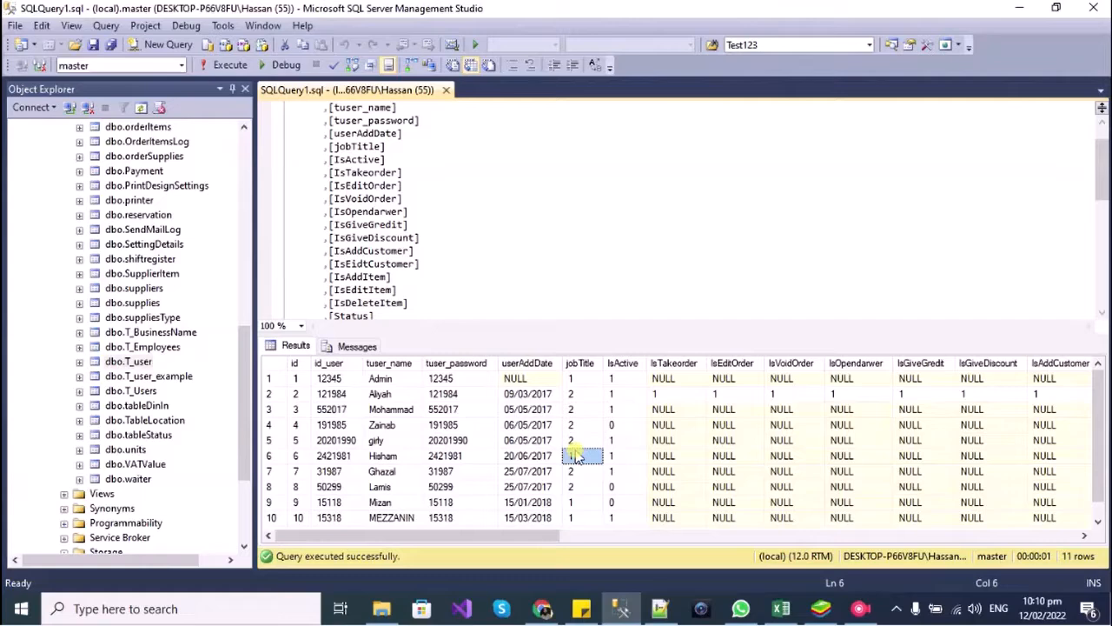
click(271, 367)
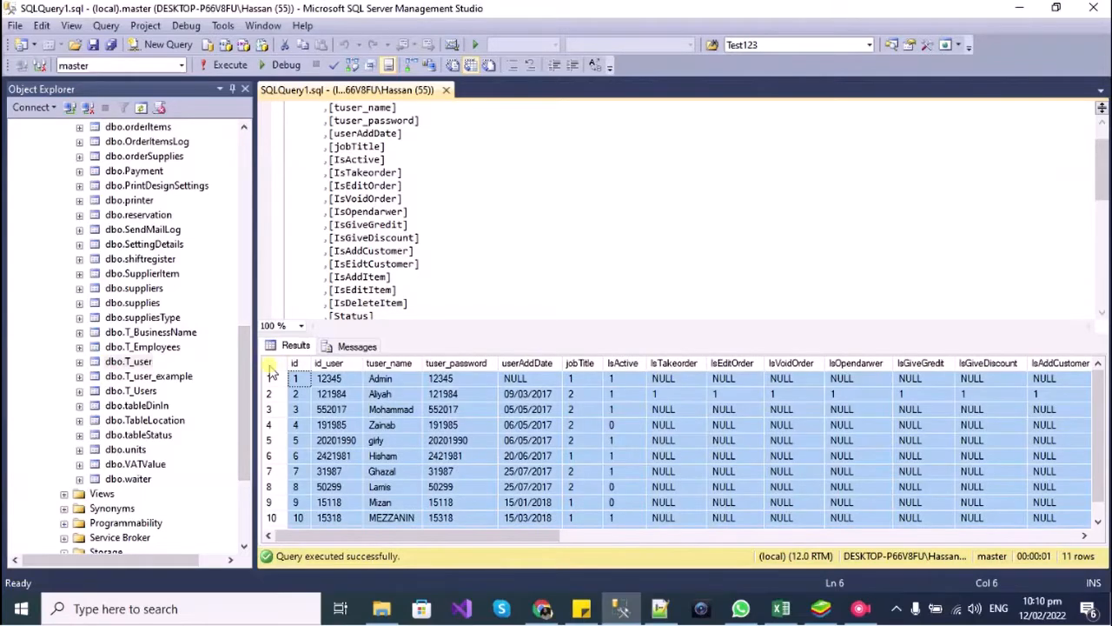
right_click(276, 373)
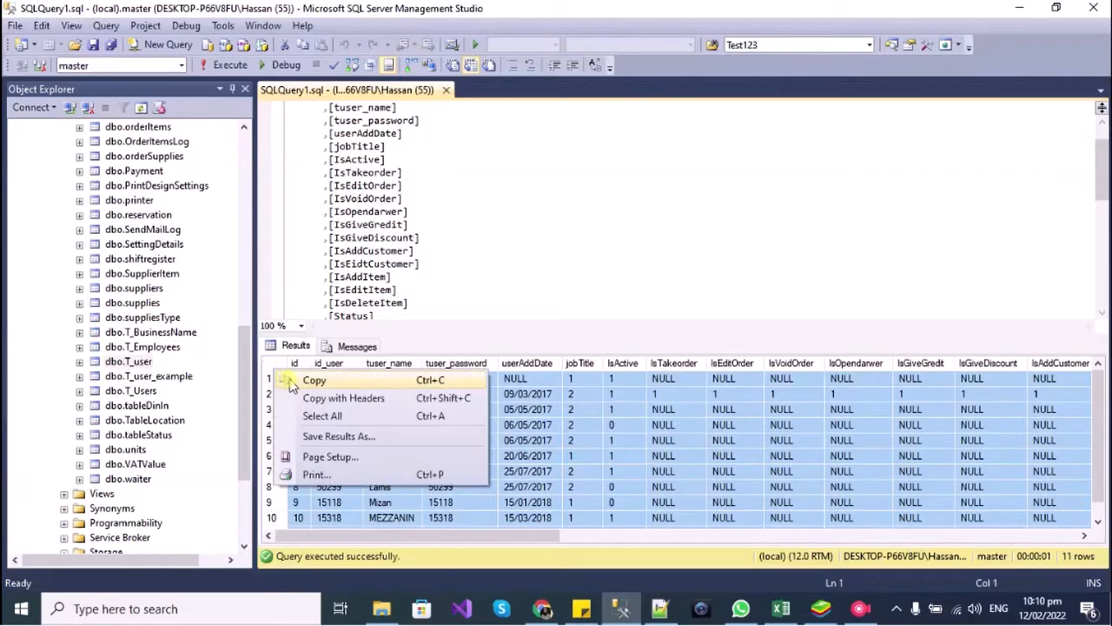
click(306, 398)
click(780, 610)
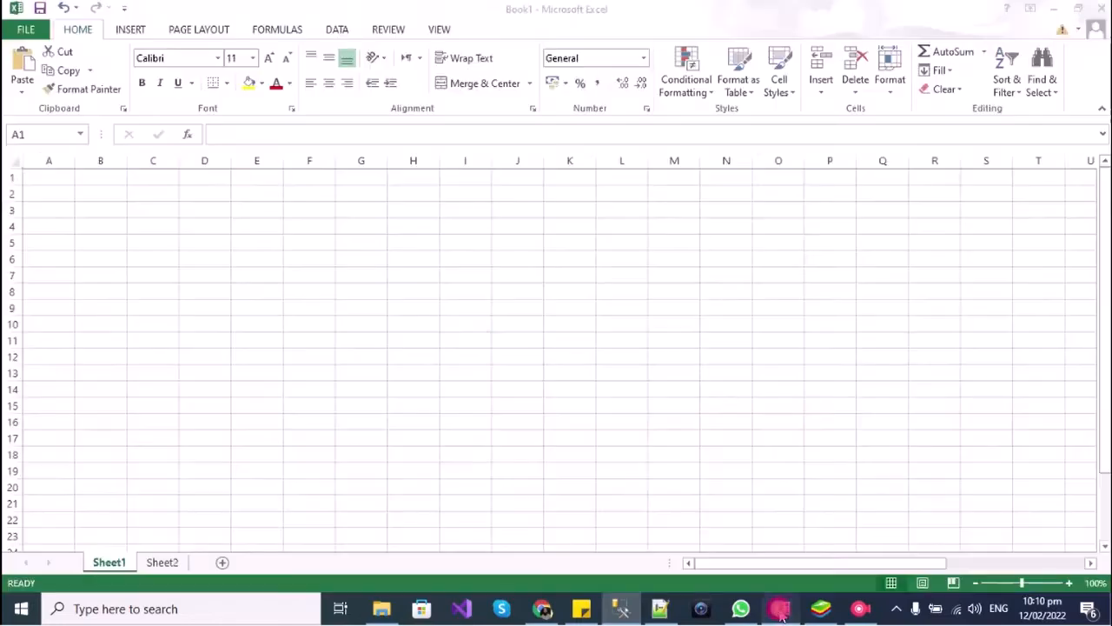
key(ctrl+v)
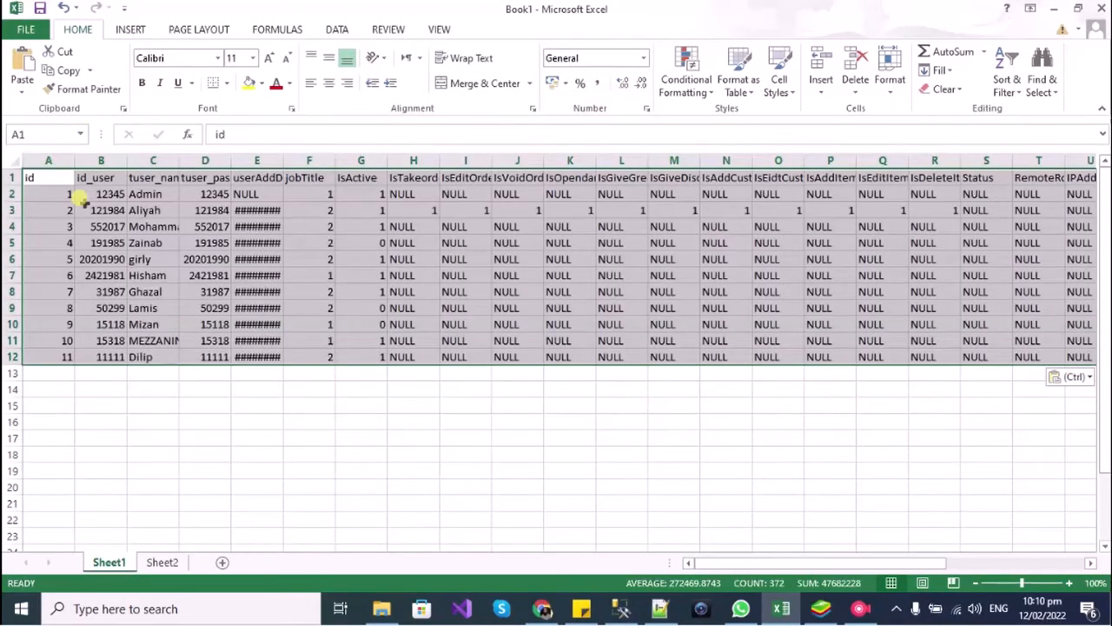
click(42, 289)
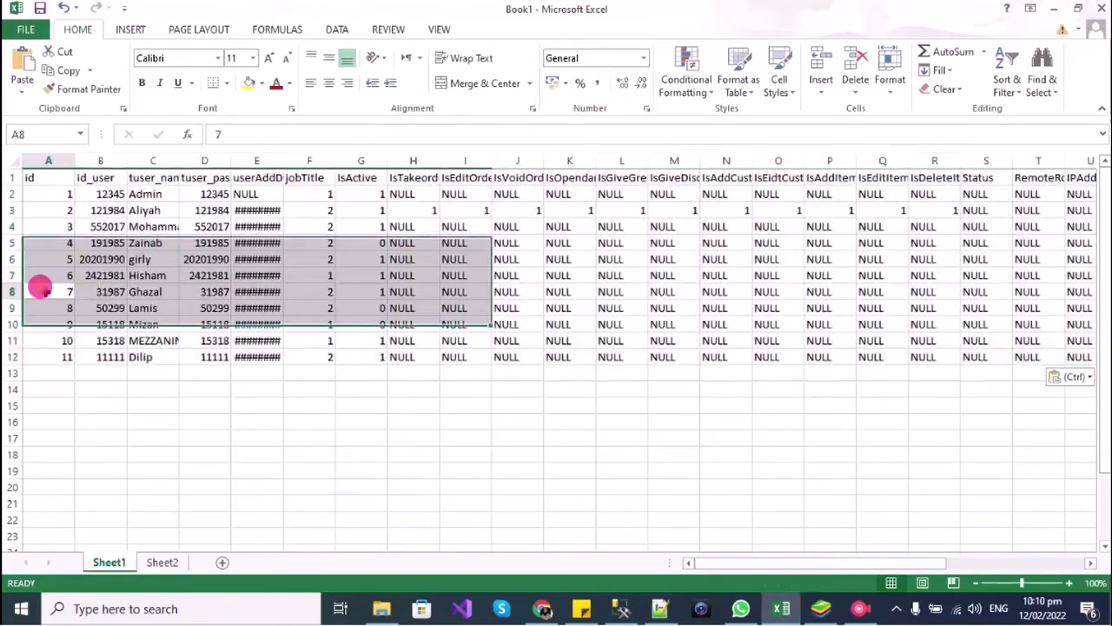
click(49, 192)
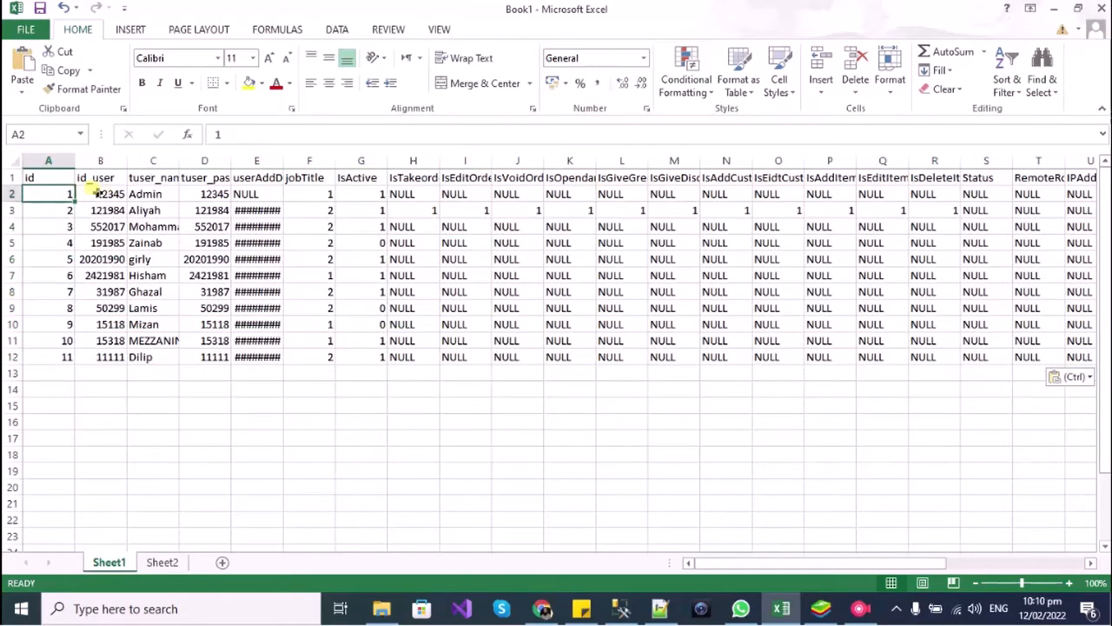
Start a VLOOKUP formula in cell A1 of Sheet2 with A2 as the lookup value
click(165, 563)
click(47, 176)
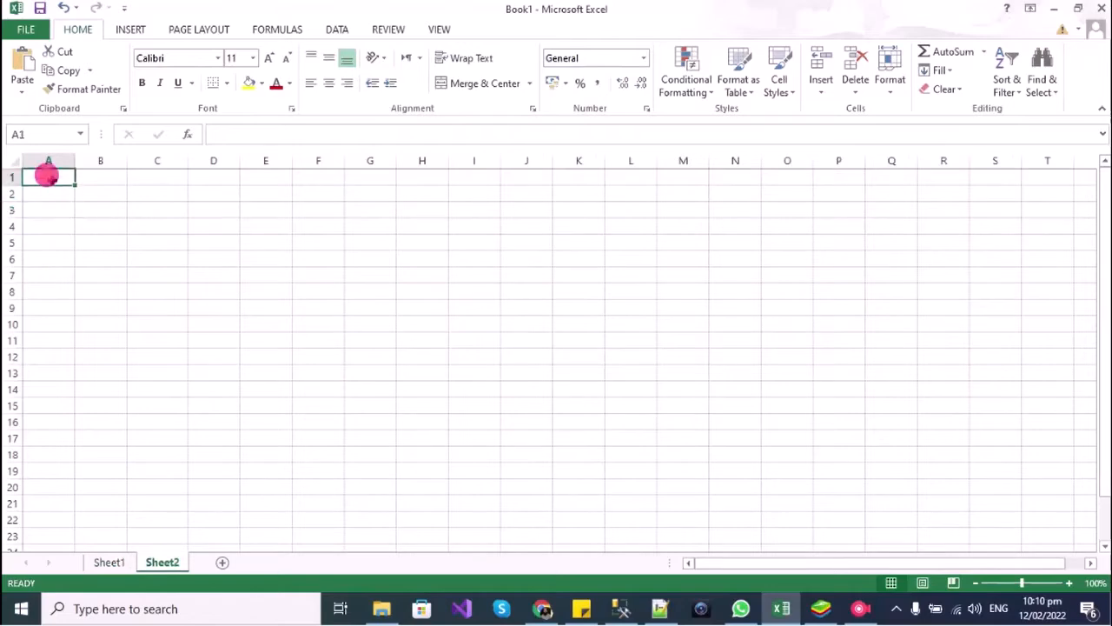
text(=vl)
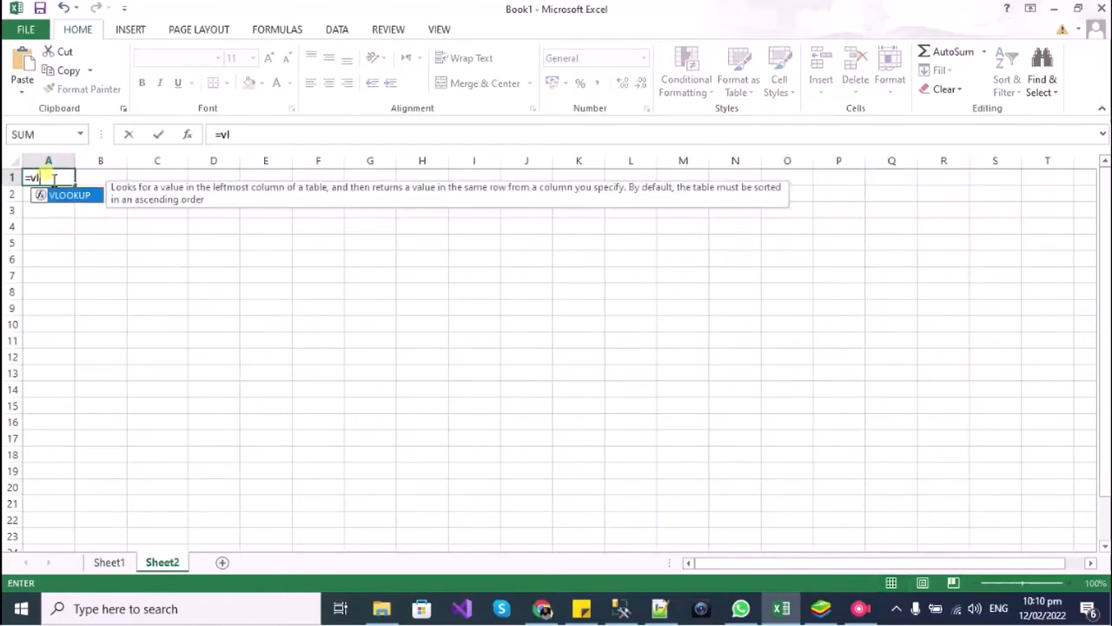
text(oo)
key(Tab)
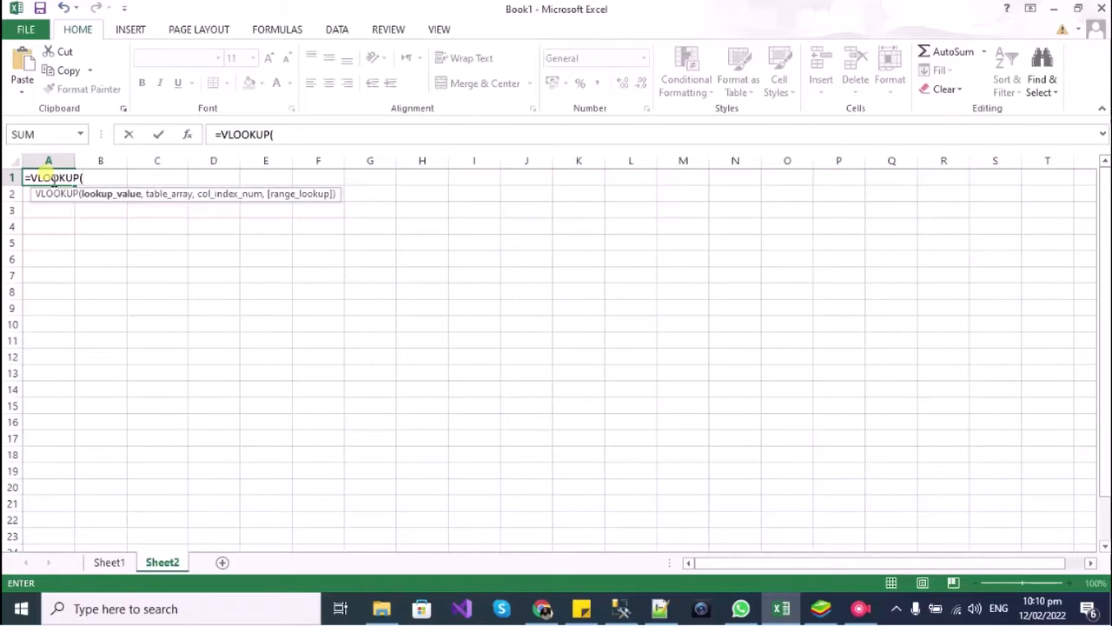
text(b1)
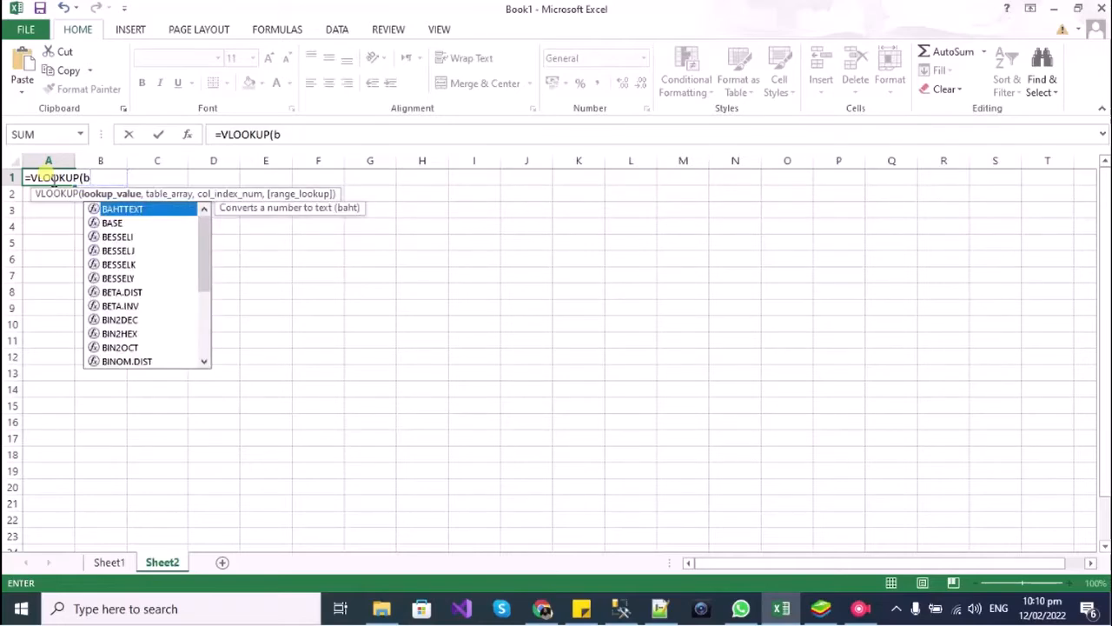
key(BackSpace)
text(a)
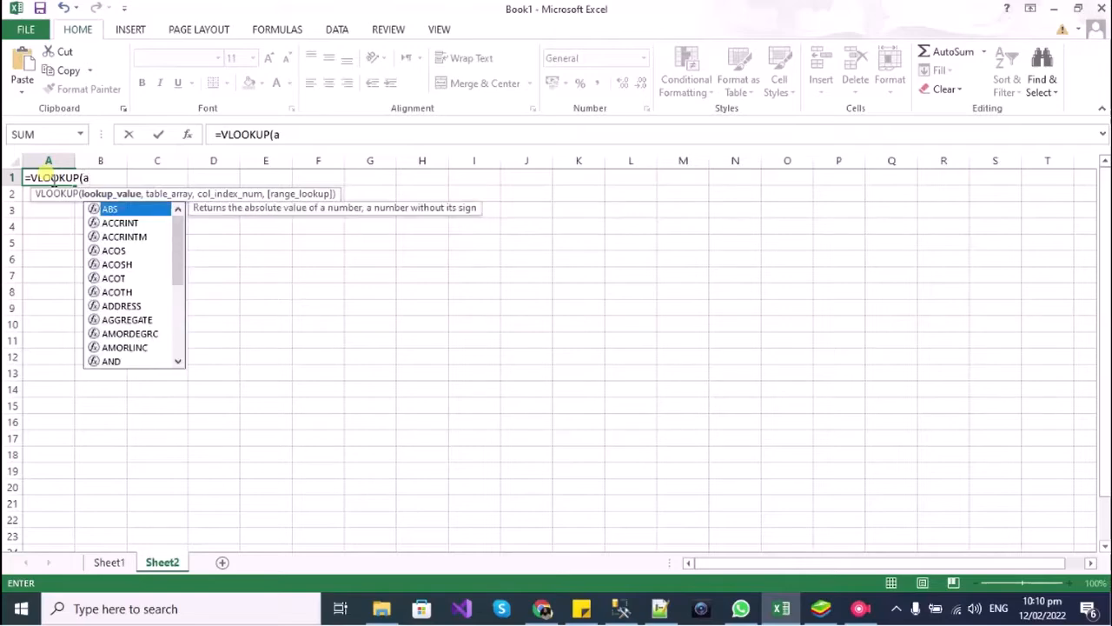
text(2)
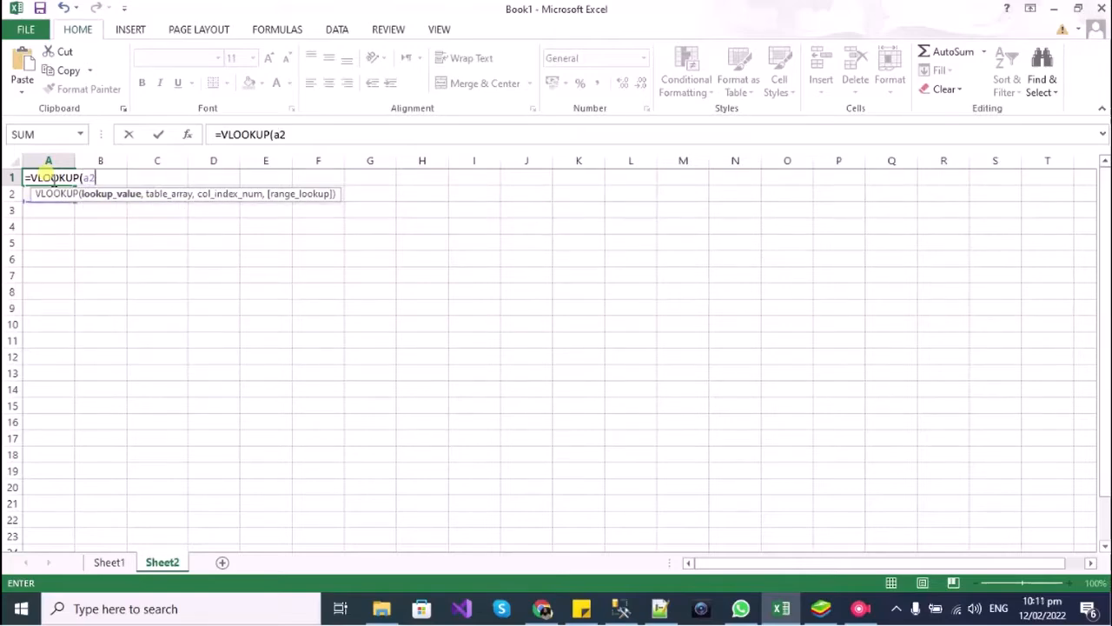
text(,)
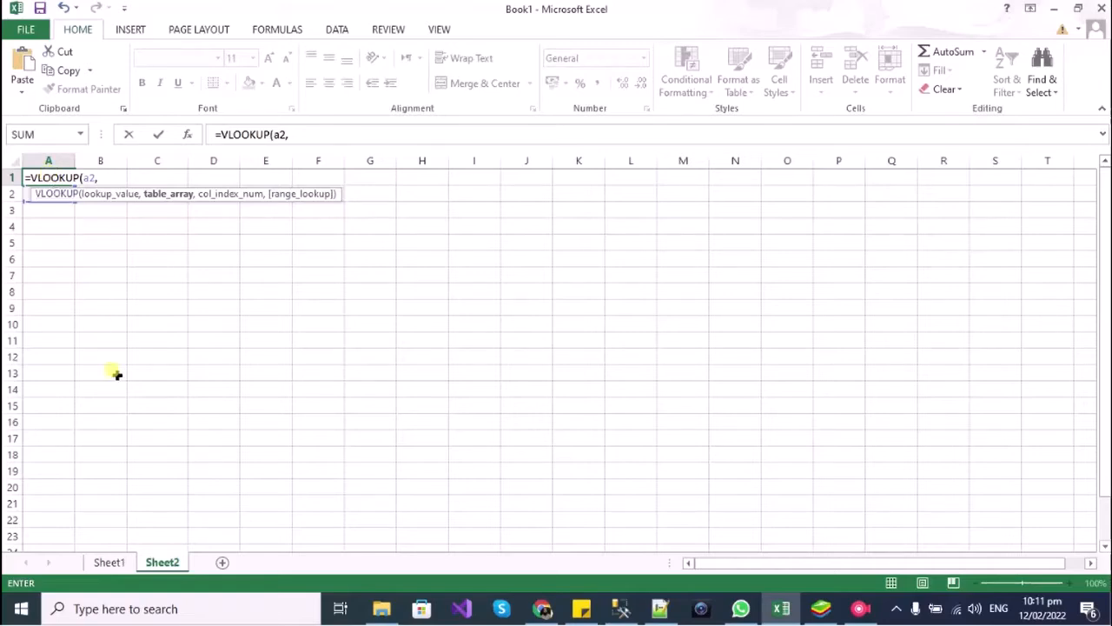
Complete the VLOOKUP with Sheet1!A1:AE12 as the table array, an empty column index and 0 as the range lookup
click(109, 563)
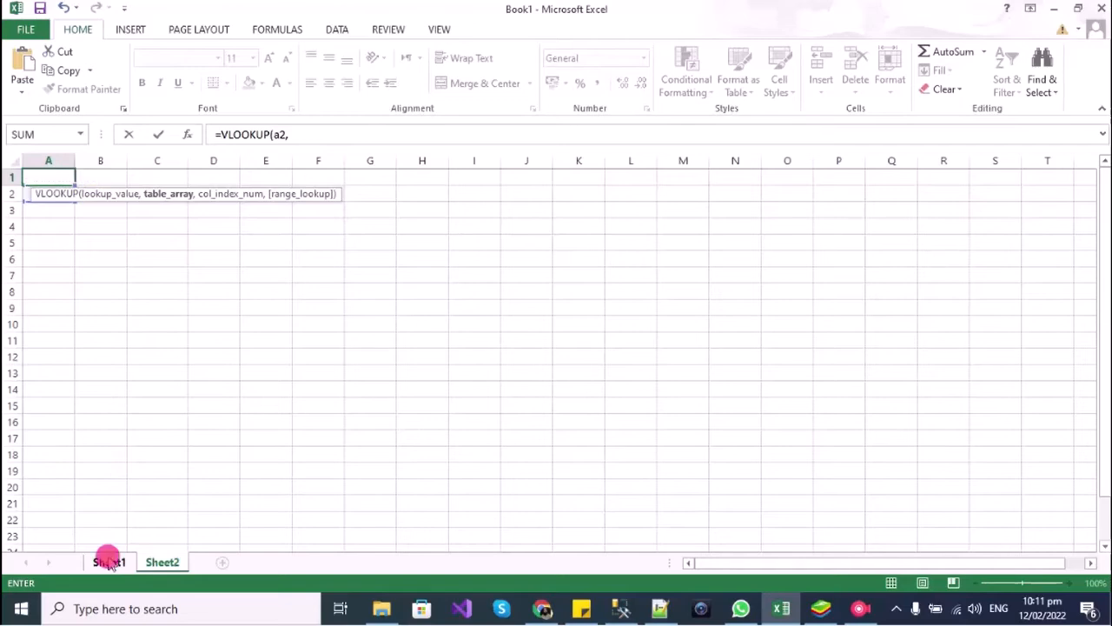
click(28, 178)
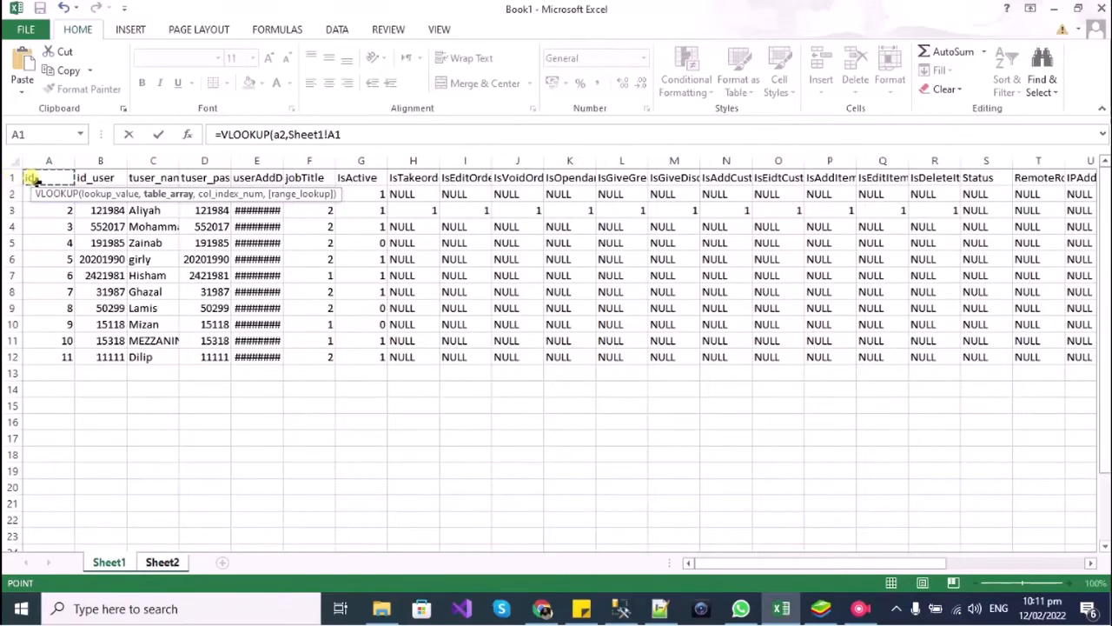
drag(29, 178, 1070, 365)
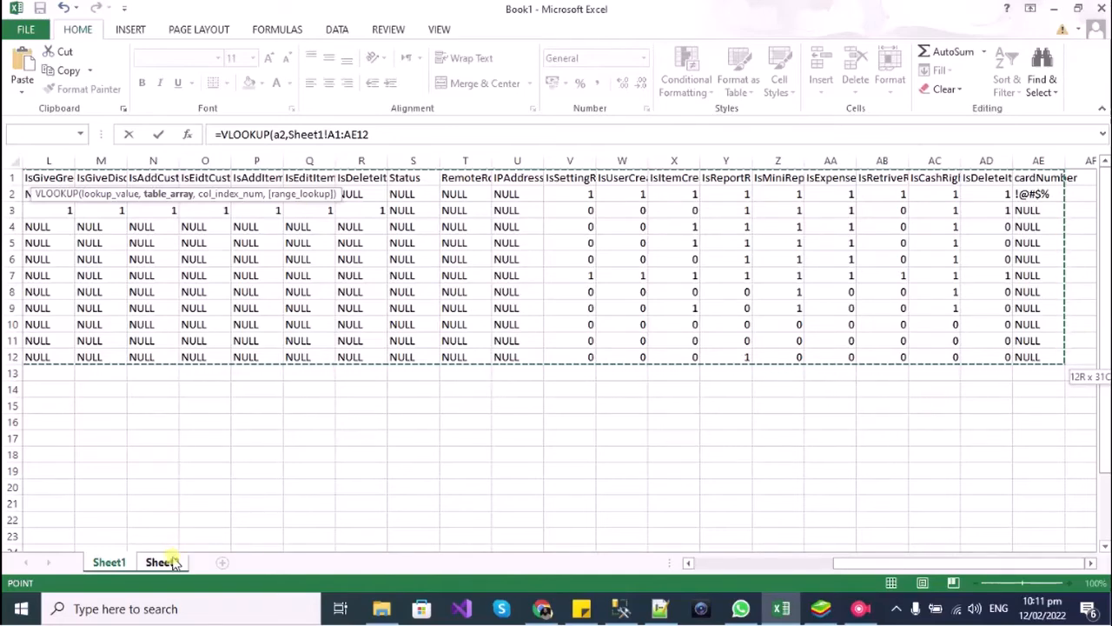
click(102, 563)
click(118, 565)
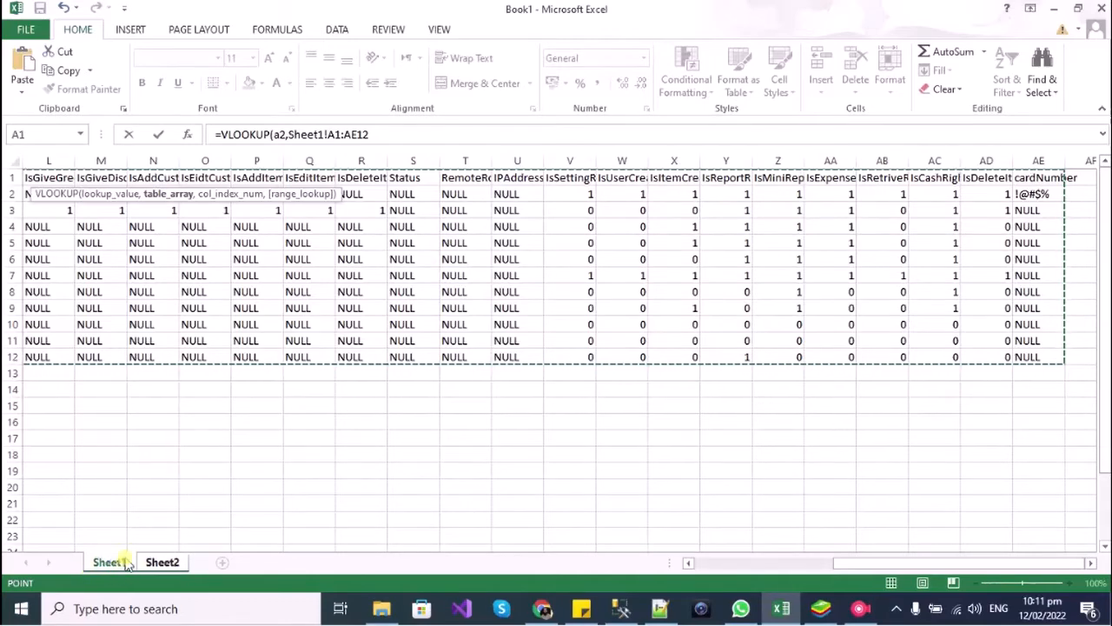
click(393, 135)
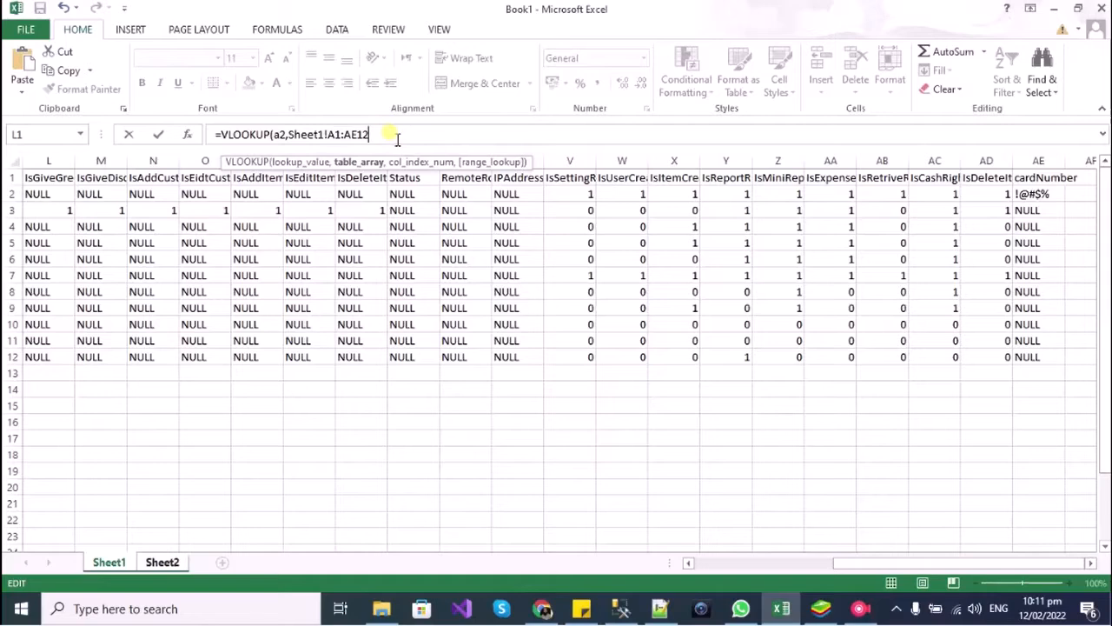
text(,)
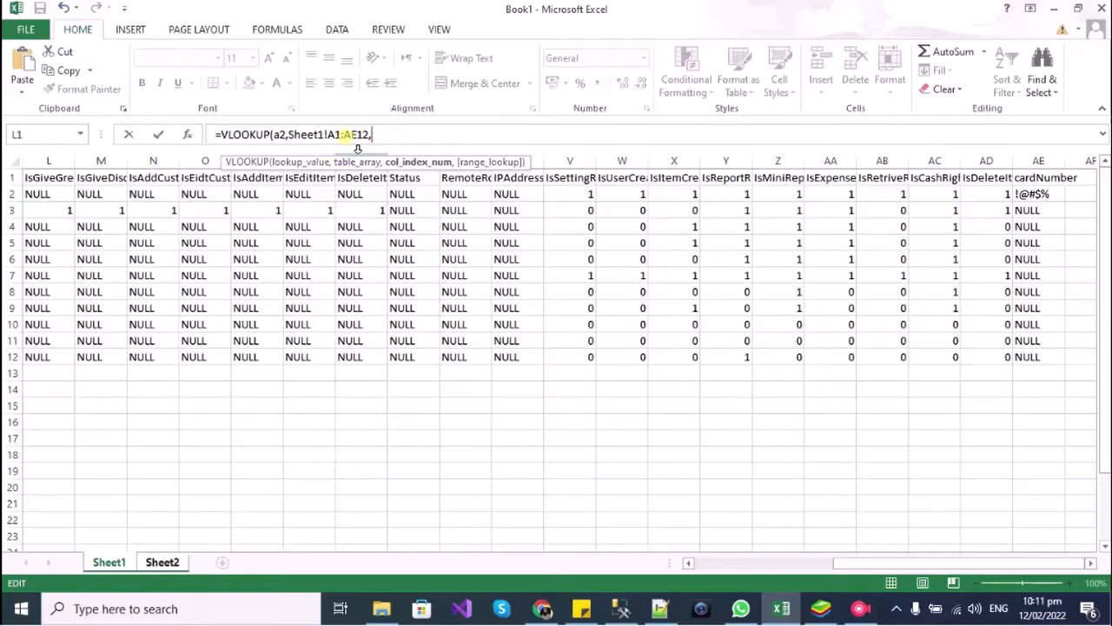
text(,0))
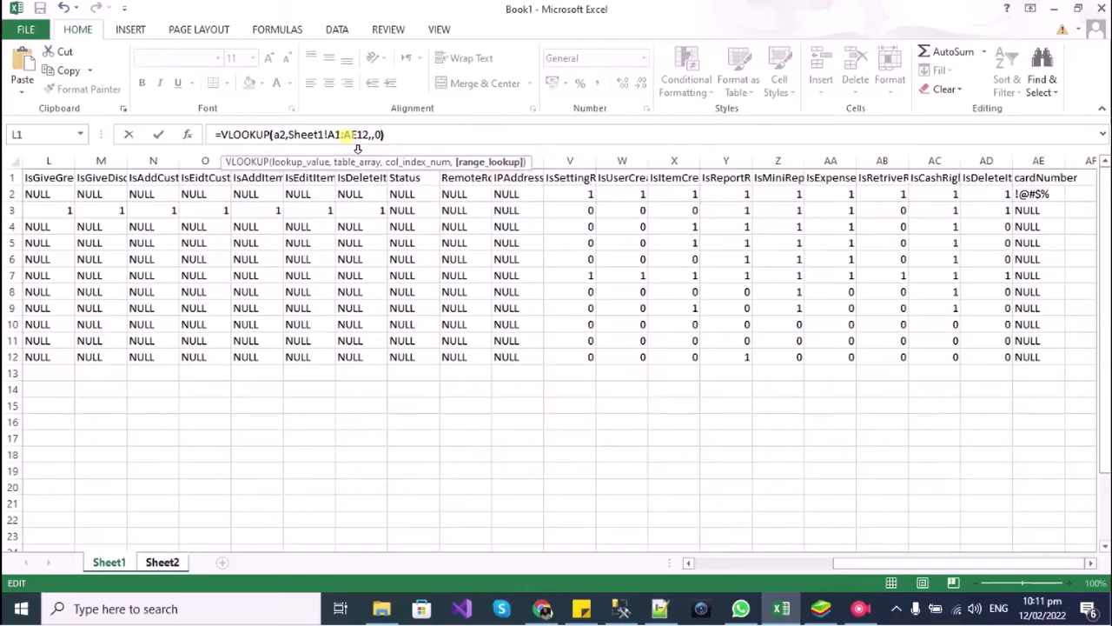
key(Return)
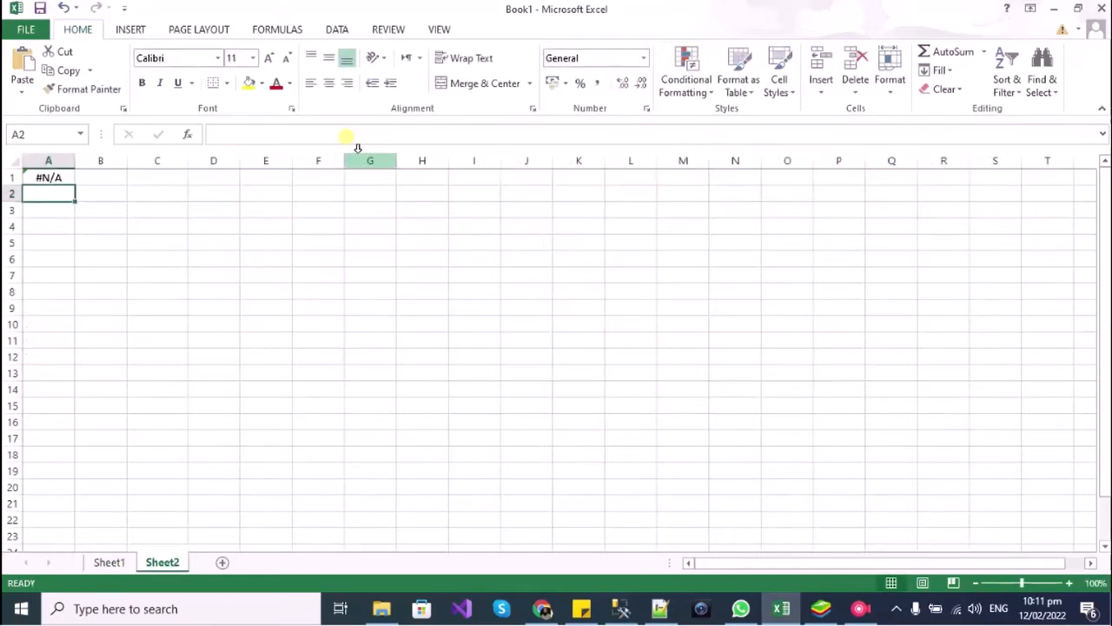
Review the first record in Sheet1 and set the column index of the VLOOKUP in Sheet2's cell A1 to 2
click(45, 177)
click(111, 562)
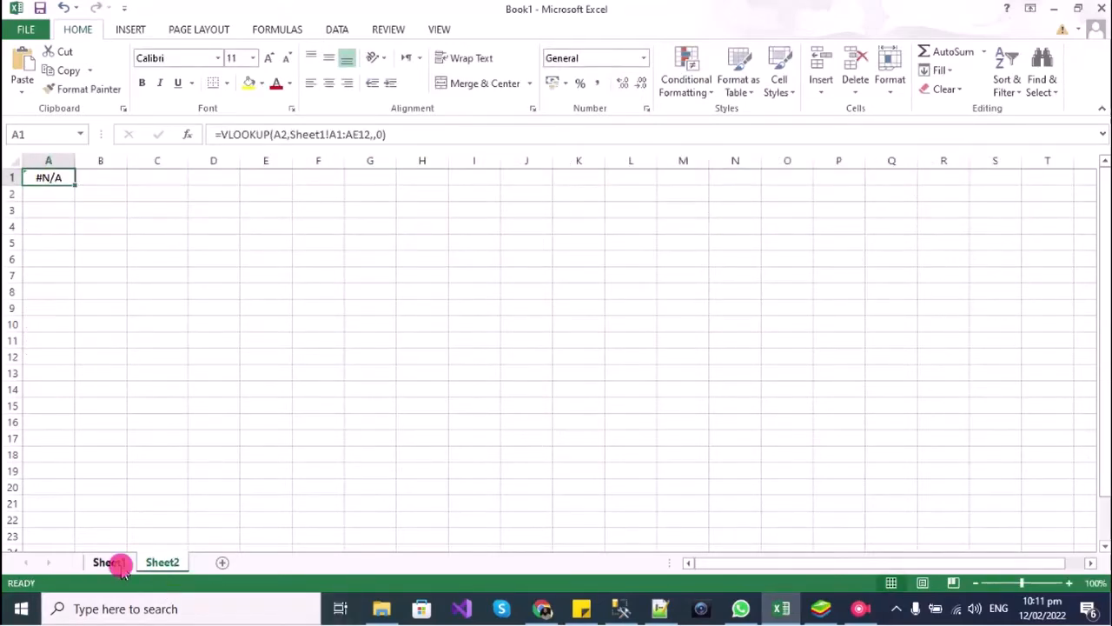
click(30, 193)
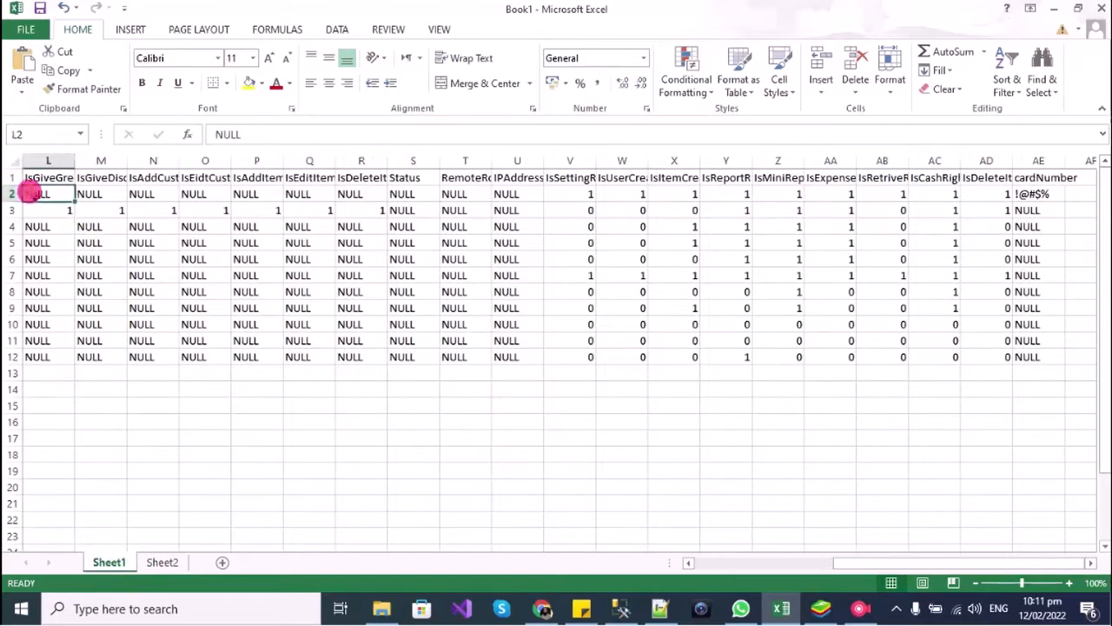
key(ctrl+Left)
key(ctrl+shift+Right)
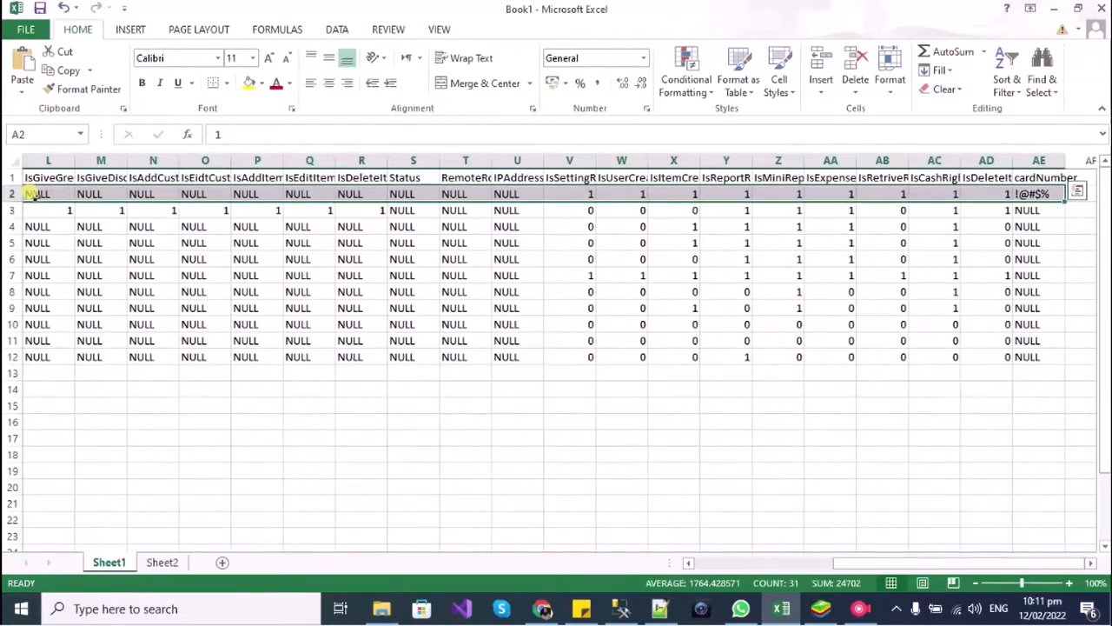
click(163, 562)
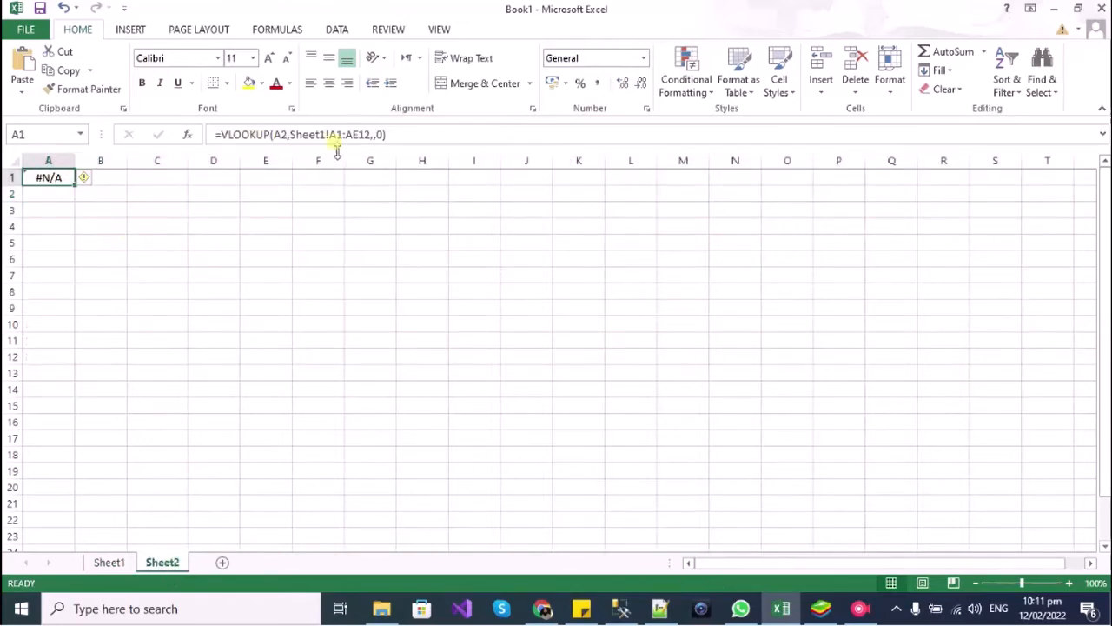
click(374, 134)
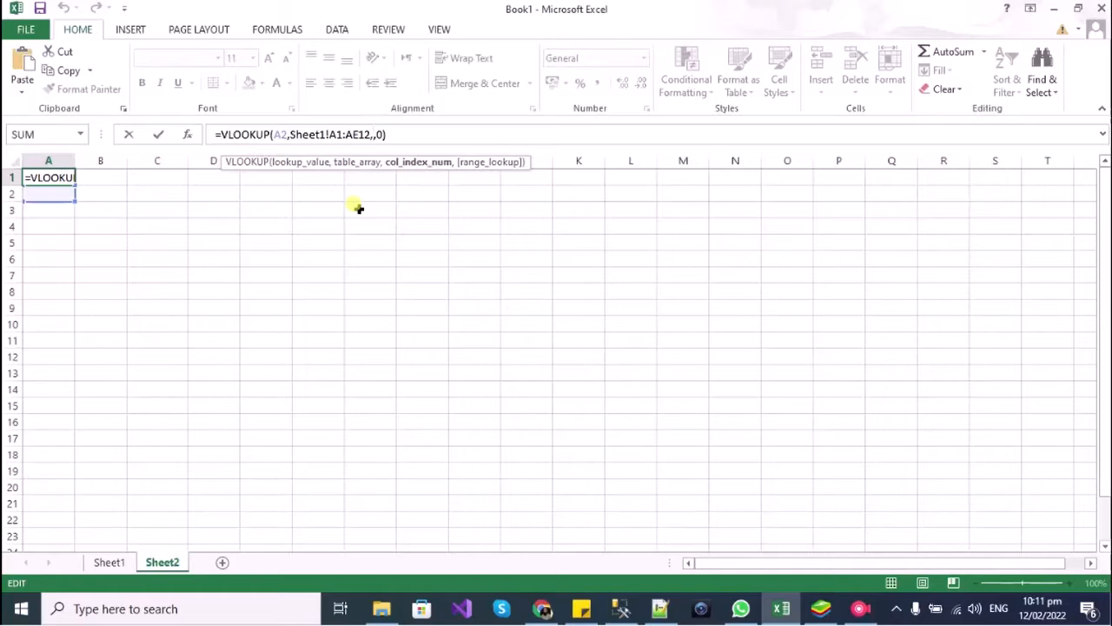
text(2)
key(Return)
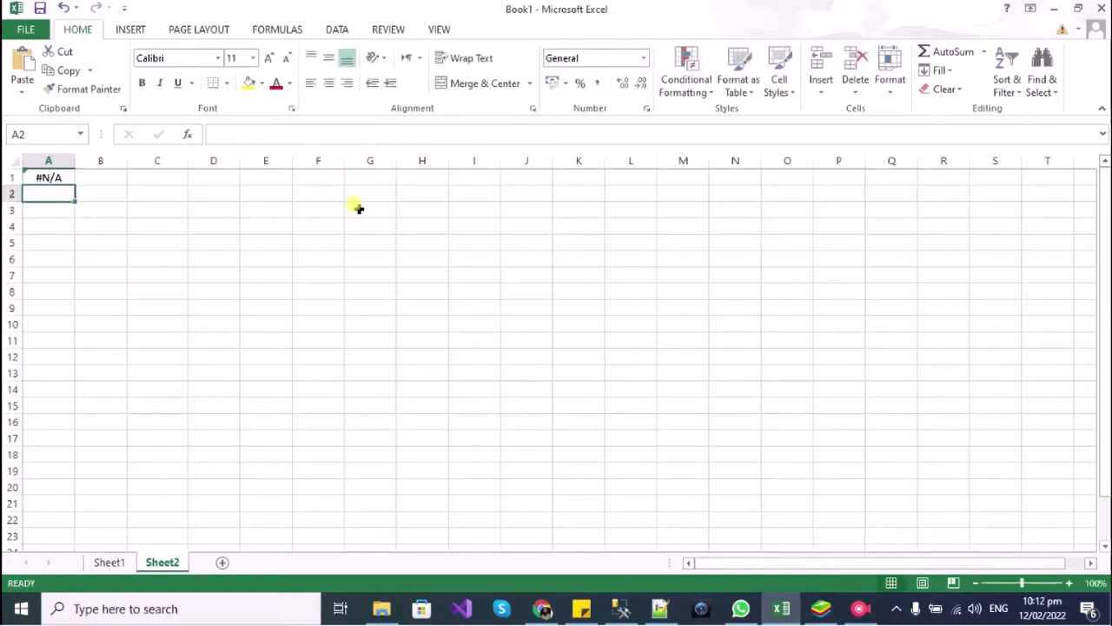
Enter 1 in cell A2 of Sheet2 as the id to look up
click(40, 172)
click(45, 183)
double_click(43, 192)
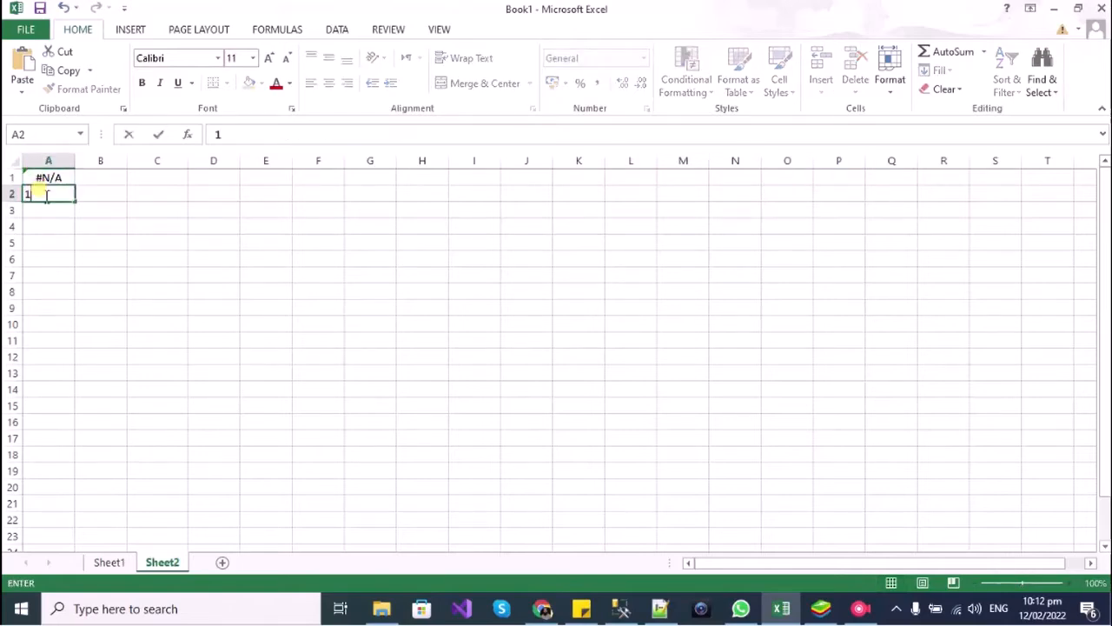
key(Return)
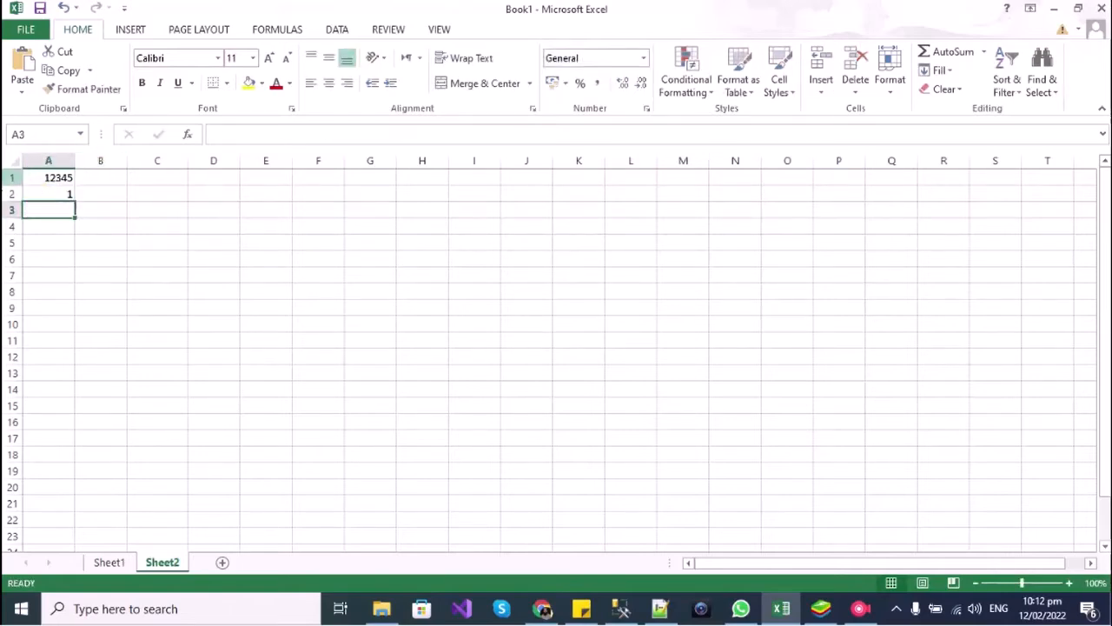
Review the first record and the tuser_name column in Sheet1, and return to Sheet2
click(108, 562)
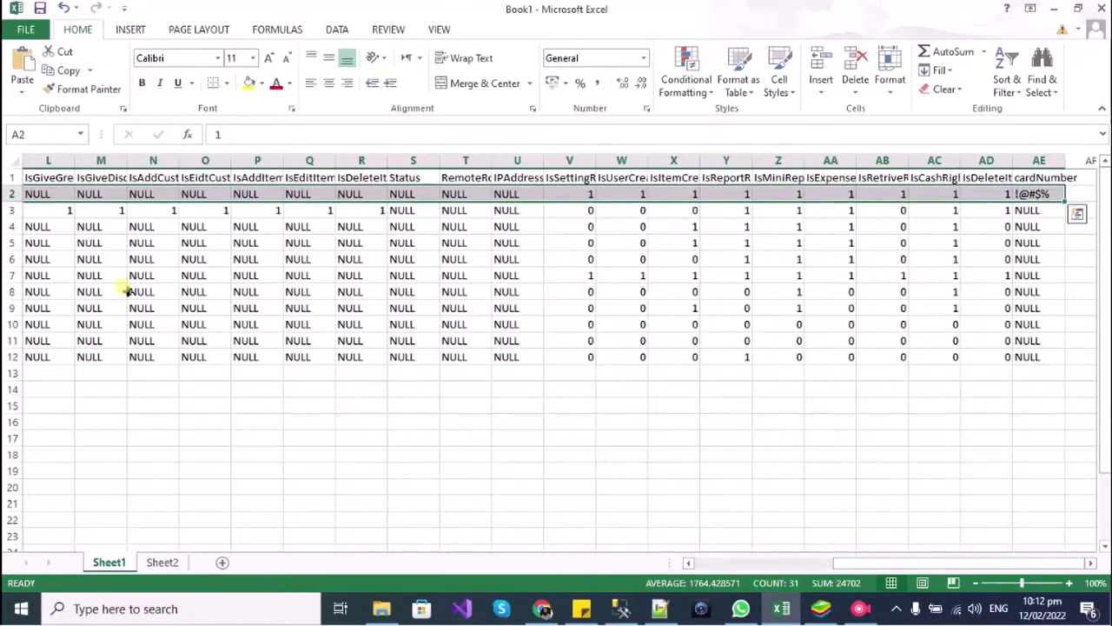
drag(863, 566, 708, 571)
double_click(65, 193)
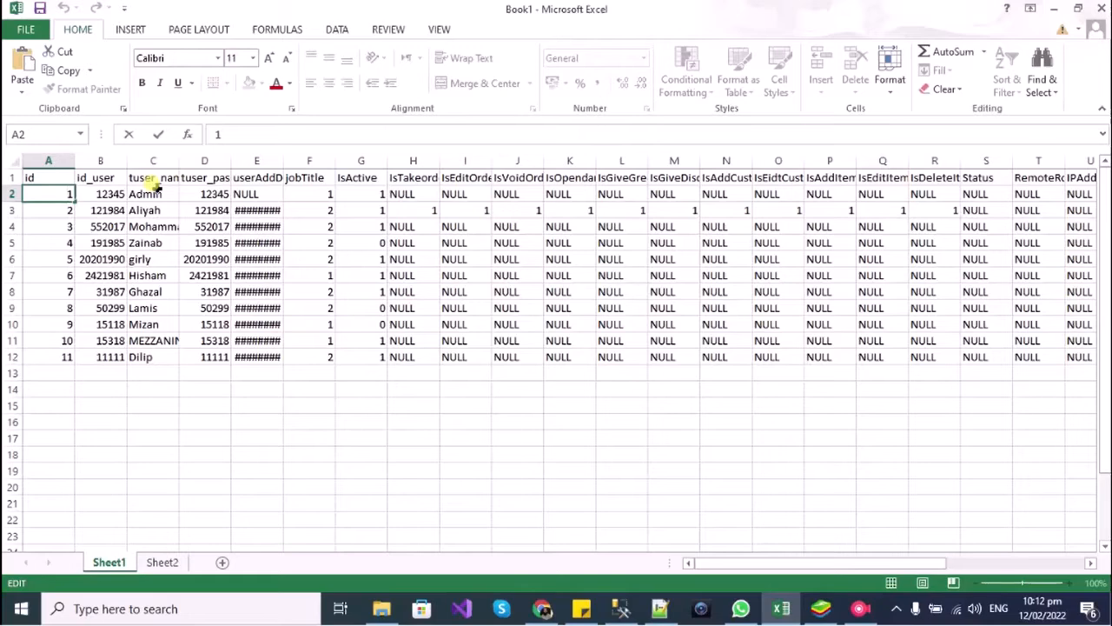
click(150, 177)
click(162, 562)
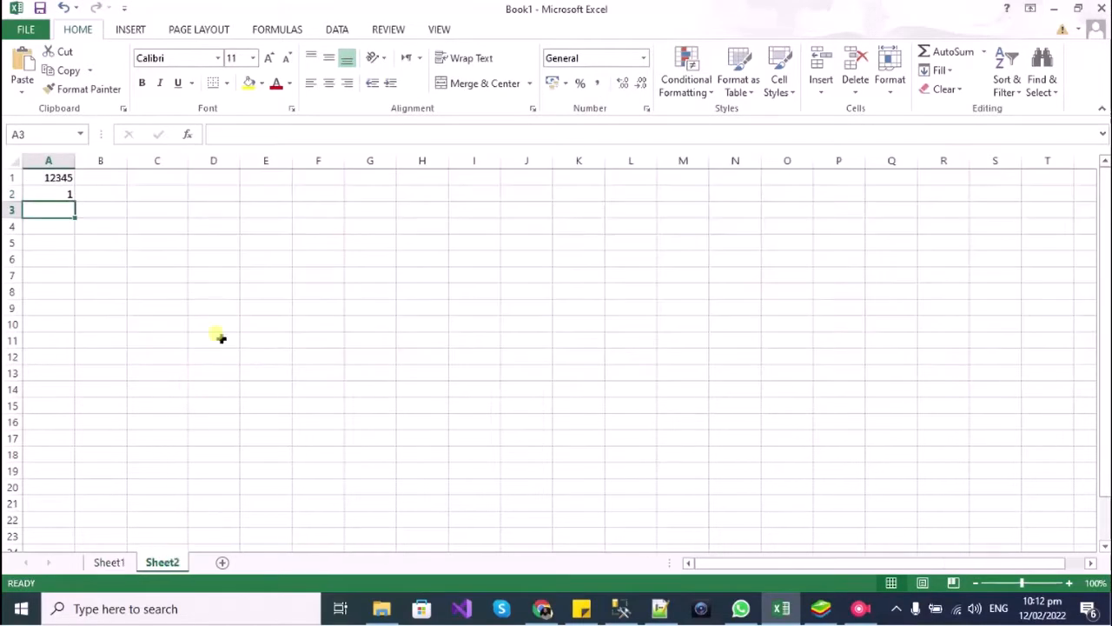
Copy the VLOOKUP formula from cell A1 of Sheet2 into B1 with unchanged references and set its column index to 3
click(50, 183)
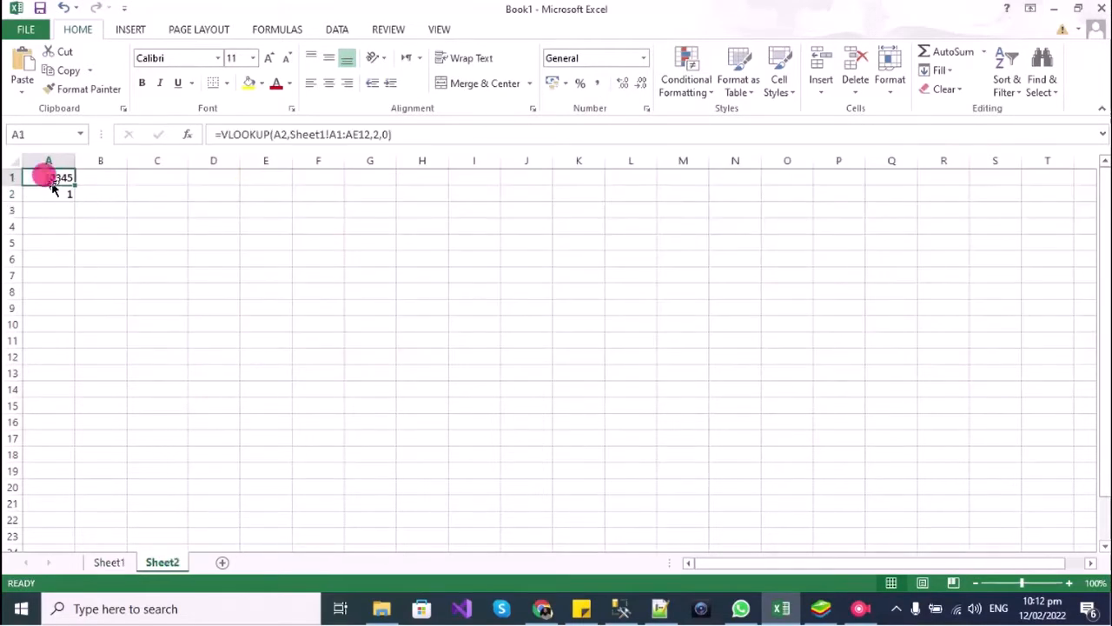
key(ctrl+c)
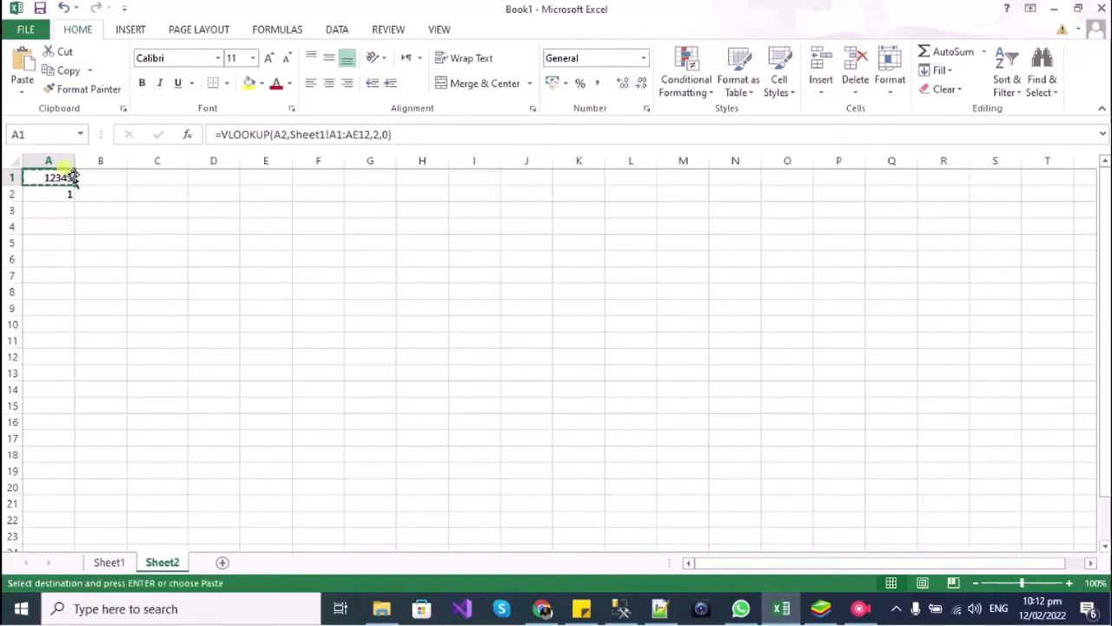
click(272, 132)
drag(412, 132, 218, 117)
text(=)
click(115, 175)
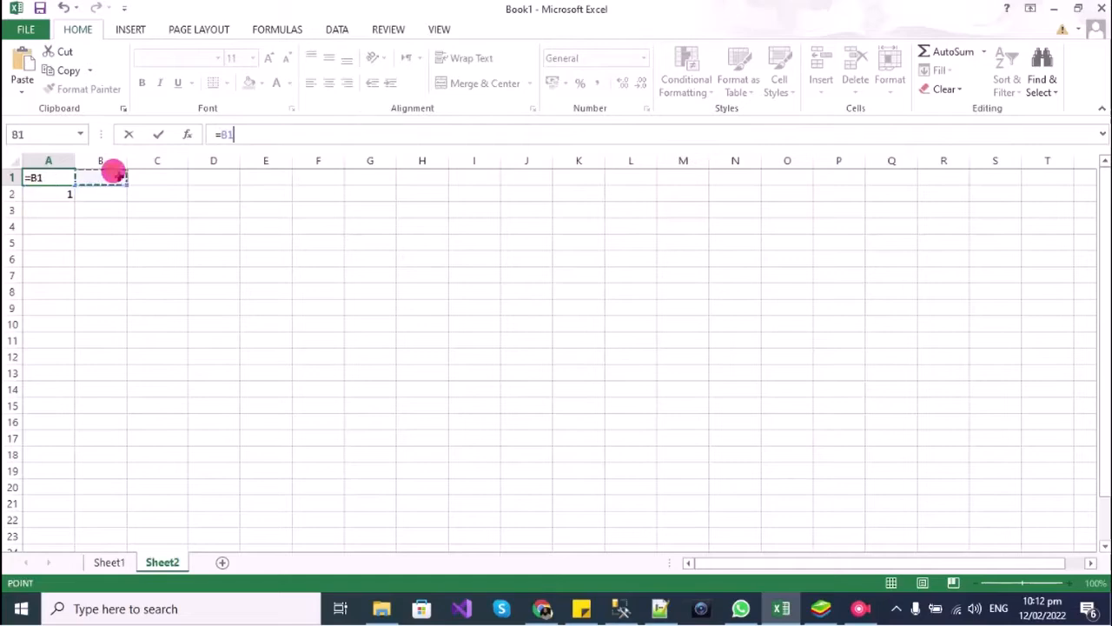
key(Escape)
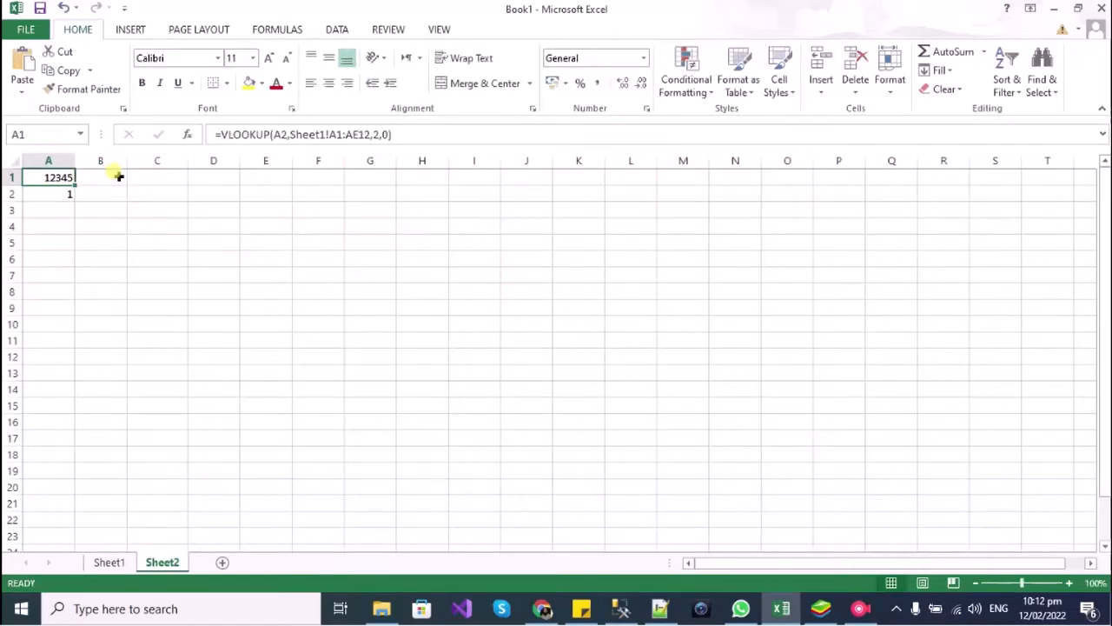
click(111, 177)
key(ctrl+v)
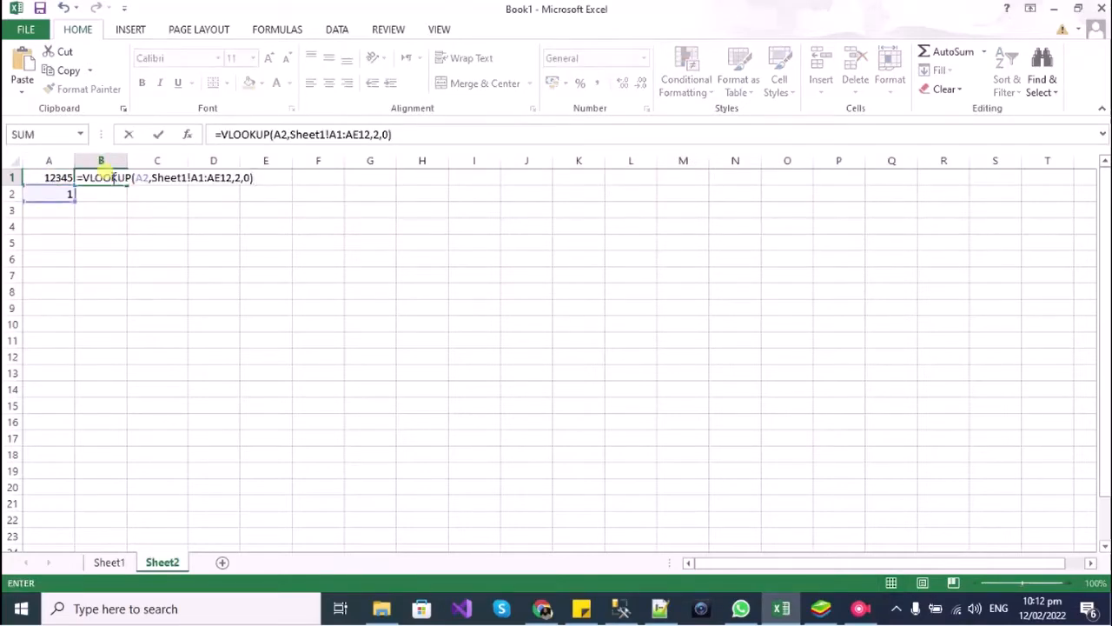
click(381, 135)
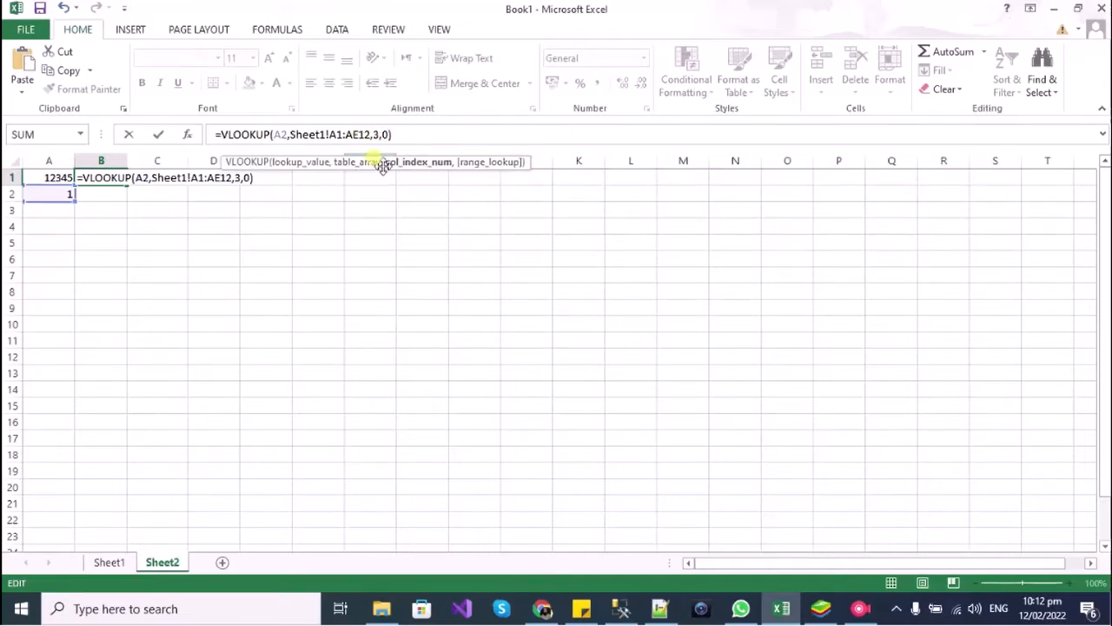
key(Return)
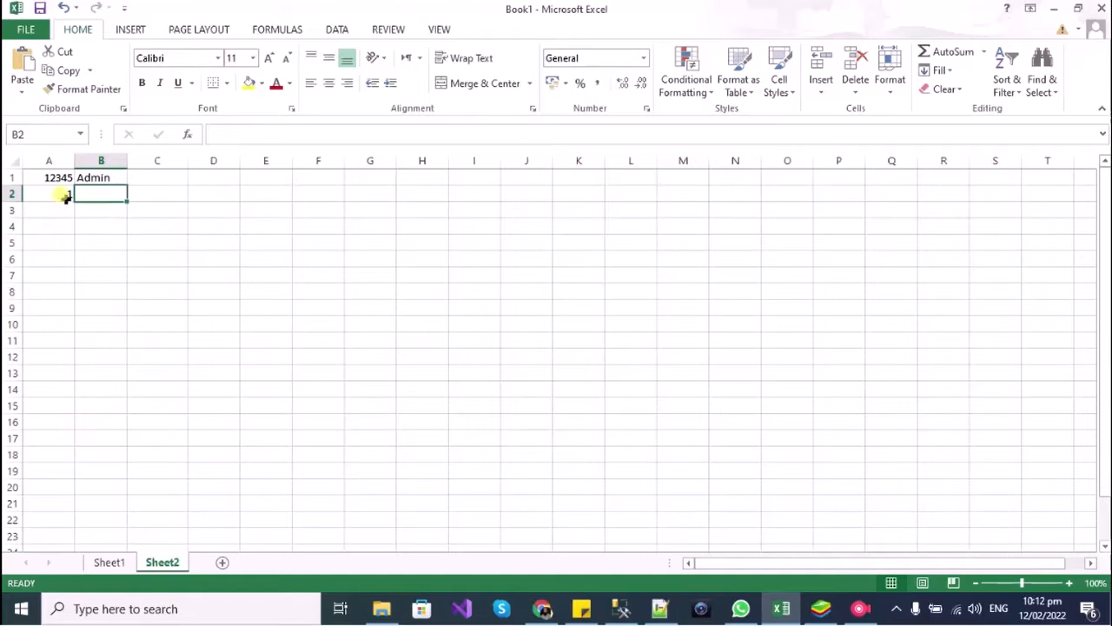
Check the record in Sheet1 and set the lookup id in Sheet2's cell A2 to 2
click(118, 562)
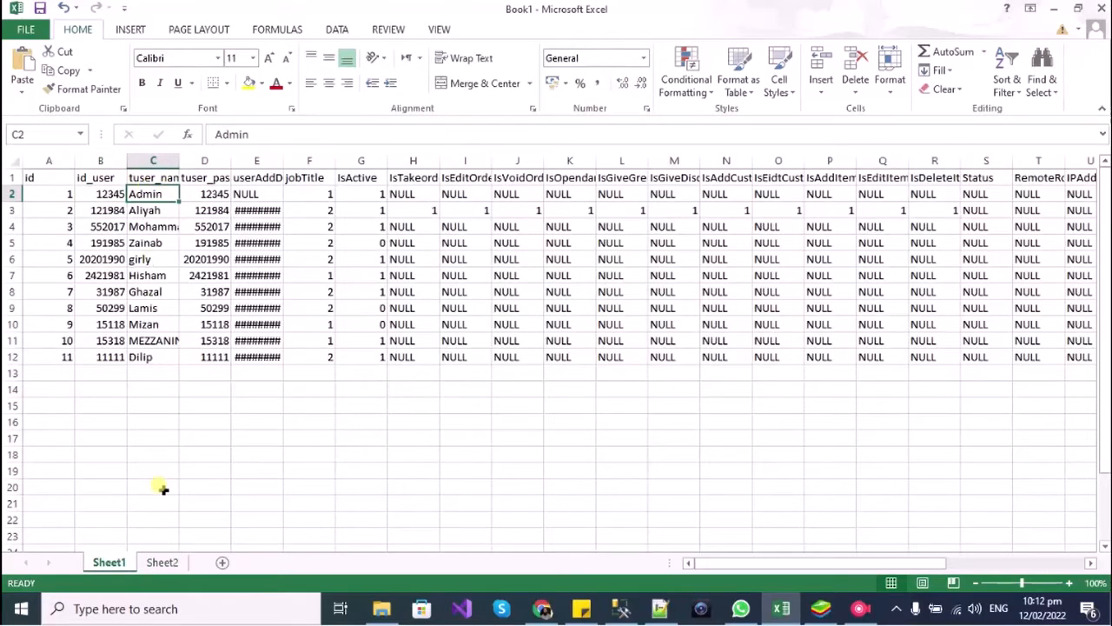
click(176, 563)
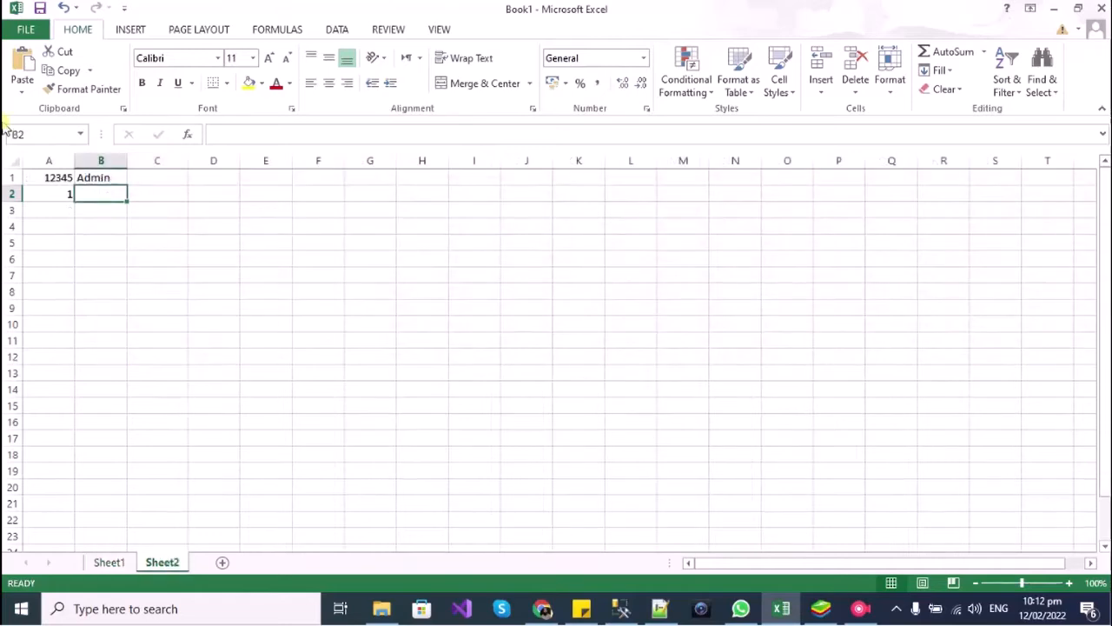
click(53, 192)
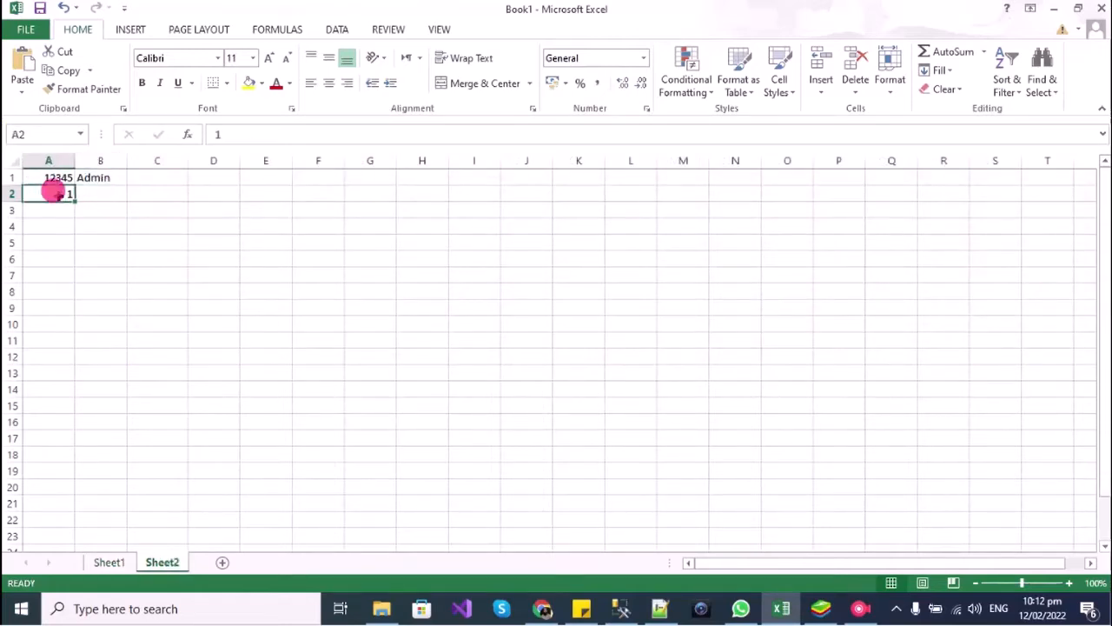
text(2)
key(Return)
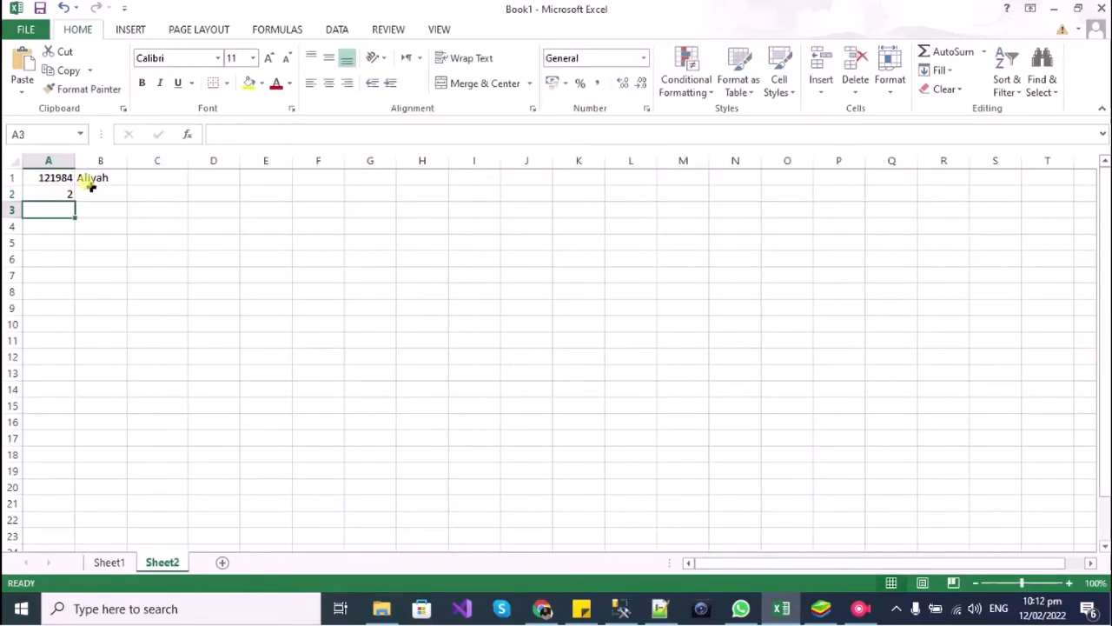
Compare the Sheet2 lookup results with the id_user and tuser_name values of record 2 in Sheet1
click(127, 563)
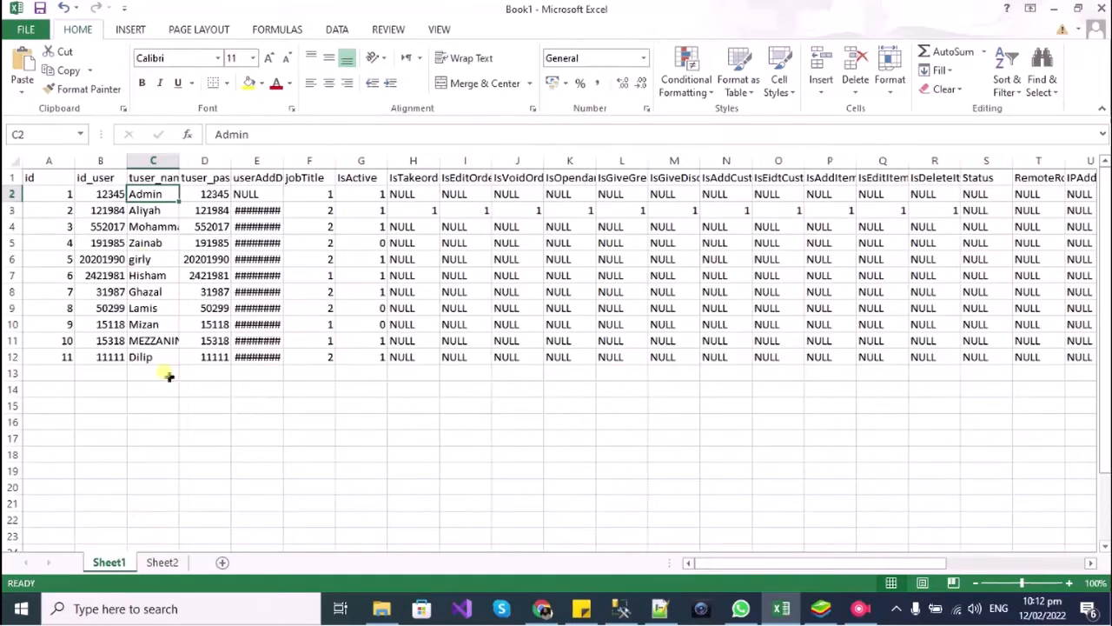
click(101, 225)
drag(103, 210, 161, 211)
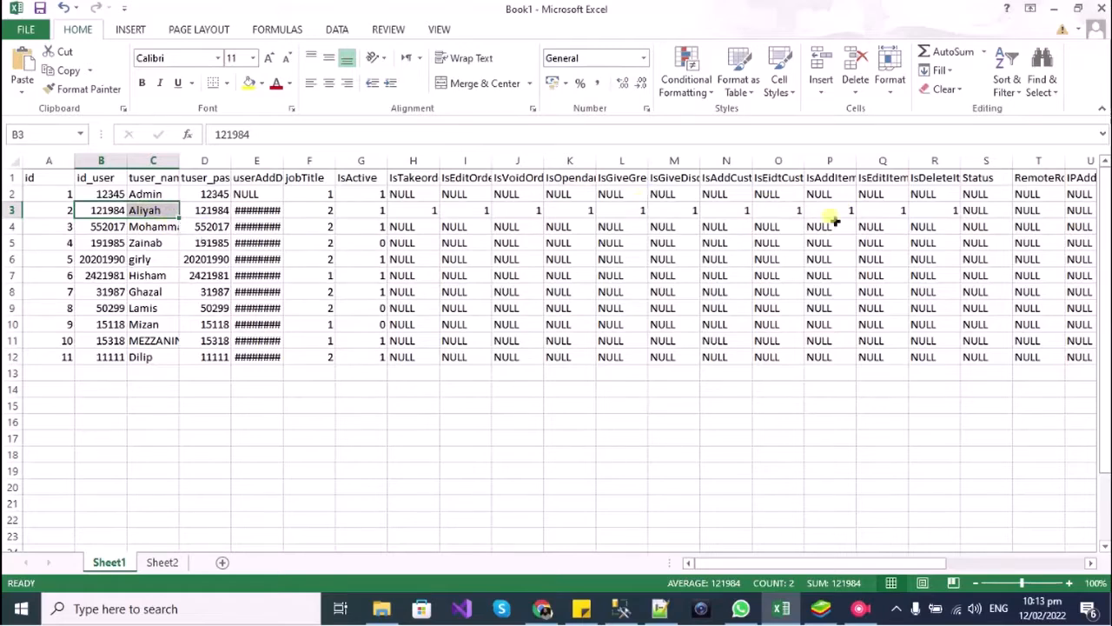
click(165, 563)
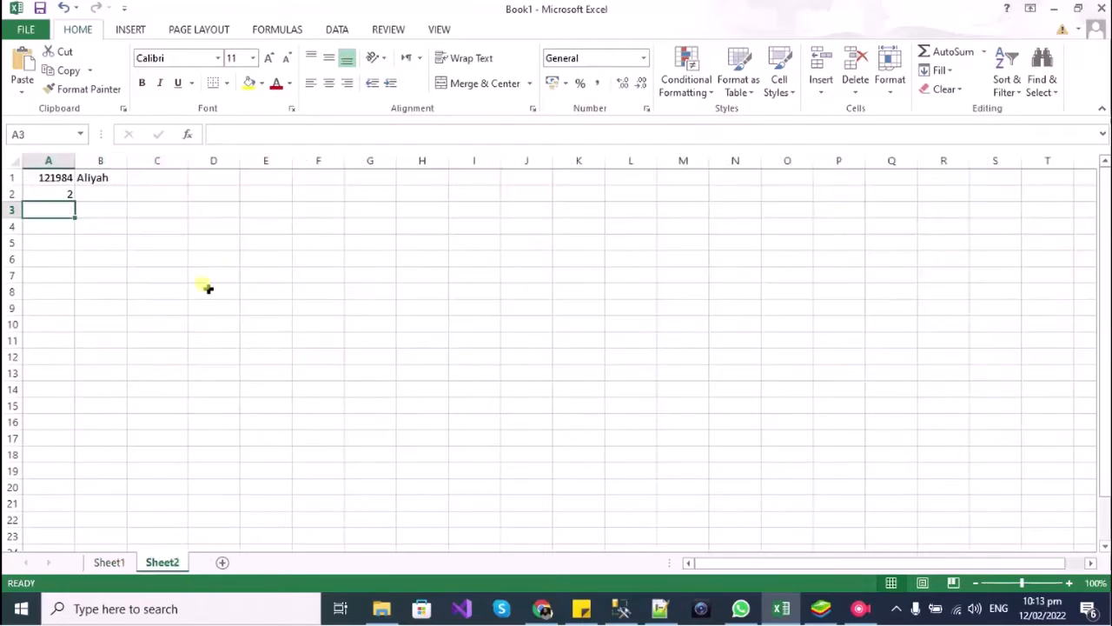
Copy the VLOOKUP formula from cell B1 of Sheet2 into C1 and set its column index to 4
click(100, 178)
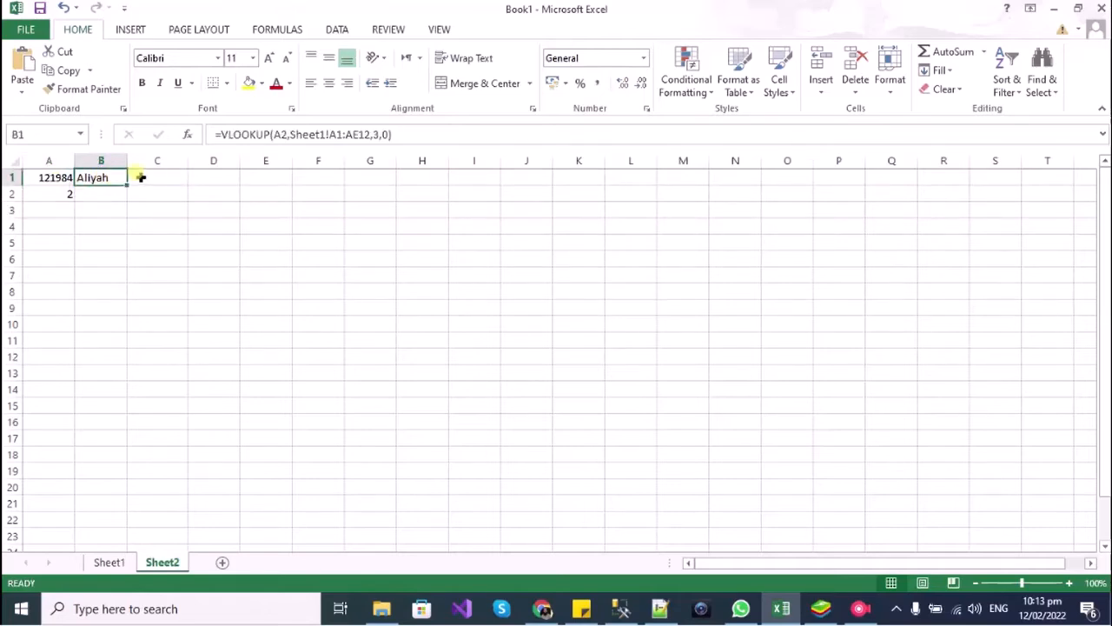
drag(413, 134, 222, 127)
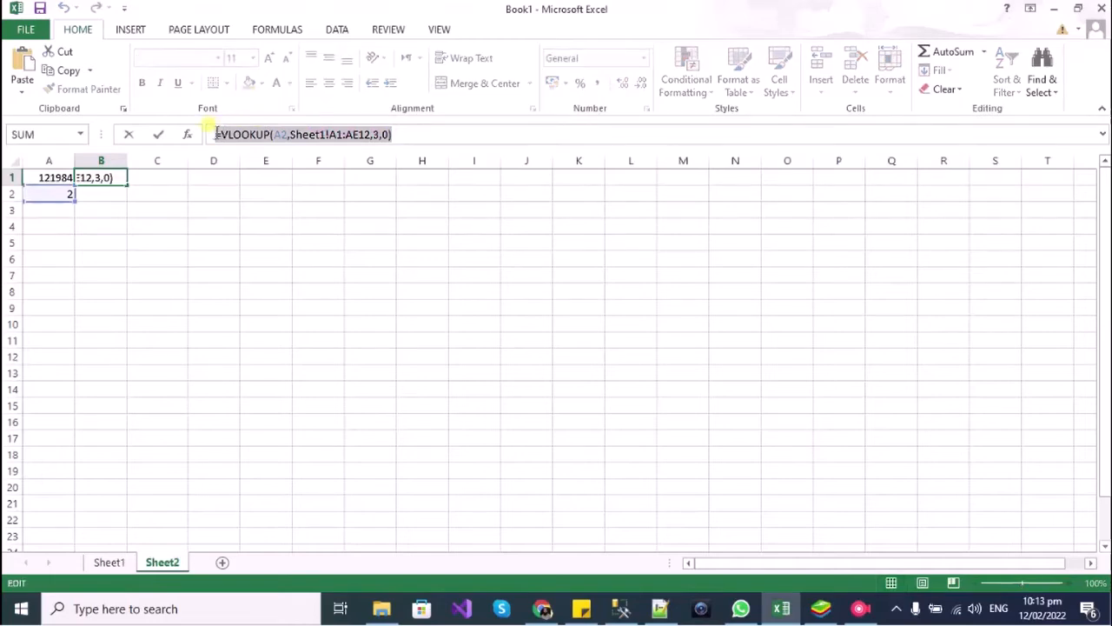
click(374, 132)
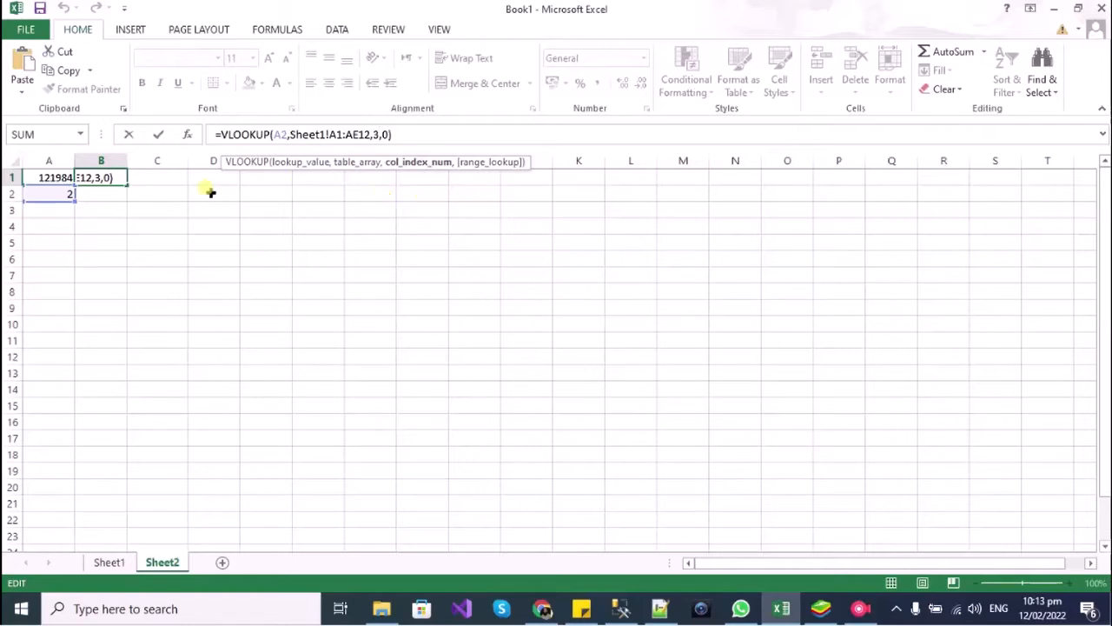
click(162, 176)
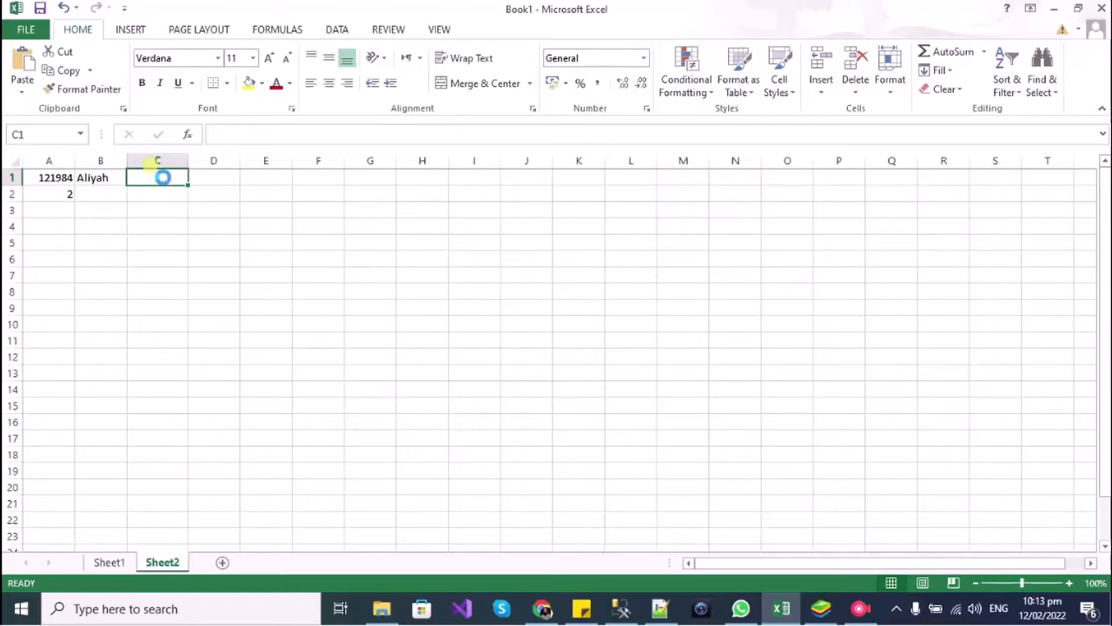
key(ctrl+v)
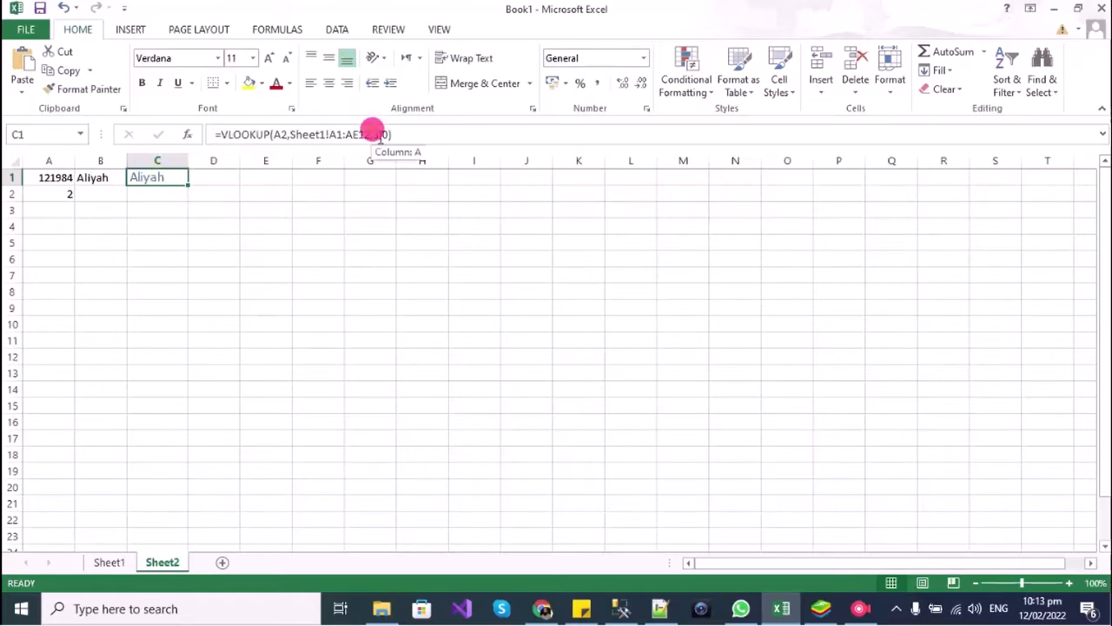
click(379, 136)
key(BackSpace)
text(1)
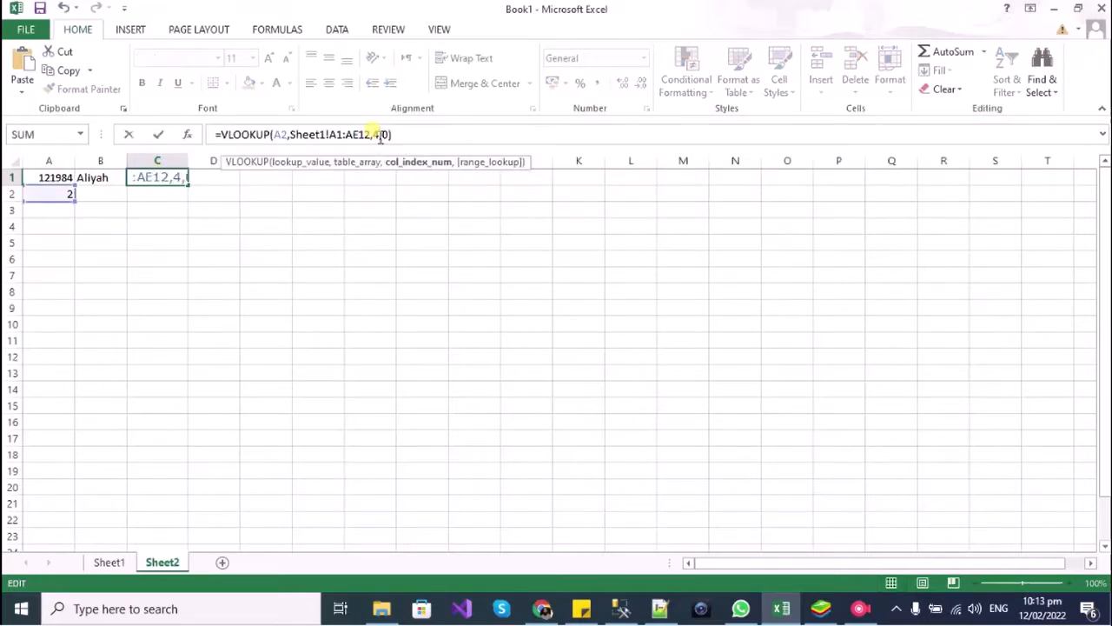
key(Return)
Paste the copied VLOOKUP formula into cell D1 of Sheet2 and set its column index to 5
click(213, 175)
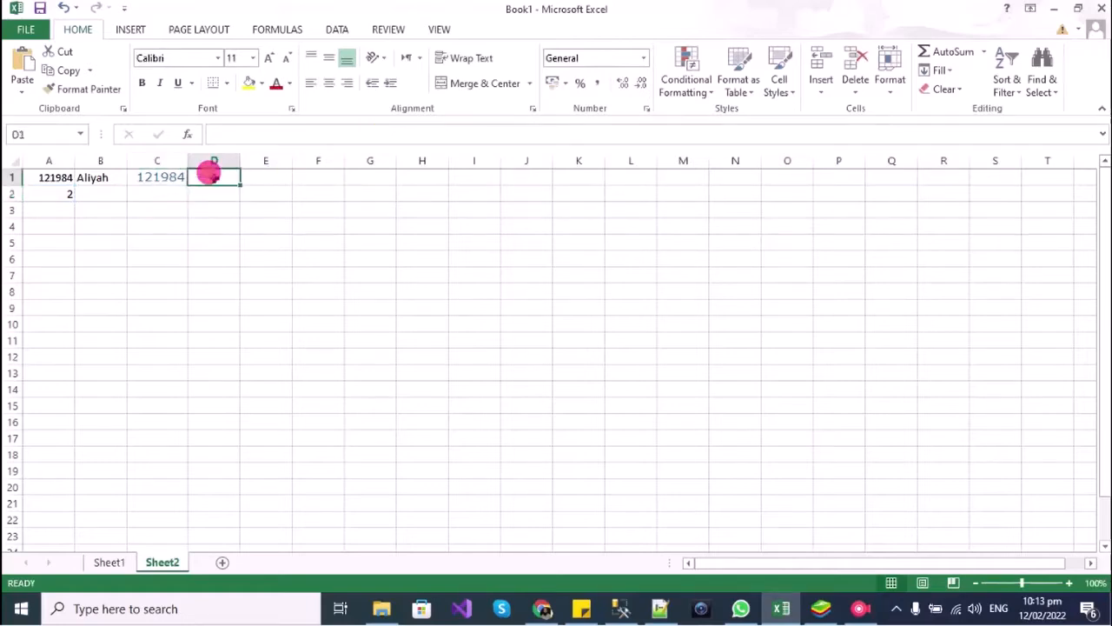
text(=VLOOKUP(A2,Sheet1!A1:AE12,3,0))
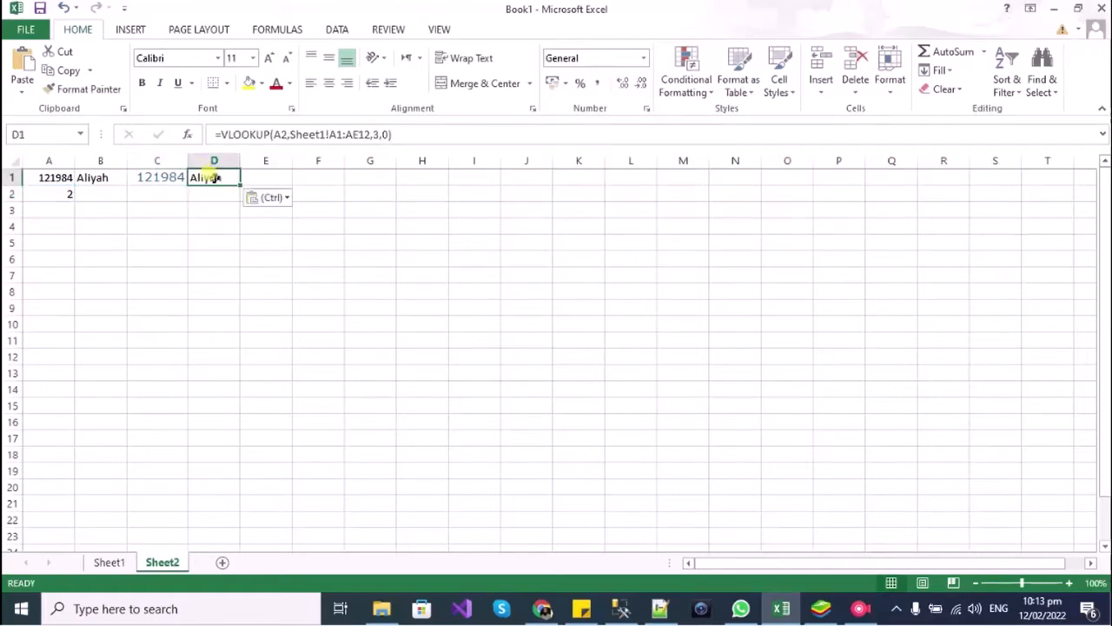
click(379, 136)
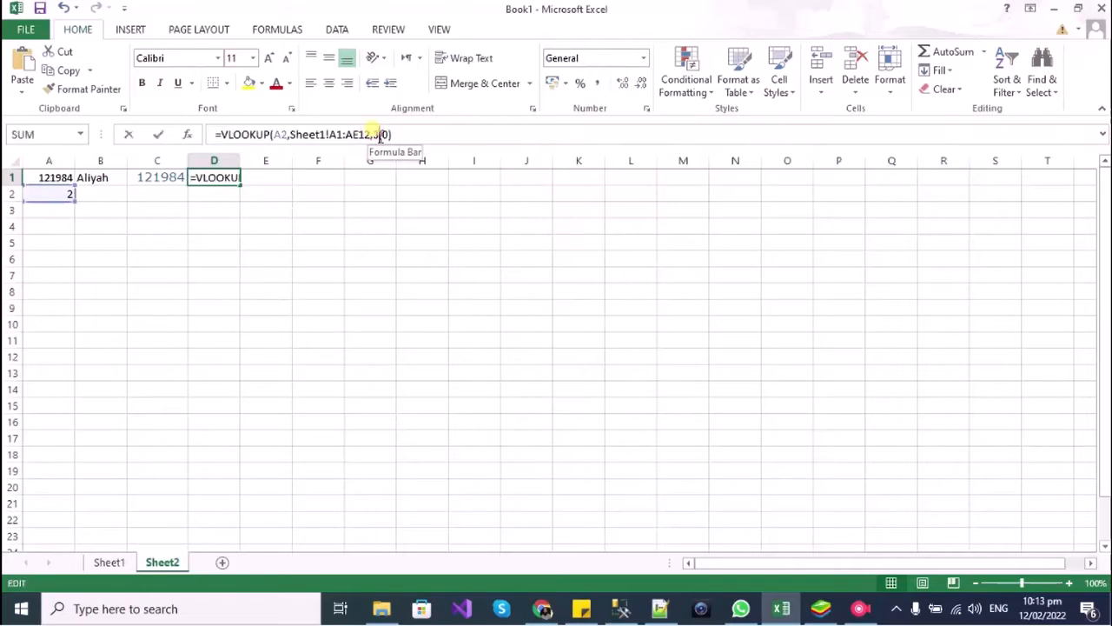
key(BackSpace)
text(5)
key(Return)
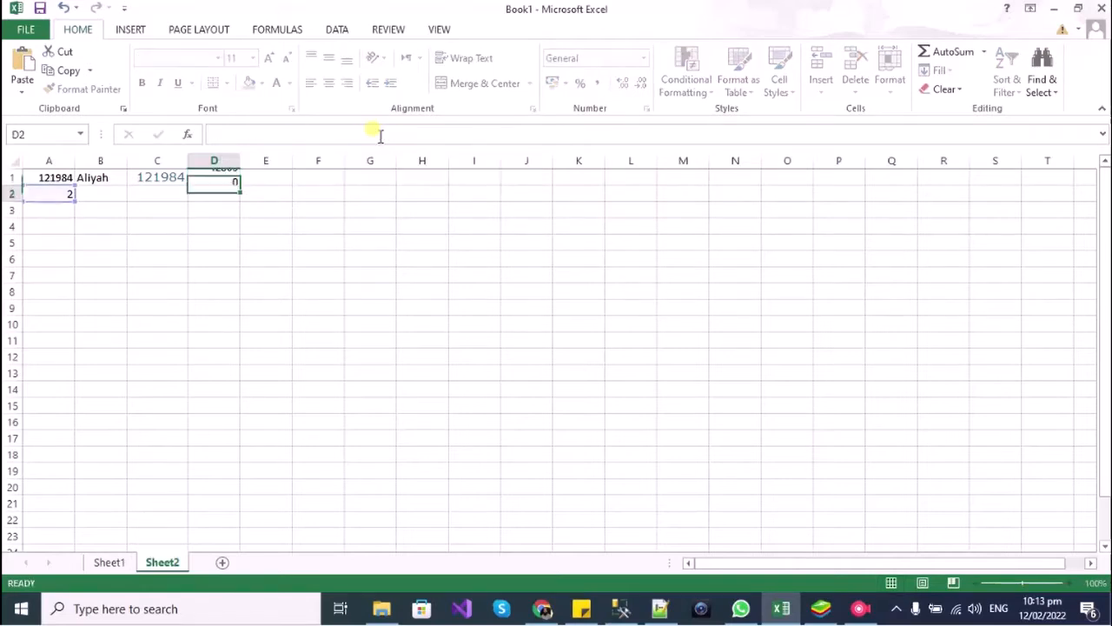
Paste the copied VLOOKUP formula into cell E1 of Sheet2 and set its column index to 6
click(253, 175)
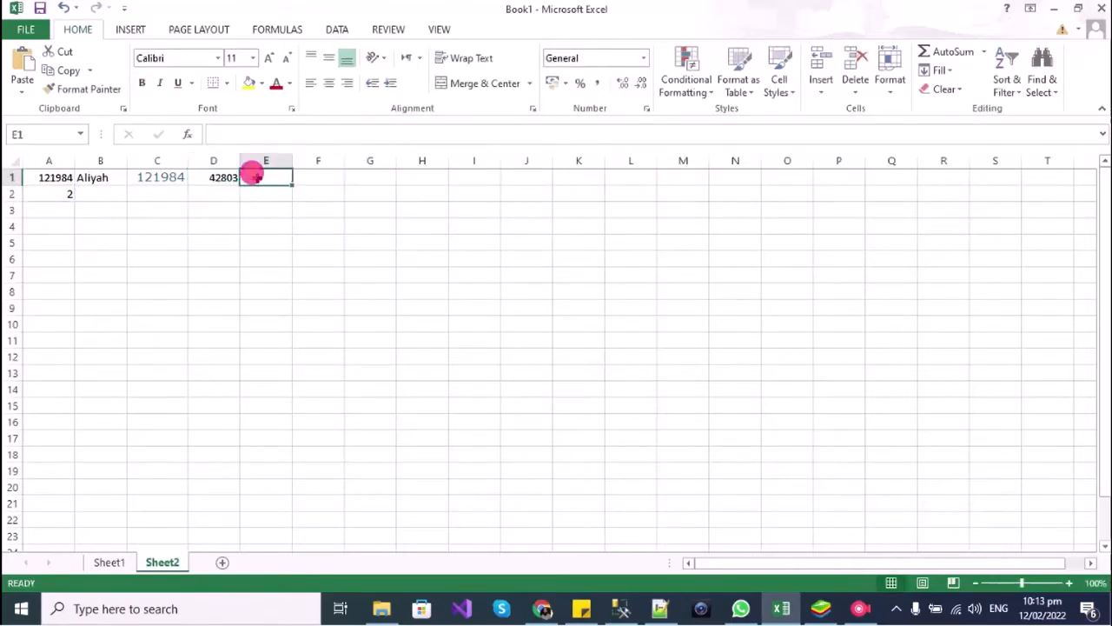
click(283, 132)
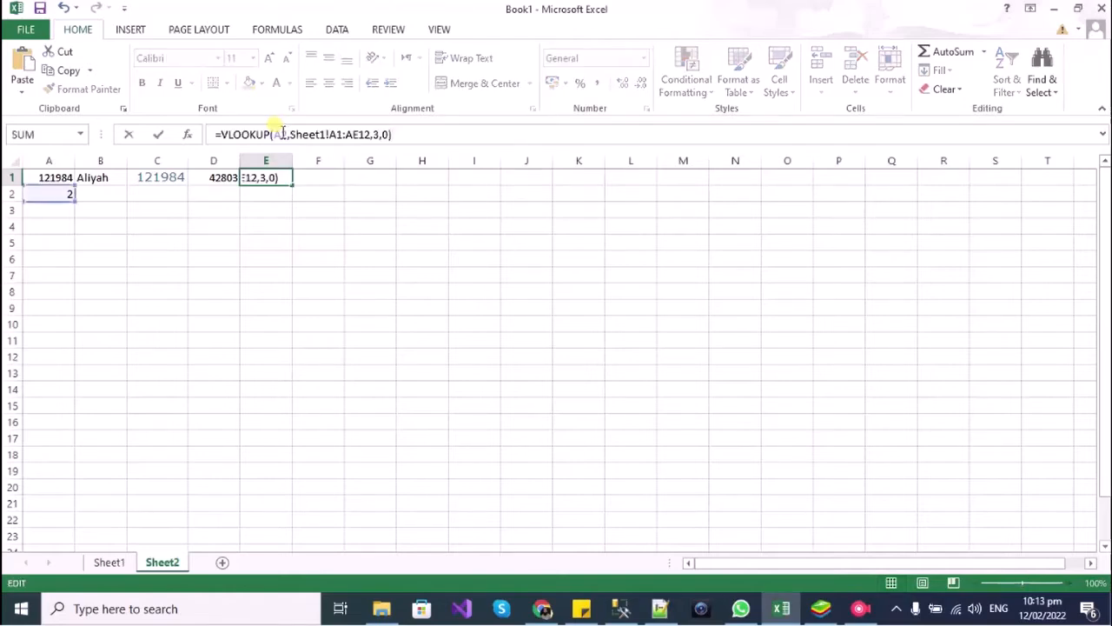
key(Left)
key(Left)
key(Left)
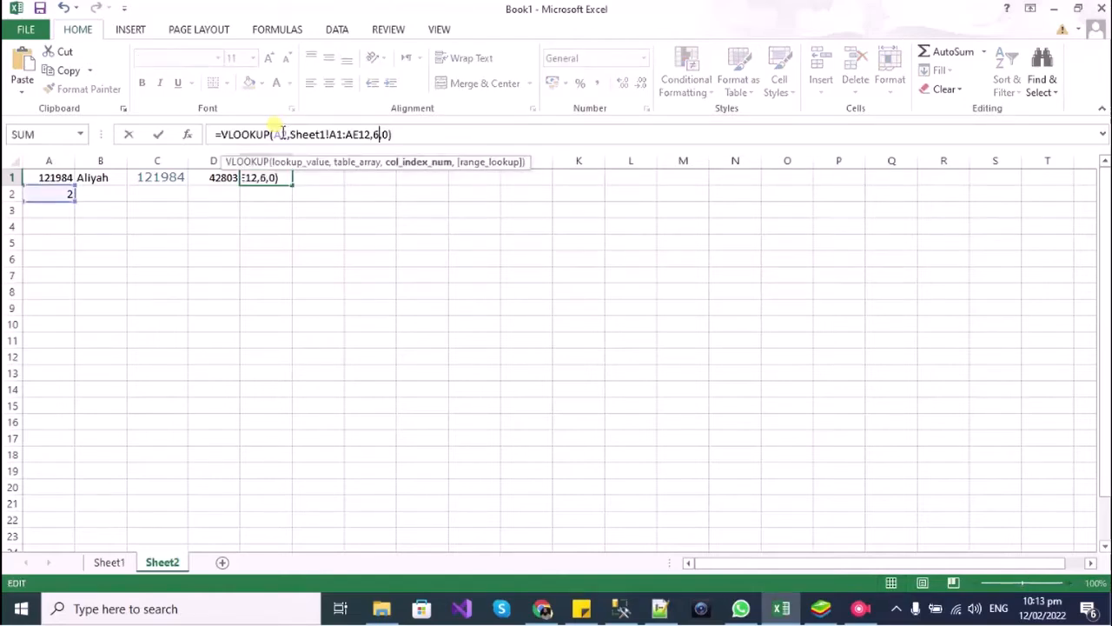
key(Return)
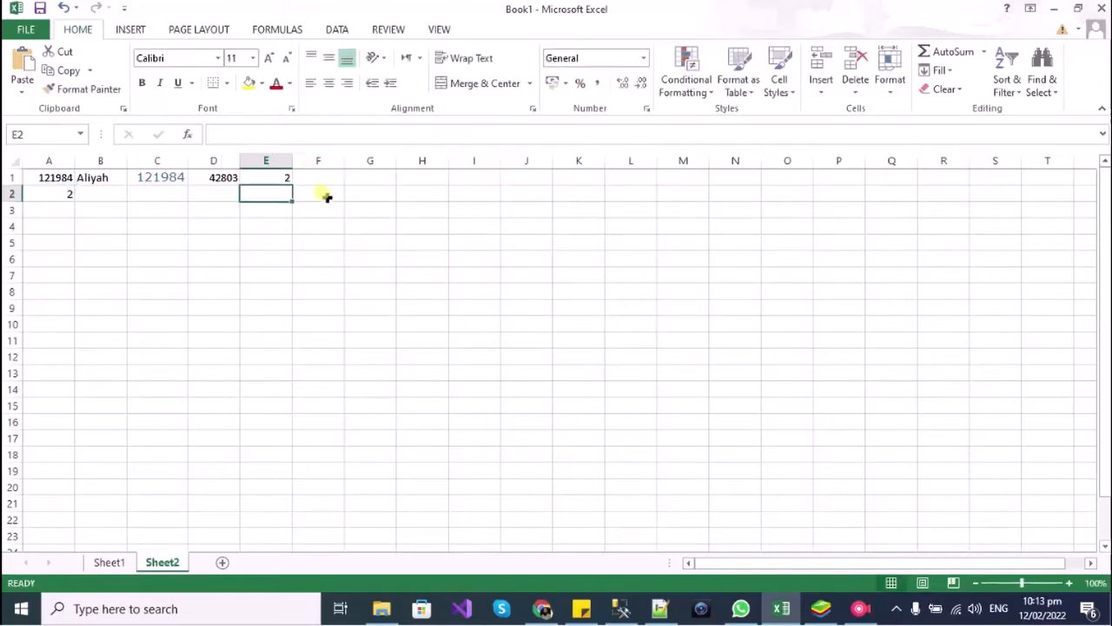
Examine record 2 in Sheet1 from the id to the jobTitle column to verify the lookups
click(124, 562)
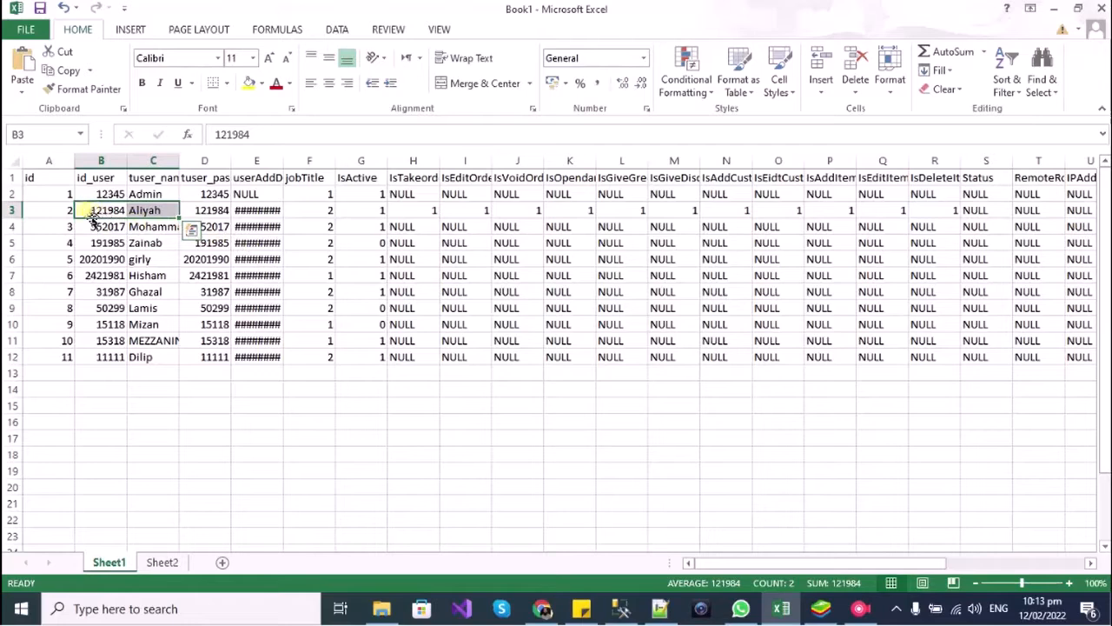
click(59, 210)
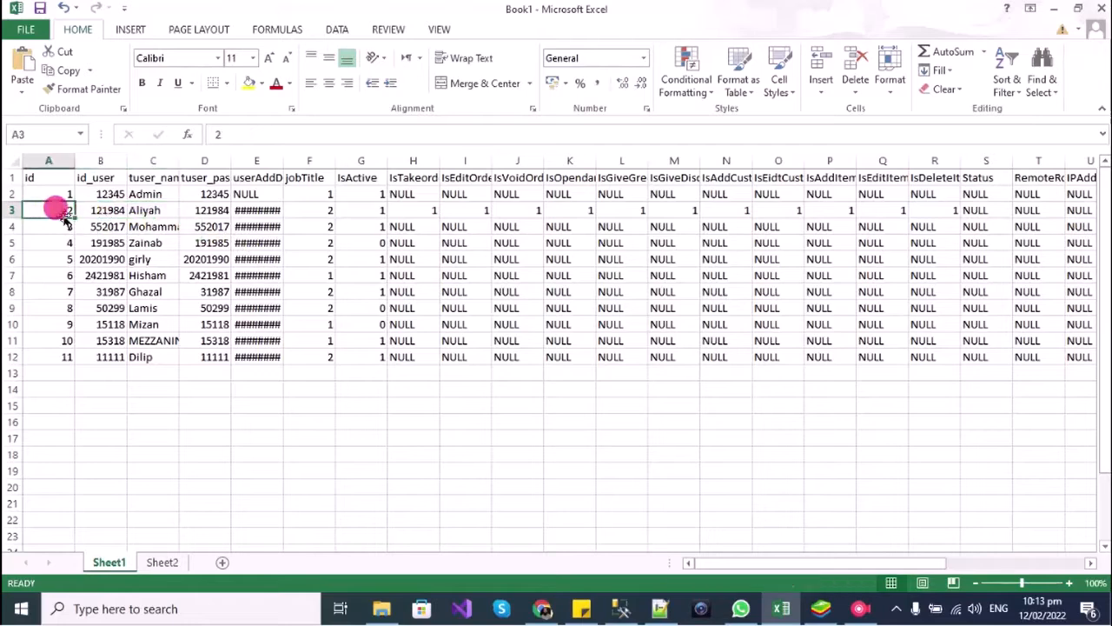
shift+click(320, 213)
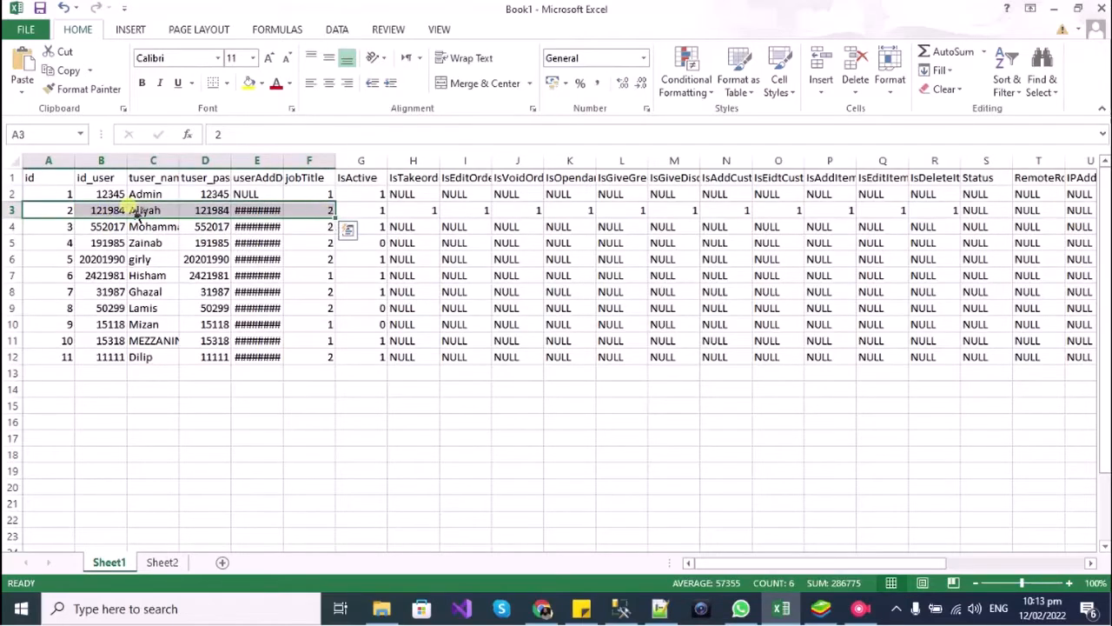
click(102, 209)
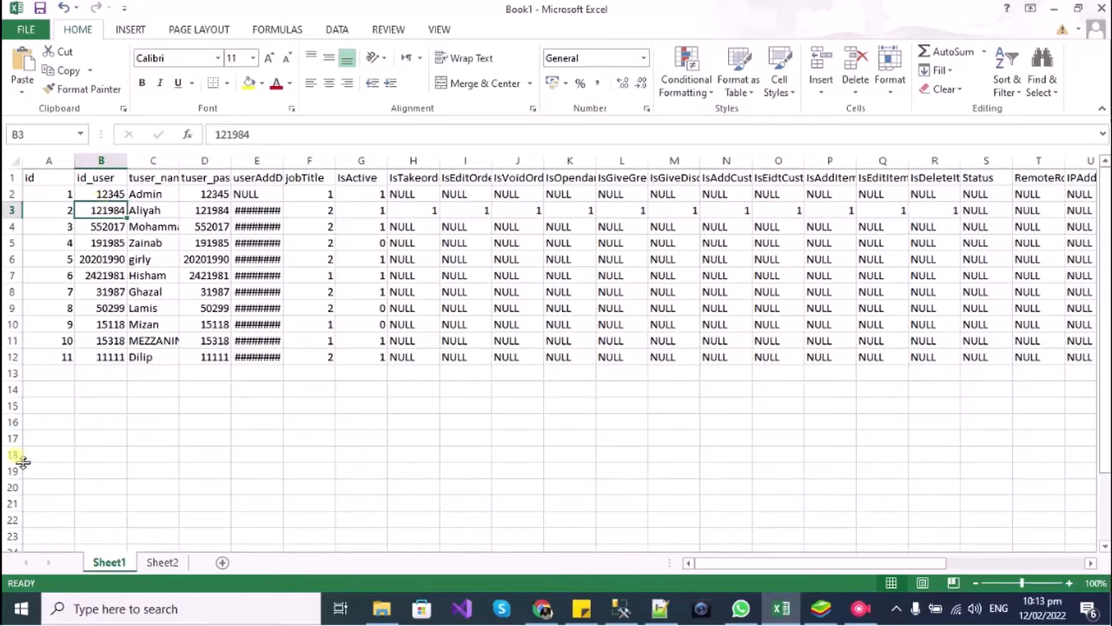
Copy record 2's id_user to jobTitle cells (B3:F3) from Sheet1 into A3 of Sheet2 and fit column D to its contents
shift+click(309, 210)
key(ctrl+c)
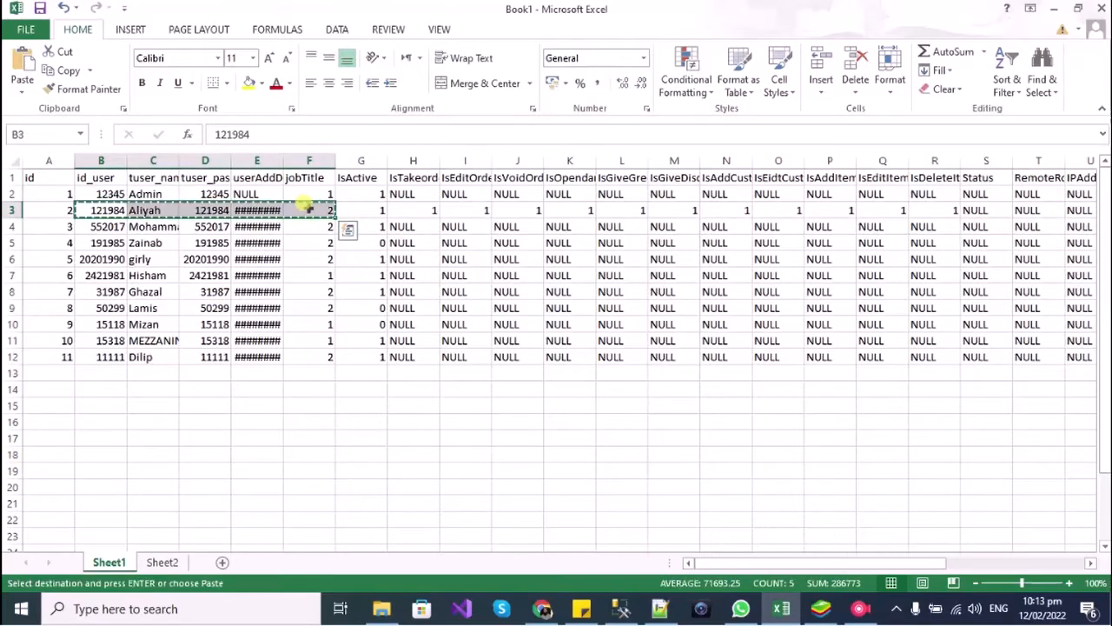
click(162, 563)
click(62, 211)
key(ctrl+v)
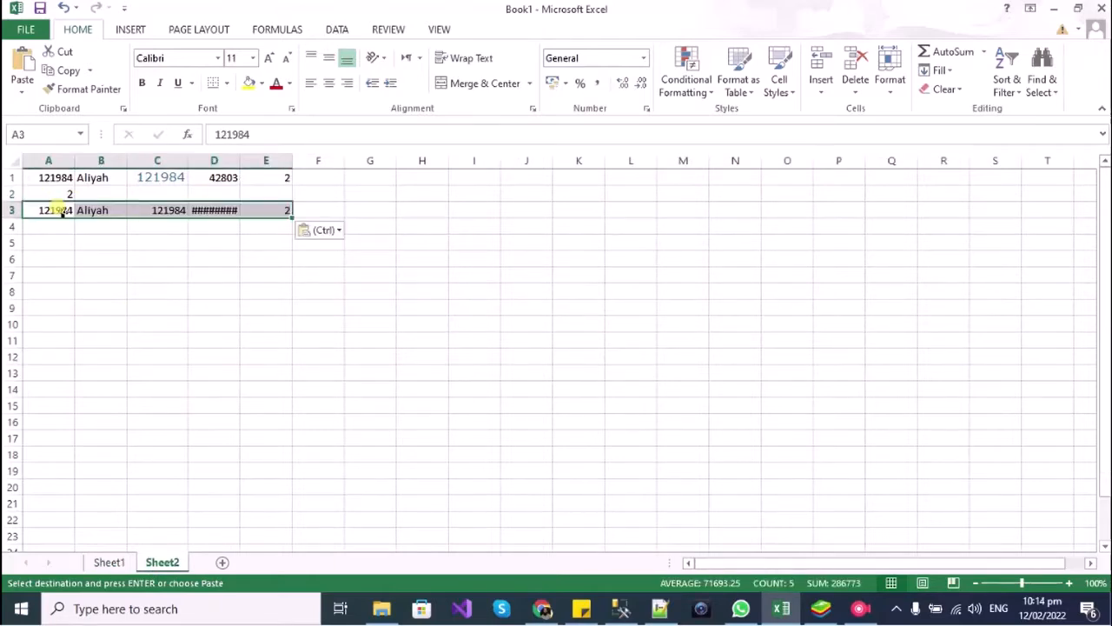
double_click(241, 161)
click(237, 224)
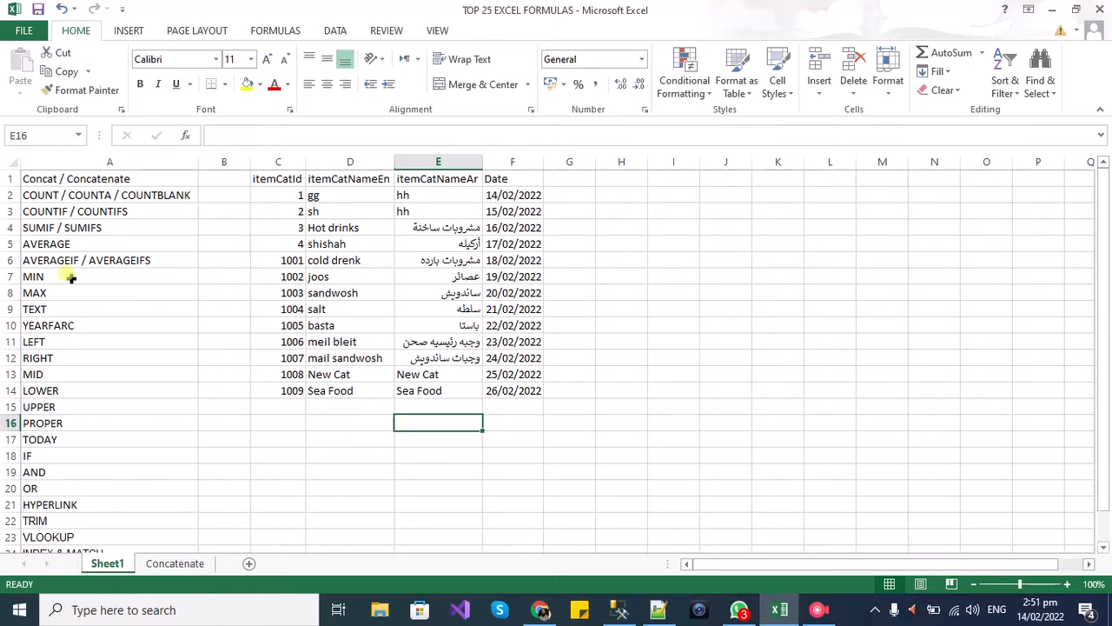
Enter =CONCATENATE(A2,B2,C2) in cell F2 of the Concatenate sheet and adjust column F's width to leave some room
click(193, 570)
click(366, 207)
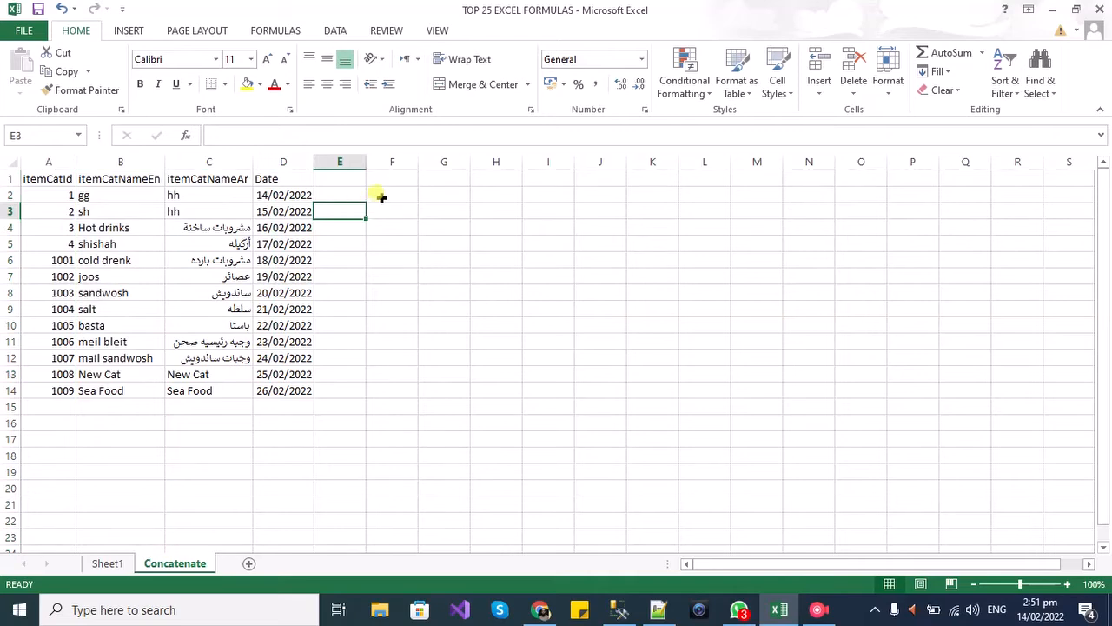
click(380, 195)
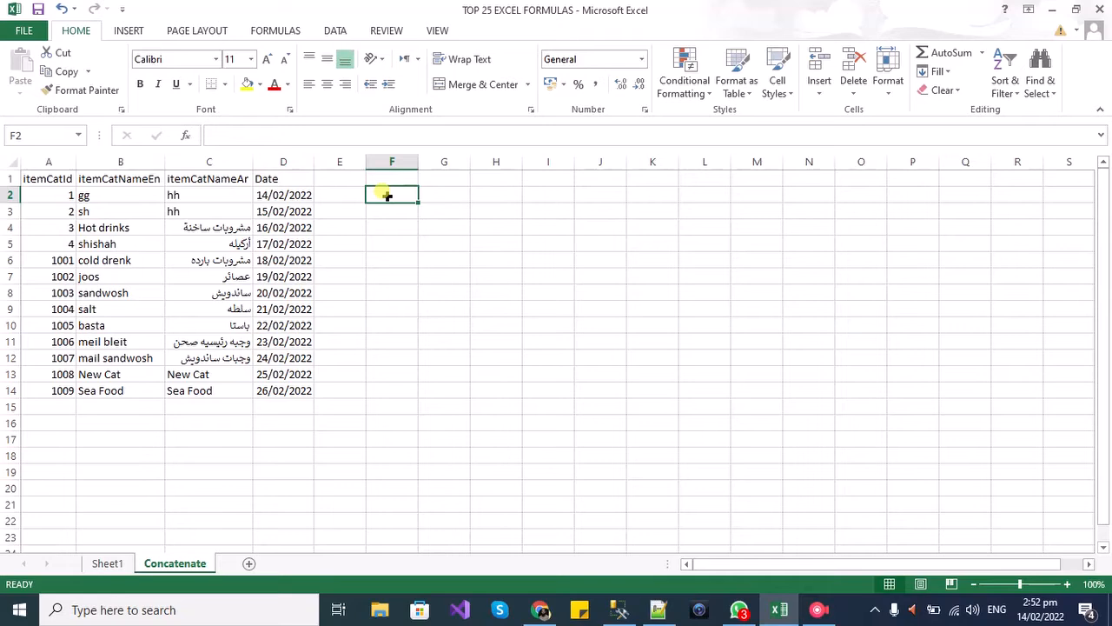
text(=con)
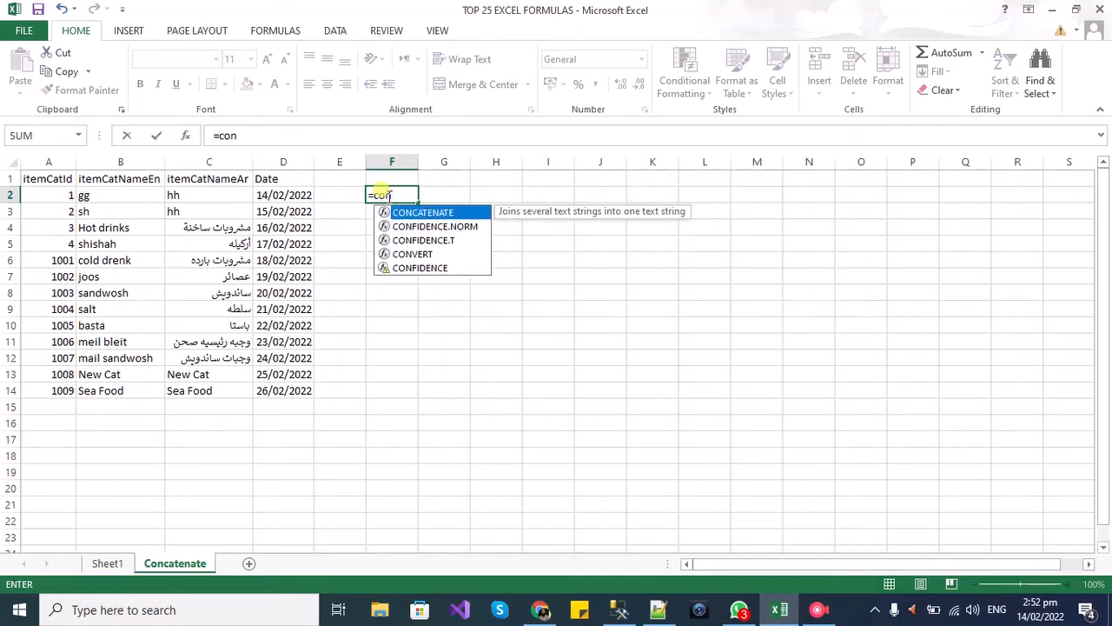
key(Tab)
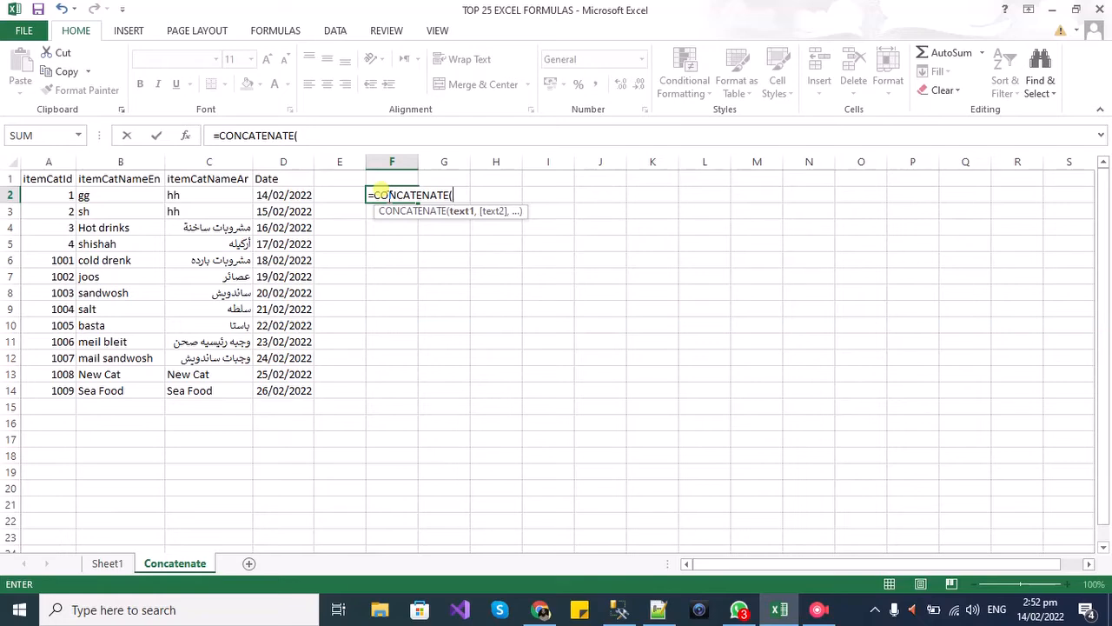
text(A2,)
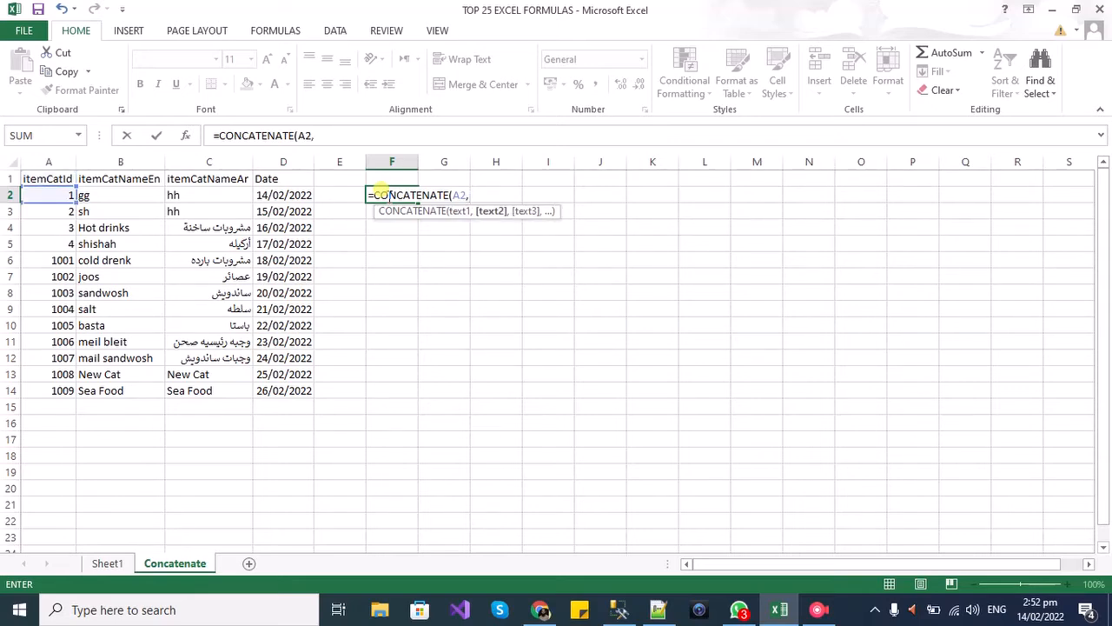
text(b2,c2)
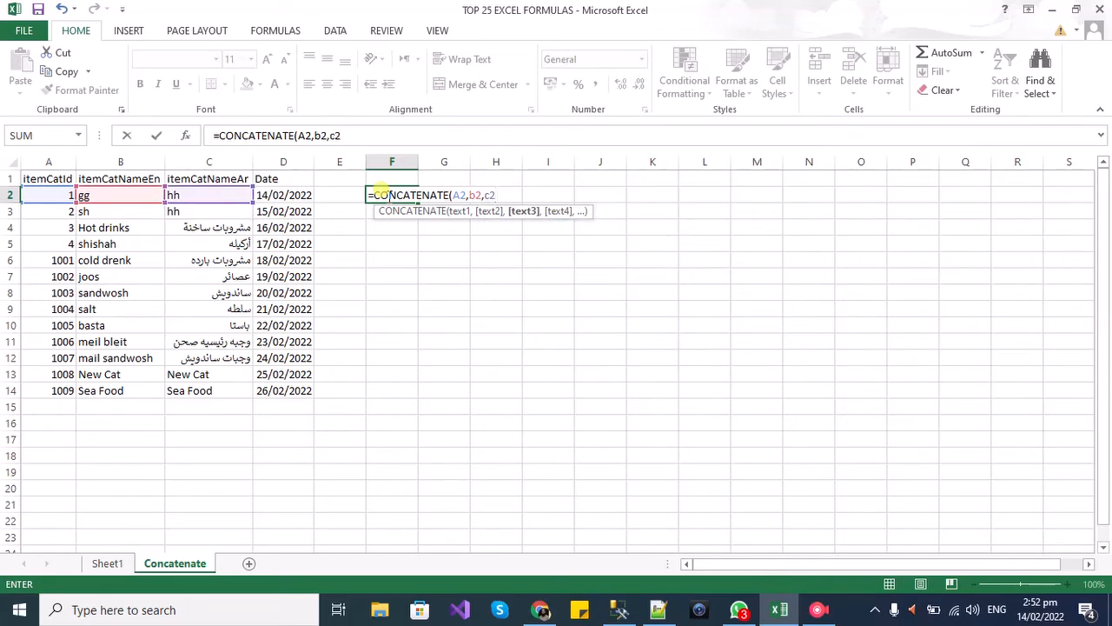
text())
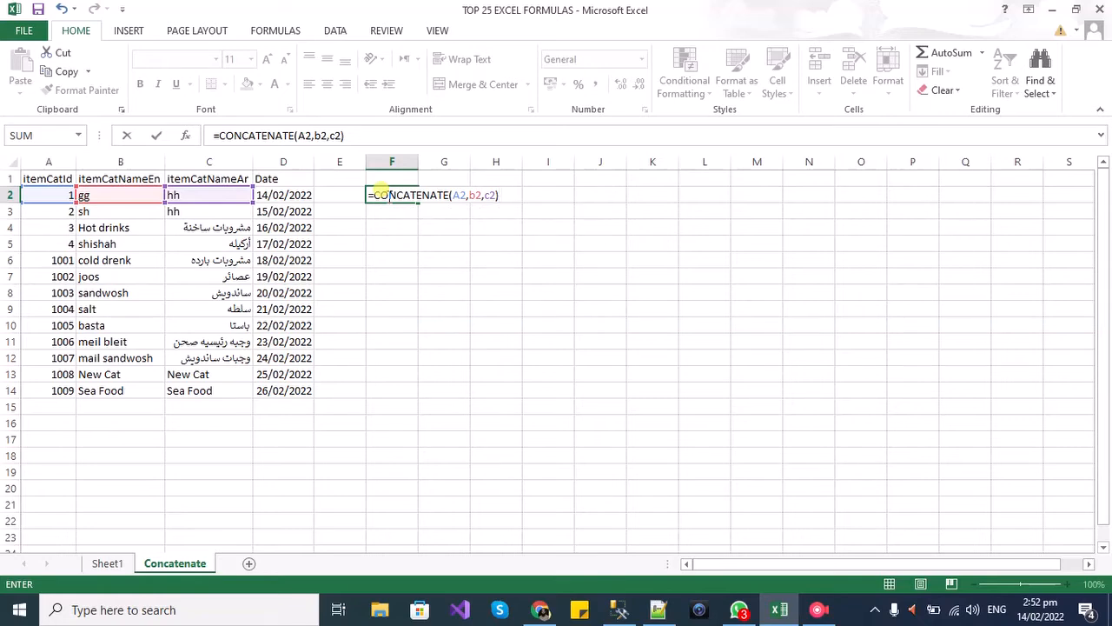
key(Return)
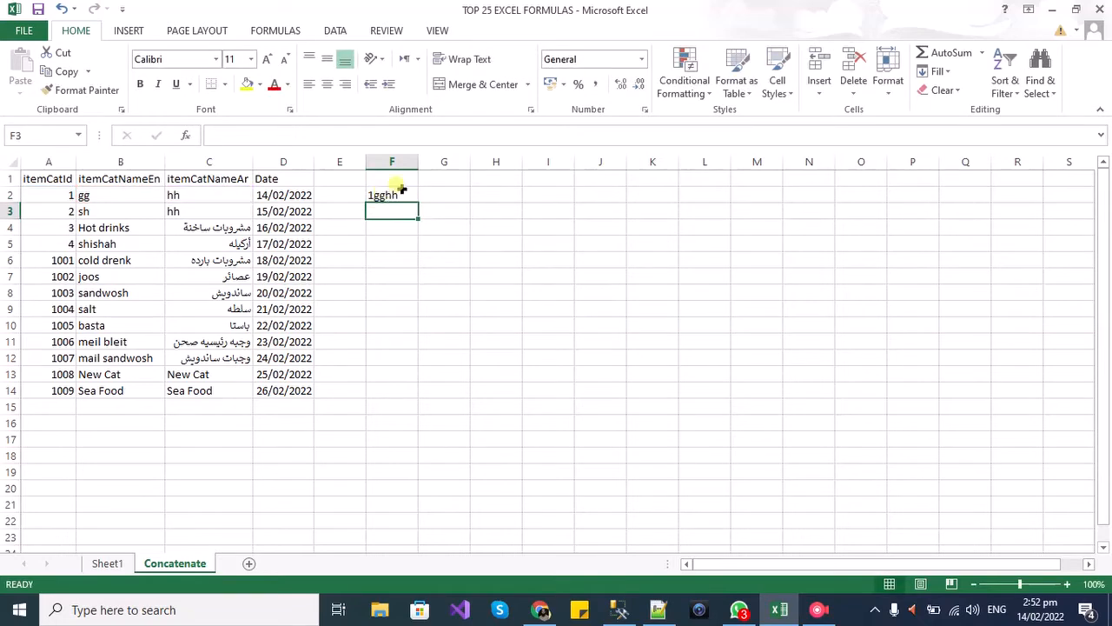
double_click(419, 162)
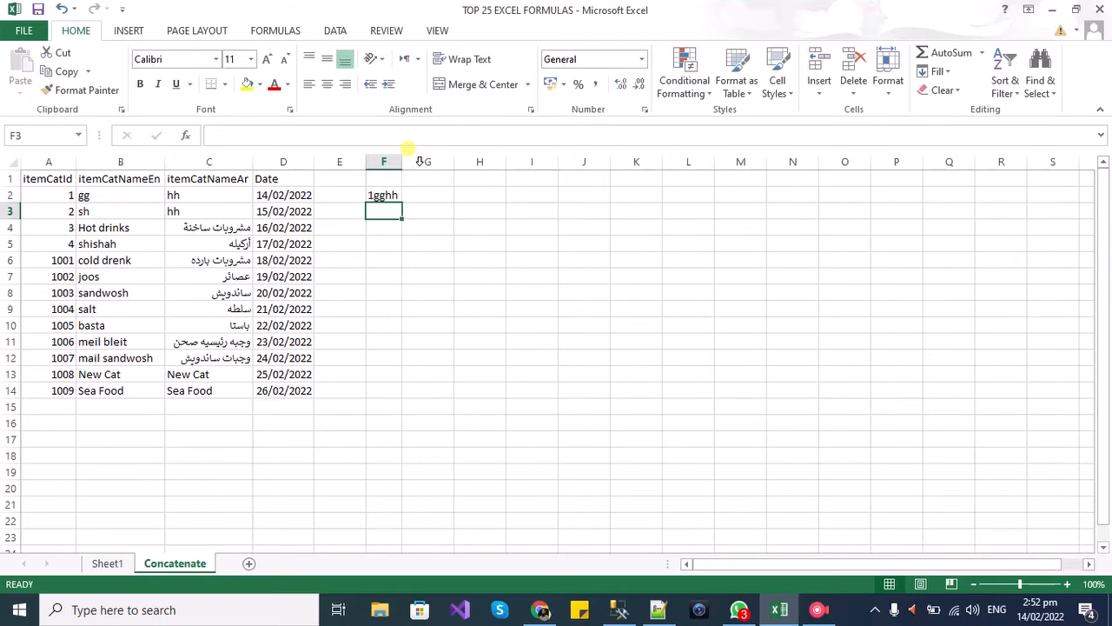
mouse_move(419, 162)
mouse_down()
mouse_move(403, 159)
mouse_move(429, 163)
mouse_up()
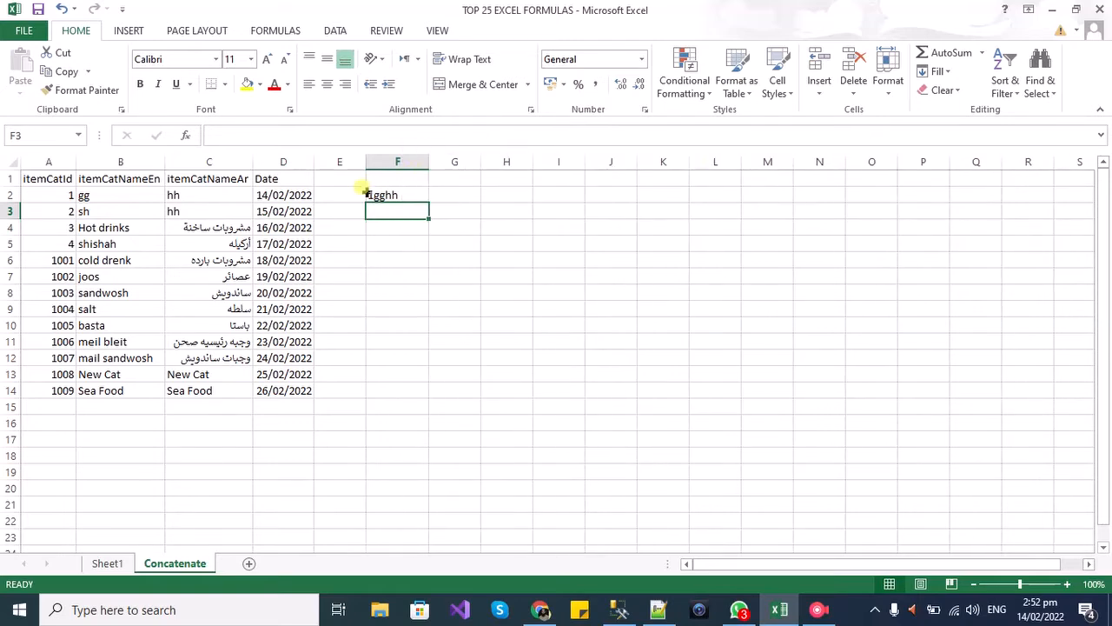
Insert empty text arguments between the references in F2, making the formula =CONCATENATE(A2,"",B2,"",C2)
click(380, 195)
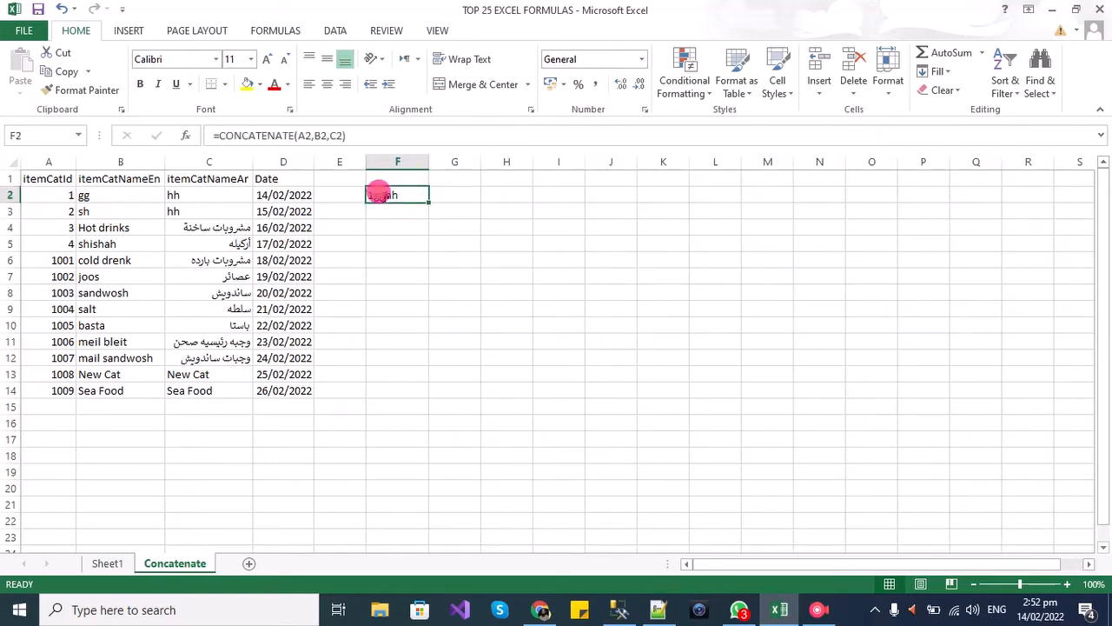
click(313, 136)
text(,)
key(Left)
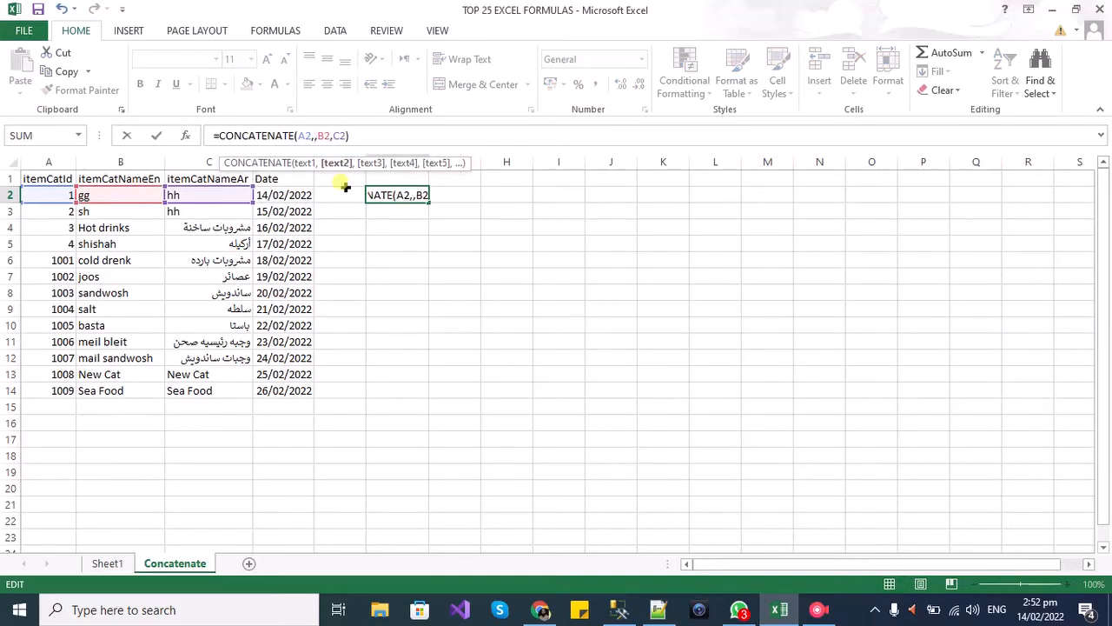
text("")
key(Right)
key(Right)
key(Right)
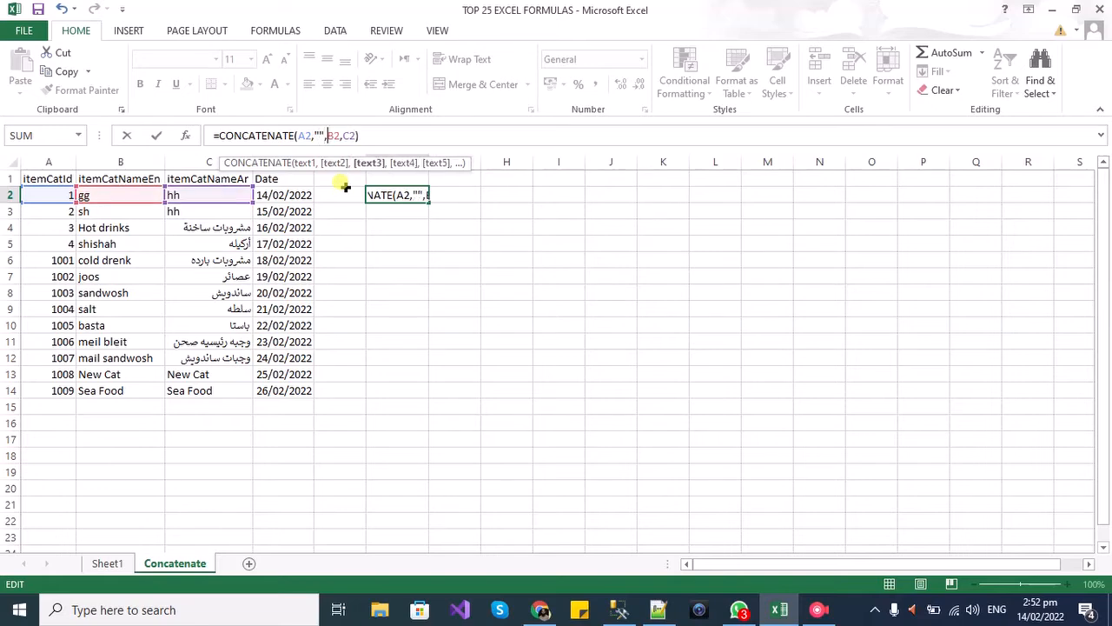
text(,"")
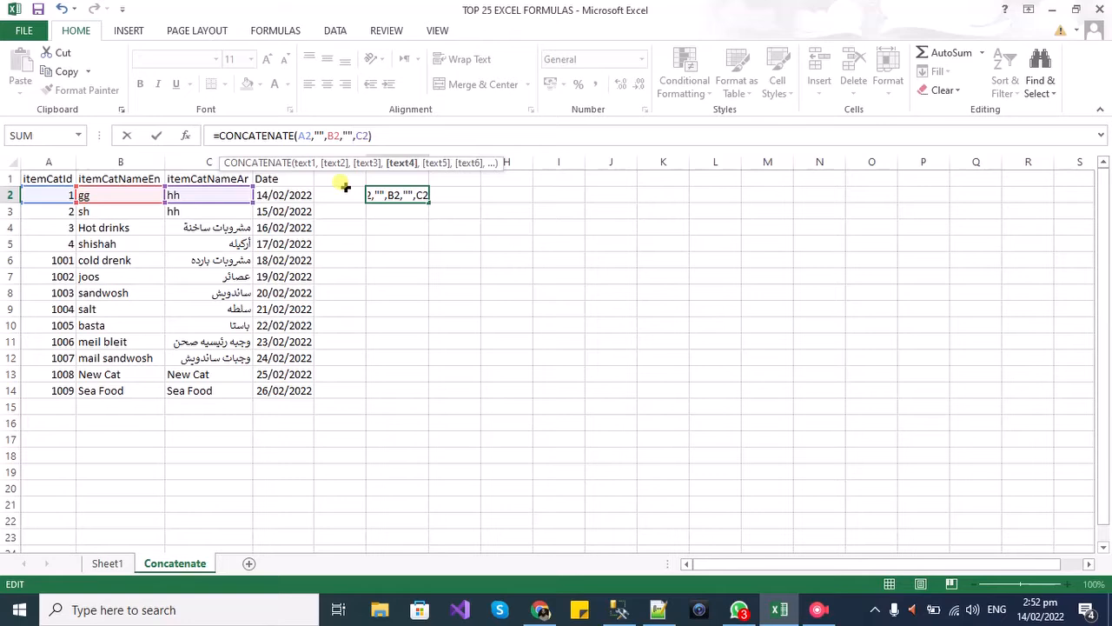
key(Return)
key(Down)
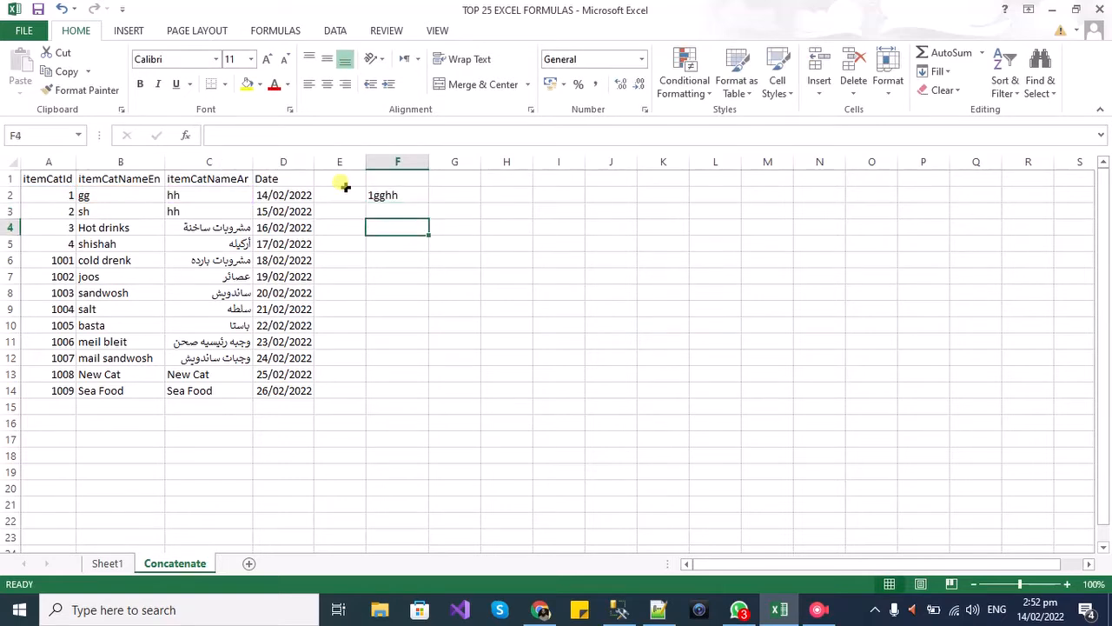
Put a space inside both pairs of quotes in F2, making the formula =CONCATENATE(A2," ",B2," ",C2)
key(Up)
key(Up)
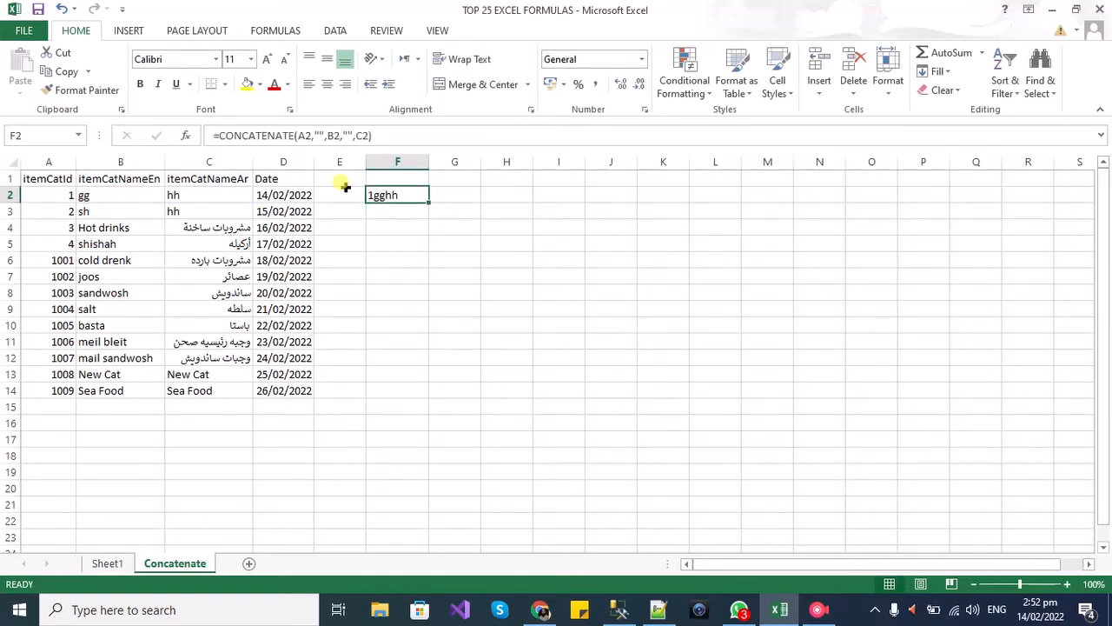
click(319, 137)
text(" ",)
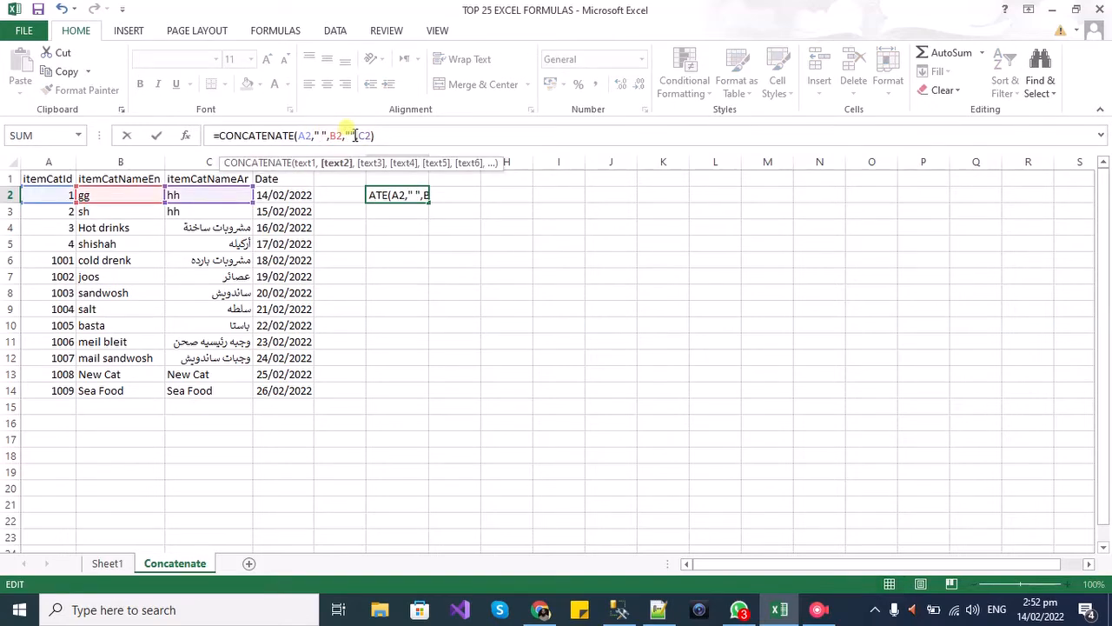
click(350, 137)
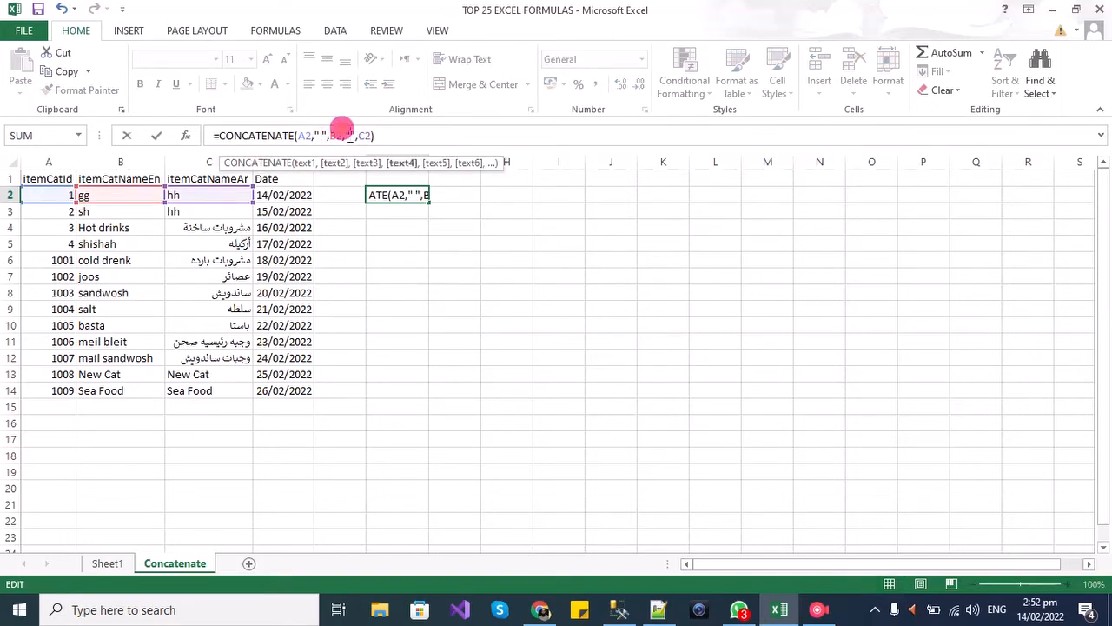
key(Return)
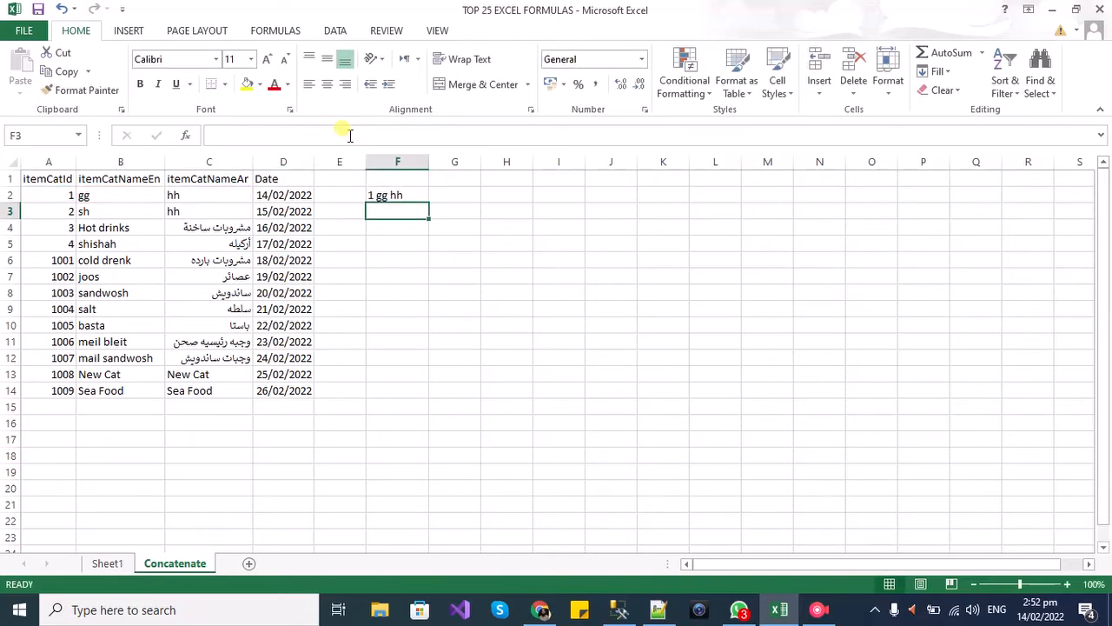
double_click(404, 197)
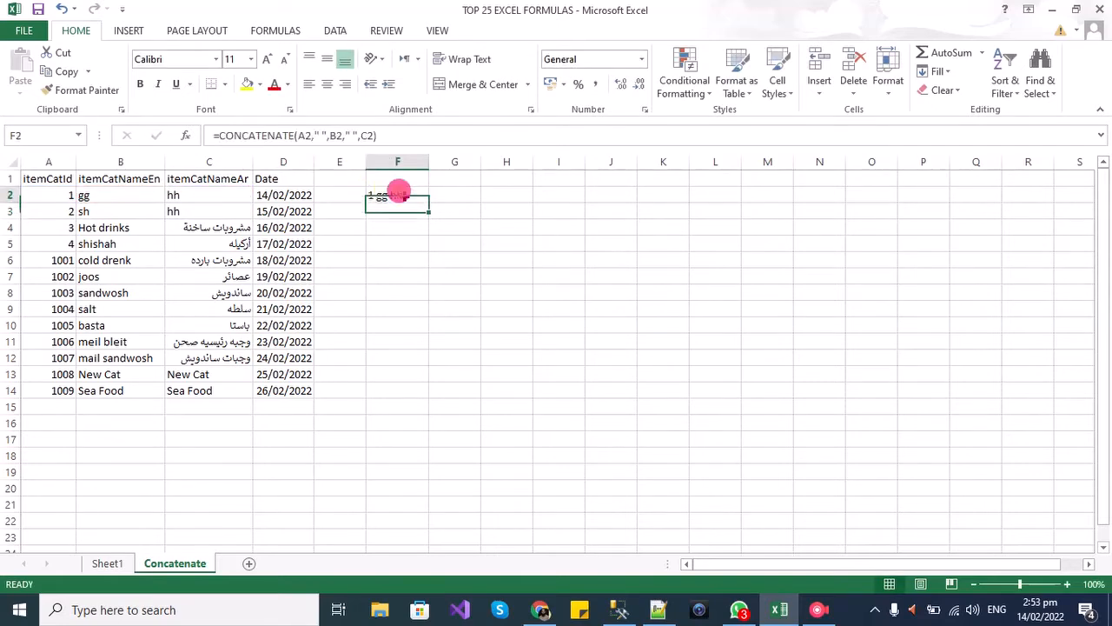
click(360, 242)
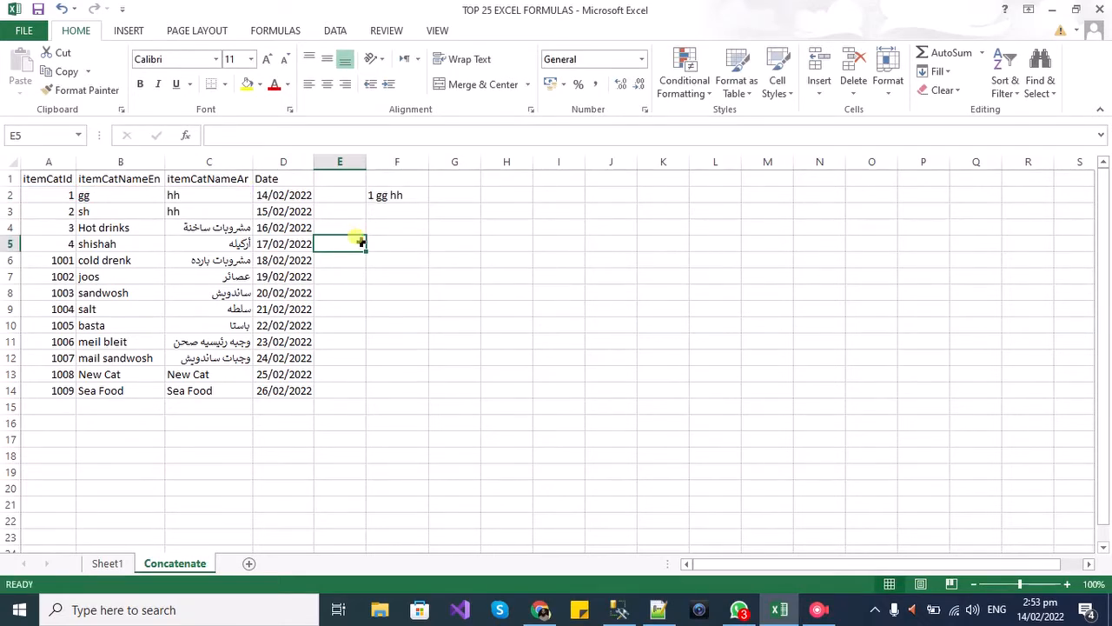
key(ctrl+z)
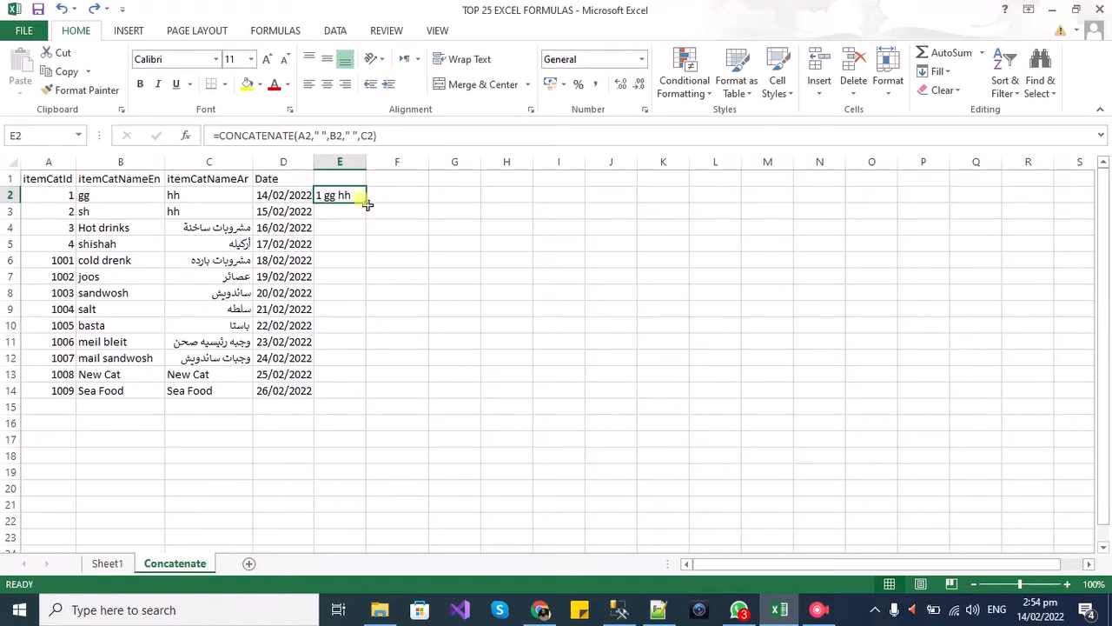
Fill the CONCATENATE formula from E2 down through E14 and fit column E to its contents
double_click(367, 205)
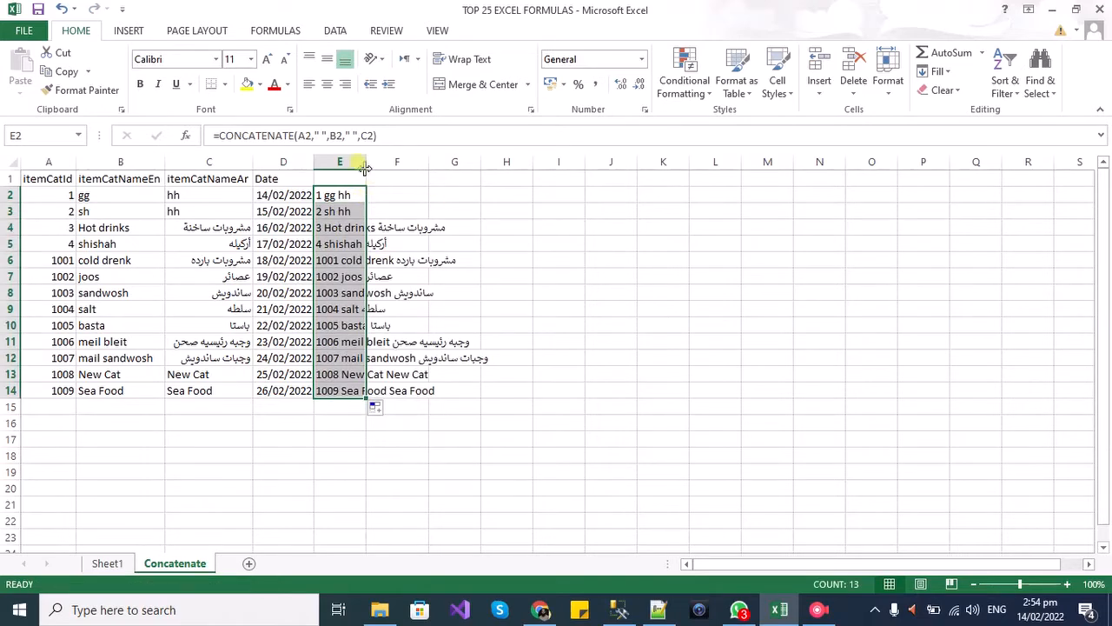
double_click(366, 162)
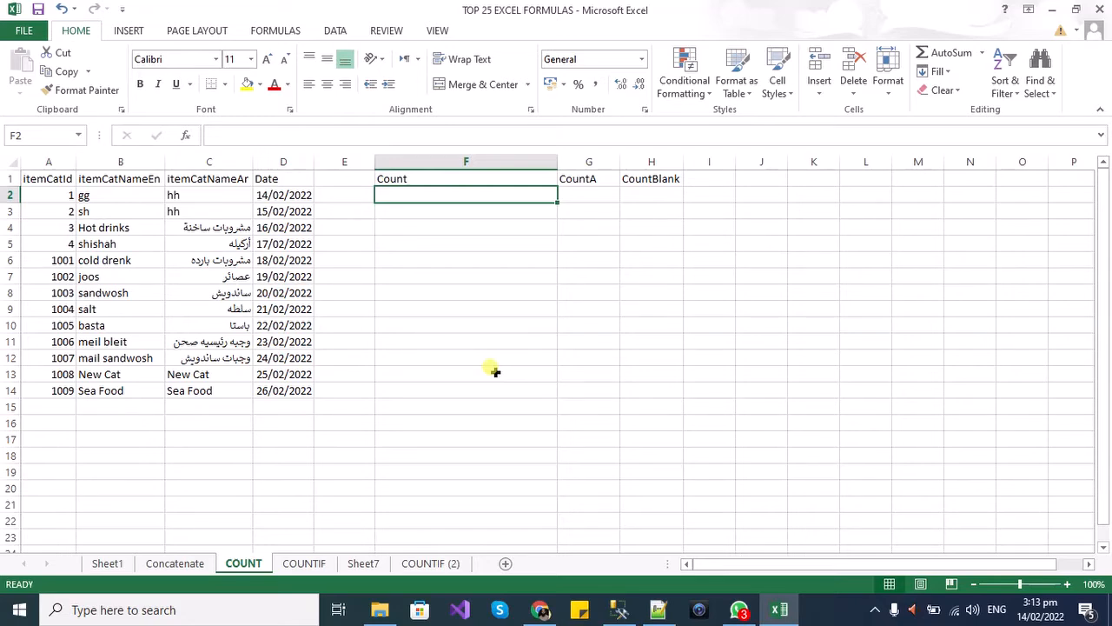
Enter a COUNT formula over A2:A14 in cell F2 of the COUNT sheet
text(=co)
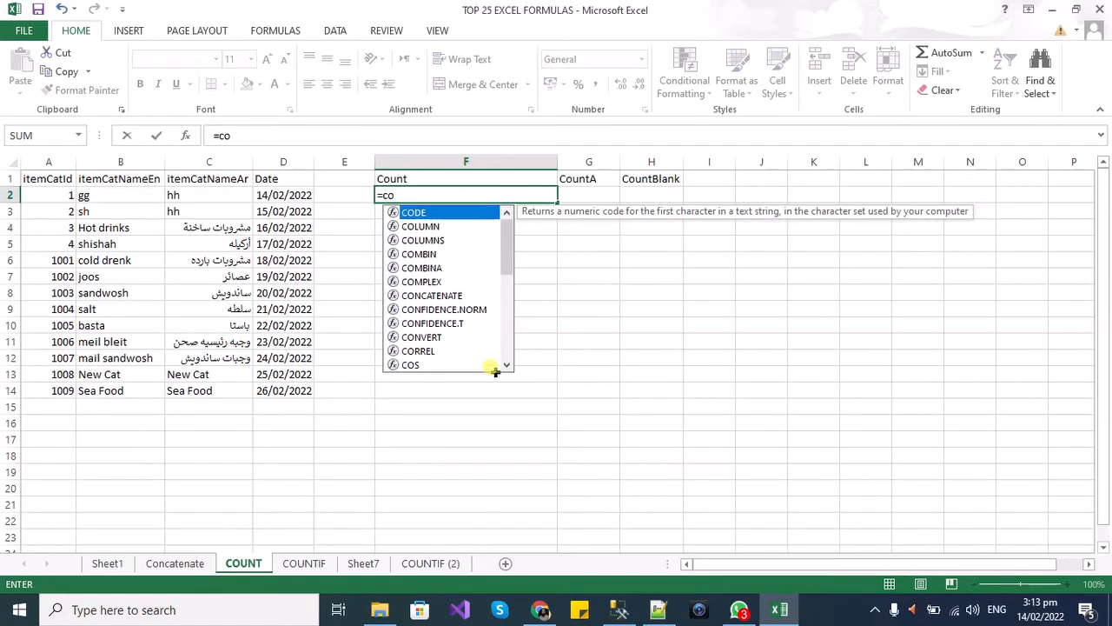
text(unt()
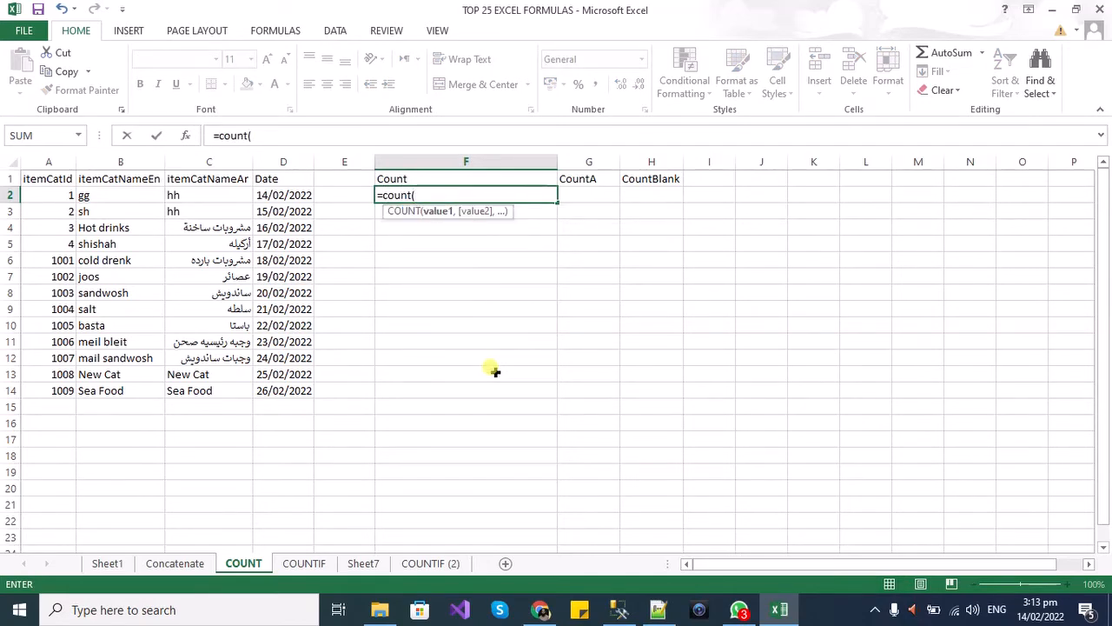
drag(65, 195, 70, 393)
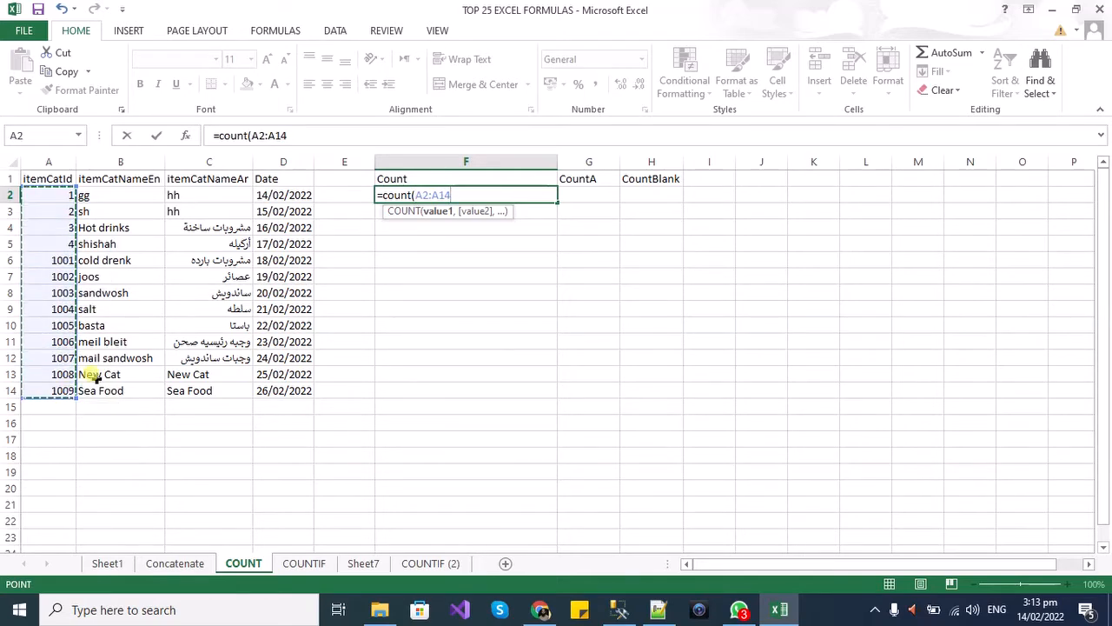
key(Return)
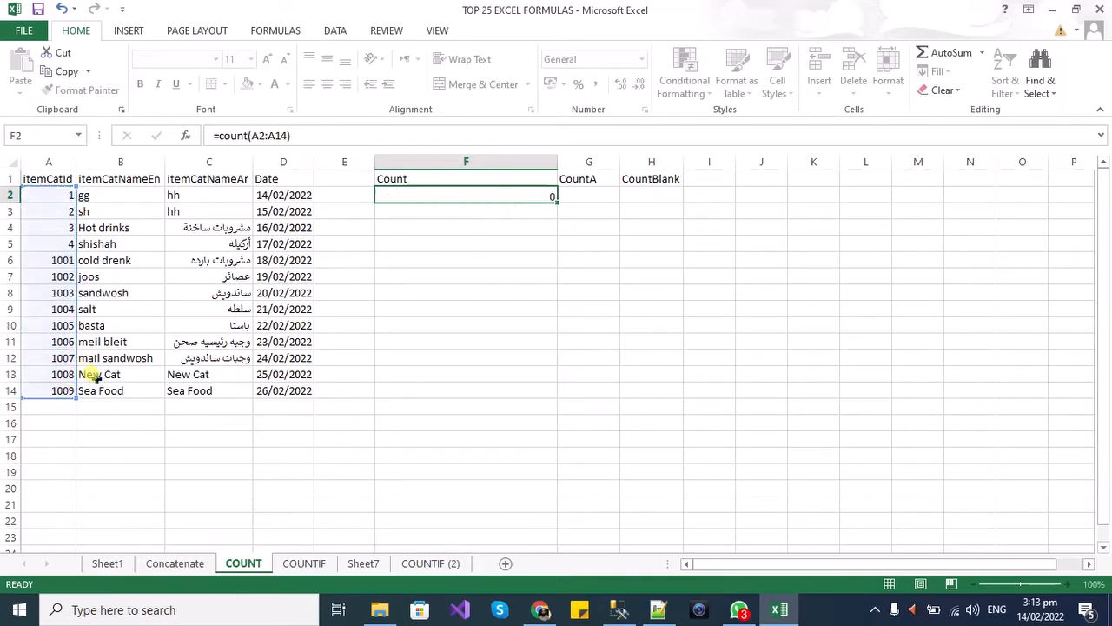
Extend the range of the COUNT formula in F2 to A2:B14
click(467, 191)
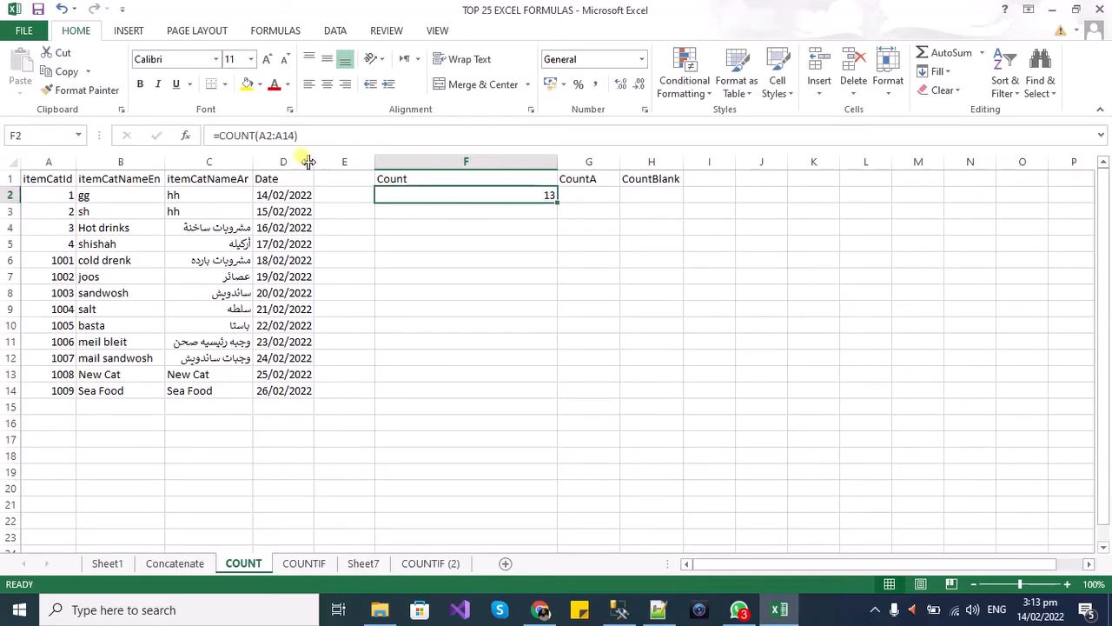
click(285, 135)
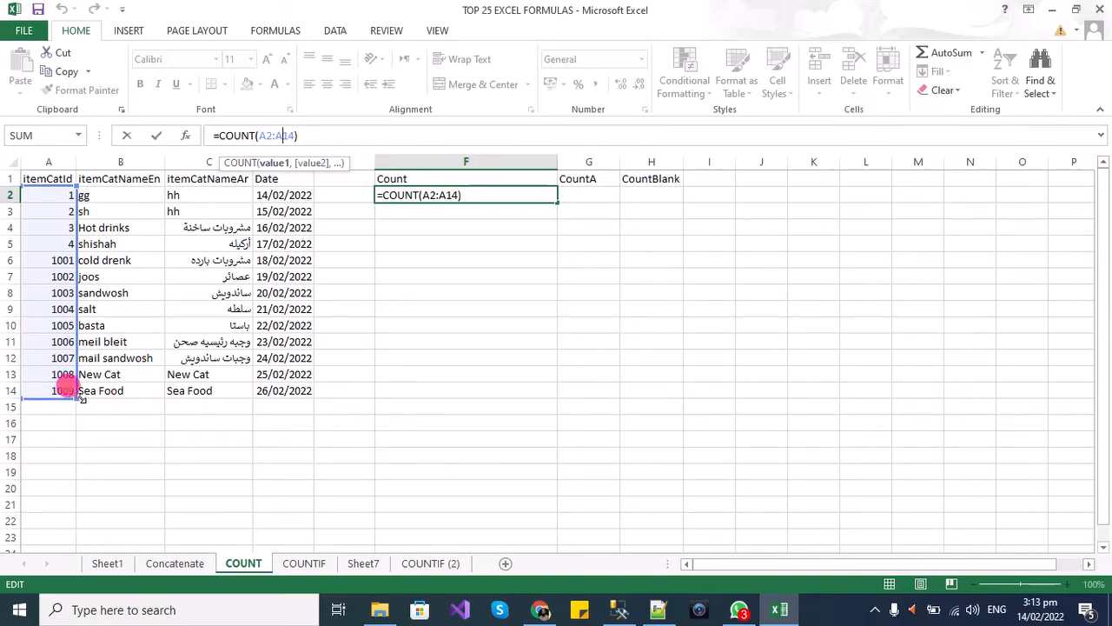
drag(119, 395, 127, 392)
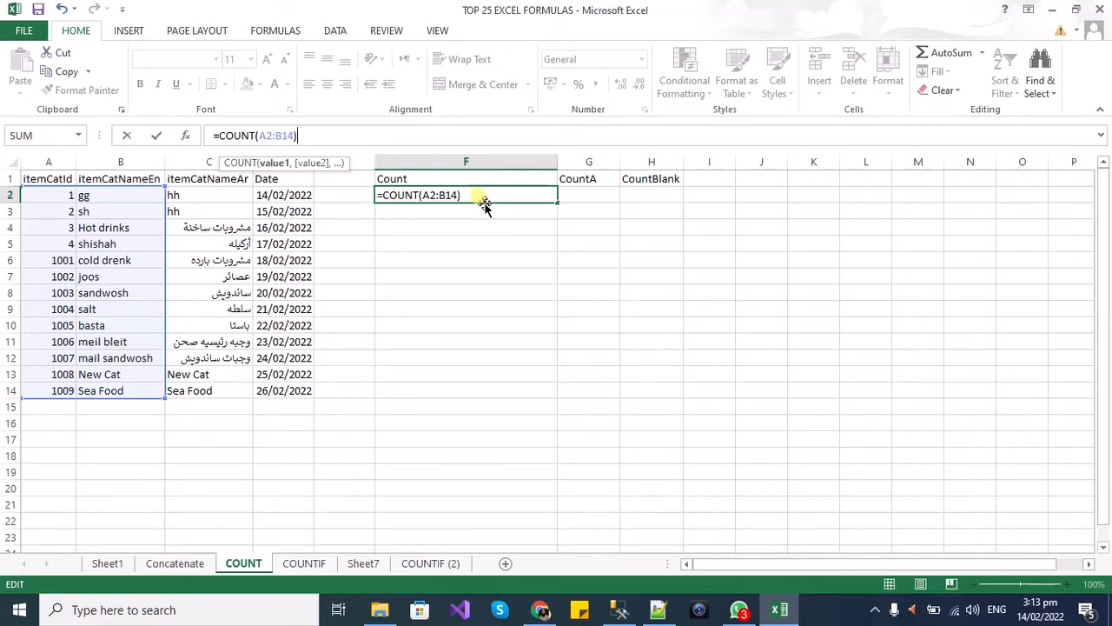
key(Return)
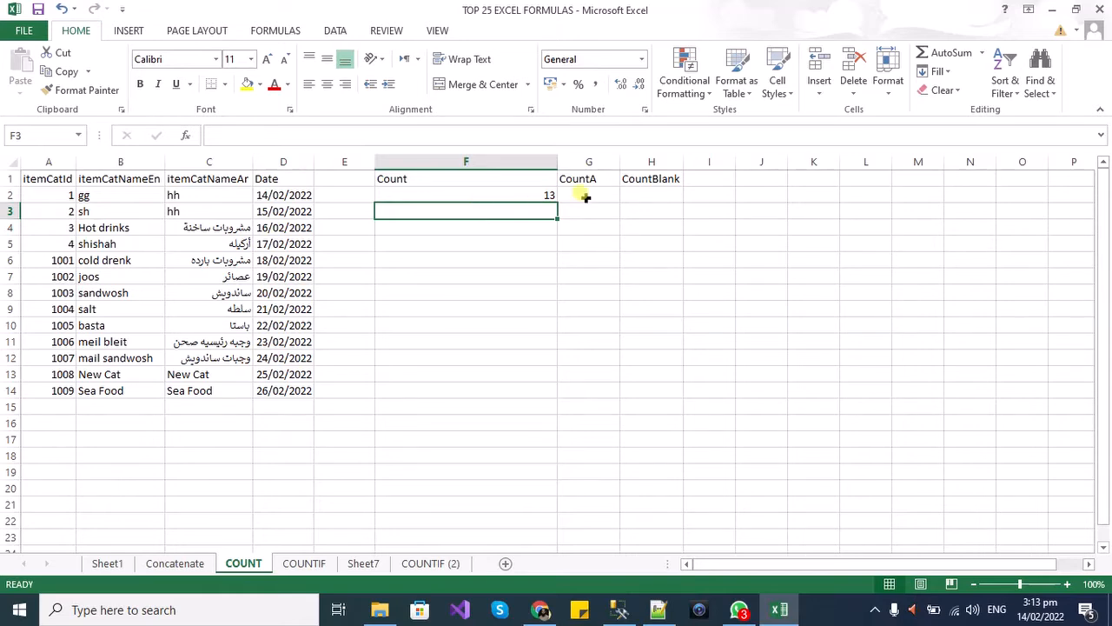
Enter a COUNTA formula over A2:B15 in cell G2
click(585, 198)
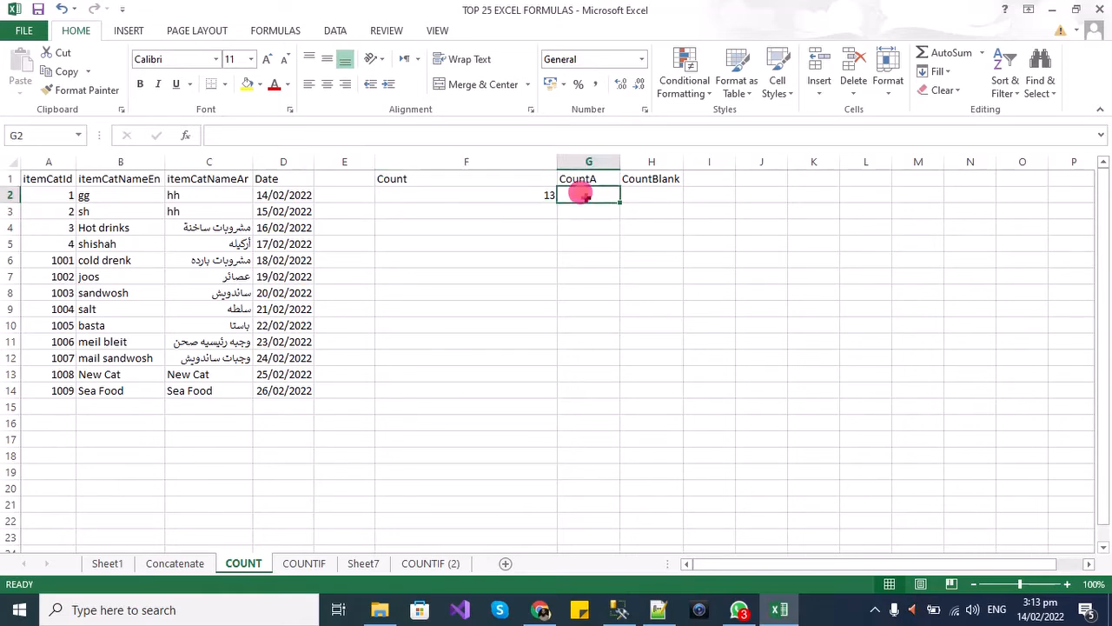
text(=)
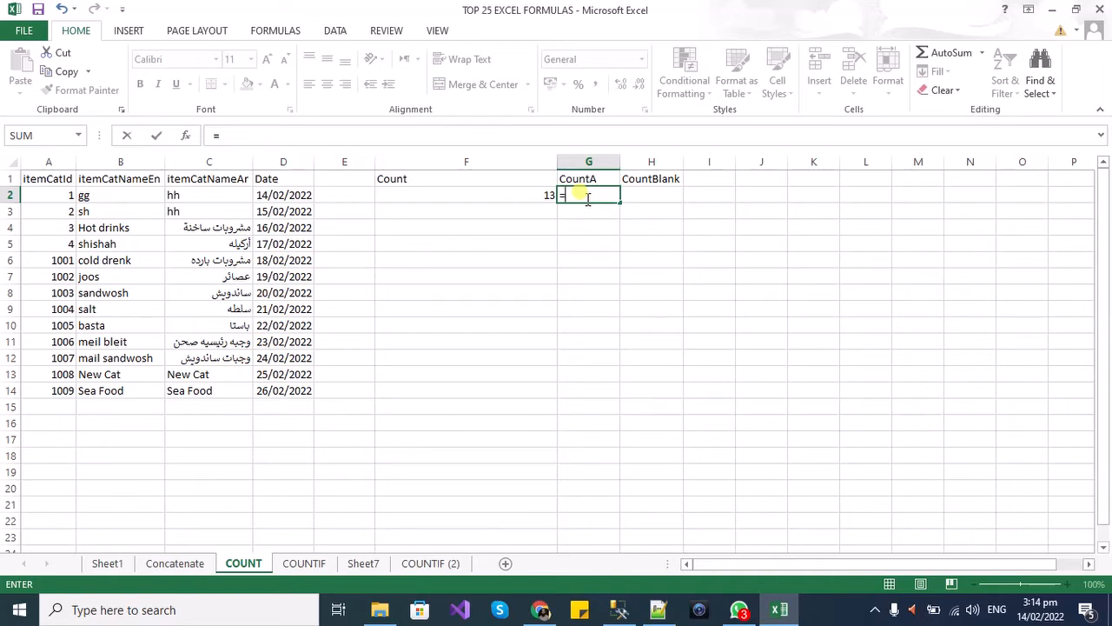
text(count()
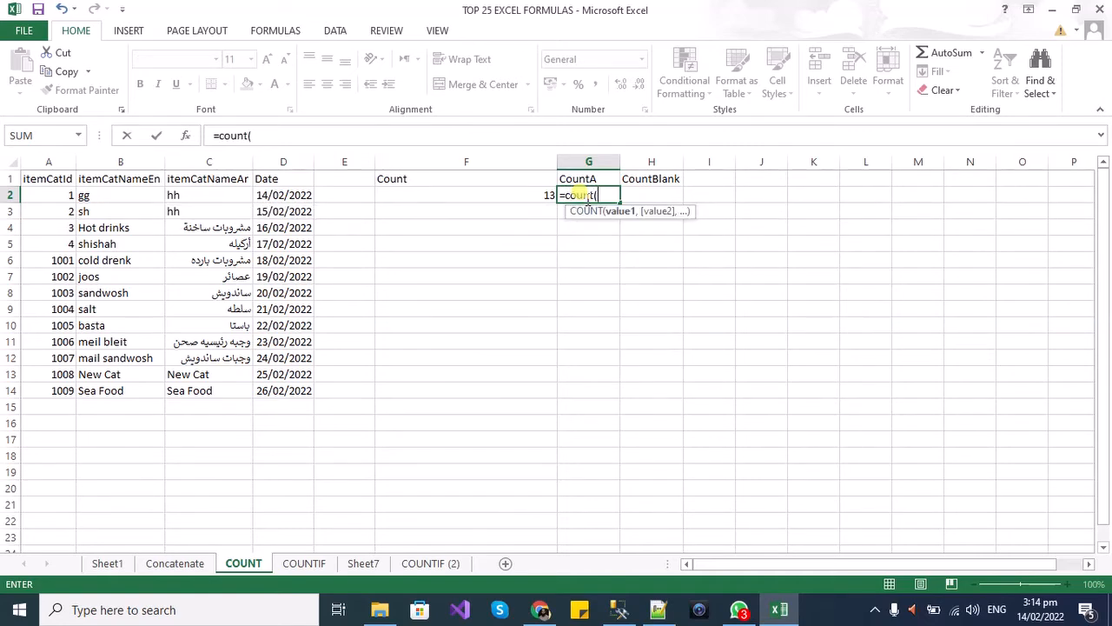
text(a)
key(BackSpace)
key(BackSpace)
text(a)
key(Tab)
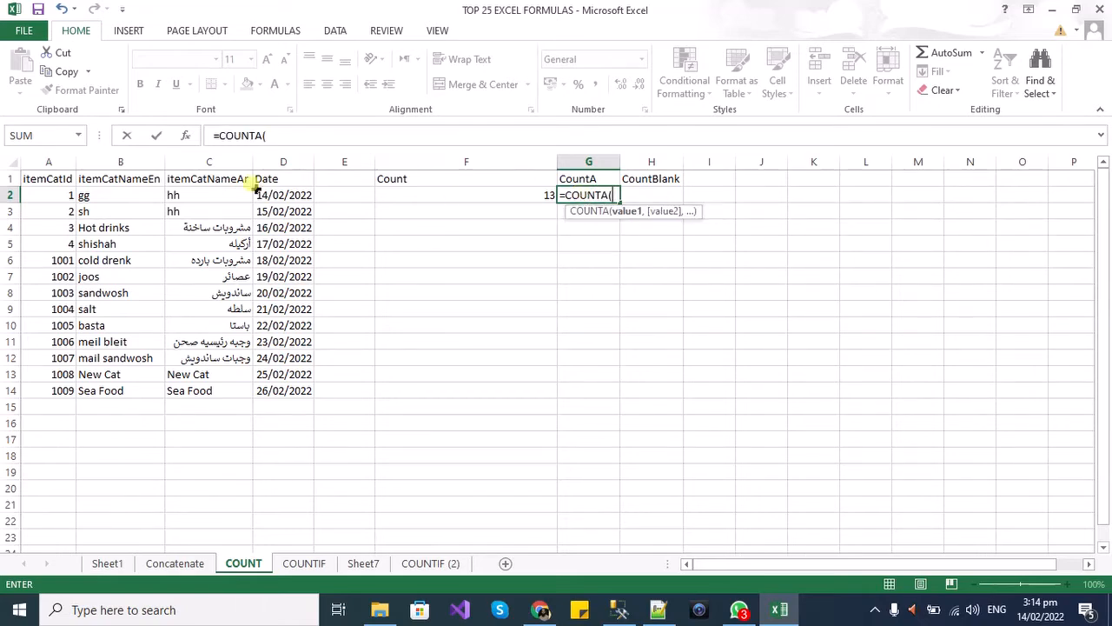
drag(44, 198, 135, 398)
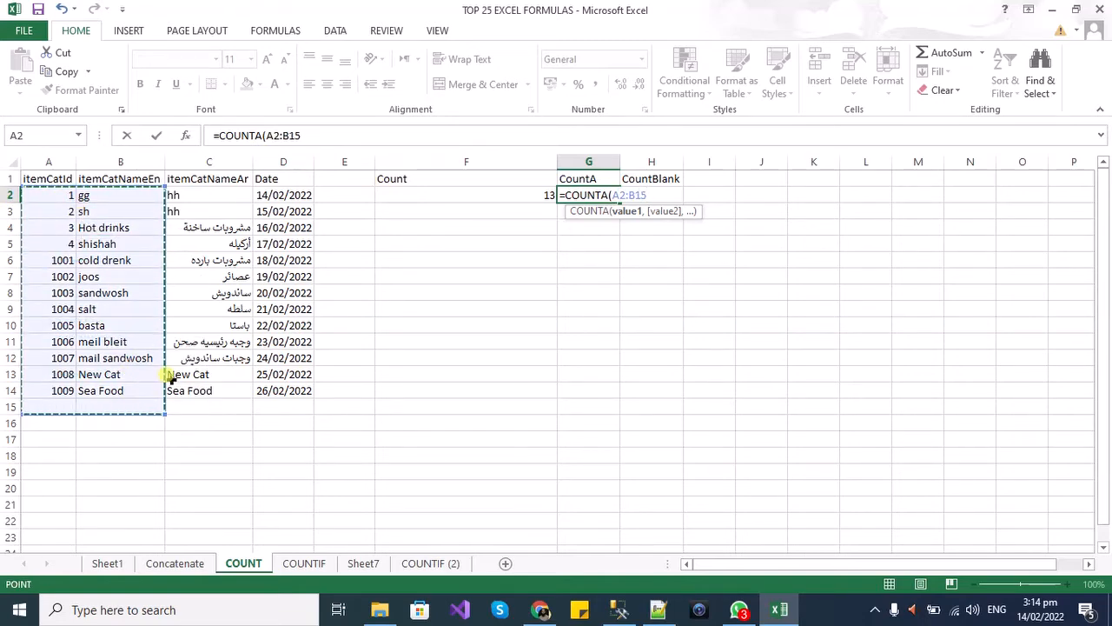
key(Return)
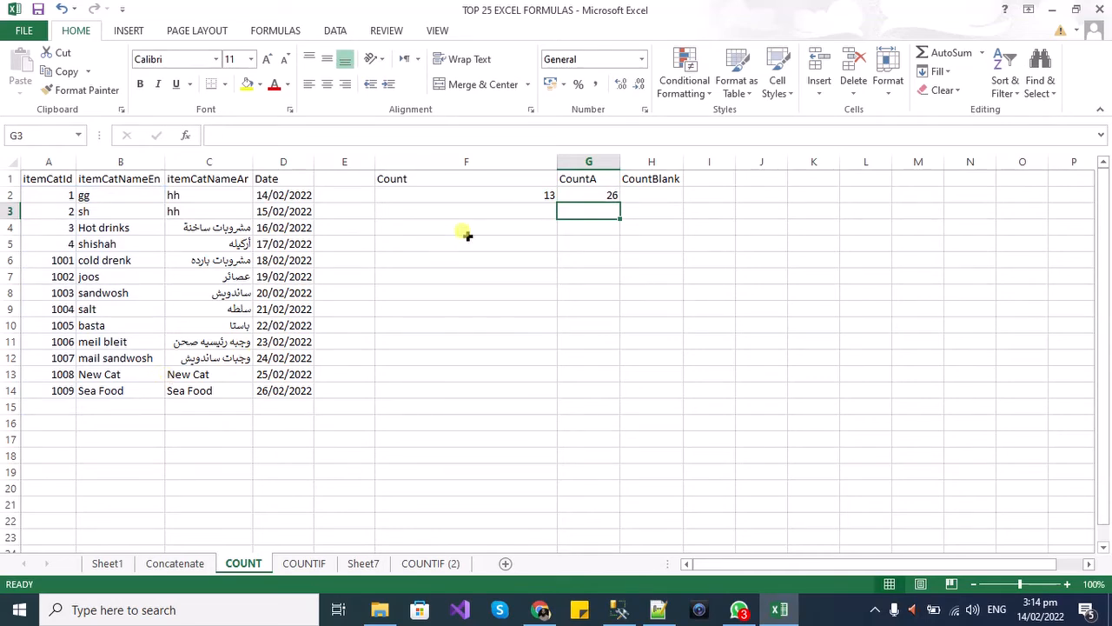
Inspect the cell range referenced by the COUNTA formula in G2, leaving the formula as it is
click(580, 198)
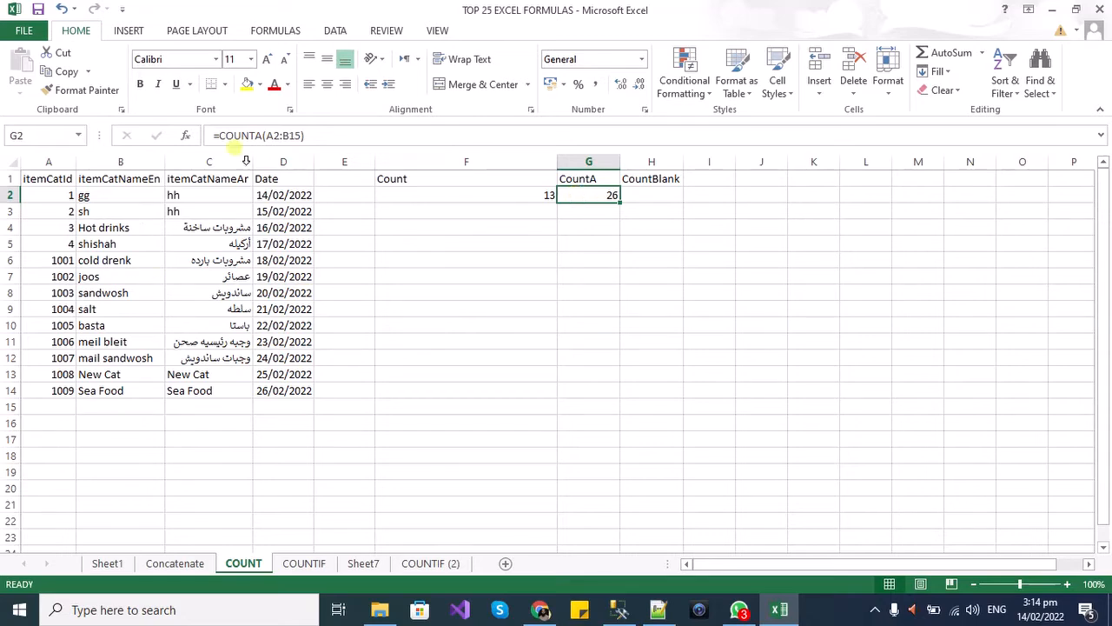
click(284, 139)
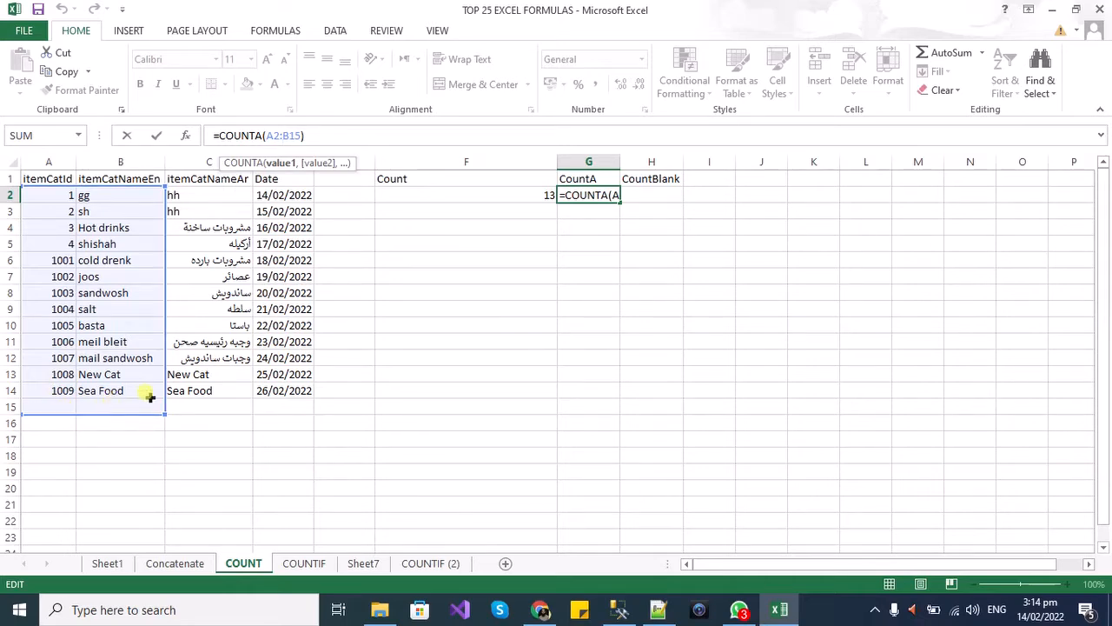
click(611, 208)
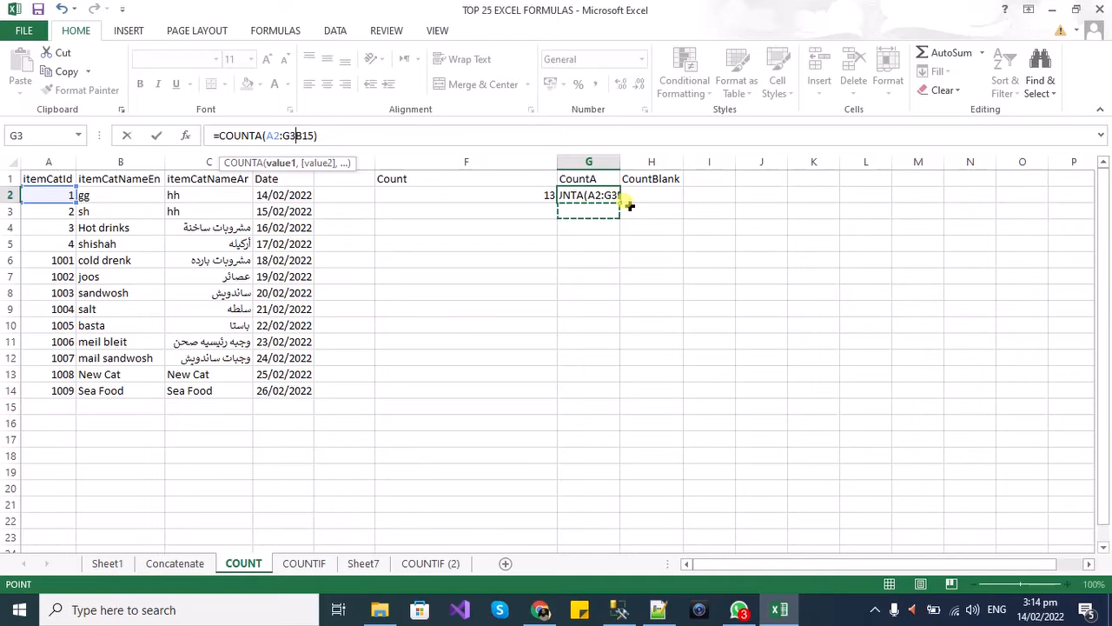
key(Escape)
Enter a COUNTBLANK formula over A2:D14 in cell H2
click(654, 198)
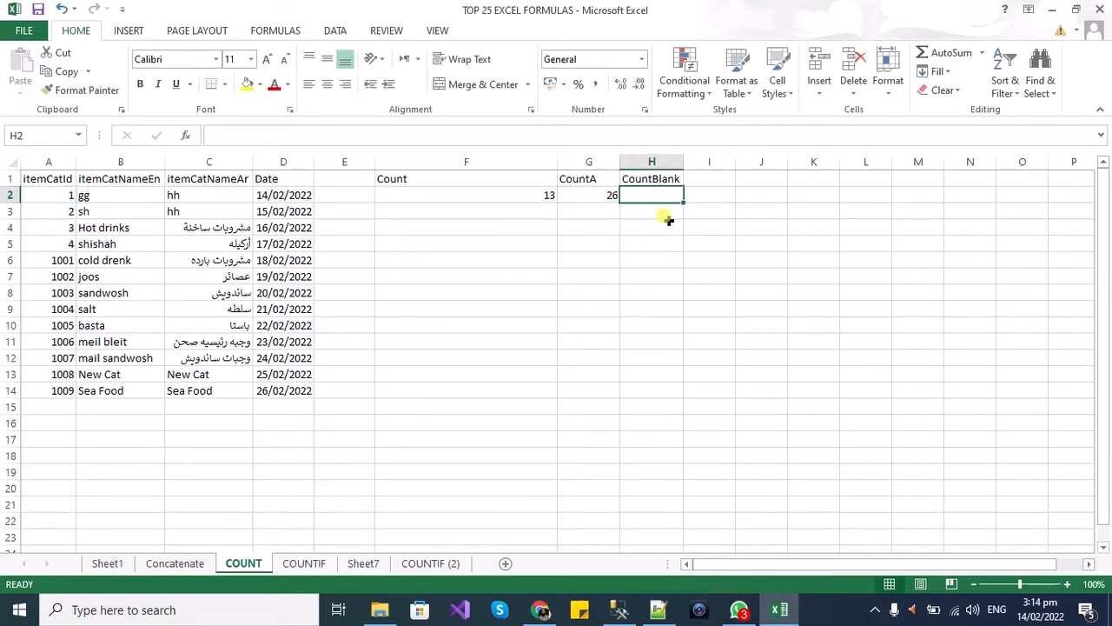
text(=)
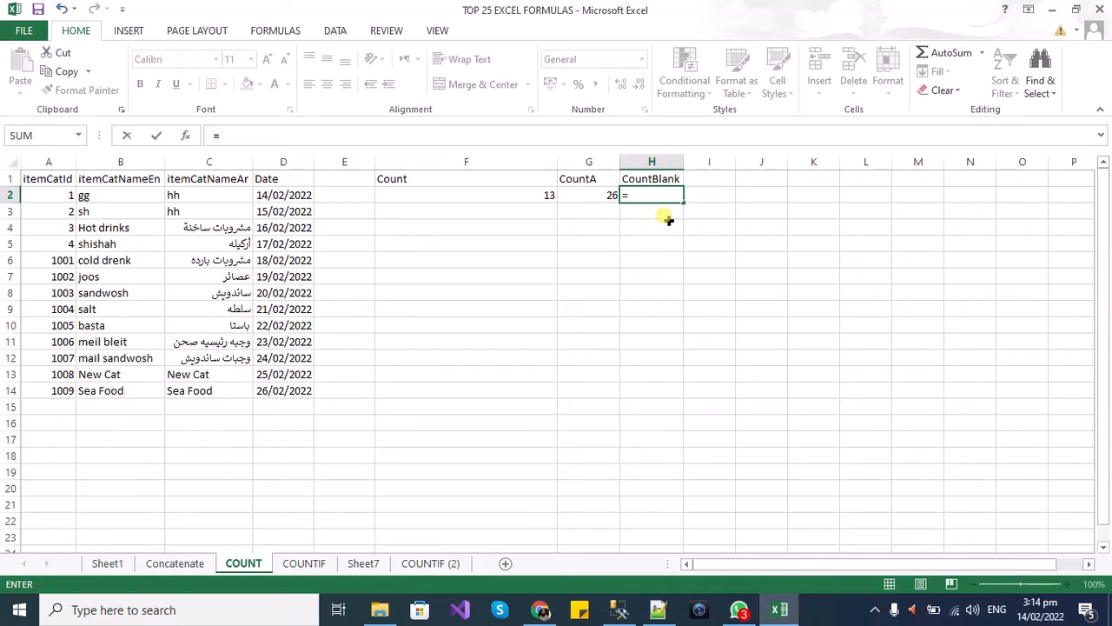
key(BackSpace)
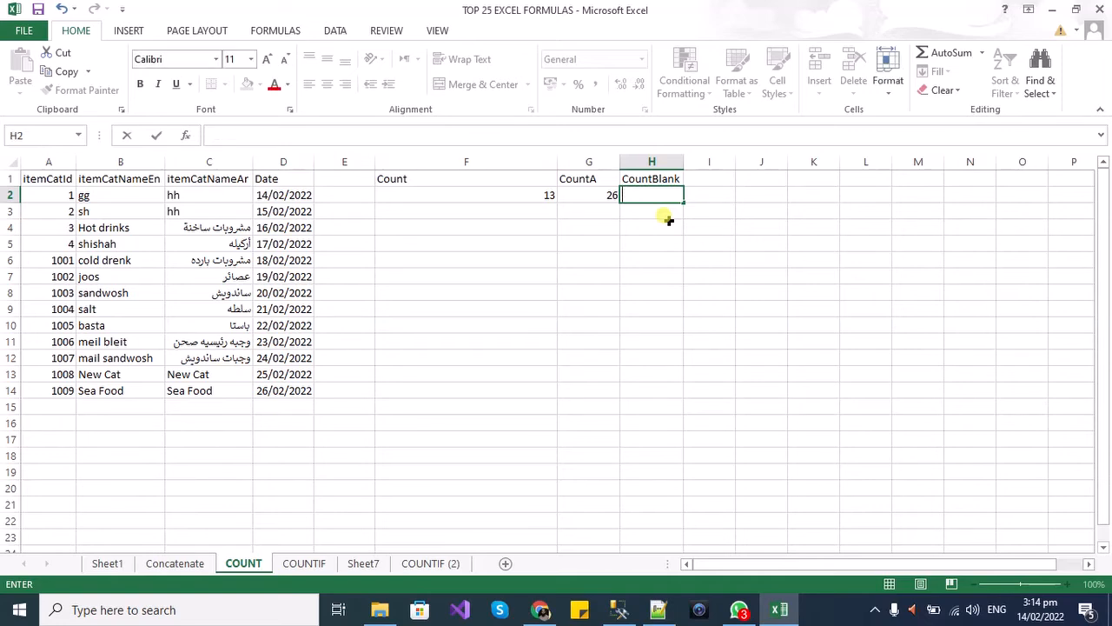
text(=Count)
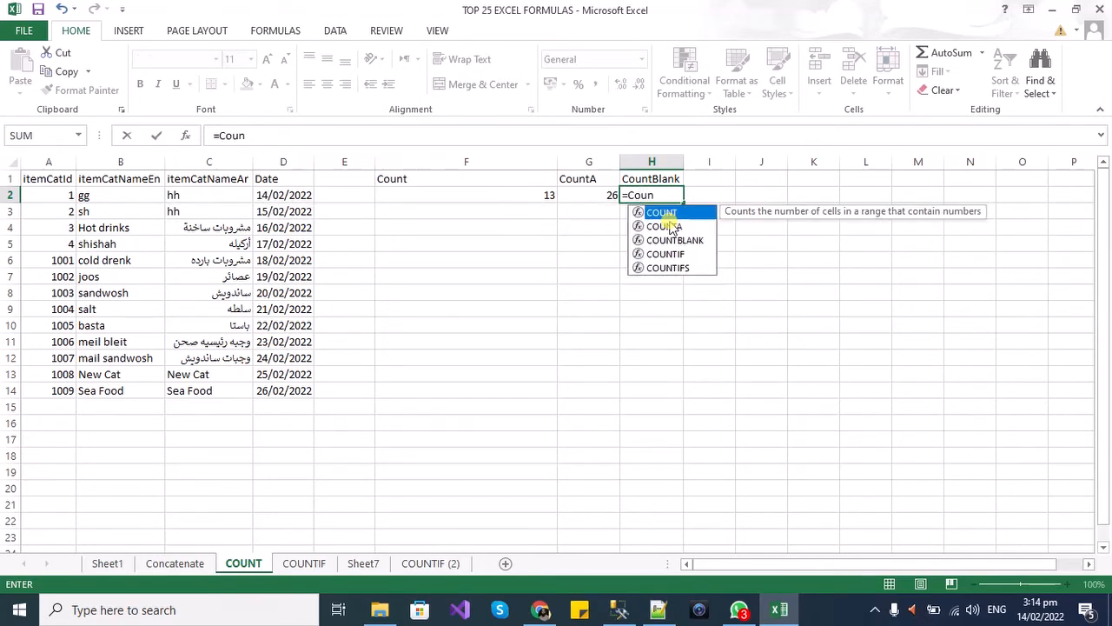
key(Down)
key(Down)
key(Tab)
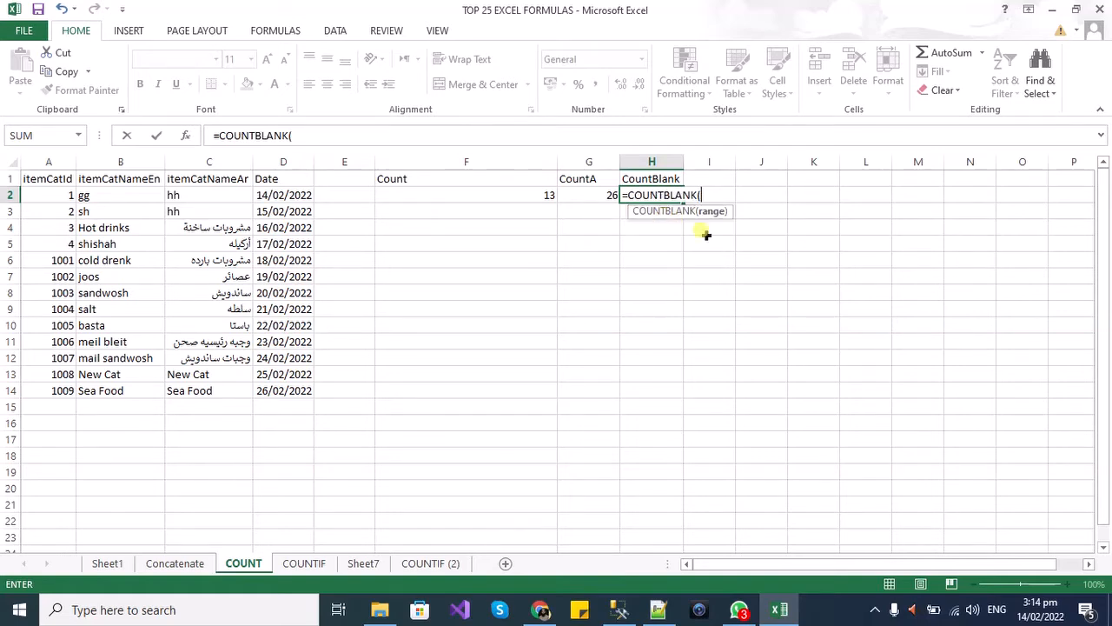
click(44, 198)
drag(94, 206, 305, 391)
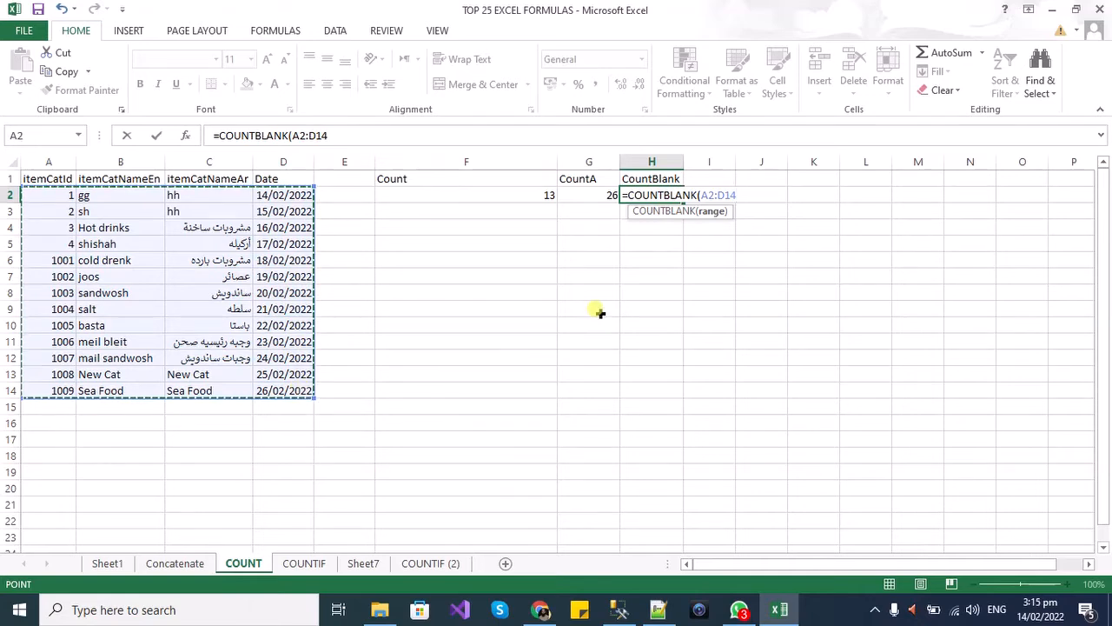
text())
key(Return)
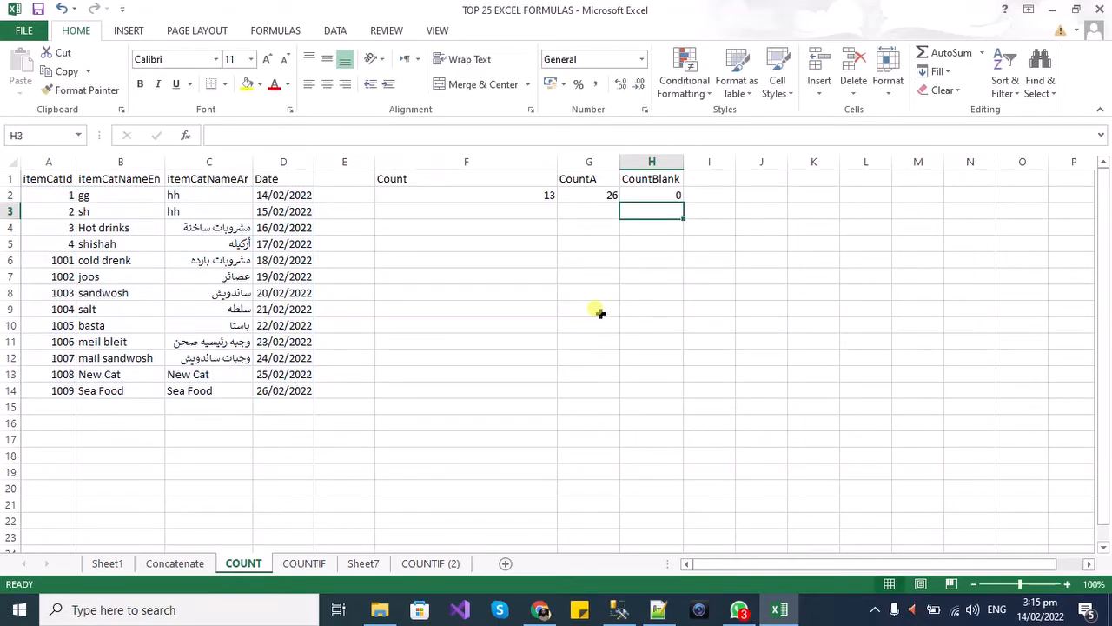
Extend the range of the COUNTBLANK formula in H2 to A2:F14
click(664, 193)
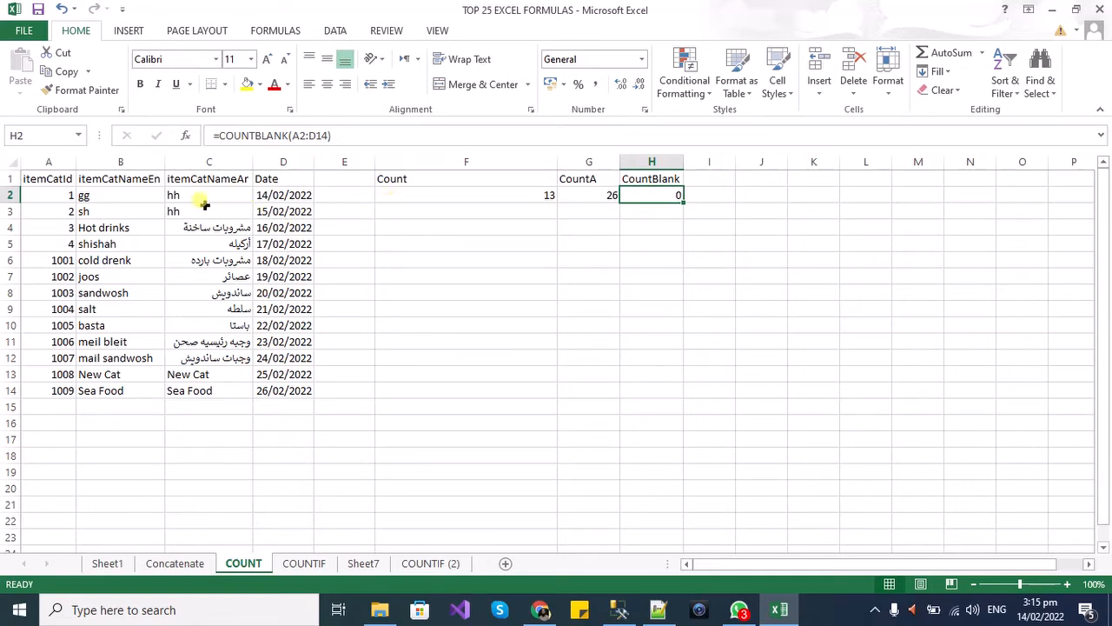
click(299, 136)
drag(312, 396, 472, 390)
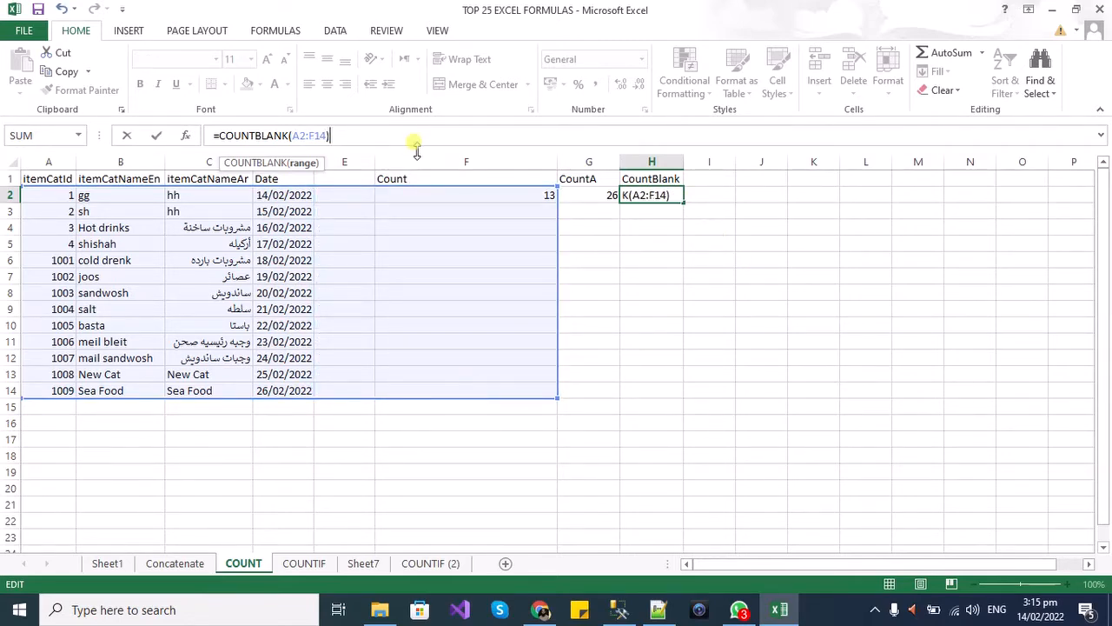
key(Return)
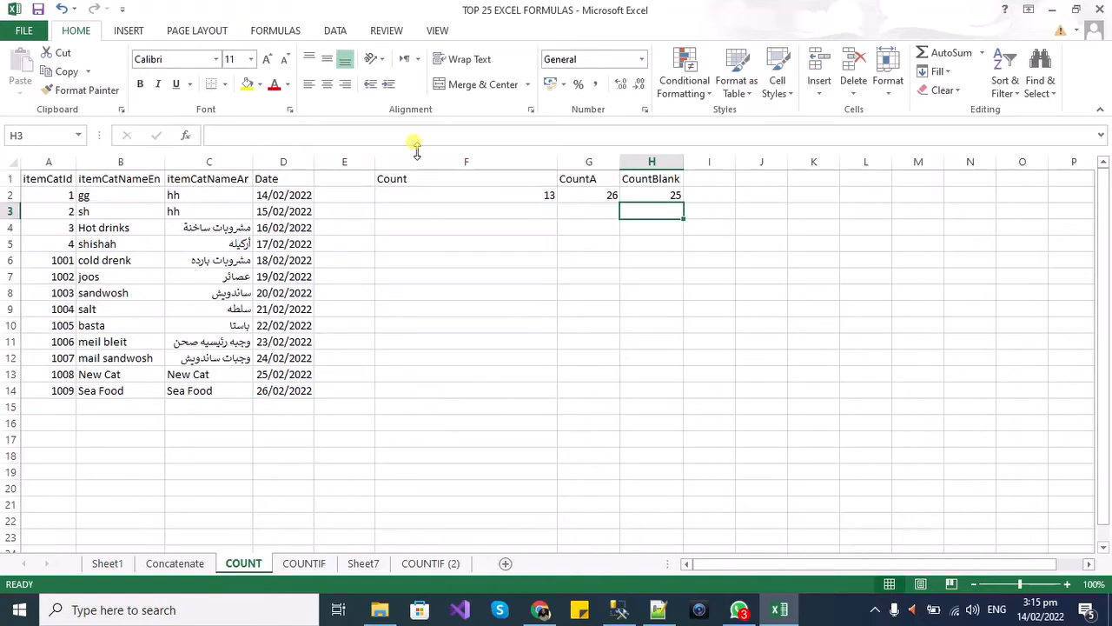
Examine which cells the COUNTBLANK formula in H2 covers
click(652, 196)
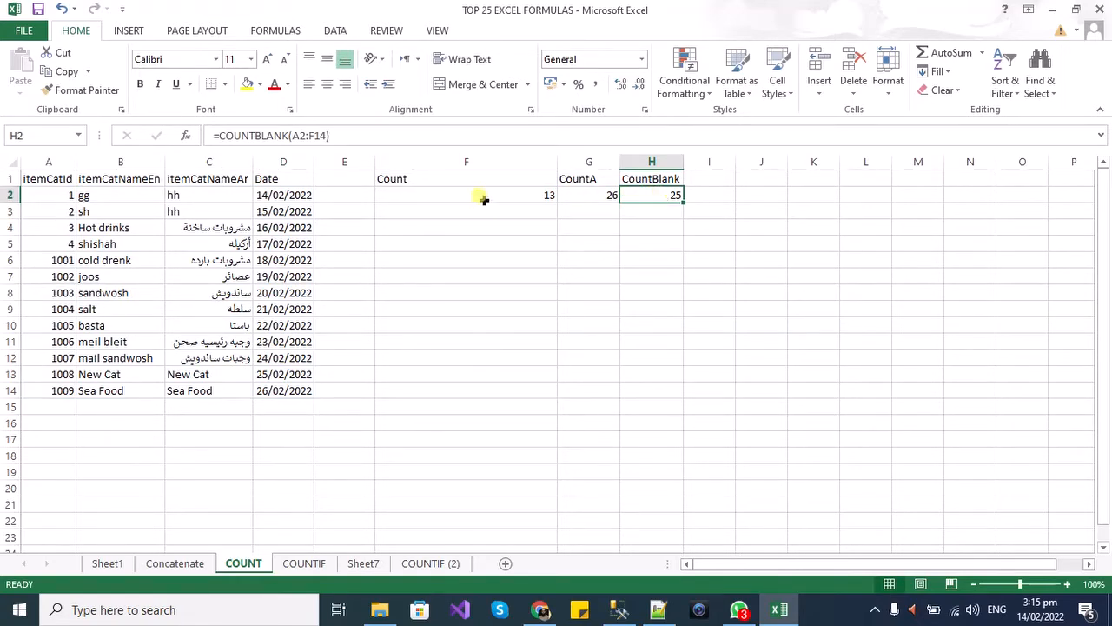
click(289, 136)
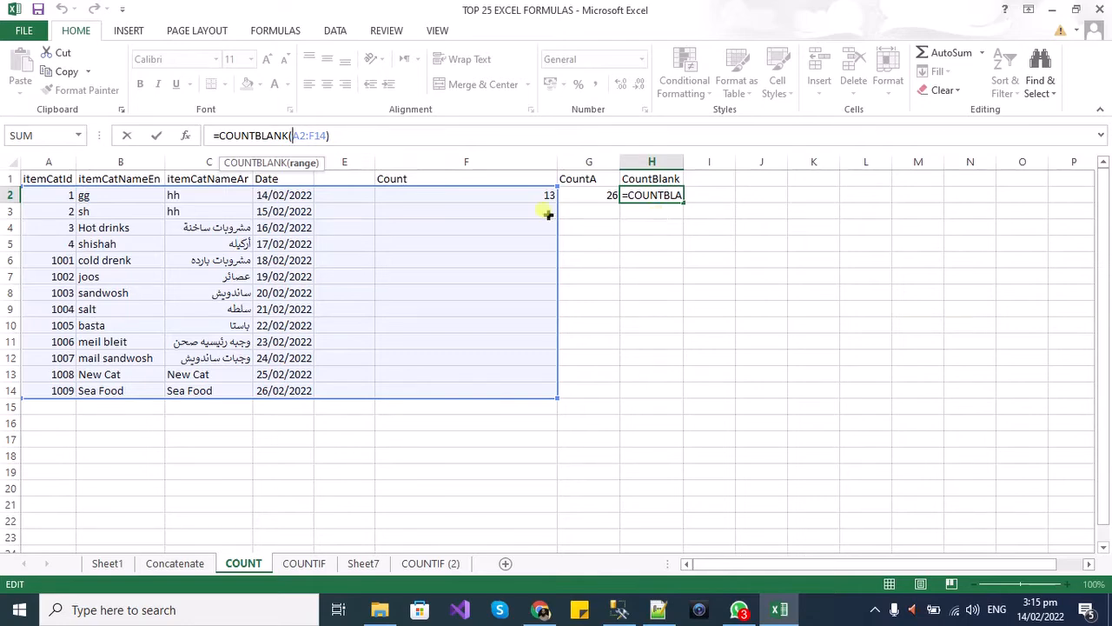
click(388, 137)
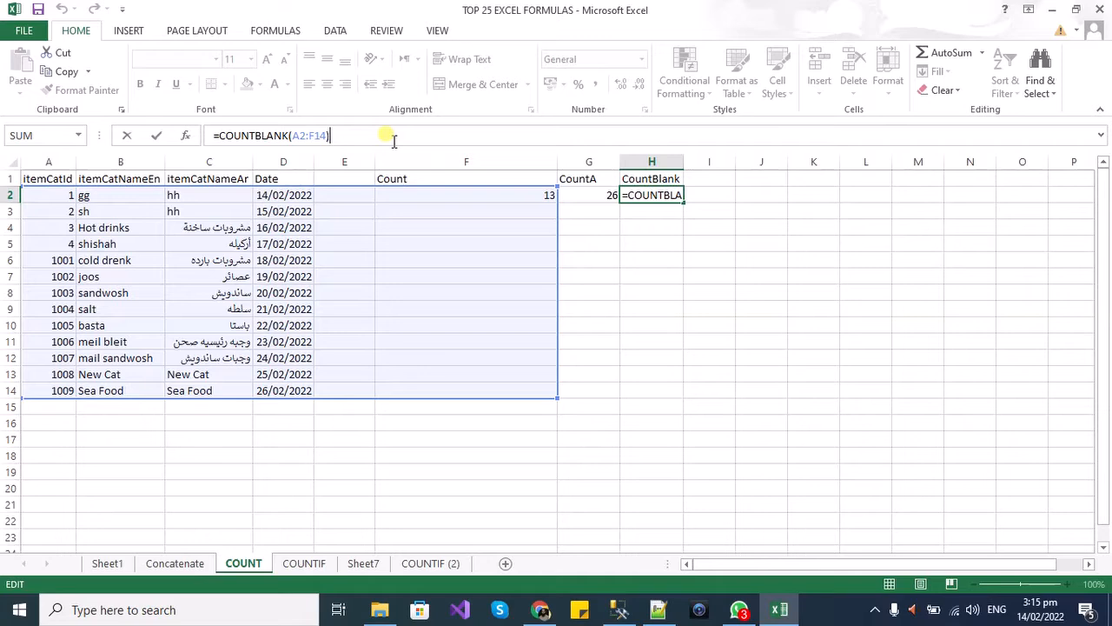
key(Return)
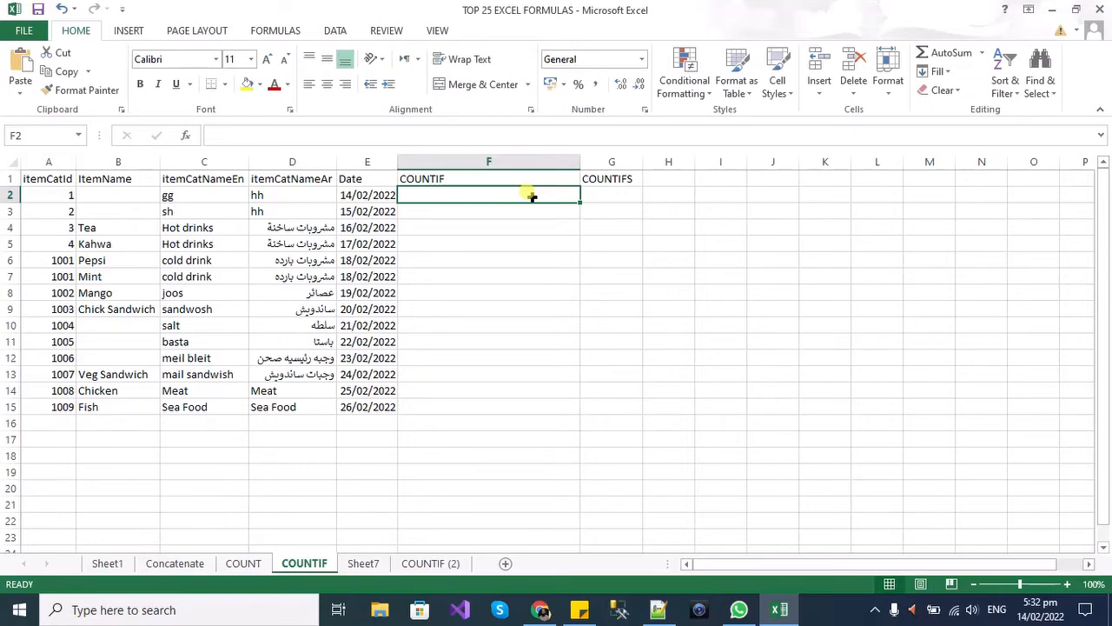
Enter =COUNTIF(A2:B15,4) in cell F2 of the COUNTIF sheet
text(=countif)
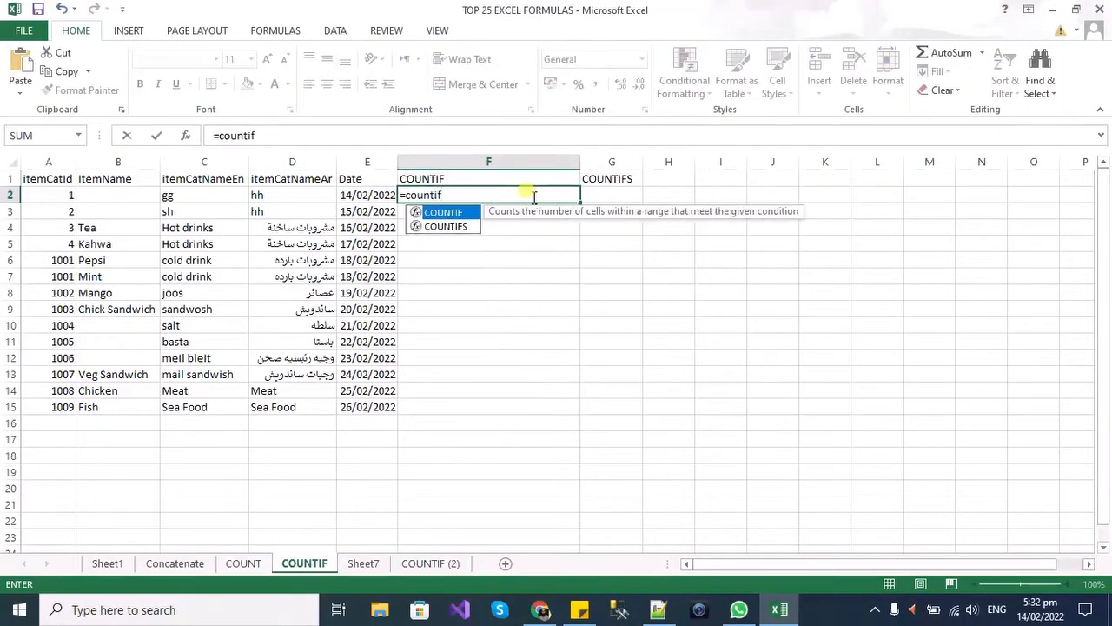
text(()
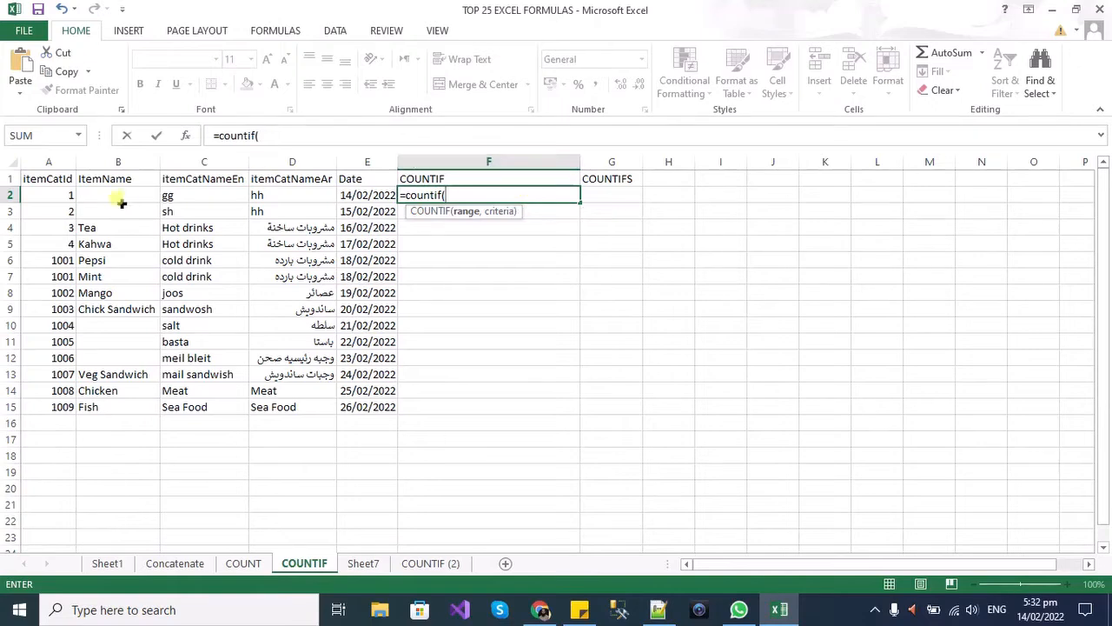
drag(64, 196, 104, 406)
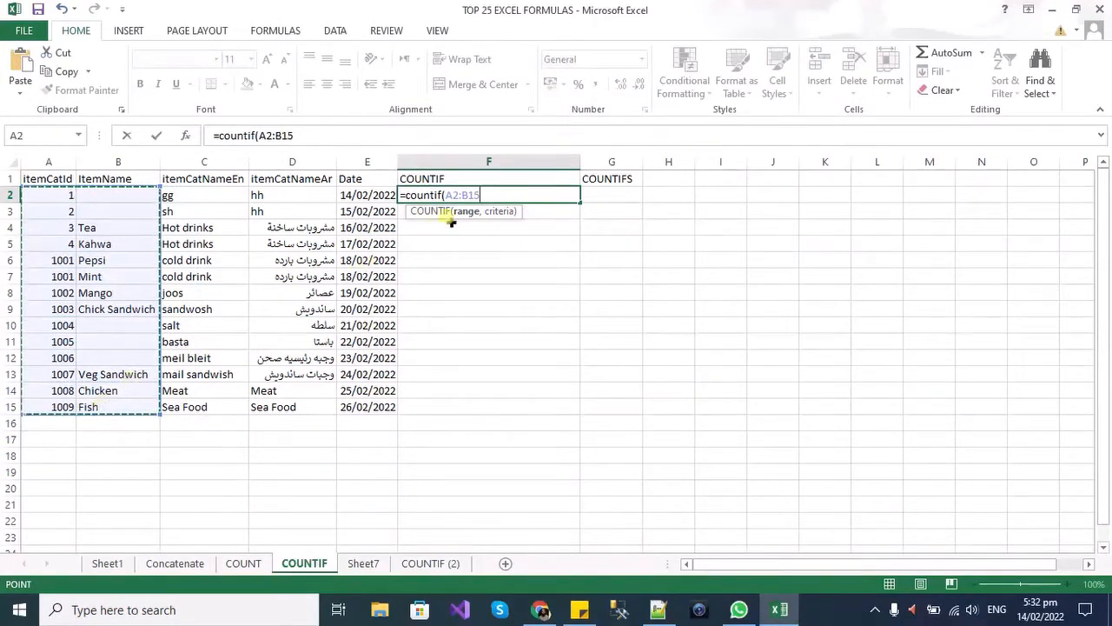
text(,)
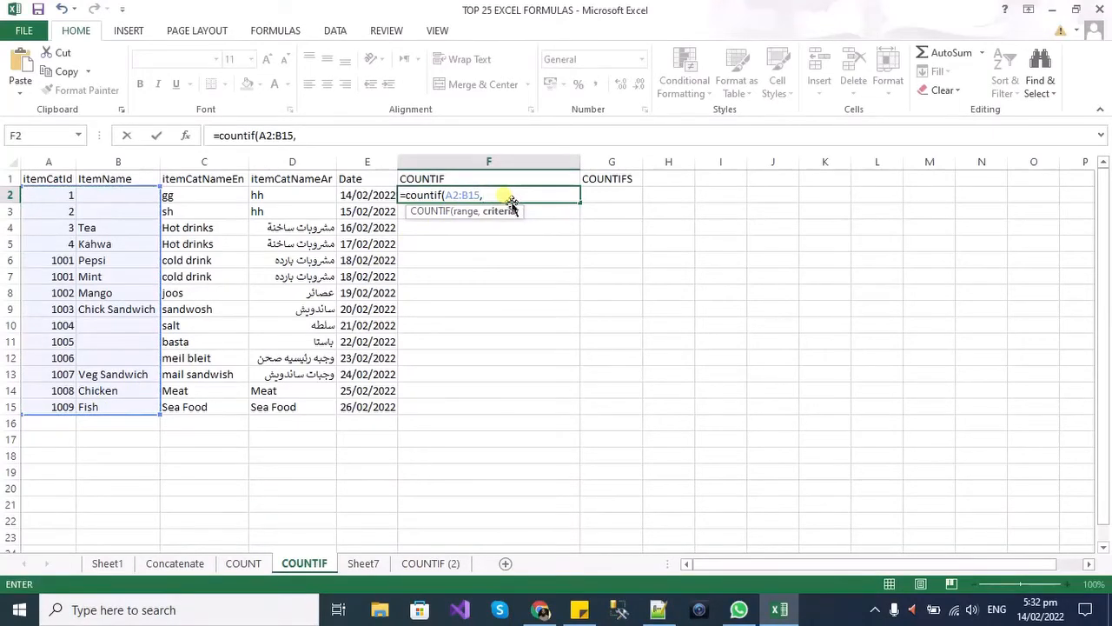
text(4)
key(Return)
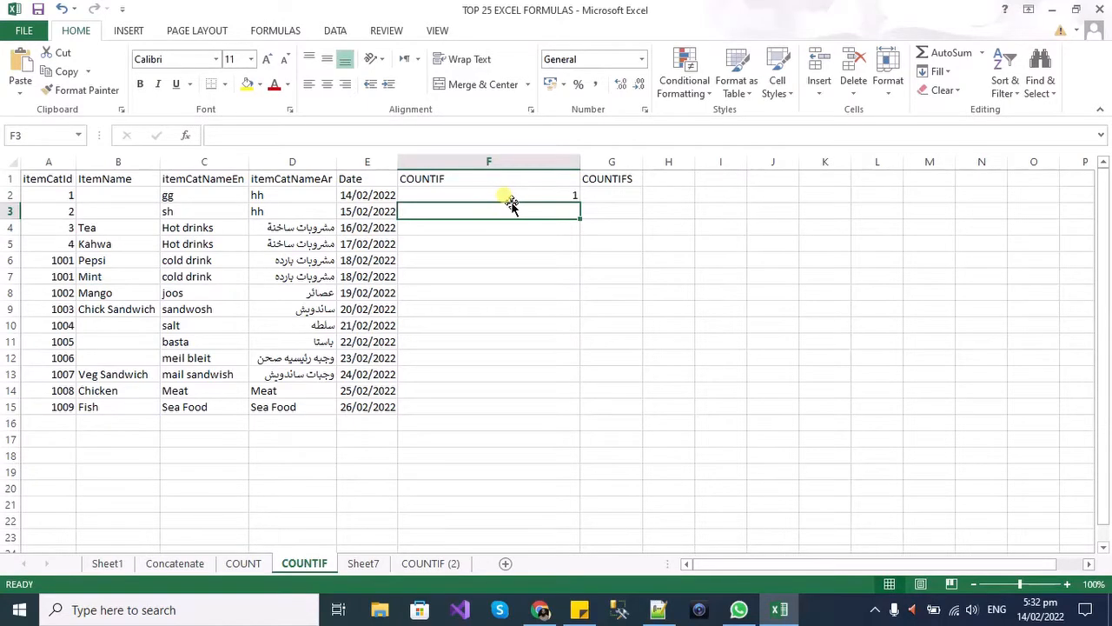
Replace the criterion of the COUNTIF formula in F2 with "<A12" in quotes
click(509, 198)
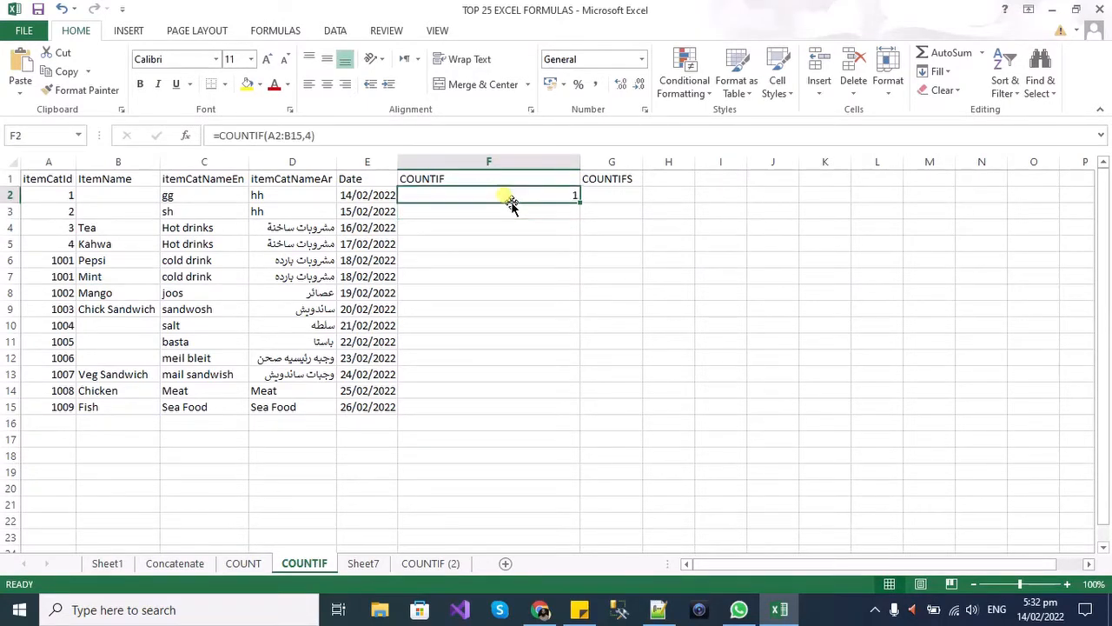
double_click(511, 200)
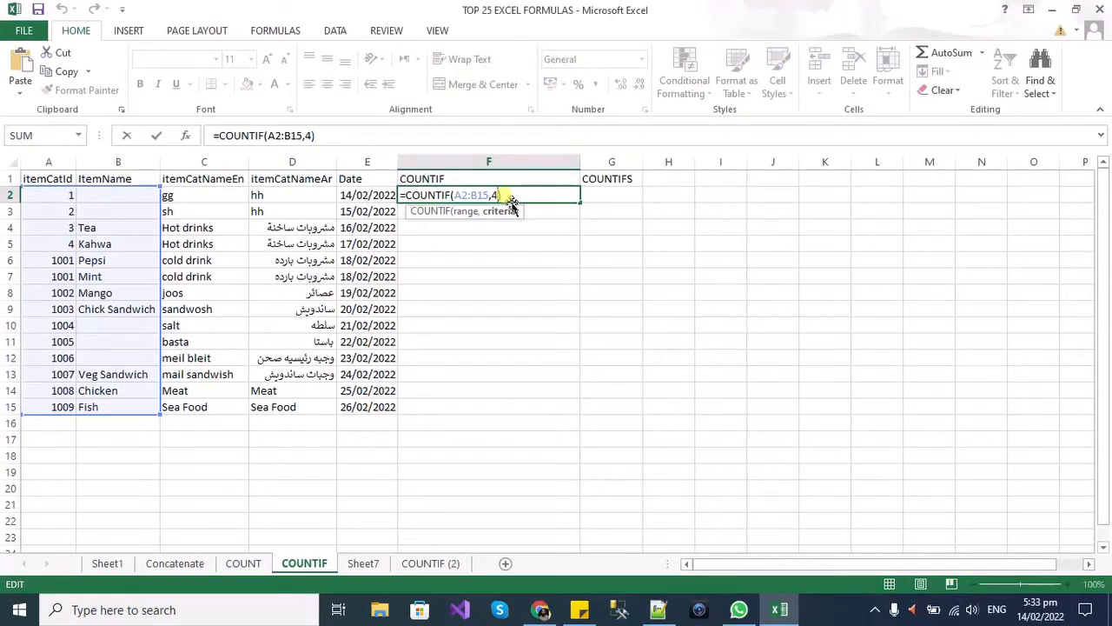
key(BackSpace)
text("")
text(<)
text(A)
text(12)
key(ctrl+Return)
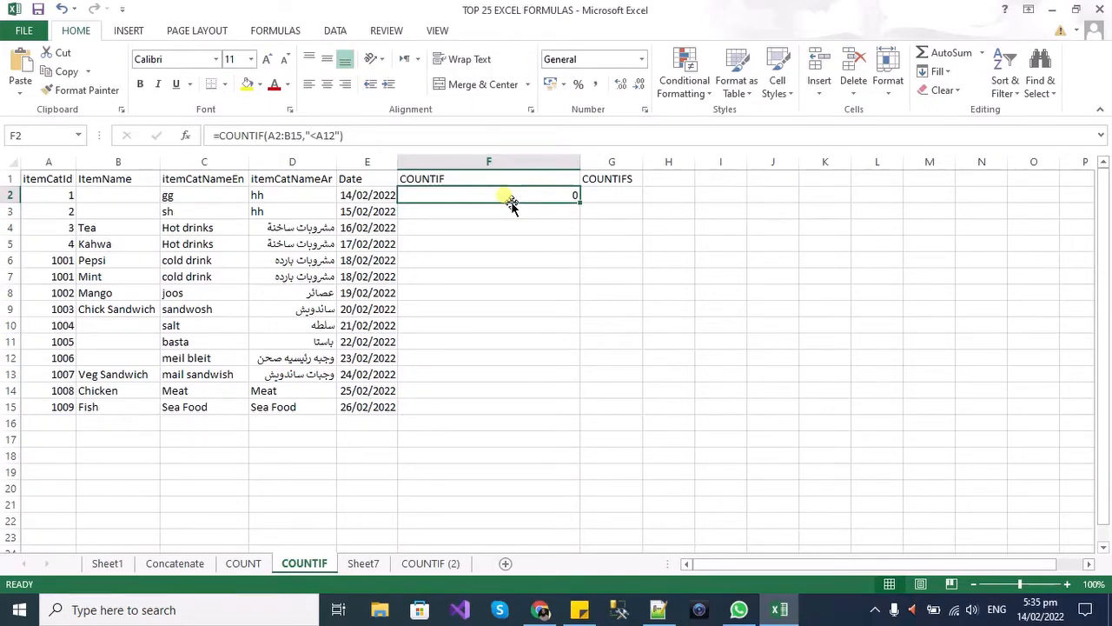
Change the COUNTIF criterion in F2 to "<1006", making the formula =COUNTIF(A2:B15,"<1006")
double_click(511, 202)
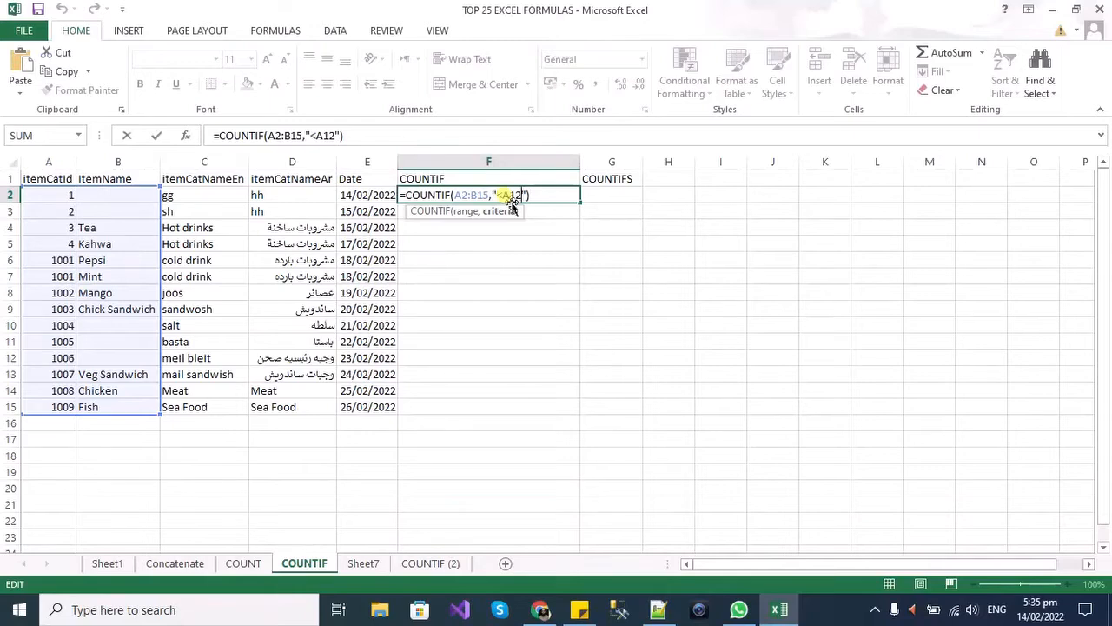
key(BackSpace)
key(BackSpace)
key(BackSpace)
text(1006)
key(Return)
click(511, 199)
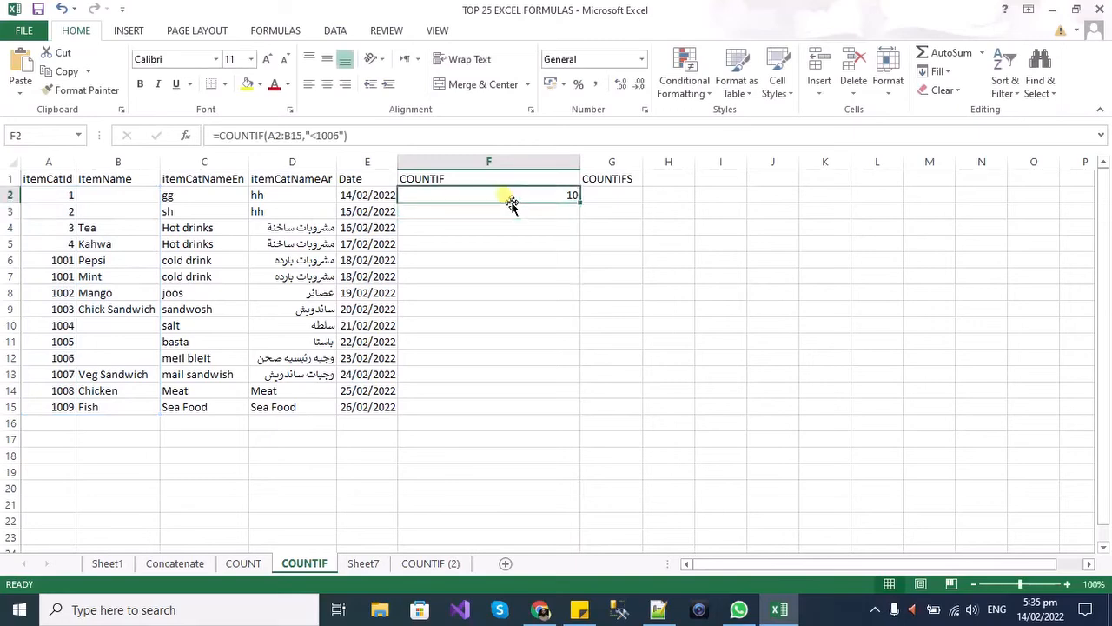
Select the itemCatId values in A2:A11 to check how many IDs are below 1006
click(63, 342)
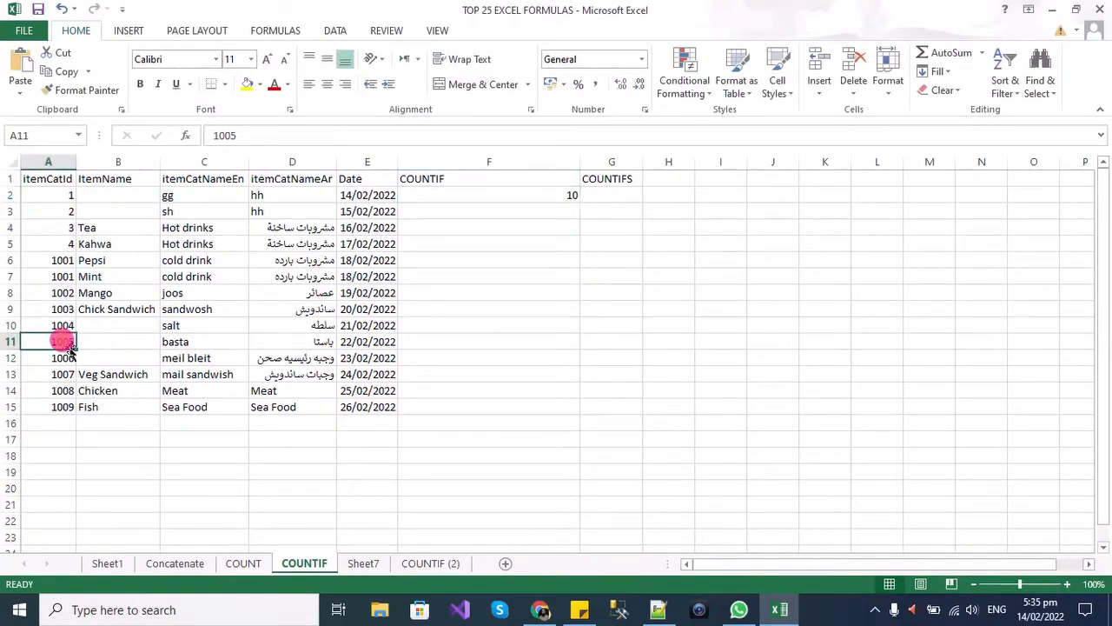
key(shift+Up)
key(shift+Up)
key(shift+Up)
key(shift+Up)
key(shift+Up)
key(shift+Up)
key(shift+Up)
key(shift+Up)
key(shift+Up)
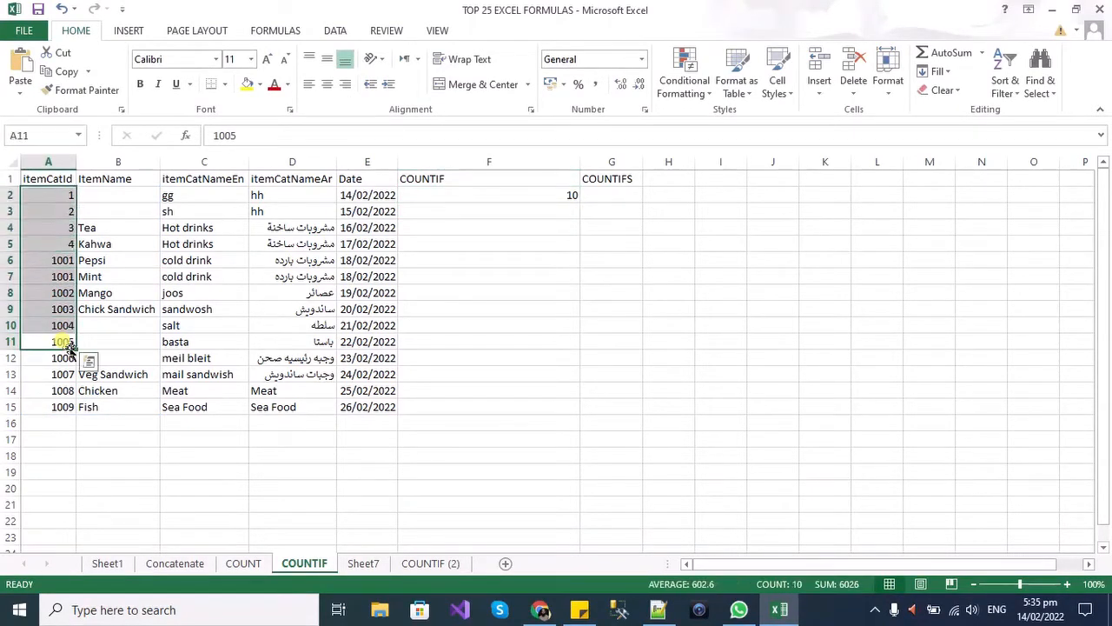
Begin a COUNTIFS formula in cell G2 with the itemCatId values A2:A15 as the first criteria range
click(604, 196)
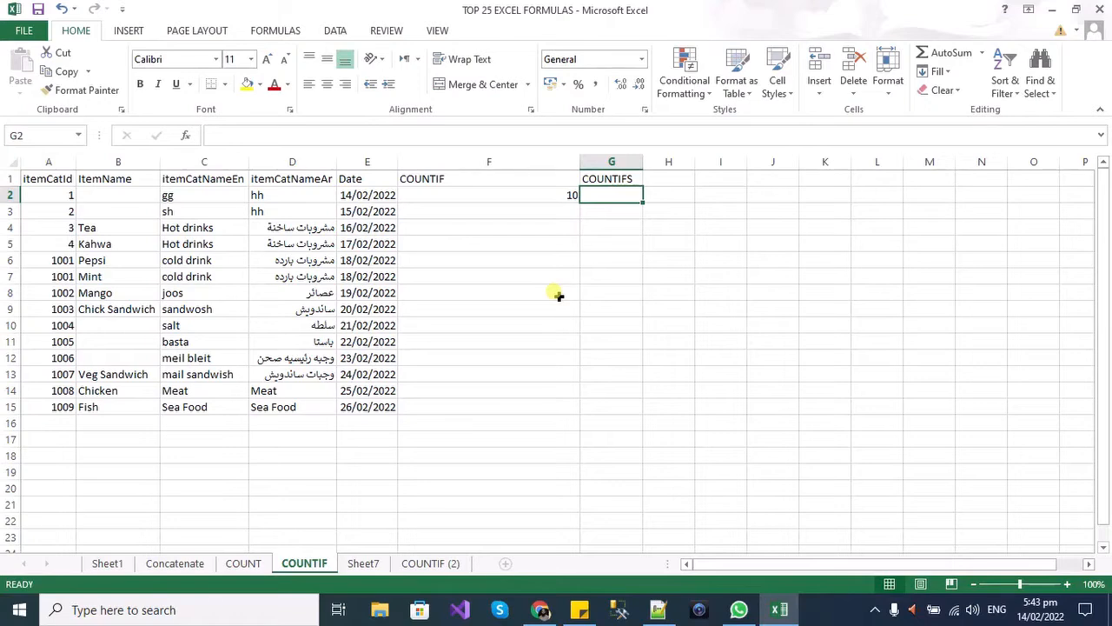
text(=Countif)
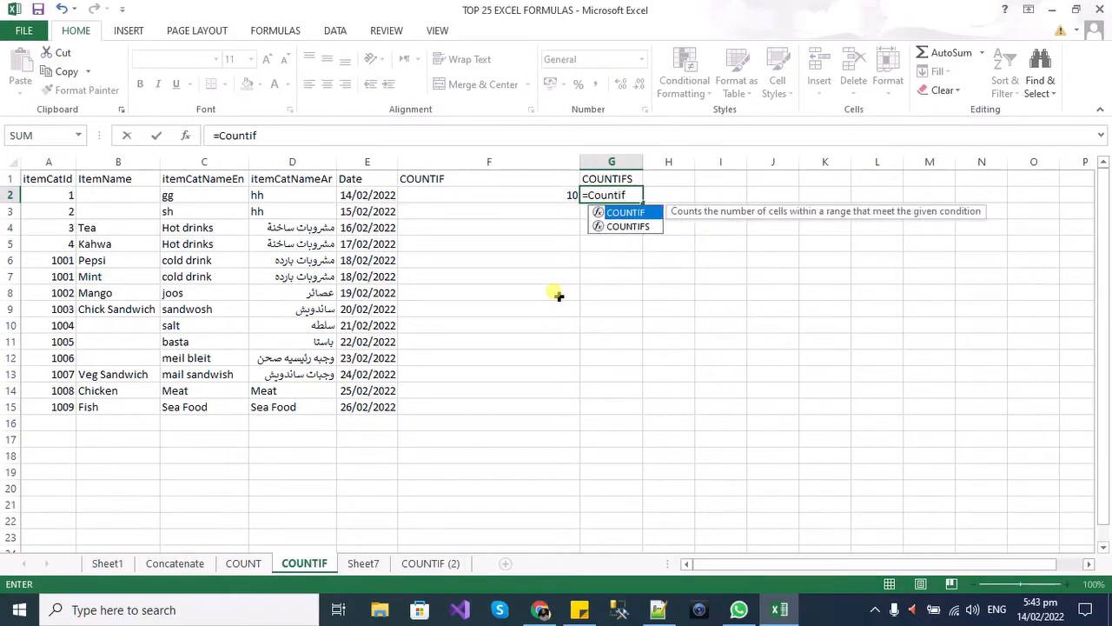
text(s()
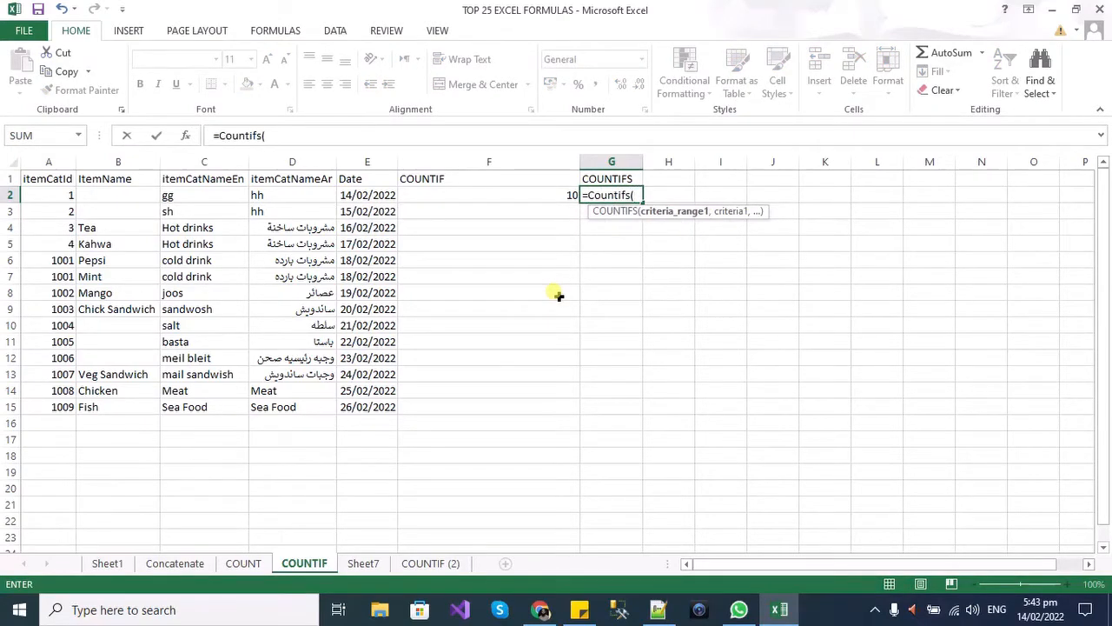
click(56, 199)
drag(58, 205, 54, 303)
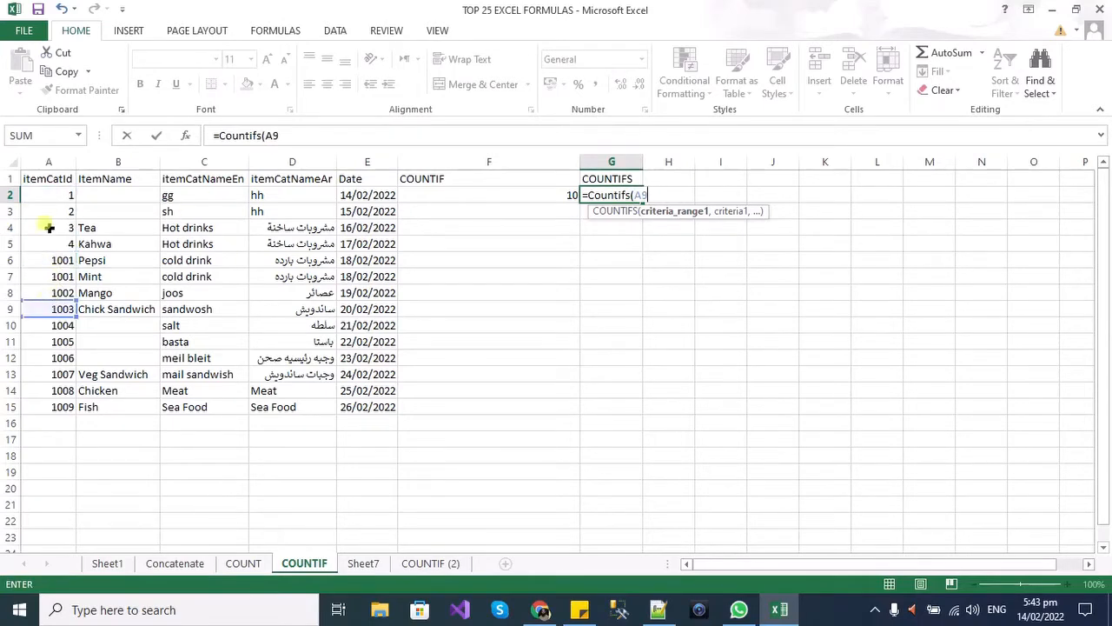
key(Return)
key(Return)
drag(52, 196, 61, 405)
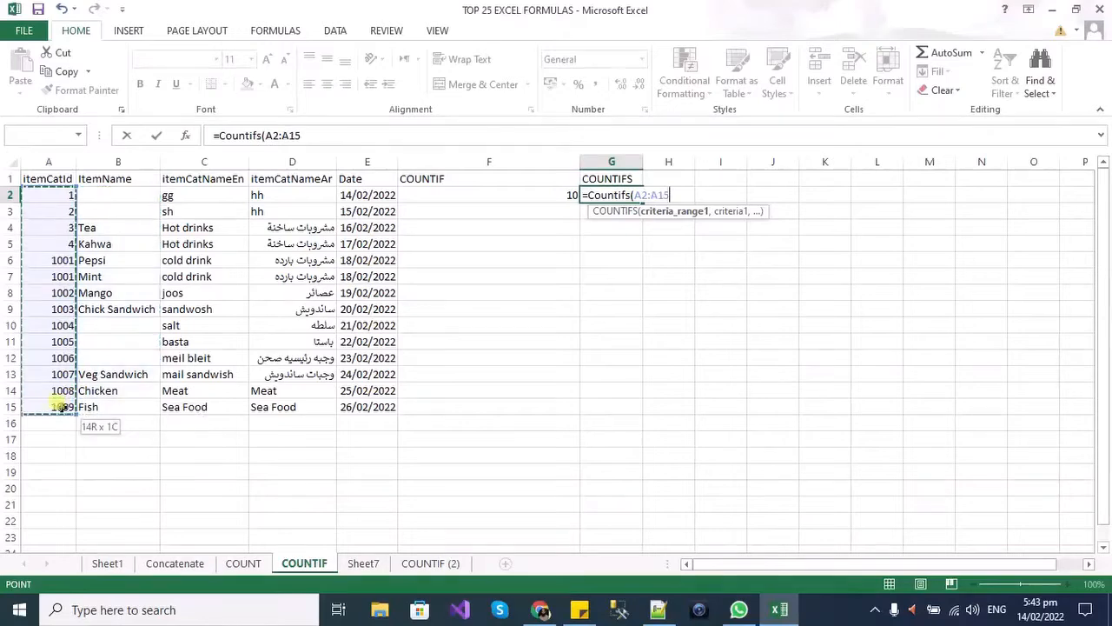
text(,)
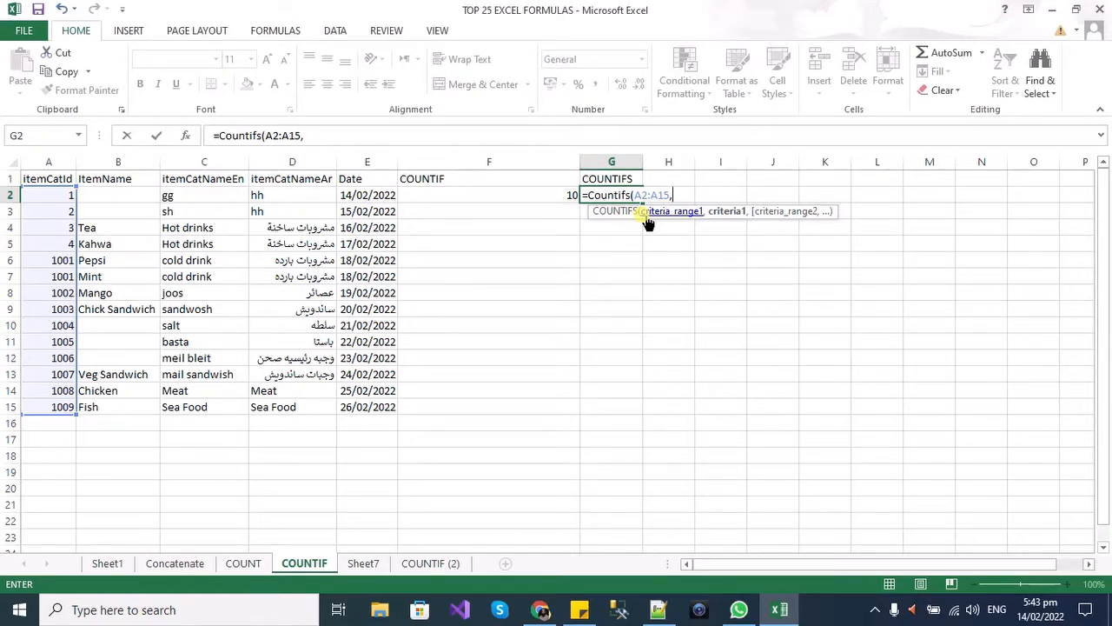
Enter =1001 as the first criterion and close the COUNTIFS formula in G2
text(100)
key(BackSpace)
key(BackSpace)
key(BackSpace)
text(=1001))
key(Return)
key(Return)
Try to enclose the =1001 criterion of the COUNTIFS formula in quotation marks
key(Left)
key(Left)
key(Left)
key(Left)
key(Left)
key(Left)
text(")
key(Right)
key(Right)
key(Right)
key(Right)
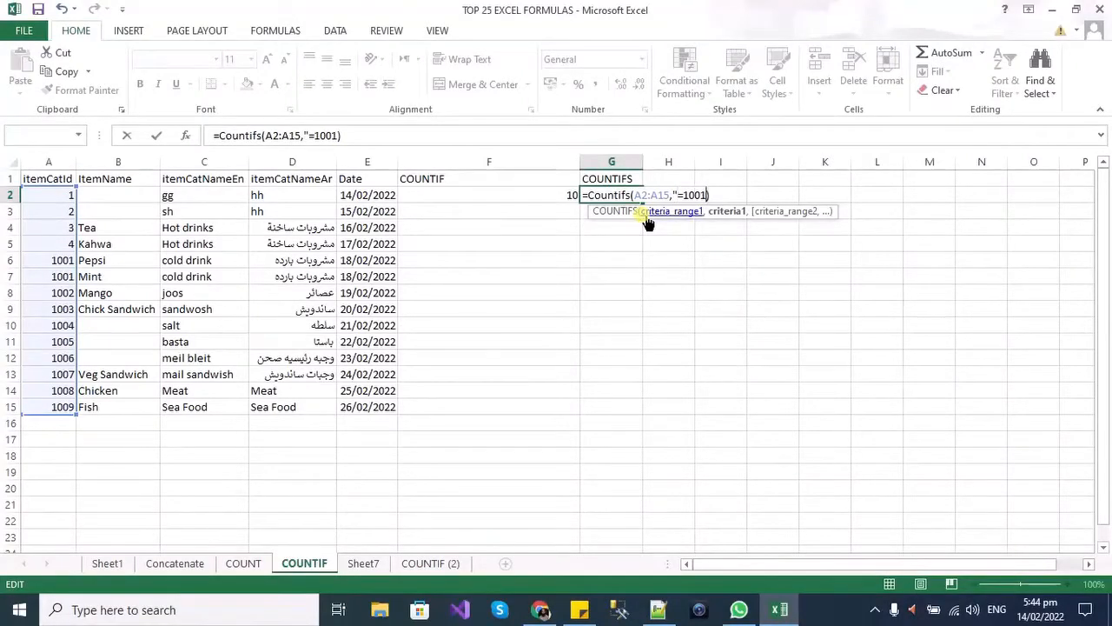
Reduce the first criterion to plain 1001, making the formula in G2 =COUNTIFS(A2:A15,1001)
key(Left)
key(Left)
key(Left)
key(BackSpace)
key(BackSpace)
key(Return)
Add the itemCatNameEn values C2:C15 as the second criteria range of the COUNTIFS formula in G2
key(Up)
key(F2)
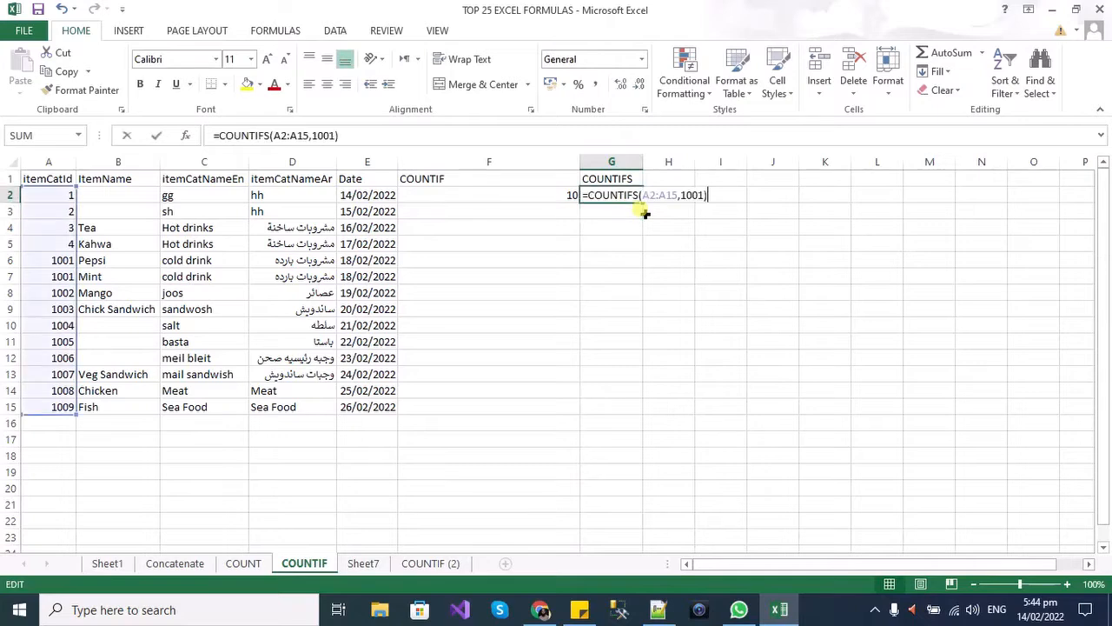
text(,)
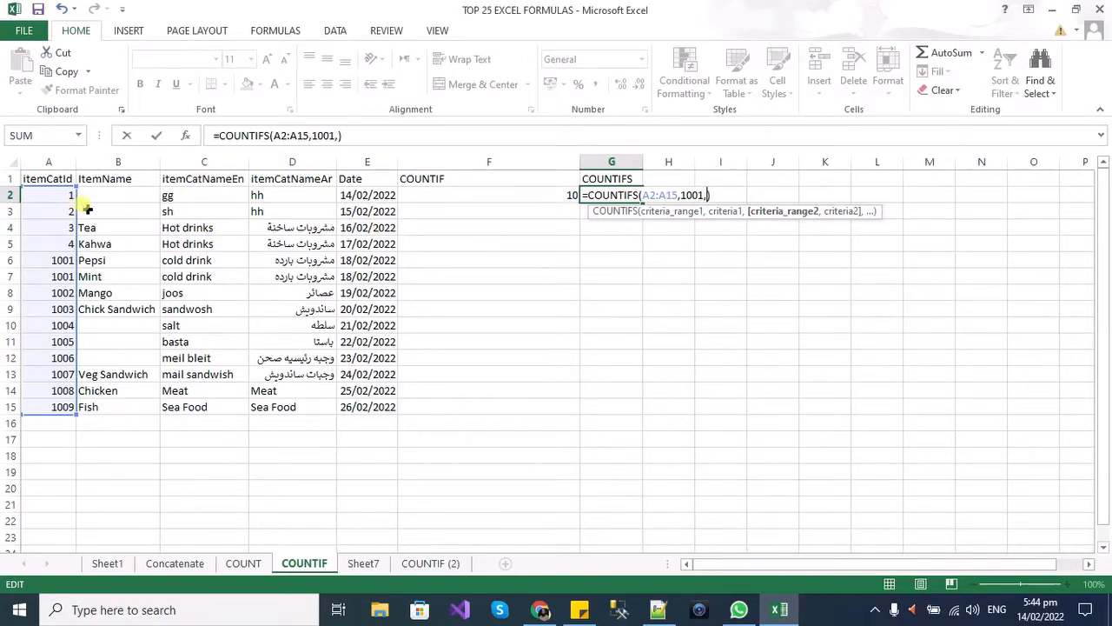
drag(176, 198, 213, 402)
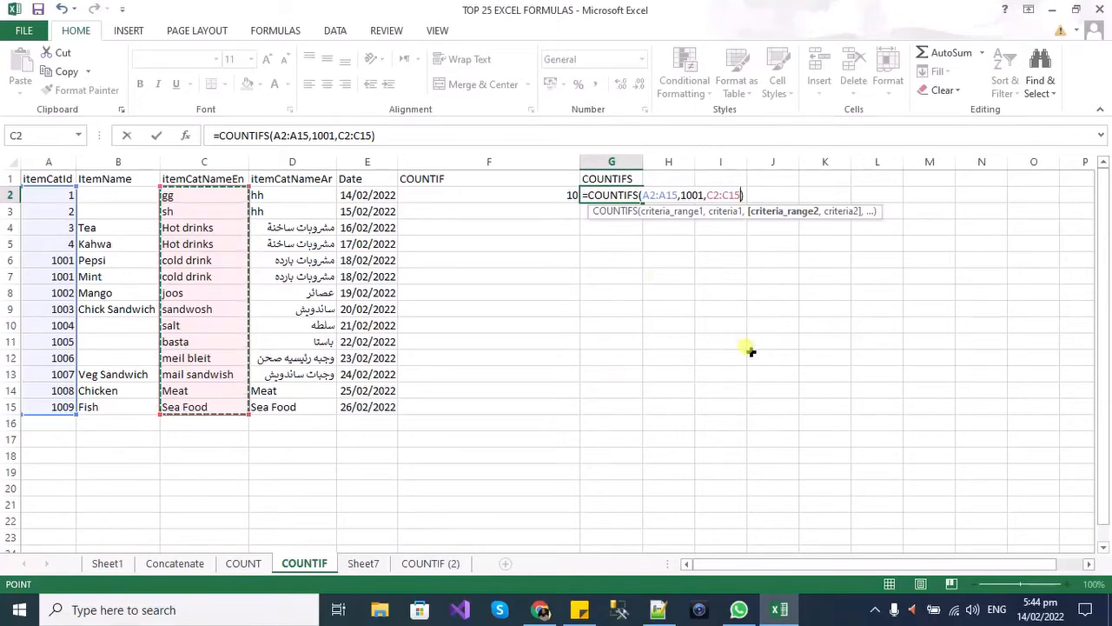
text(,)
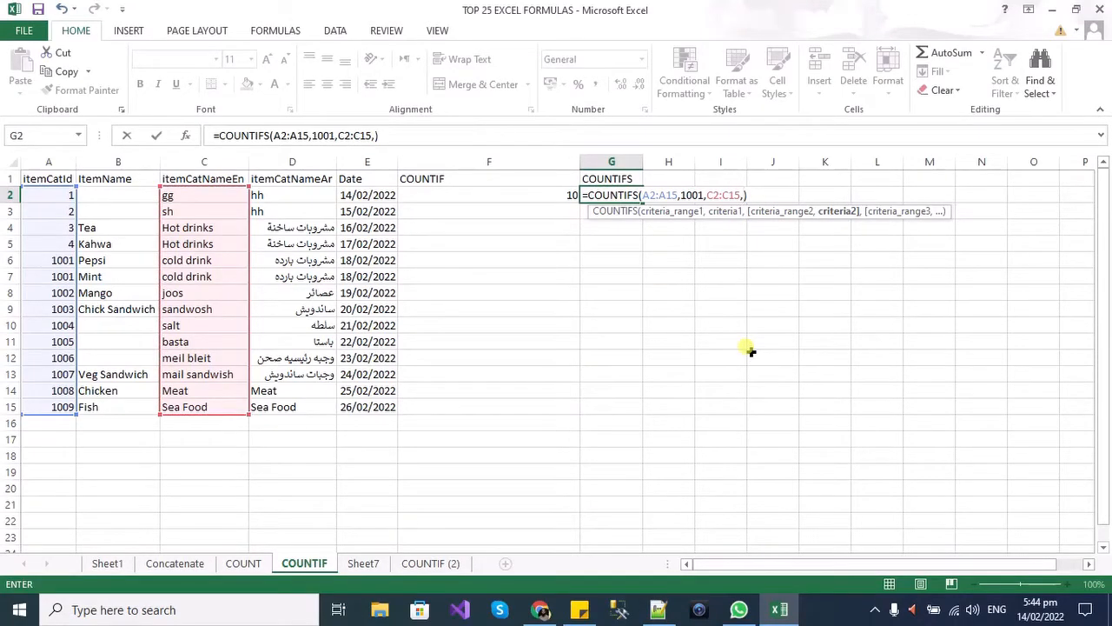
Set the second criterion to "=cold drink", making the formula =COUNTIFS(A2:A15,1001,C2:C15,"=cold drink")
text("")
key(Left)
key(Right)
key(F2)
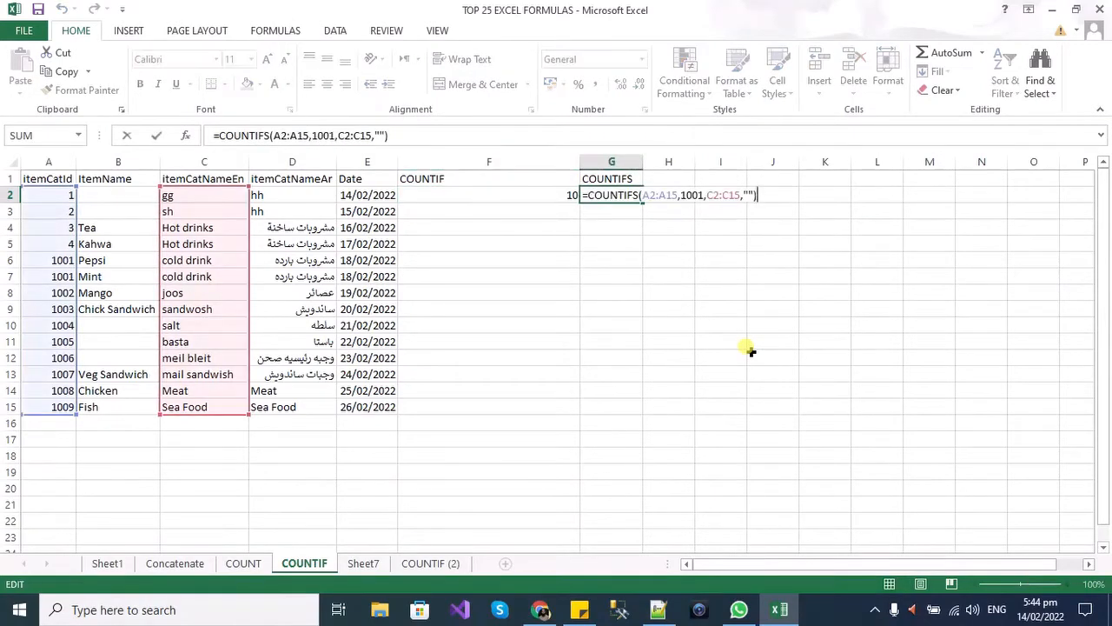
text(=C)
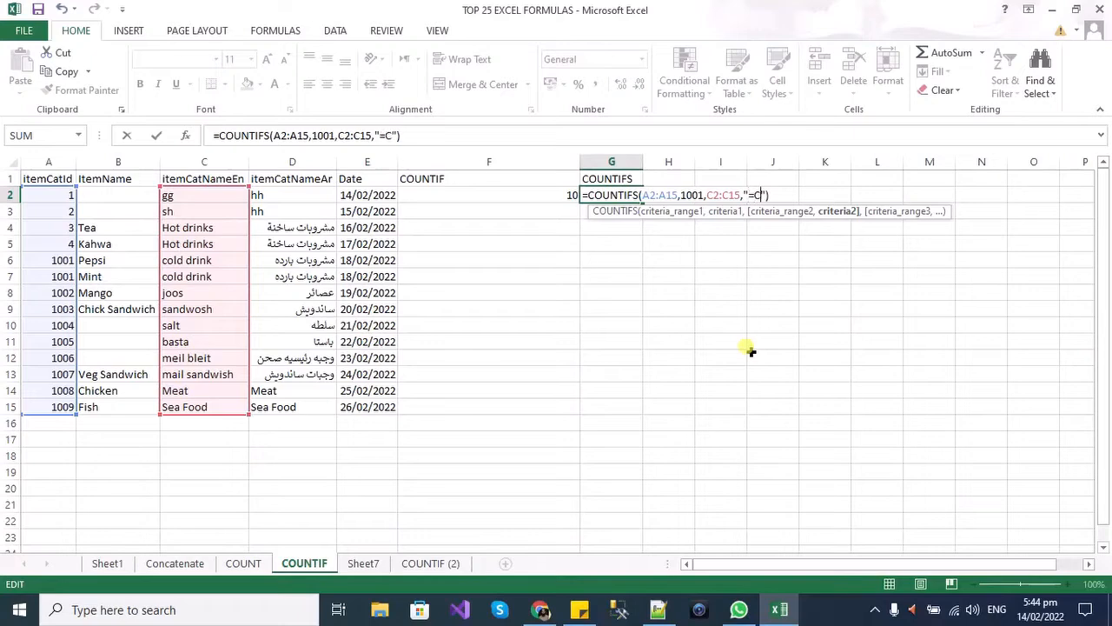
key(BackSpace)
text(cold drink)
key(Return)
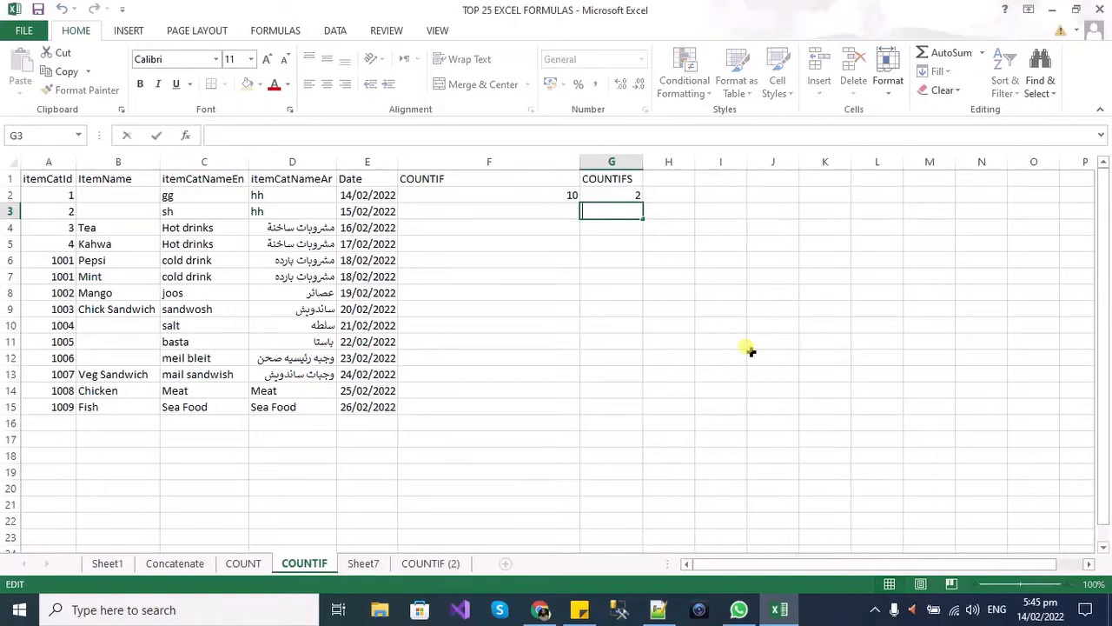
Extend the COUNTIFS formula in G2 with the ItemName range B2:B16 as the third criteria range
key(Down)
key(Up)
key(Up)
key(F2)
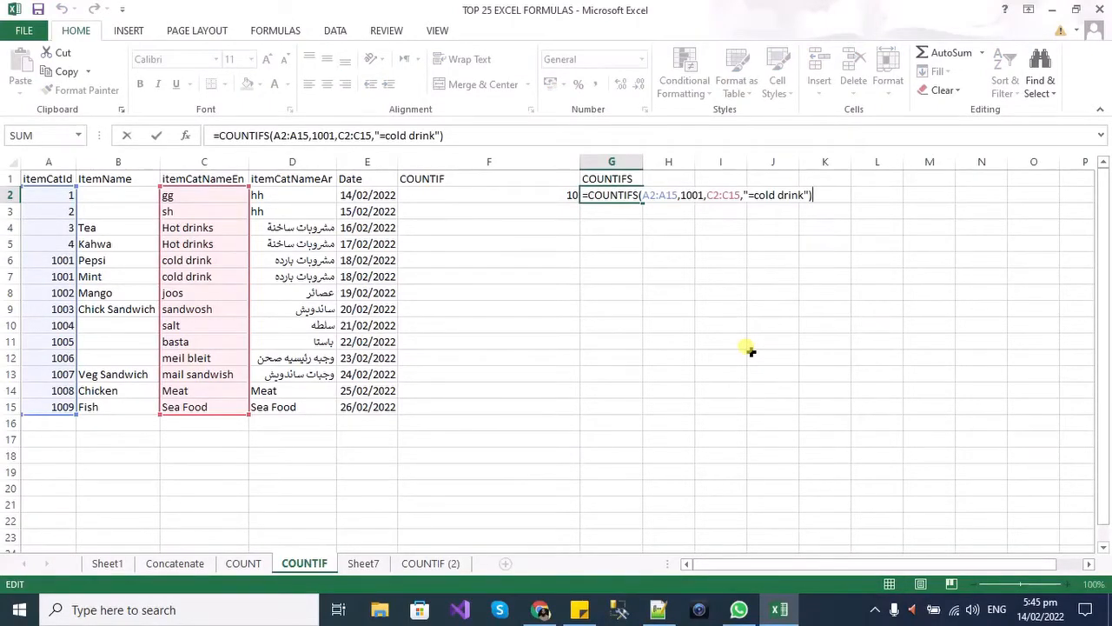
key(Left)
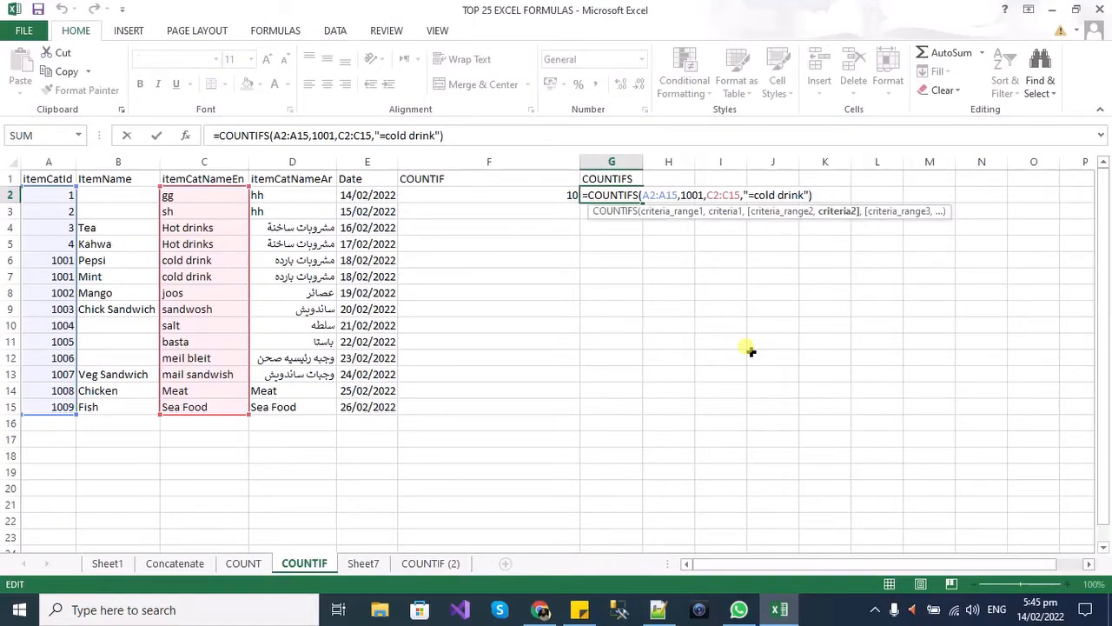
text(,)
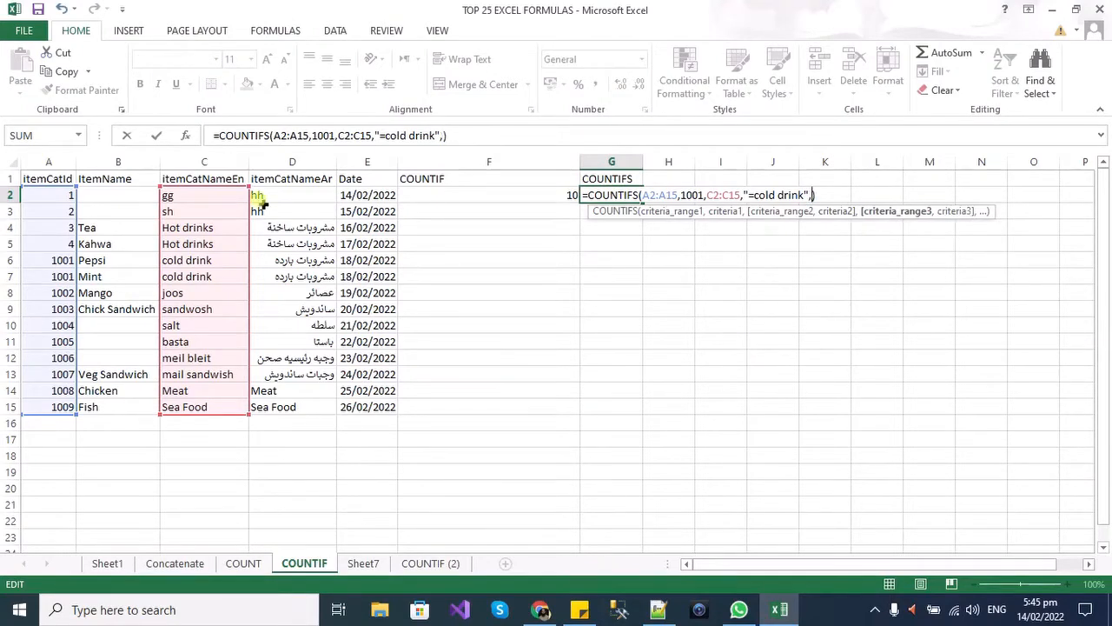
drag(106, 198, 109, 423)
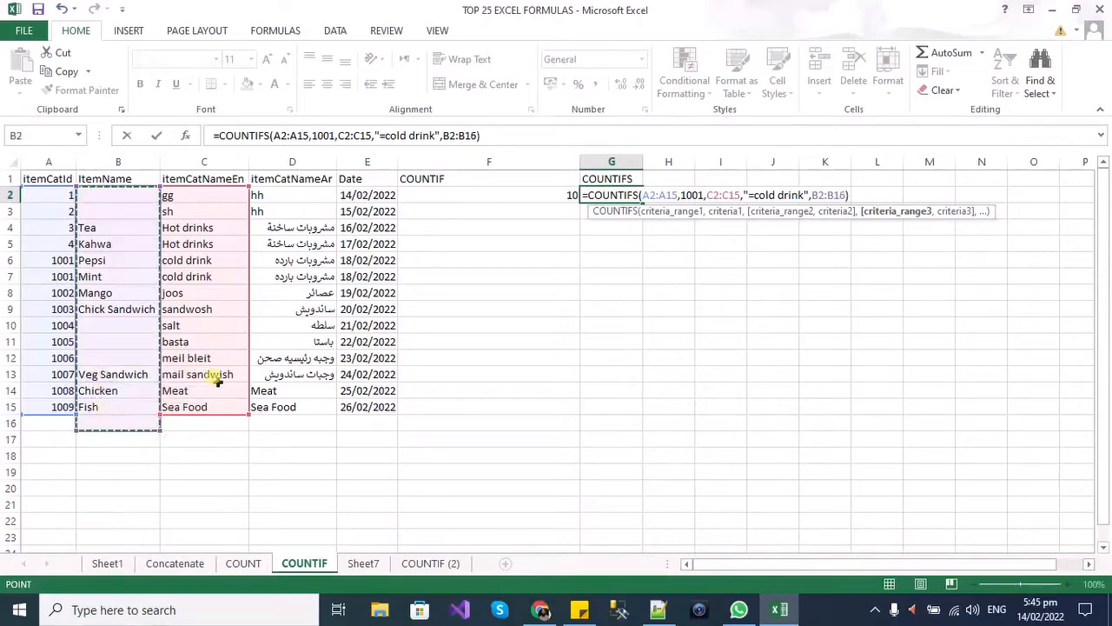
text(,)
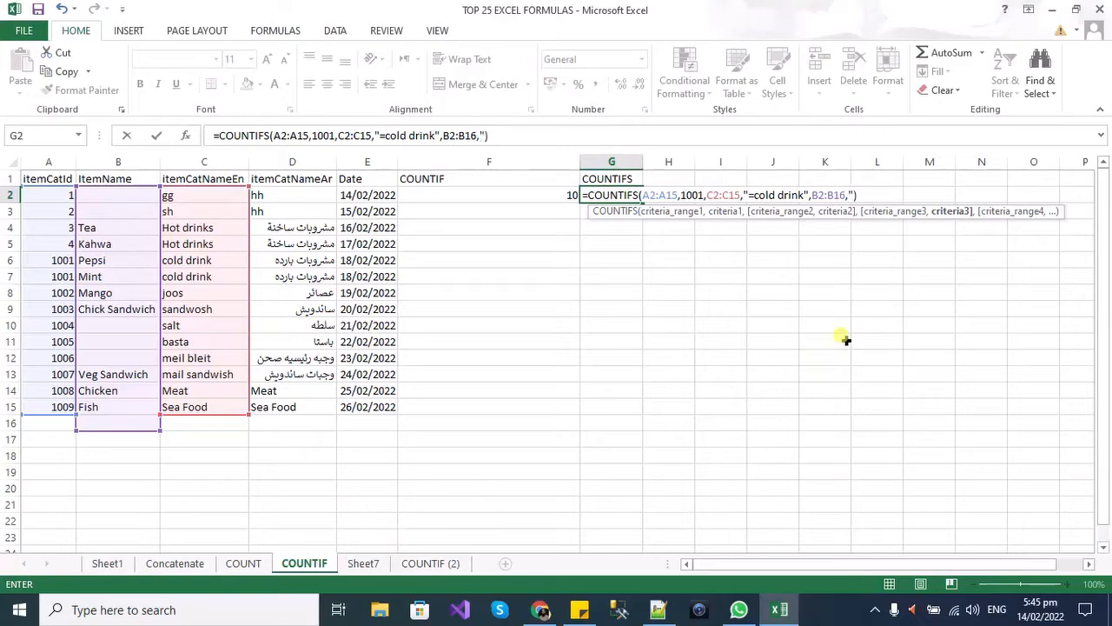
Enter "=Pepsi" as the third criterion of the COUNTIFS formula in G2
key(Left)
key(Right)
key(F2)
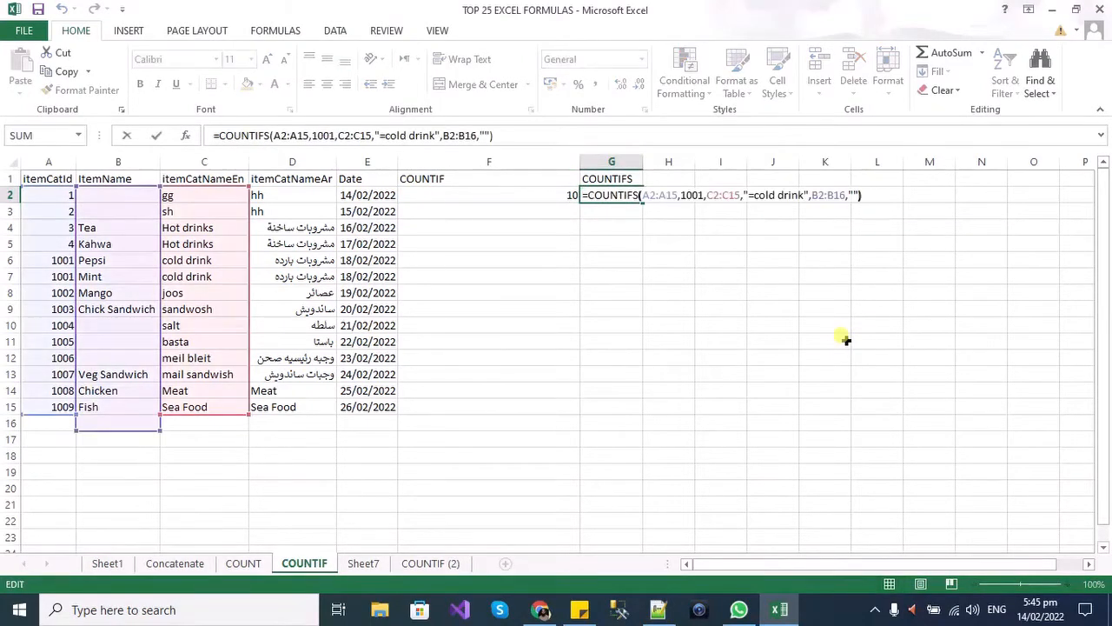
text(=)
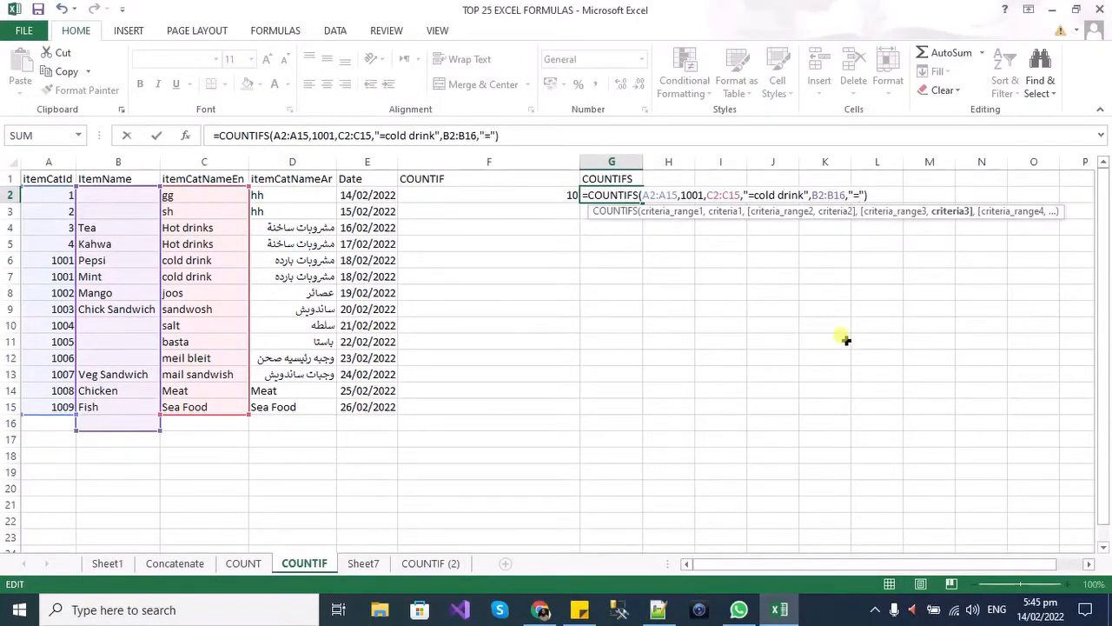
text(p)
key(BackSpace)
text(Pespsi)
key(Left)
key(Left)
key(Left)
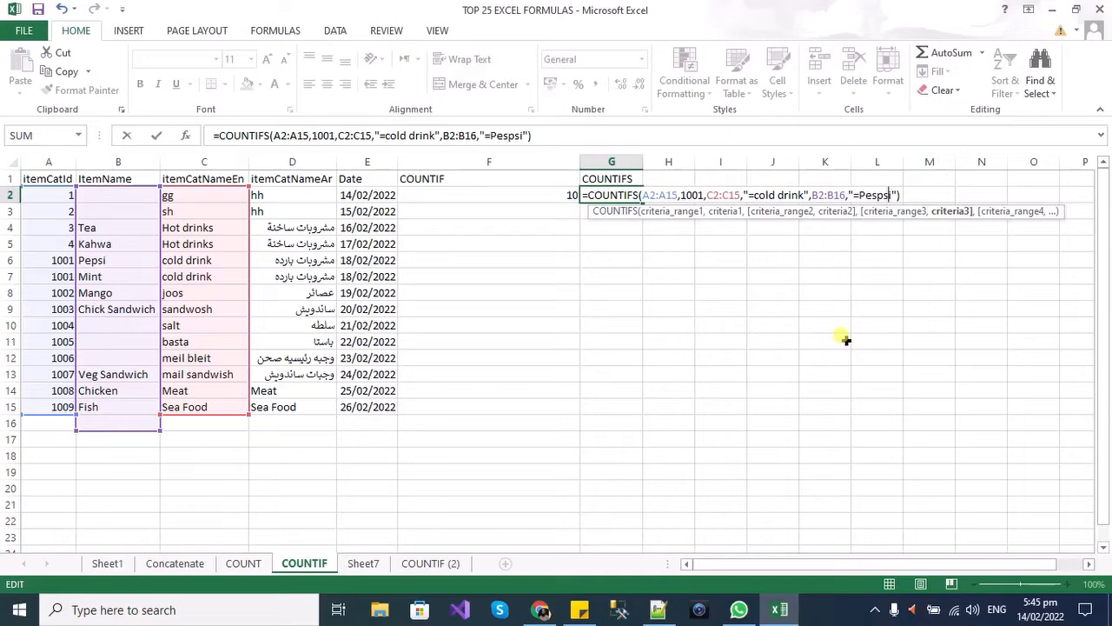
key(BackSpace)
key(Return)
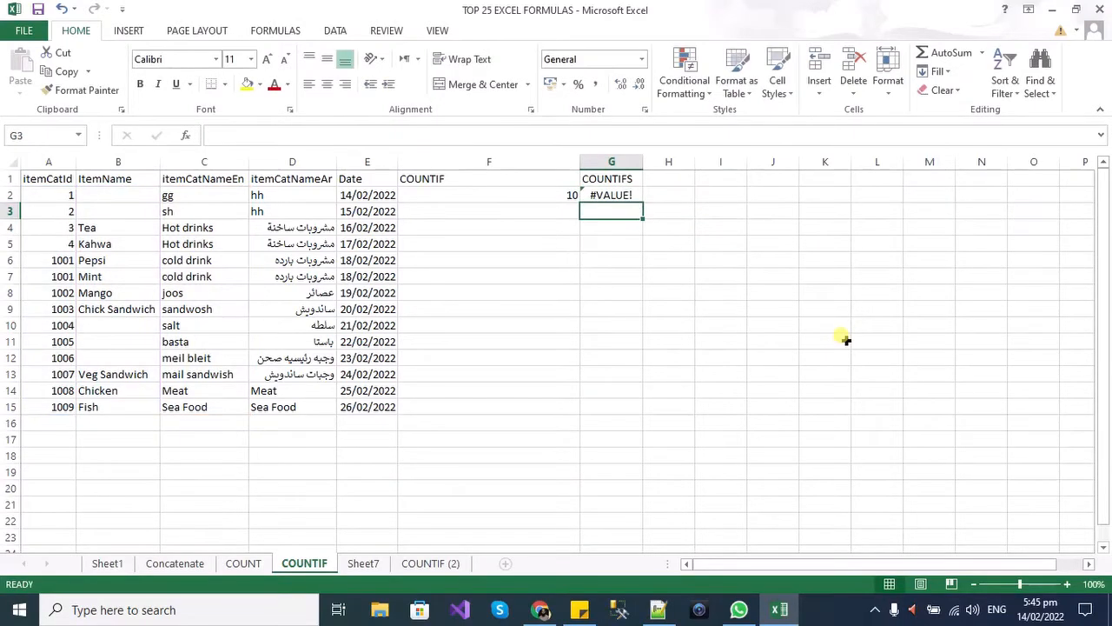
Correct the third criteria range in G2 to B2:B15, making the formula =COUNTIFS(A2:A15,1001,C2:C15,"=cold drink",B2:B15,"=Pepsi")
key(Up)
key(F2)
key(Left)
key(Left)
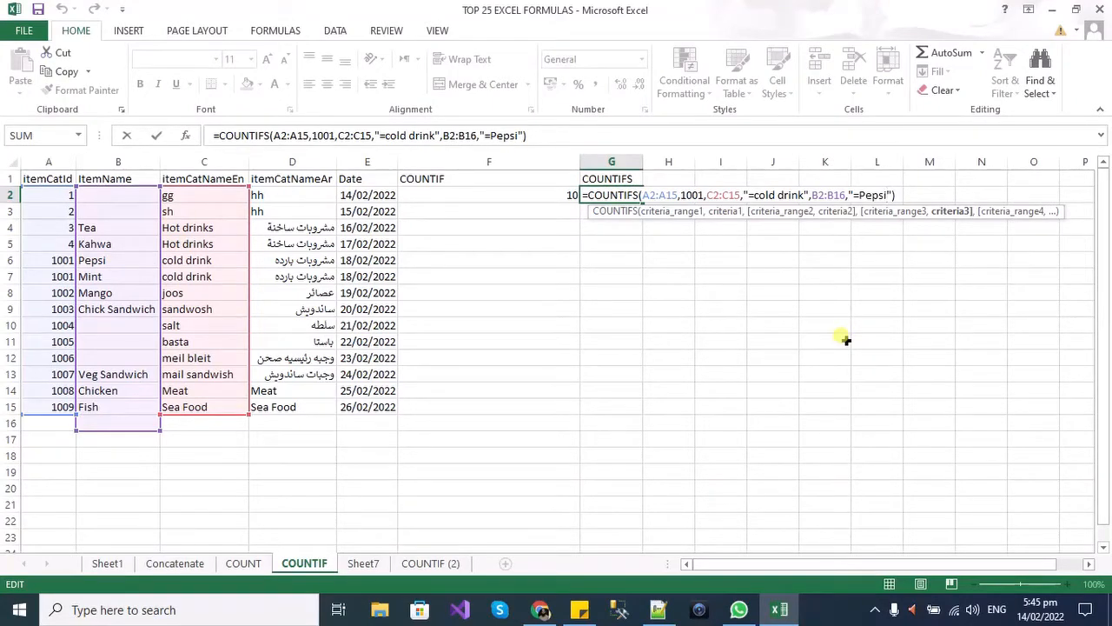
key(ctrl+Return)
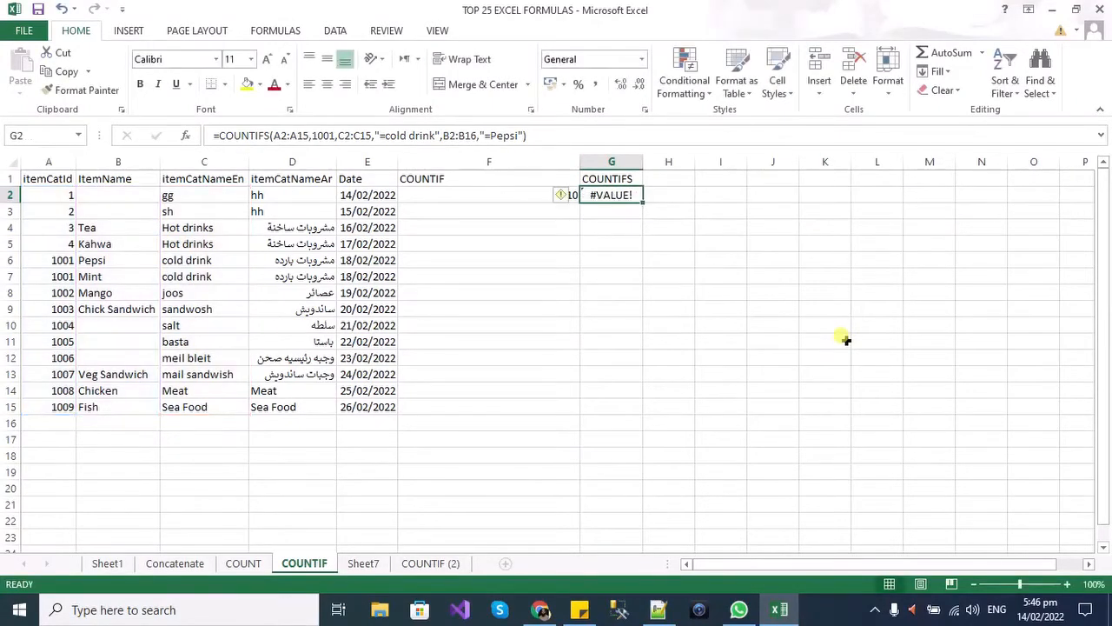
key(F2)
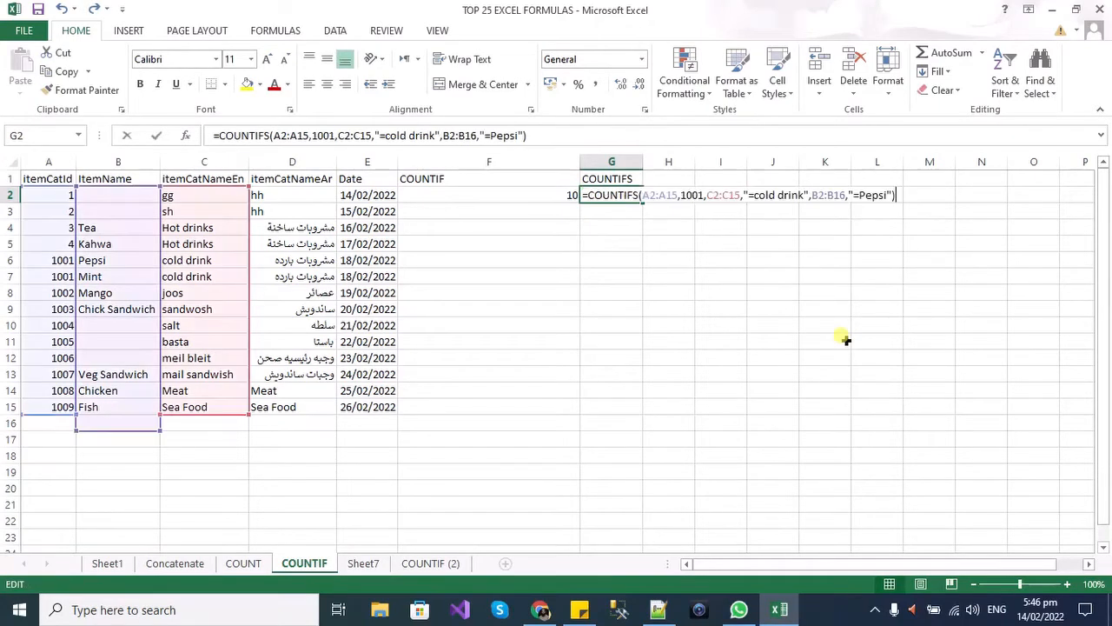
key(Left)
key(Left)
key(Left)
key(Left)
key(Left)
key(Left)
key(Left)
key(Left)
key(Left)
key(Left)
key(Left)
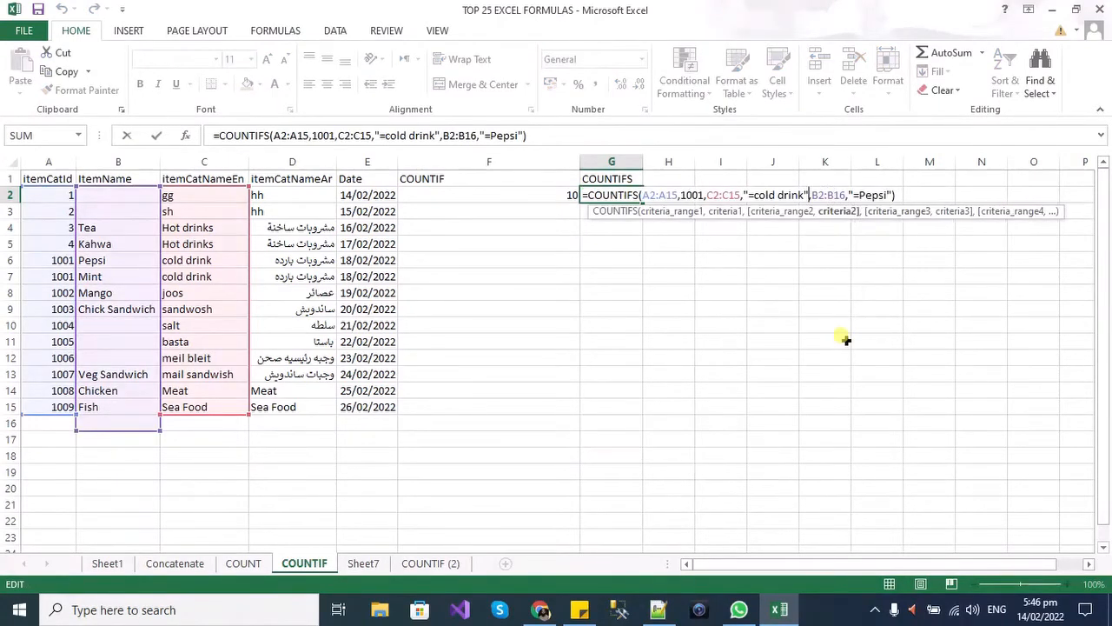
key(Right)
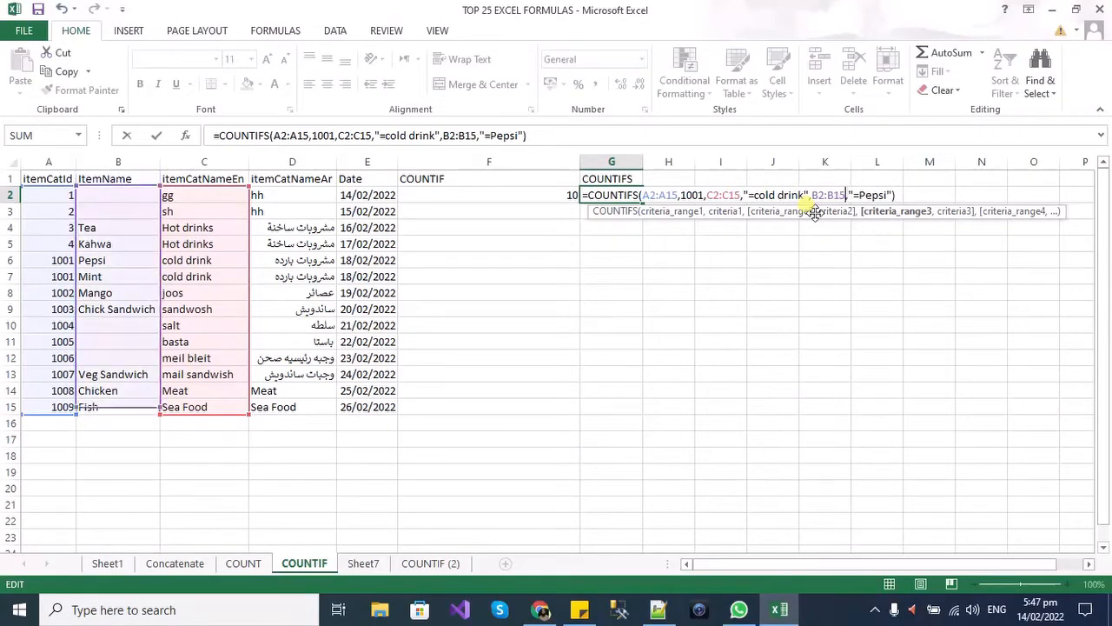
key(Return)
key(Up)
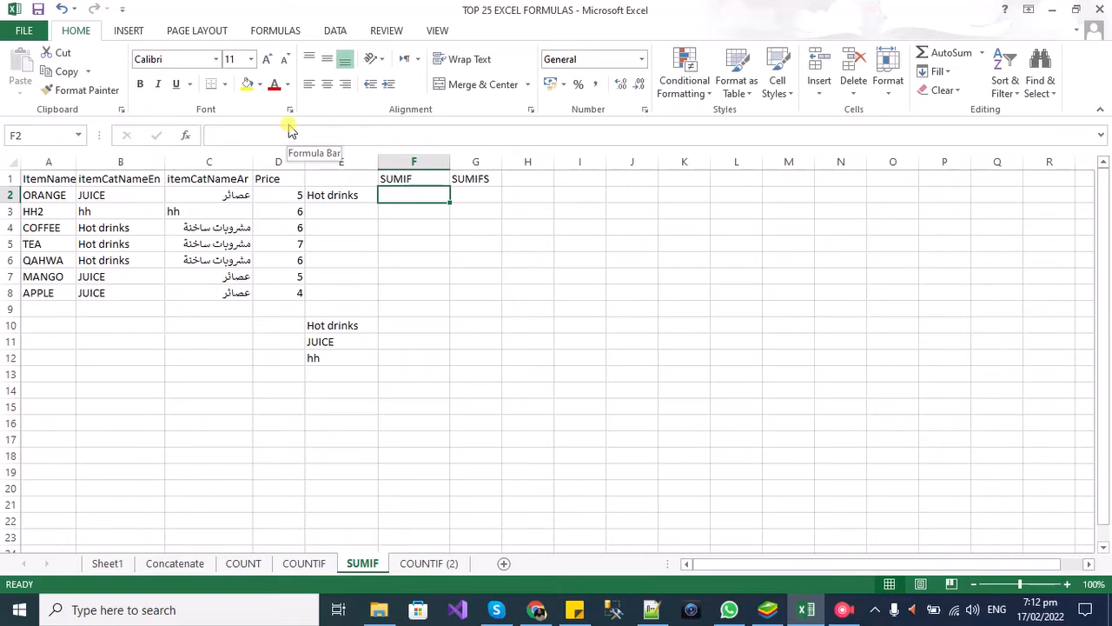
Start a SUMIF formula in F2 with the ItemName cells A2:A8 as the criteria range
text(=SUM)
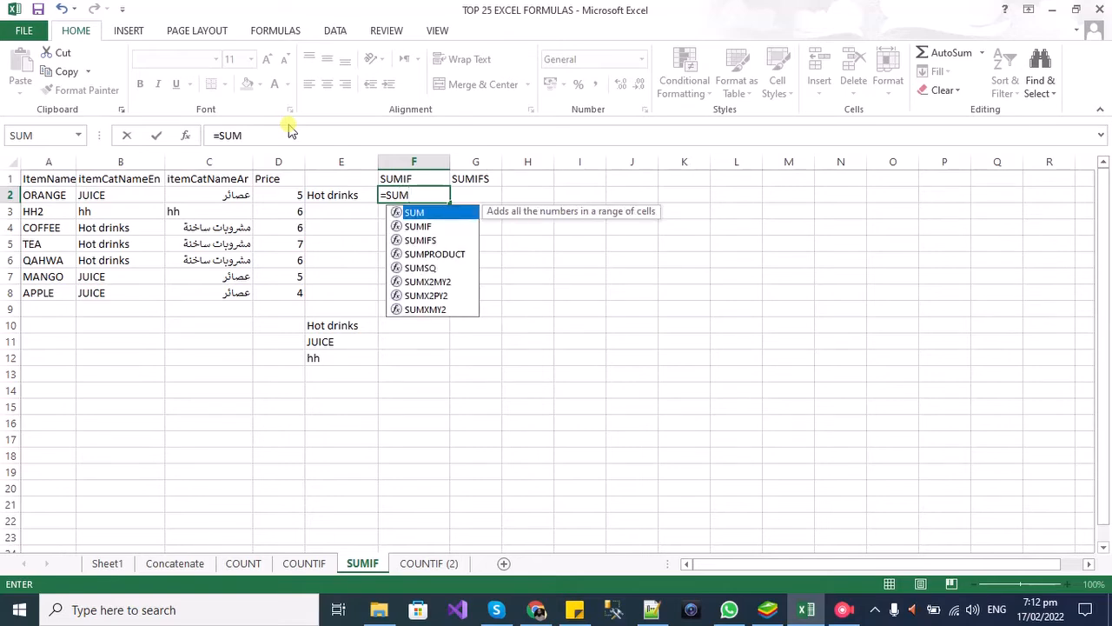
text(IF)
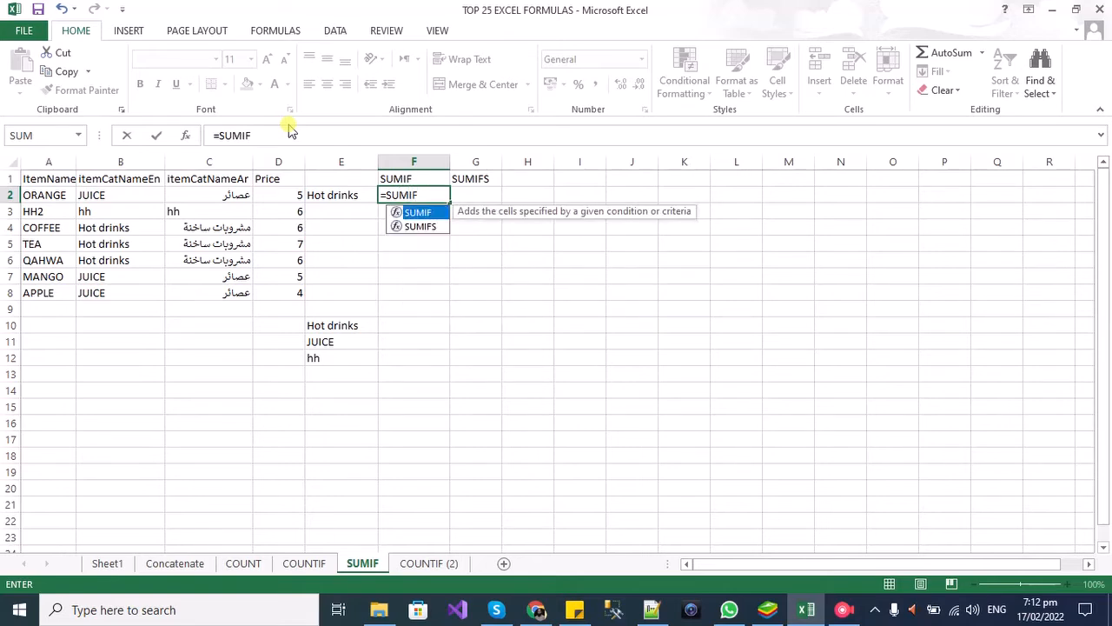
text(()
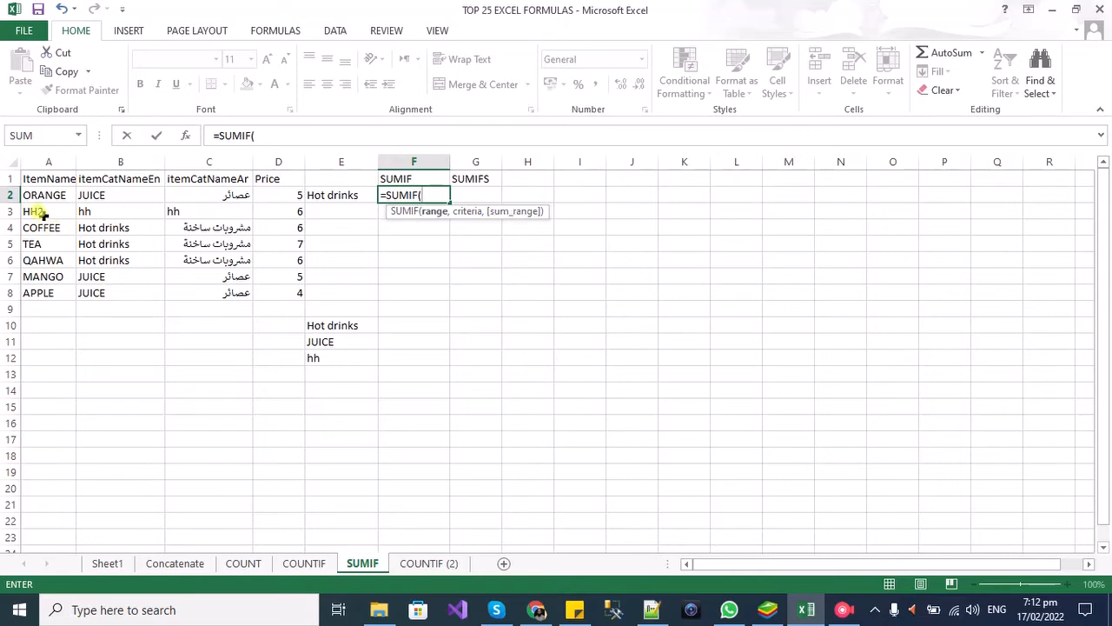
drag(40, 199, 33, 295)
click(35, 293)
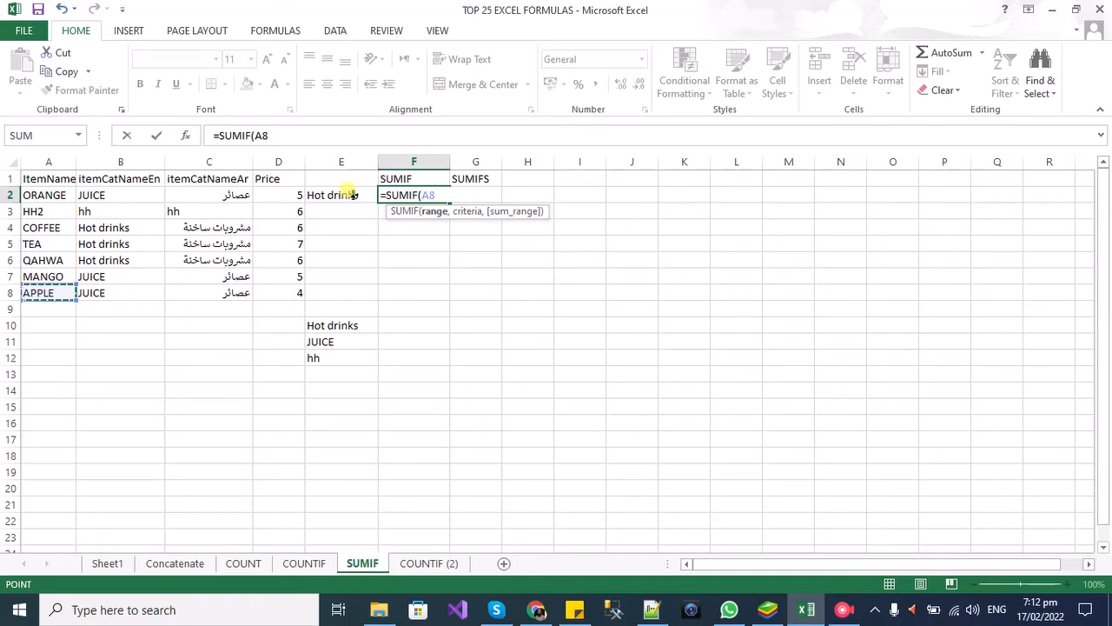
click(31, 196)
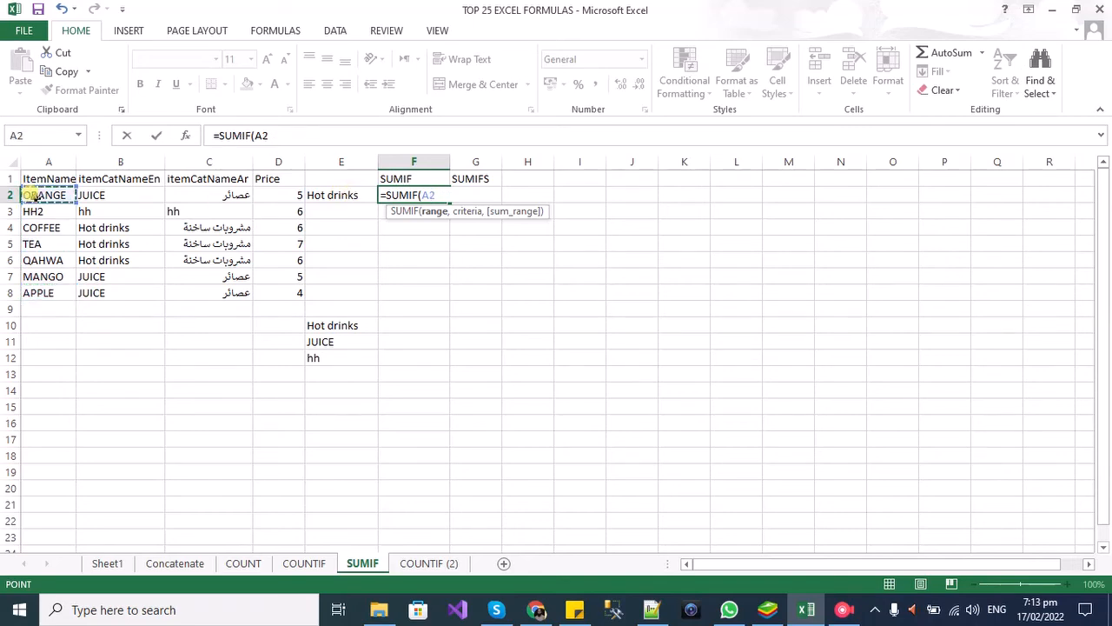
drag(31, 197, 35, 295)
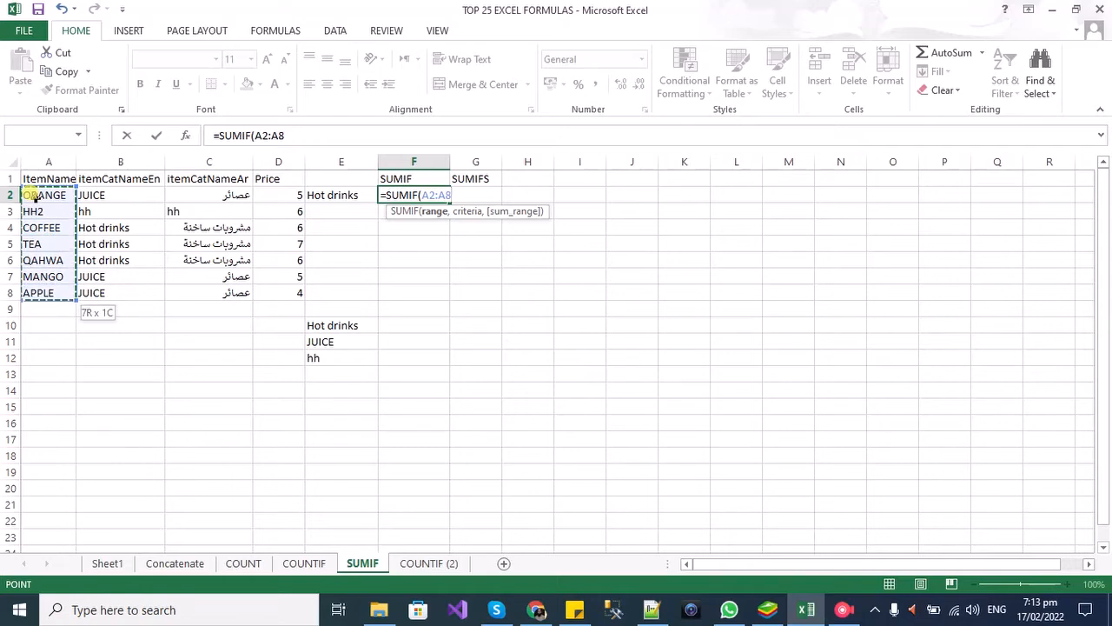
Complete the SUMIF formula in F2 with criterion E2 and sum range D2:D8, making it =SUMIF(A2:A8,E2,D2:D8)
text(,)
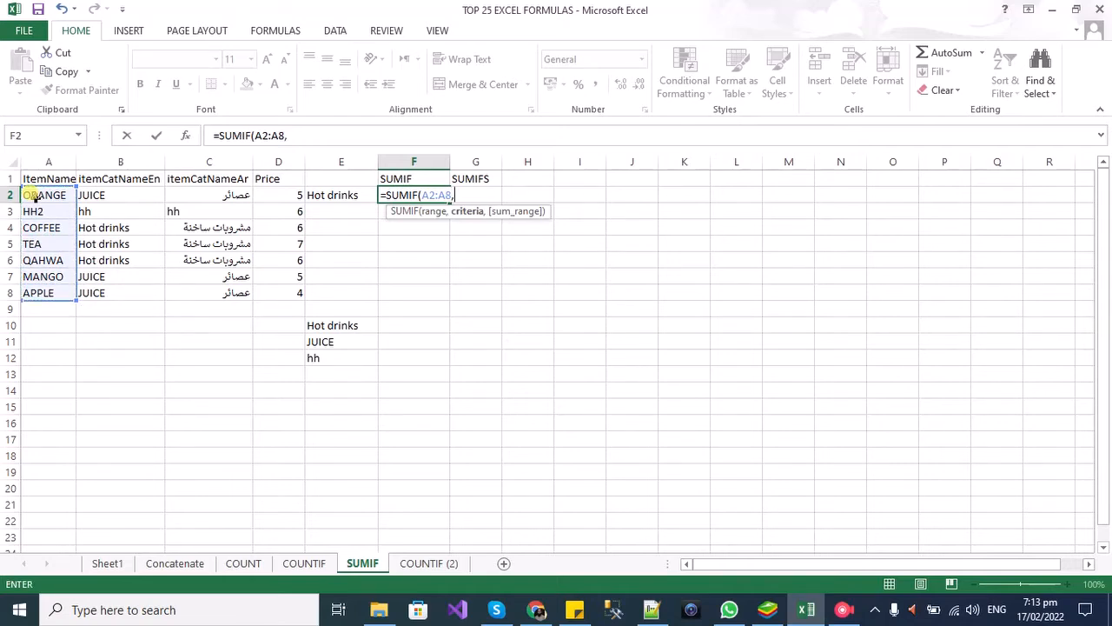
text(E)
key(BackSpace)
text(E2)
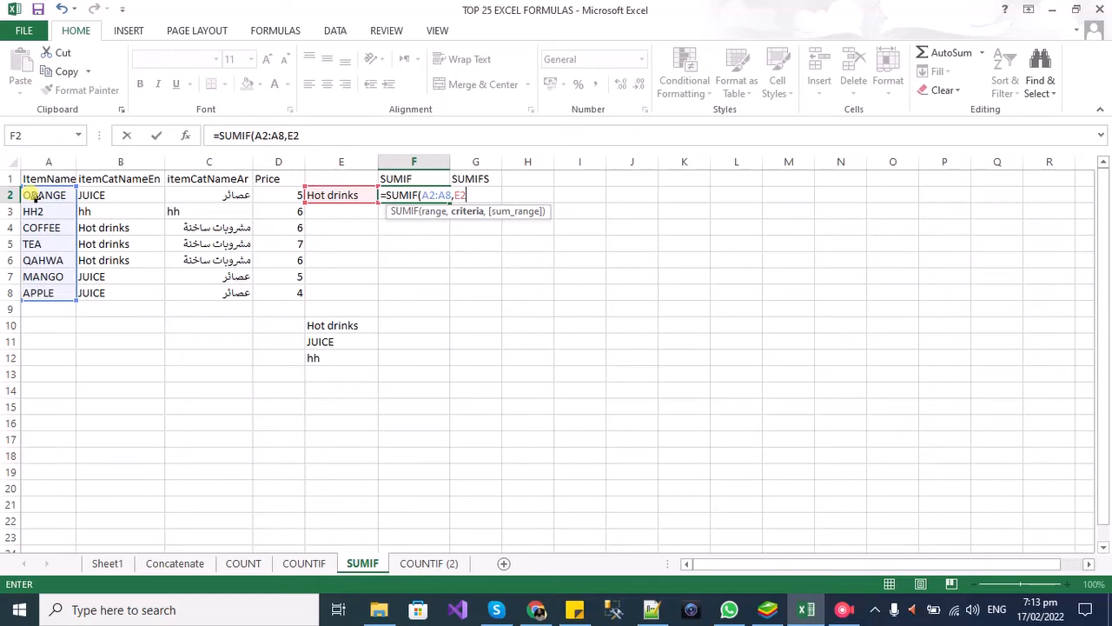
text(,)
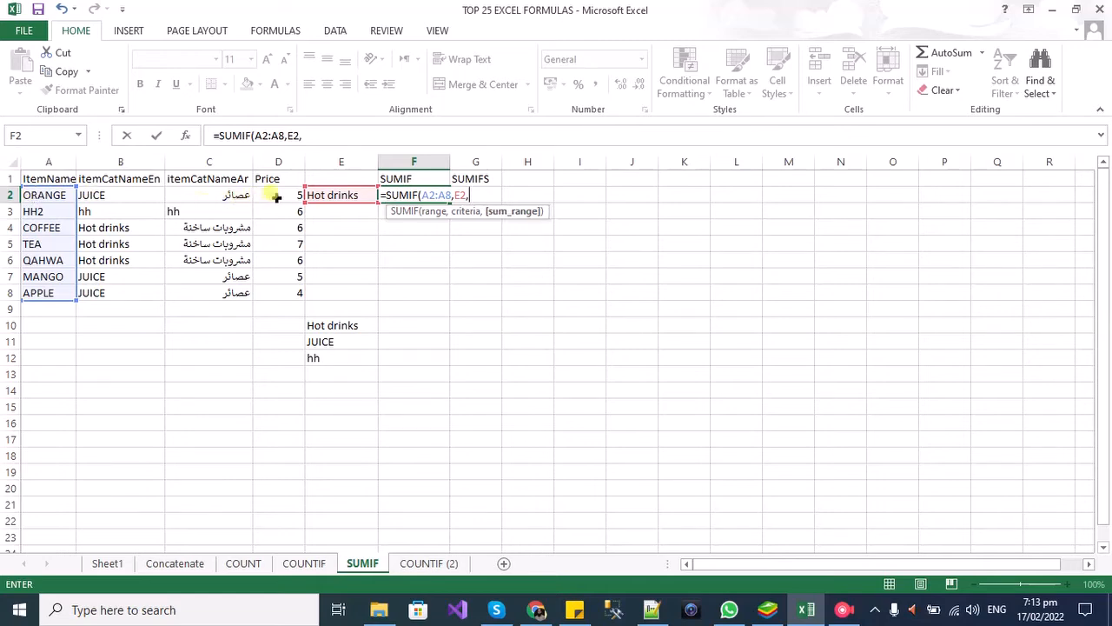
drag(277, 197, 277, 294)
text())
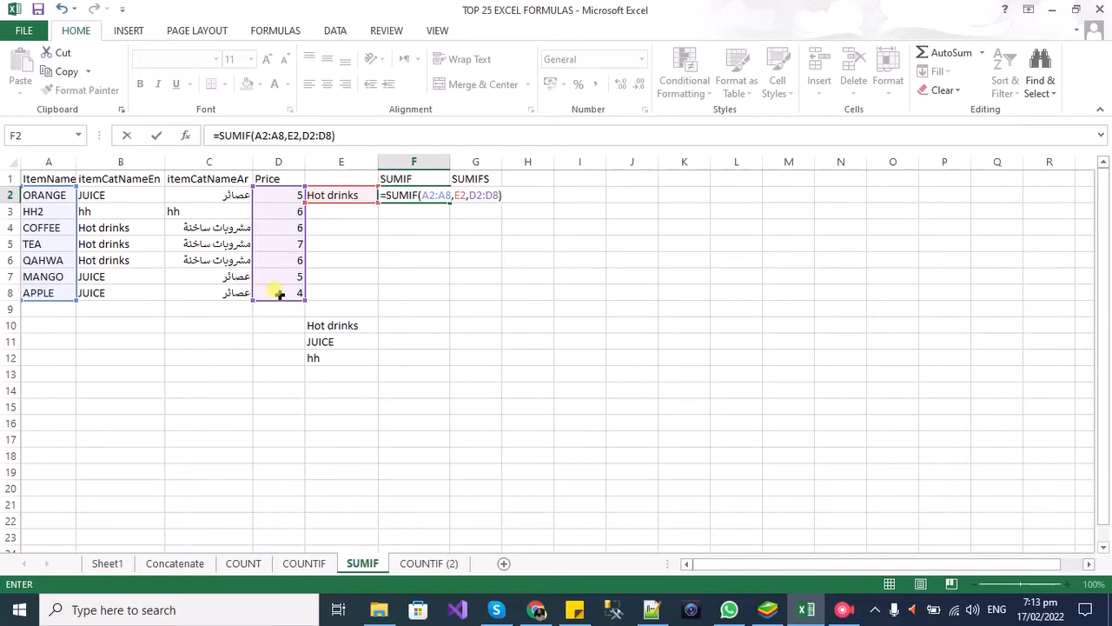
key(Return)
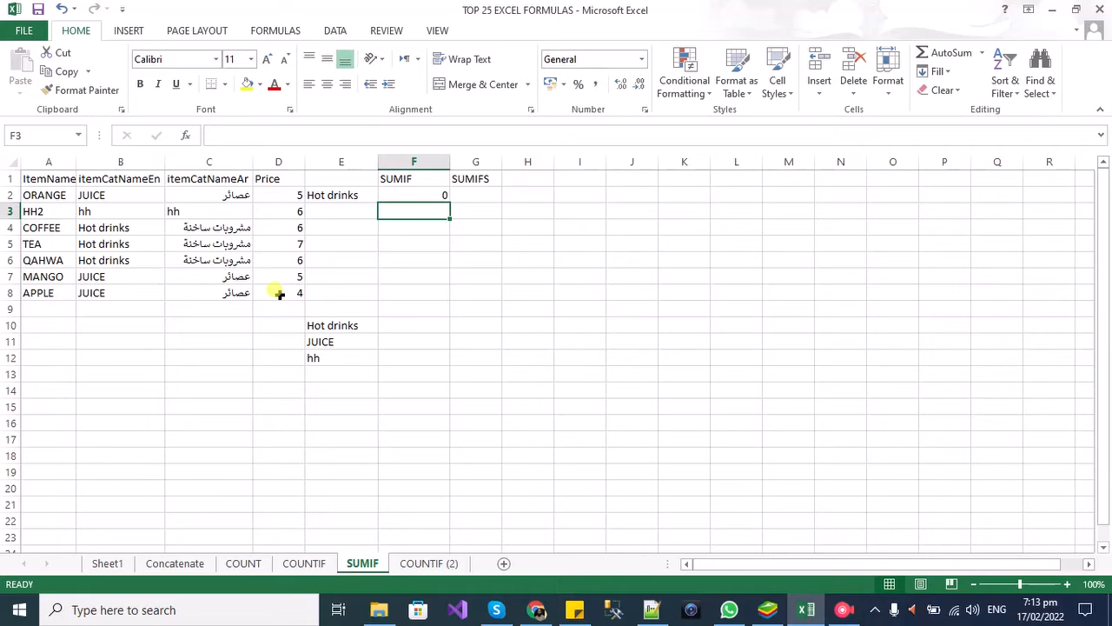
Move the criteria range of the SUMIF formula in F2 to the itemCatNameEn cells B2:B8
click(420, 195)
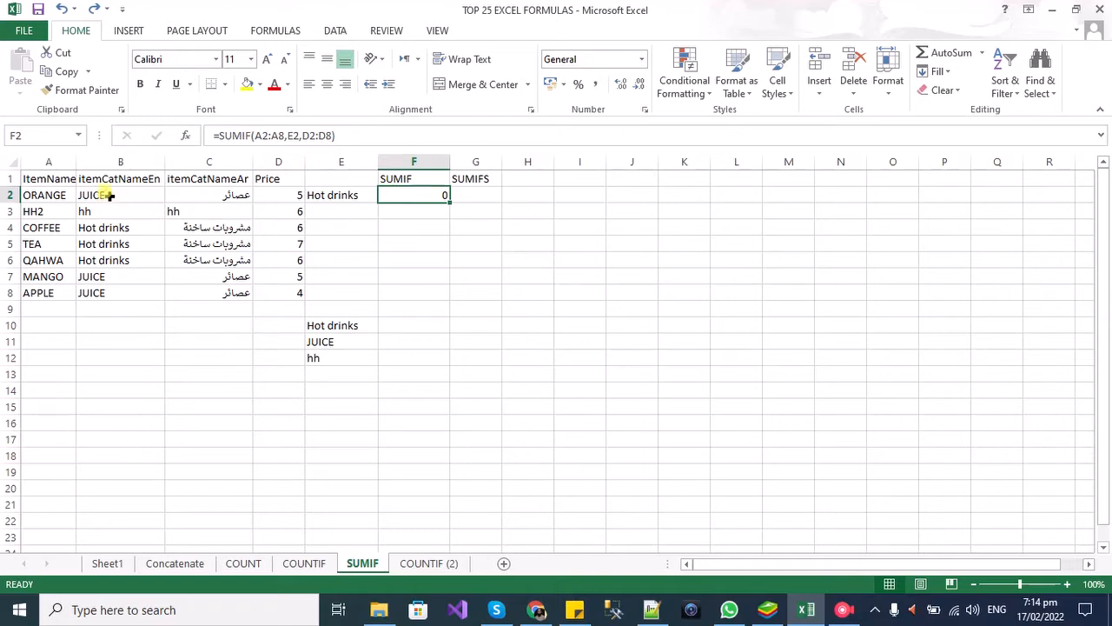
click(272, 136)
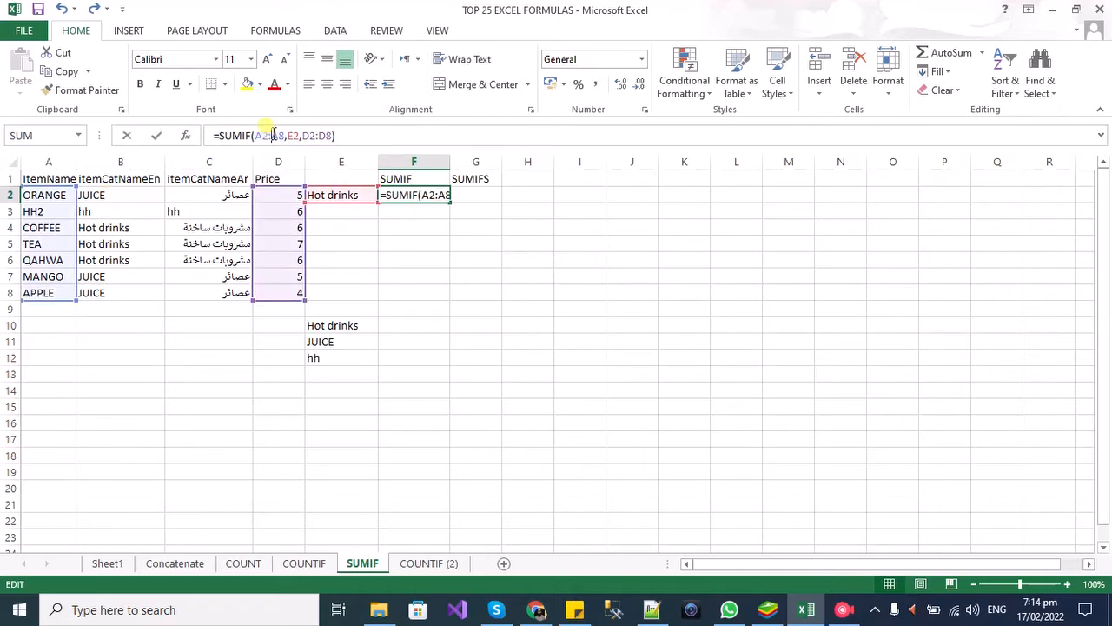
drag(52, 186, 87, 196)
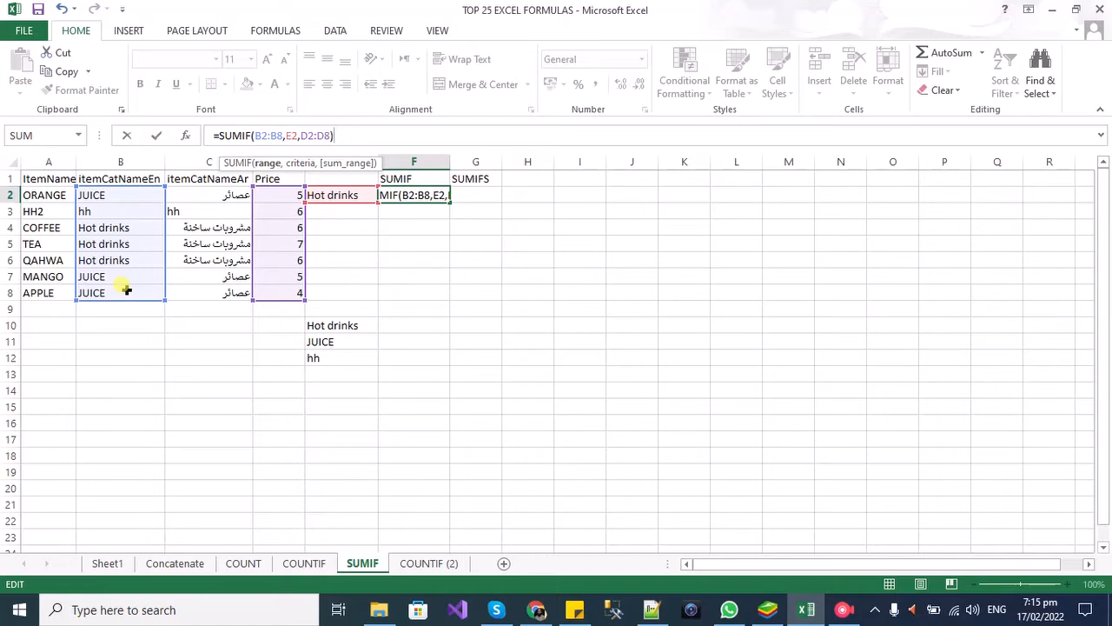
key(Return)
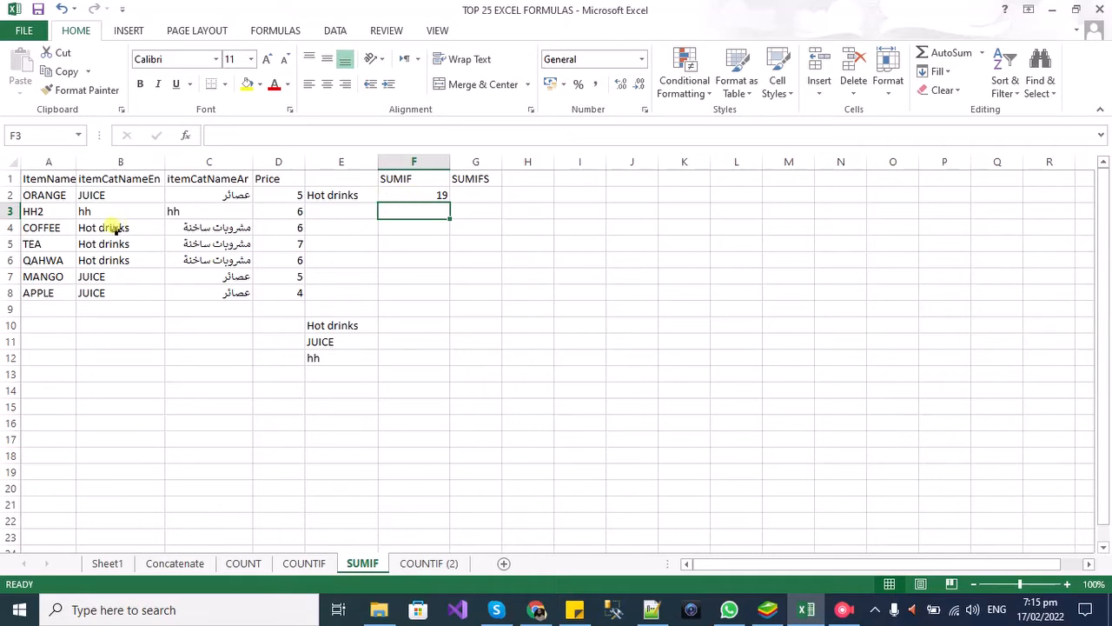
Check the SUMIF result against the Hot drinks rows in B4:B6, their prices in D4:D6 and the criterion in E2
drag(115, 227, 113, 259)
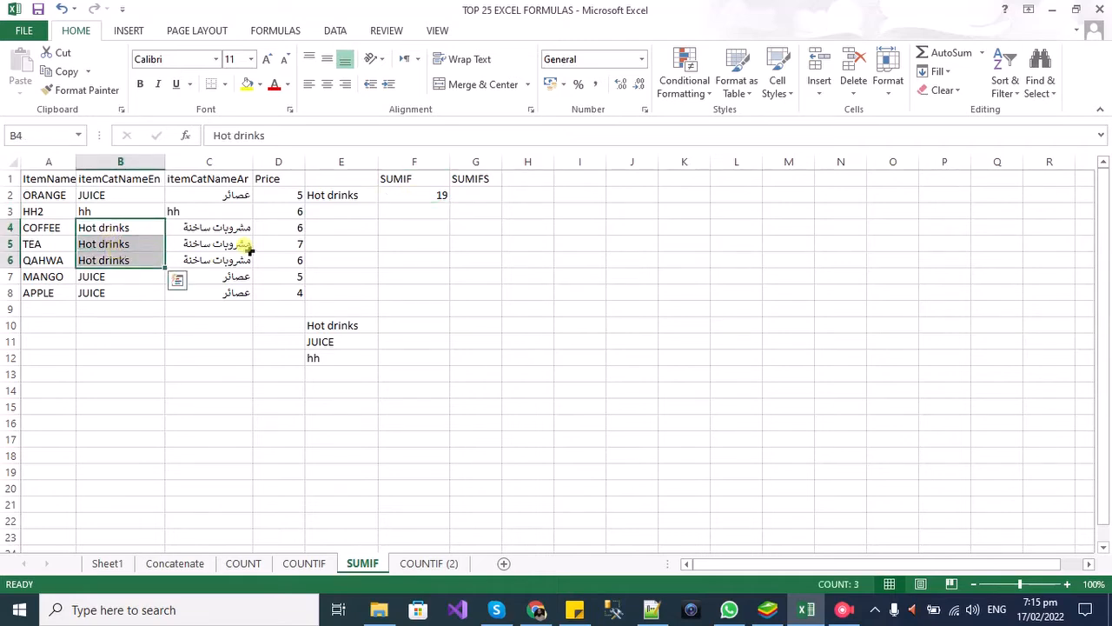
drag(286, 228, 286, 258)
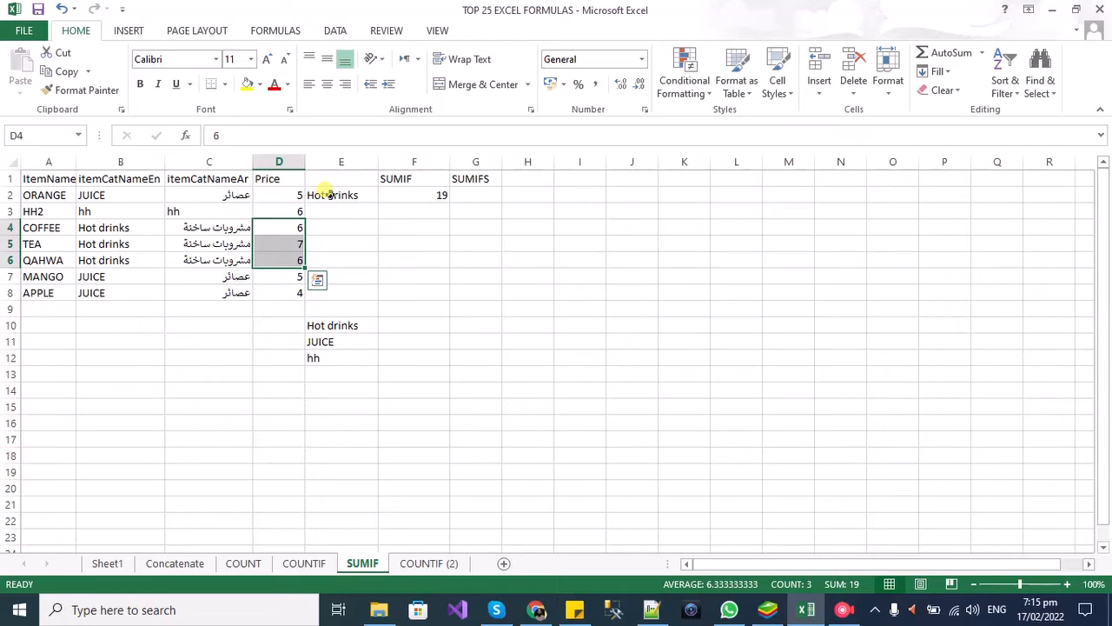
click(325, 192)
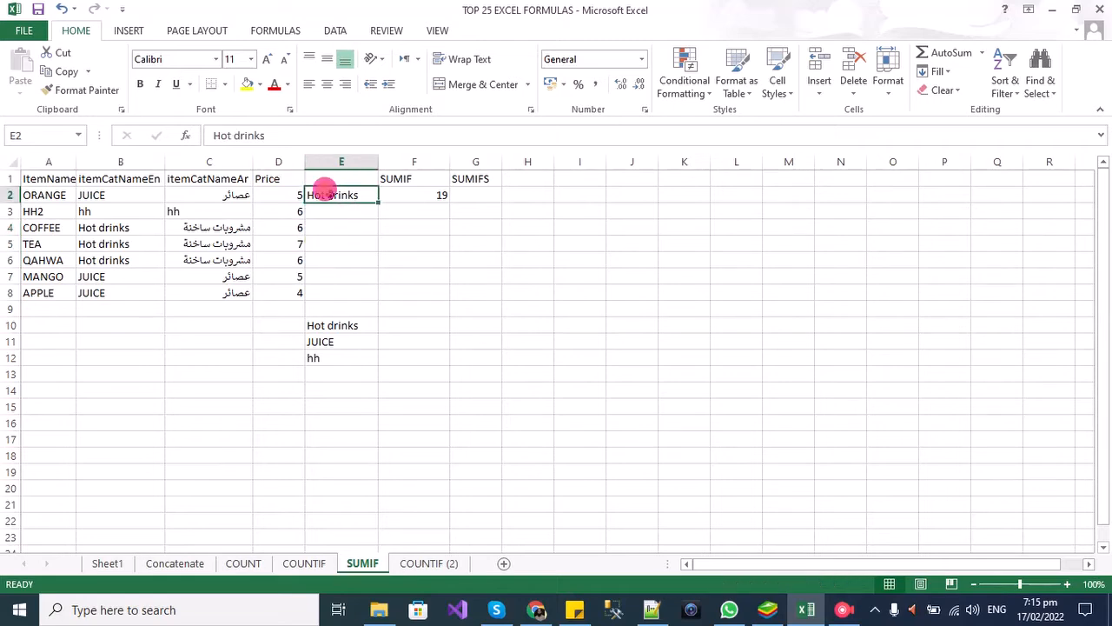
Replace the SUMIF criterion in E2 with JUICE, copied from B2
click(118, 194)
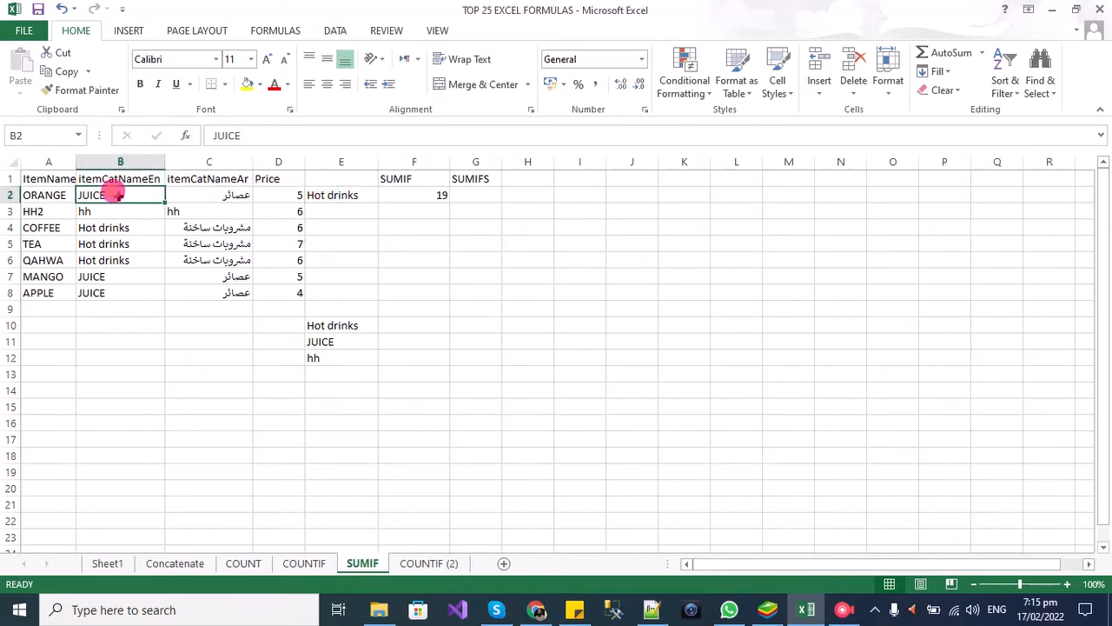
key(ctrl+c)
click(331, 192)
double_click(337, 195)
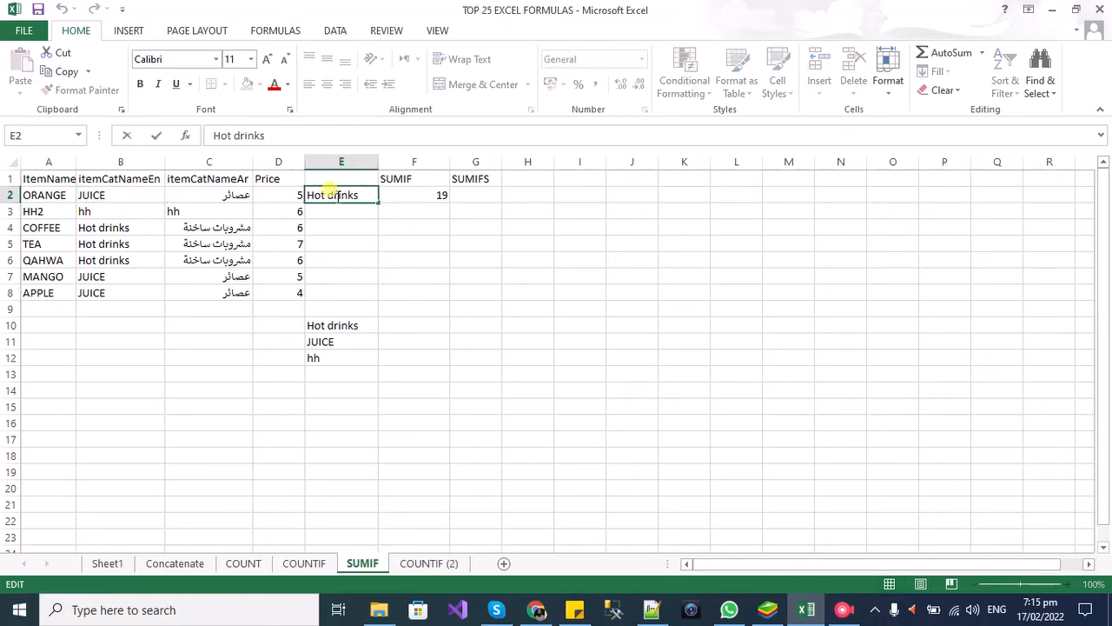
click(328, 209)
click(329, 198)
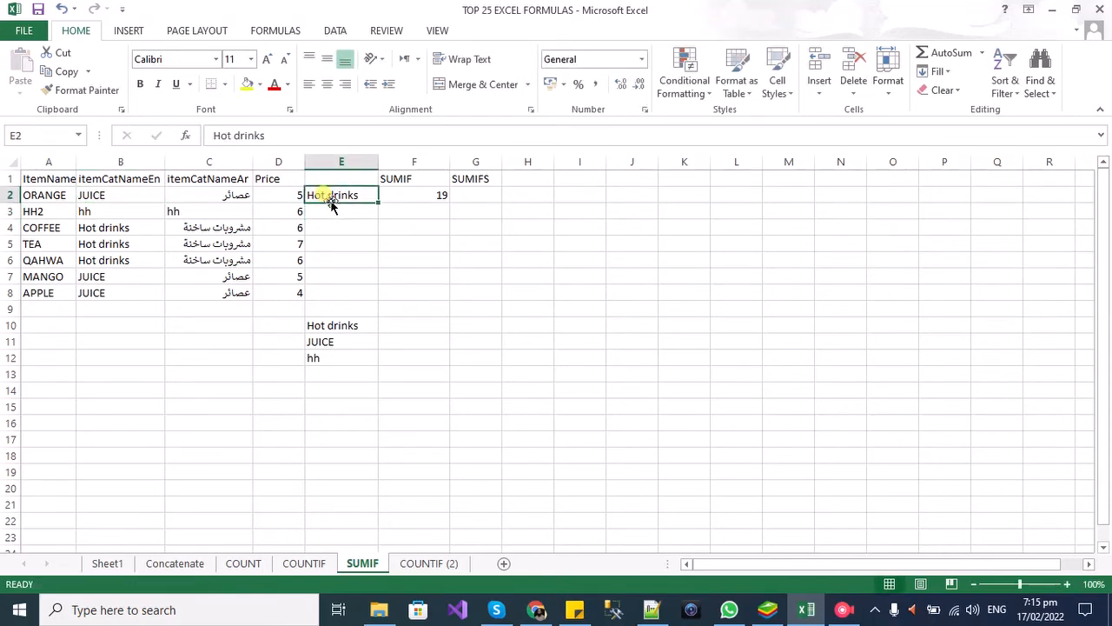
click(118, 196)
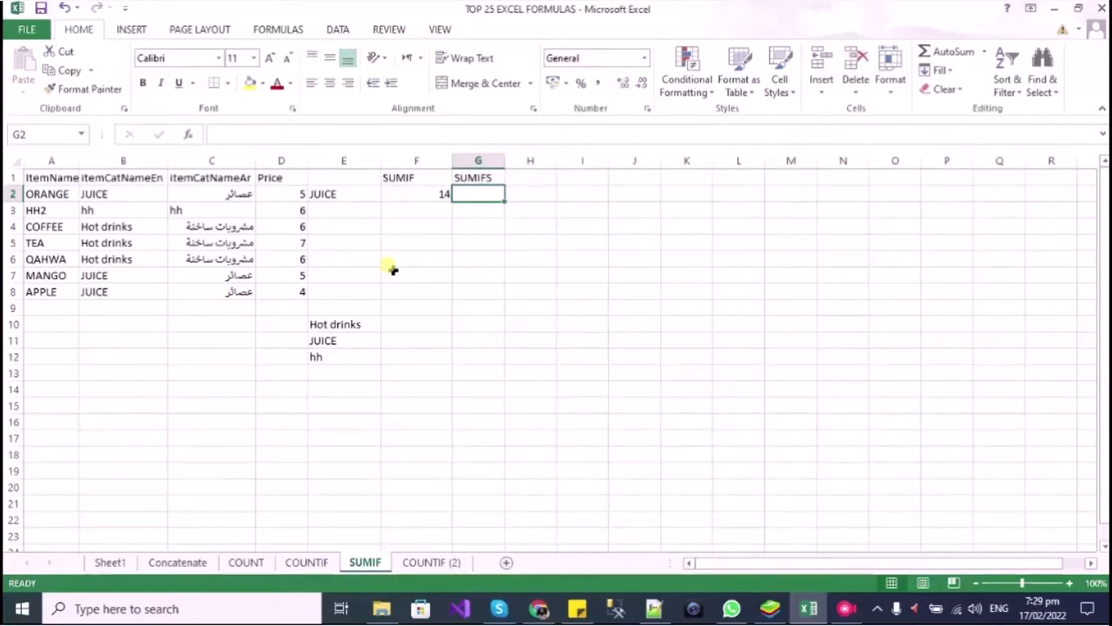
Start a SUMIFS formula in G2 with the Price cells D2:D8 as the sum range
text(=su)
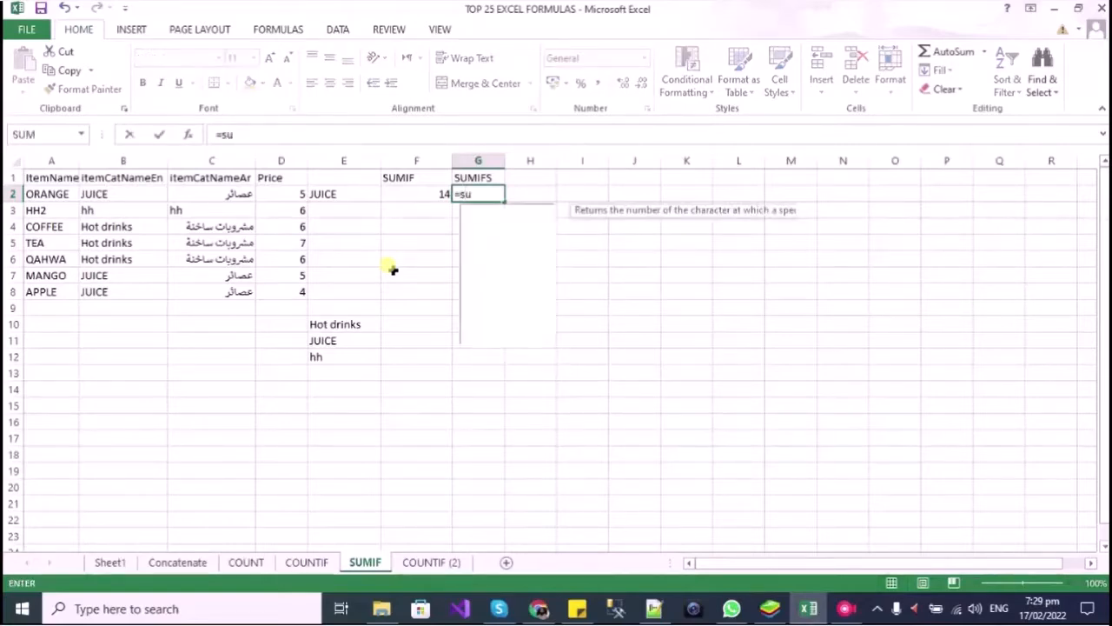
text(mifs)
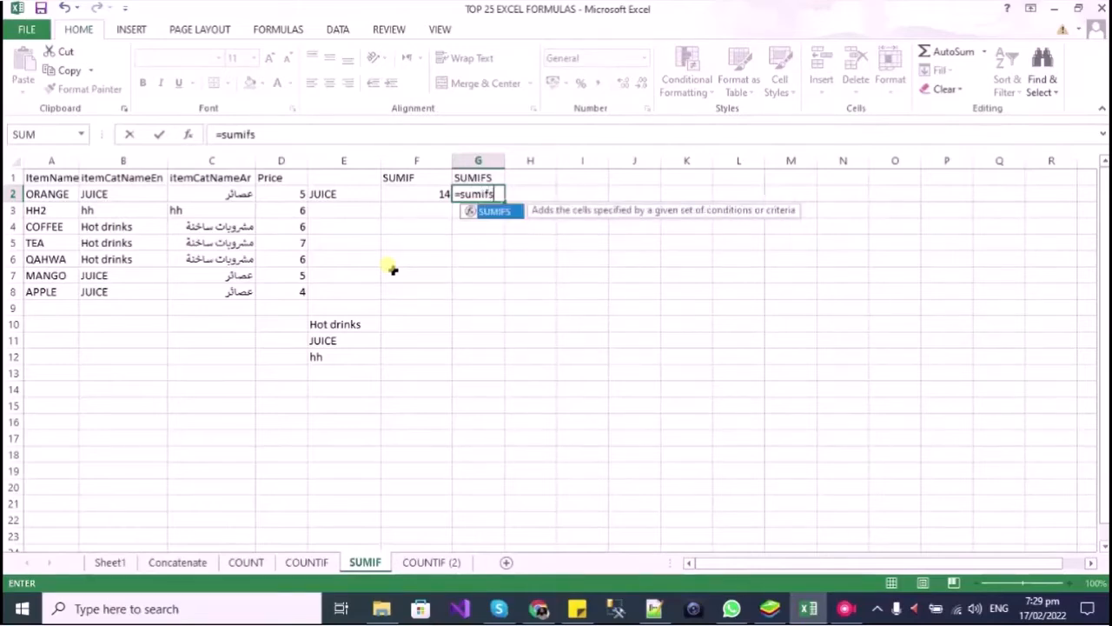
key(Escape)
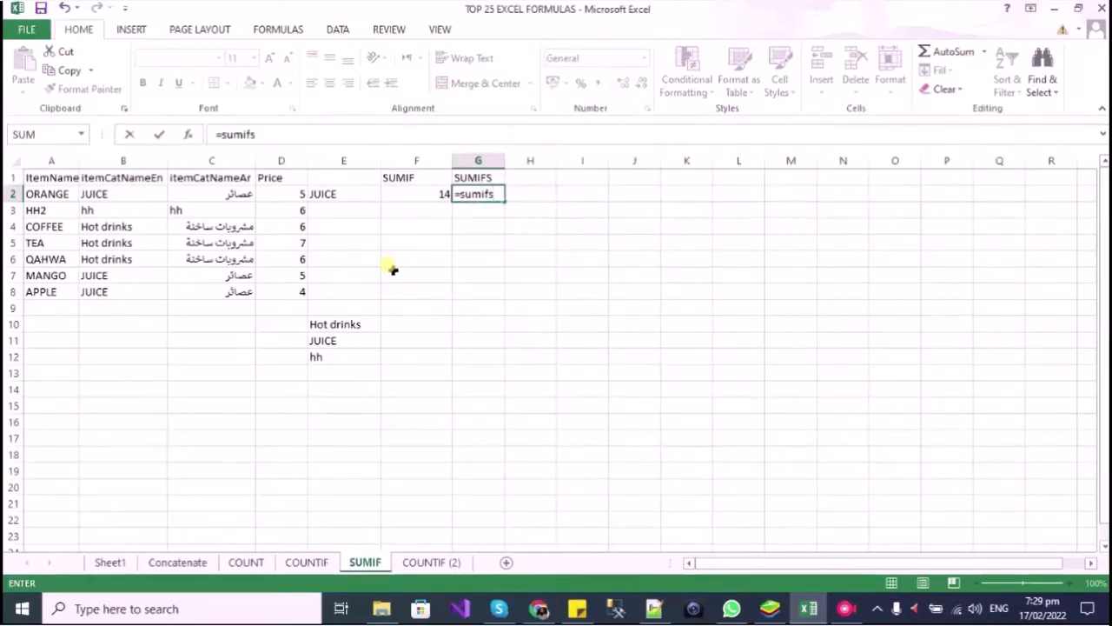
text(()
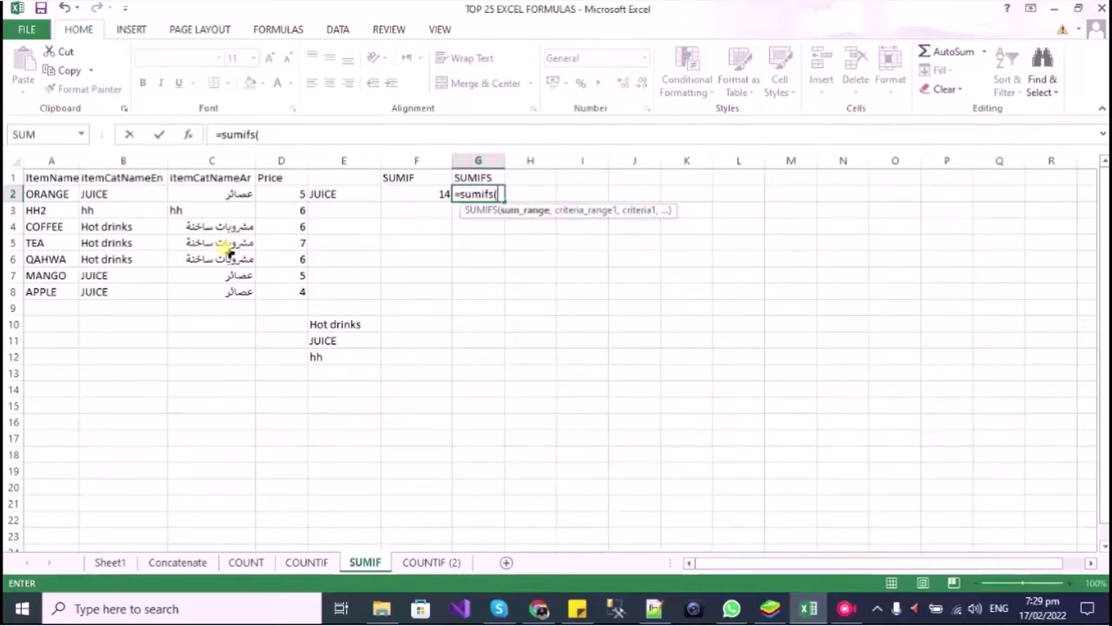
drag(281, 194, 291, 287)
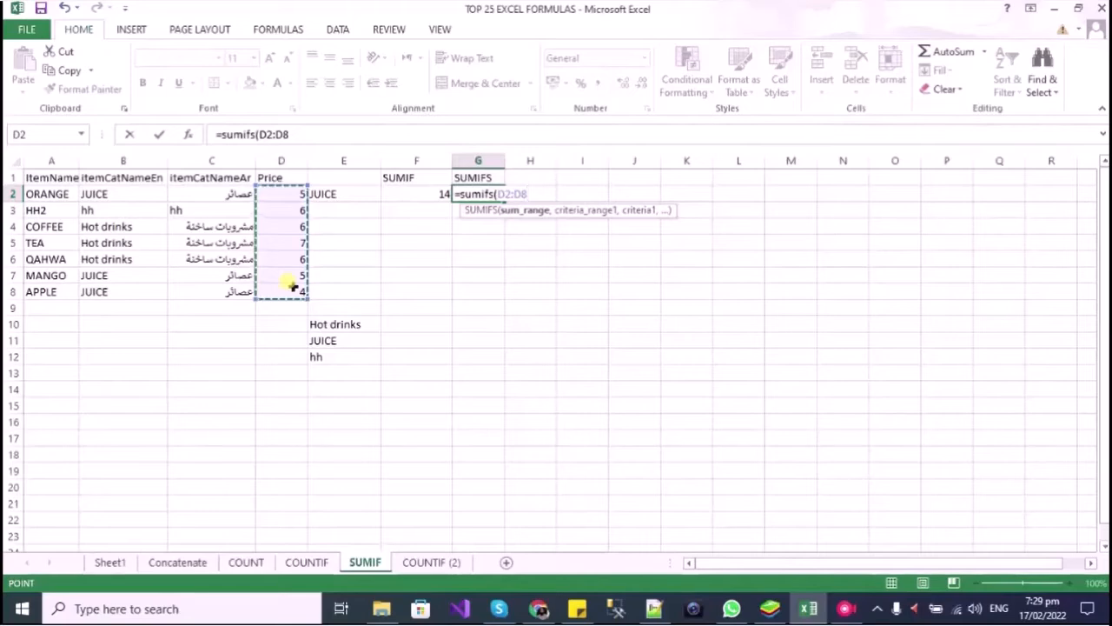
text(,)
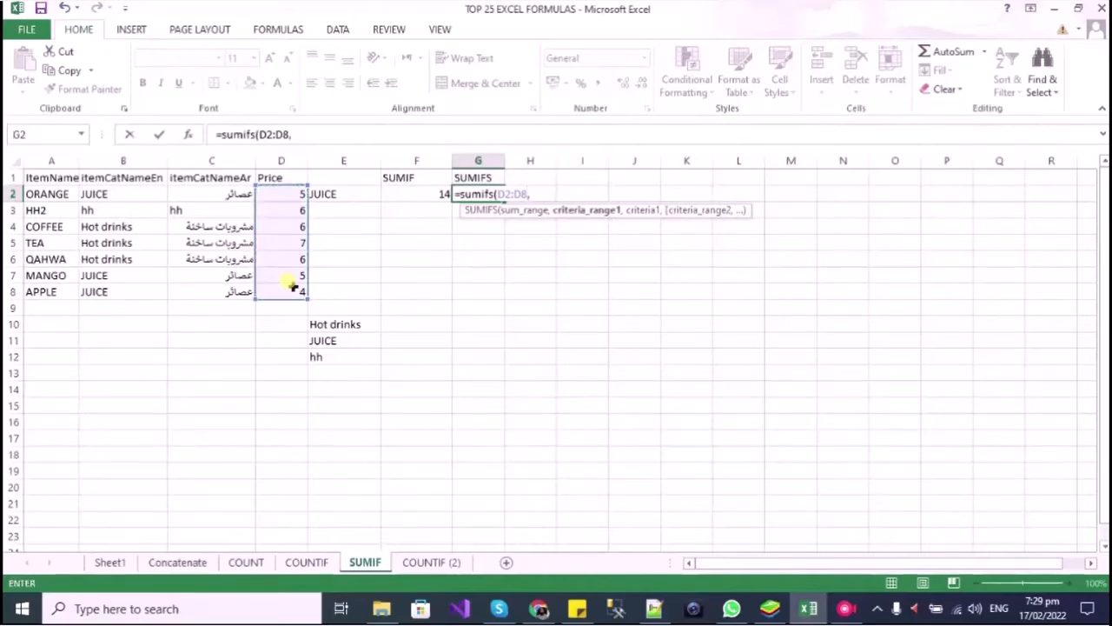
Complete the SUMIFS formula in G2 with criteria range B2:B8 and criterion E2, making it =SUMIFS(D2:D8,B2:B8,E2)
drag(113, 194, 104, 293)
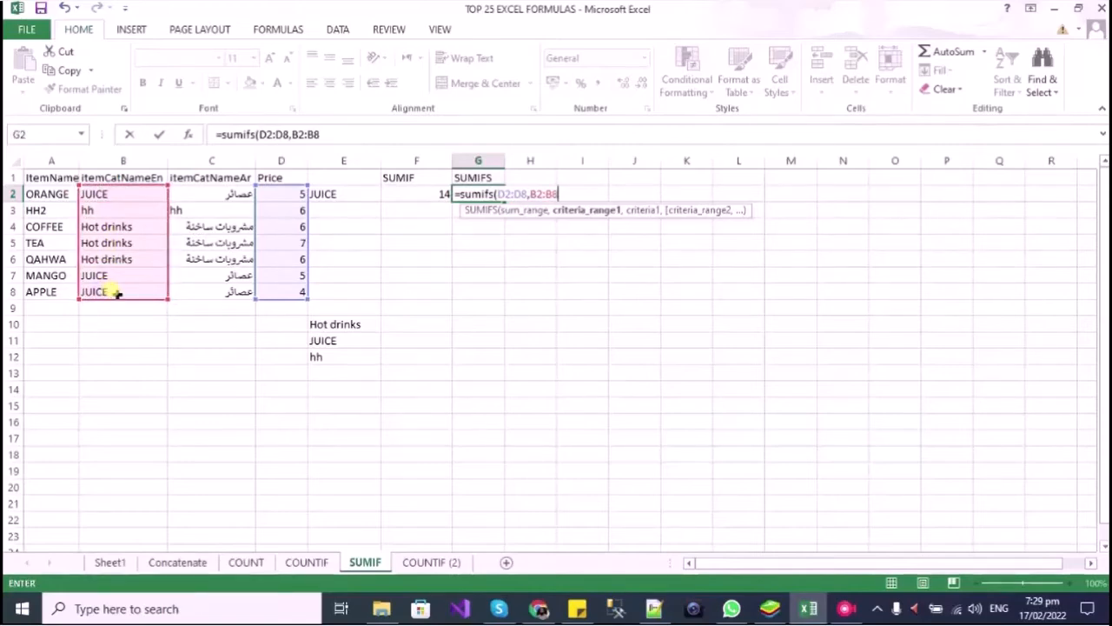
text(,)
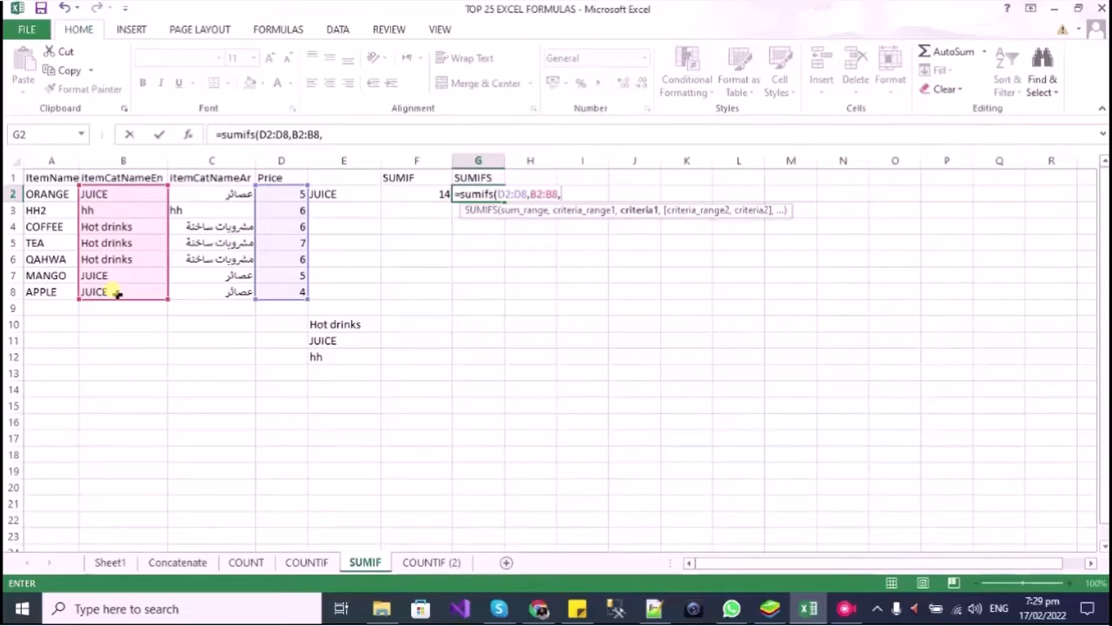
text(e)
key(BackSpace)
text(E2)
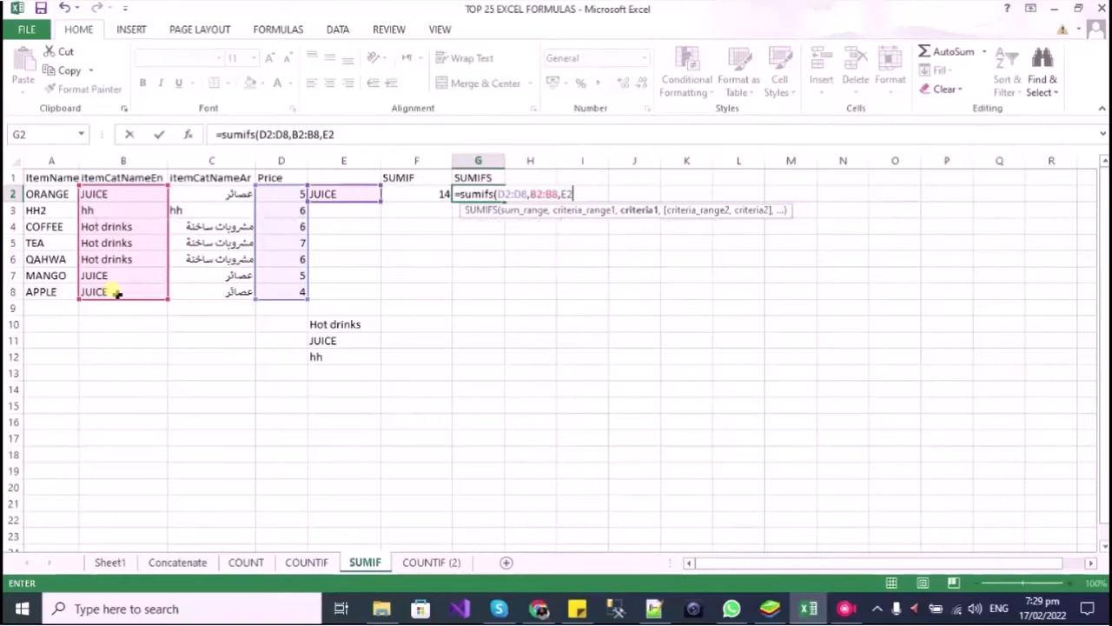
text())
key(Return)
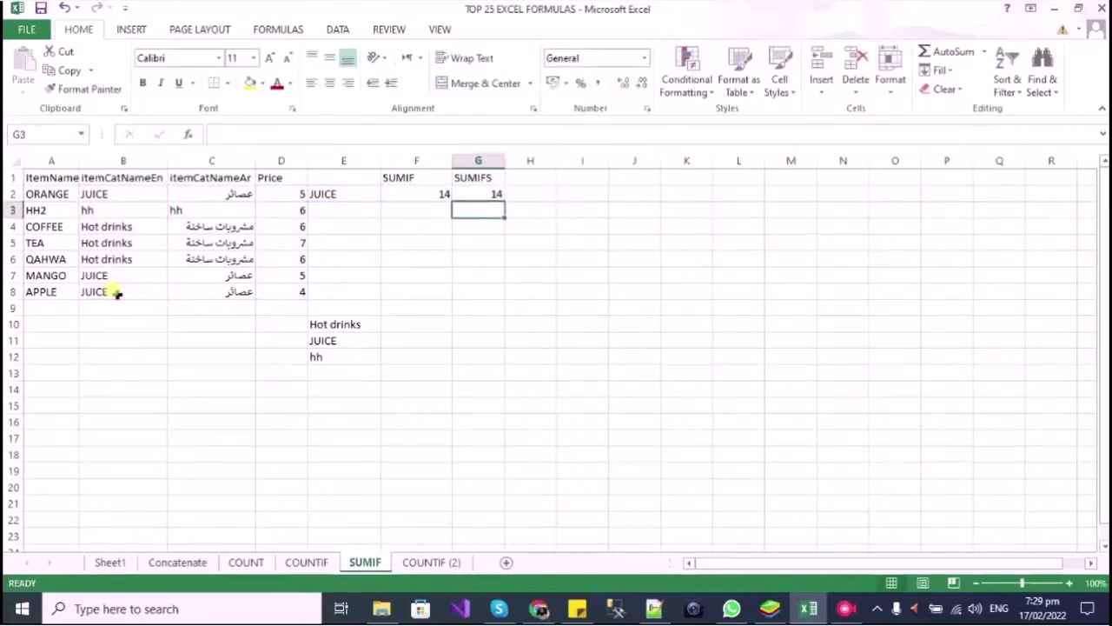
Add A2:A8 as the second criteria range of the SUMIFS formula in G2, with an empty text string as its criterion
key(Up)
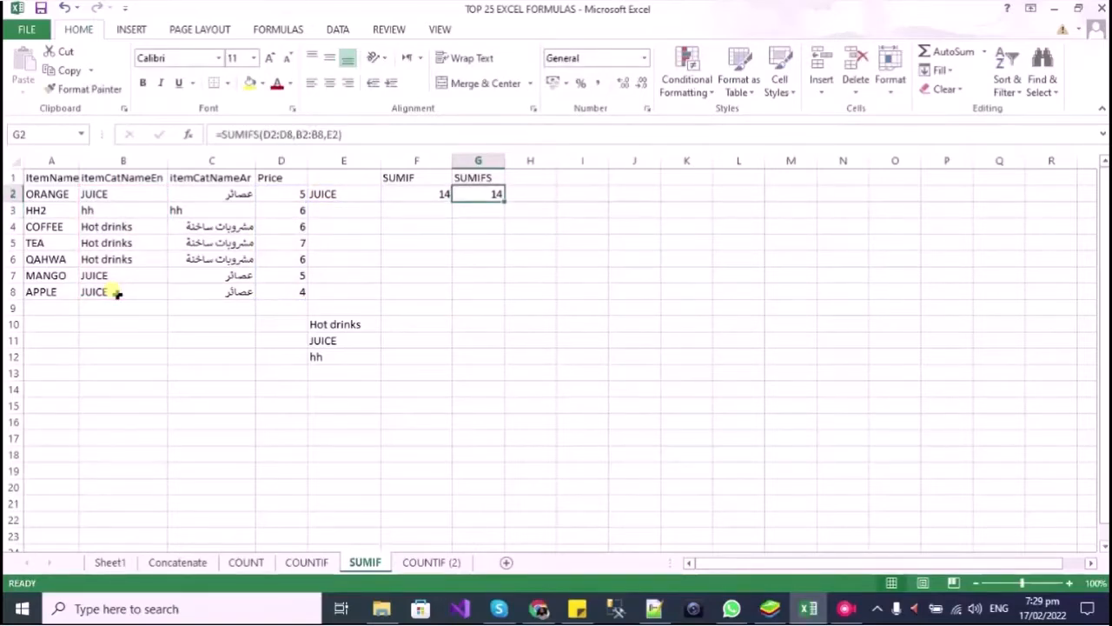
key(F2)
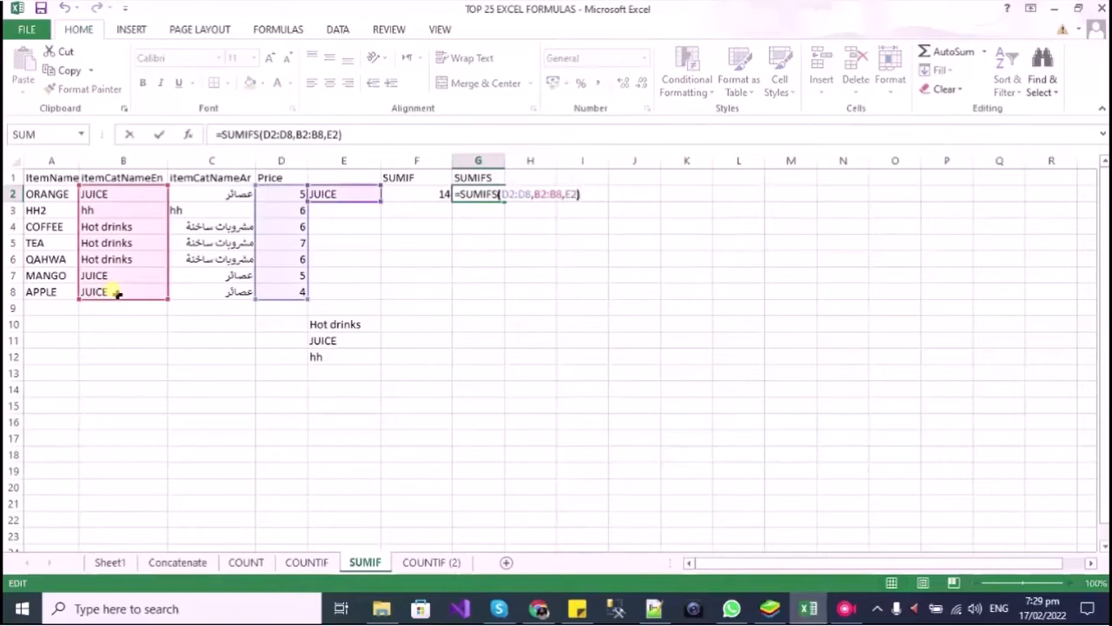
key(Left)
text(,)
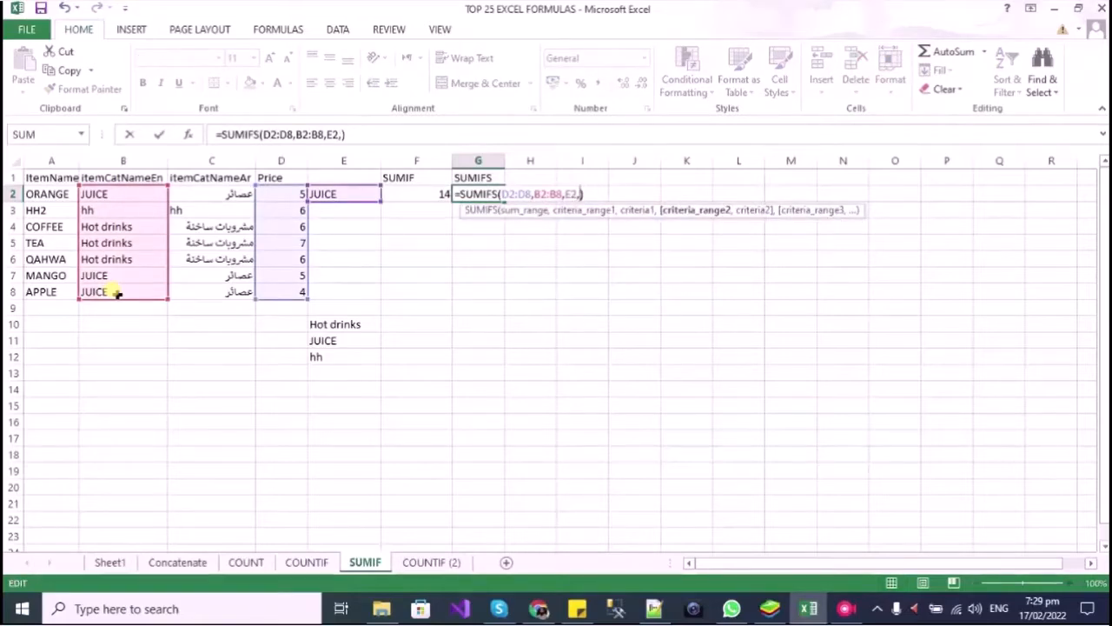
drag(41, 195, 39, 291)
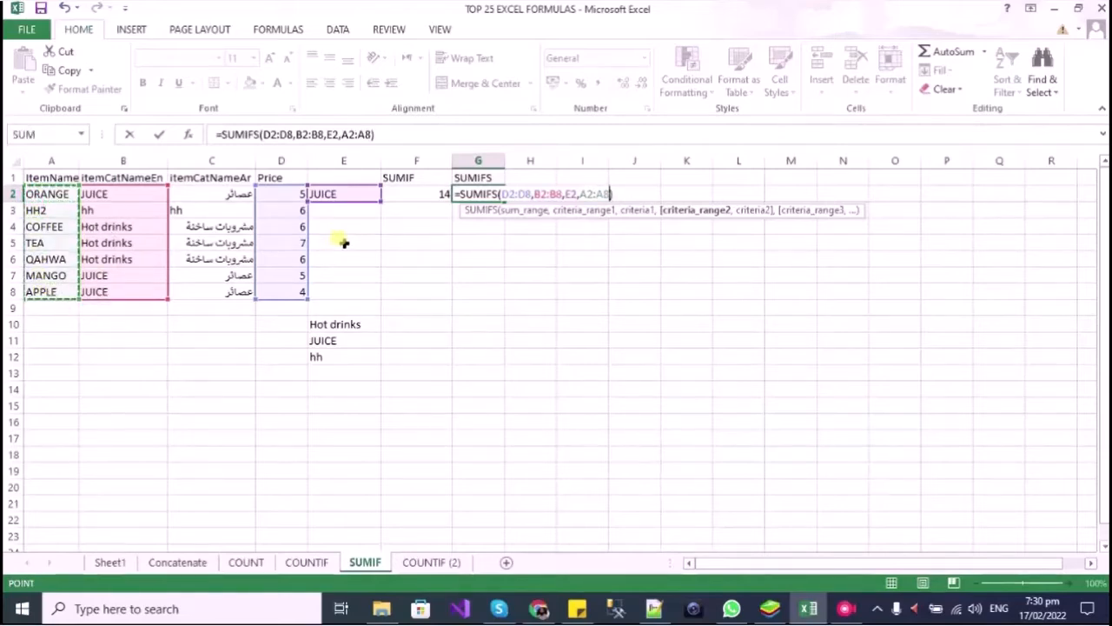
text(,)
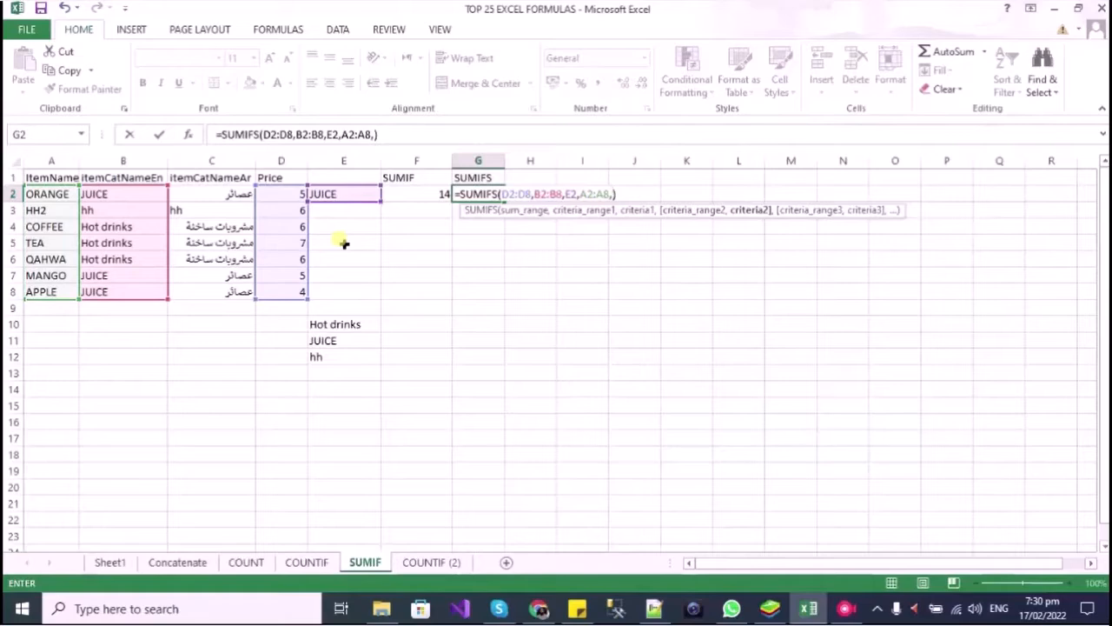
text(""))
key(shift+Tab)
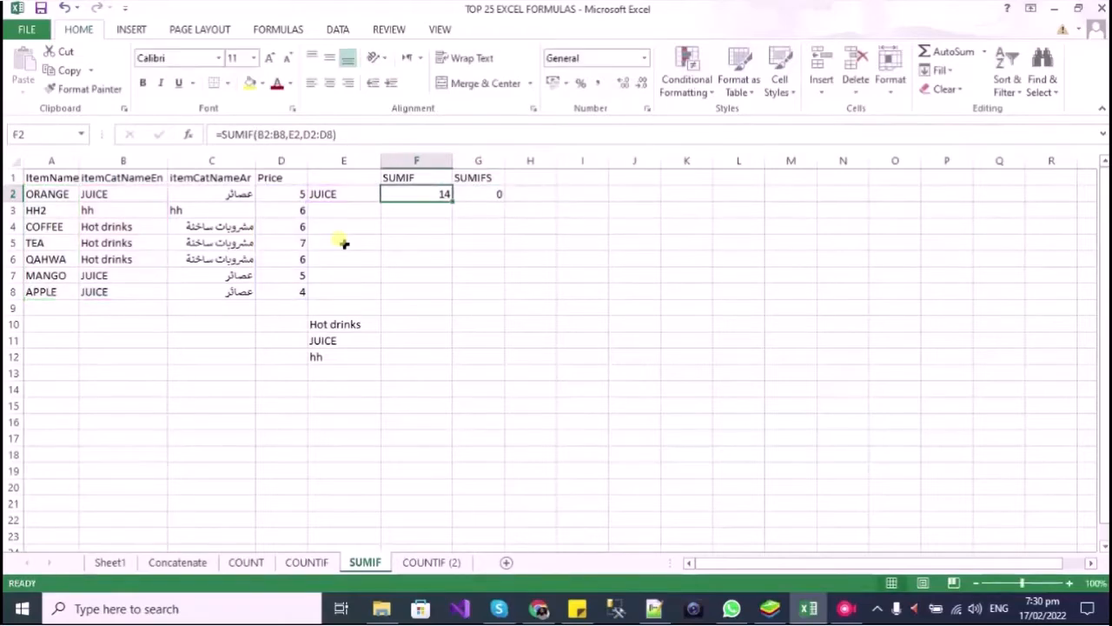
Set the second criterion of the SUMIFS formula in G2 to "ORANGE"
key(Tab)
key(F2)
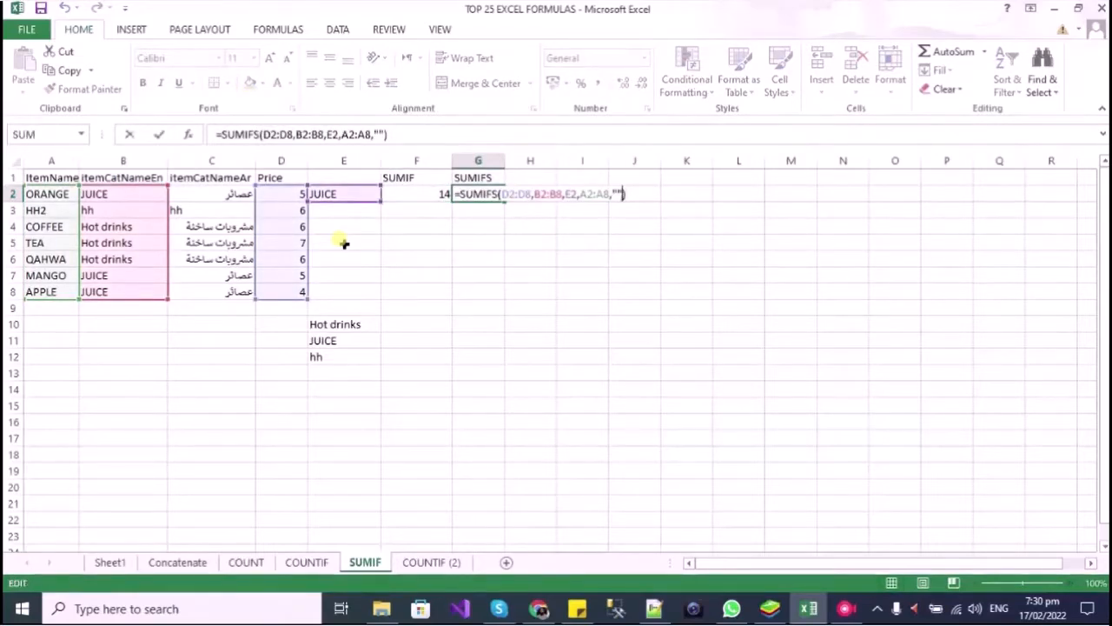
key(Left)
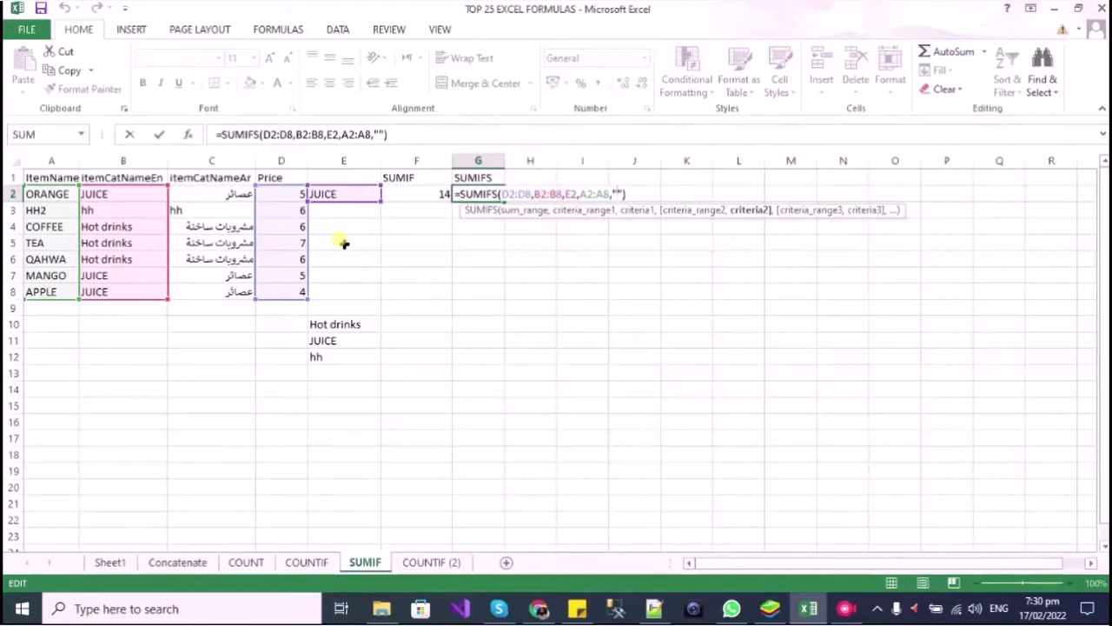
text(ora)
key(BackSpace)
key(BackSpace)
key(BackSpace)
text(ORANGE)
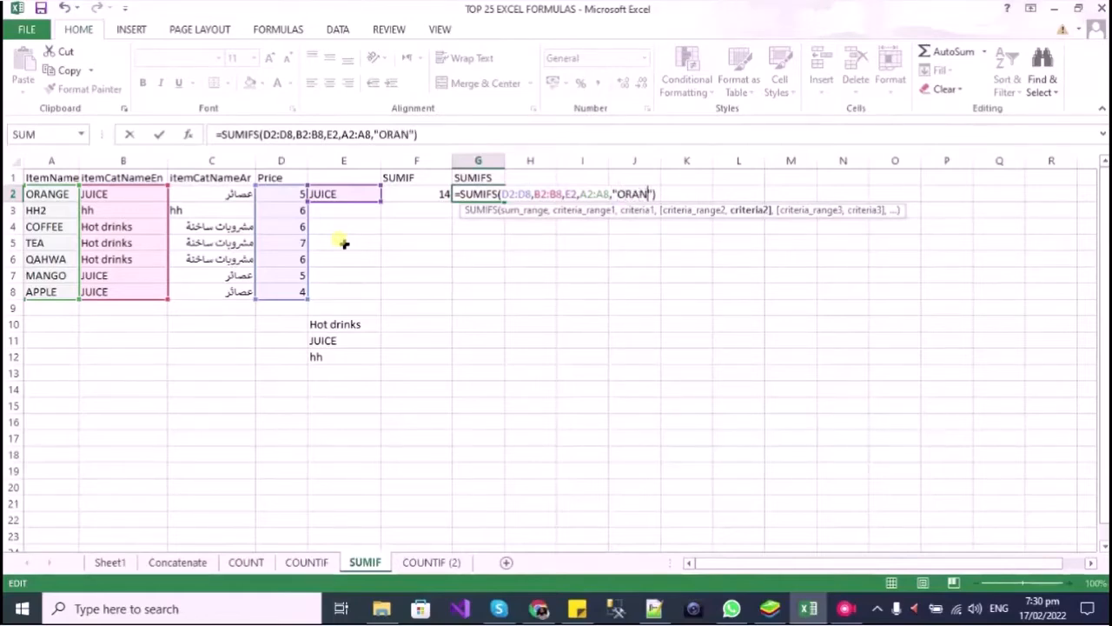
key(Return)
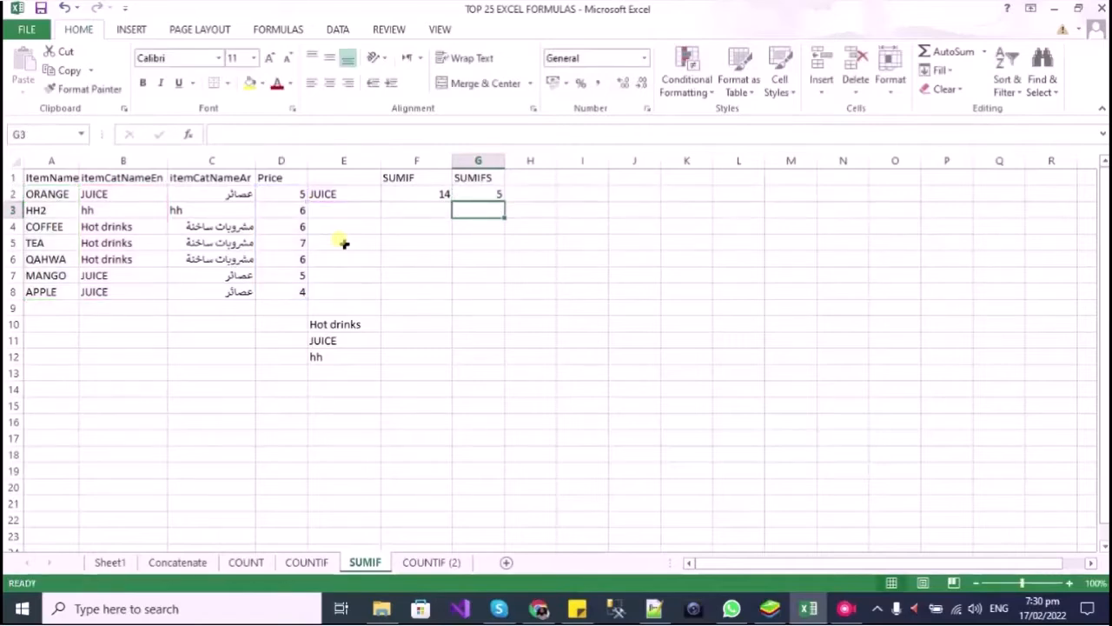
Copy the item name ORANGE from A2 into E3
key(Left)
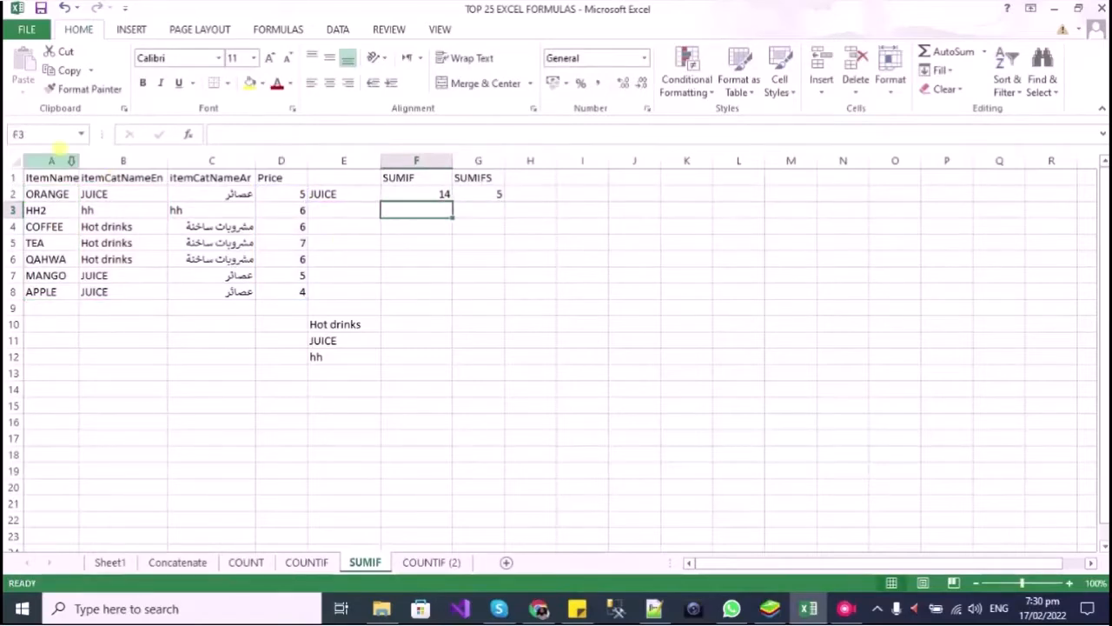
click(52, 188)
key(ctrl+c)
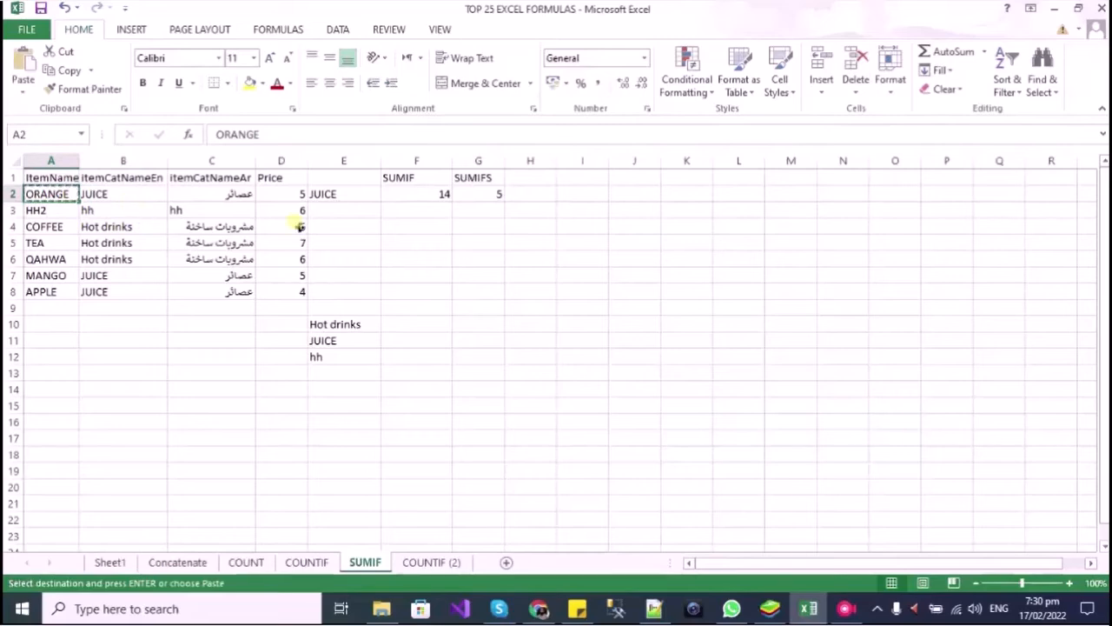
click(331, 208)
key(ctrl+v)
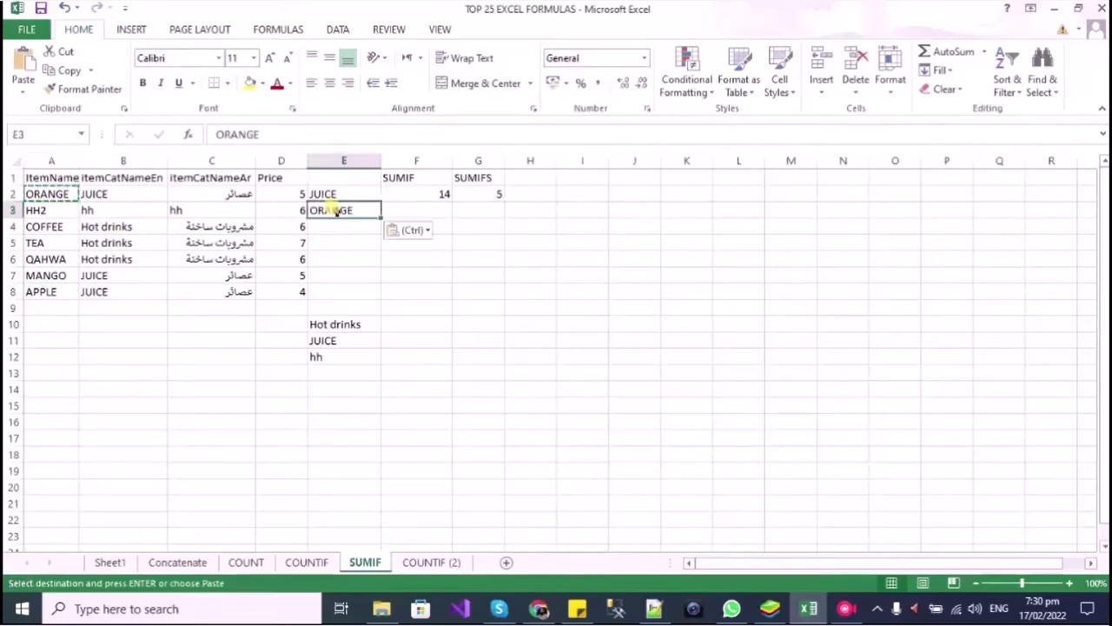
Copy the exact text of the SUMIFS formula in G2 into G3, keeping its cell references unchanged
click(485, 194)
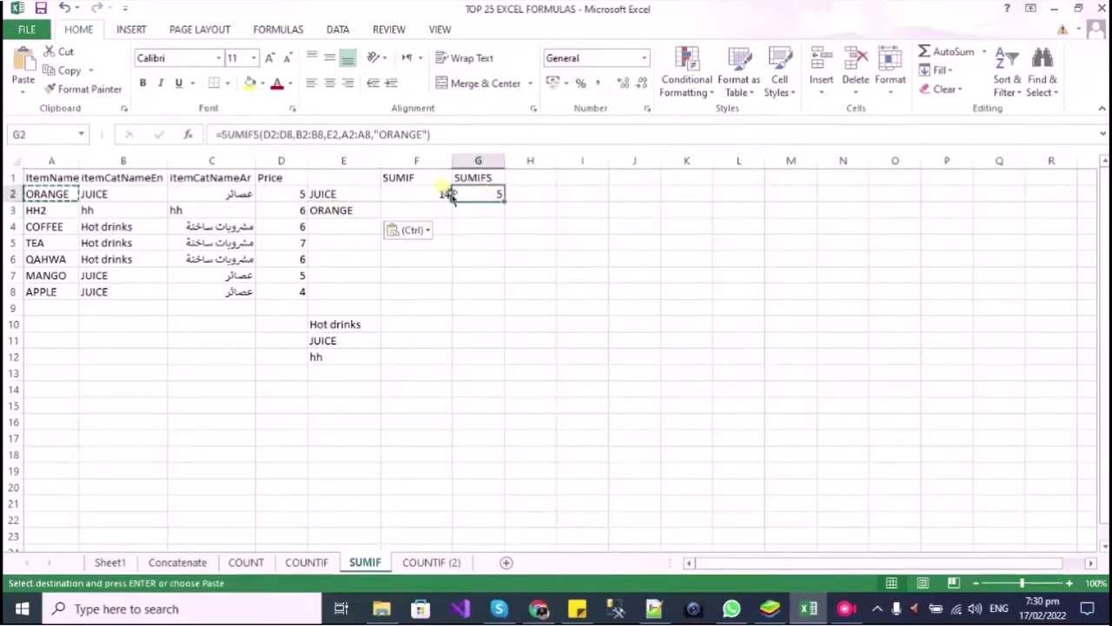
drag(443, 135, 216, 132)
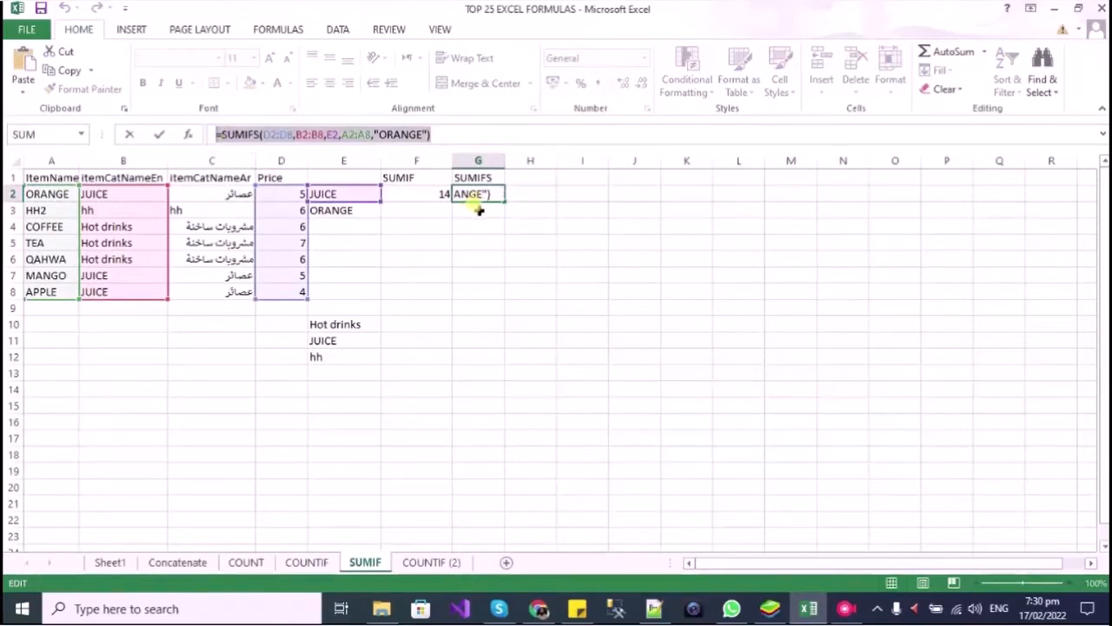
key(ctrl+c)
key(Escape)
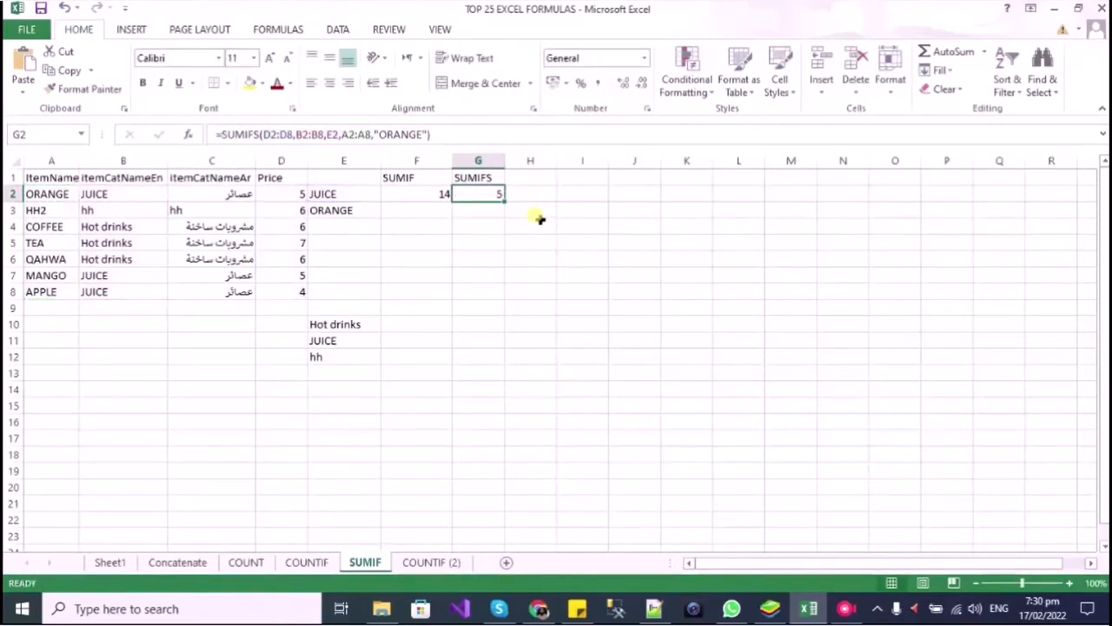
click(489, 213)
key(ctrl+v)
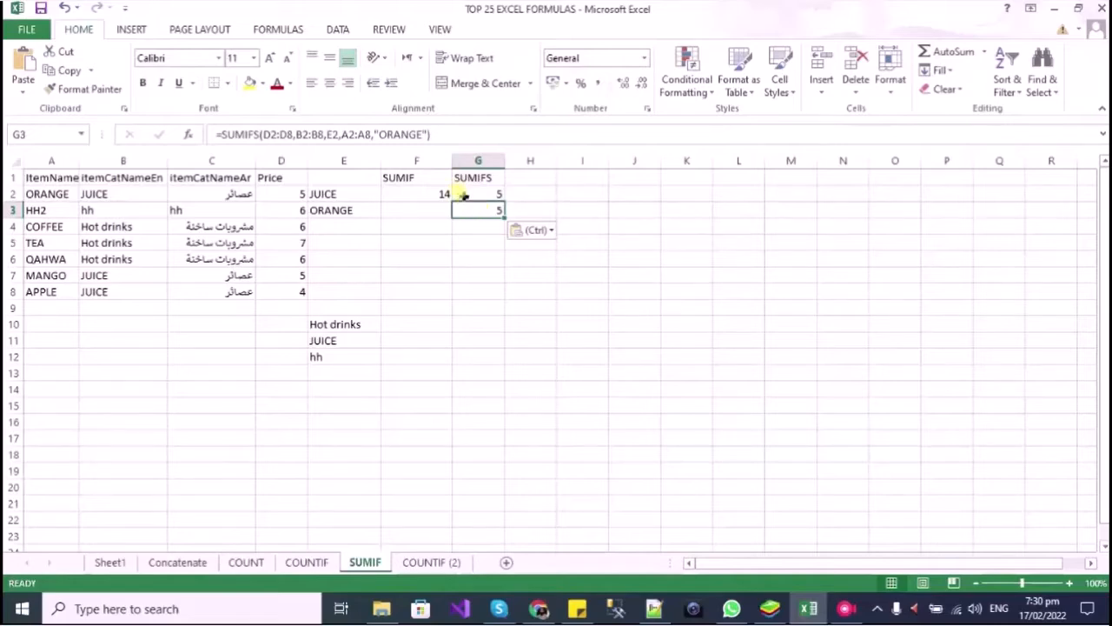
Replace the "ORANGE" criterion in the G3 formula with a reference to E3, making it =SUMIFS(D2:D8,B2:B8,E2,A2:A8,E3)
click(405, 132)
double_click(415, 134)
click(421, 134)
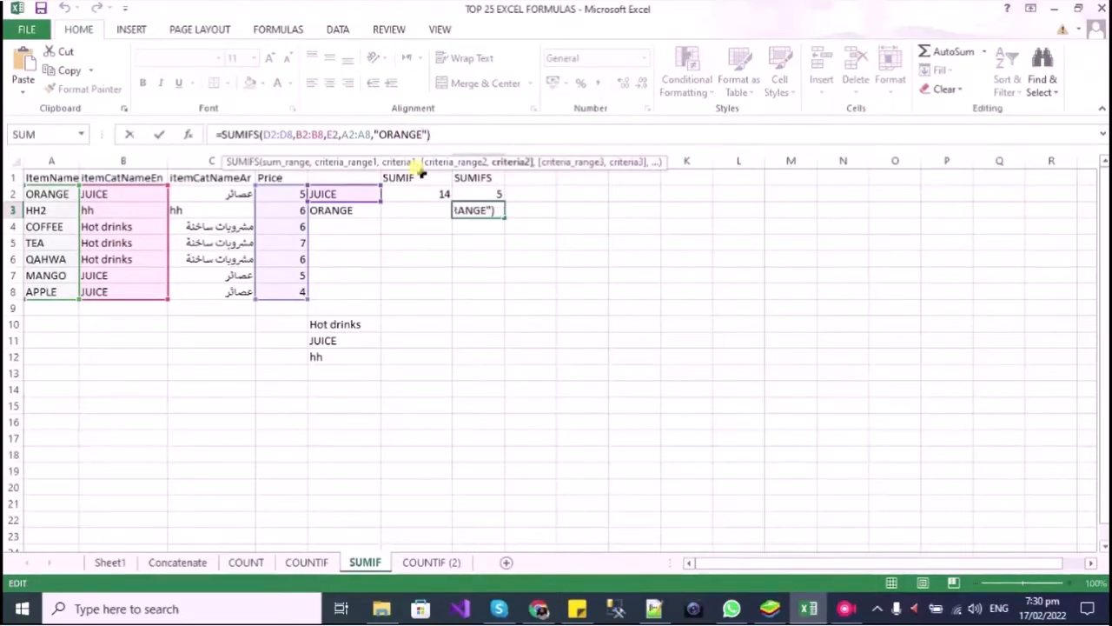
key(ctrl+shift+Left)
text(E)
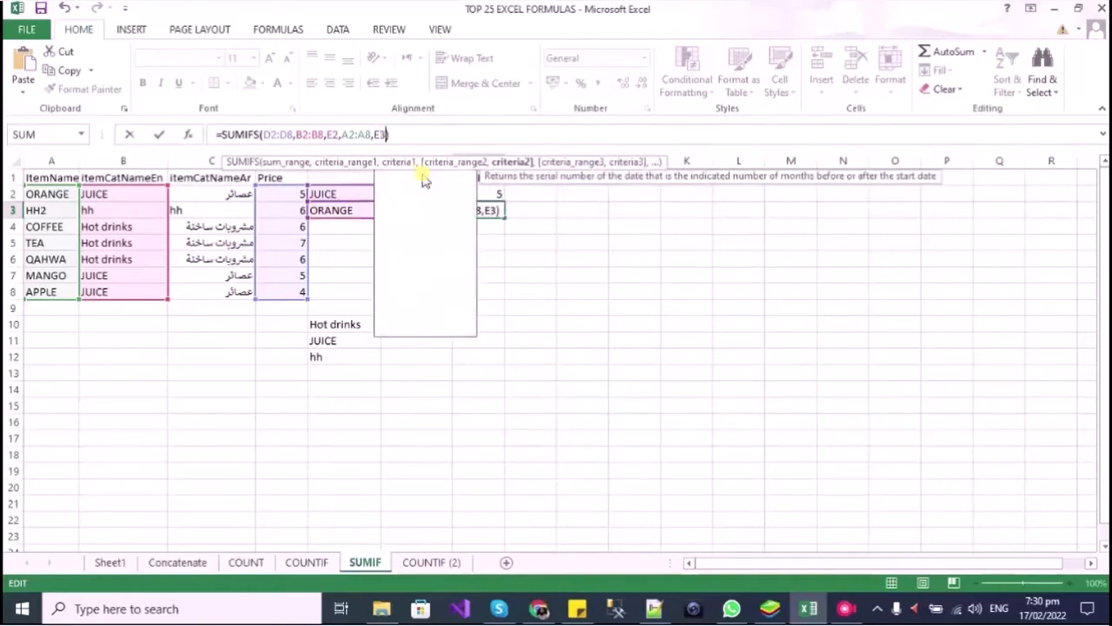
key(Escape)
key(Return)
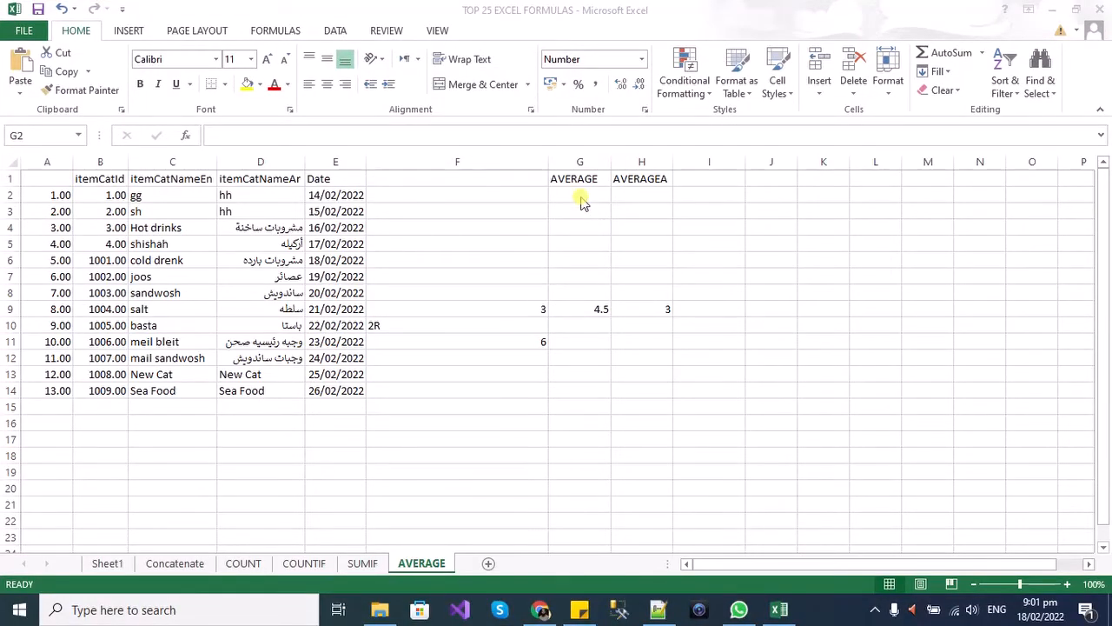
Enter an AVERAGE formula in G2 of the AVERAGE sheet over the numbers in A2:A14
click(580, 196)
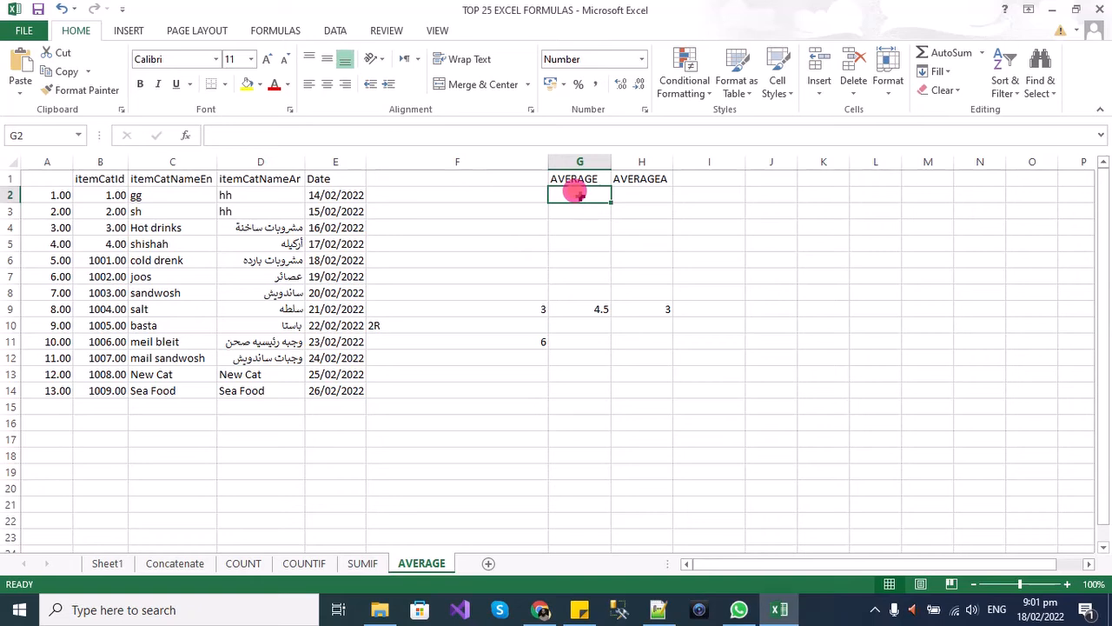
text(=av)
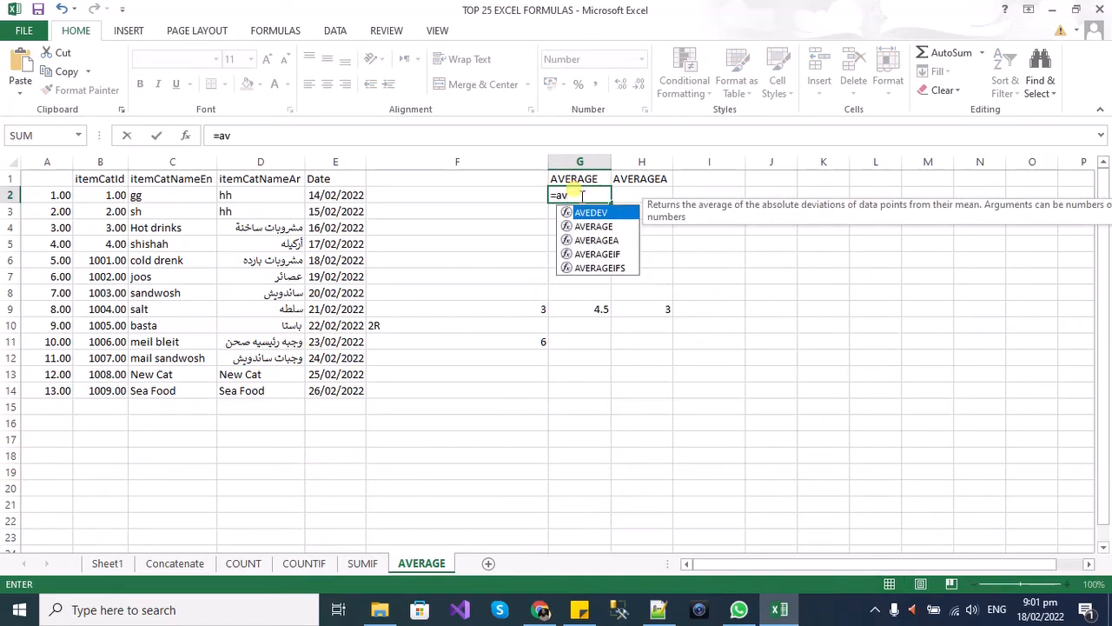
key(Down)
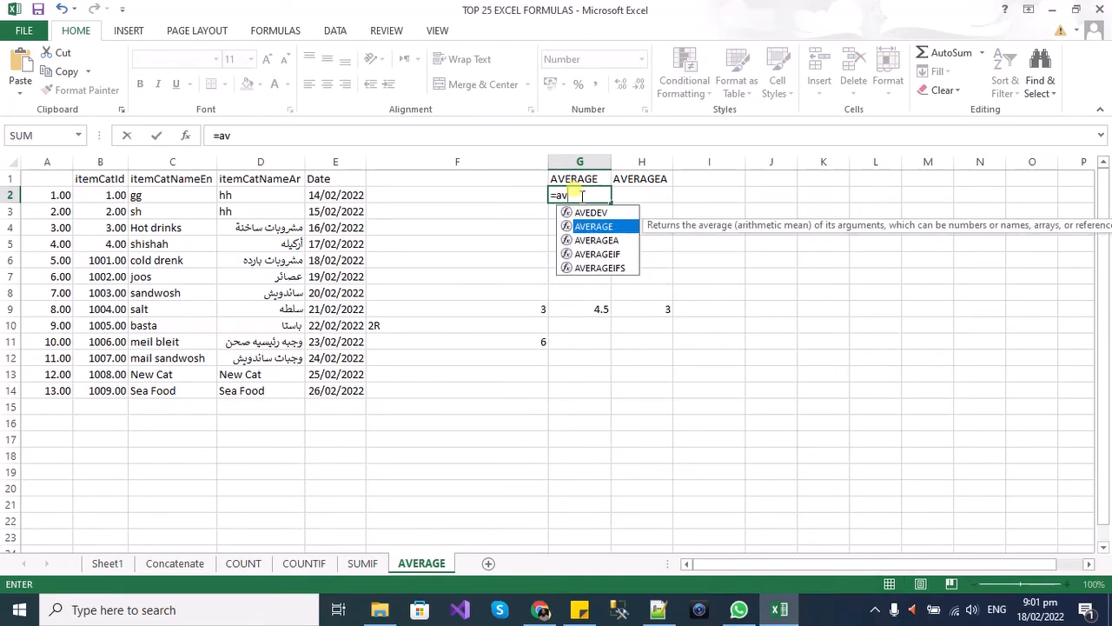
text(()
key(BackSpace)
key(Tab)
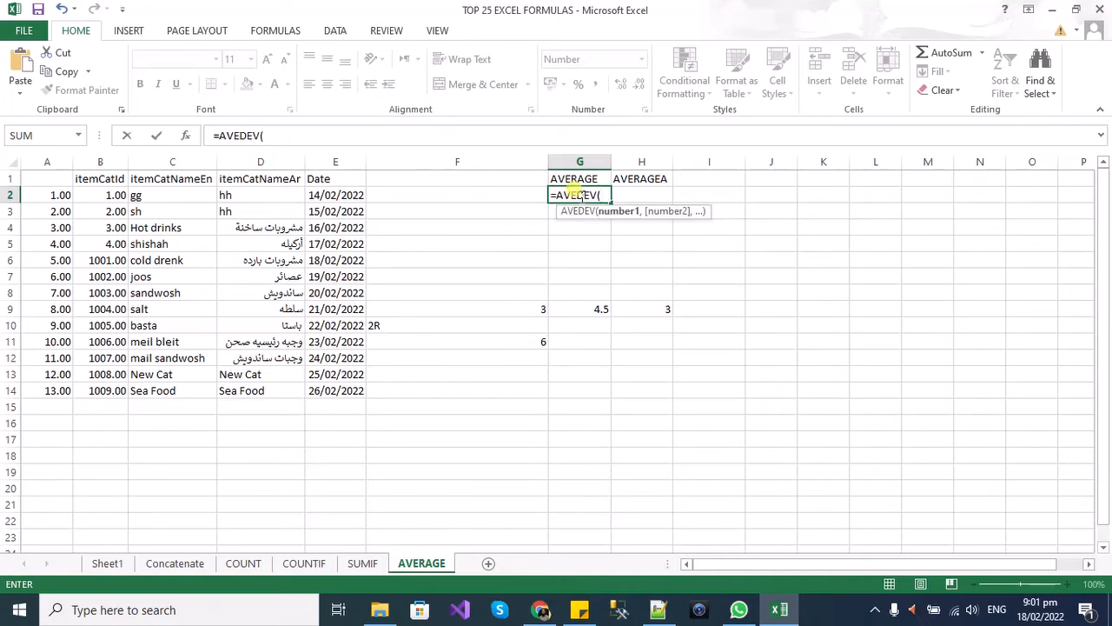
key(BackSpace)
key(BackSpace)
key(BackSpace)
key(BackSpace)
key(Down)
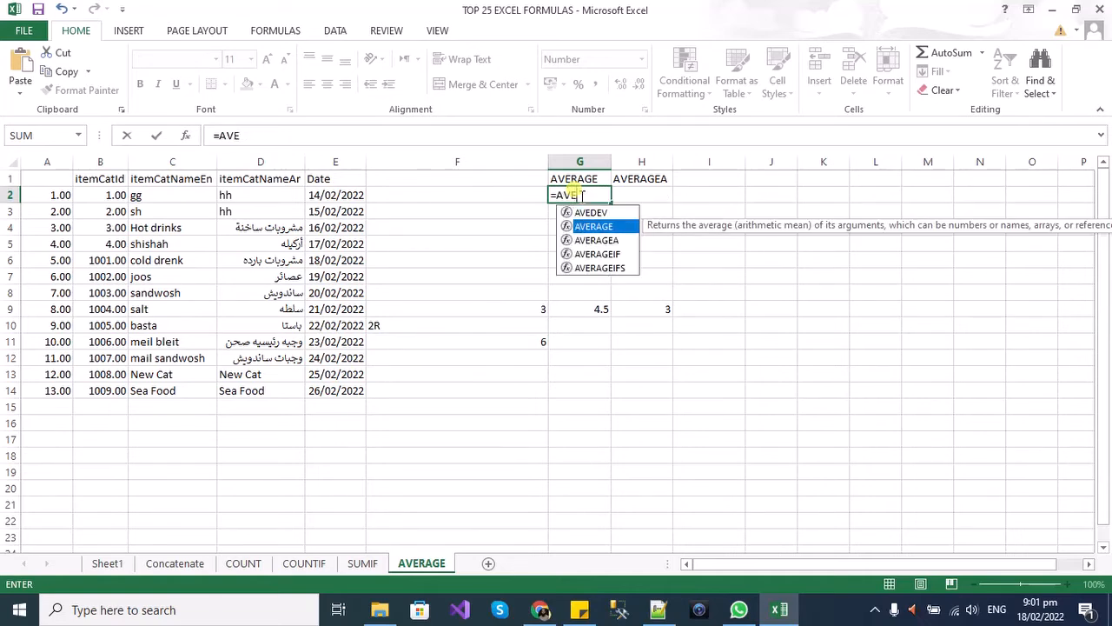
key(Tab)
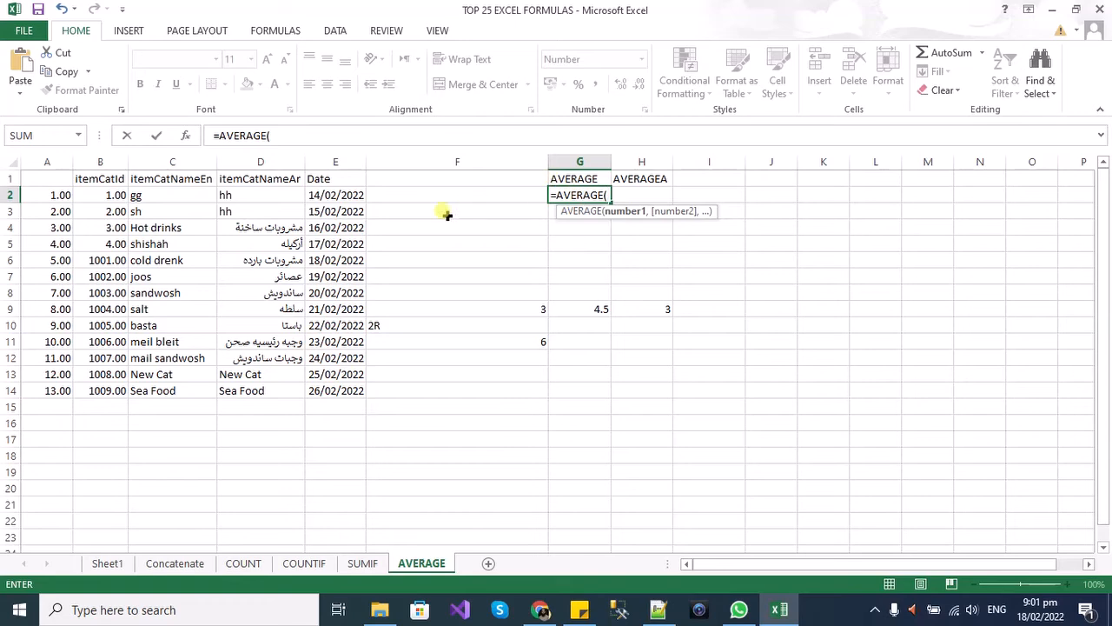
drag(53, 195, 52, 391)
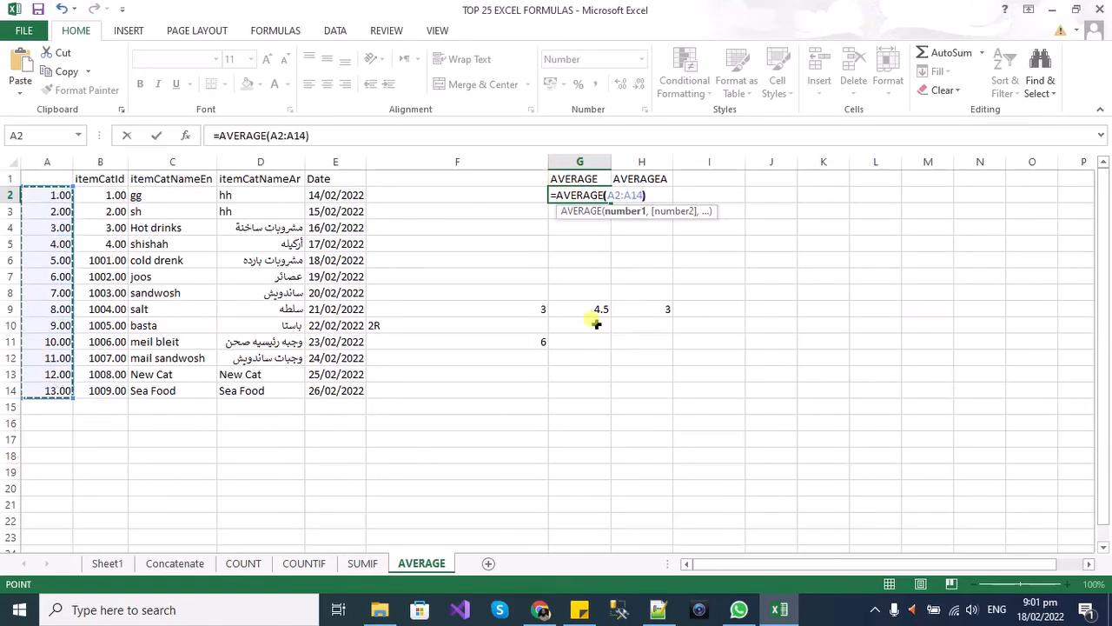
key(Return)
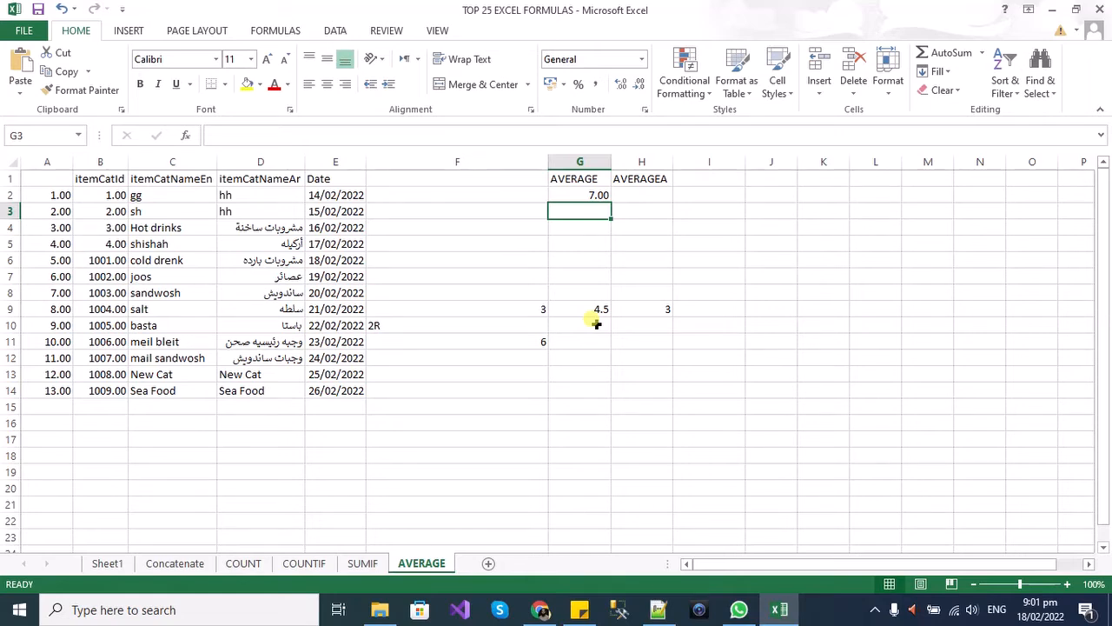
Extend the range of the AVERAGE formula in G2 to A2:B14
click(591, 202)
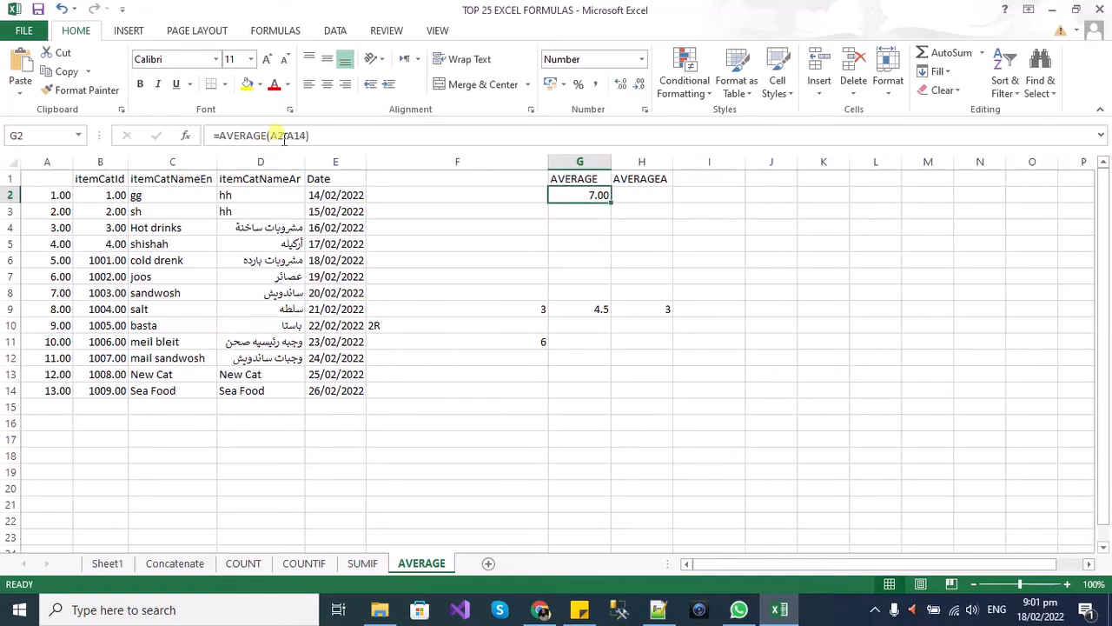
click(280, 136)
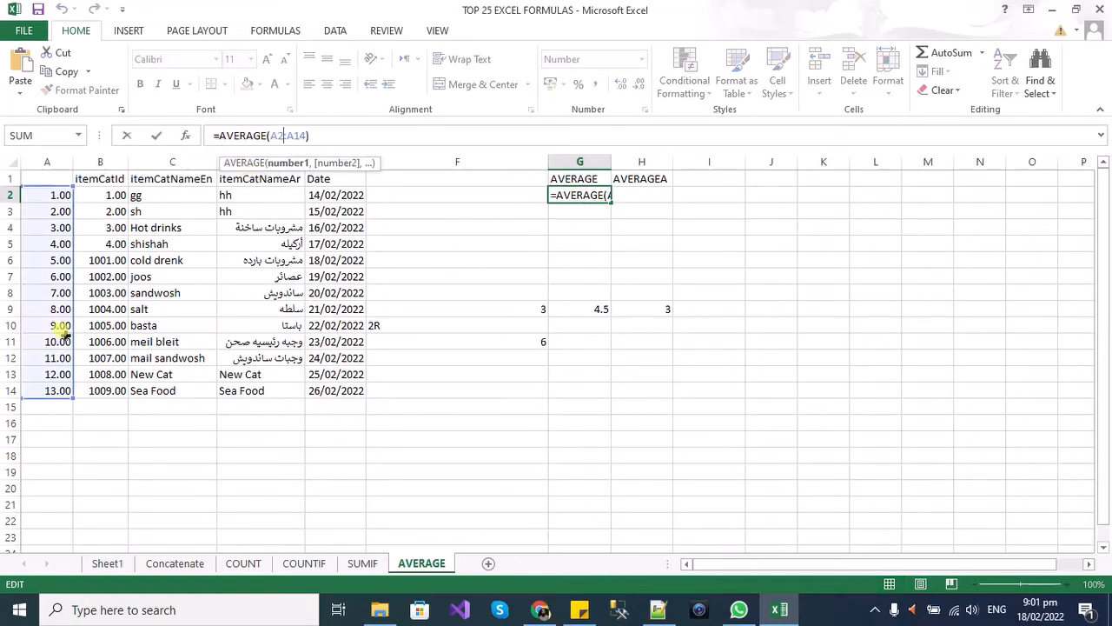
drag(75, 403, 128, 395)
key(Return)
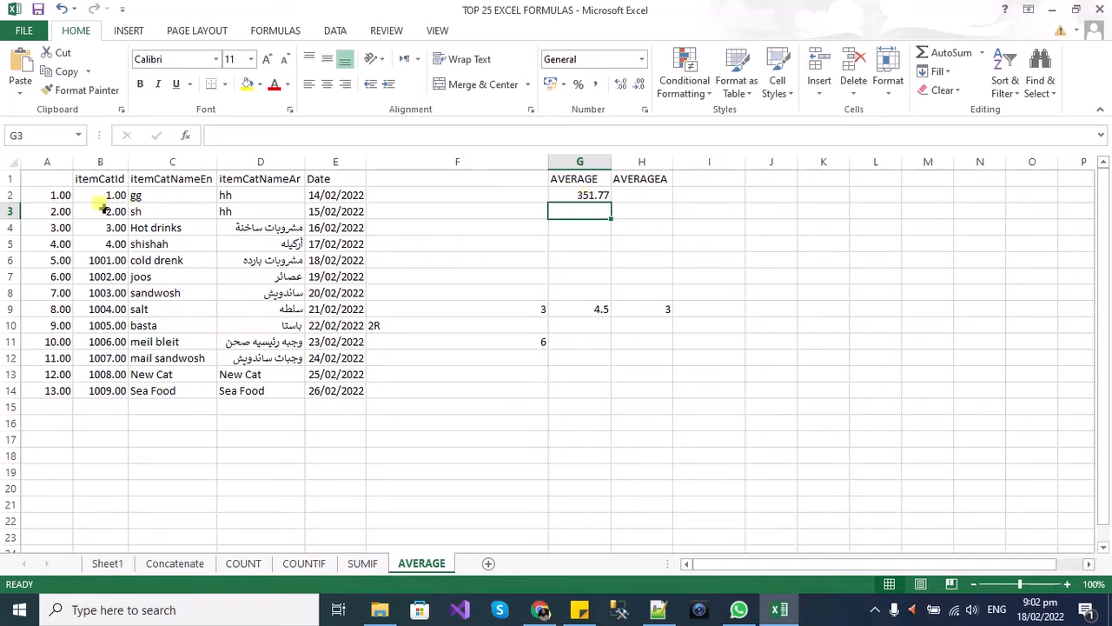
Review the averaged cells A2:B14 and the AVERAGE formula in G2 that refers to them
drag(55, 198, 98, 388)
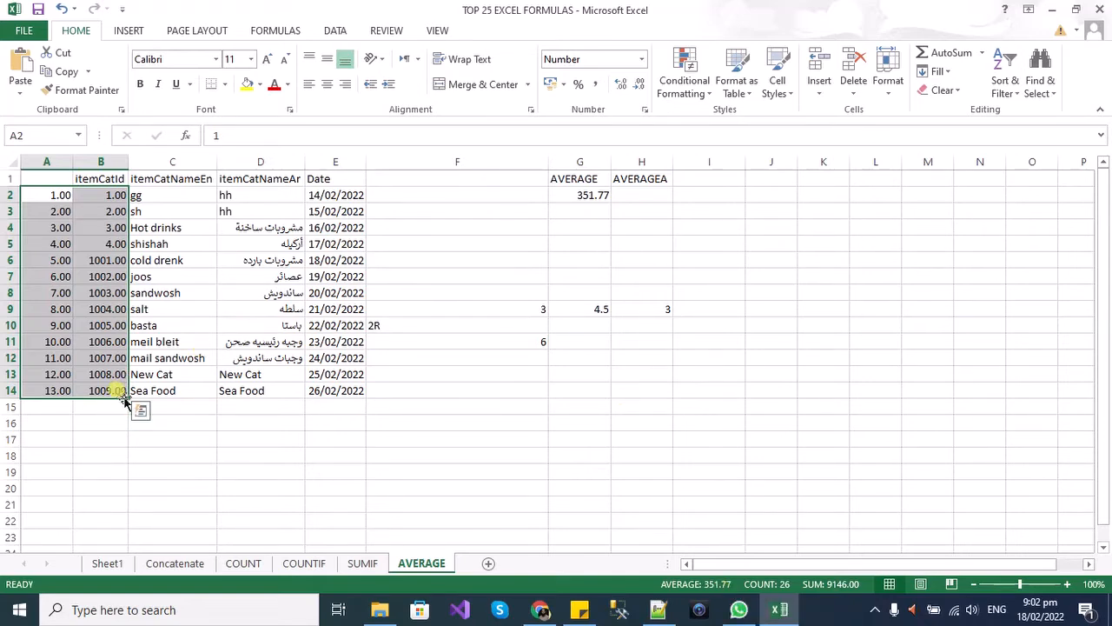
drag(138, 397, 180, 388)
key(ctrl+z)
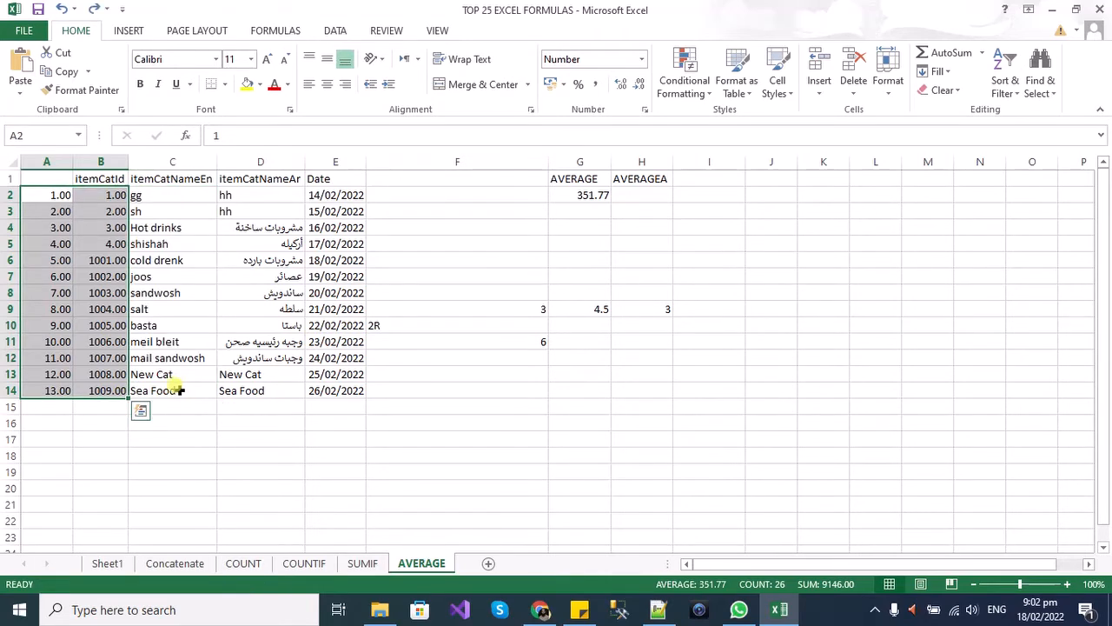
click(599, 199)
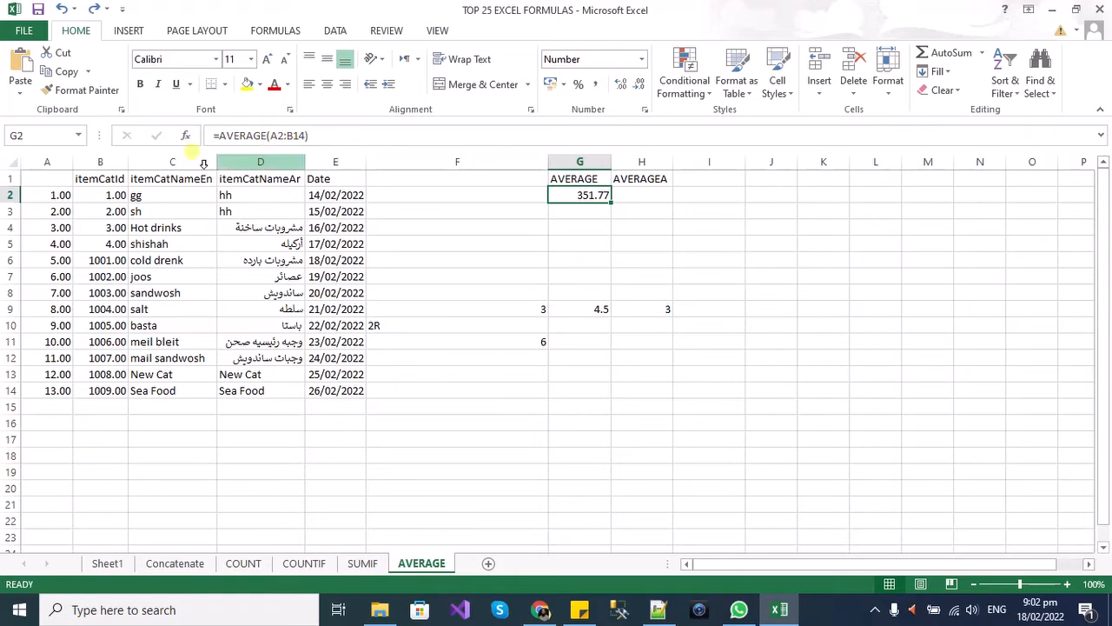
click(576, 197)
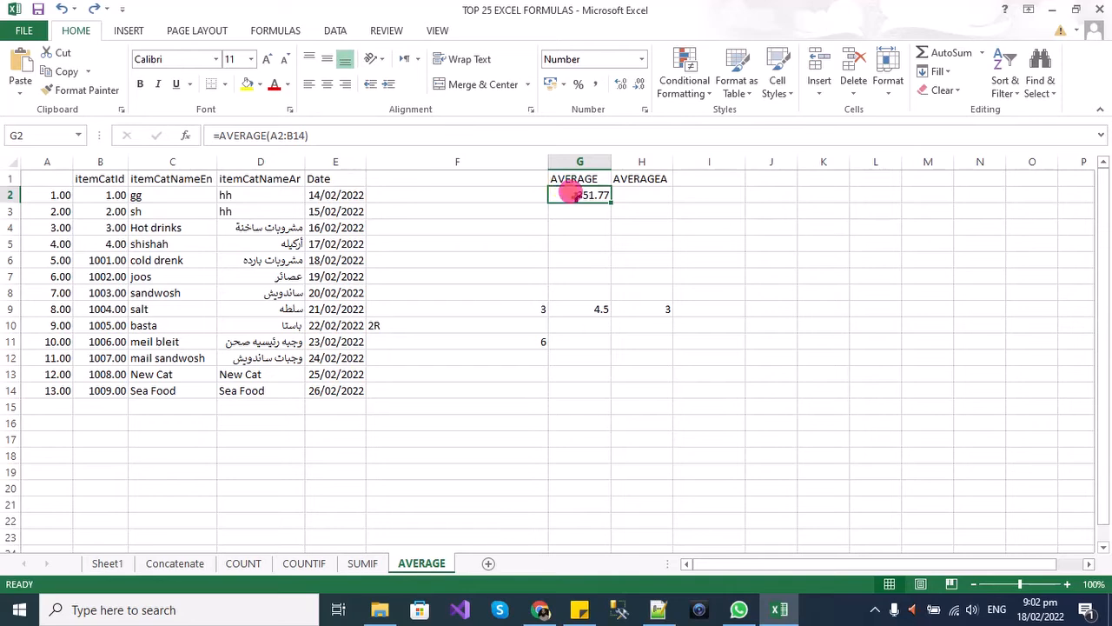
Extend the range of the AVERAGE formula in G2 to A2:C14 and review the cells it covers
double_click(287, 135)
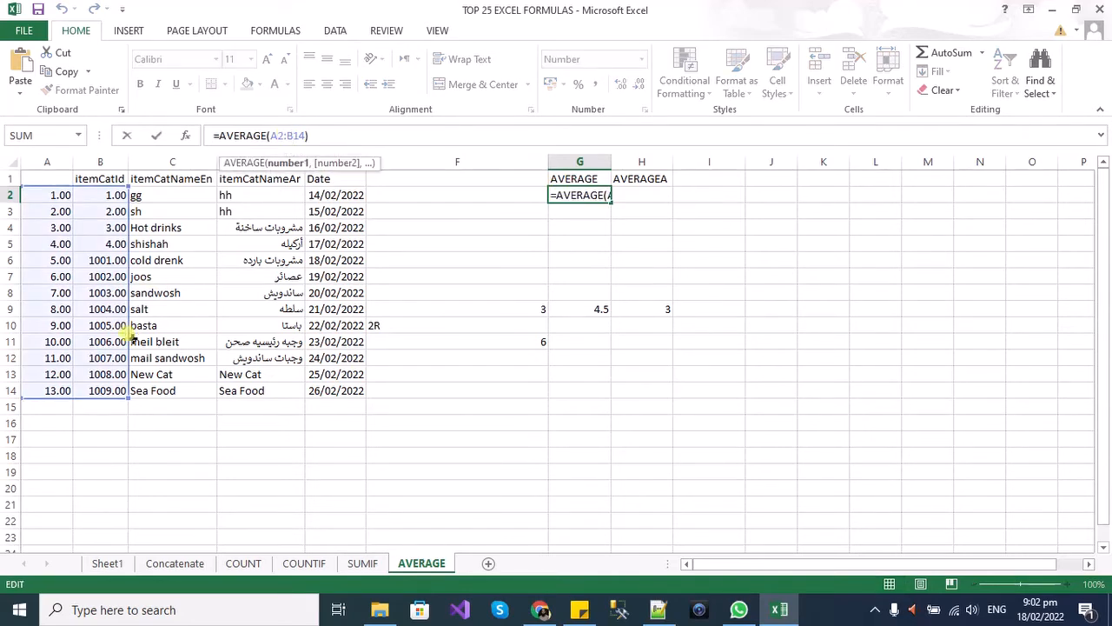
drag(133, 395, 194, 392)
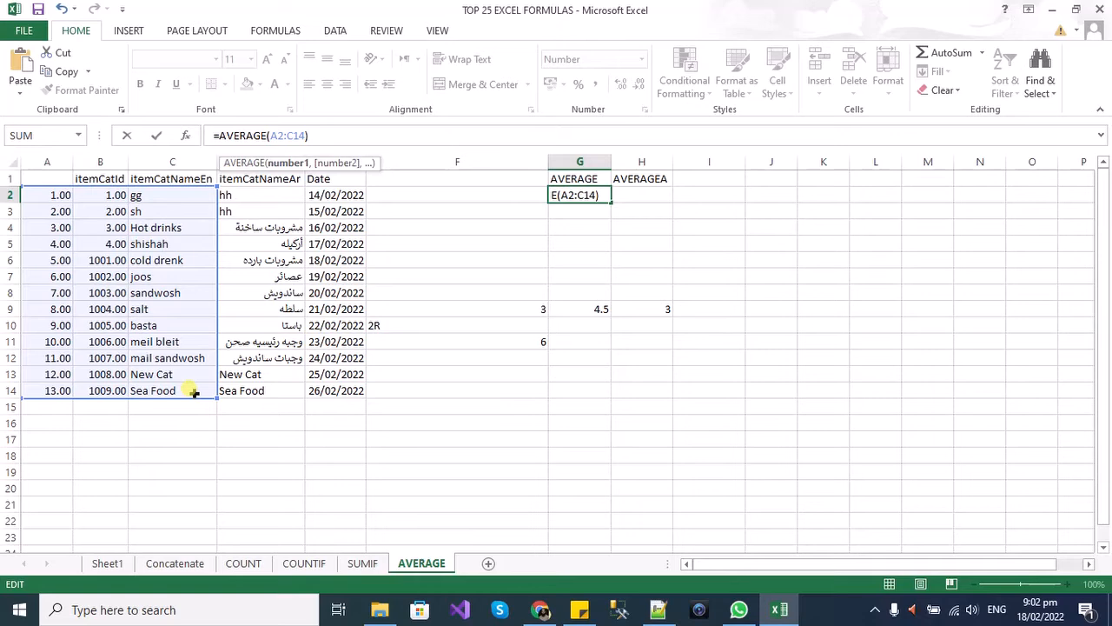
key(Return)
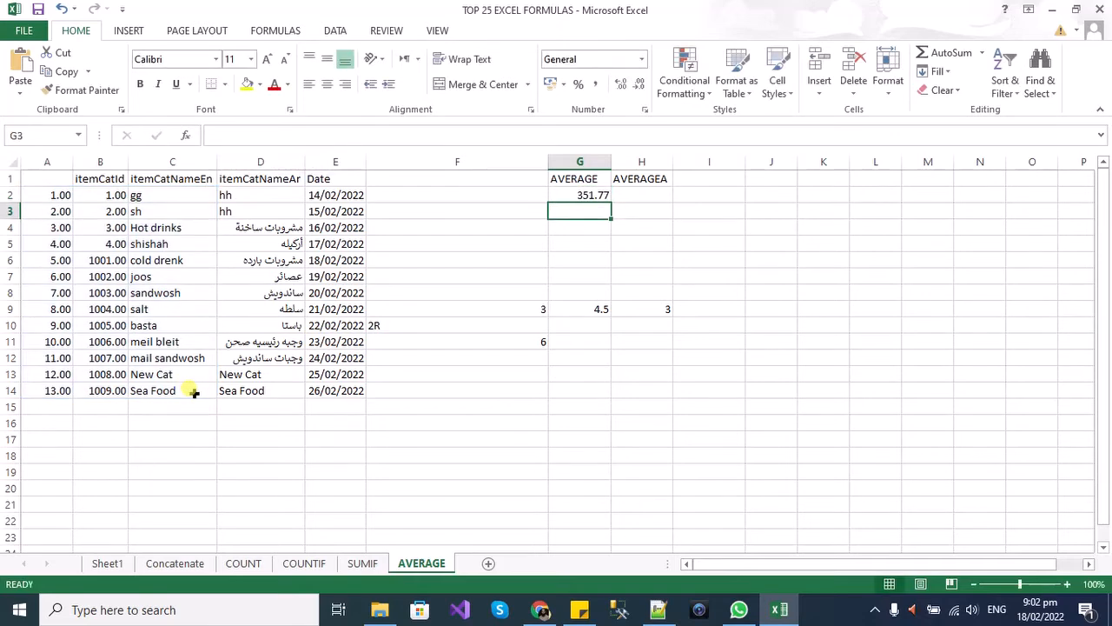
click(584, 193)
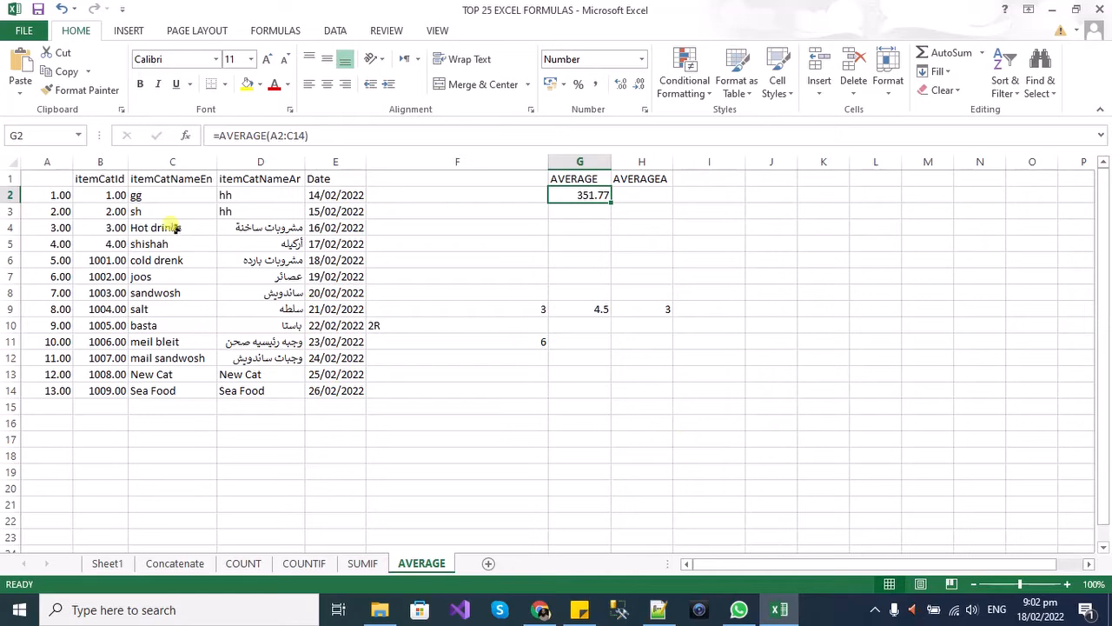
drag(59, 196, 181, 402)
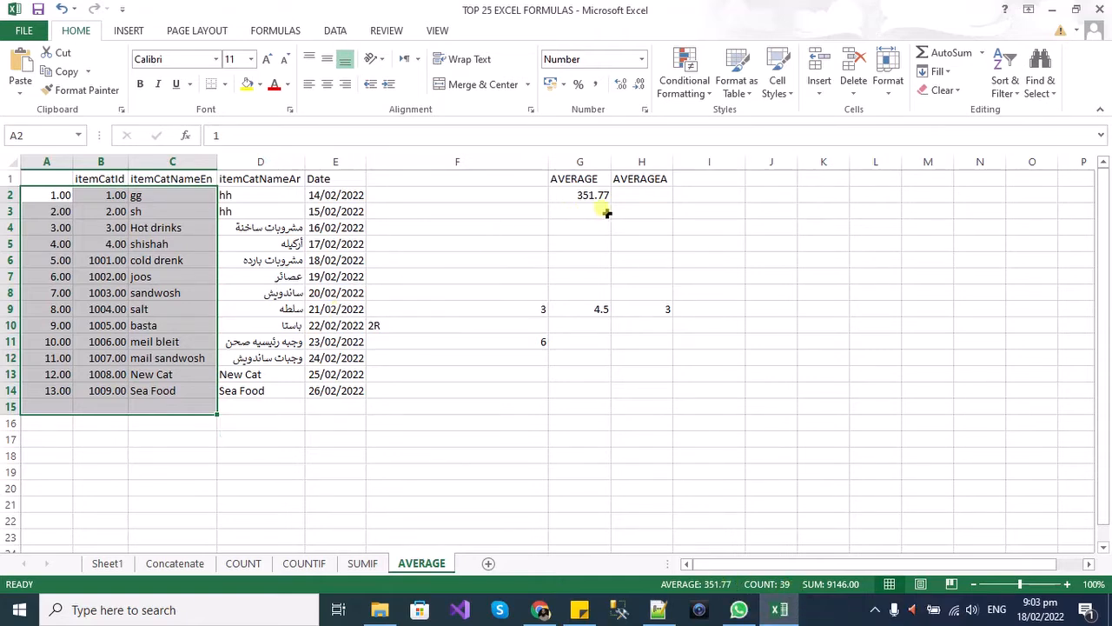
Enter an AVERAGEA formula in H2 over the numbers and text in A2:C14
click(641, 197)
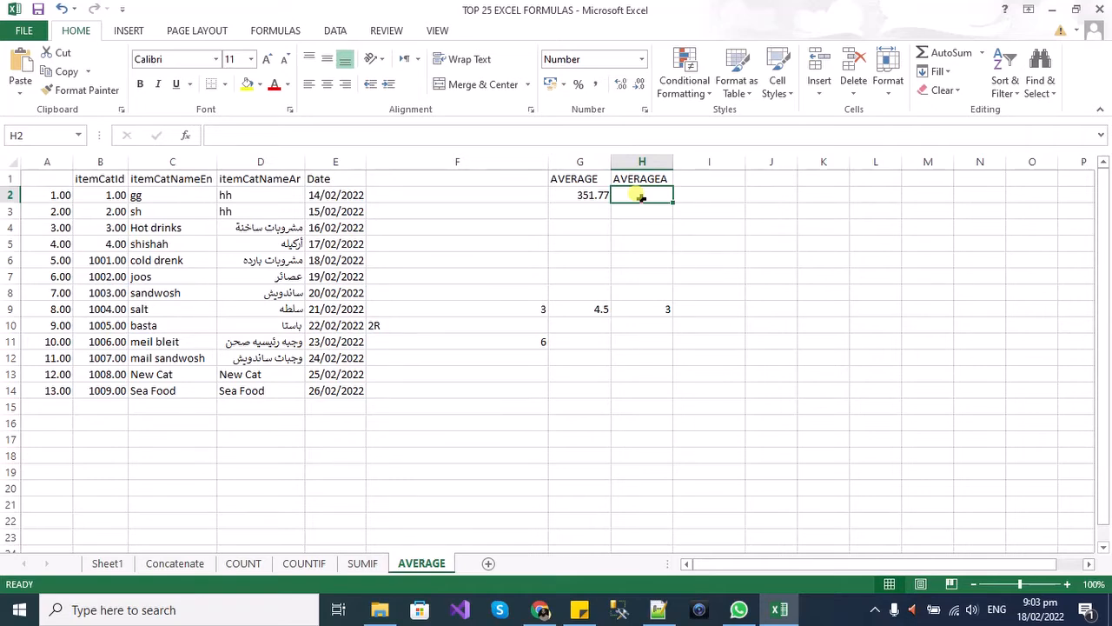
text(=ab)
key(BackSpace)
text(g)
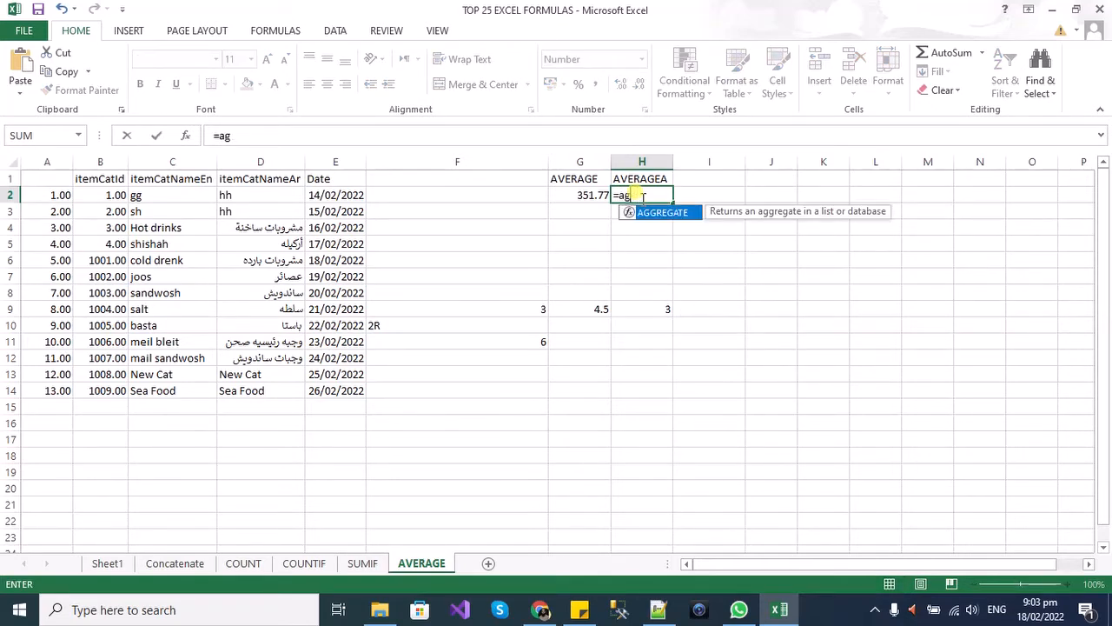
key(BackSpace)
text(ve)
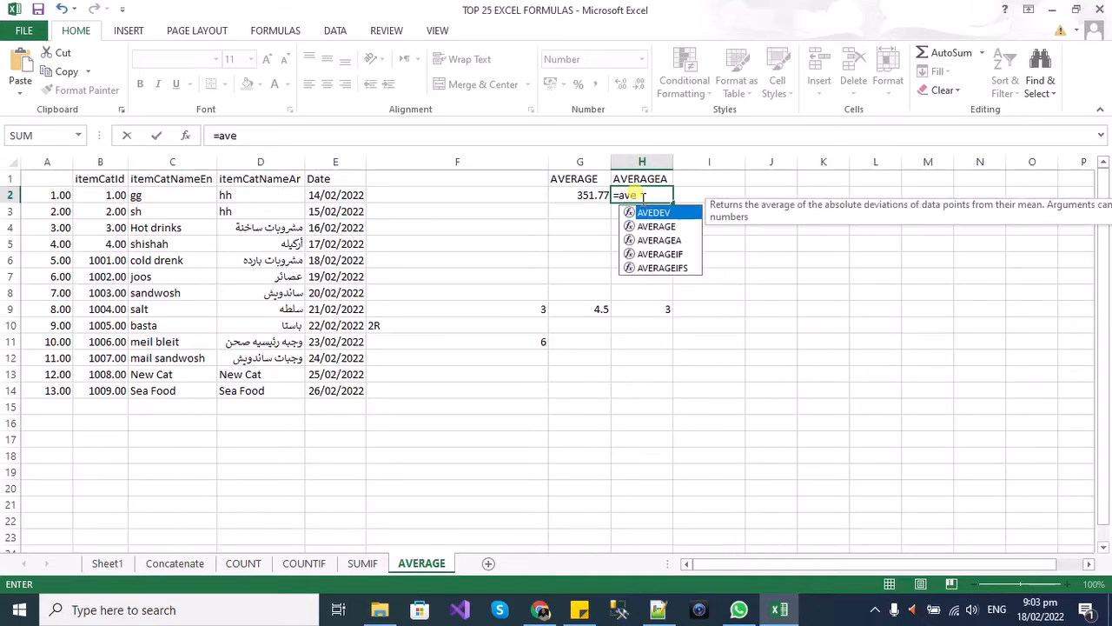
key(Down)
key(Down)
key(Down)
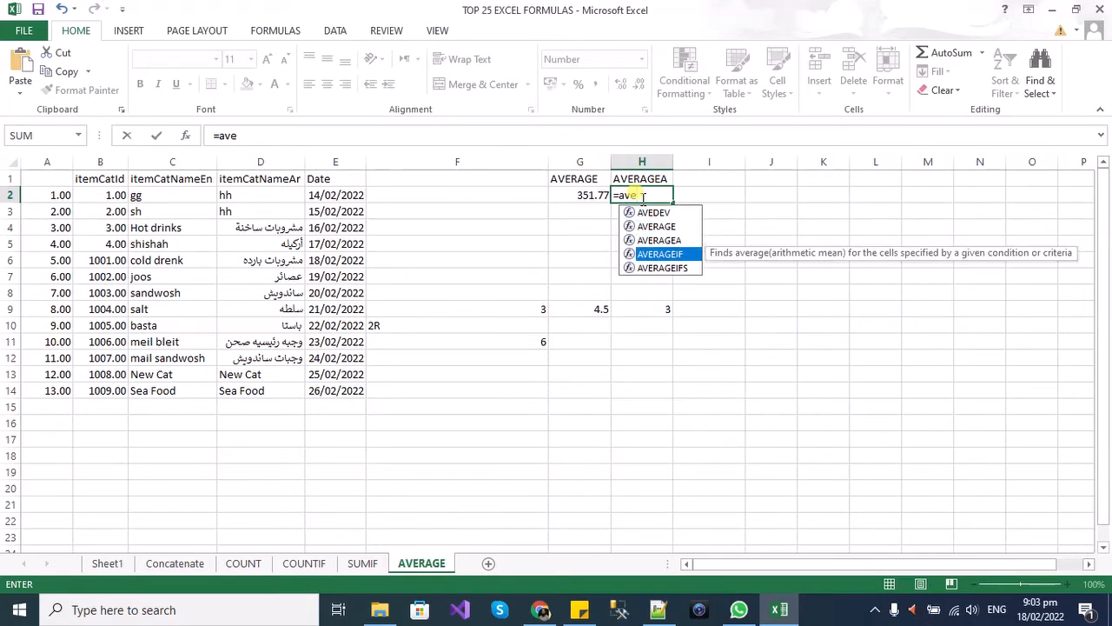
key(Up)
key(Tab)
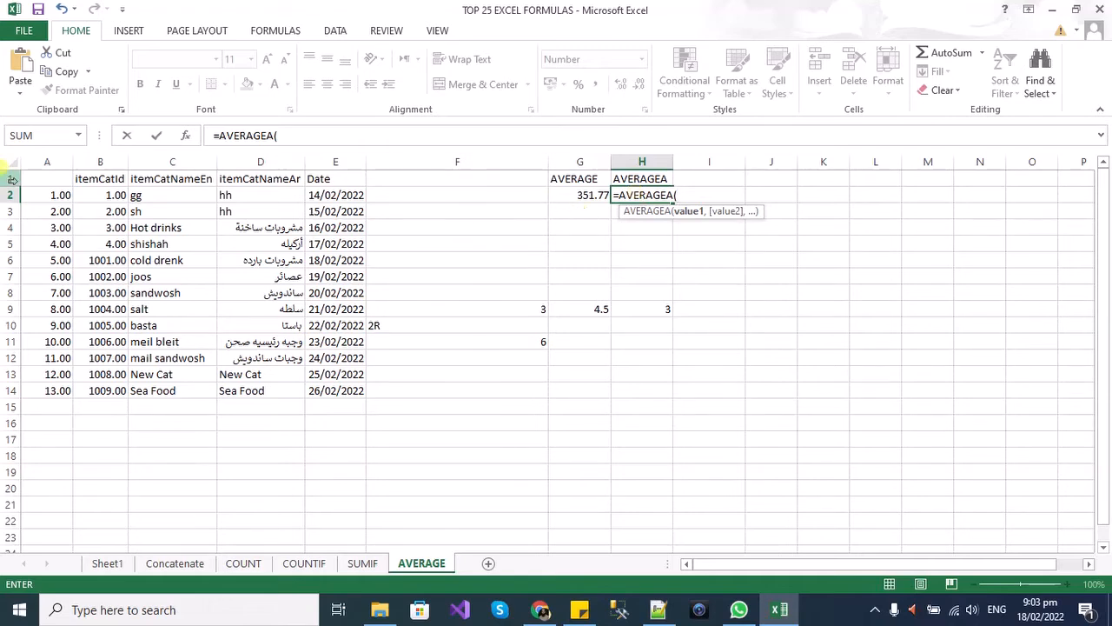
click(54, 188)
drag(54, 188, 176, 382)
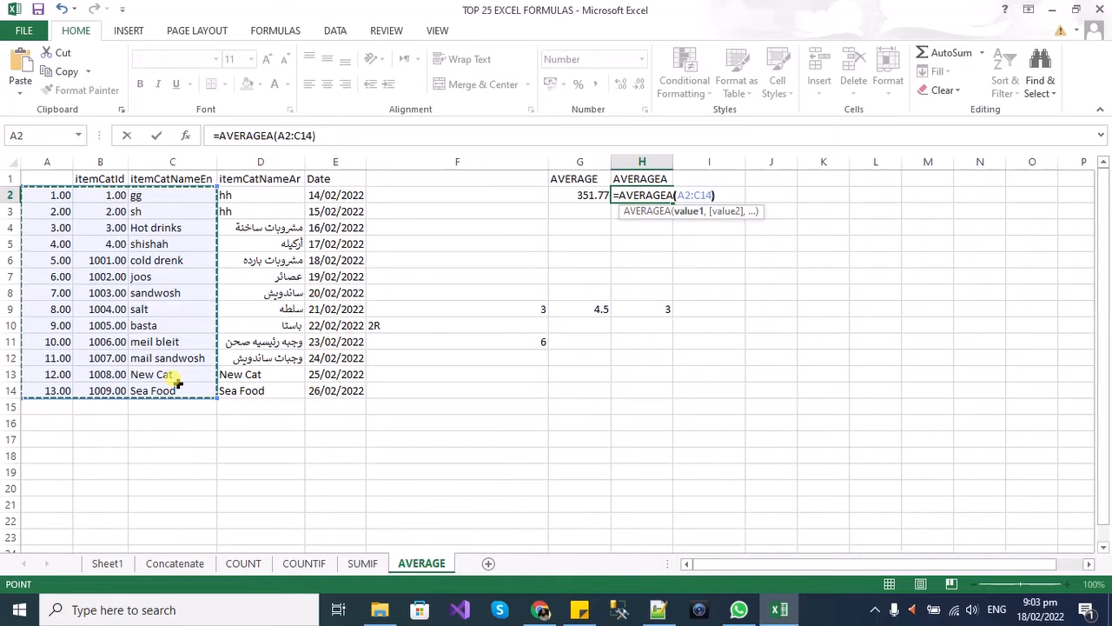
text())
key(Return)
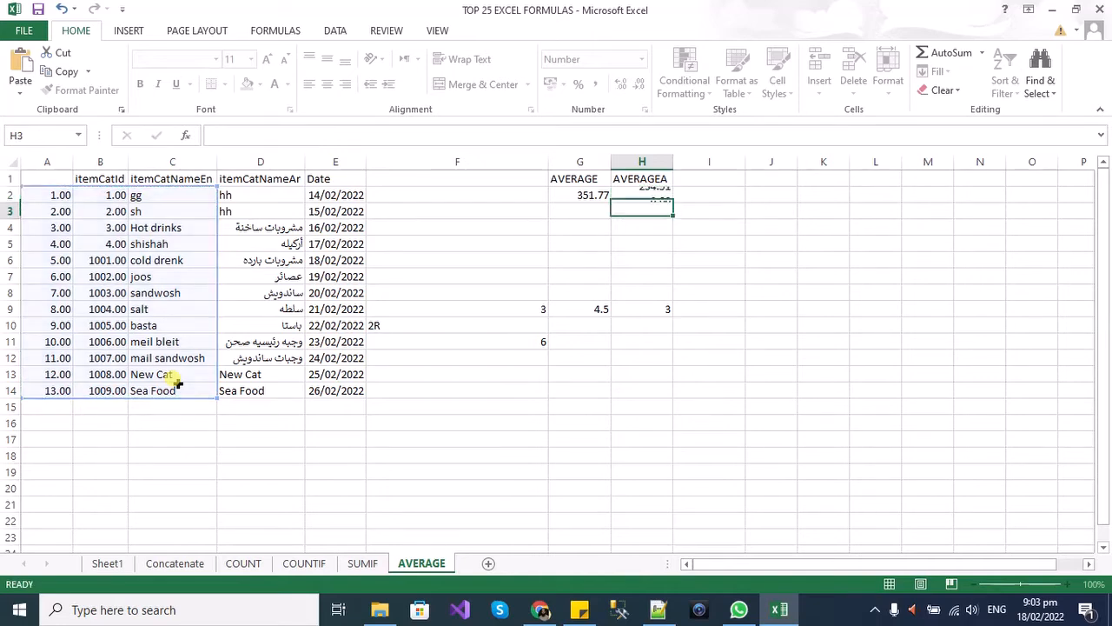
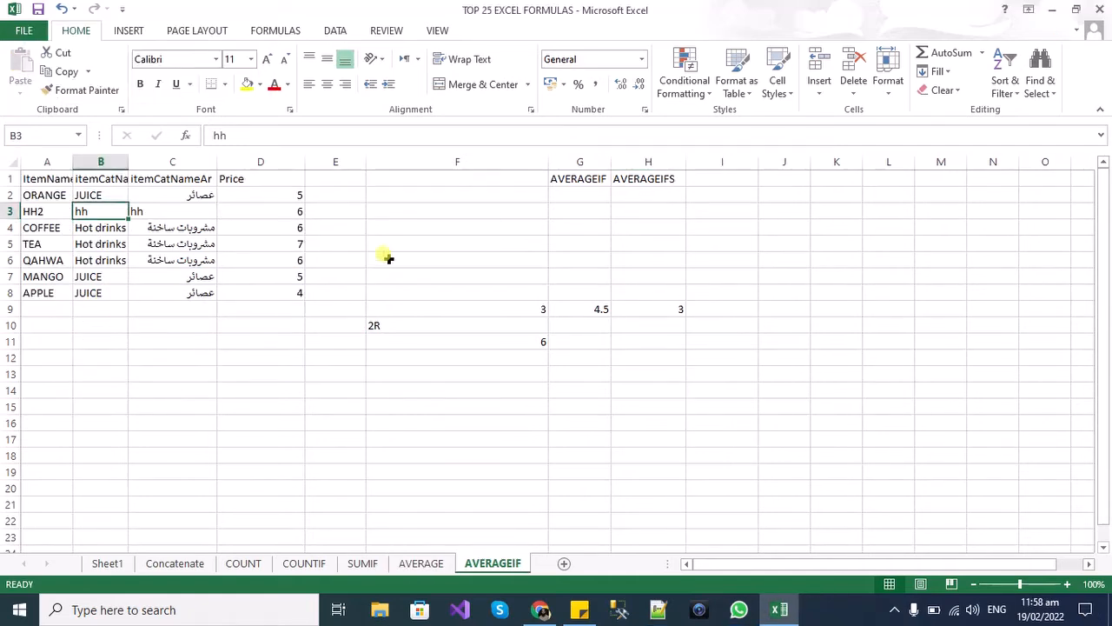
Enter an AVERAGEIF formula in G2 of the AVERAGEIF sheet with the prices D2:D8 as range and an empty "" criterion
click(575, 196)
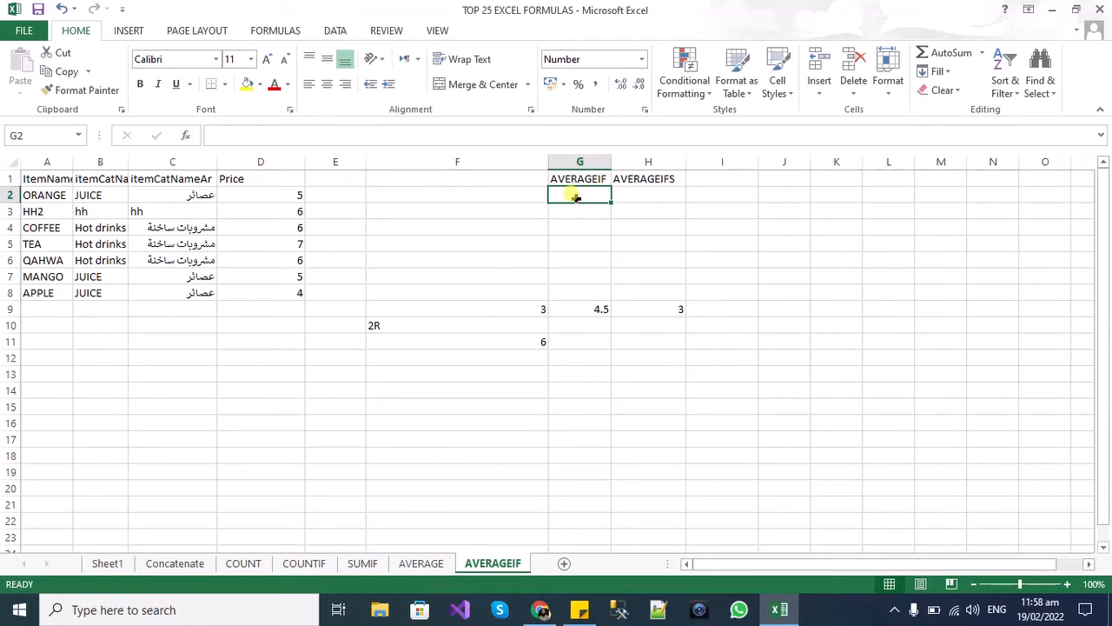
text(=)
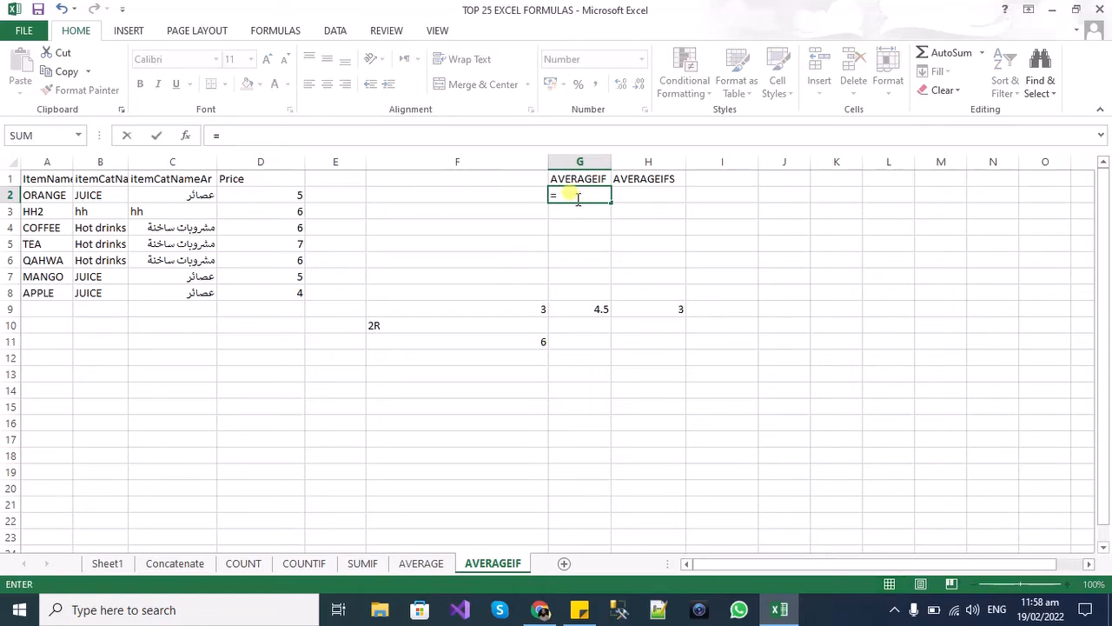
text(ave)
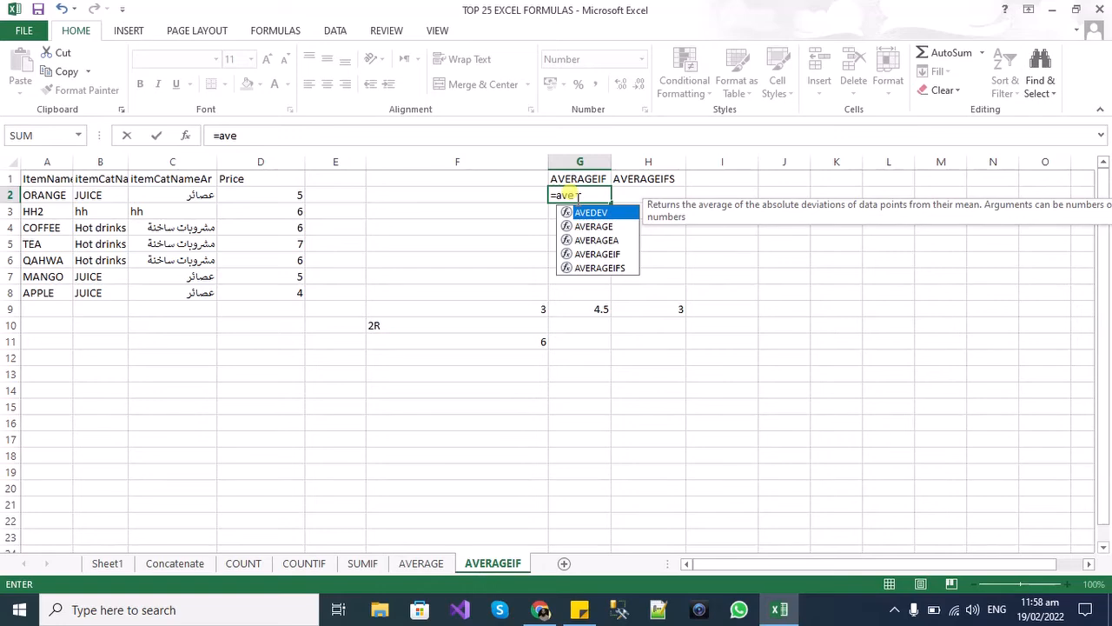
key(Down)
key(Down)
key(Down)
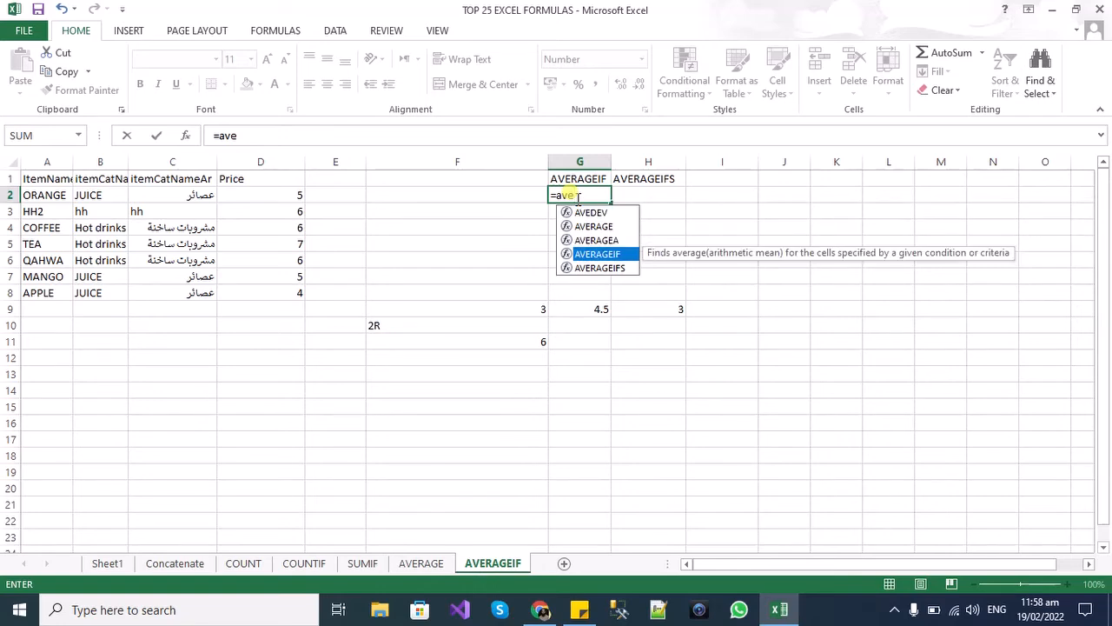
key(Tab)
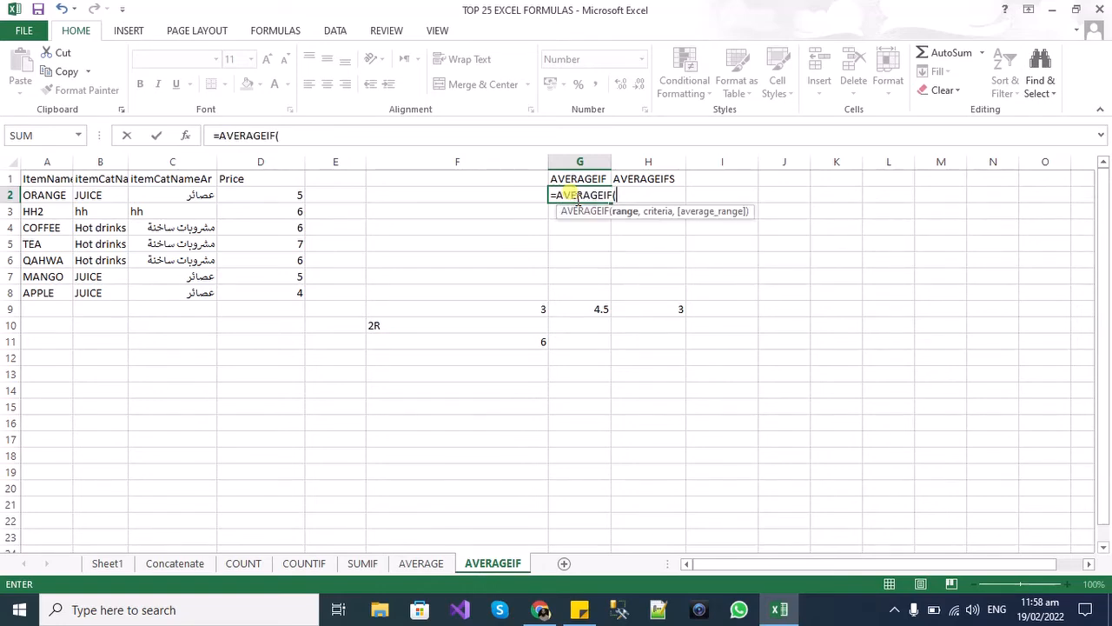
drag(285, 200, 287, 293)
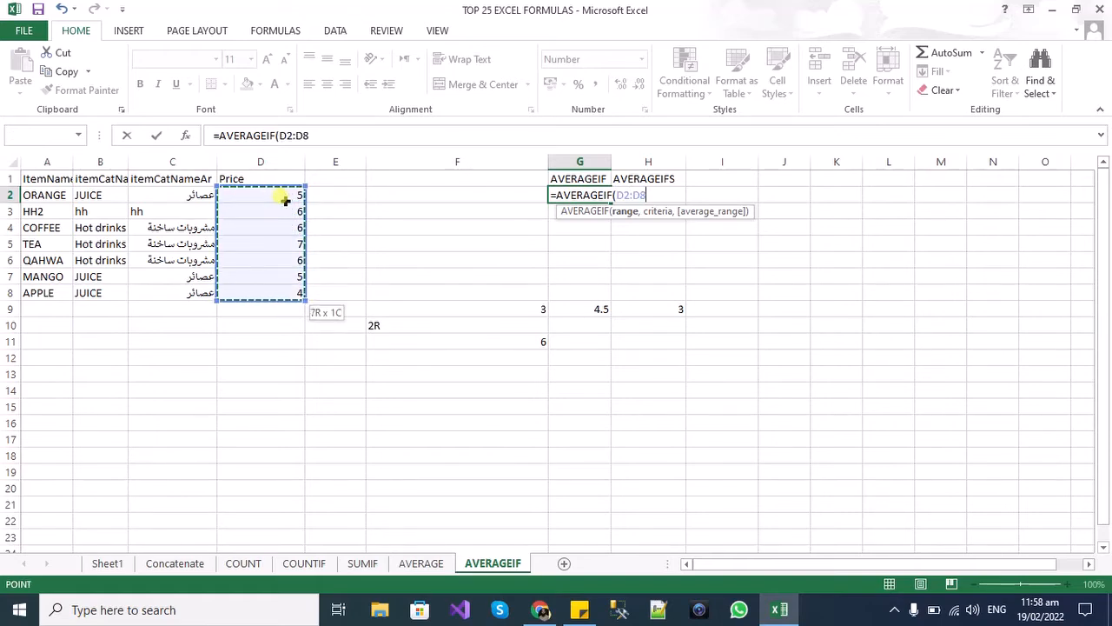
text(,)
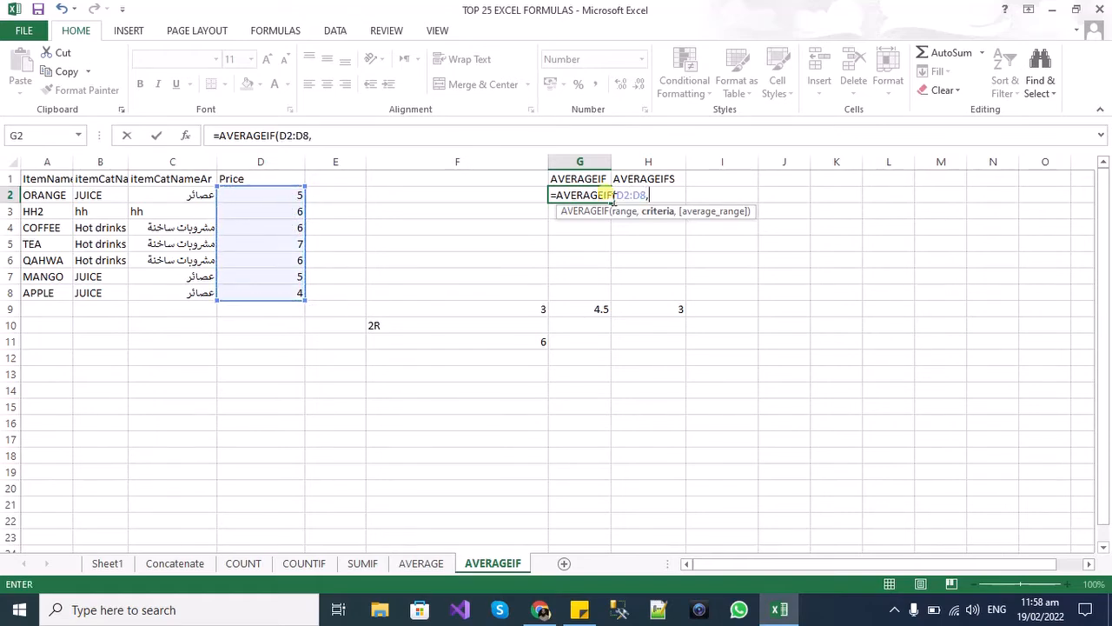
text("")
key(Left)
key(Right)
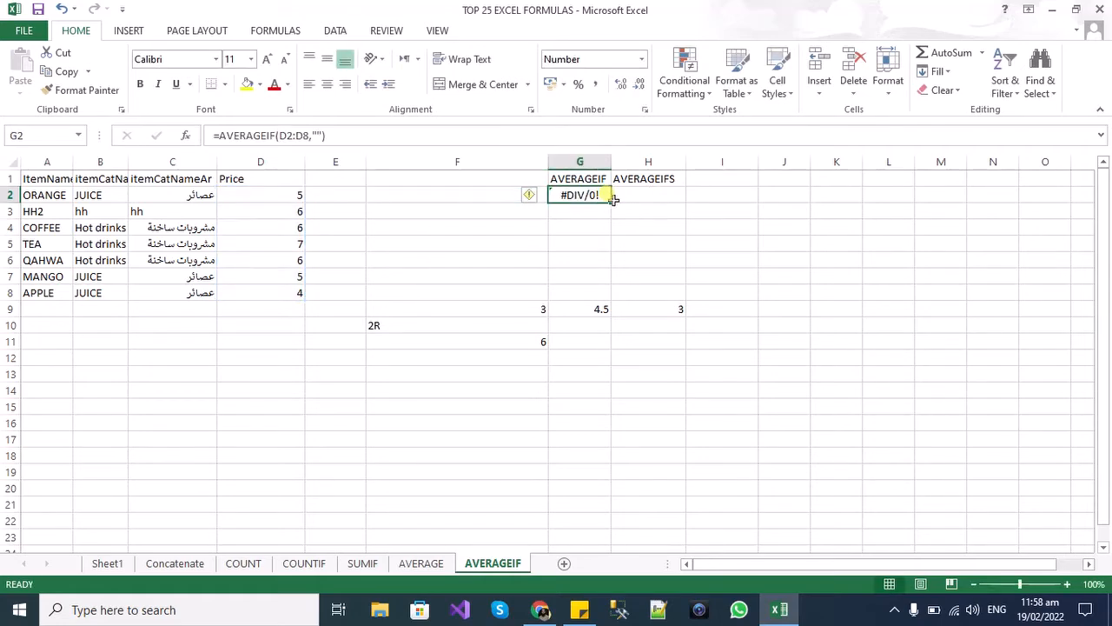
Complete the AVERAGEIF formula in G2 with the criterion ">4" and the average range D2:D8
key(F2)
key(Left)
key(Left)
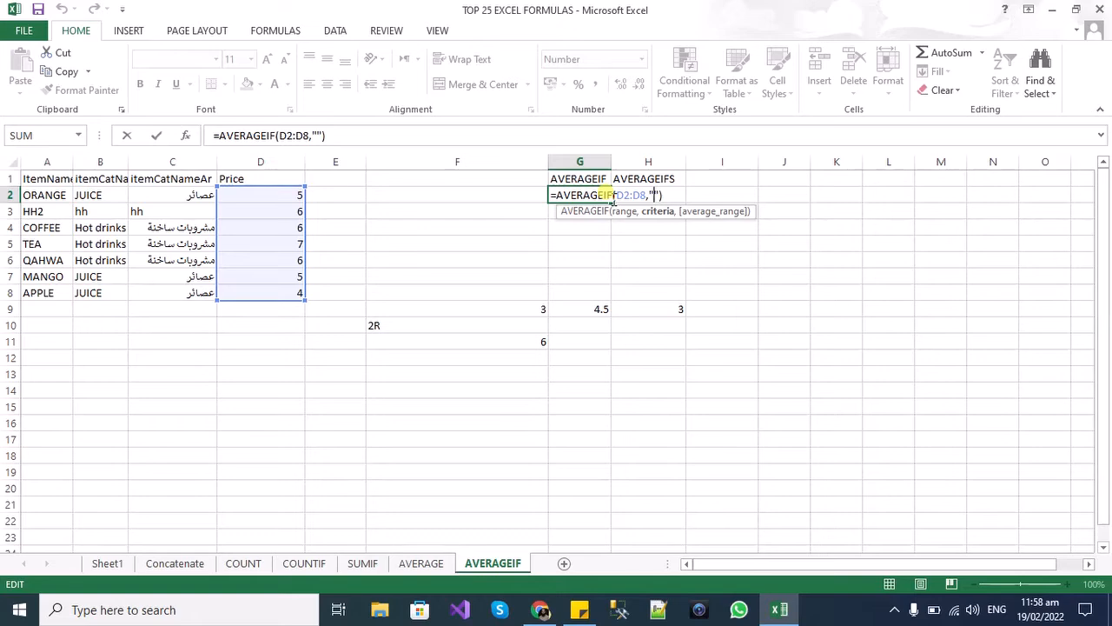
text(>4",)
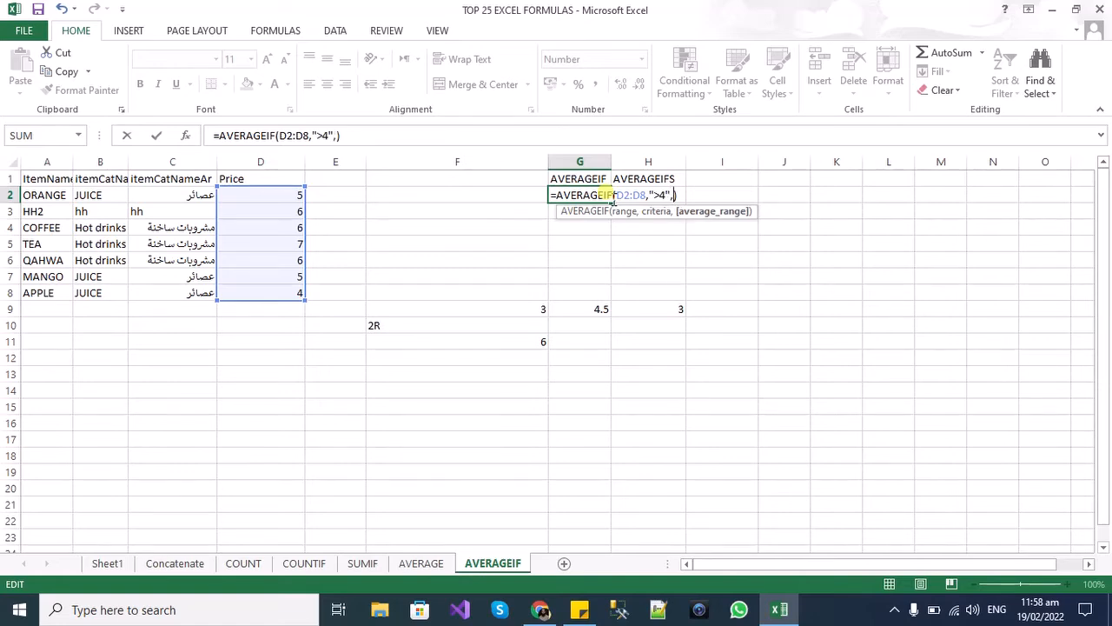
click(266, 204)
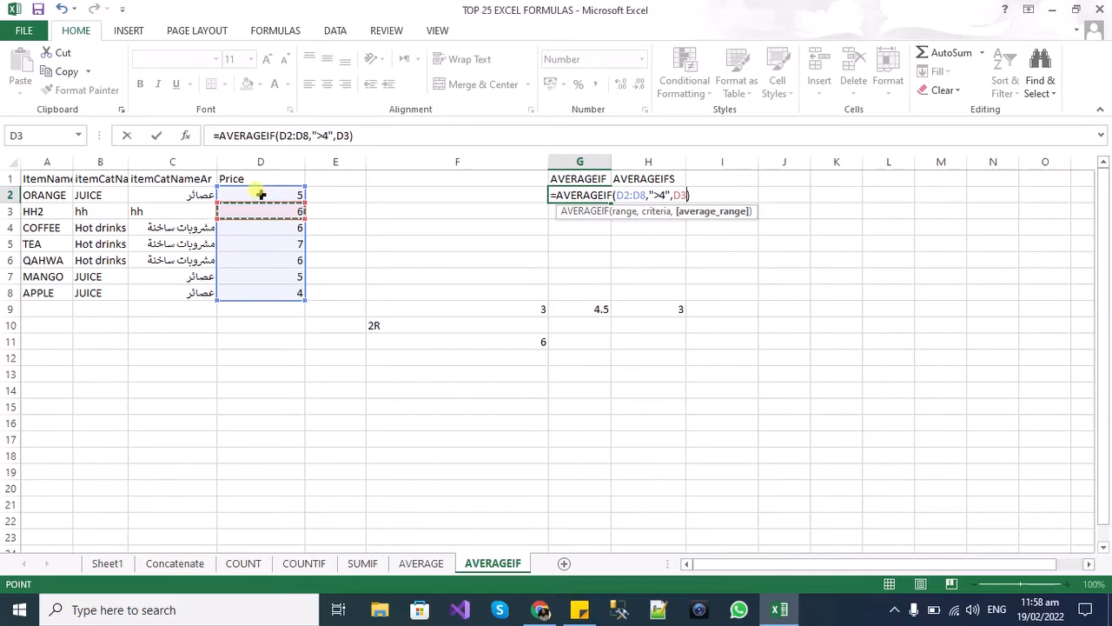
drag(261, 205, 260, 195)
key(ctrl+shift+Down)
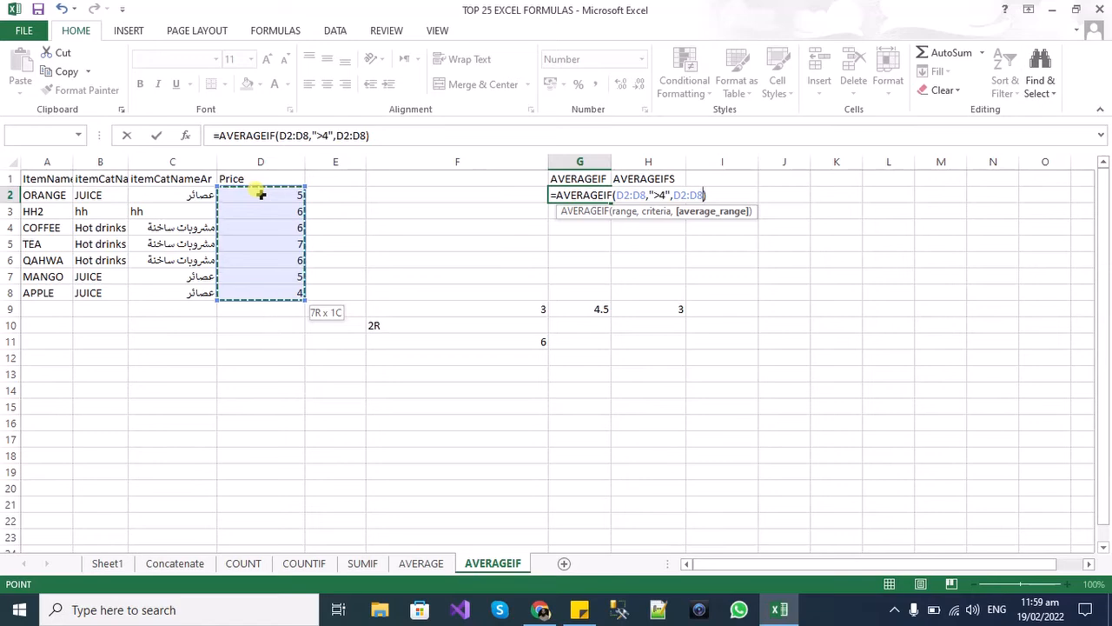
key(Return)
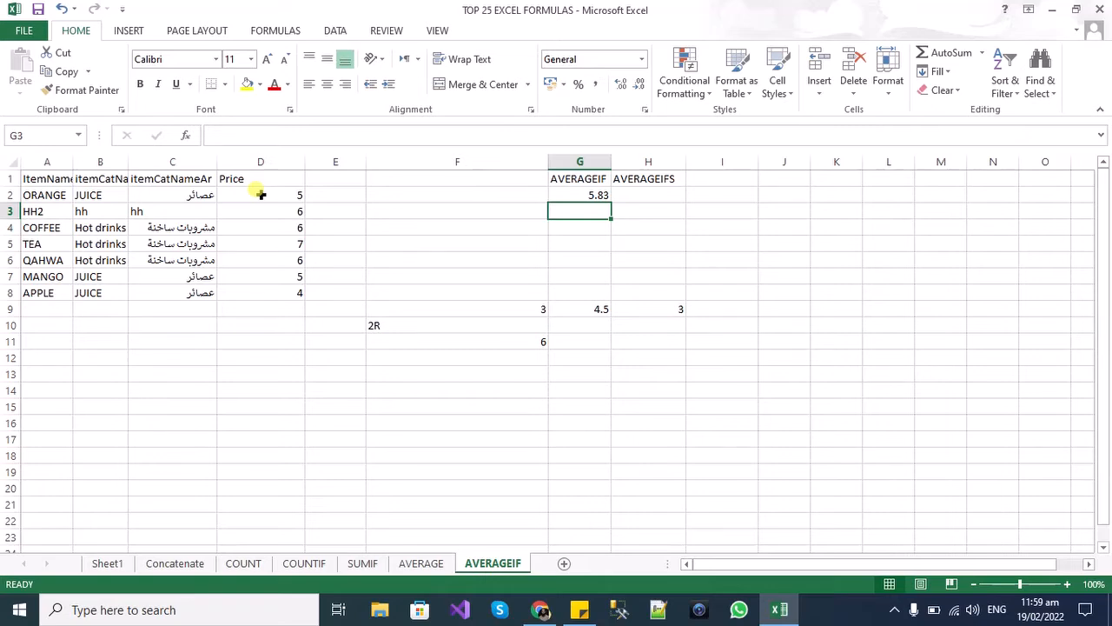
Extend the criteria range of the AVERAGEIF formula in G2 to C2:D8, keeping D2:D8 as the average range
key(Up)
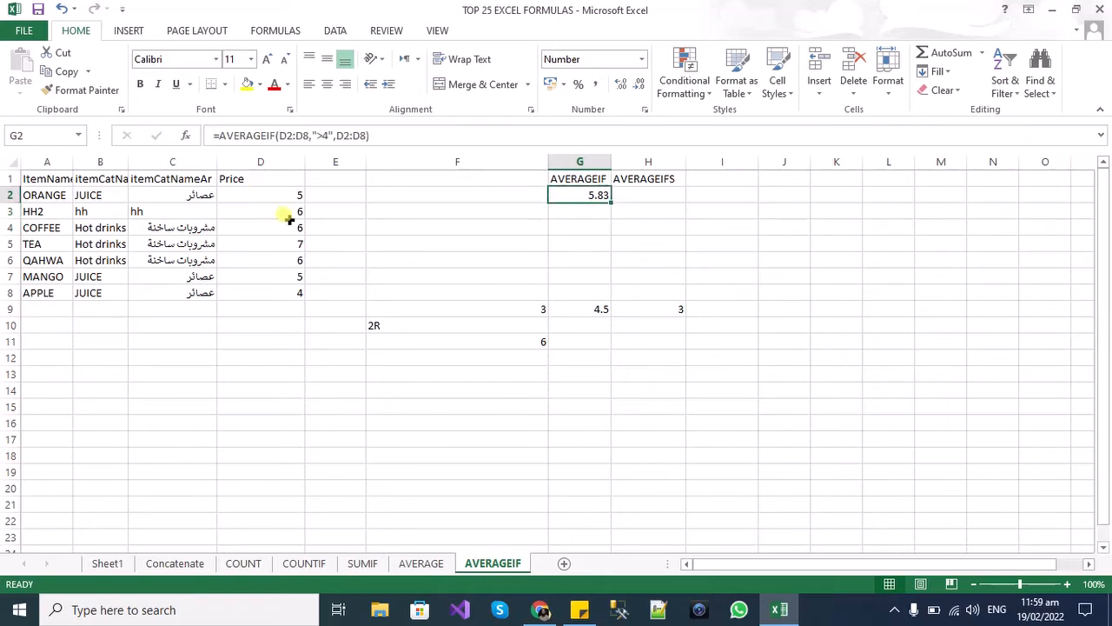
click(354, 138)
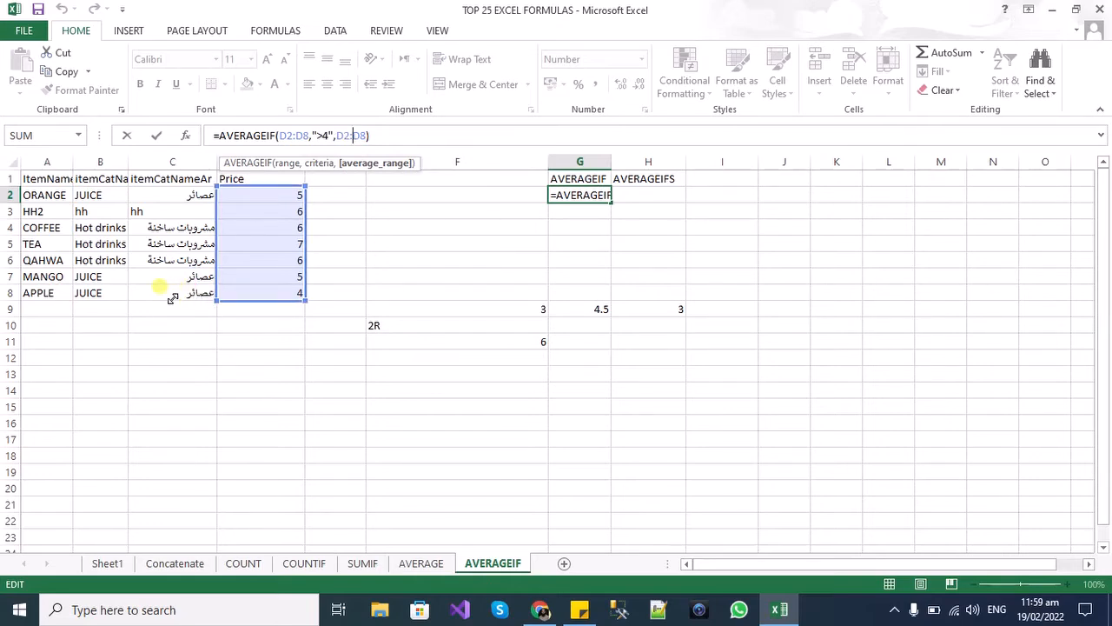
drag(215, 295, 161, 302)
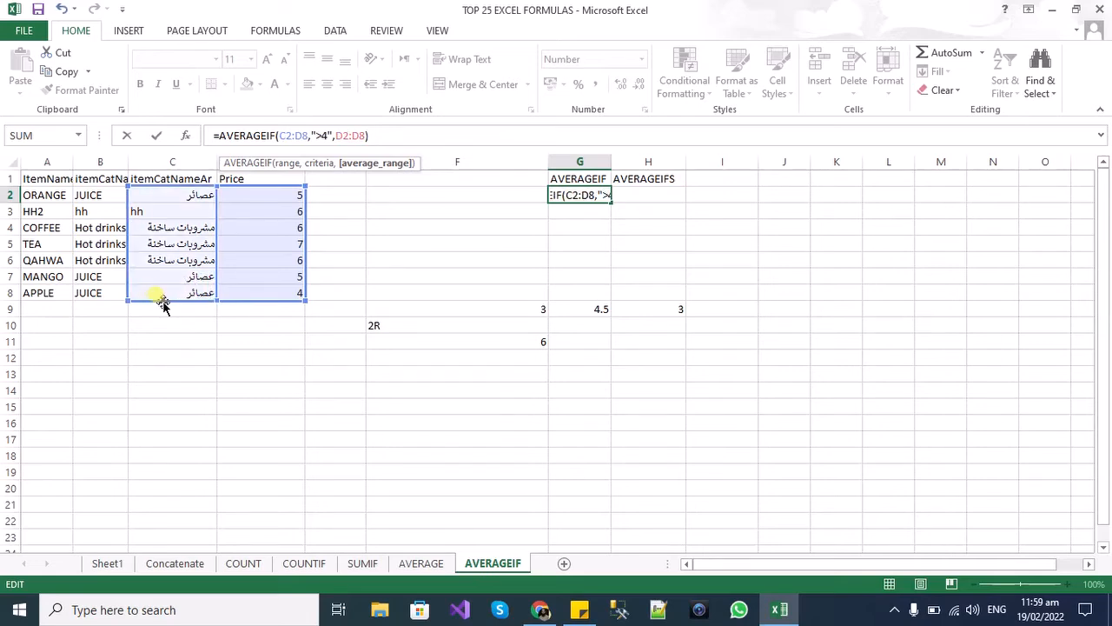
key(Return)
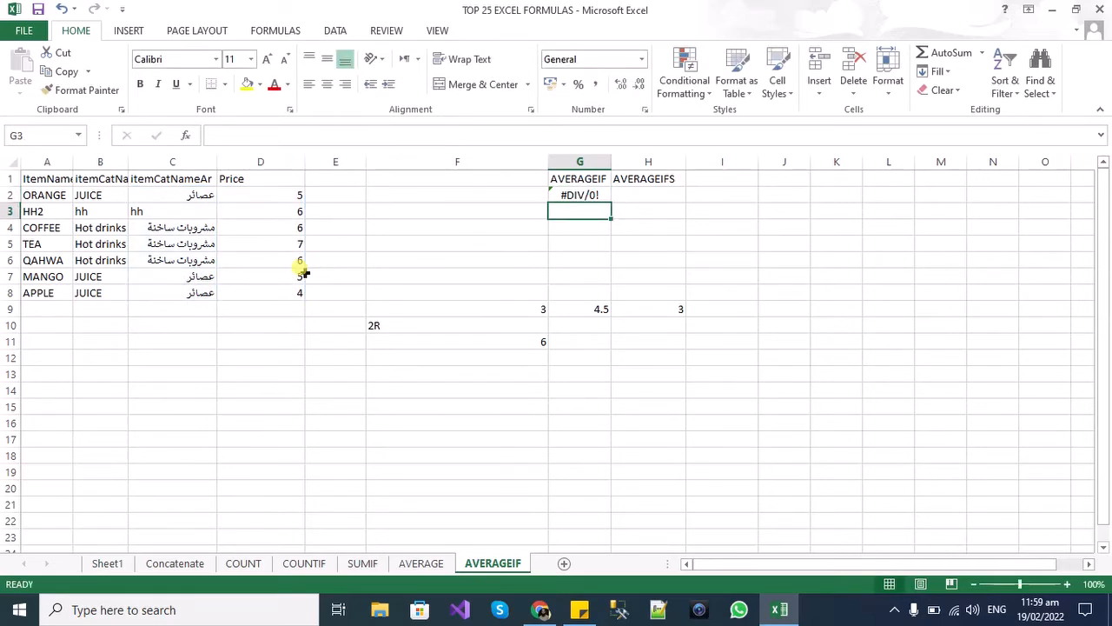
Change the criteria range in the G2 formula to C2:C8, making it =AVERAGEIF(C2:C8,">4",D2:D8)
click(574, 193)
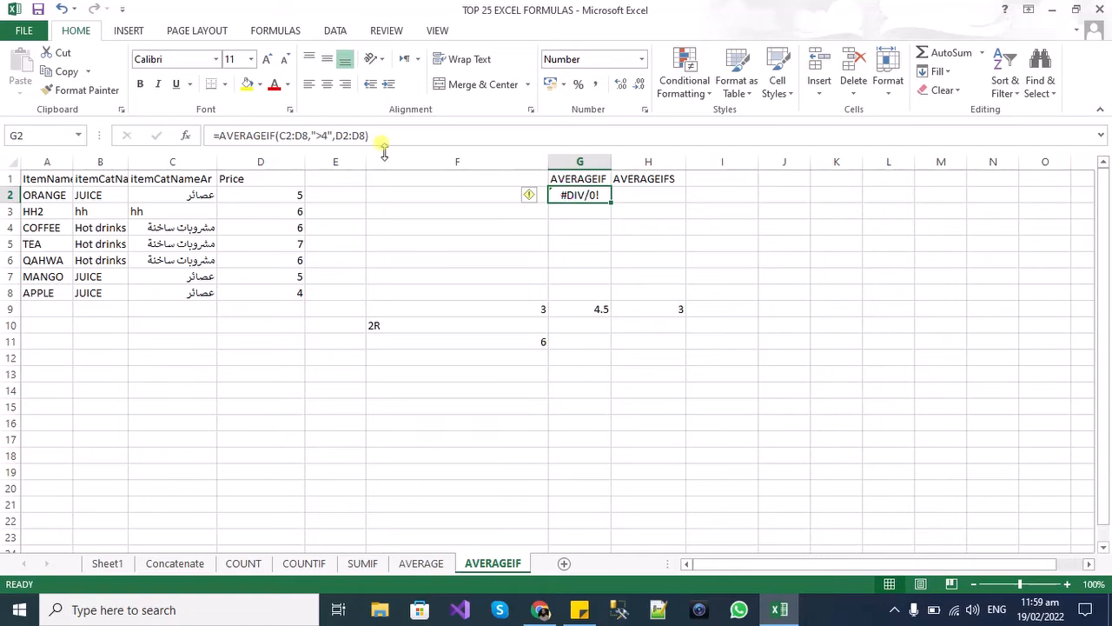
click(294, 137)
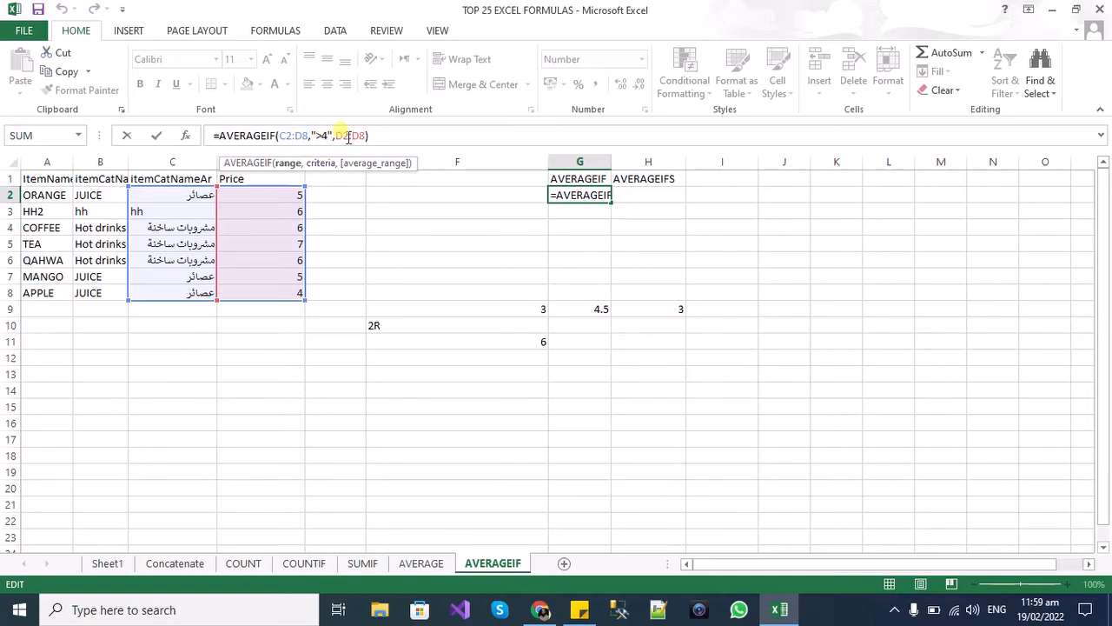
key(Right)
key(BackSpace)
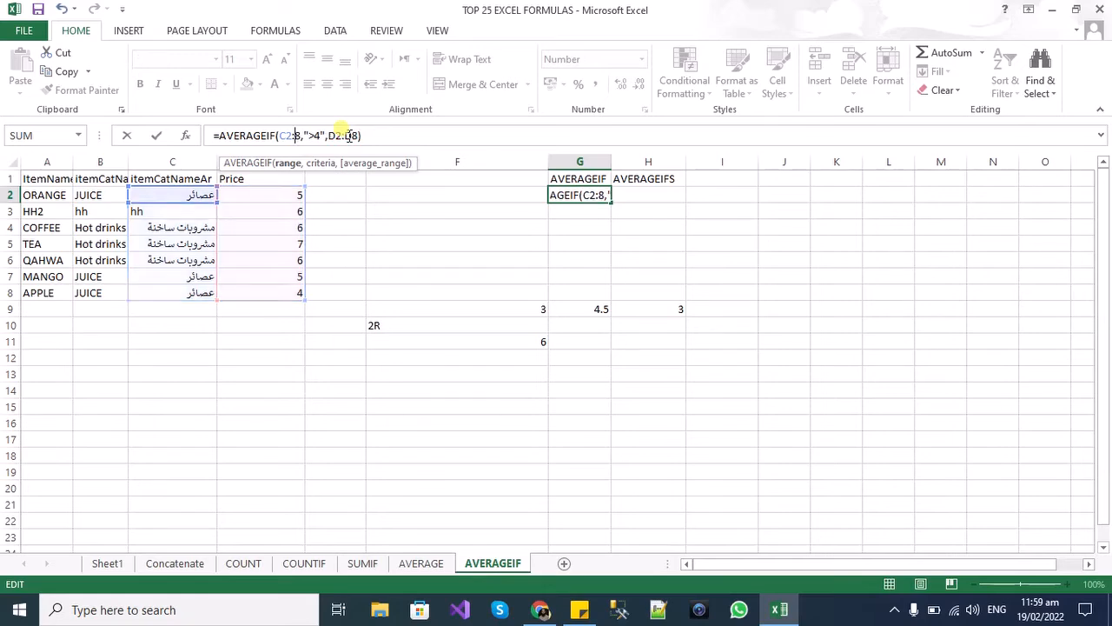
text(C)
key(Return)
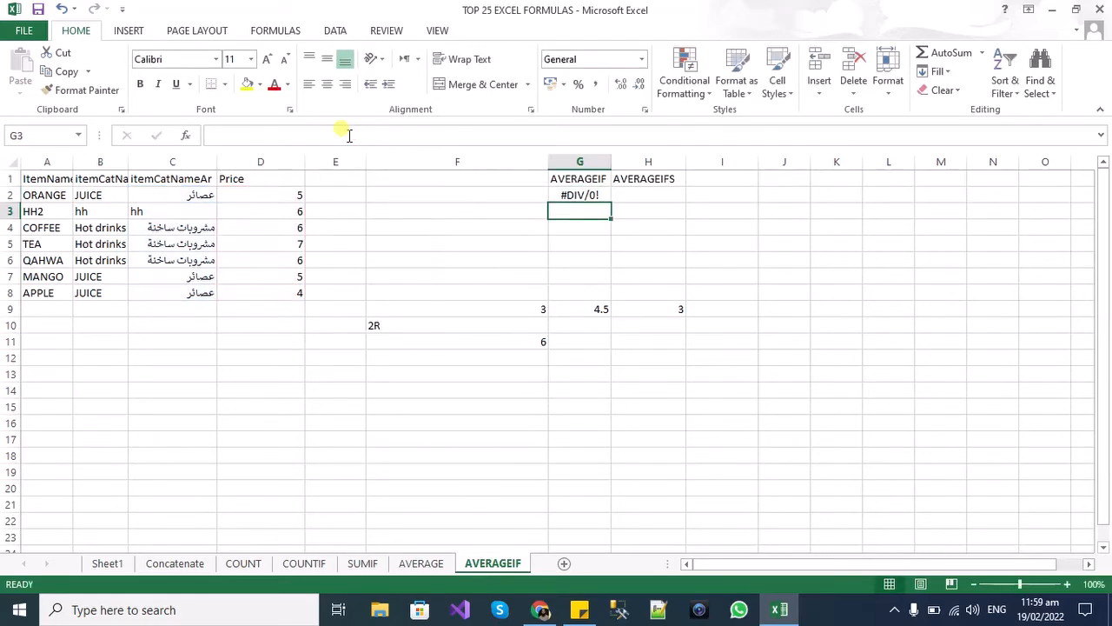
key(Up)
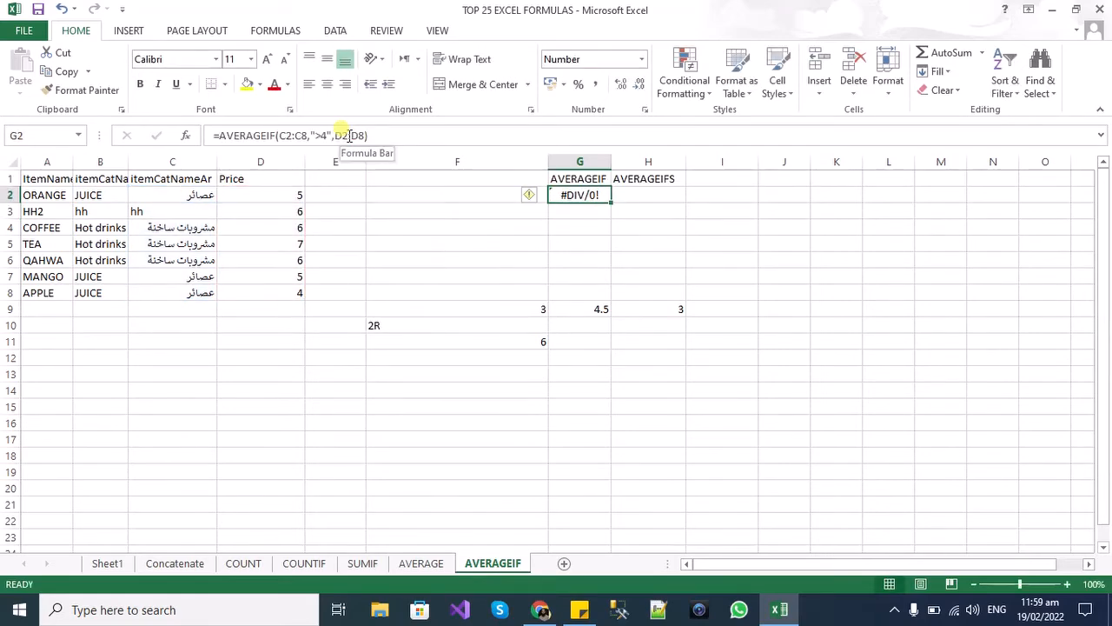
Change the criteria range of the AVERAGEIF formula in G2 to D2:D8, making it =AVERAGEIF(D2:D8,">4",D2:D8)
click(286, 136)
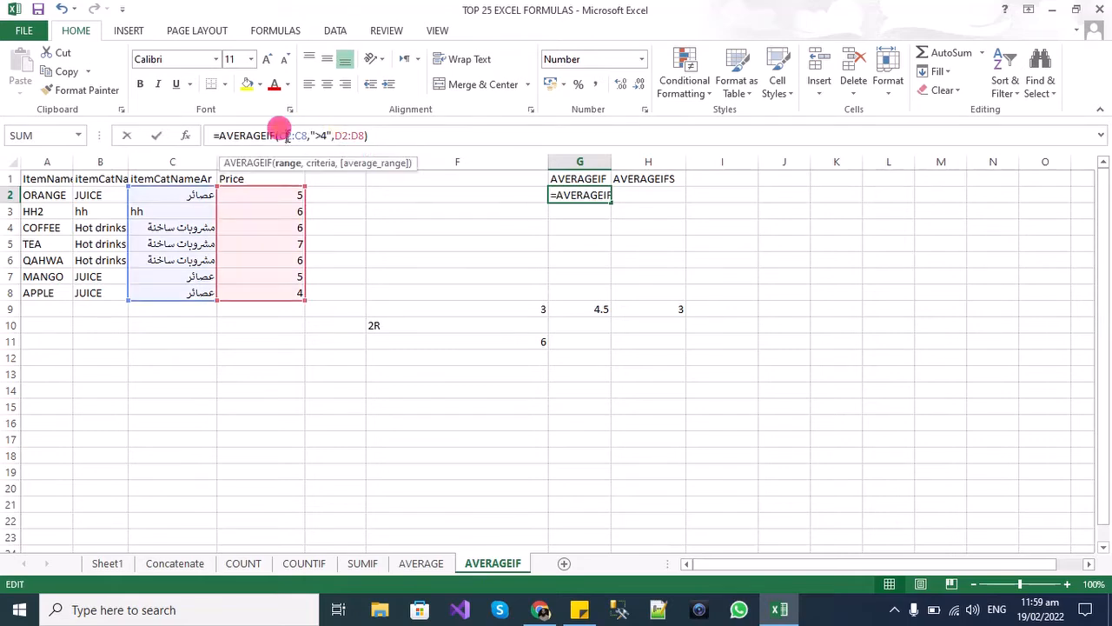
key(BackSpace)
text(D)
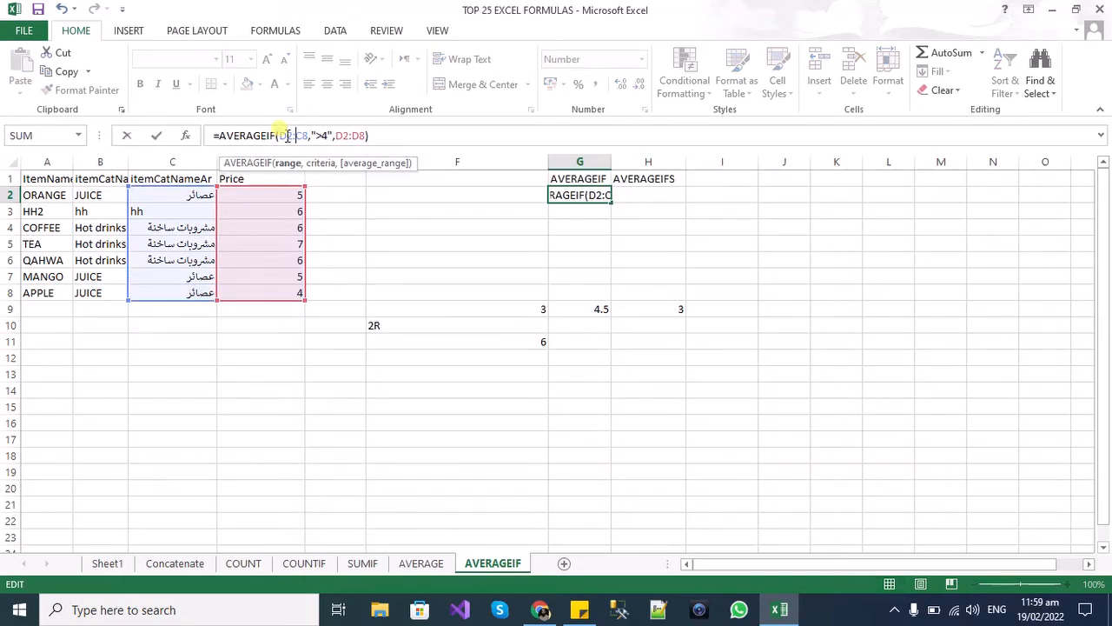
key(Delete)
text(D)
key(Return)
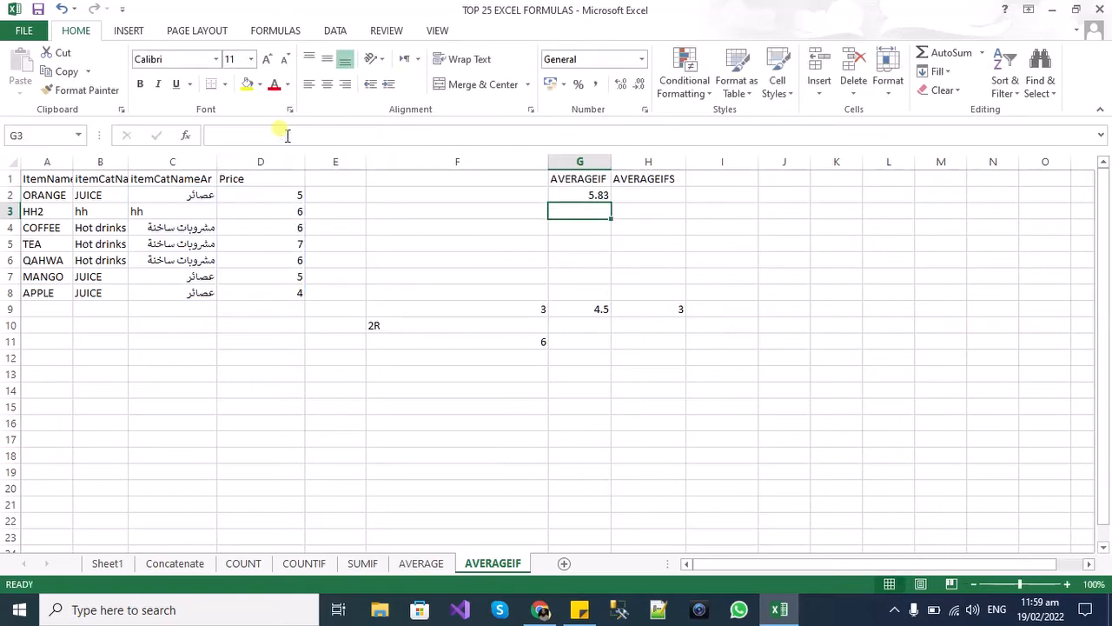
Try C2:D8 as the average range of the AVERAGEIF formula in G2
key(Up)
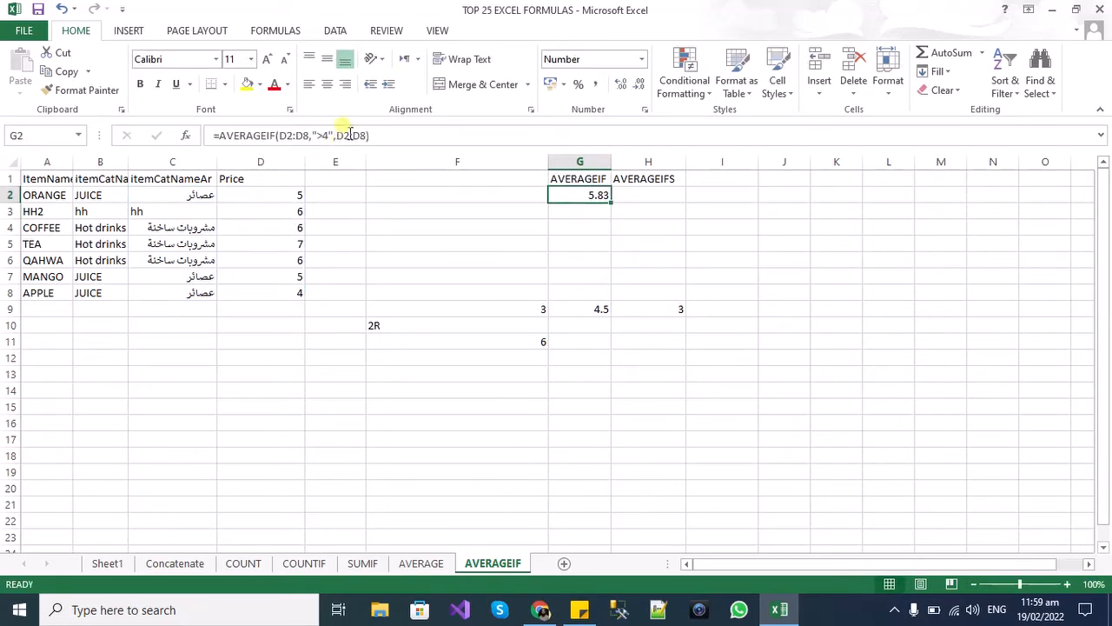
click(346, 134)
key(BackSpace)
text(C)
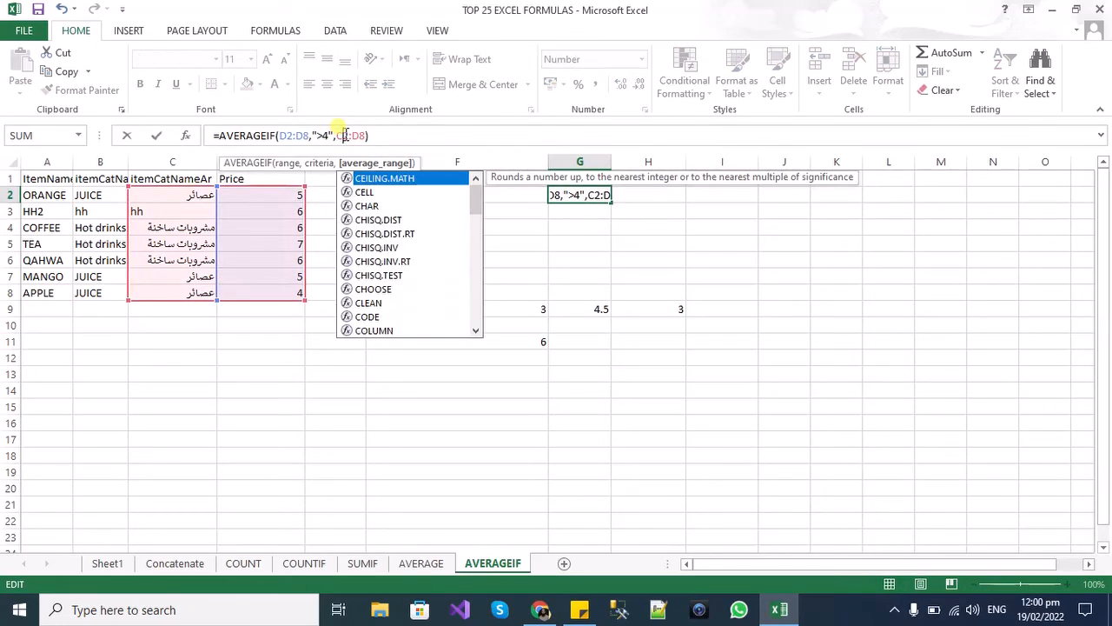
key(Return)
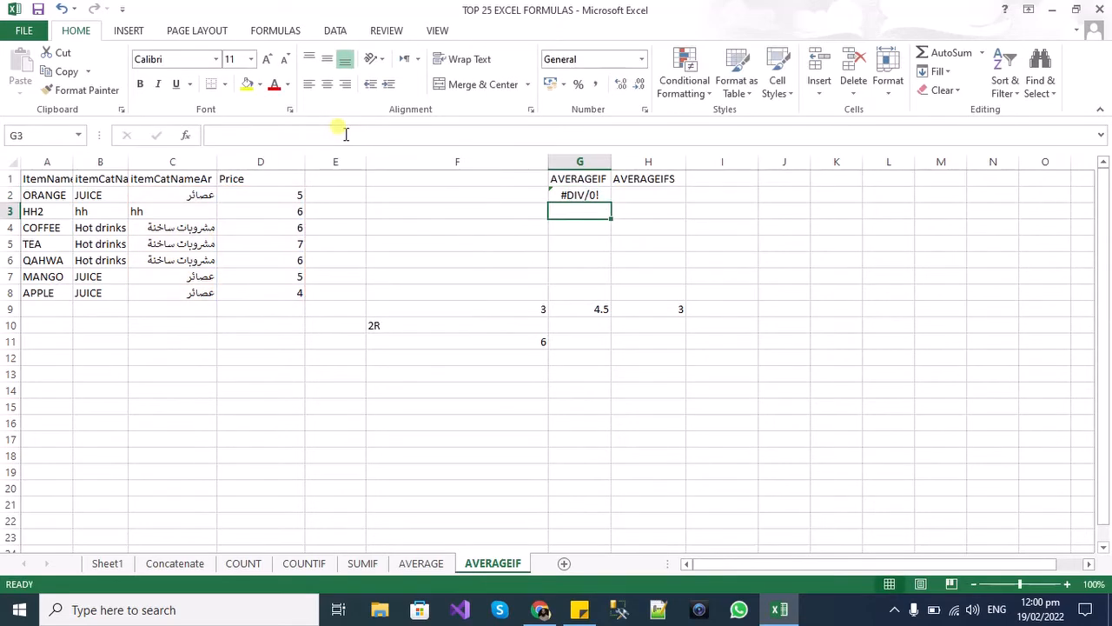
Restore the average range of the AVERAGEIF formula in G2 to D2:D8
key(Up)
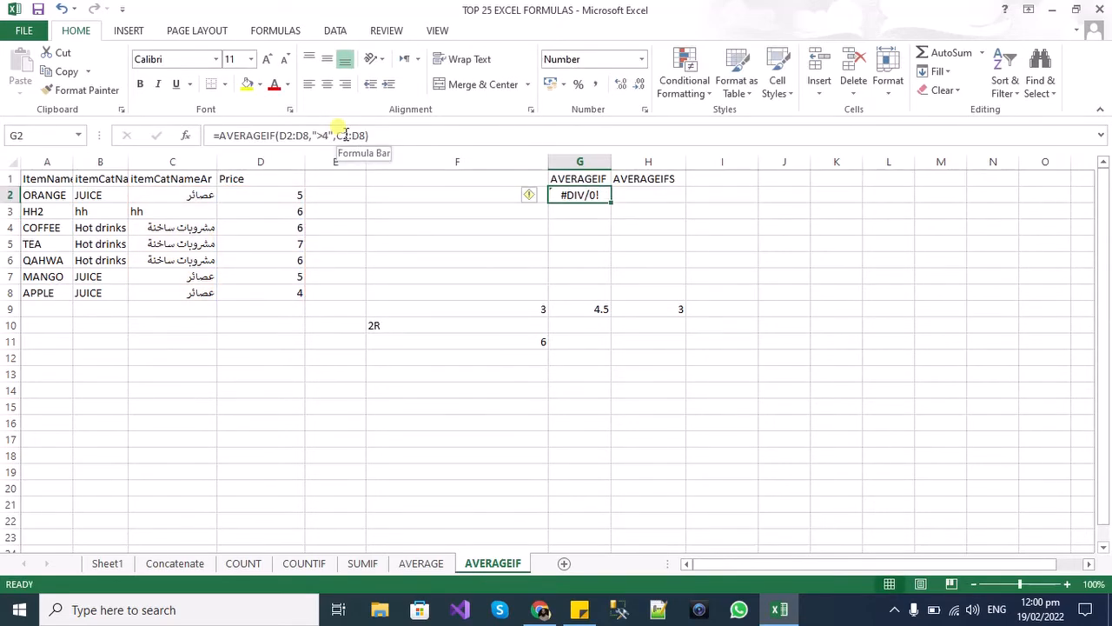
click(345, 135)
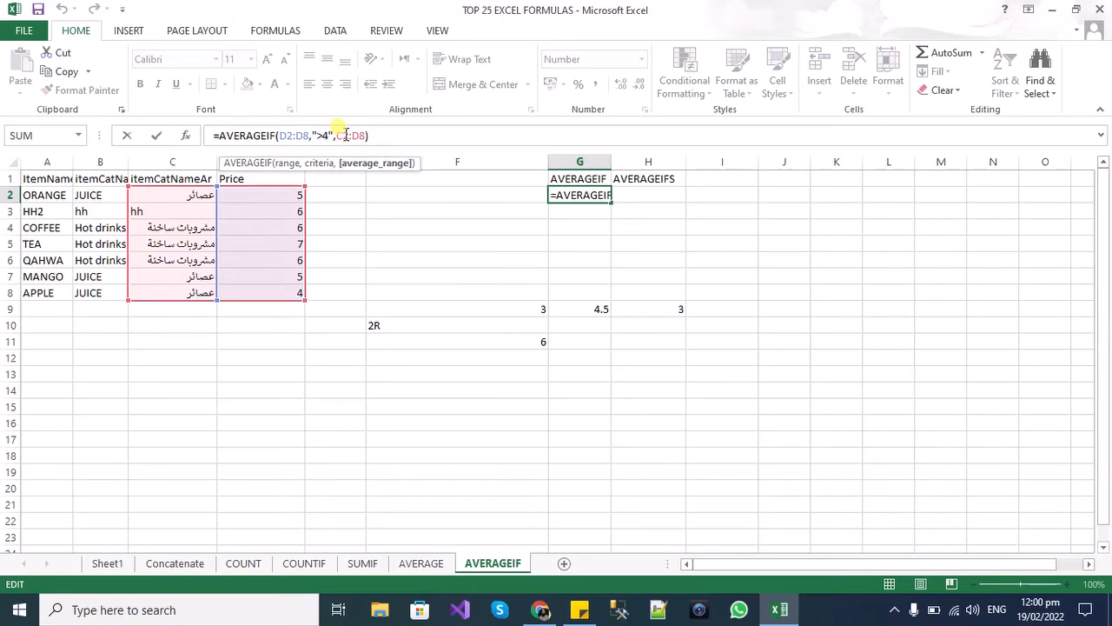
key(BackSpace)
text(D)
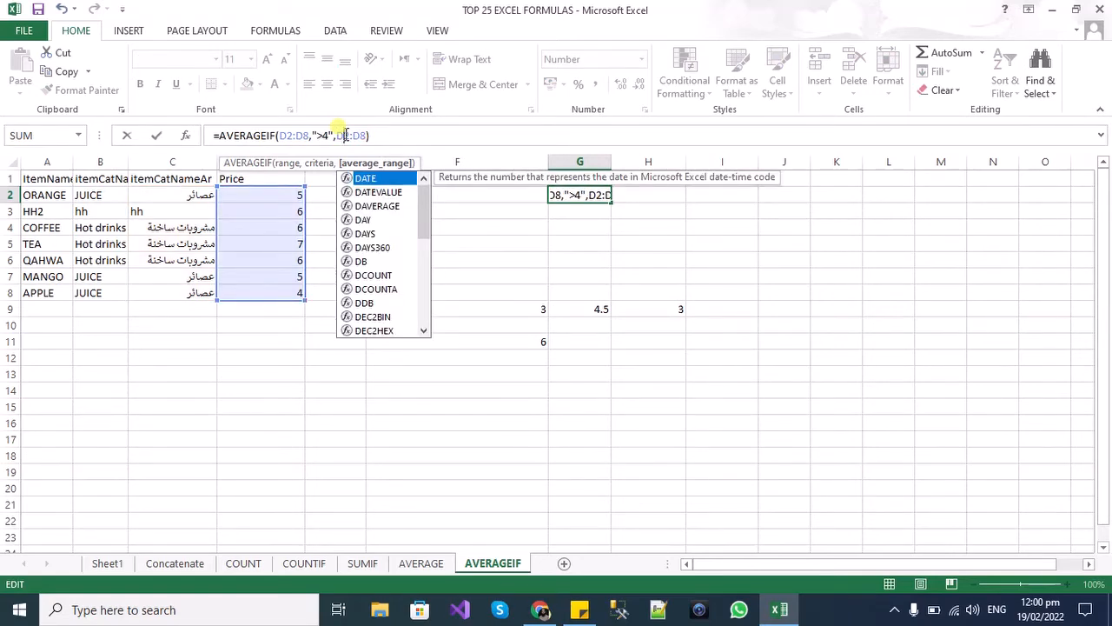
key(Return)
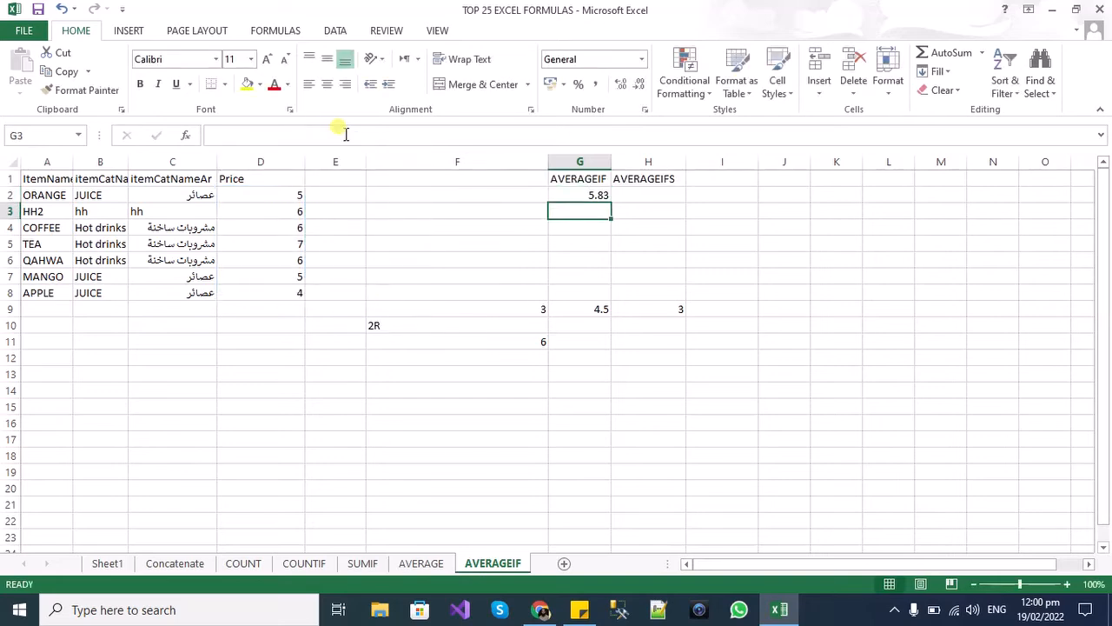
Begin an AVERAGEIFS formula in H2, under the AVERAGEIFS heading
key(Up)
key(Right)
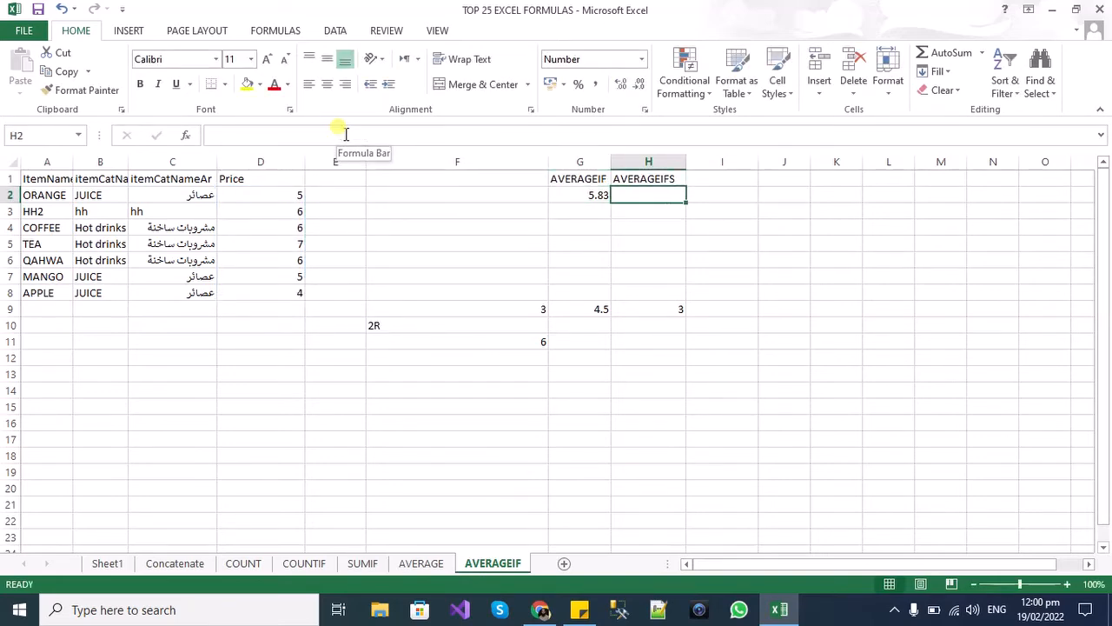
text(=)
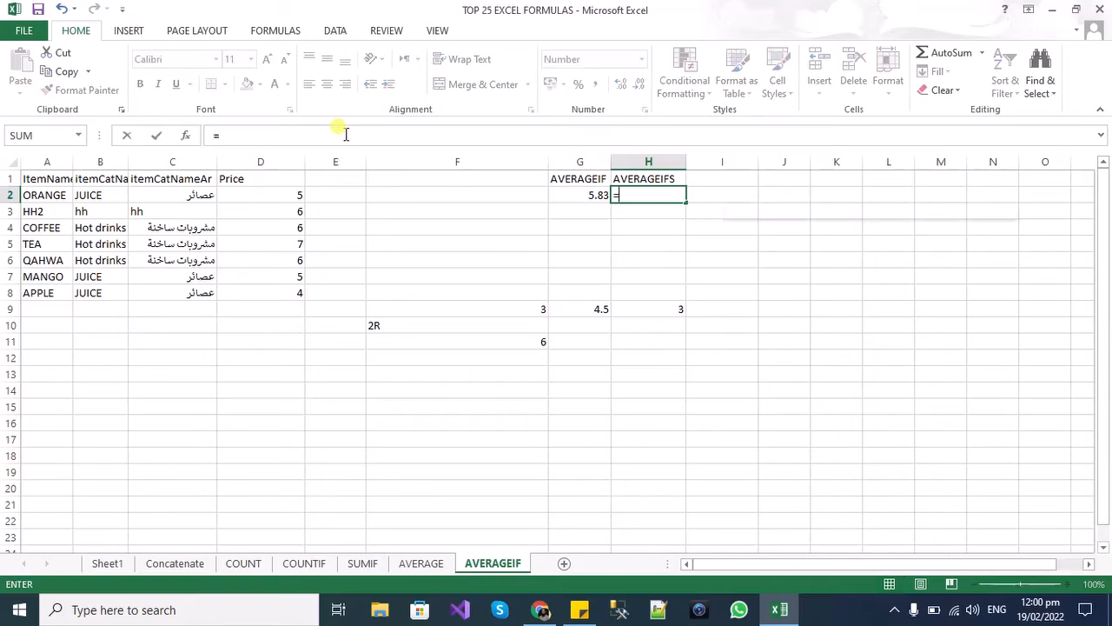
text(abe)
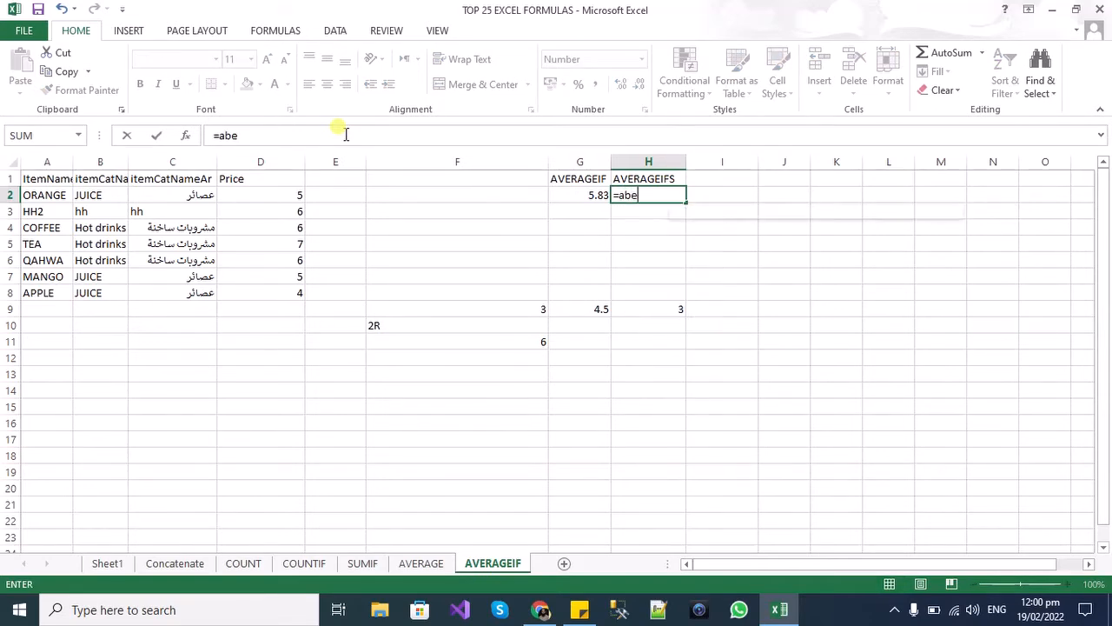
key(BackSpace)
key(BackSpace)
text(ve)
key(Down)
key(Down)
key(Down)
key(Down)
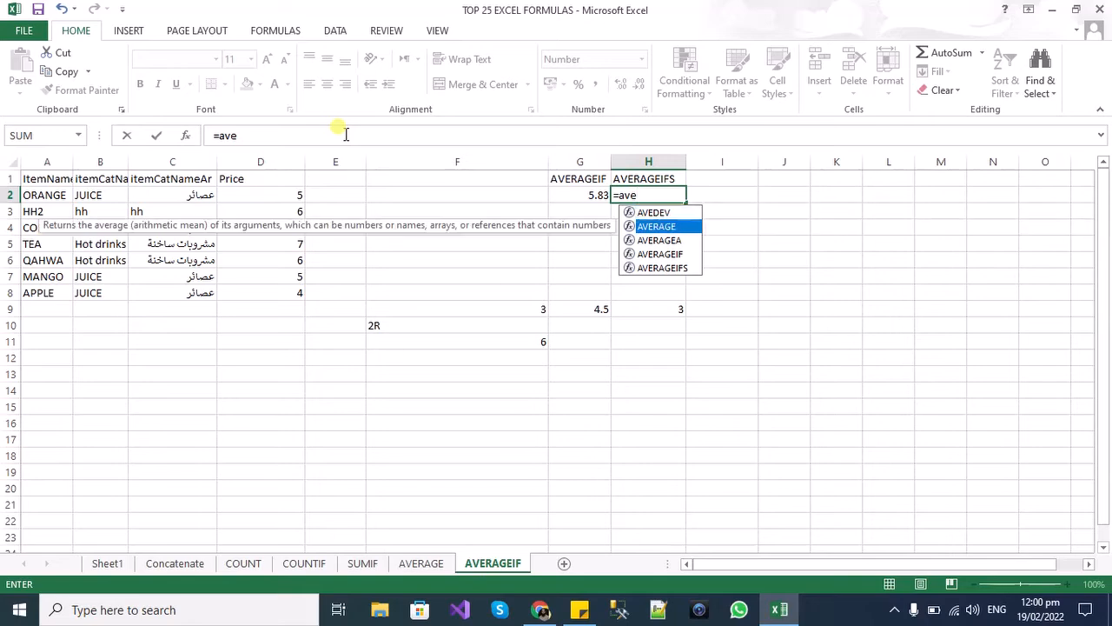
key(Tab)
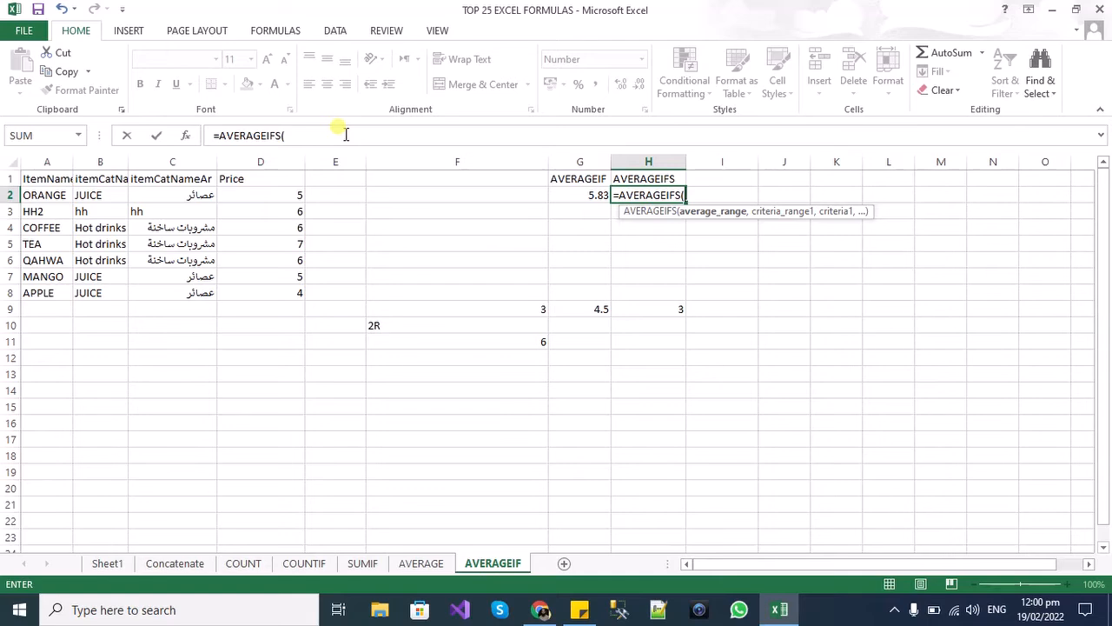
Complete the AVERAGEIFS formula in H2 with average range D2:D8, criteria range B2:B8 and the criterion "hh"
drag(286, 196, 293, 286)
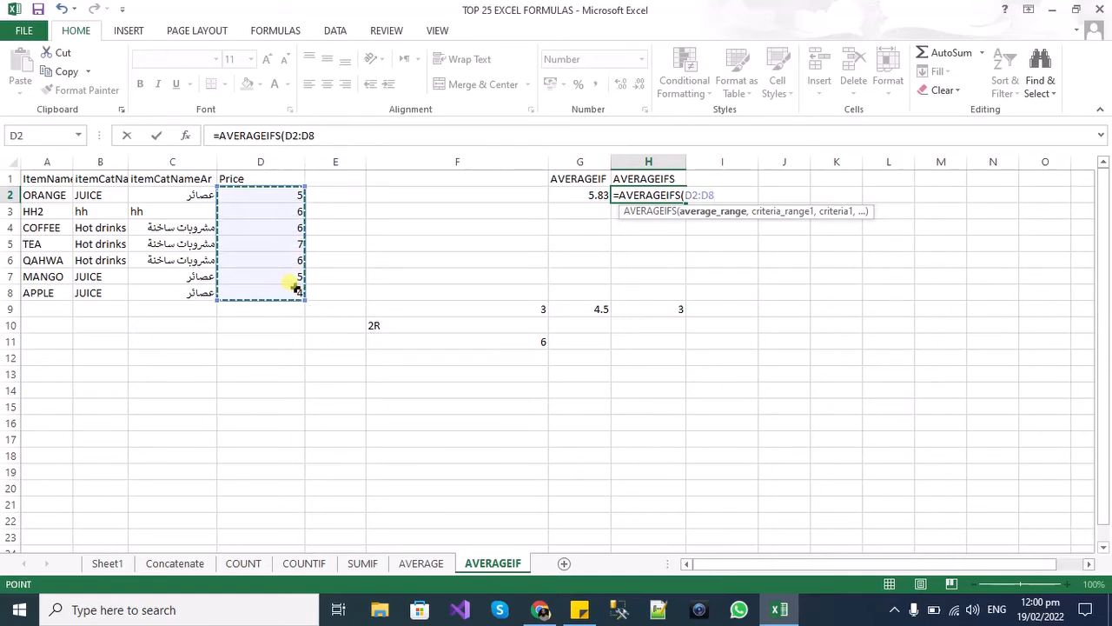
text(,)
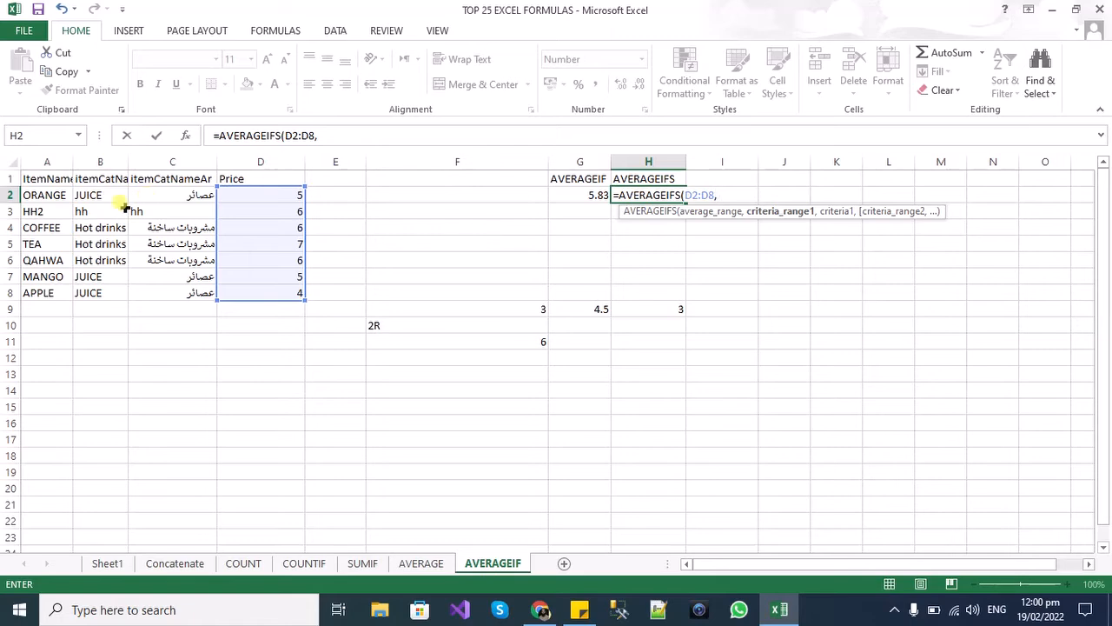
drag(87, 196, 91, 294)
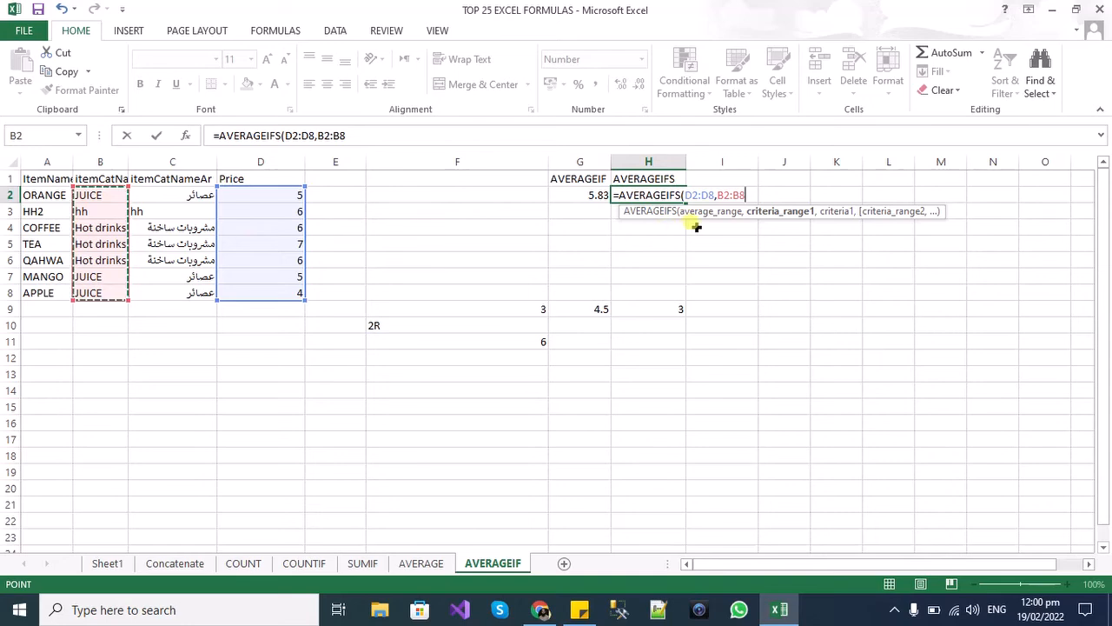
text(,)
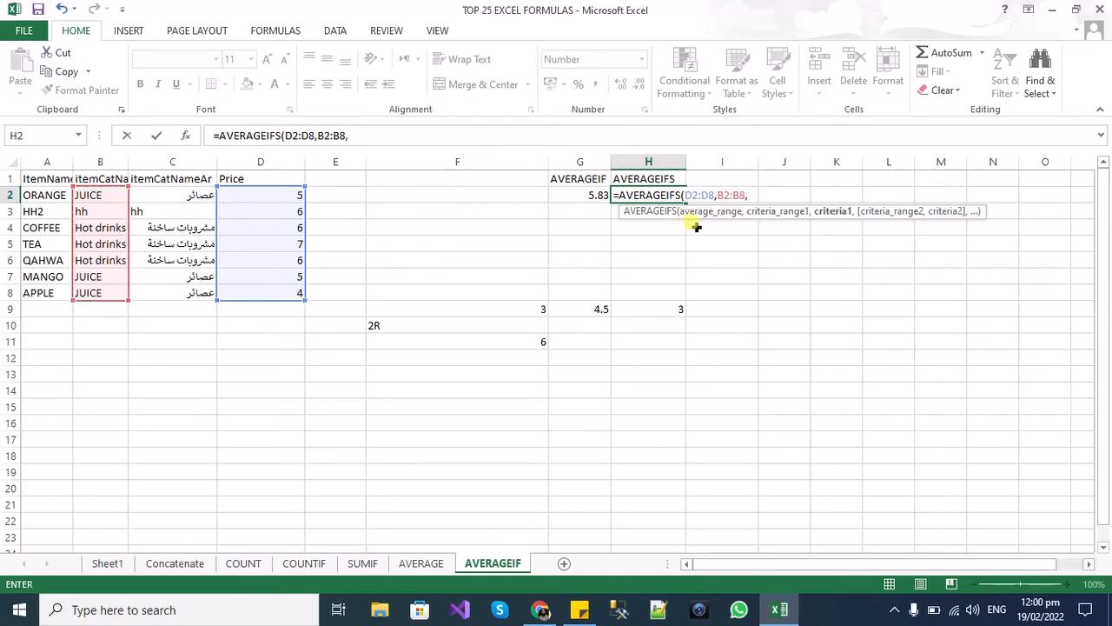
text("")
key(Left)
key(Right)
key(F2)
key(Left)
key(Left)
text(hh)
key(Return)
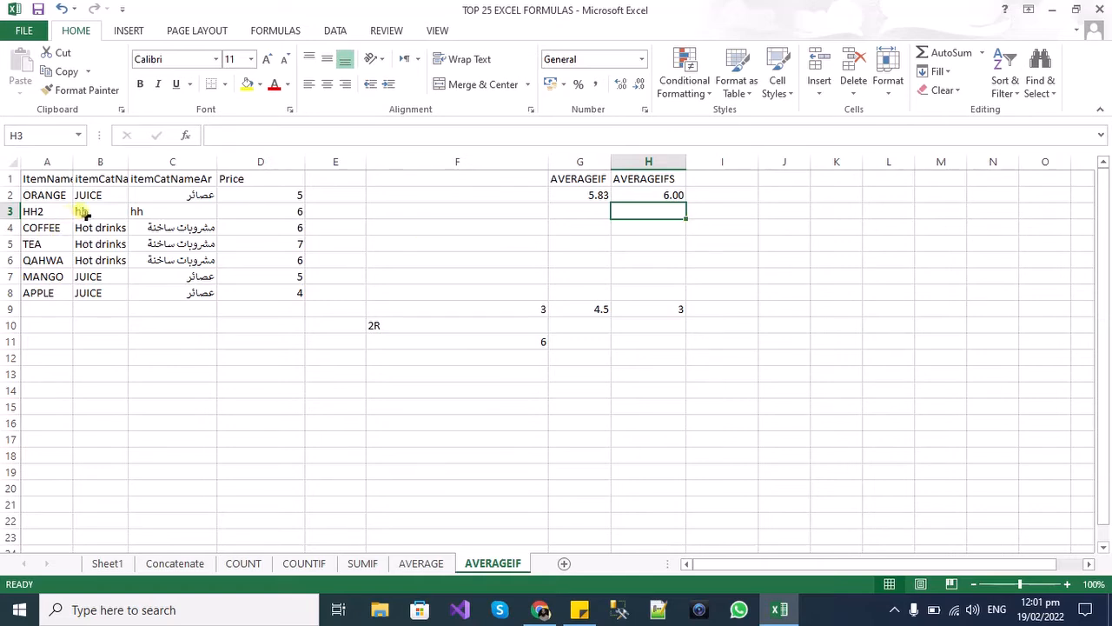
Copy the full AVERAGEIFS formula text from H2 into H3, keeping its cell references unchanged
drag(84, 213, 191, 211)
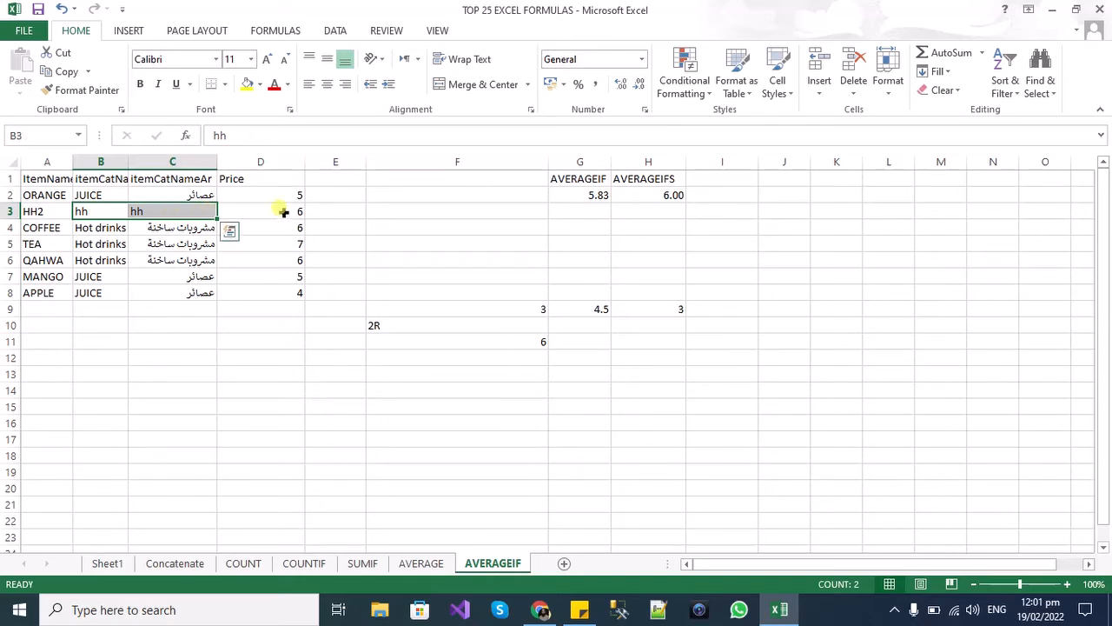
click(658, 198)
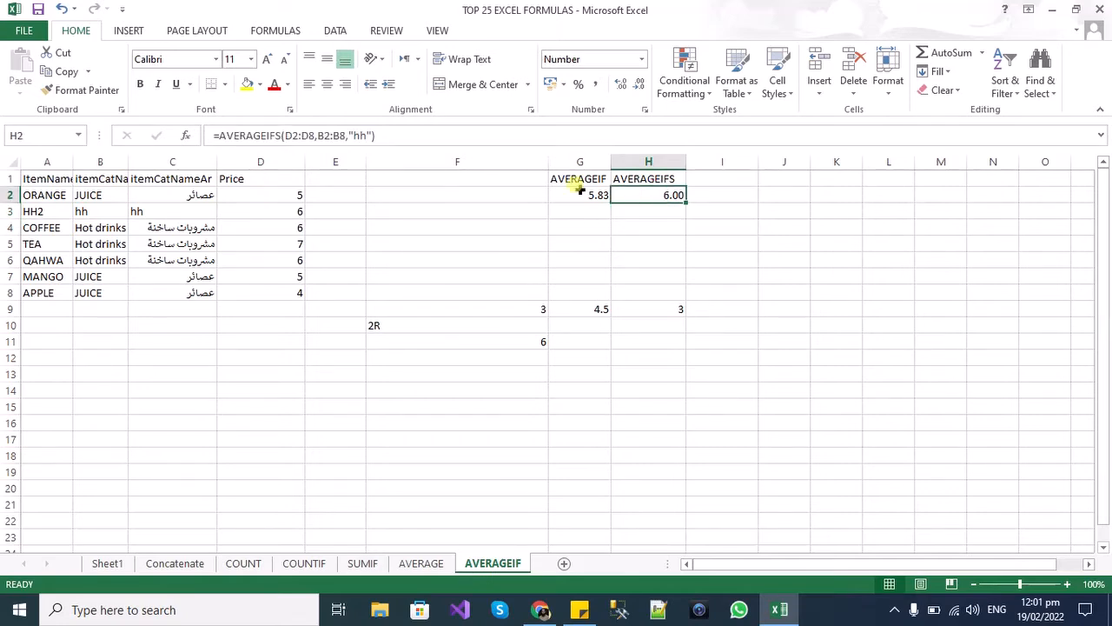
drag(372, 137, 214, 140)
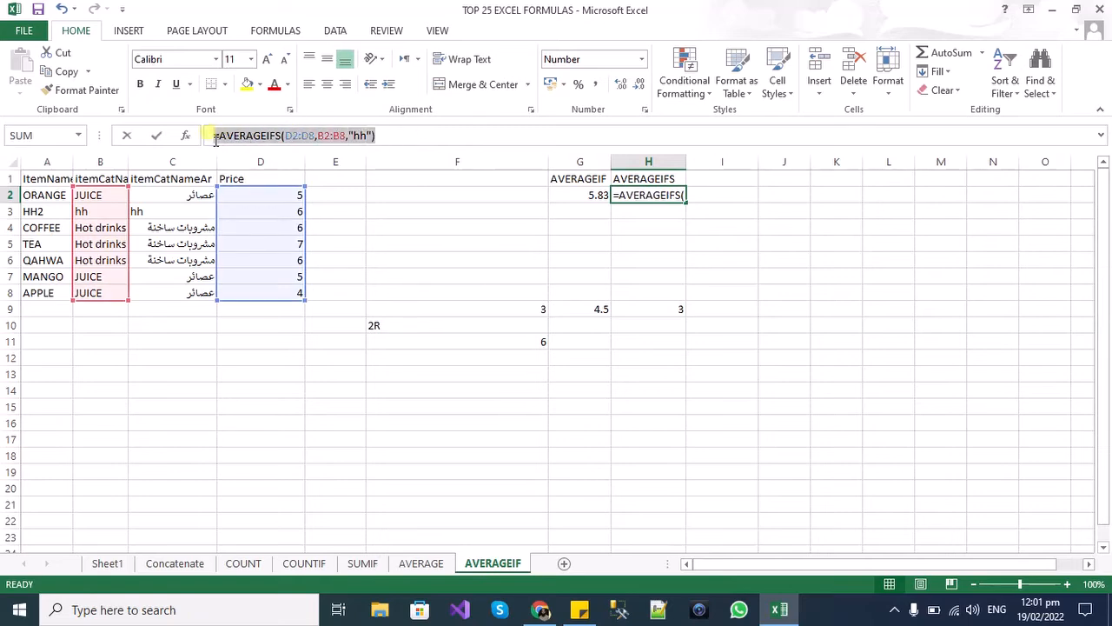
key(ctrl+c)
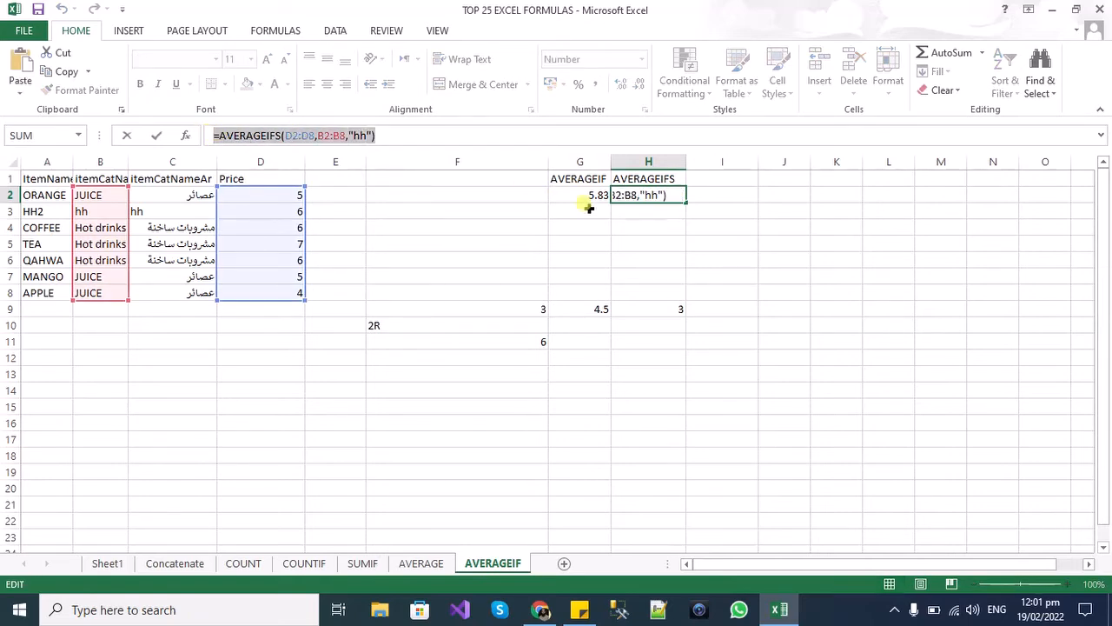
text(=)
click(643, 212)
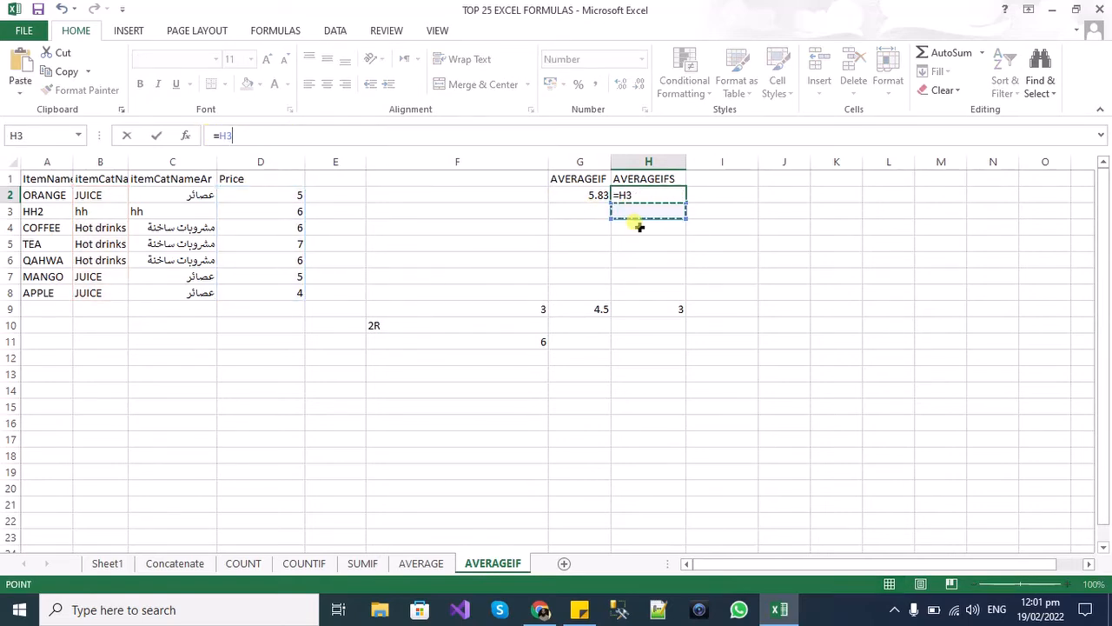
key(Escape)
click(637, 216)
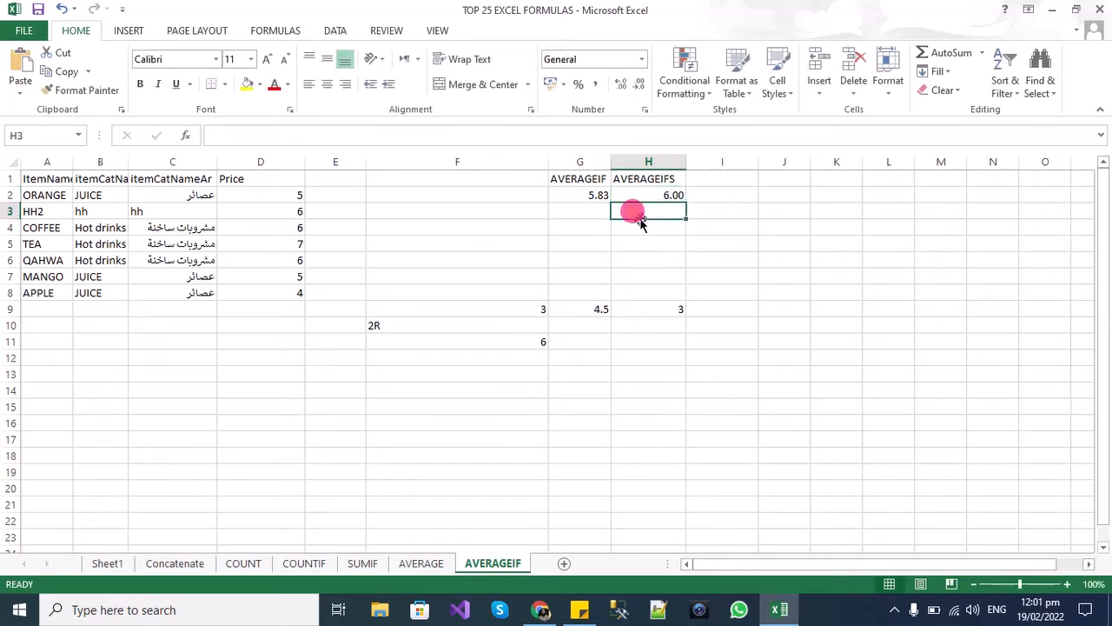
key(ctrl+v)
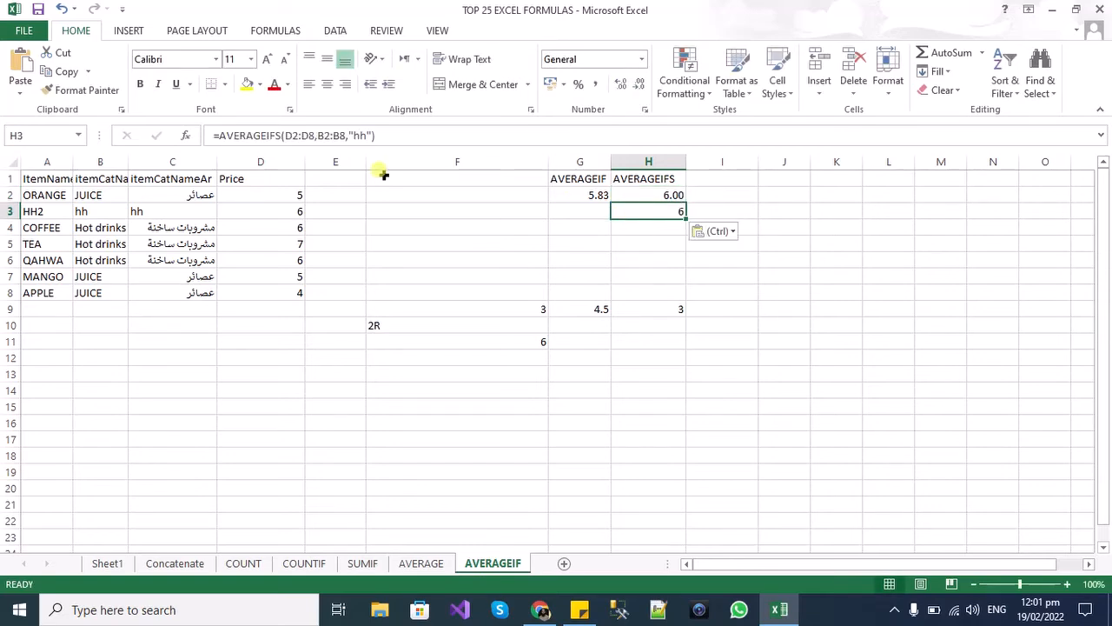
Replace the criterion in the H3 AVERAGEIFS formula with "Hot Drinks" and add a comma after it
double_click(361, 135)
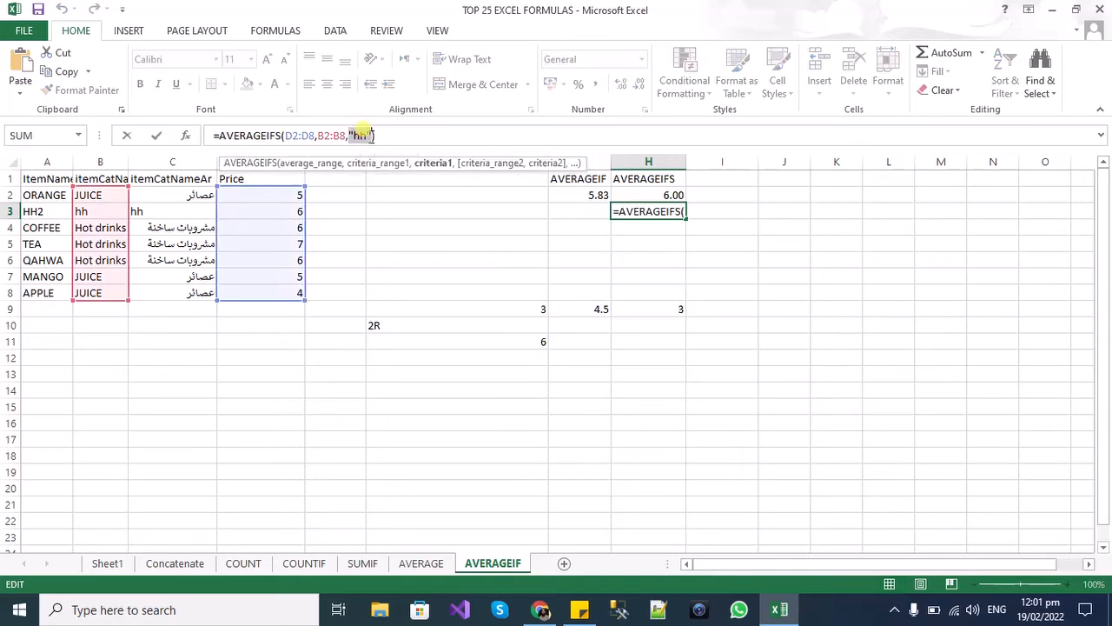
click(367, 135)
text(,)
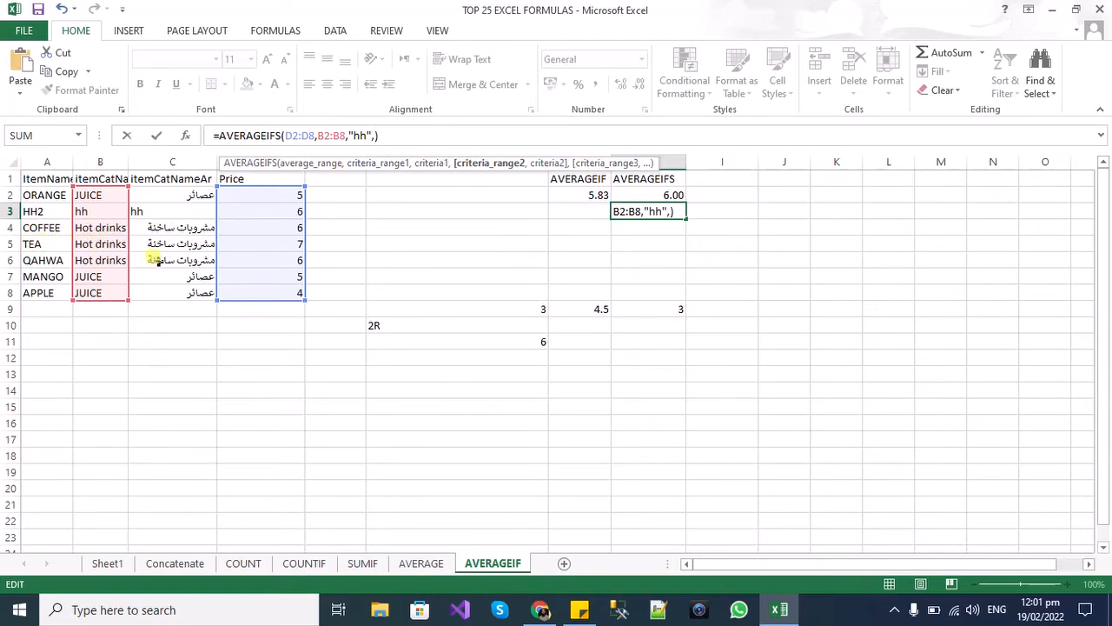
click(365, 135)
key(BackSpace)
key(BackSpace)
text(h)
key(BackSpace)
text(Hot Drinks)
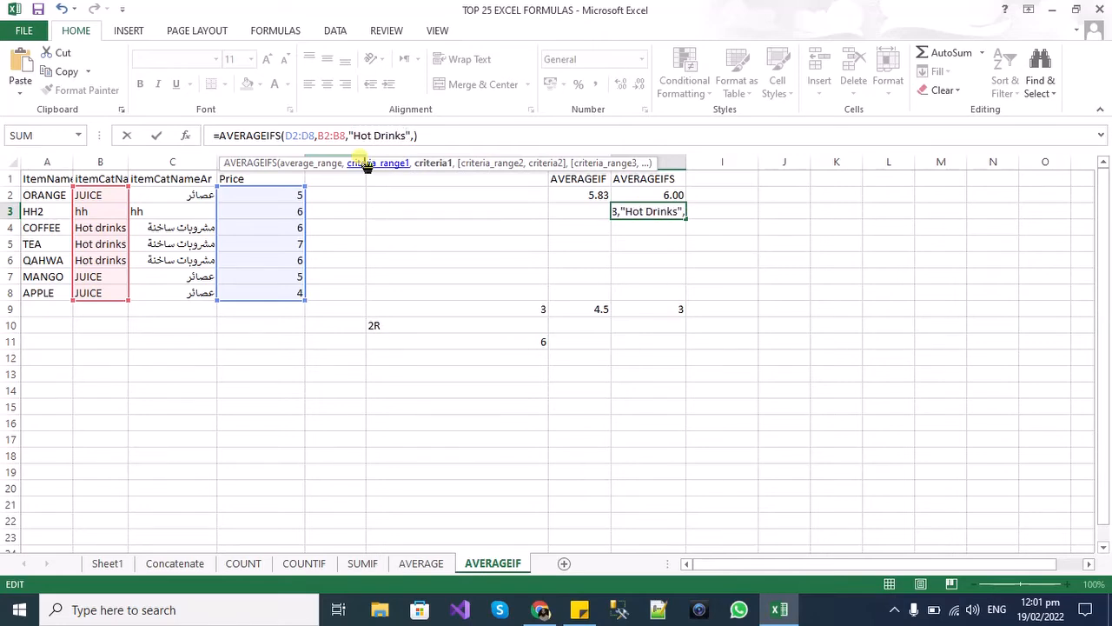
Remove the trailing comma from the H3 formula and enter it as =AVERAGEIFS(D2:D8,B2:B8,"Hot Drinks")
key(Return)
key(Return)
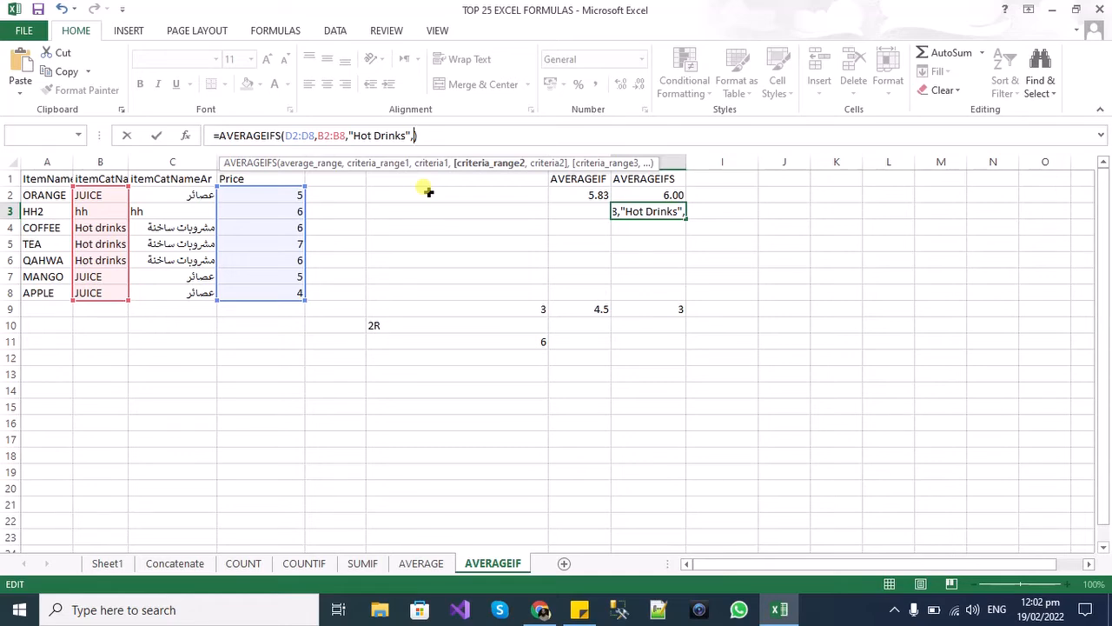
key(BackSpace)
text())
key(Return)
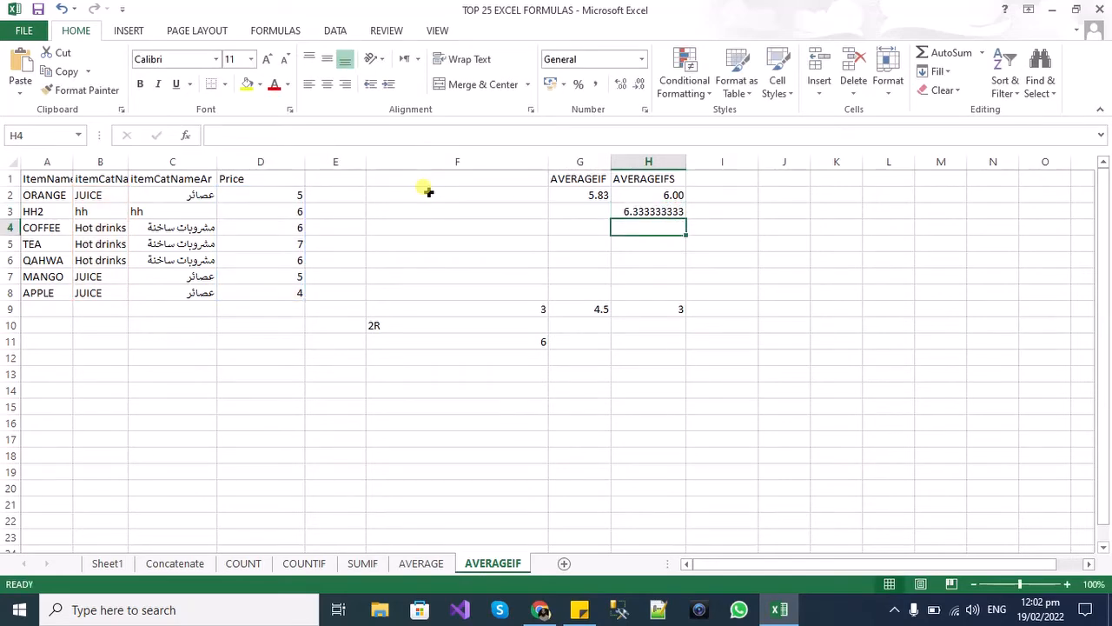
Extend the H3 AVERAGEIFS formula with a second criteria range A2:A8 and the criterion "TEA"
key(Up)
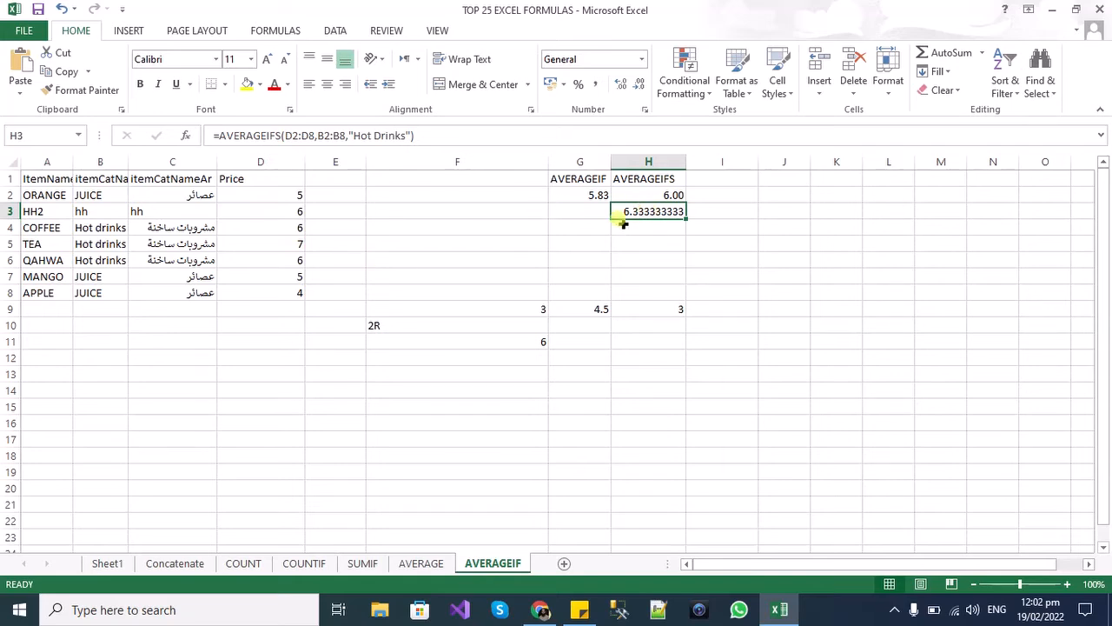
click(412, 136)
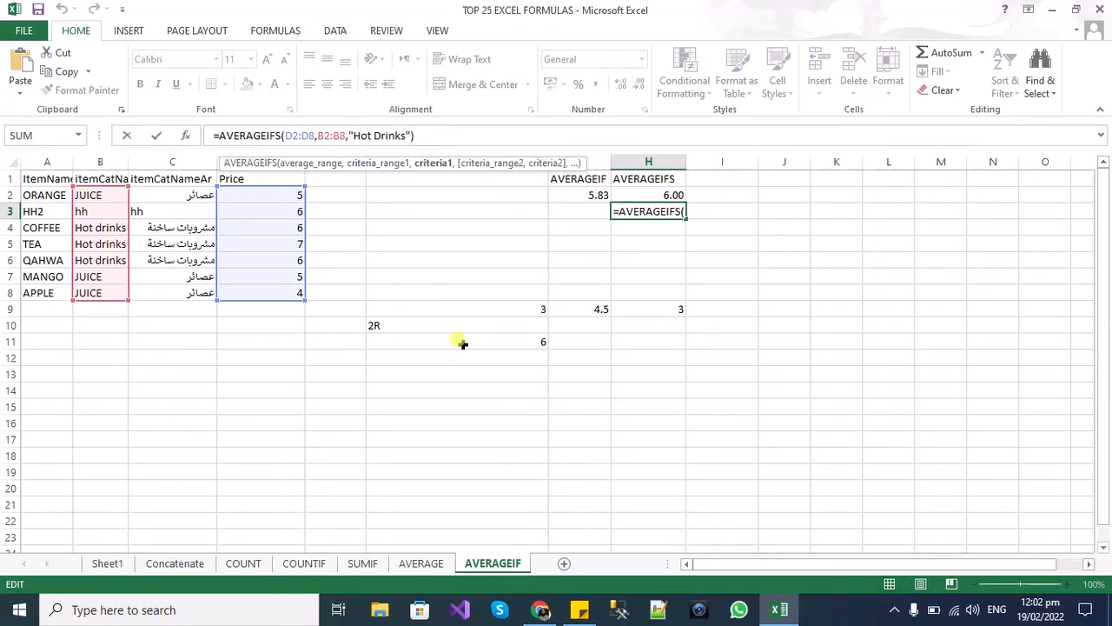
text(,)
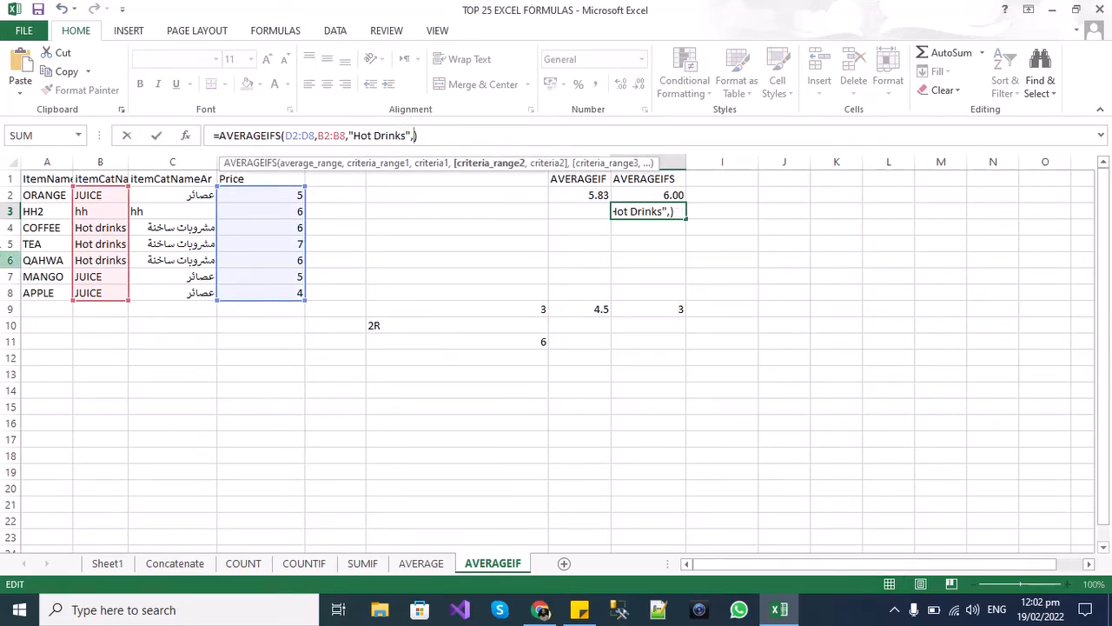
drag(33, 195, 35, 292)
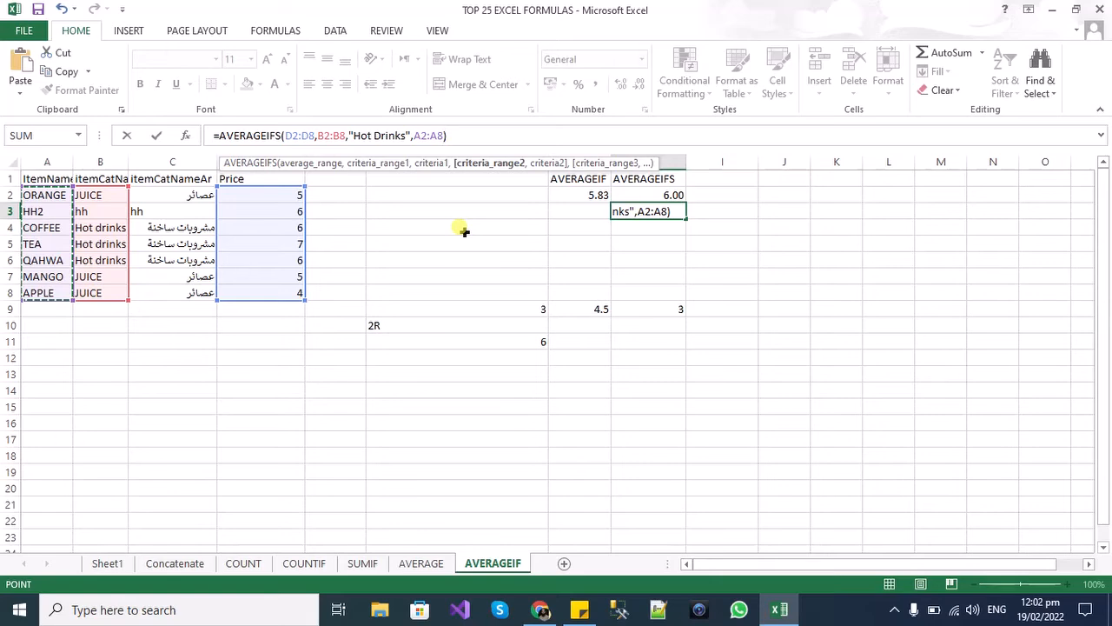
text(,)
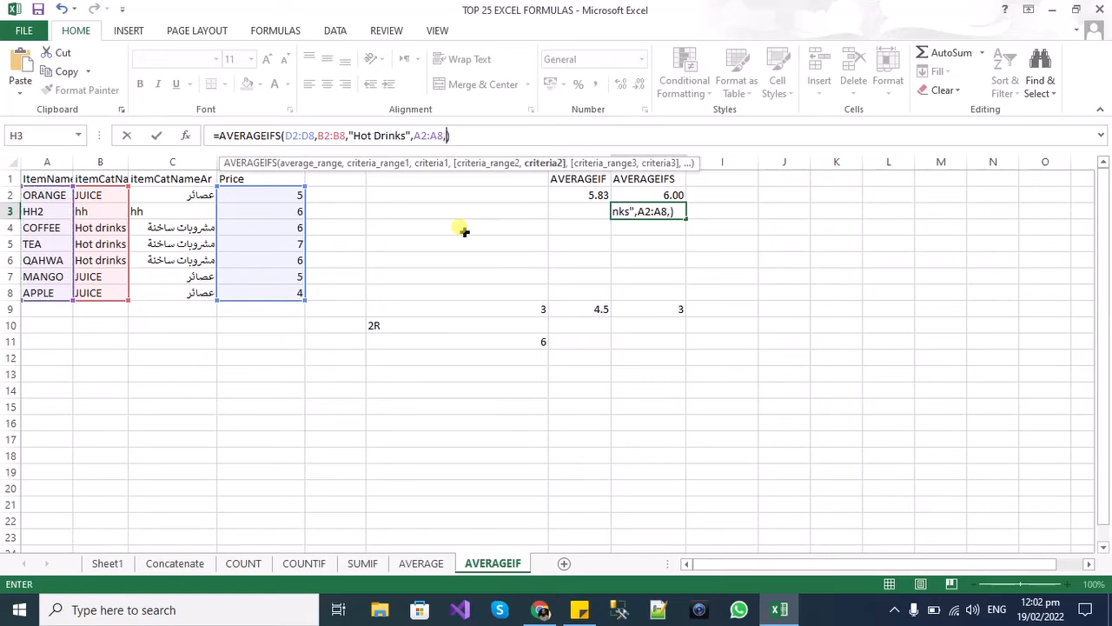
text("")
key(Left)
key(Right)
key(F2)
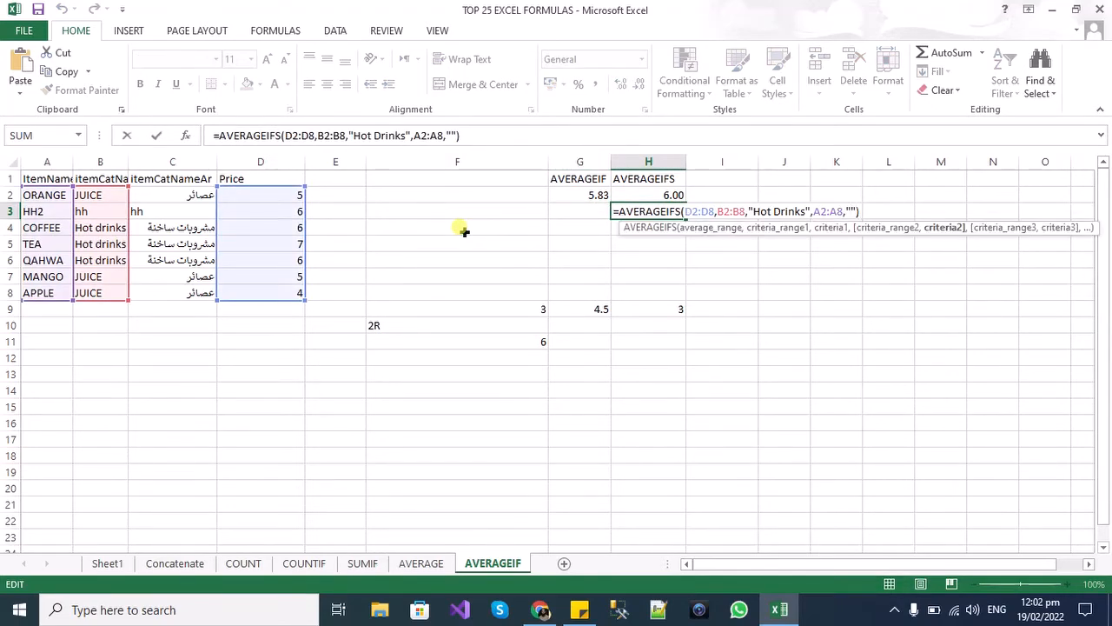
text(TEA)
key(Return)
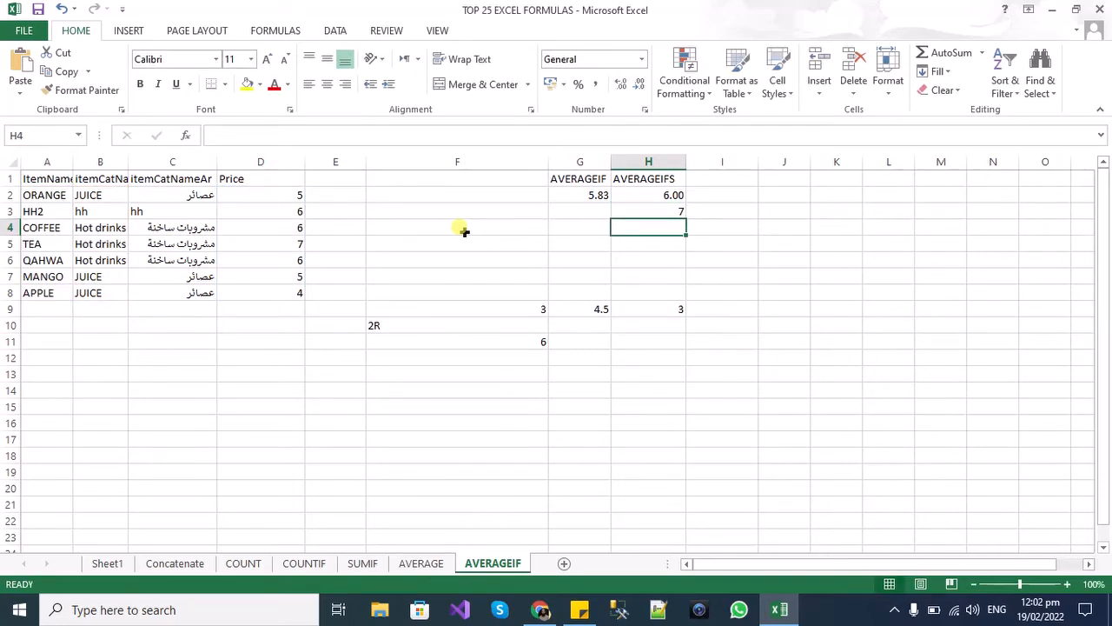
Check the Hot drinks entries in B4:B6 and the TEA row against the AVERAGEIFS result in H3
drag(79, 228, 98, 261)
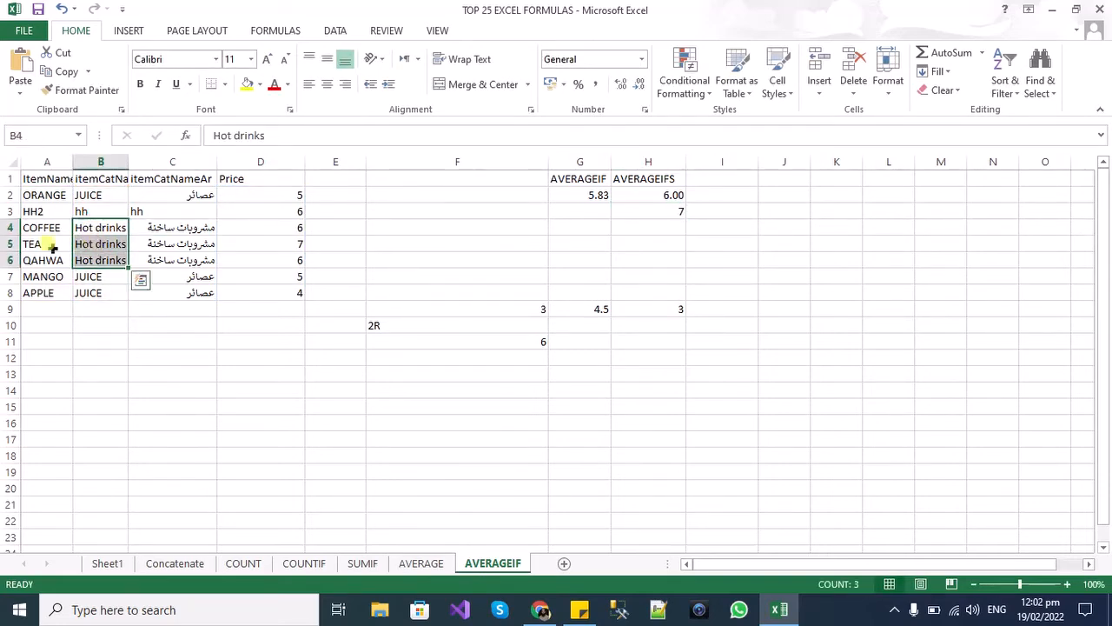
click(7, 244)
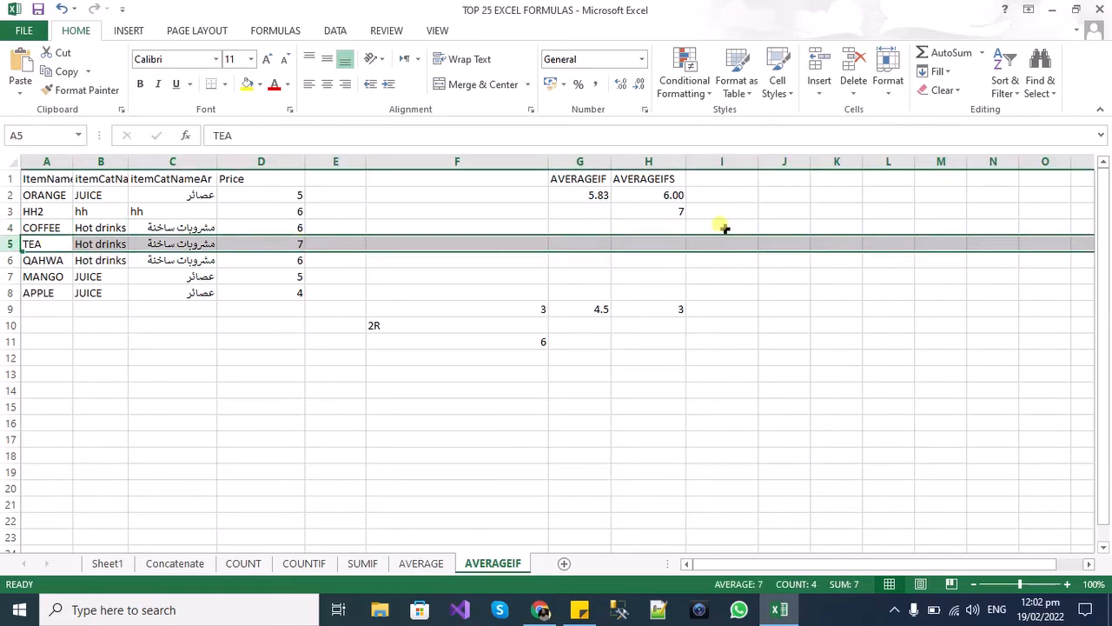
click(664, 209)
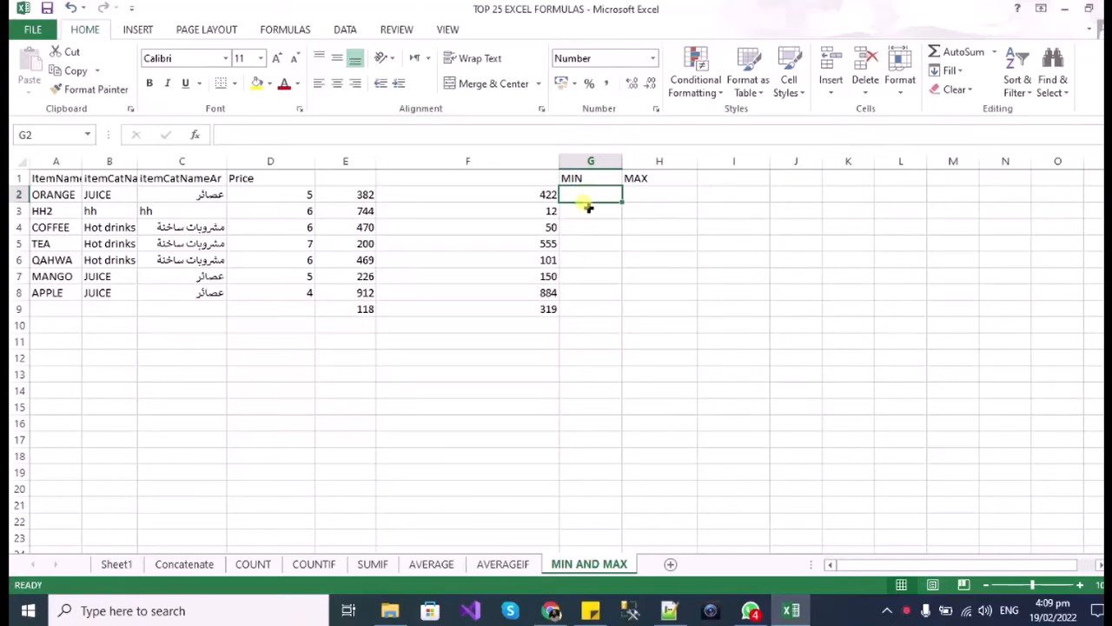
Enter the formula =MIN(D2:F9) in G2 of the MIN AND MAX sheet
text(=)
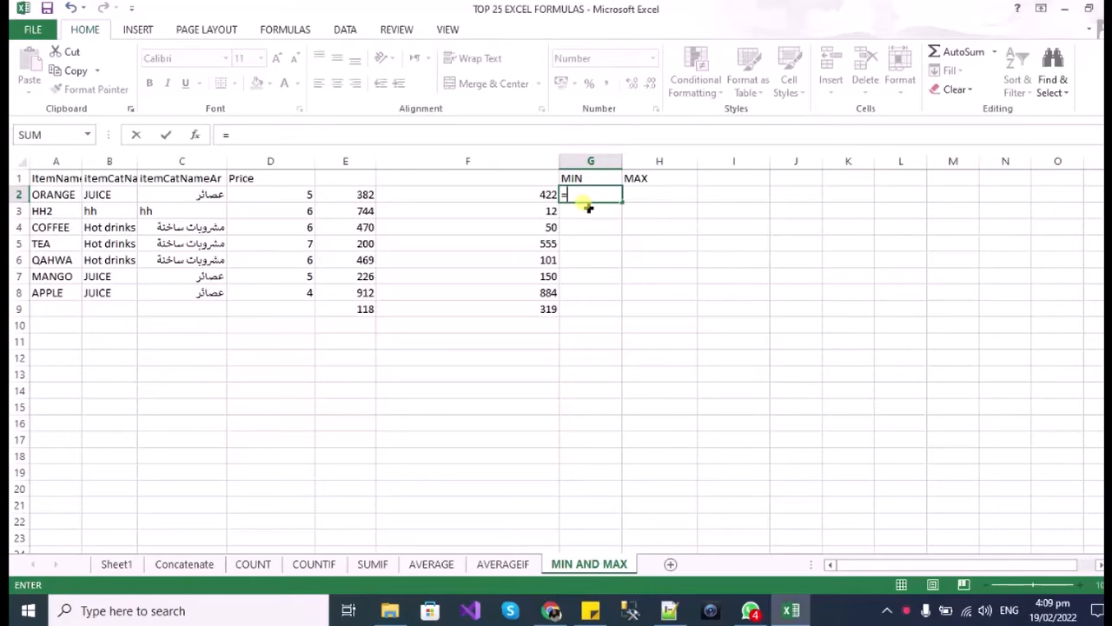
key(BackSpace)
text(=min)
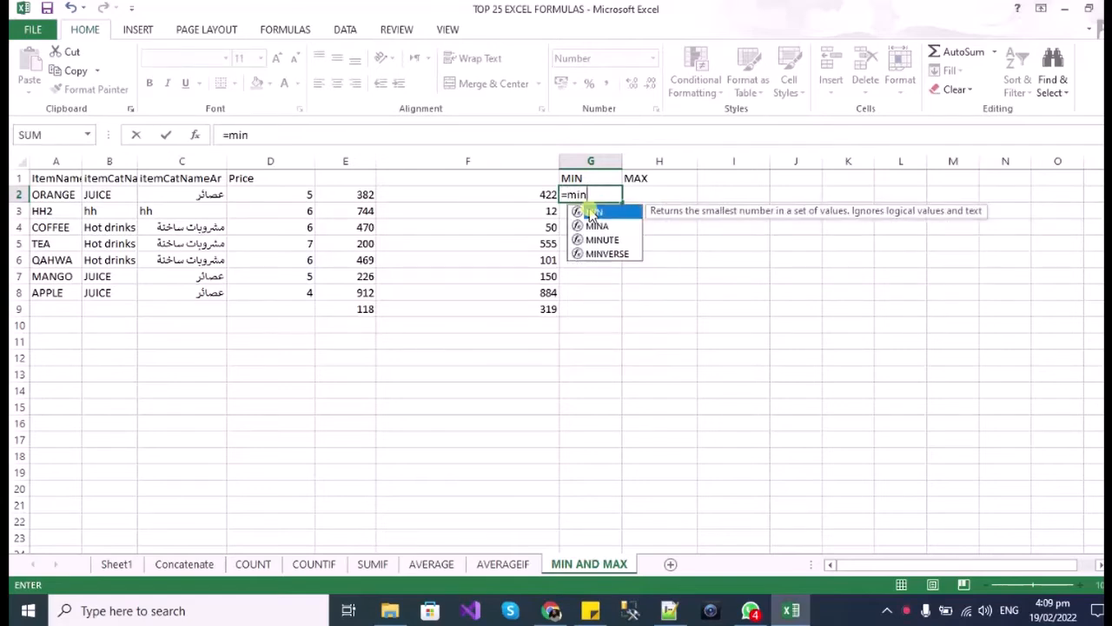
text(()
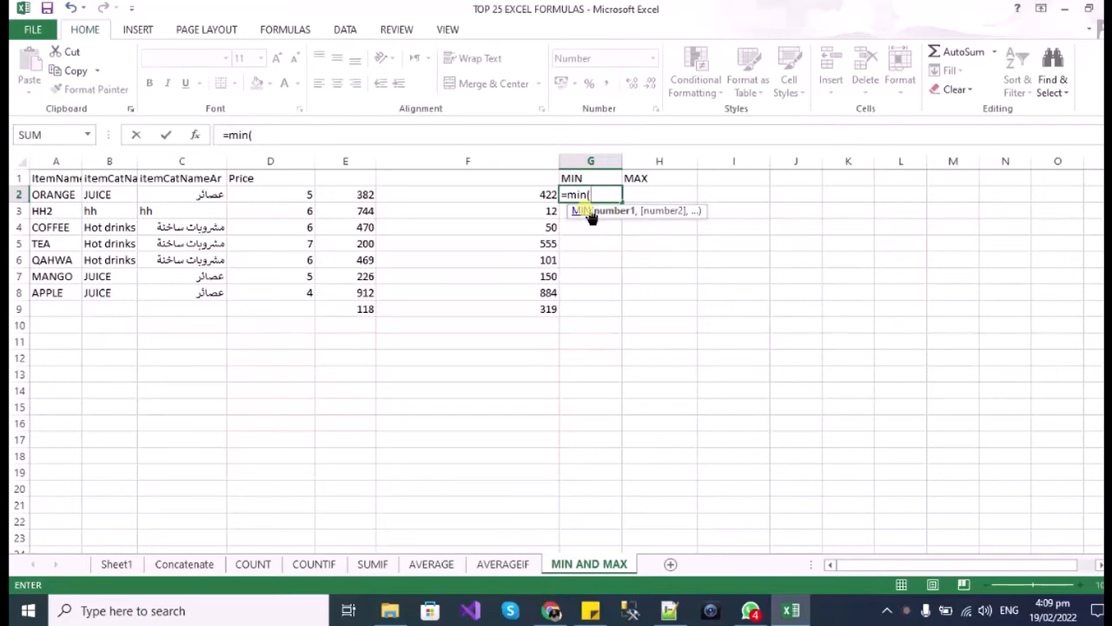
drag(296, 195, 537, 316)
text())
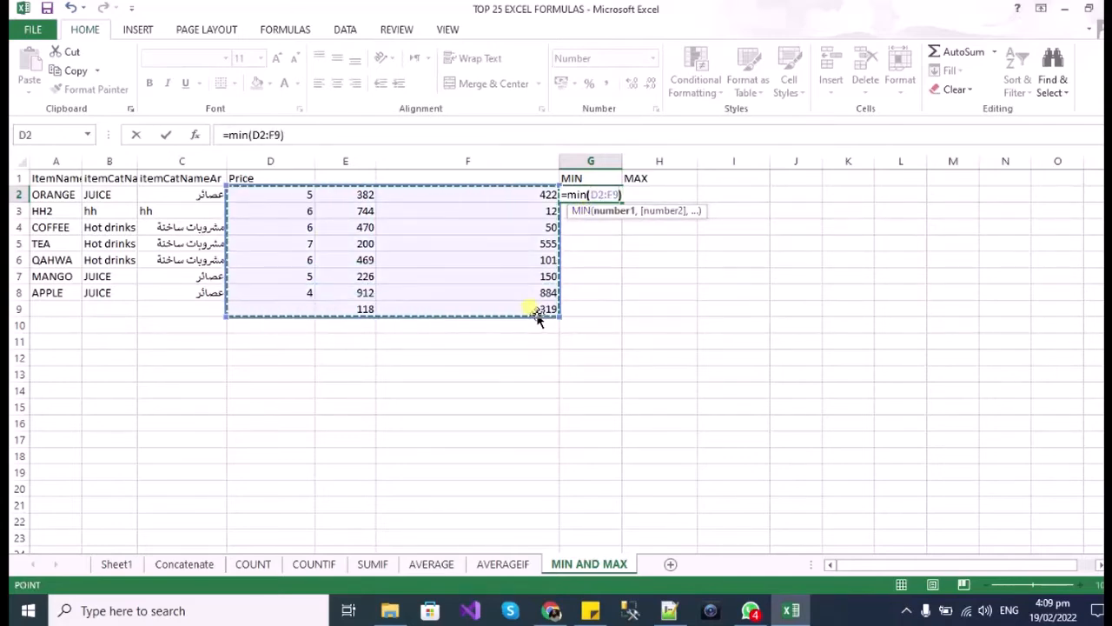
key(Return)
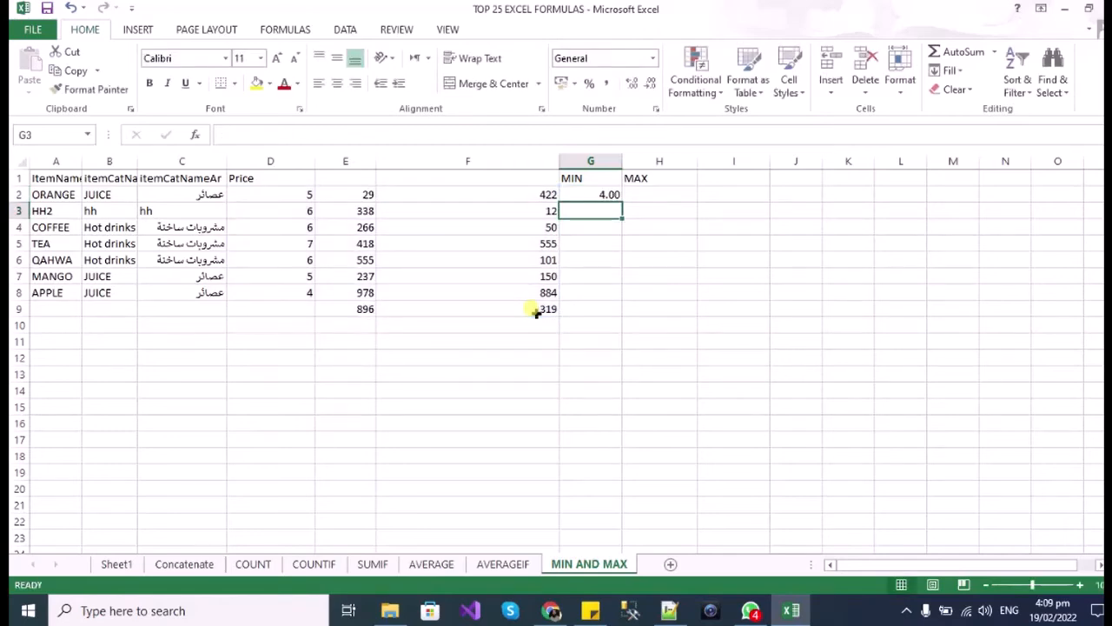
Enter the formula =MAX(D2:F9) in H2 under the MAX heading
key(Up)
key(Right)
text(=)
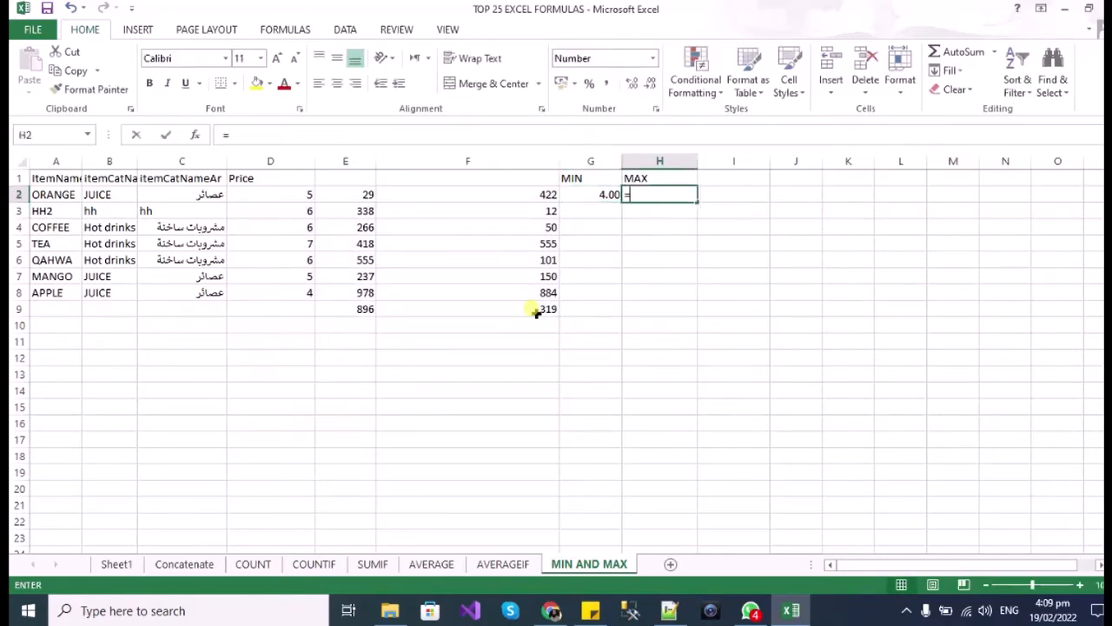
text(Max()
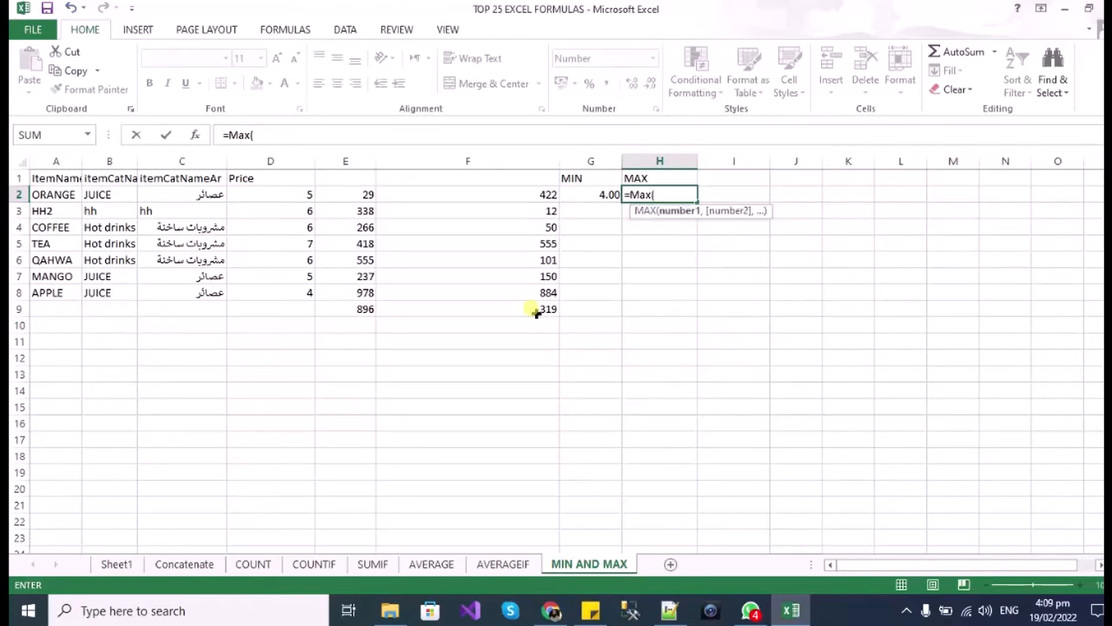
drag(309, 194, 549, 308)
text())
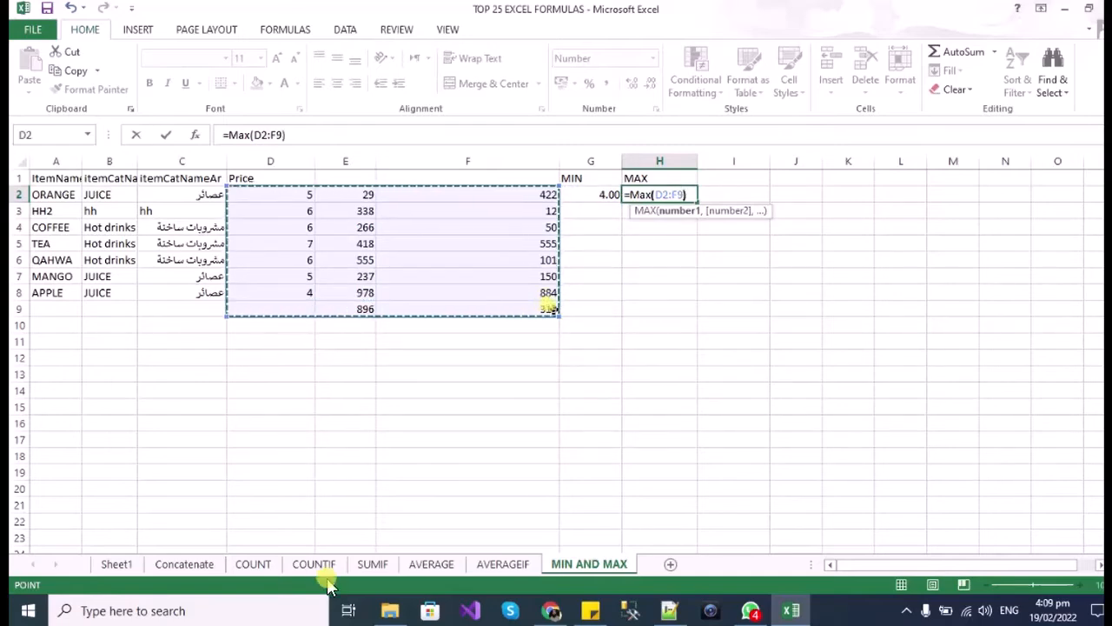
key(Return)
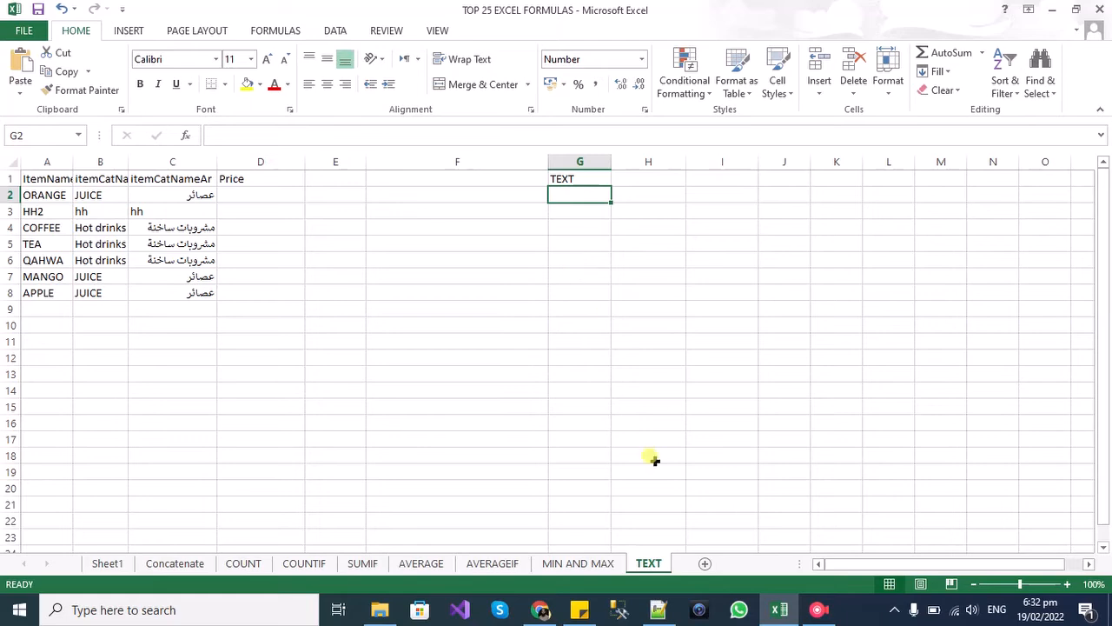
Bring the currency formula =TEXT(1234.567,"$#,##0.00") from the Notepad++ list into G2 of Excel's TEXT sheet and review it
click(661, 611)
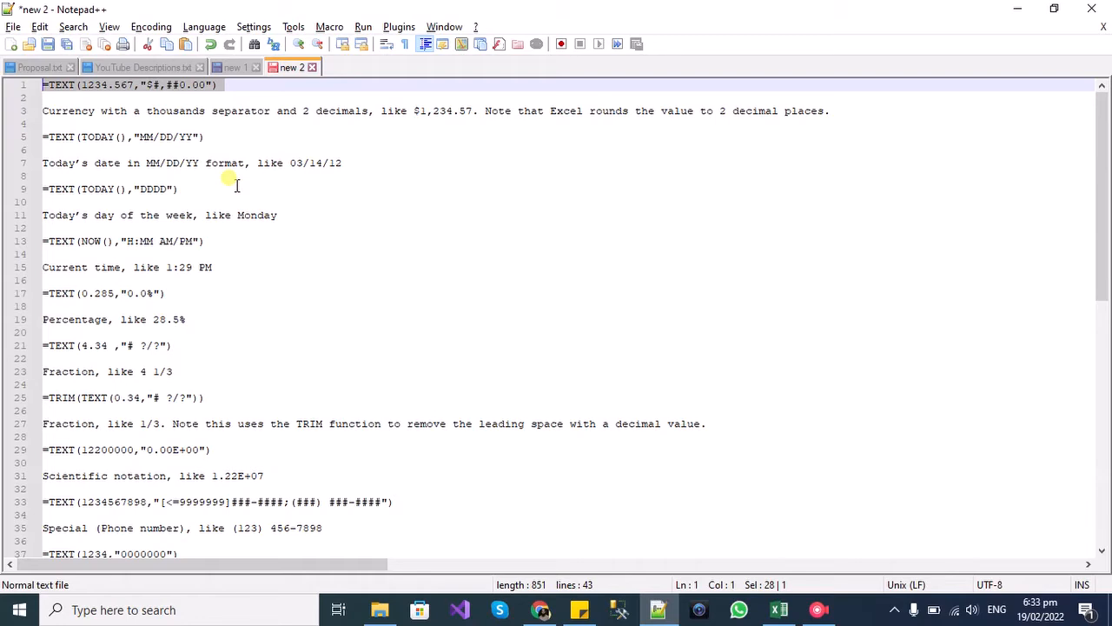
key(alt+Tab)
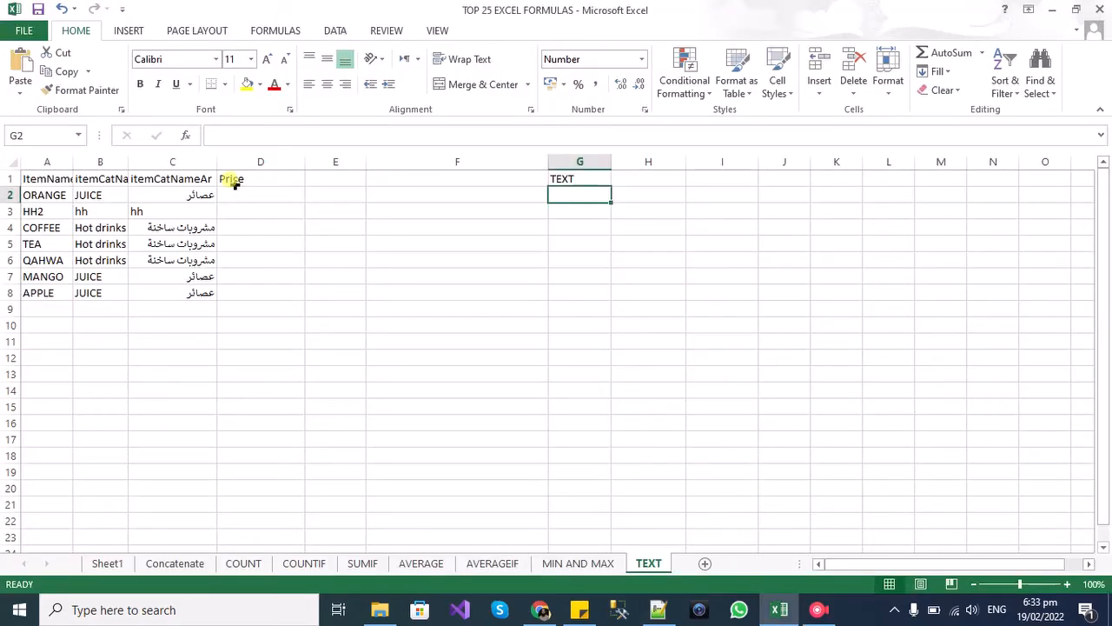
text(=TEXT(1234.567,"$#,##0.00"))
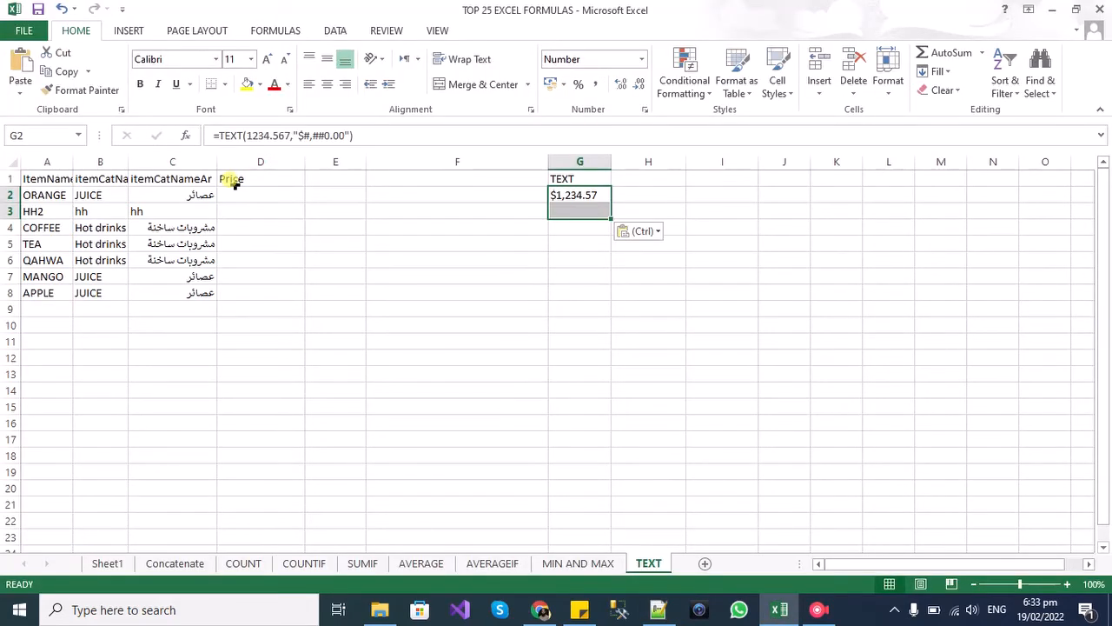
click(557, 207)
click(563, 196)
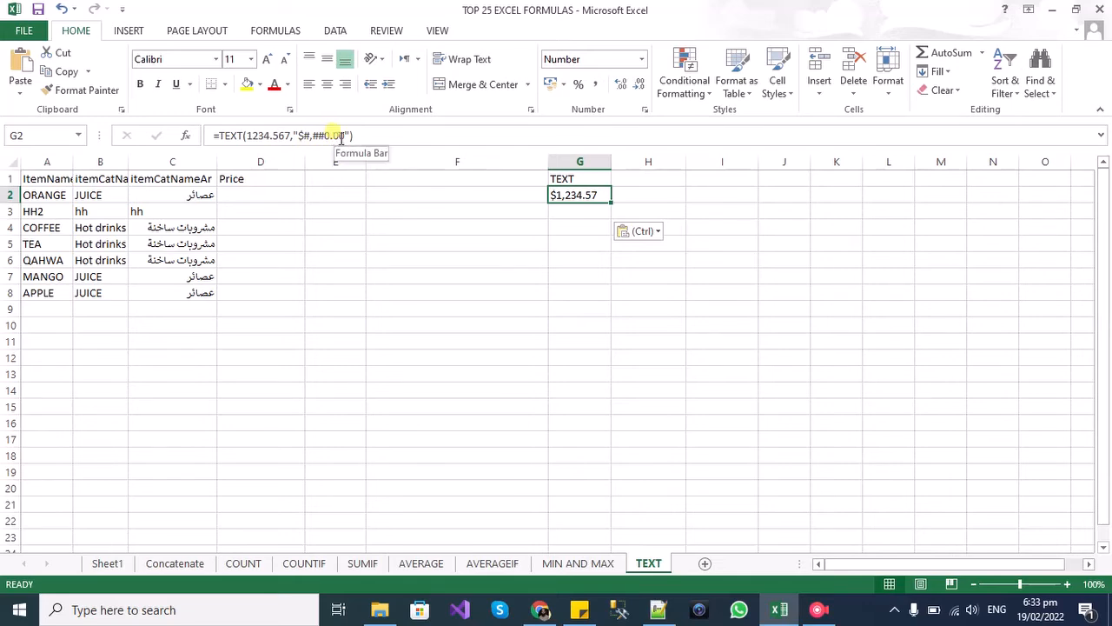
Copy the formula =TEXT(TODAY(),"MM/DD/YY") from Notepad++ into cell G3 of the Excel TEXT sheet
click(559, 211)
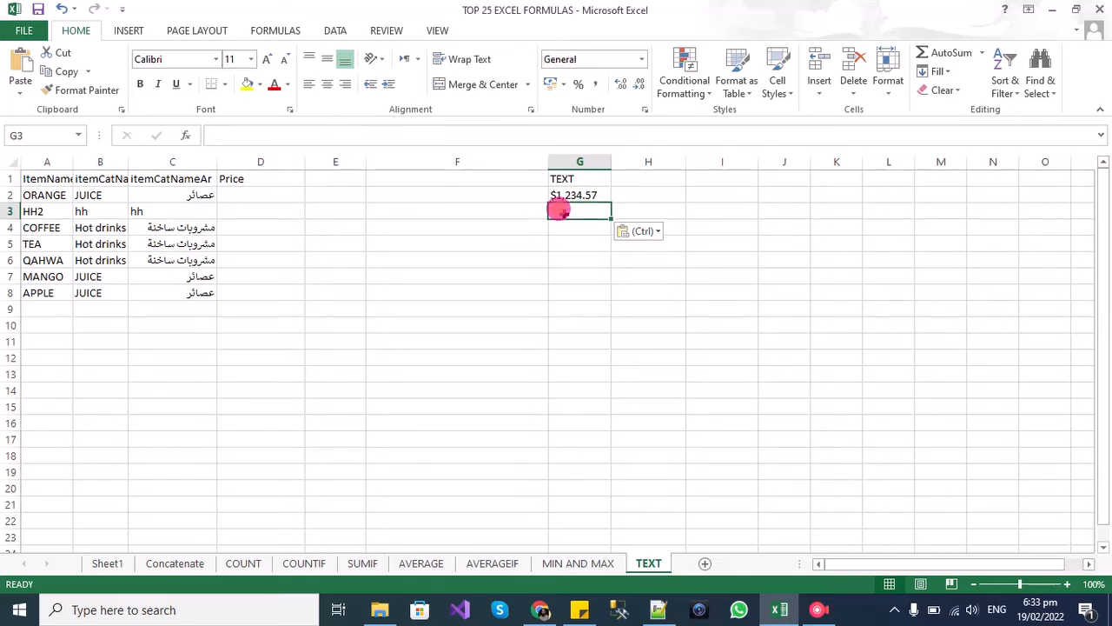
key(alt+Tab)
drag(209, 137, 48, 137)
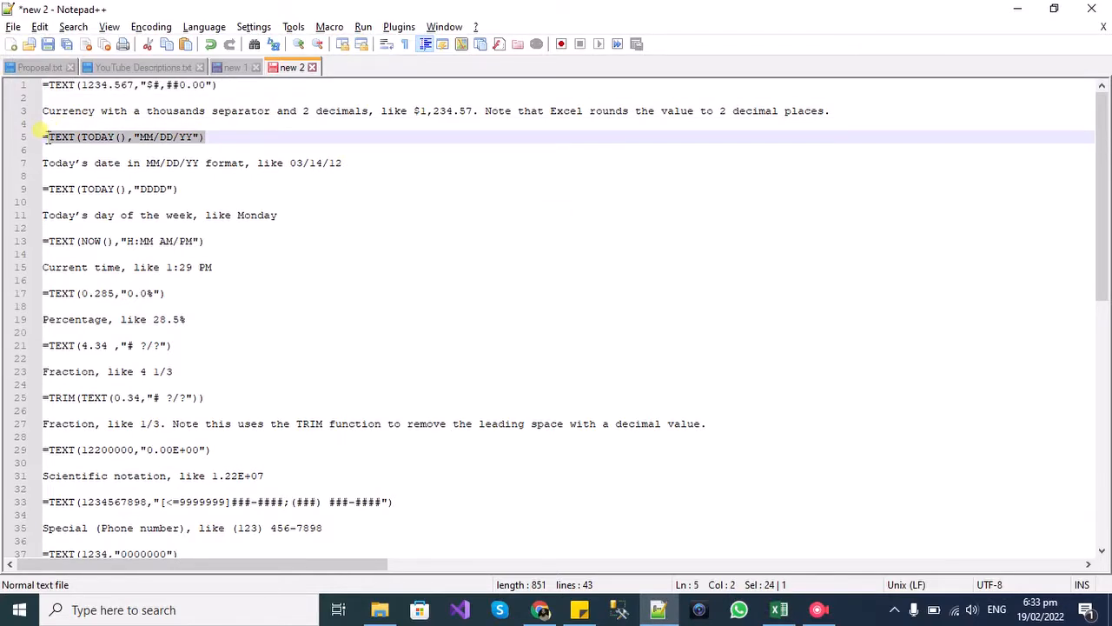
drag(48, 137, 44, 138)
key(ctrl+c)
key(alt+Tab)
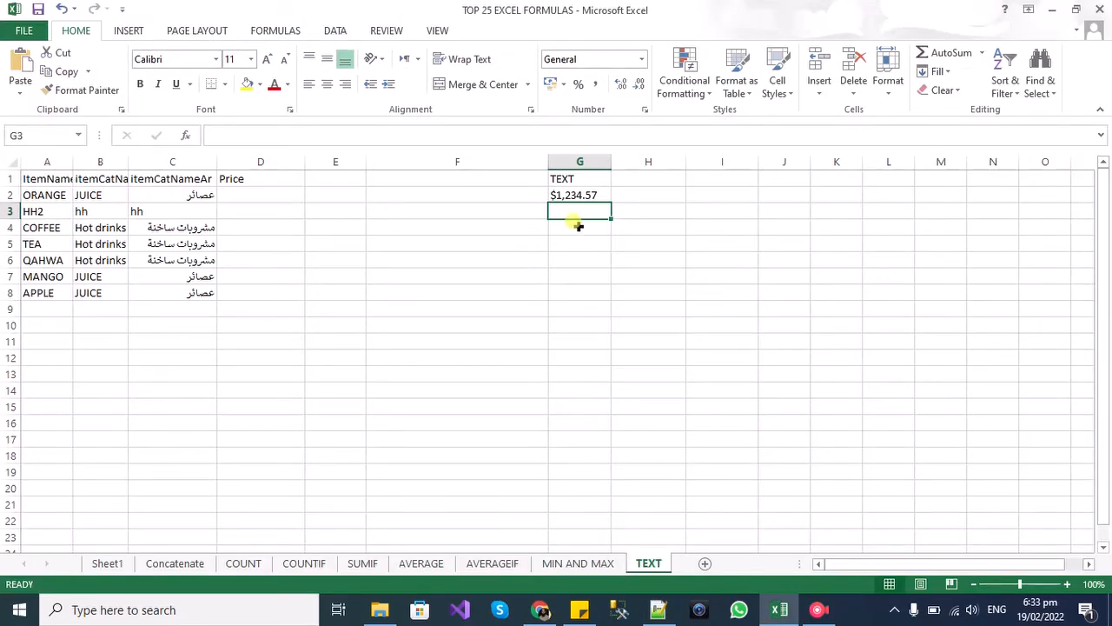
key(ctrl+v)
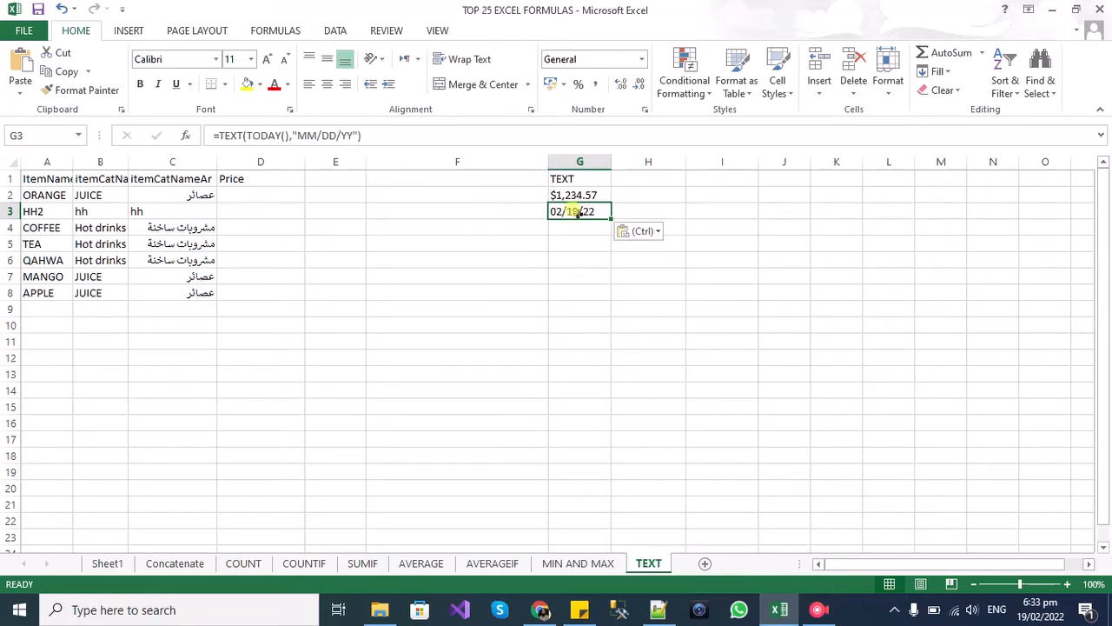
Change the G3 date format to a four-digit year, making the format text "MM/DD/YYYY"
click(582, 227)
click(578, 205)
click(351, 135)
text(YY)
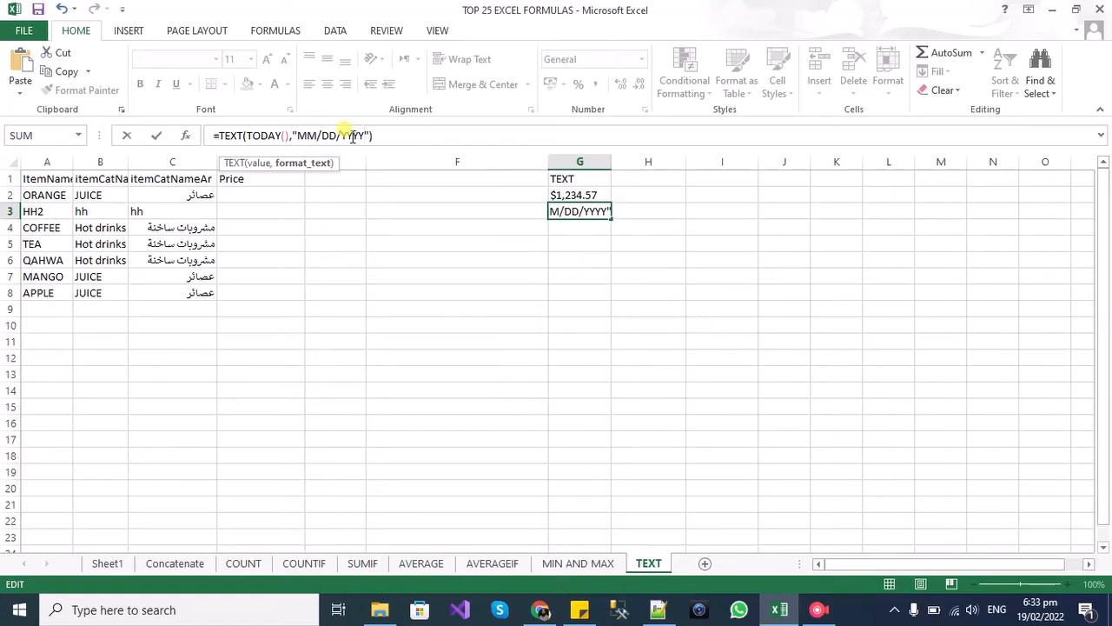
key(Return)
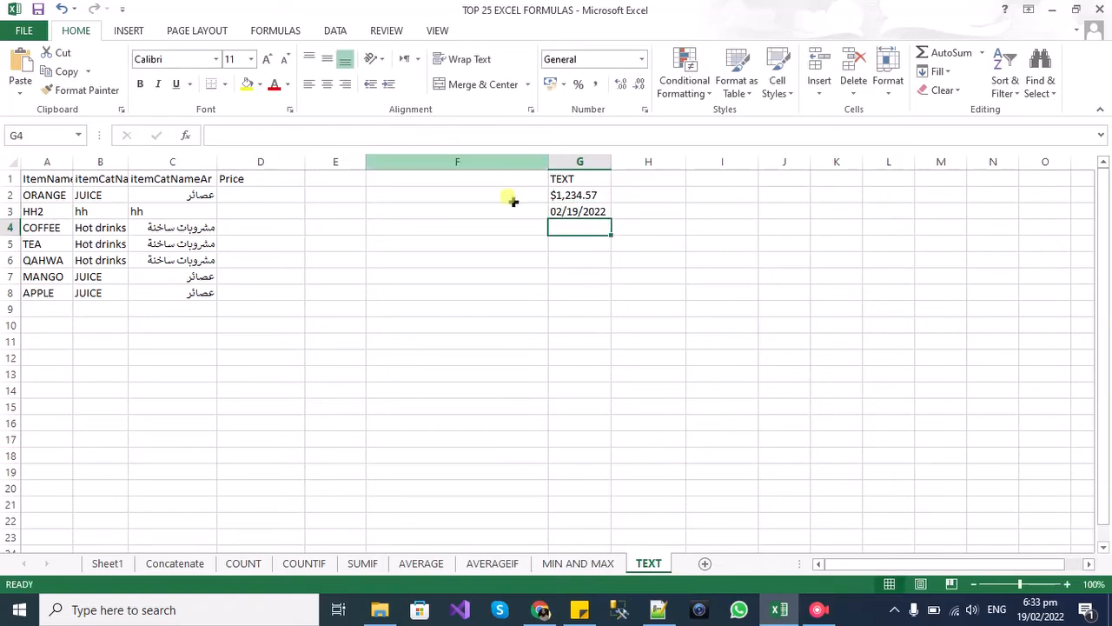
Change the month part of the G3 formula to the abbreviated name, giving =TEXT(TODAY(),"MMM/DD/YYYY")
click(574, 212)
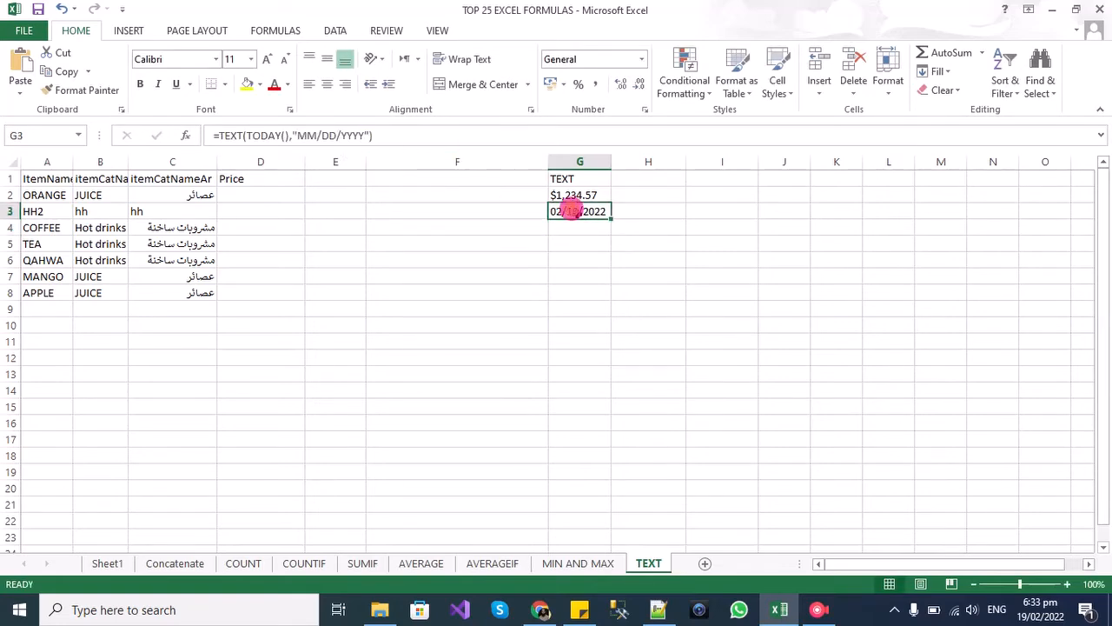
click(309, 136)
text(M)
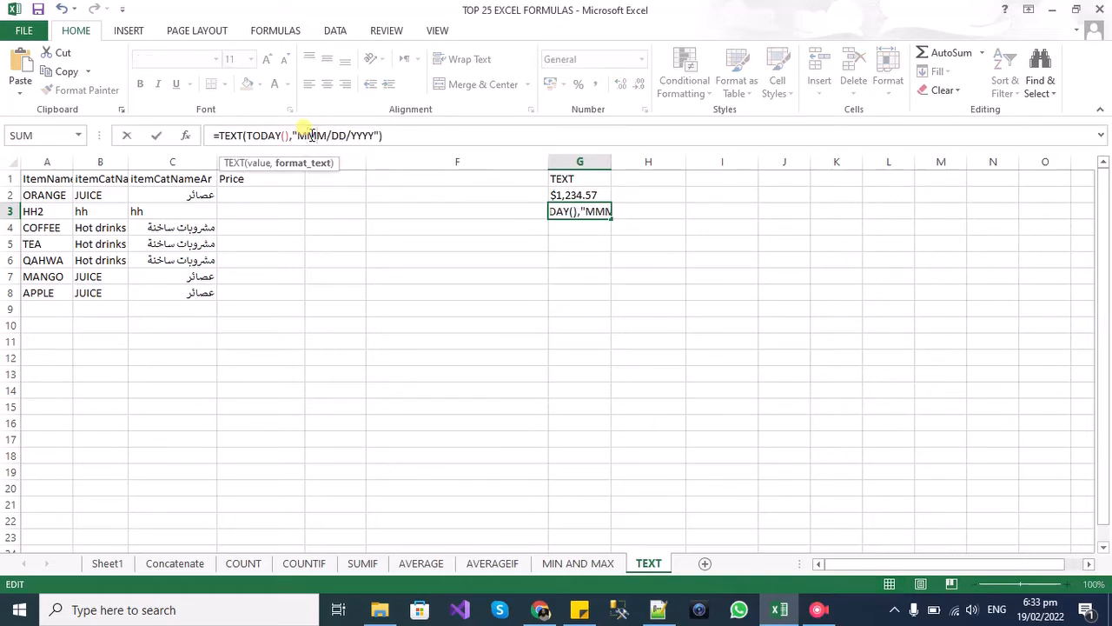
key(Return)
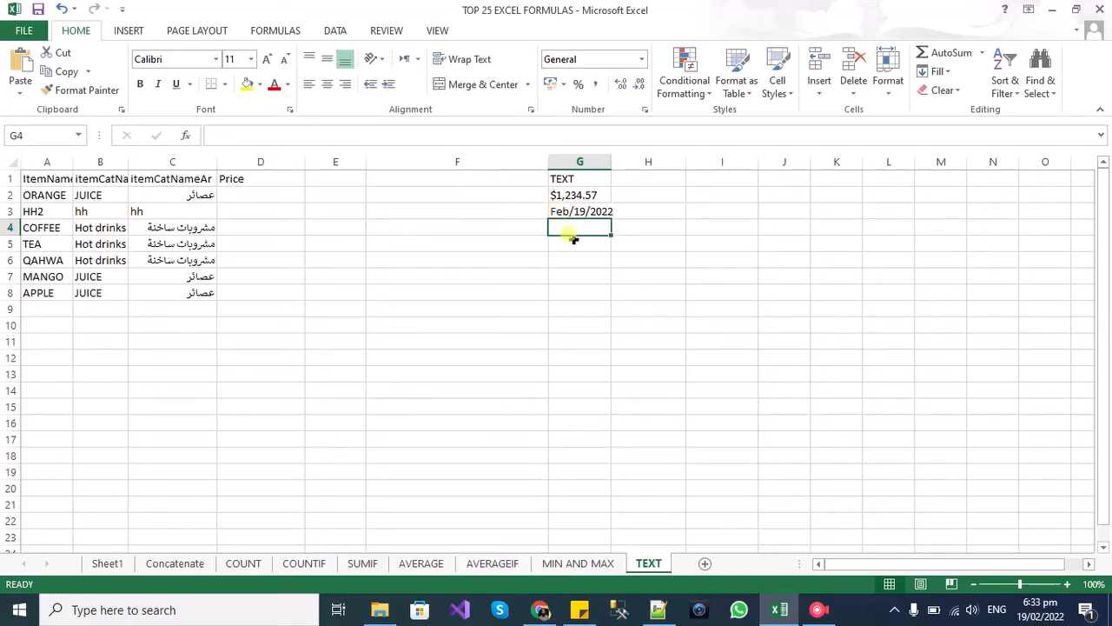
Copy the day-of-week formula =TEXT(TODAY(),"DDDD") from the Notepad++ notes into cell G4 of the Excel TEXT sheet
key(alt+Tab)
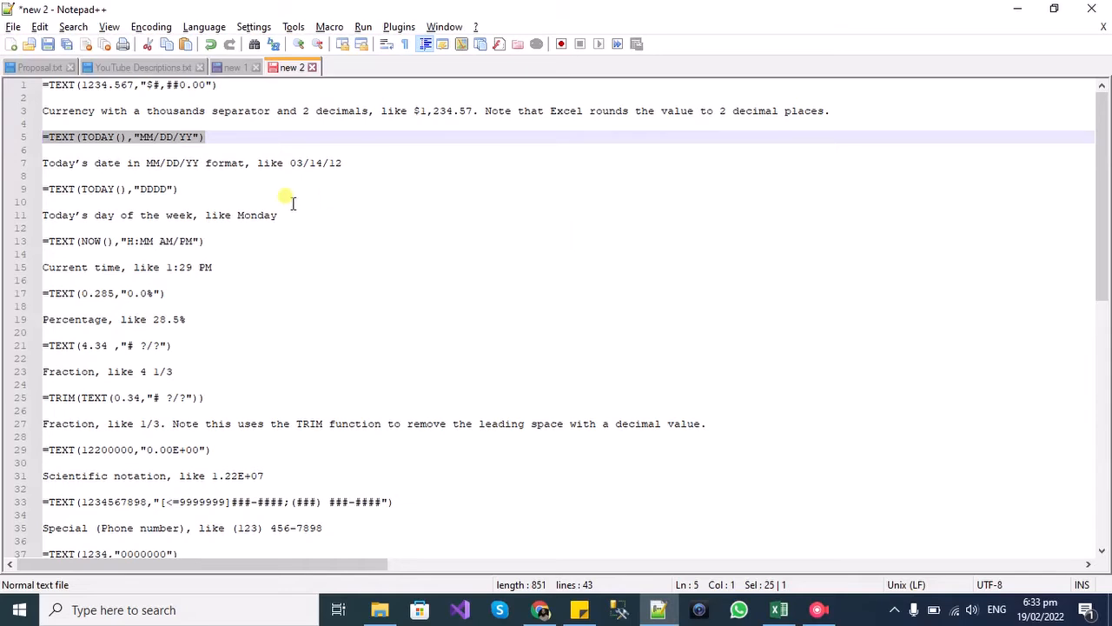
drag(181, 189, 34, 189)
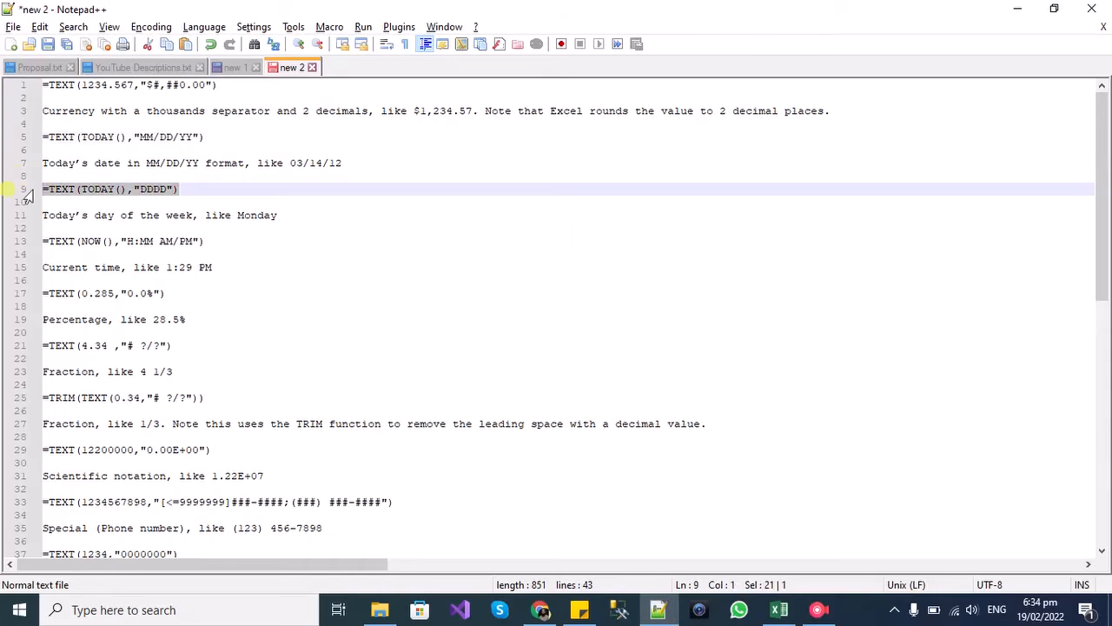
key(alt+Tab)
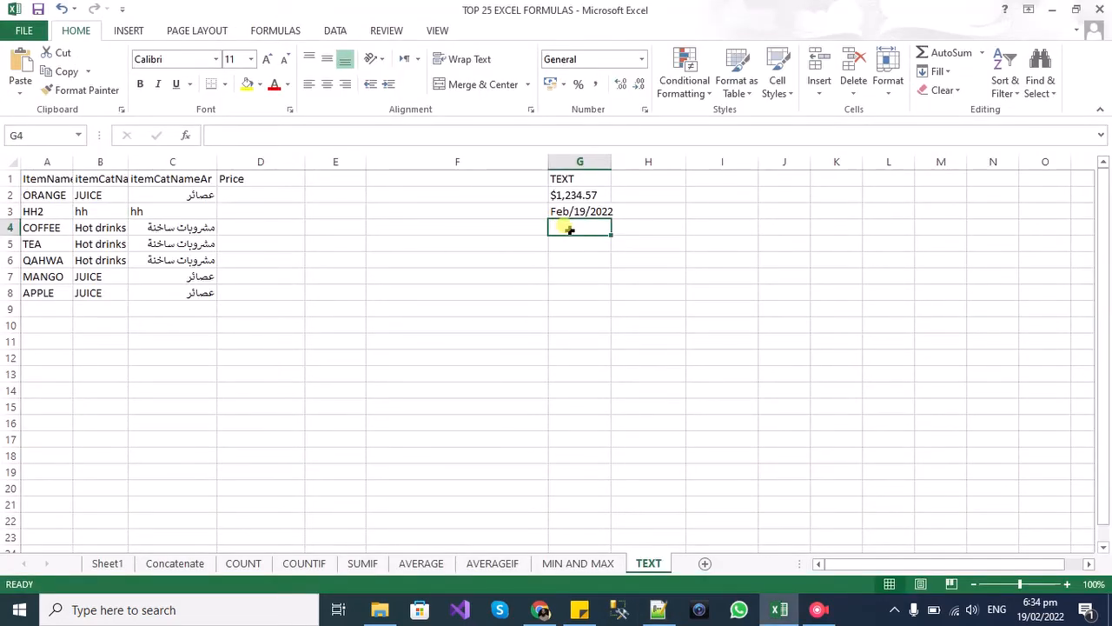
text(=TEXT(TODAY(),"DDDD"))
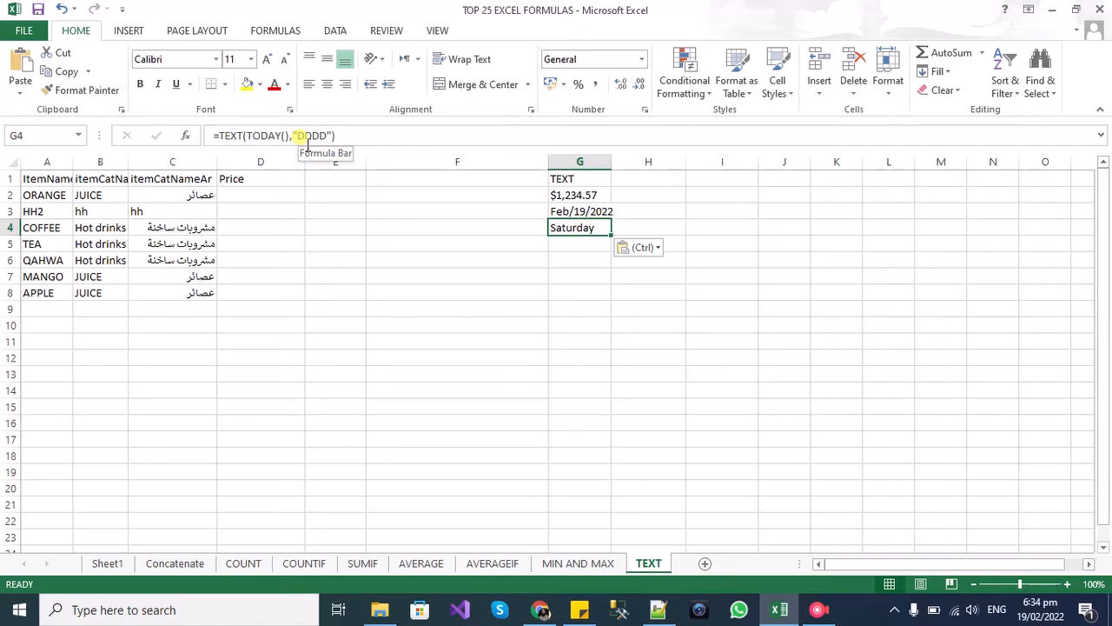
Copy the current-time formula =TEXT(NOW(),"H:MM AM/PM") from the Notepad++ notes into cell G5 in Excel
key(alt+Tab)
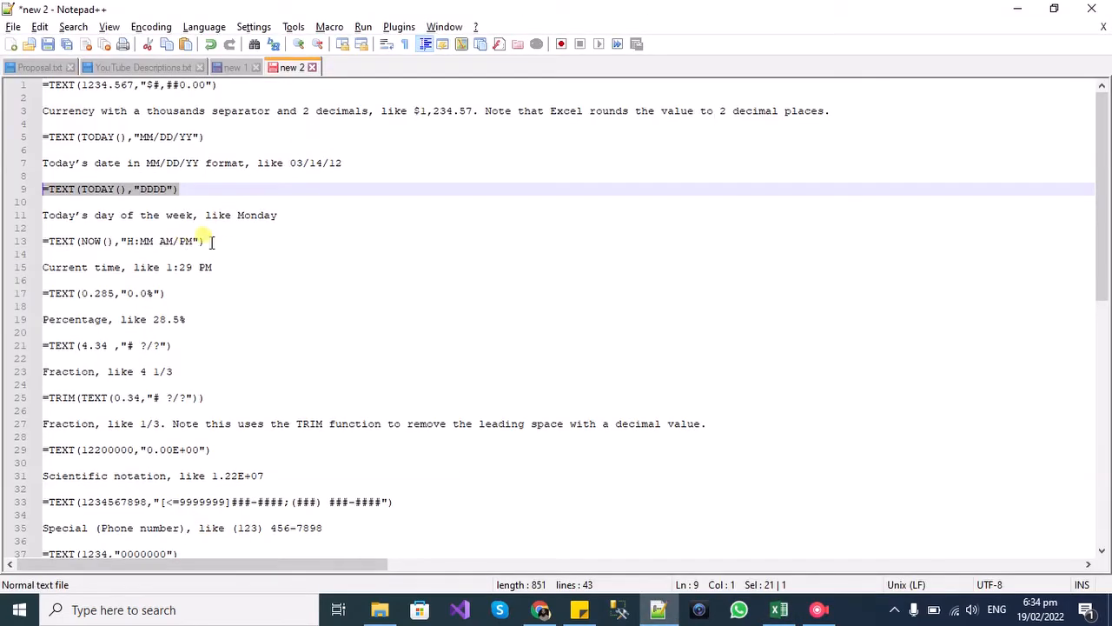
drag(207, 242, 40, 244)
key(ctrl+c)
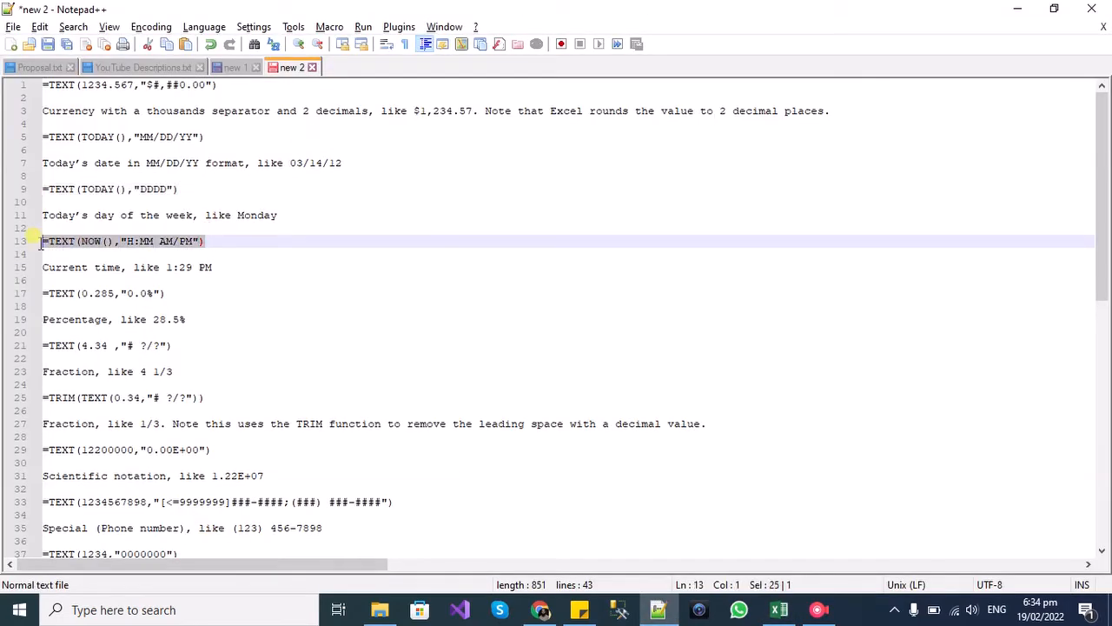
key(alt+Tab)
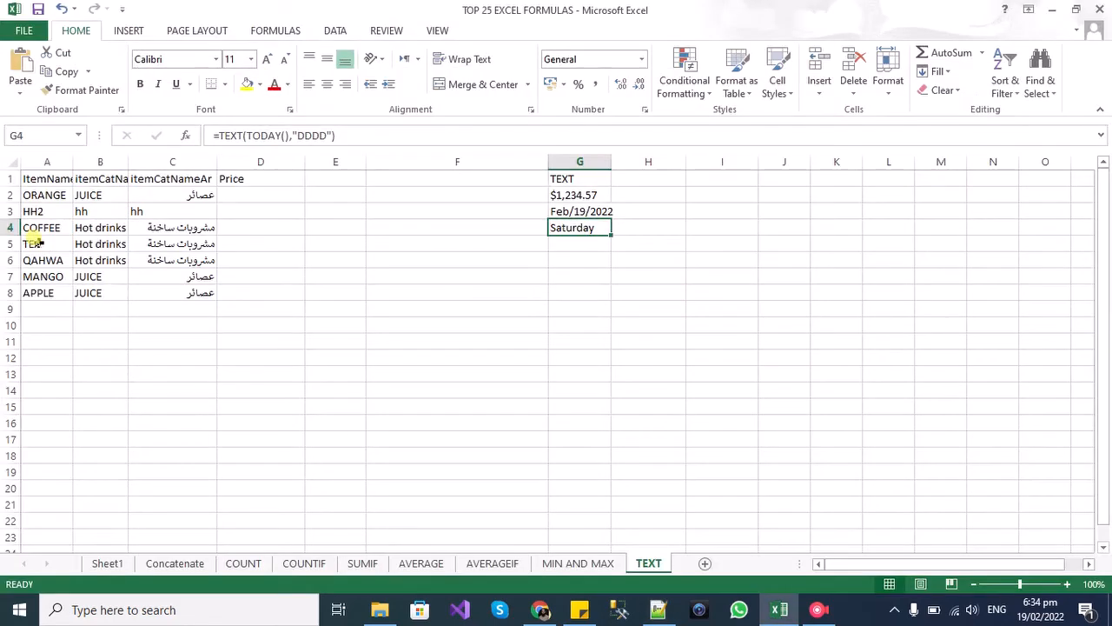
click(570, 244)
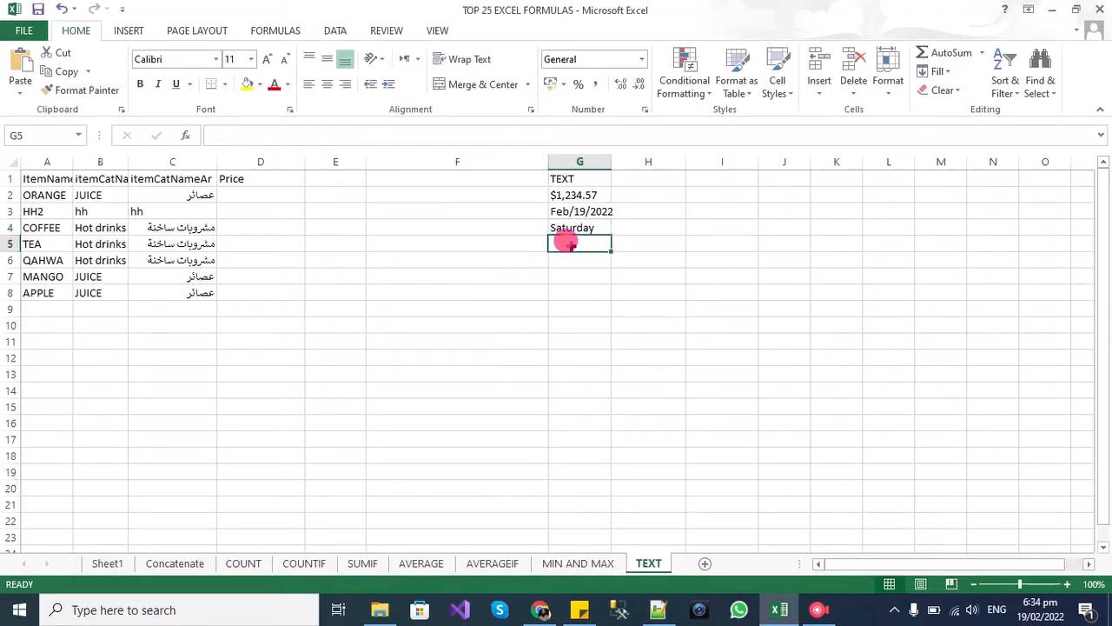
key(ctrl+v)
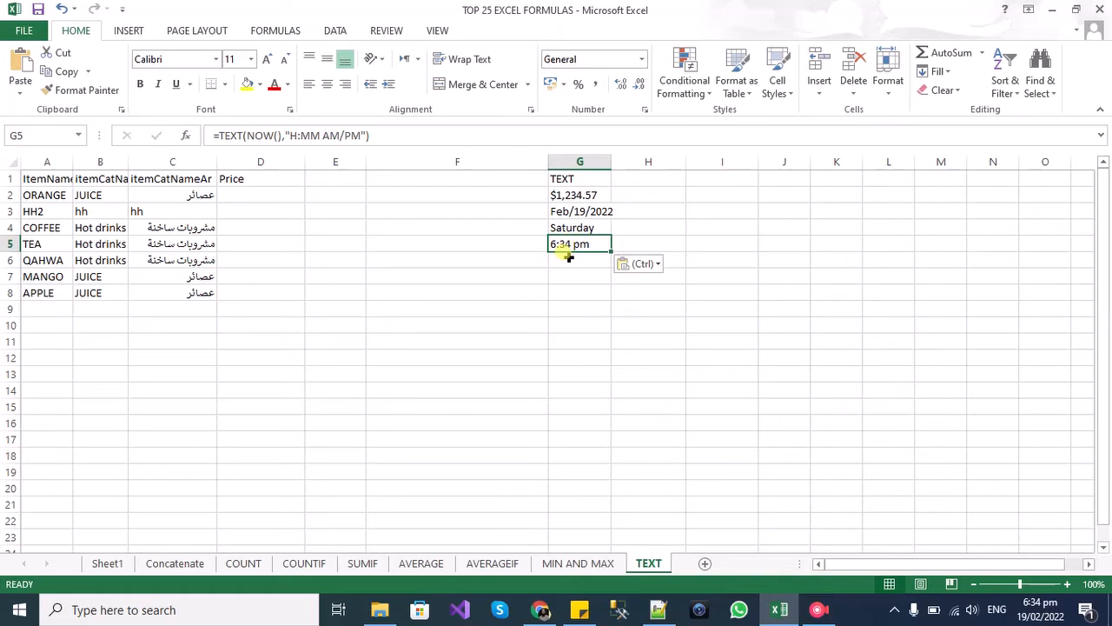
Copy the percentage formula =TEXT(0.285,"0.0%") from the Notepad++ notes into cell G6 in Excel
click(563, 254)
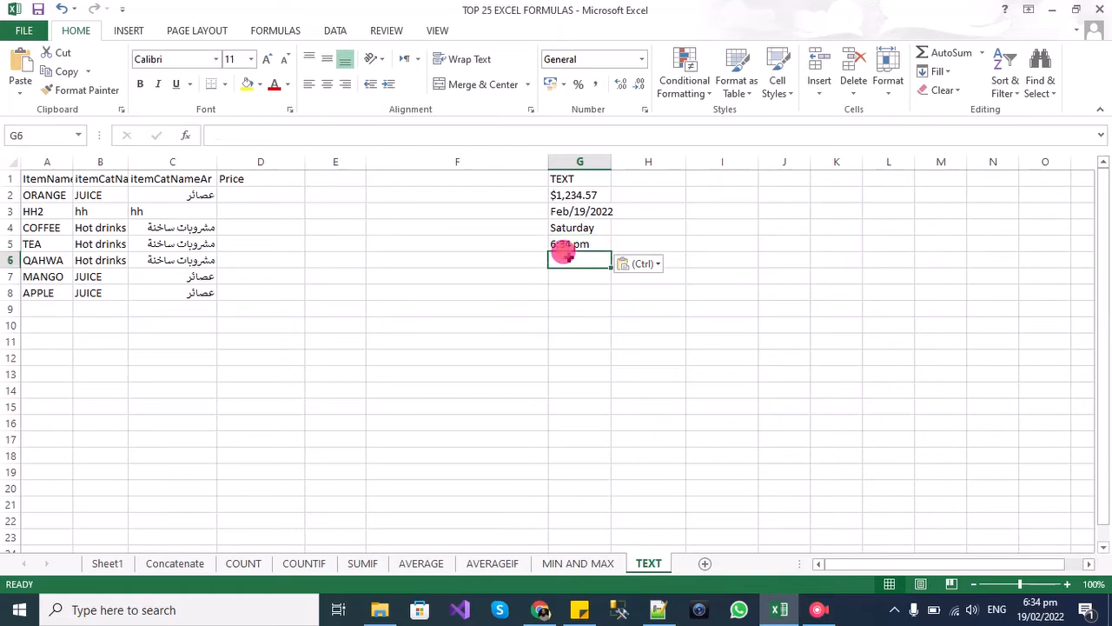
key(alt+Tab)
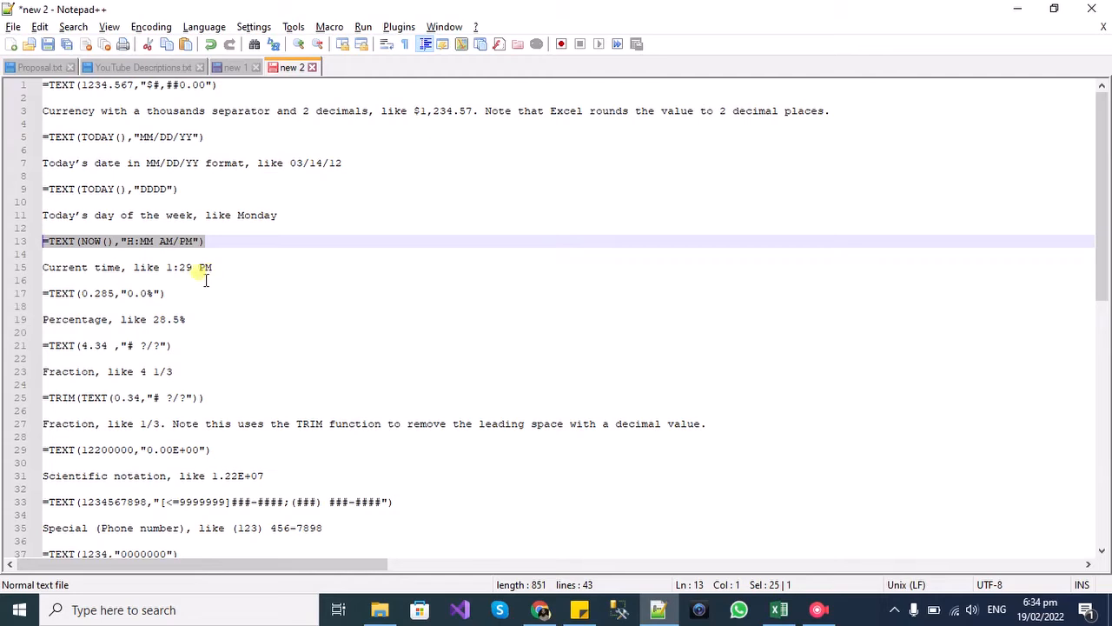
drag(165, 293, 41, 293)
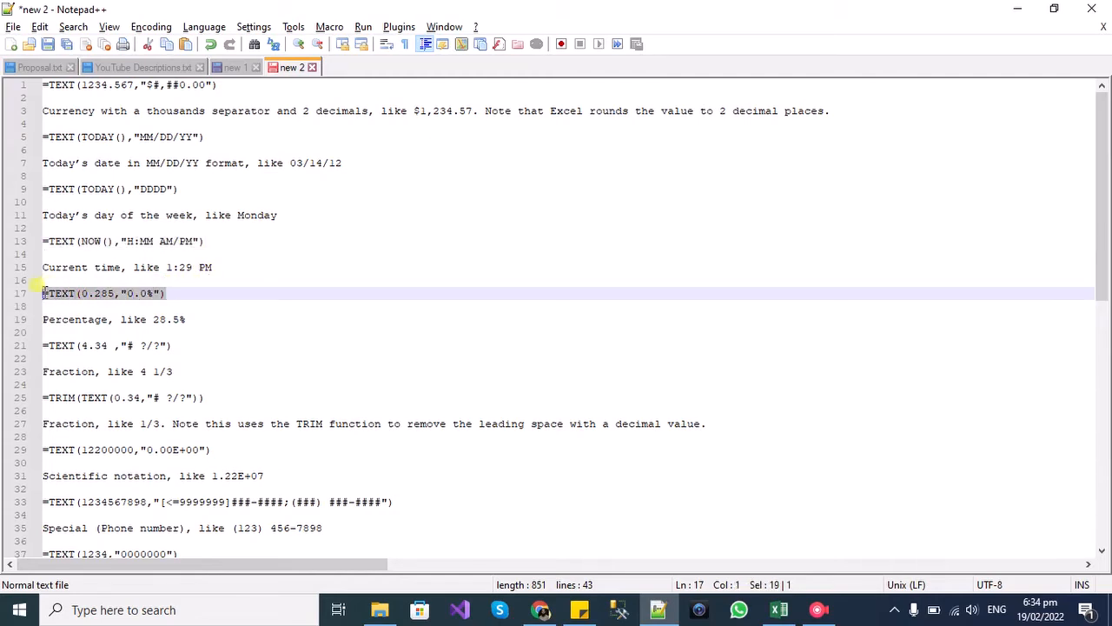
key(alt+Tab)
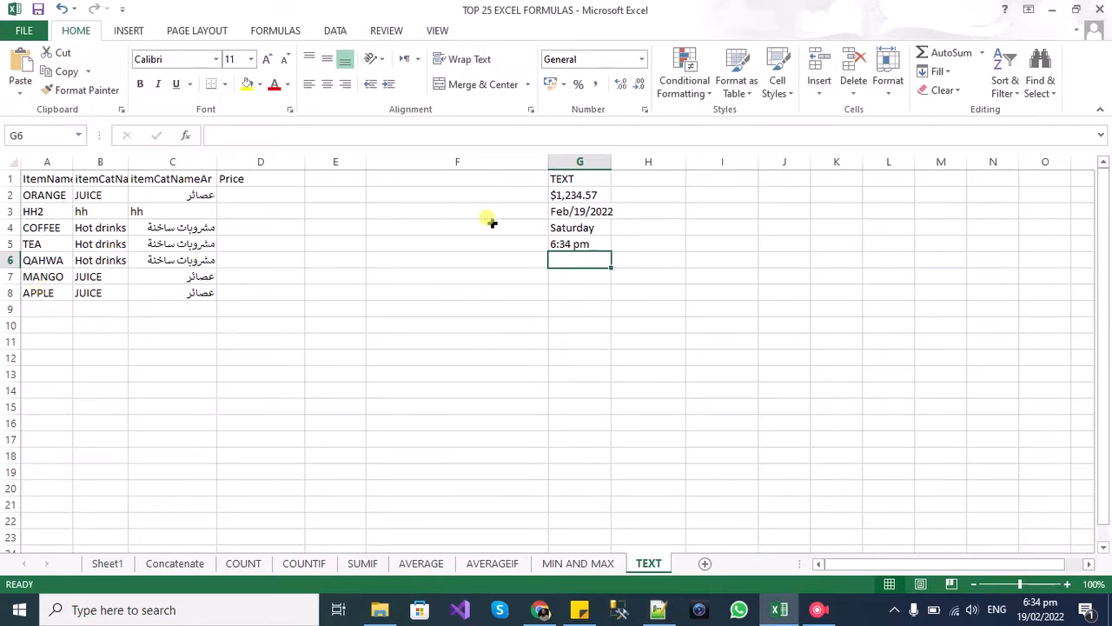
key(ctrl+v)
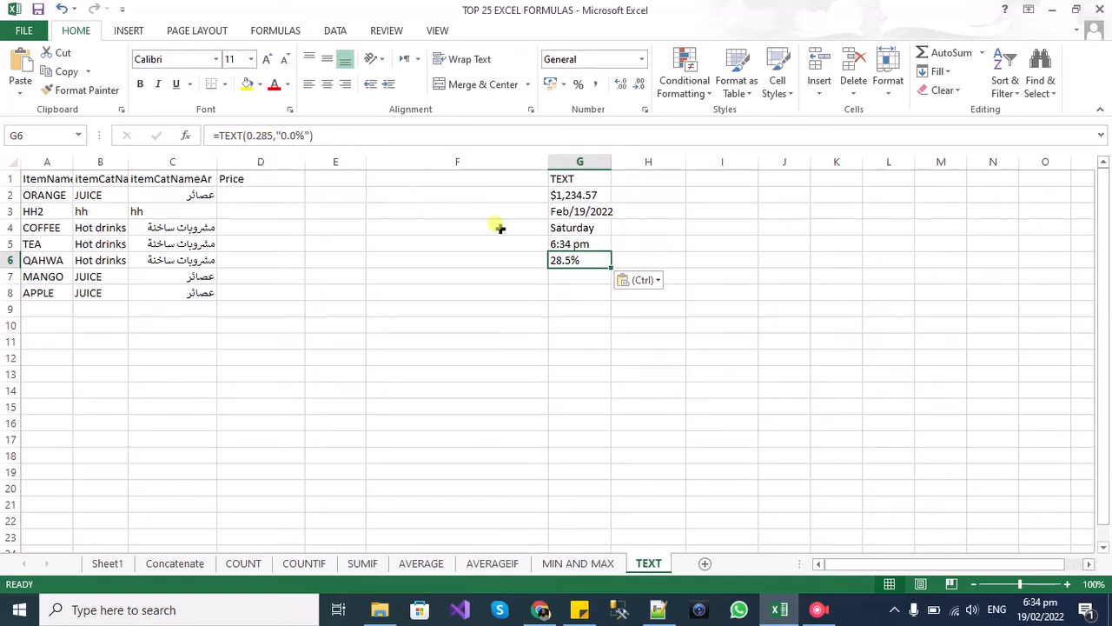
Copy the fraction formula =TEXT(4.34,"# ?/?") from the Notepad++ notes into cell G7 in Excel
click(566, 276)
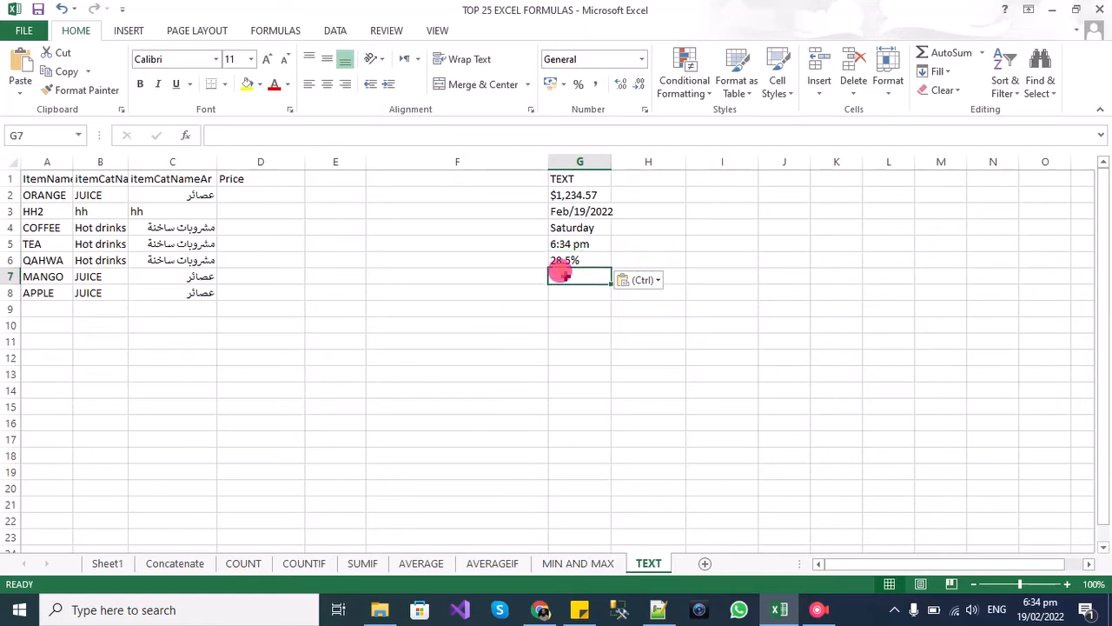
key(alt+Tab)
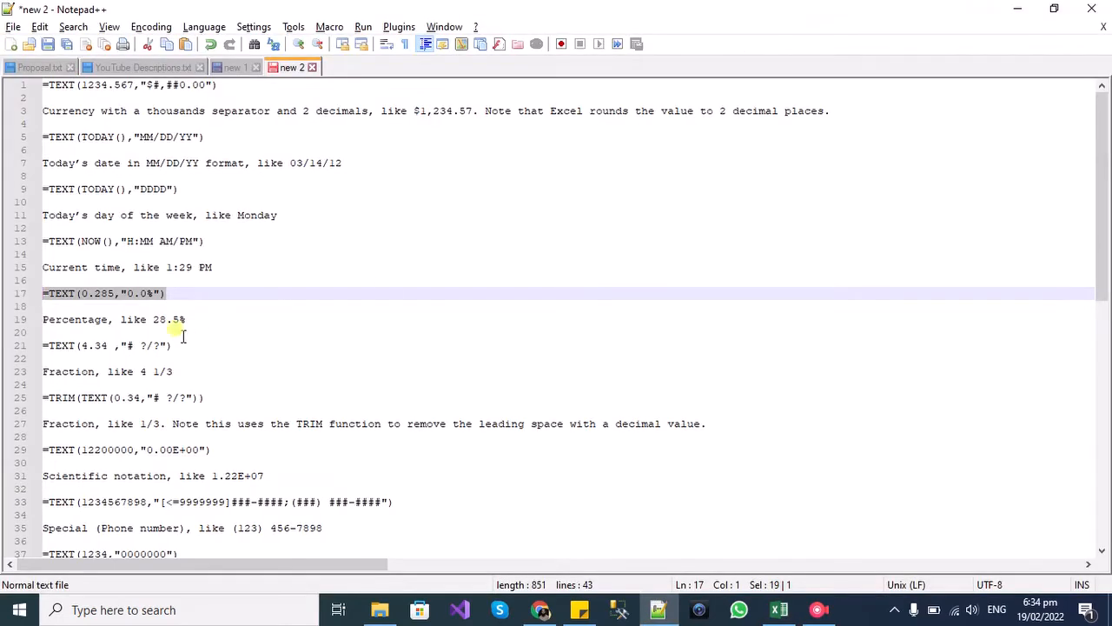
drag(173, 346, 42, 348)
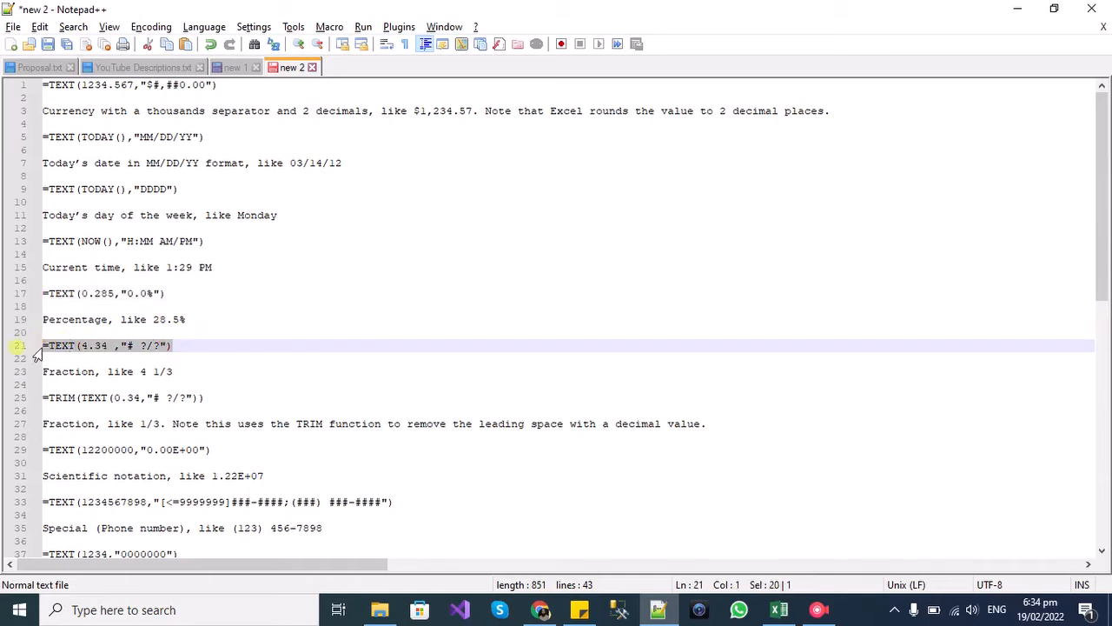
key(alt+Tab)
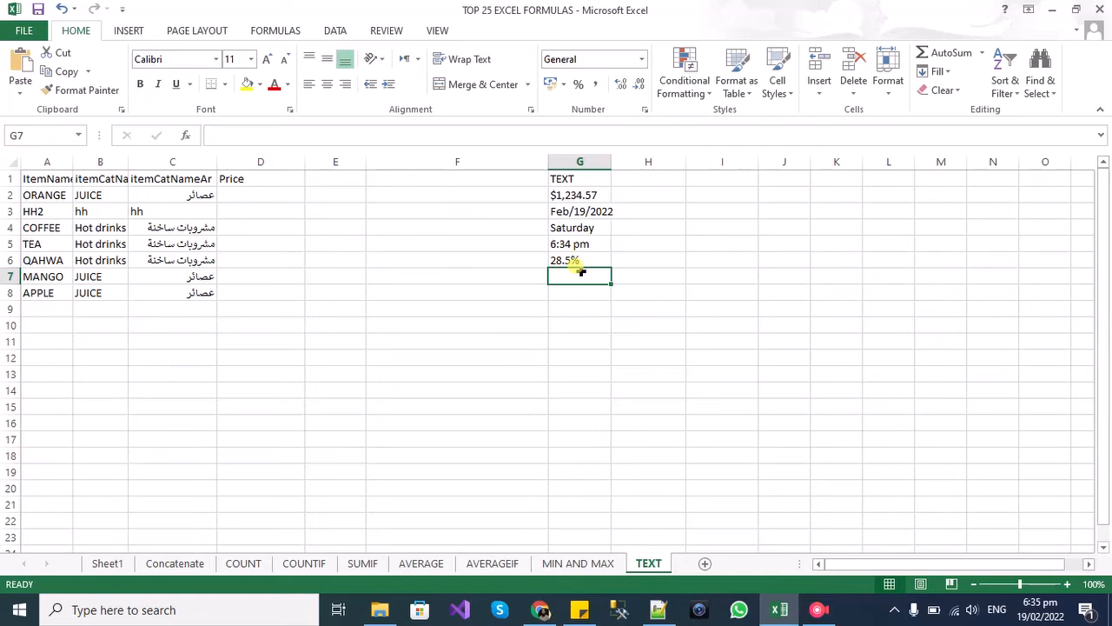
text(=TEXT(4.34,"# ?/?"))
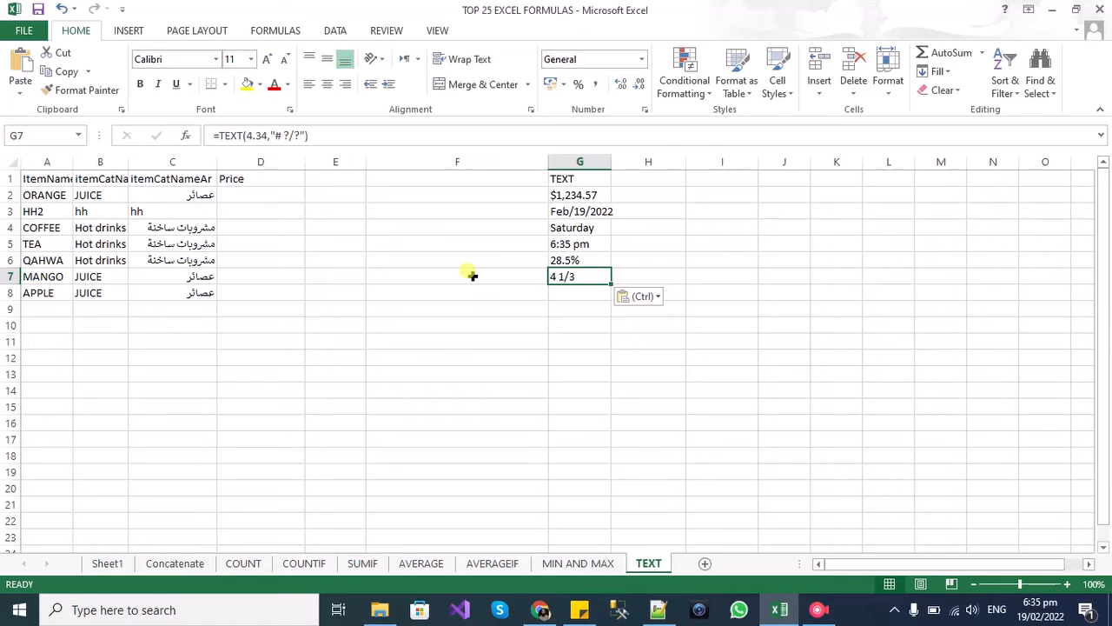
Copy the trimmed fraction formula =TRIM(TEXT(0.34,"# ?/?")) from the Notepad++ notes into cell G8 in Excel
click(556, 293)
key(alt+Tab)
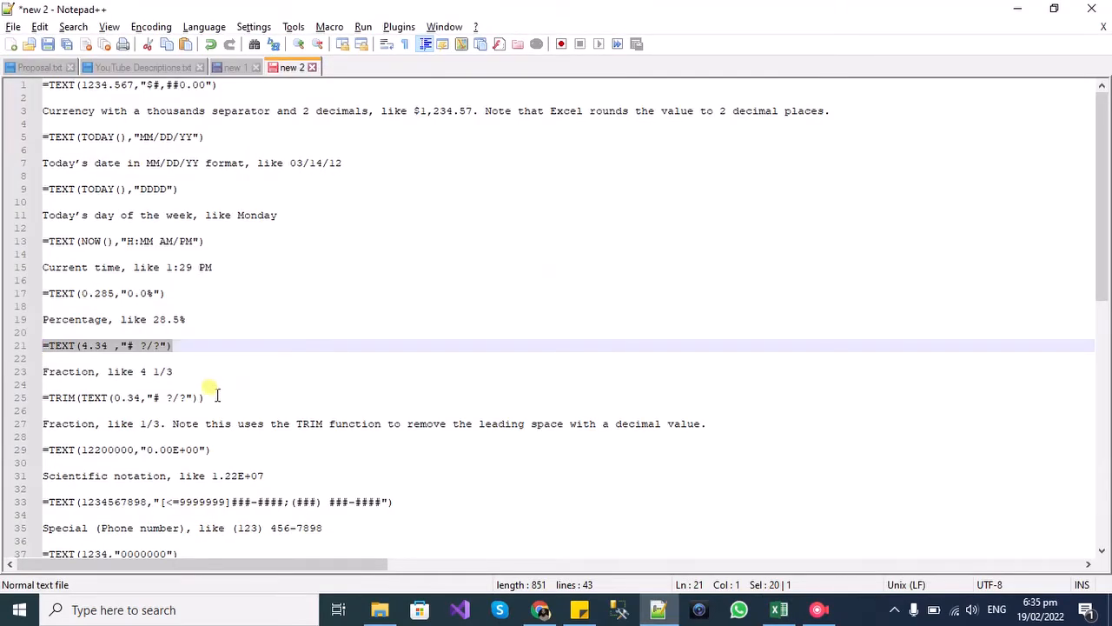
drag(214, 399, 47, 401)
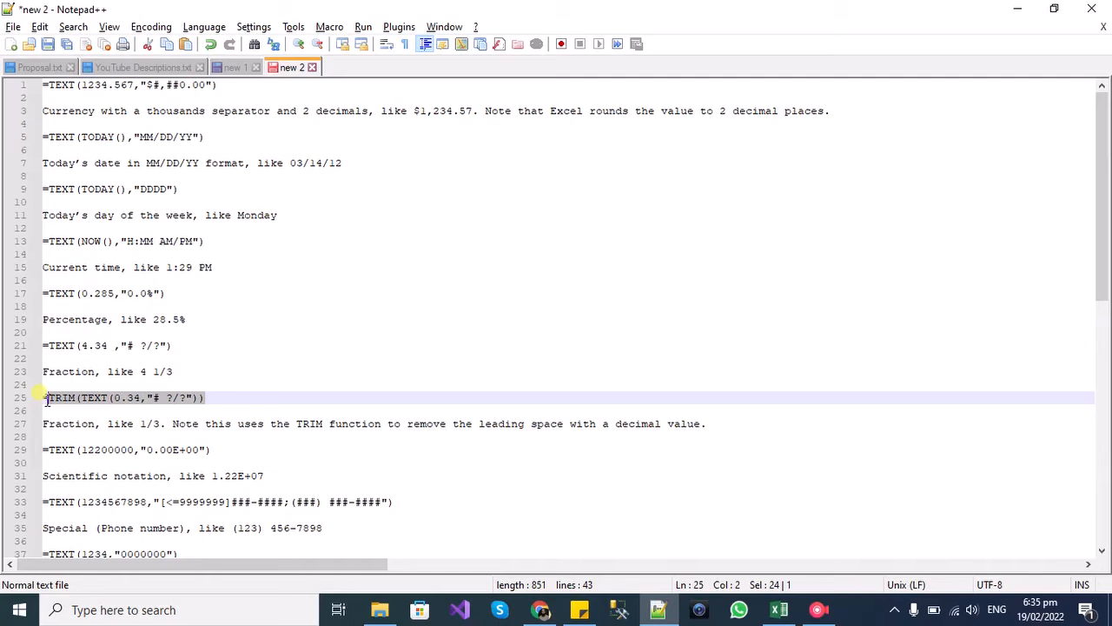
drag(47, 401, 44, 401)
key(ctrl+c)
key(alt+Tab)
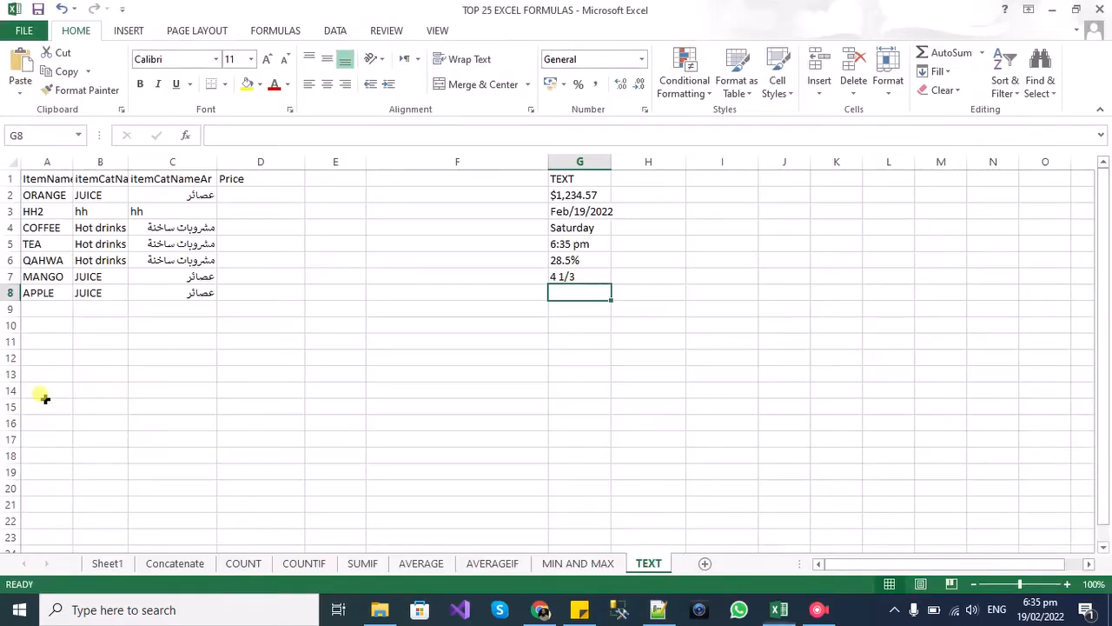
click(557, 291)
key(ctrl+v)
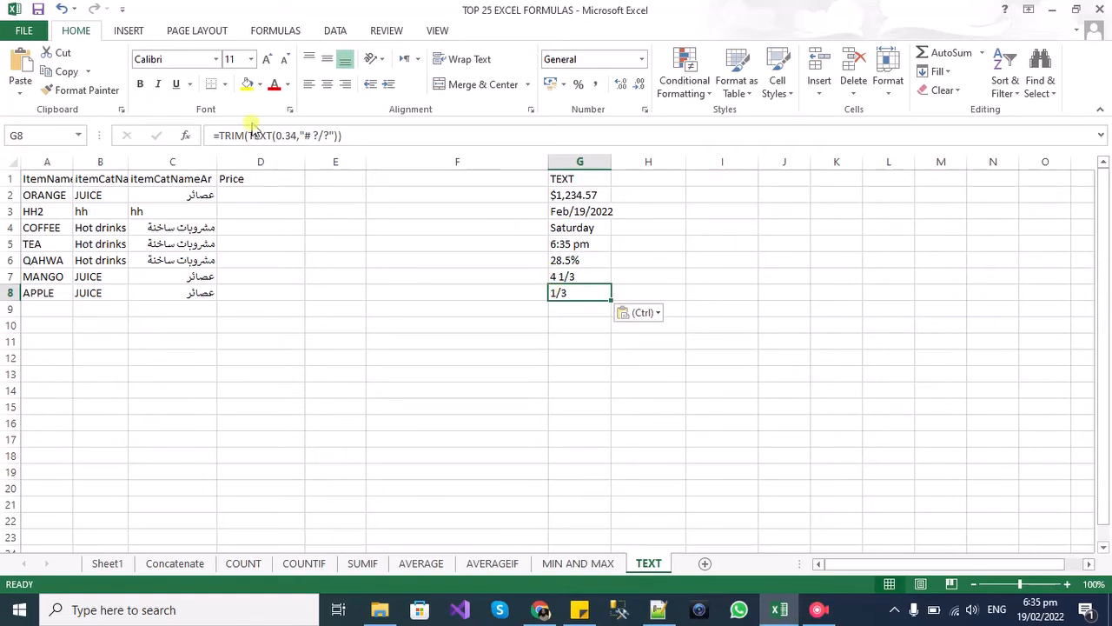
Change the number inside the TRIM formula in cell G8 to 4.34 and reselect the cell
click(281, 136)
key(BackSpace)
text(4)
key(Return)
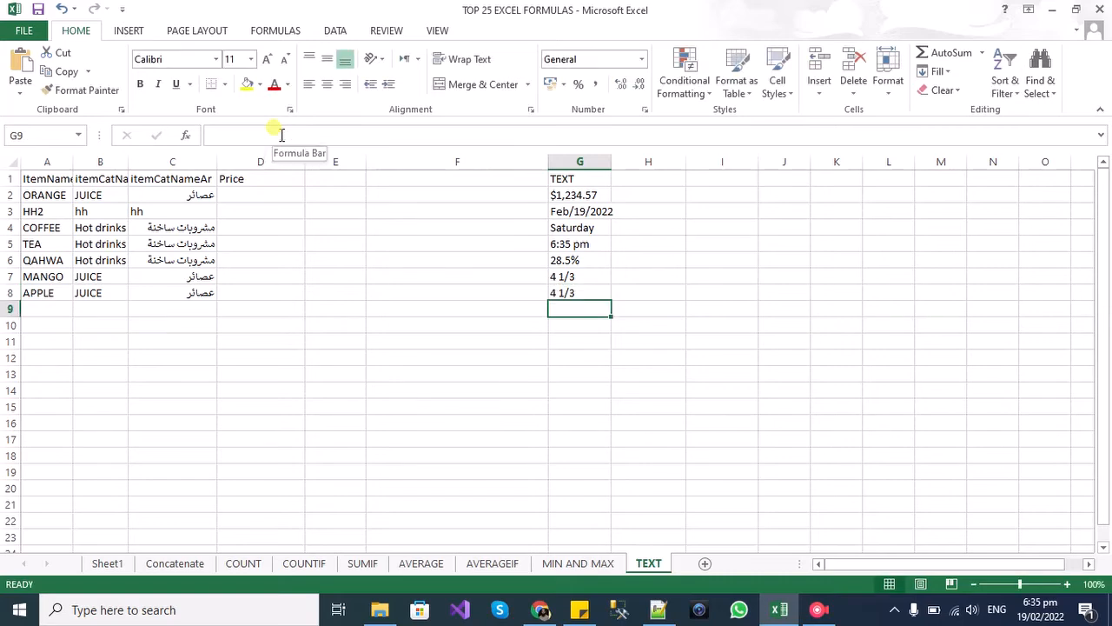
click(562, 292)
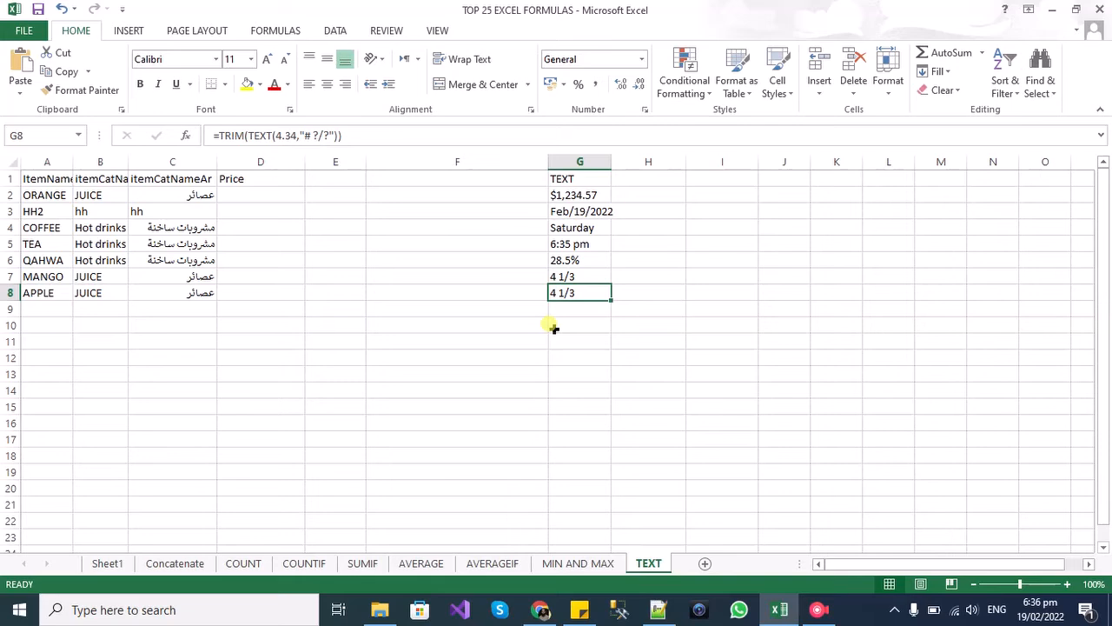
Copy the scientific-notation formula =TEXT(12200000,"0.00E+00") from the Notepad++ notes into cell G9 in Excel
key(alt+Tab)
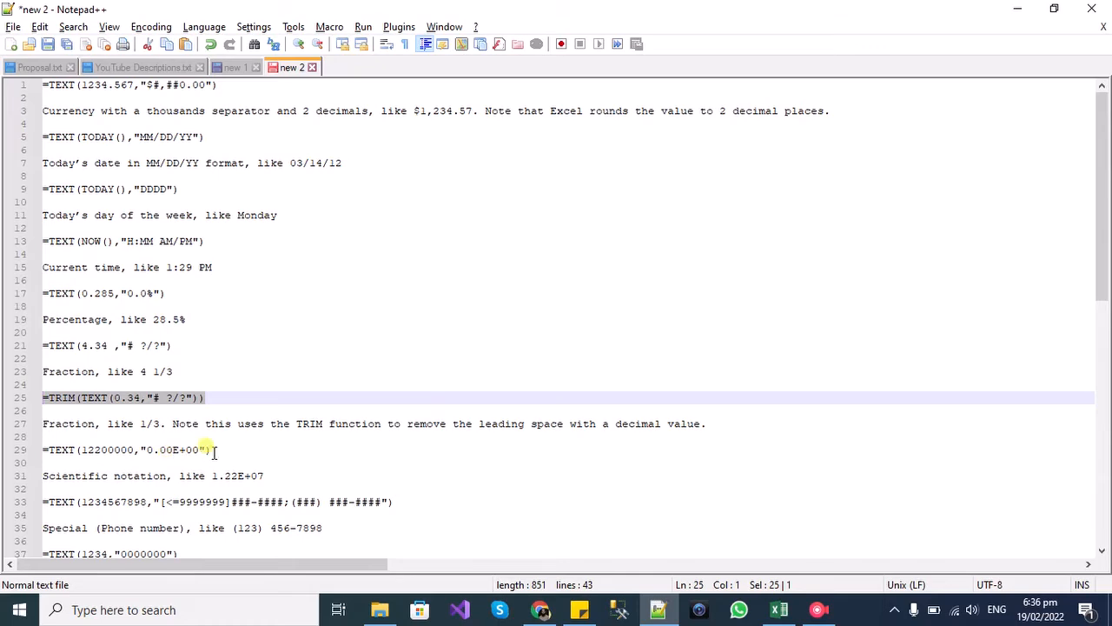
drag(217, 450, 43, 444)
key(ctrl+c)
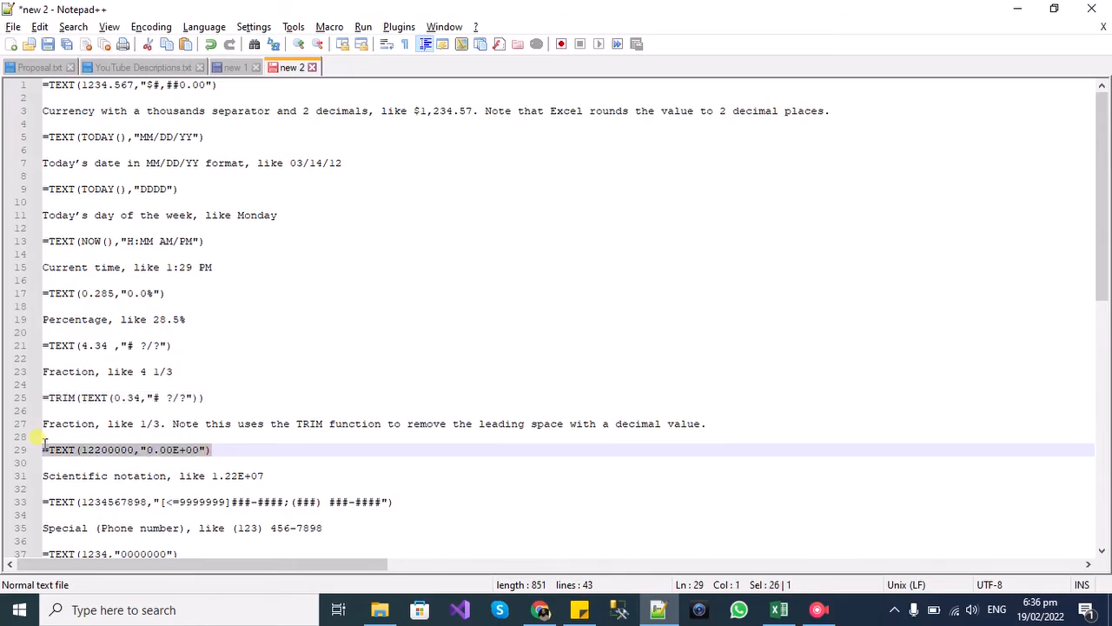
key(alt+Tab)
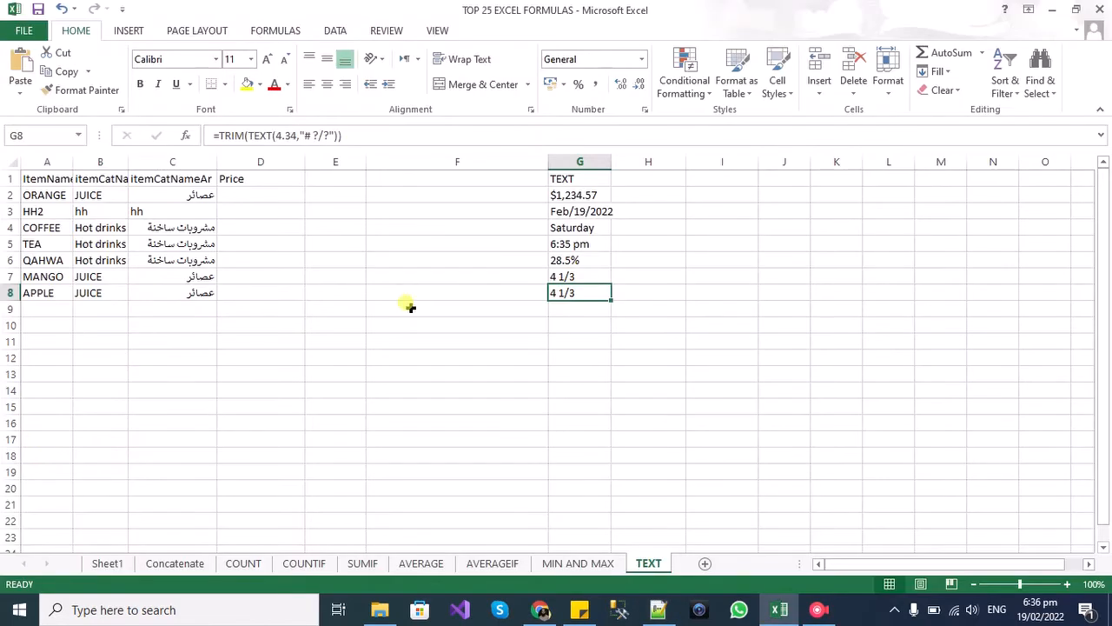
click(580, 309)
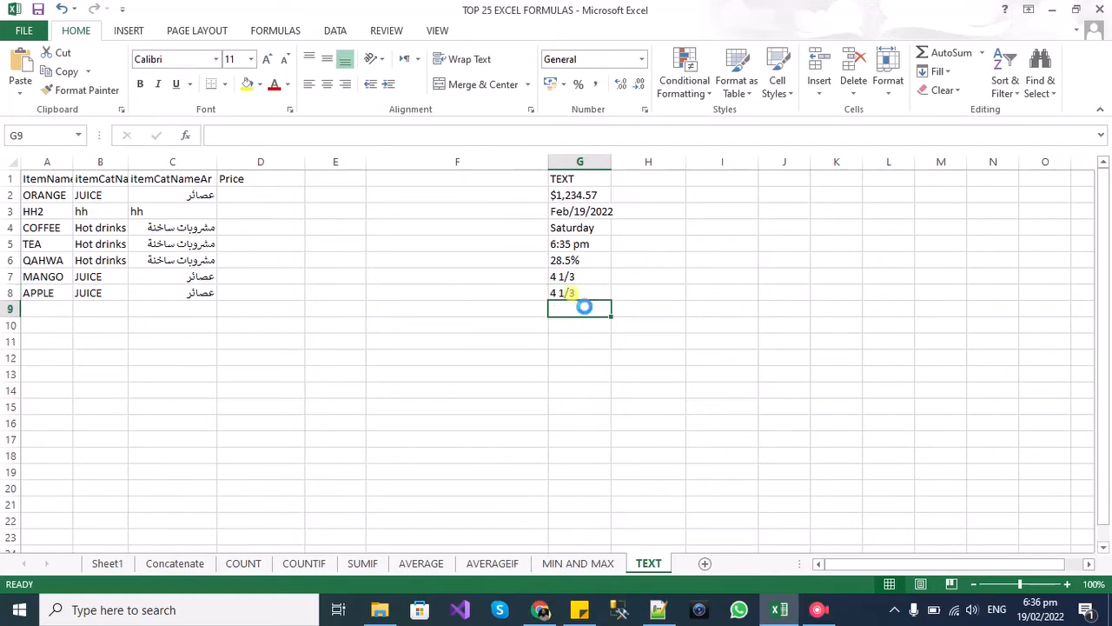
key(ctrl+v)
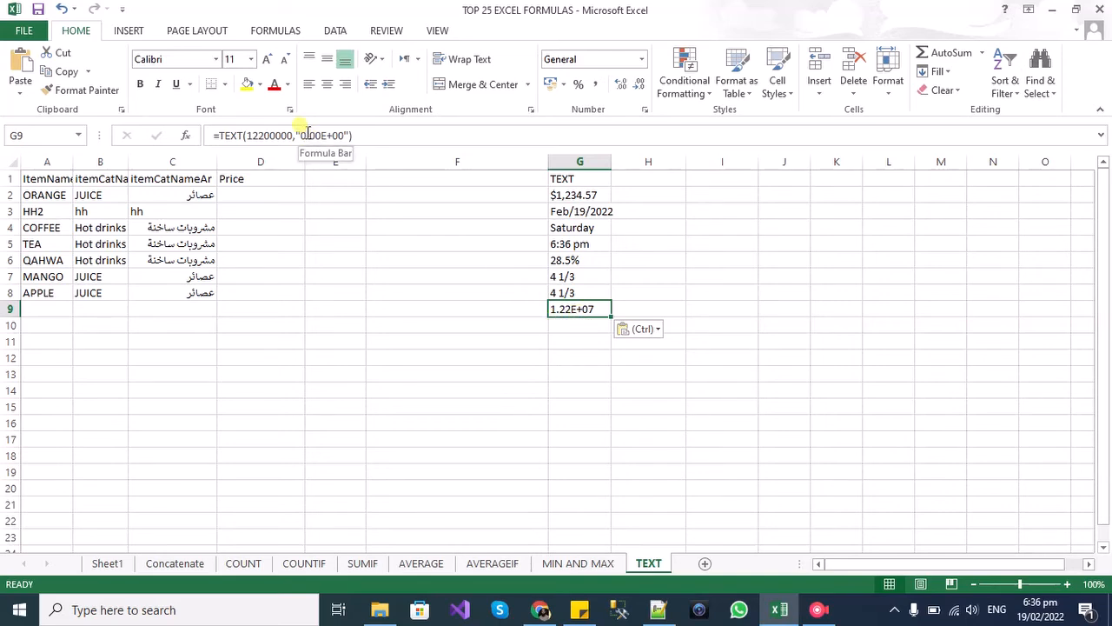
Copy the phone-number TEXT formula with format "[<=9999999]###-####;(###) ###-####" from the Notepad++ notes into cell G10 in Excel
click(569, 328)
key(alt+Tab)
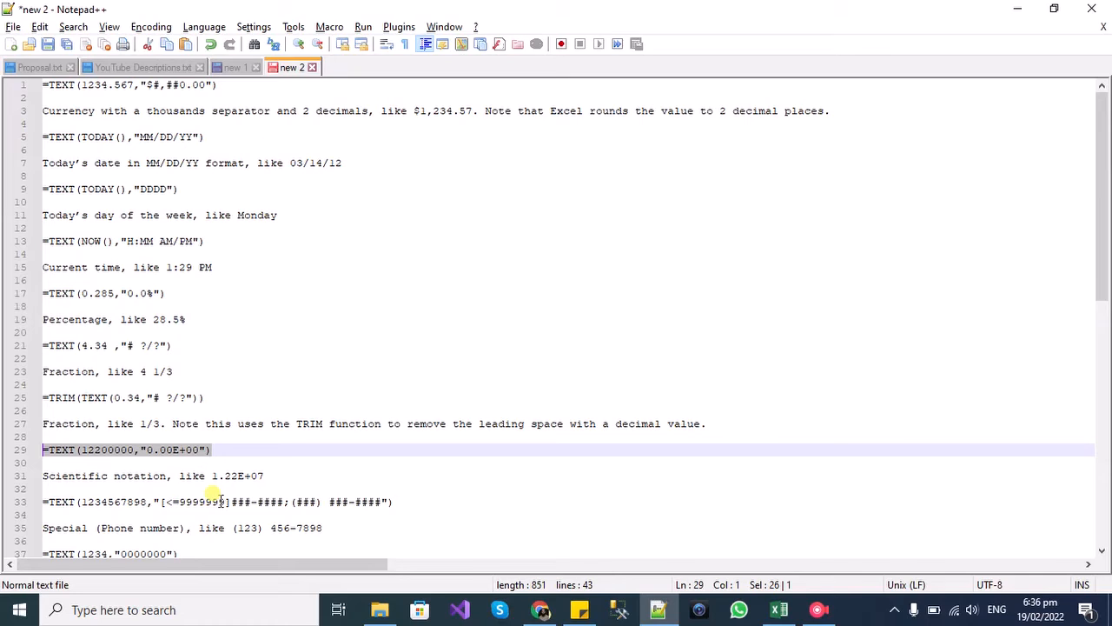
click(411, 501)
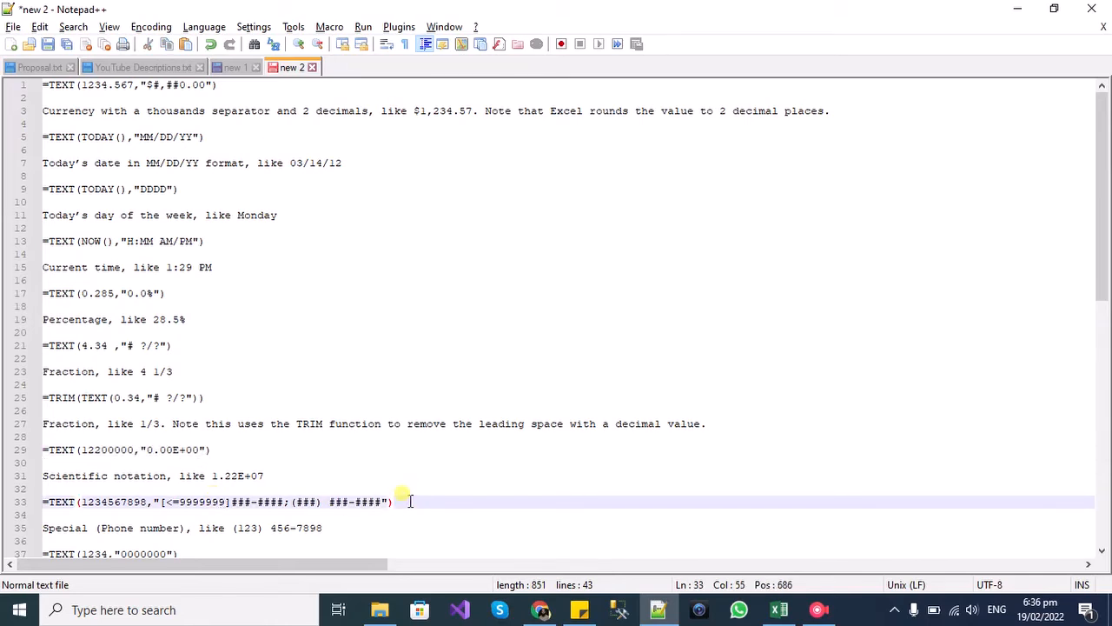
key(shift+Home)
key(ctrl+c)
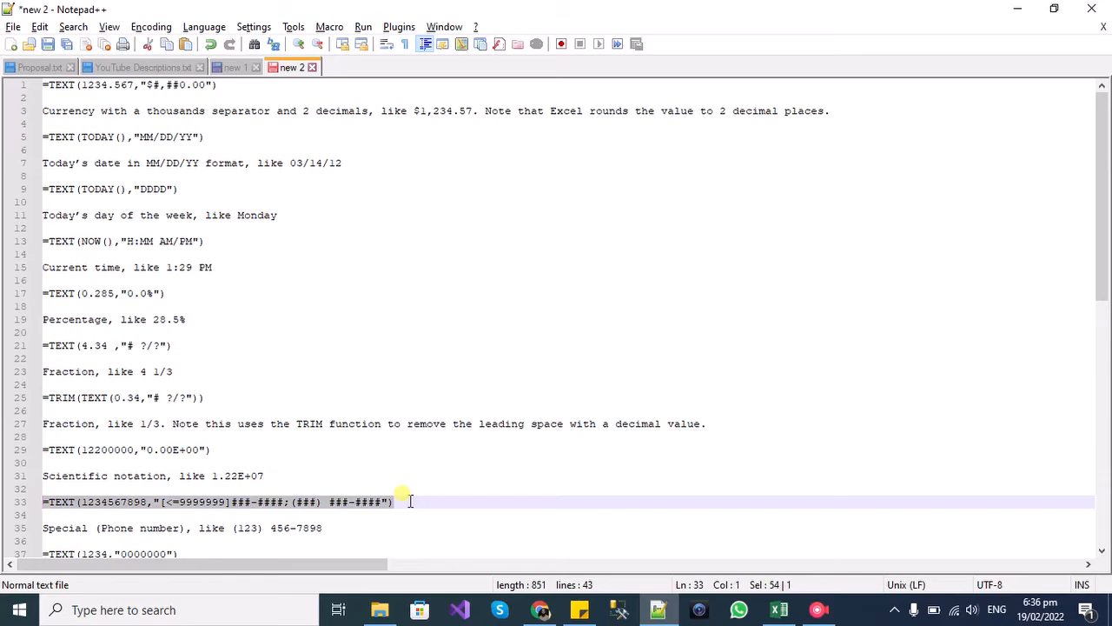
key(alt+Tab)
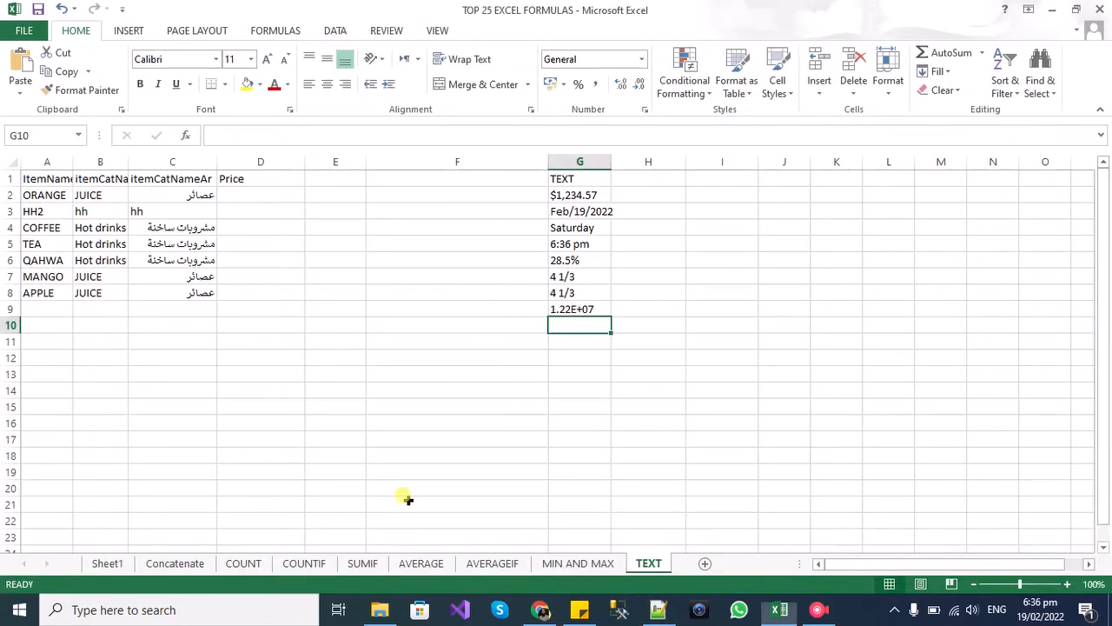
key(ctrl+v)
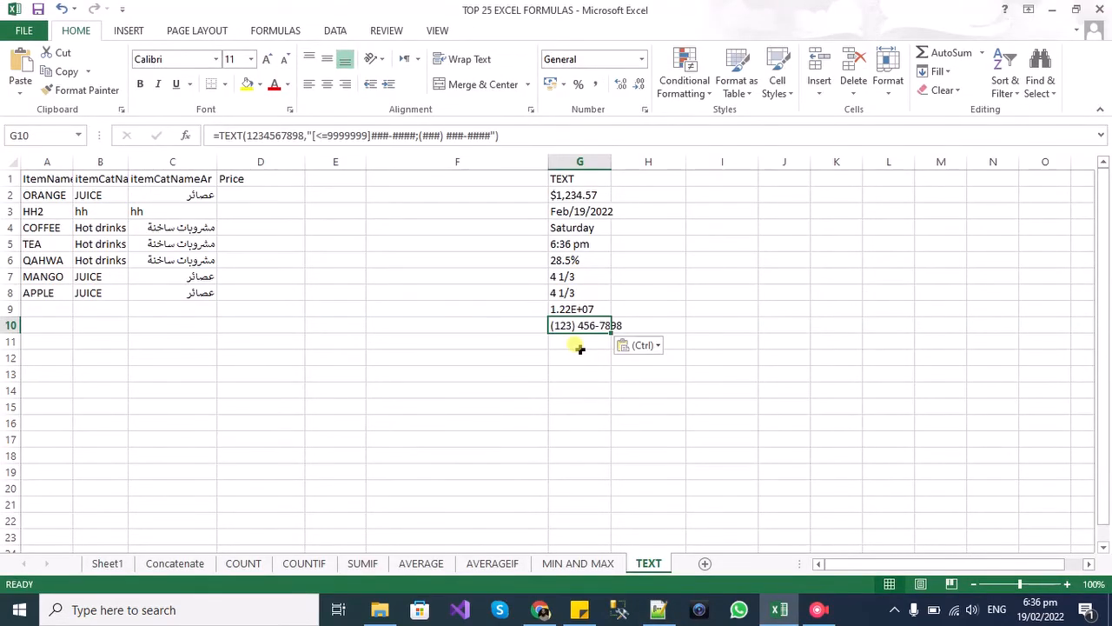
Copy the leading-zeros formula =TEXT(1234,"0000000") from the Notepad++ notes into cell G11 in Excel
click(521, 314)
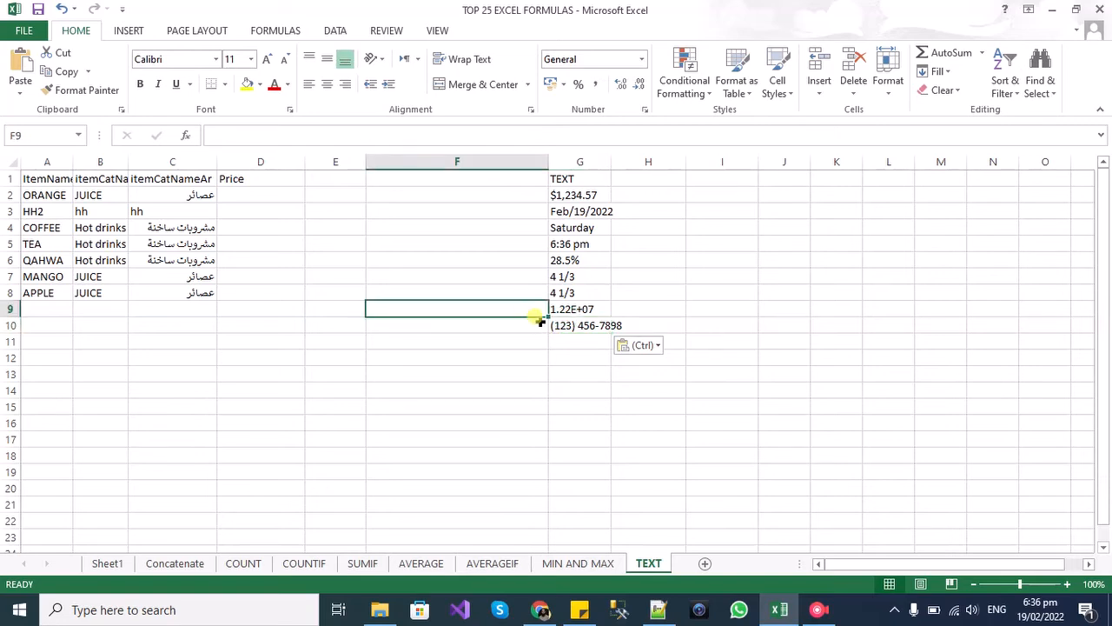
click(556, 324)
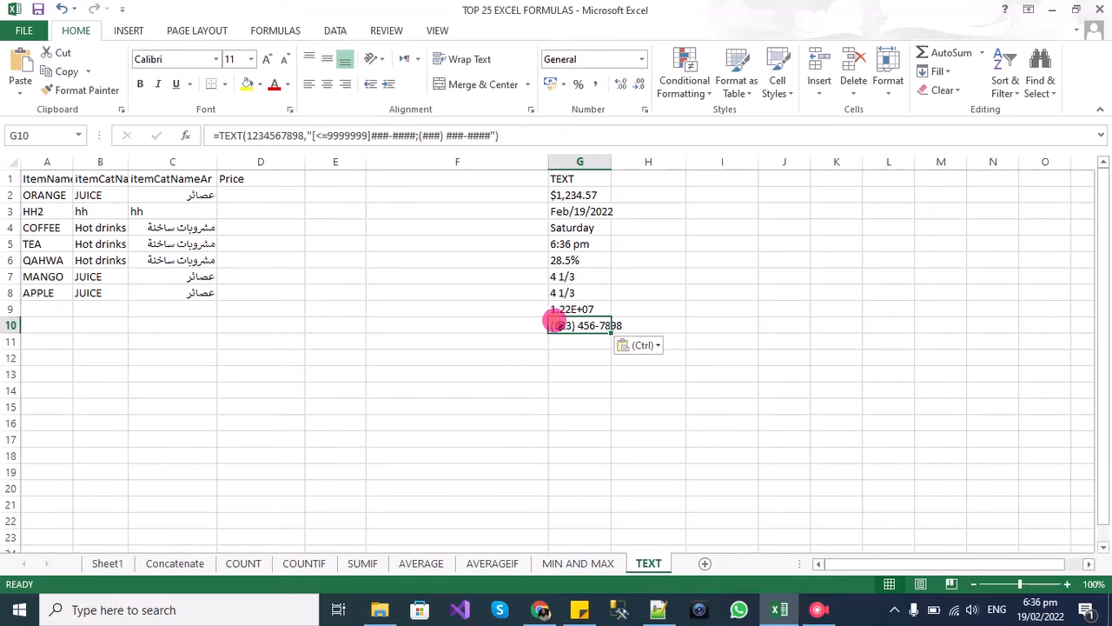
click(567, 342)
key(alt+Tab)
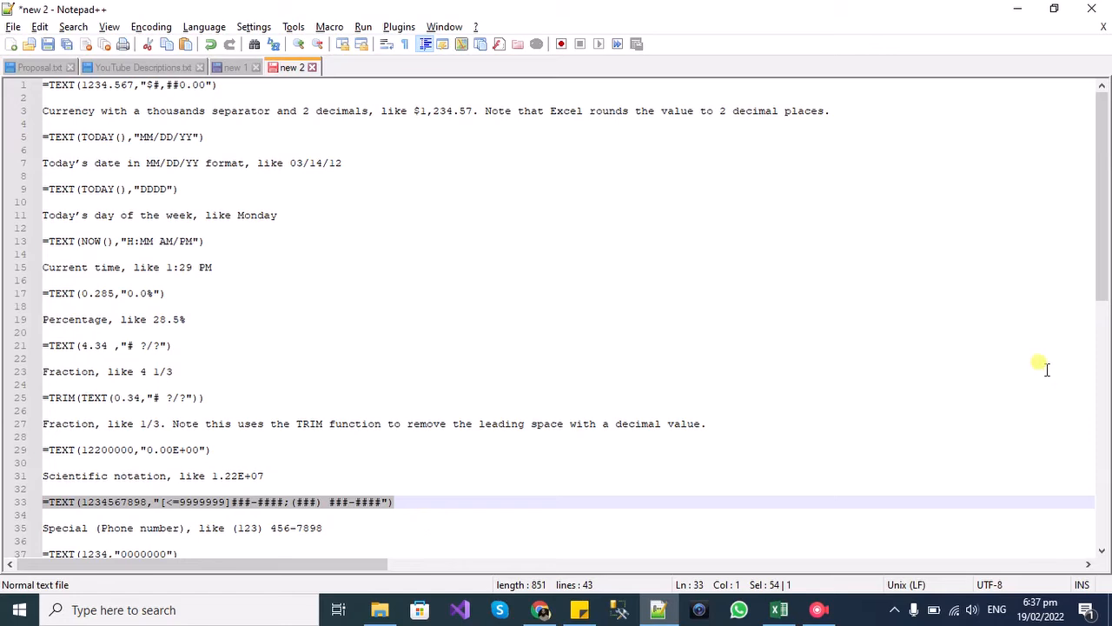
click(1106, 385)
drag(1107, 378, 1107, 345)
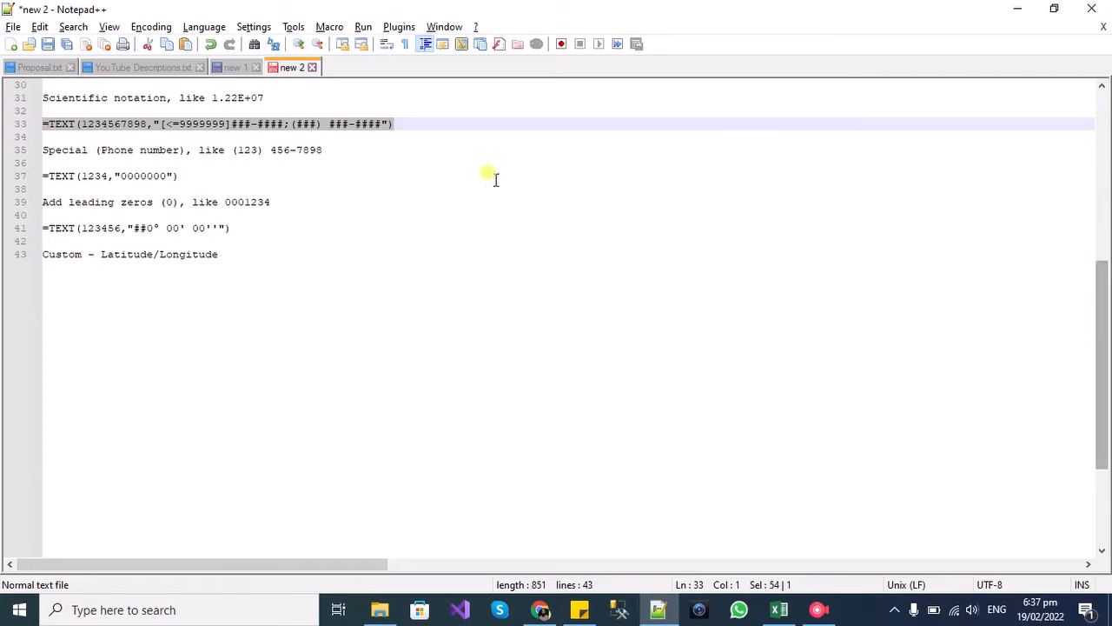
drag(182, 176, 45, 179)
key(ctrl+c)
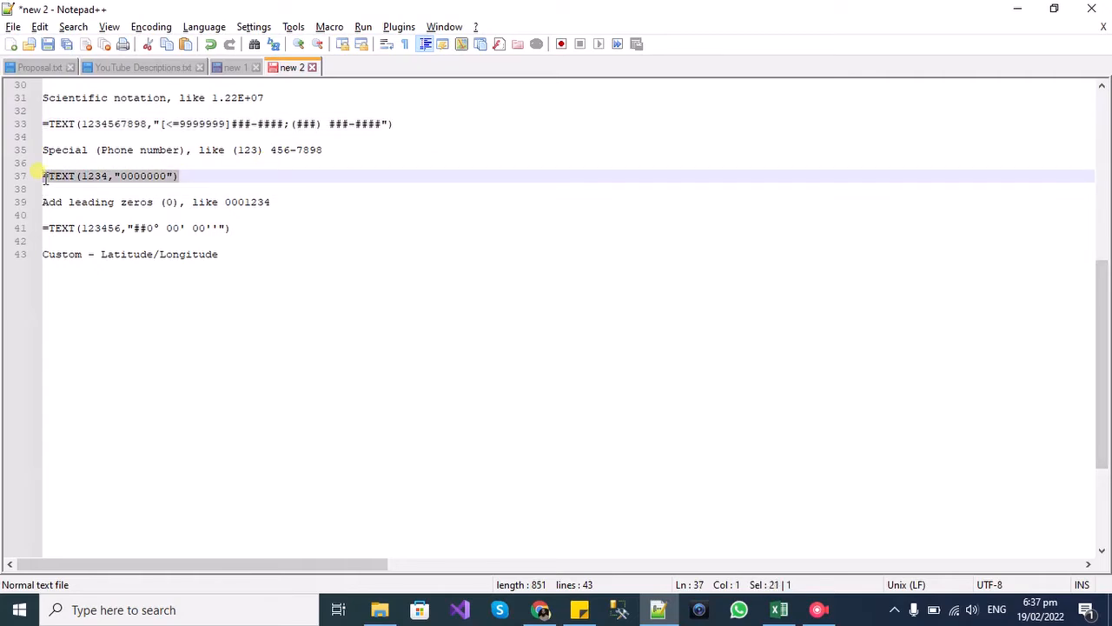
key(alt+Tab)
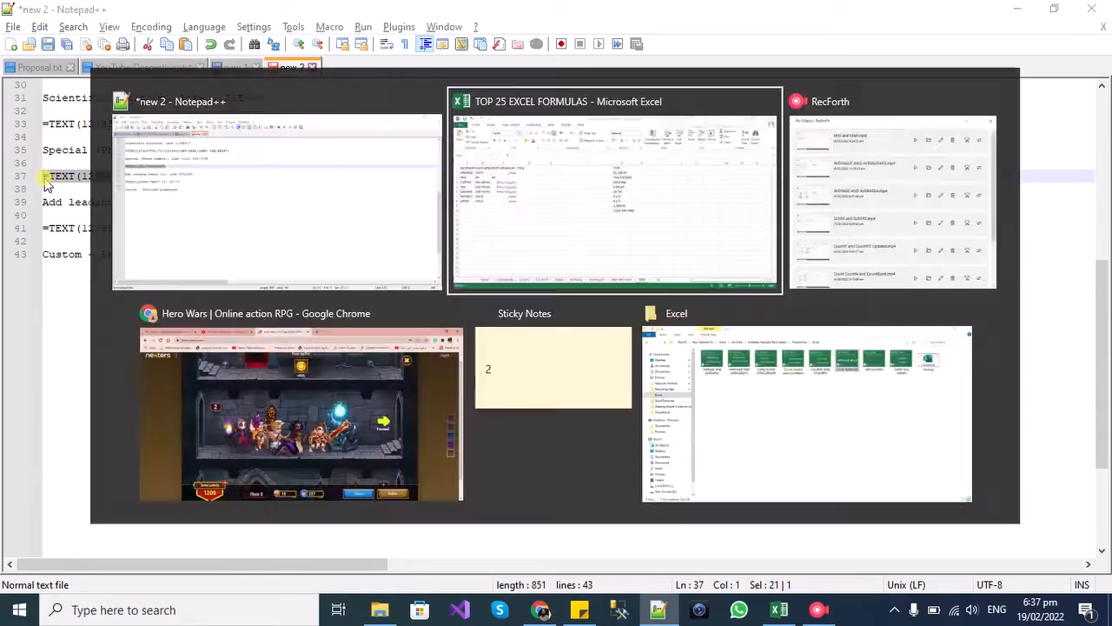
key(ctrl+v)
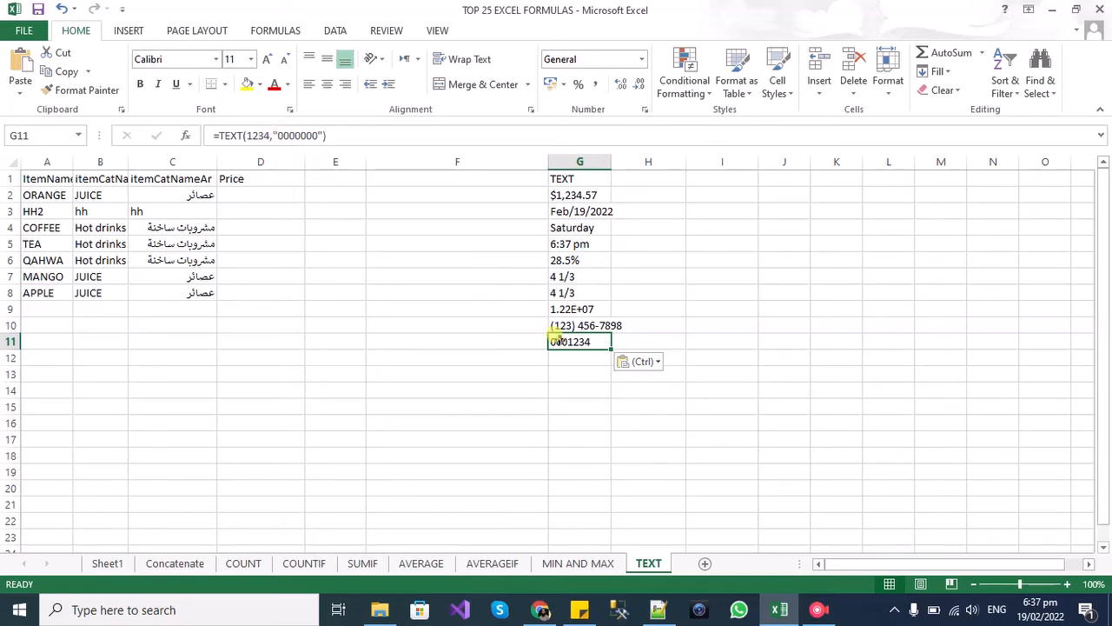
Extend the format code in cell G11's TEXT formula to eight zeros, "00000000", and reselect the cell
click(318, 136)
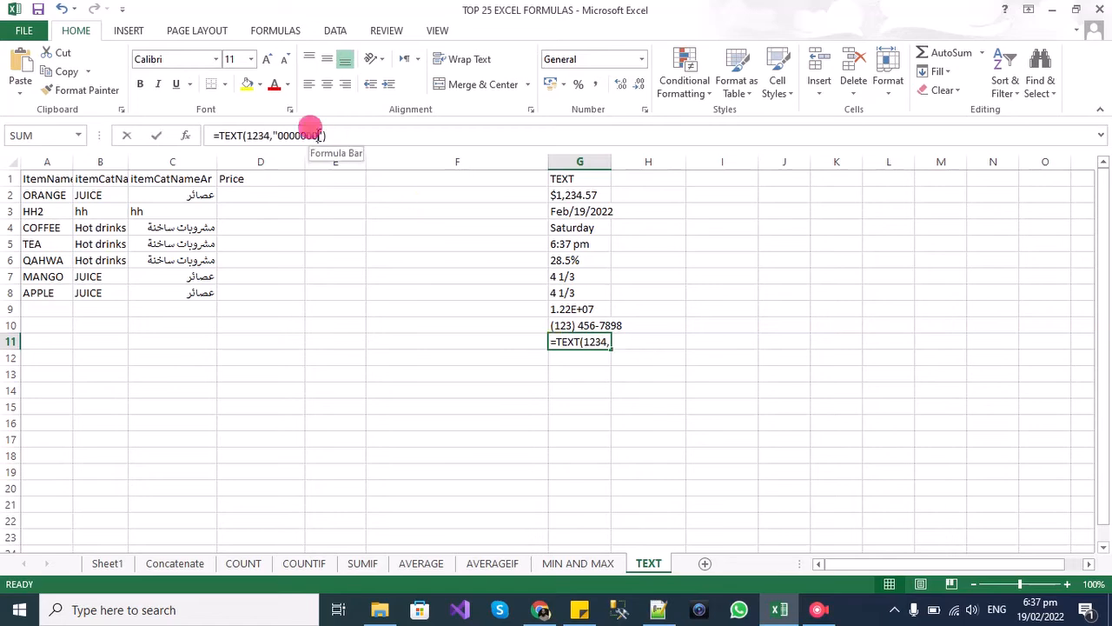
text(0)
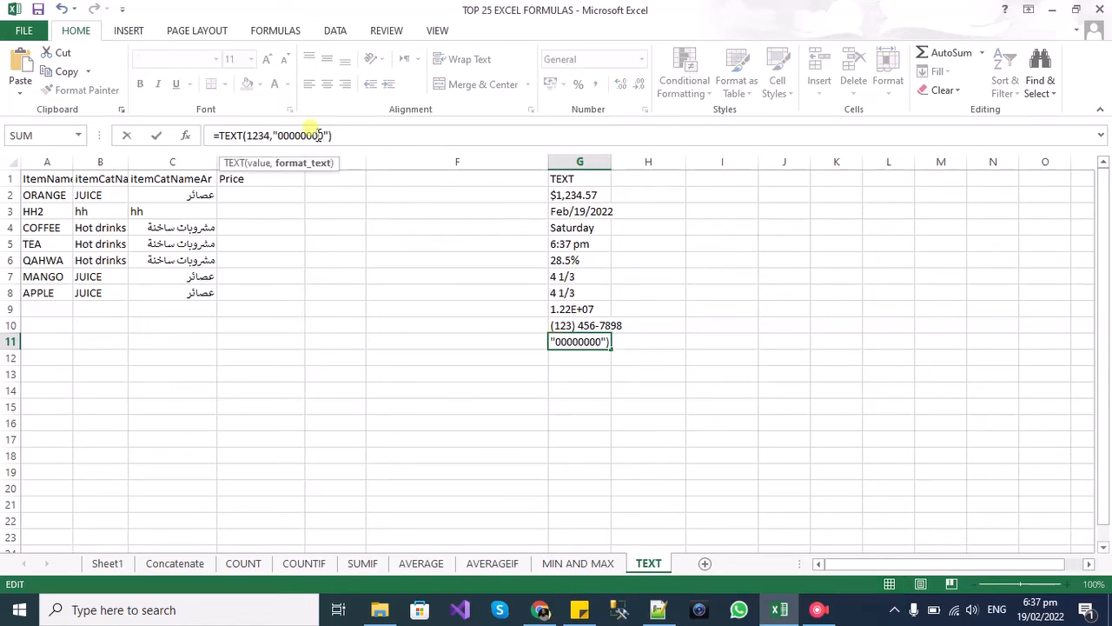
key(Return)
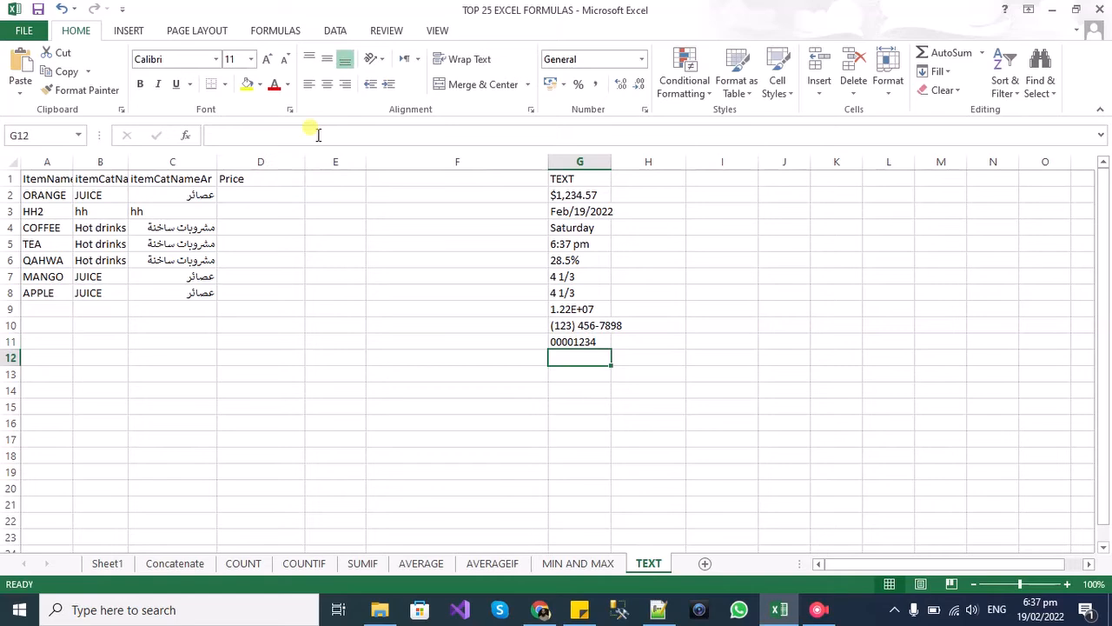
click(569, 338)
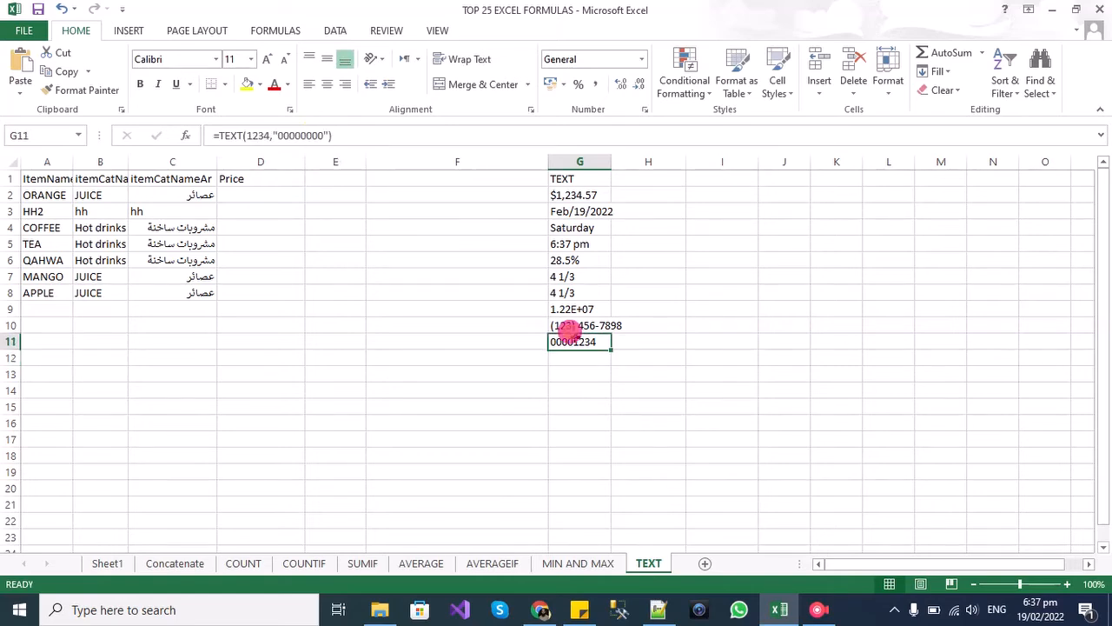
Shorten the format code in cell G11's TEXT formula to five zeros, "00000"
click(316, 135)
key(BackSpace)
key(BackSpace)
key(BackSpace)
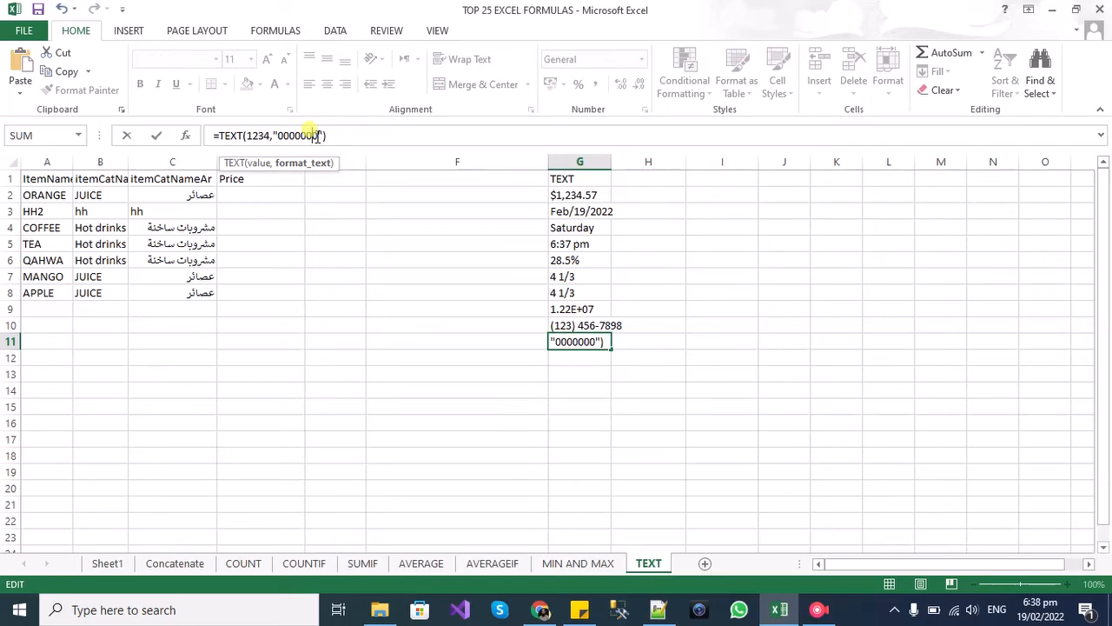
key(Return)
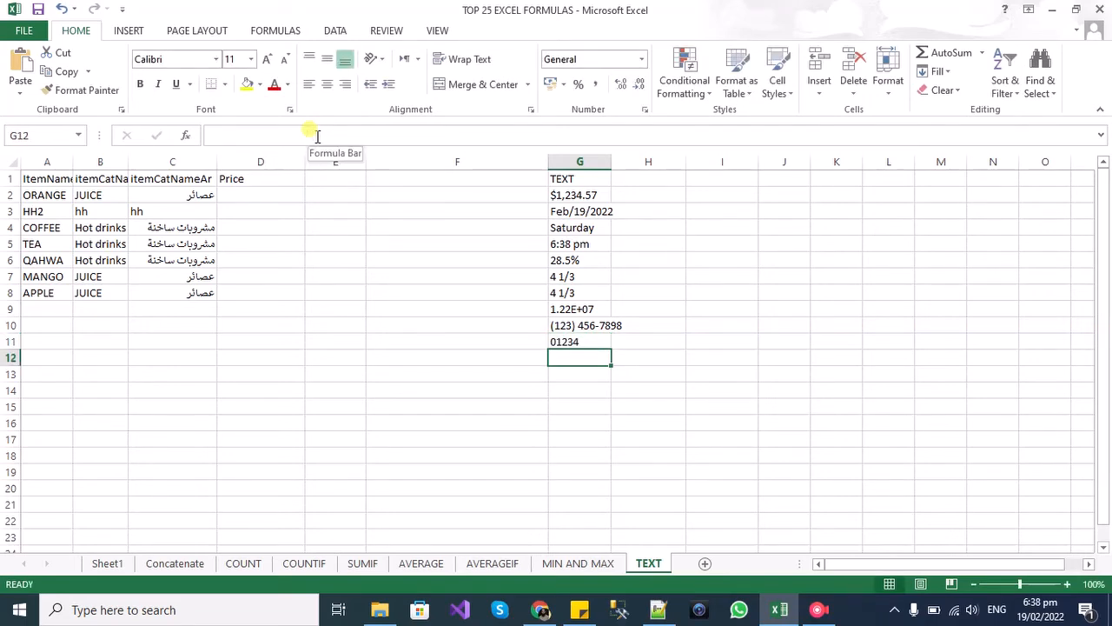
Copy the latitude/longitude formula =TEXT(123456,"##0° 00' 00''") from the Notepad++ notes into cell G12 in Excel
key(alt+Tab)
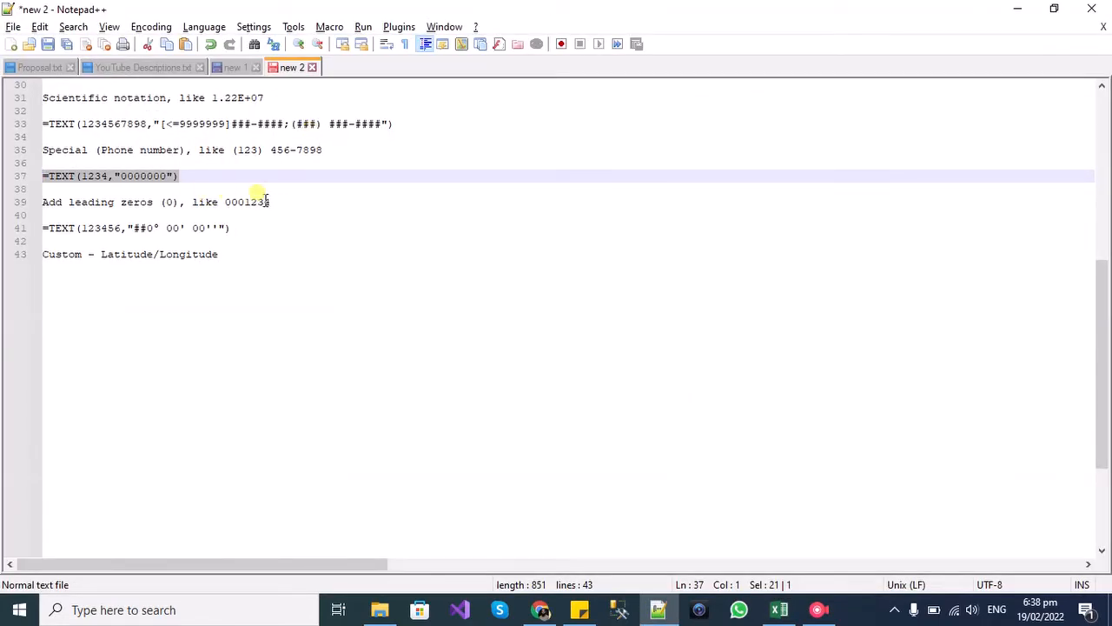
drag(248, 227, 59, 236)
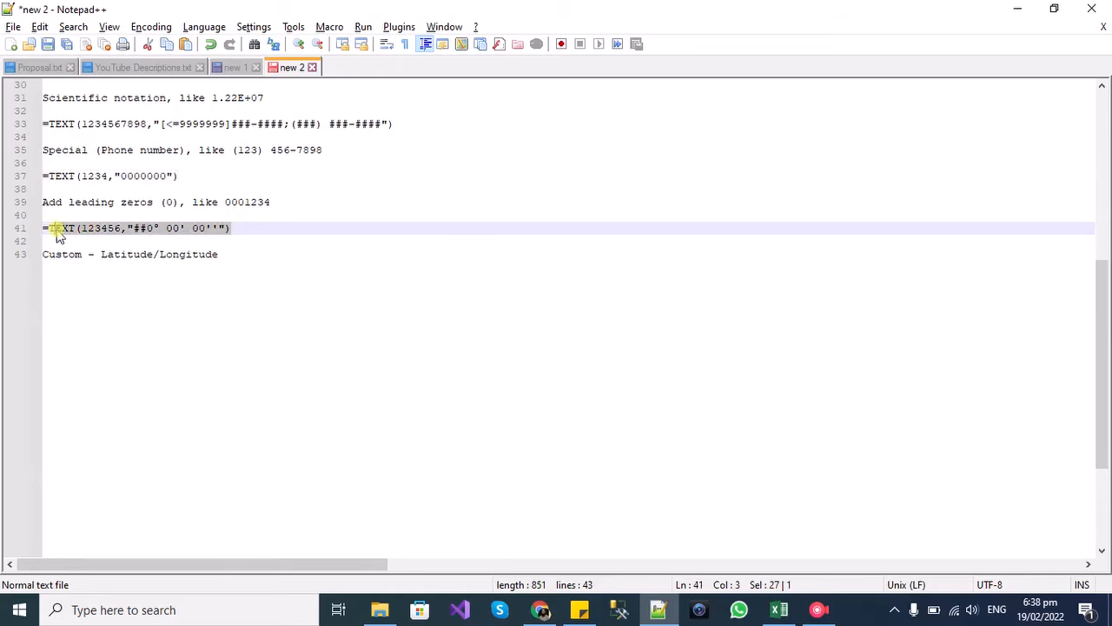
key(shift+Home)
key(ctrl+c)
key(alt+Tab)
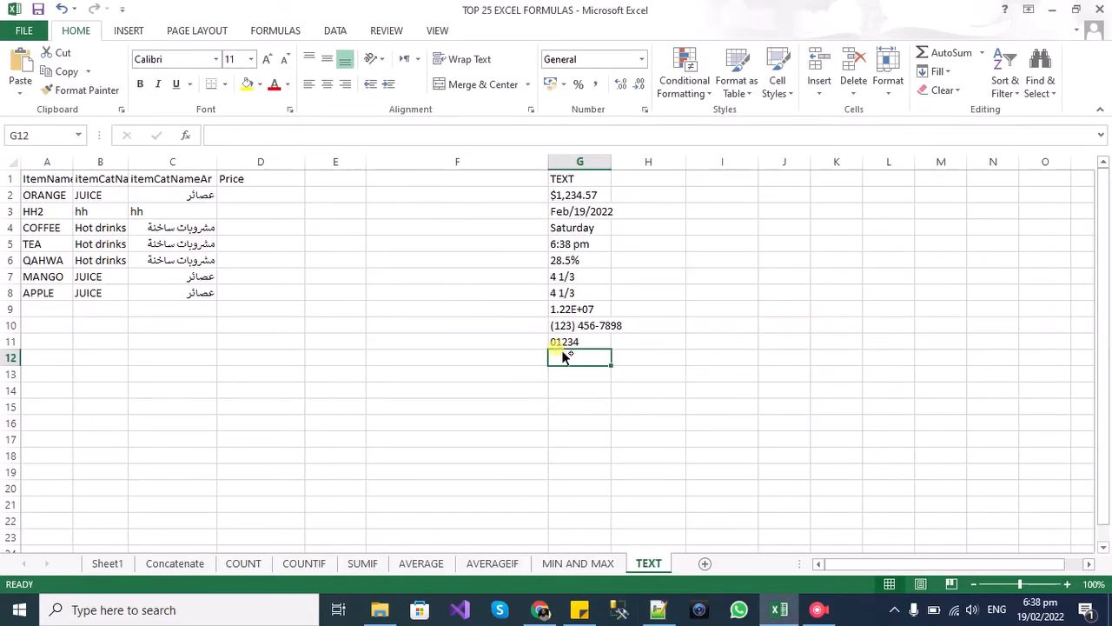
key(ctrl+v)
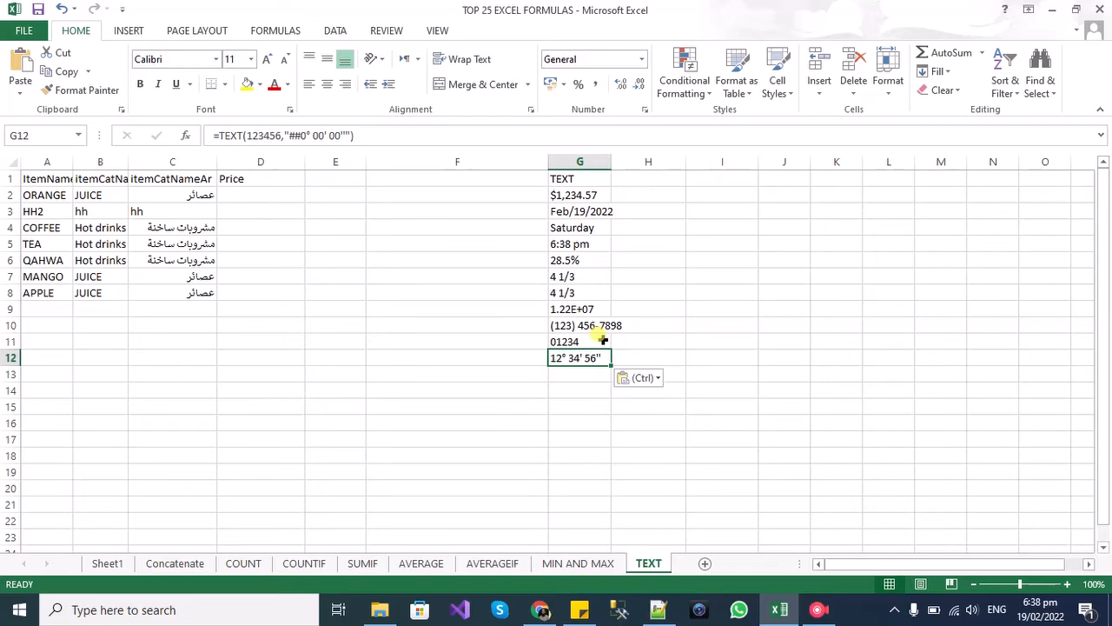
click(577, 341)
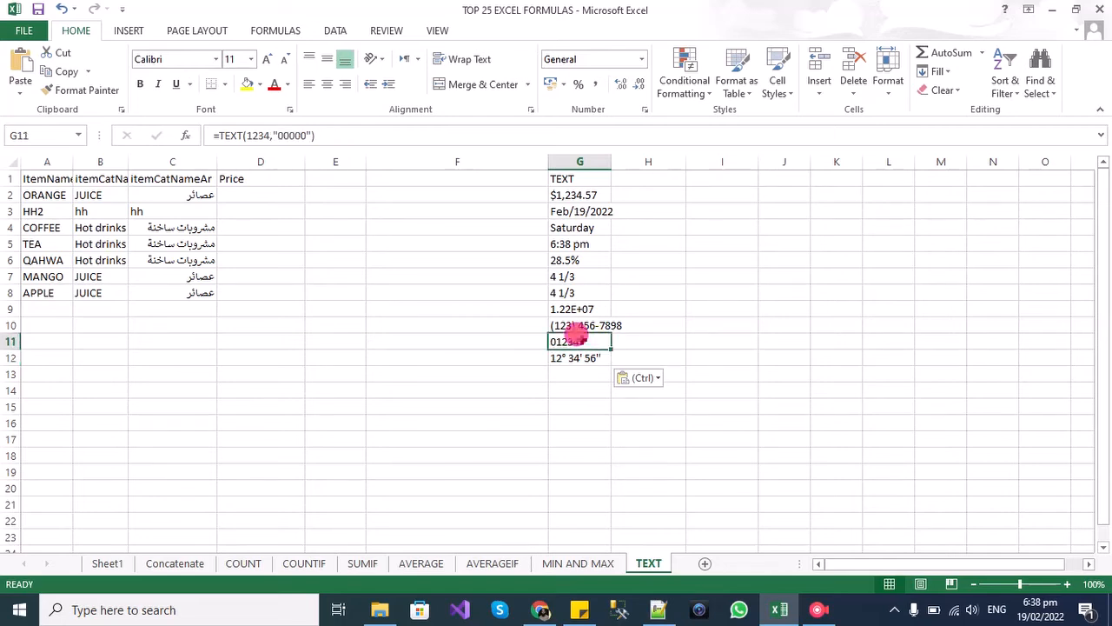
click(572, 358)
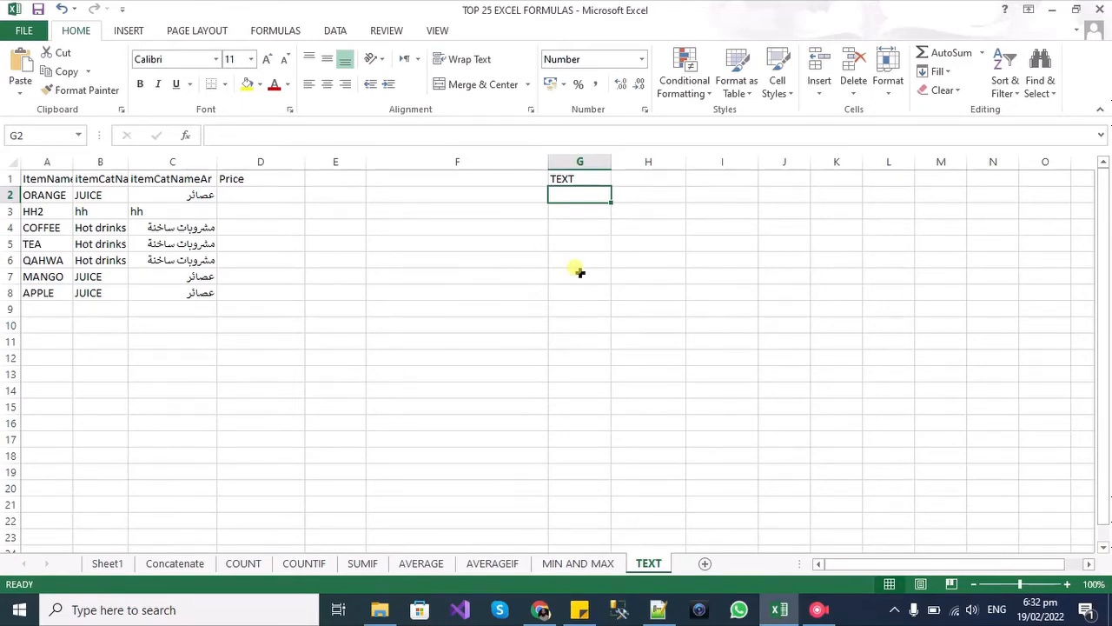
Copy the currency formula =TEXT(1234.567,"$#,##0.00") from the Notepad++ notes into cell G2 in Excel
click(663, 614)
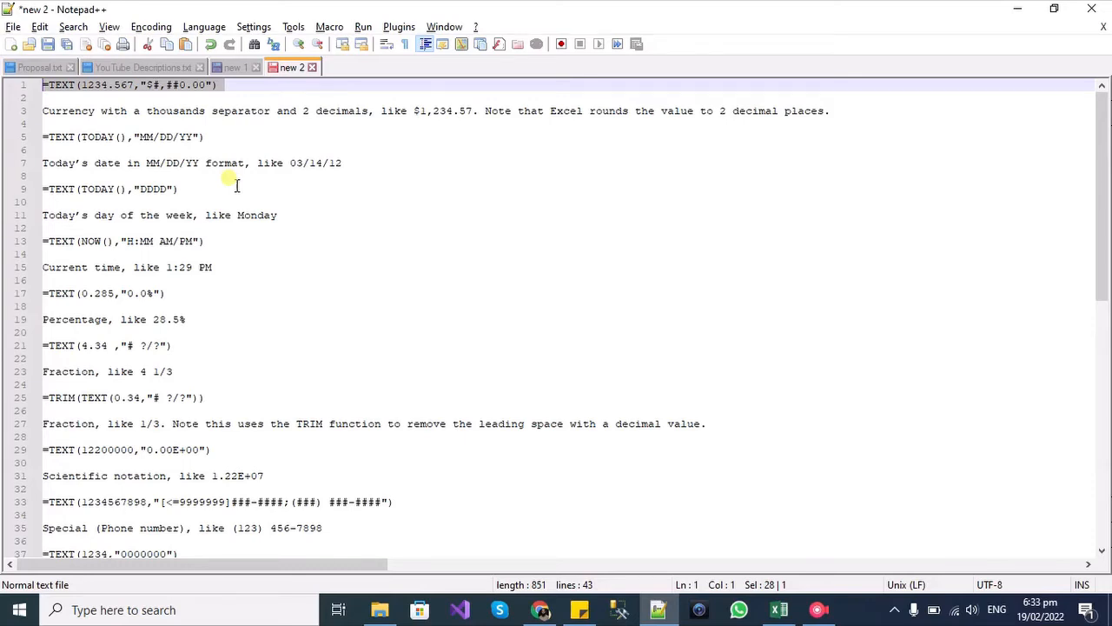
key(alt+Tab)
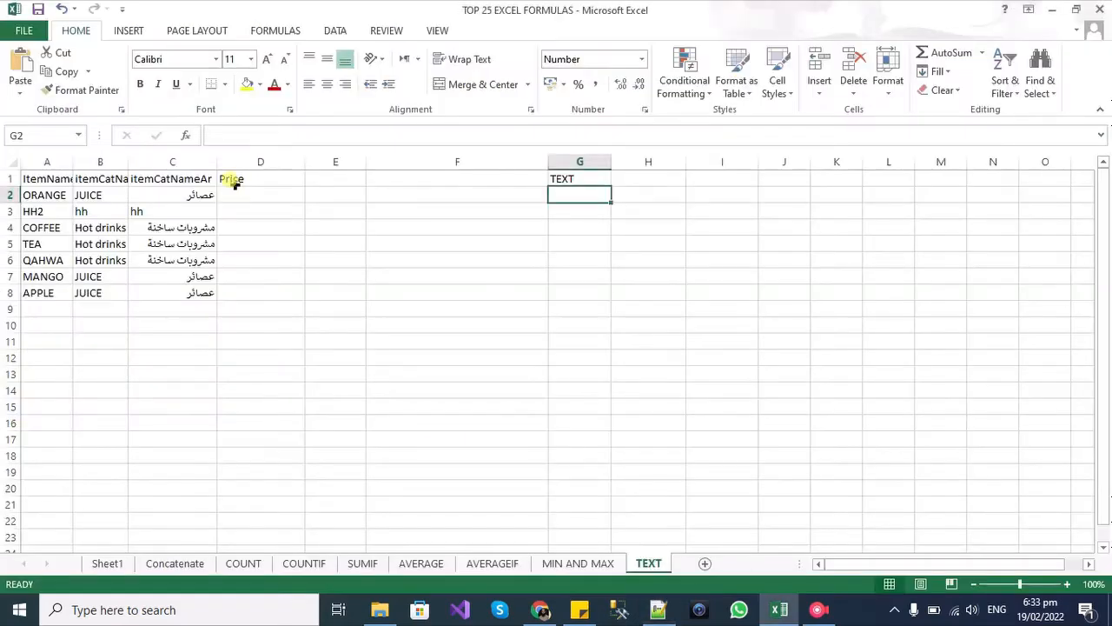
text(=TEXT(1234.567,"$#,##0.00"))
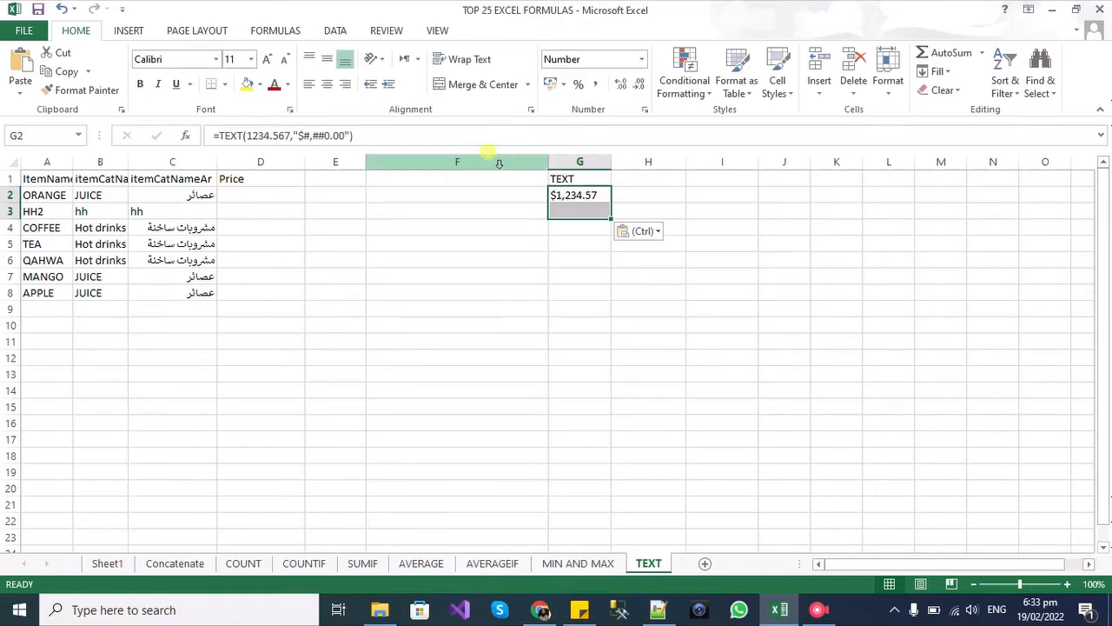
click(555, 206)
click(570, 197)
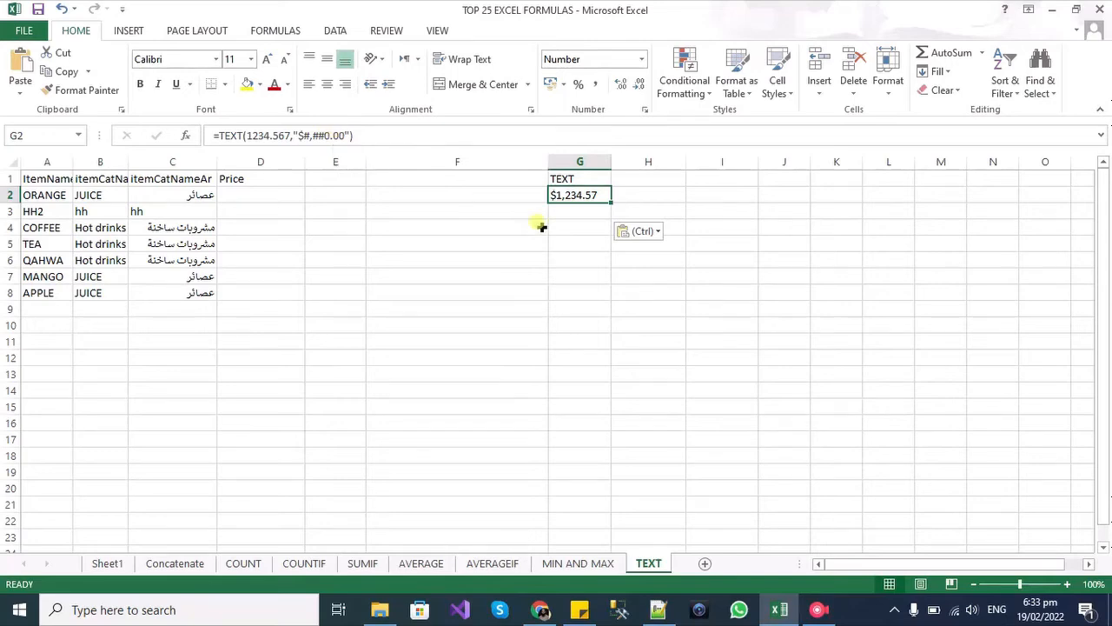
Copy the date formula =TEXT(TODAY(),"MM/DD/YY") from the Notepad++ notes into cell G3 in Excel
click(562, 209)
key(alt+Tab)
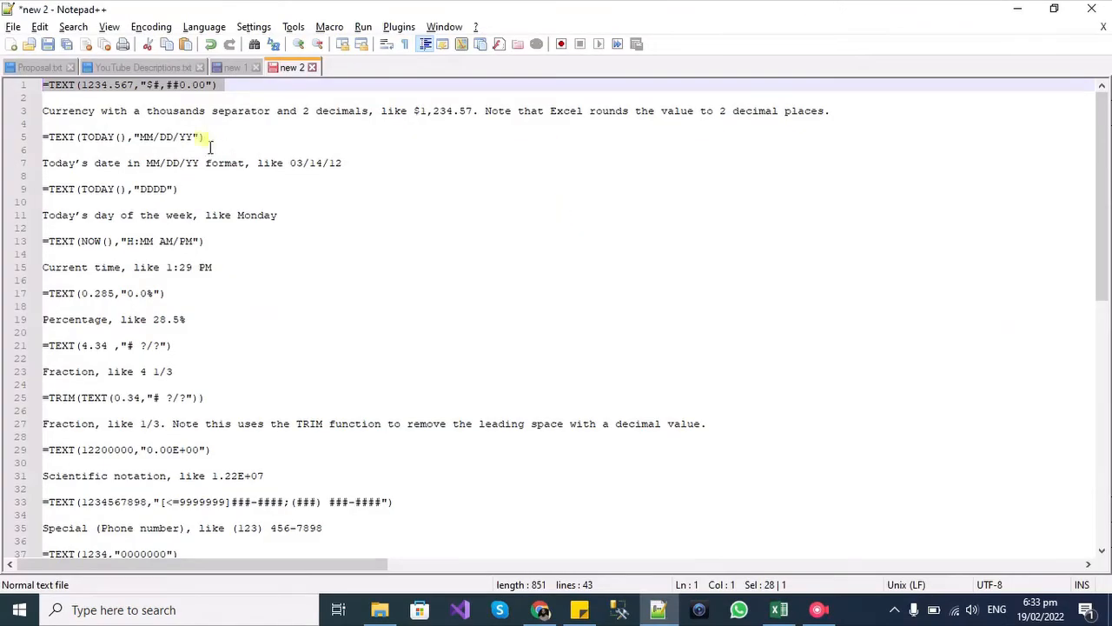
drag(206, 136, 44, 137)
key(ctrl+c)
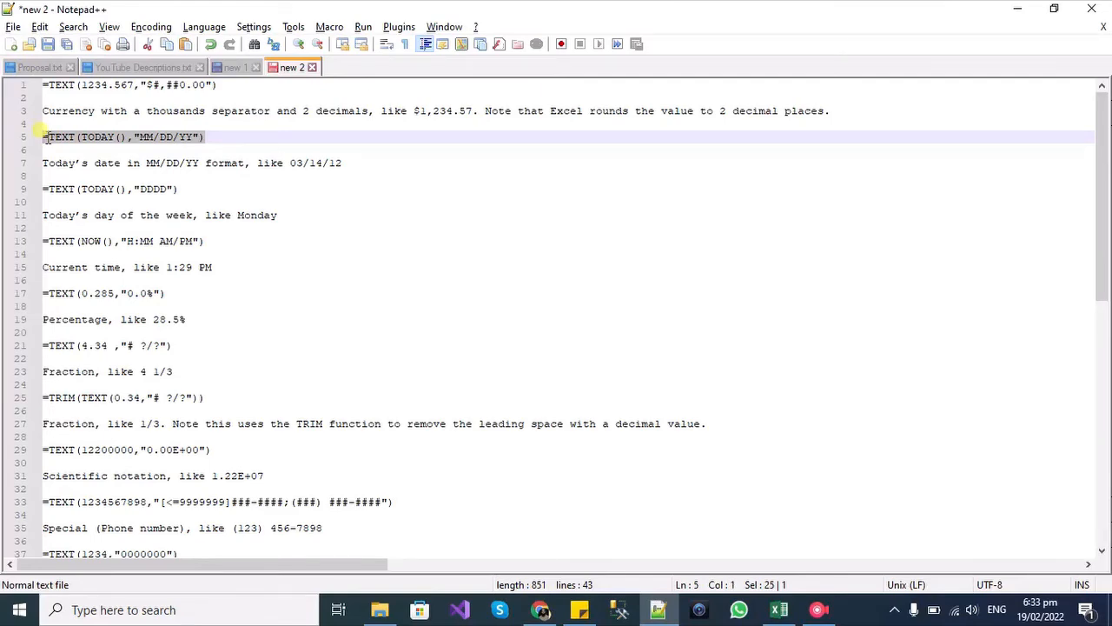
key(alt+Tab)
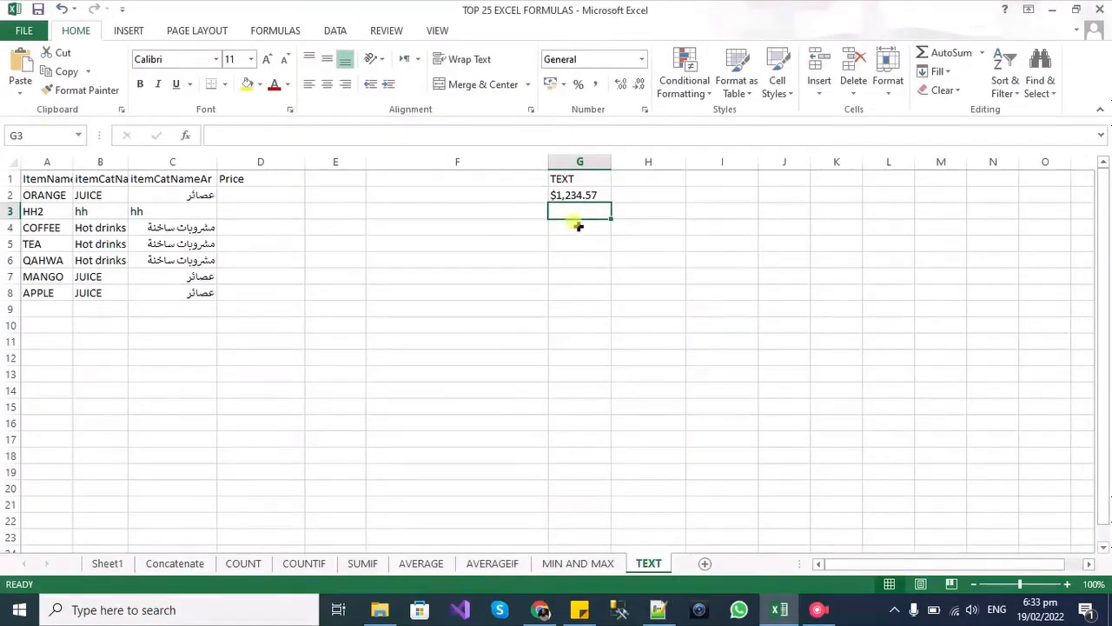
key(ctrl+v)
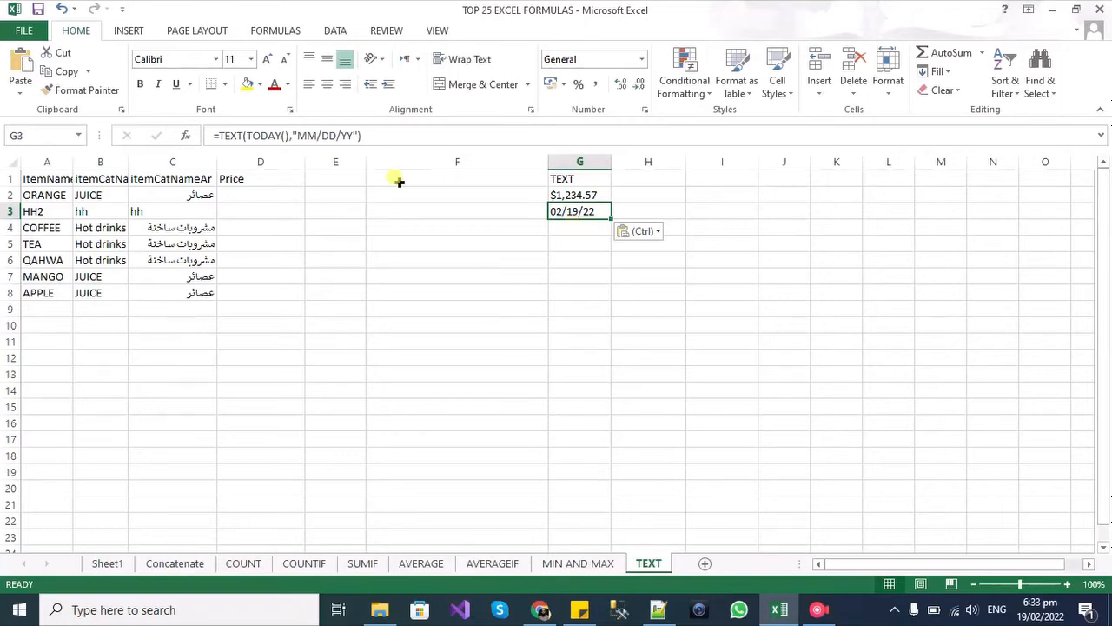
click(578, 227)
click(577, 210)
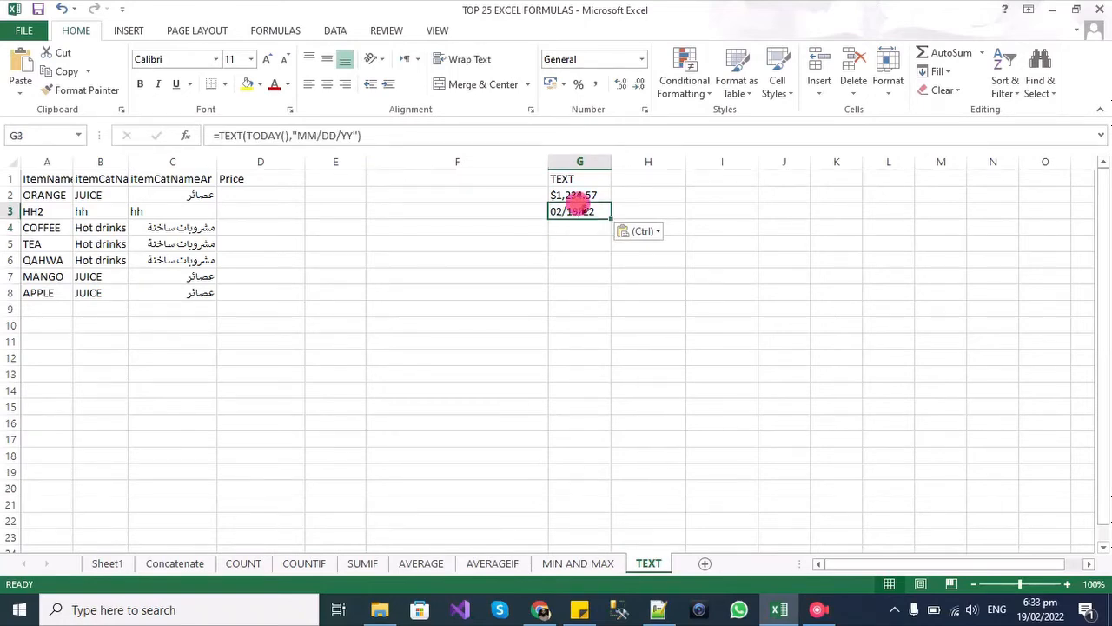
Change the date format in cell G3's TEXT formula to "MMM/DD/YYYY" for an abbreviated month and four-digit year
click(353, 137)
text(YY)
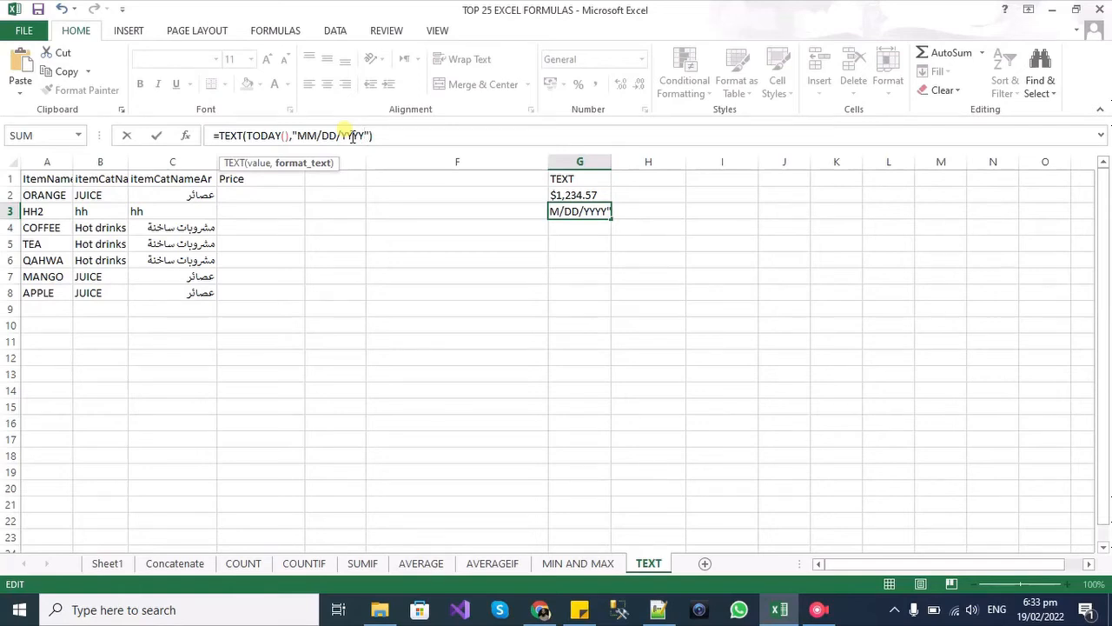
key(Return)
click(573, 211)
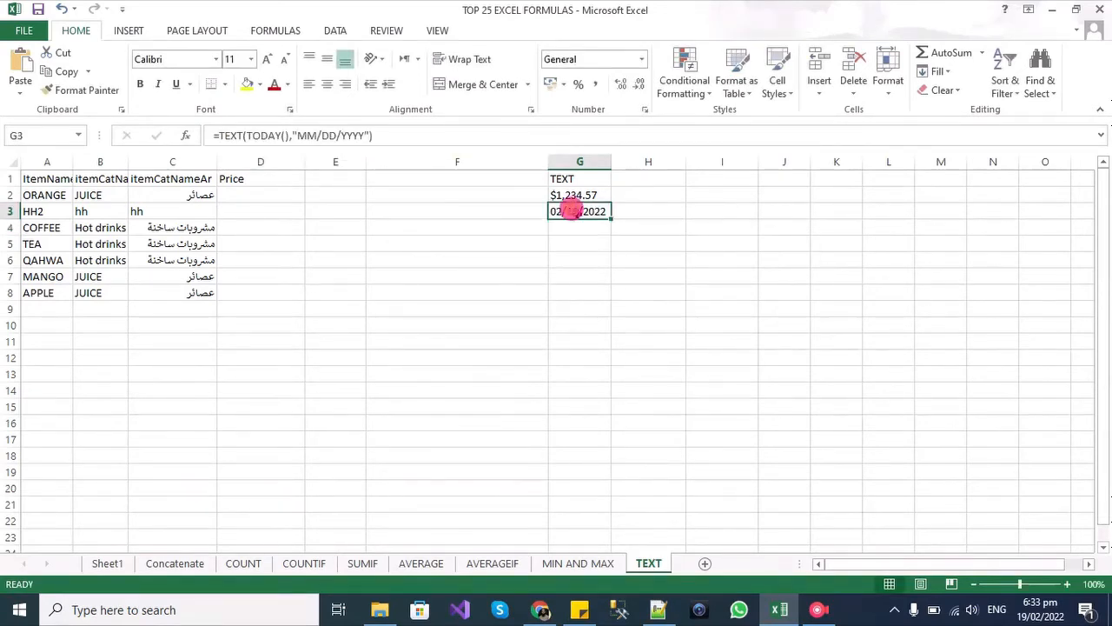
click(311, 135)
text(M)
key(Return)
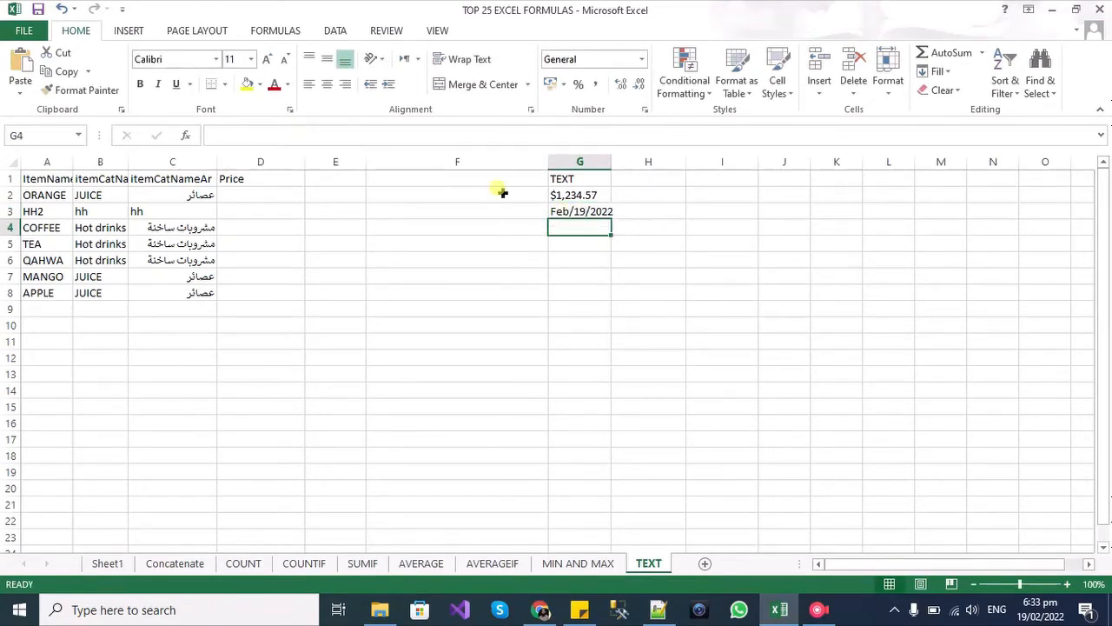
Copy the weekday formula =TEXT(TODAY(),"DDDD") from the Notepad++ notes into cell G4 in Excel
key(alt+Tab)
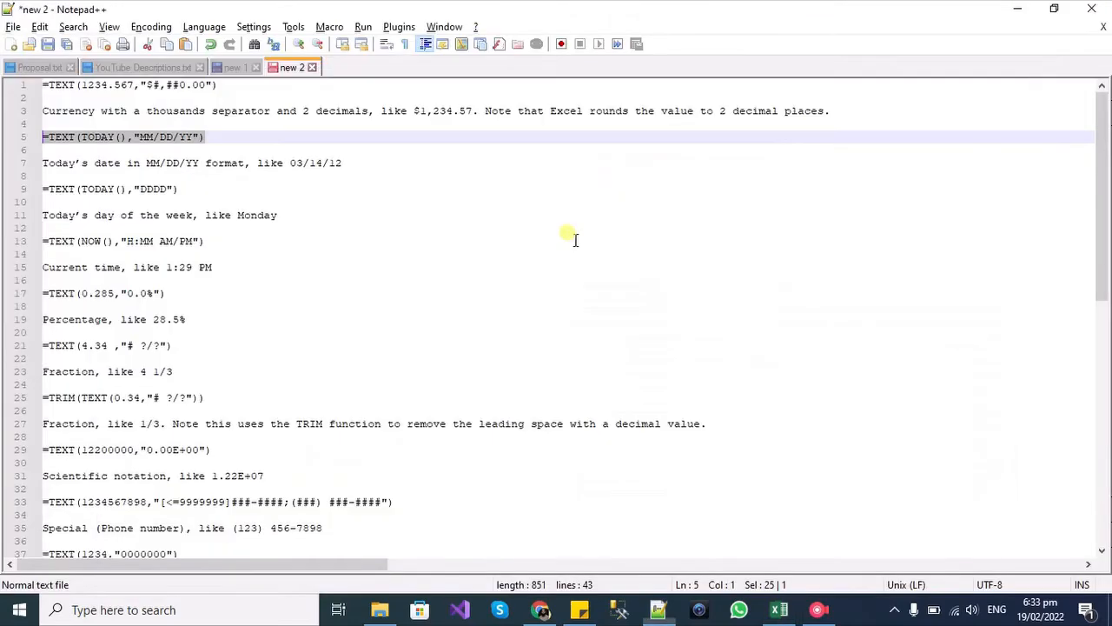
drag(185, 189, 28, 188)
key(ctrl+c)
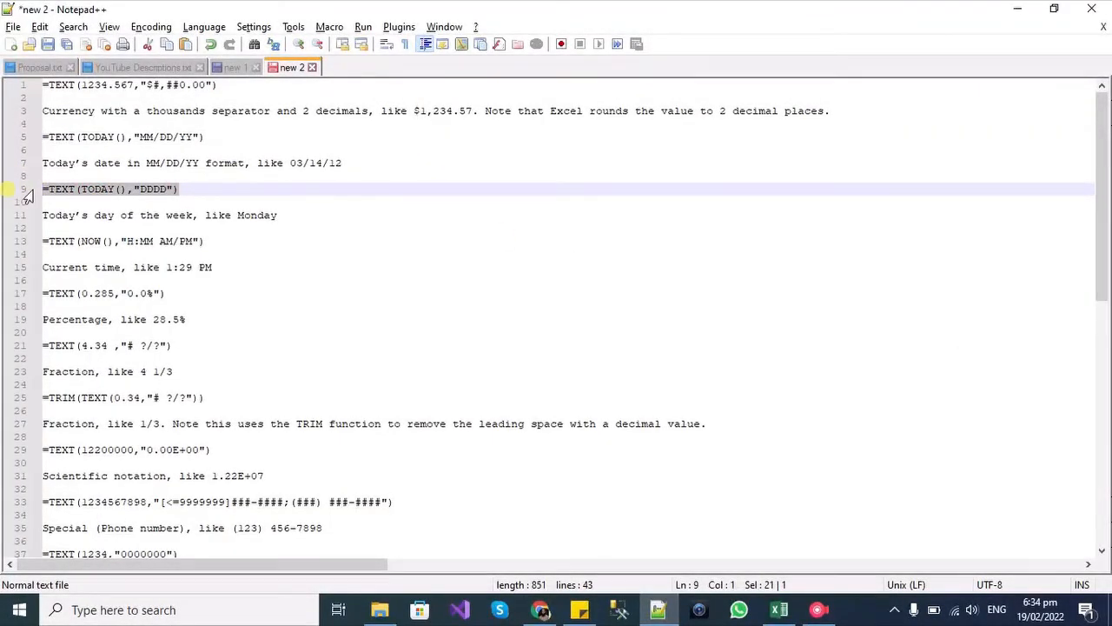
key(alt+Tab)
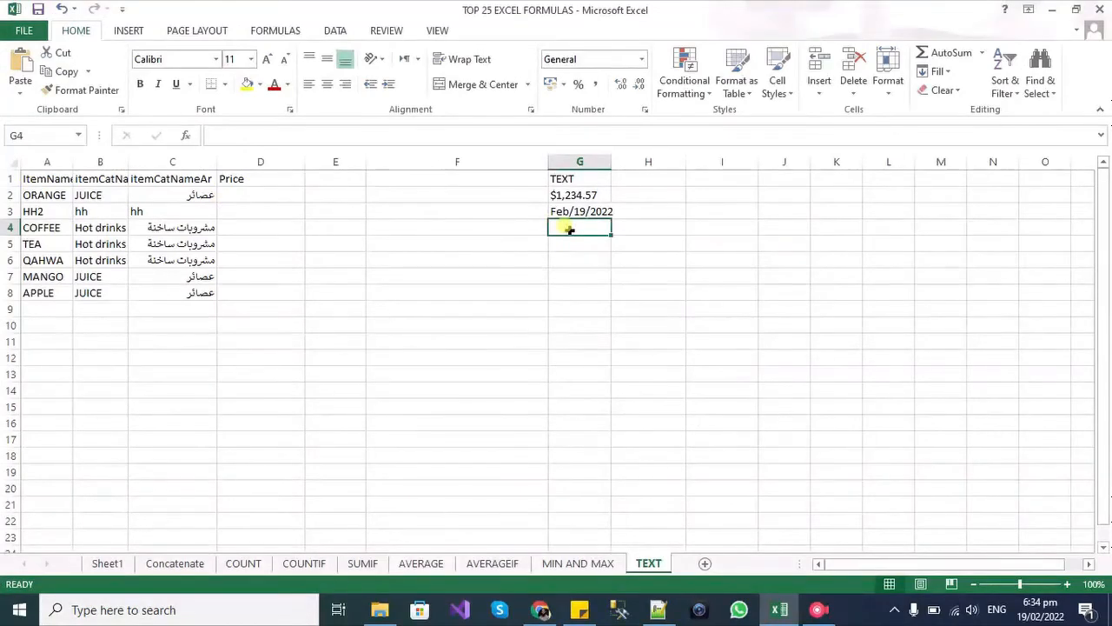
key(ctrl+v)
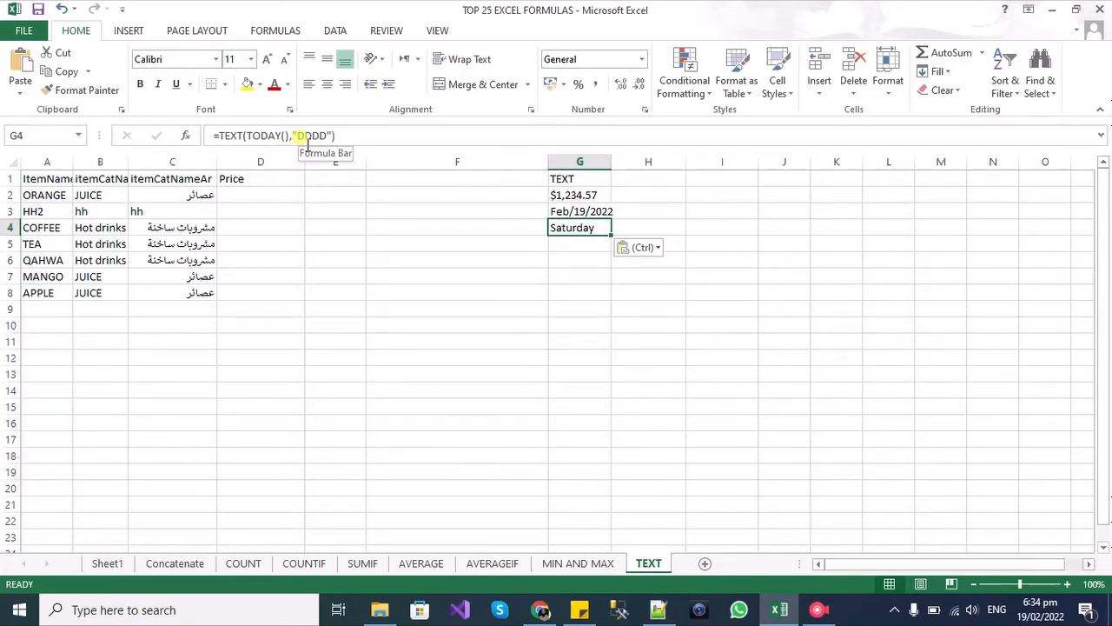
Copy the current-time formula =TEXT(NOW(),"H:MM AM/PM") from the Notepad++ notes into cell G5 in Excel
key(alt+Tab)
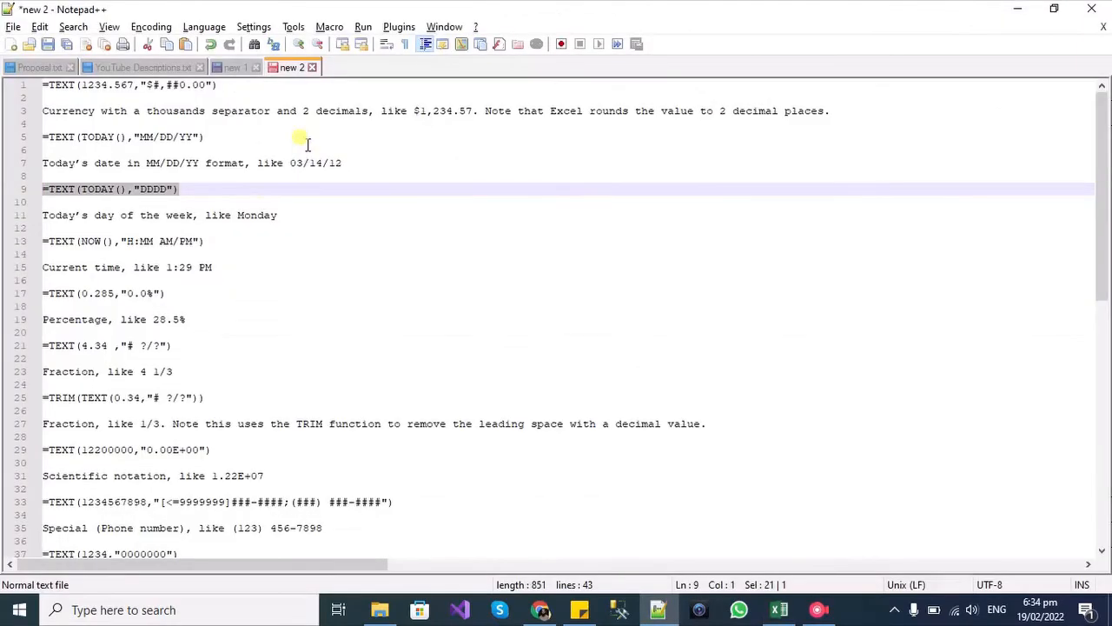
click(217, 242)
drag(217, 241, 41, 244)
key(ctrl+c)
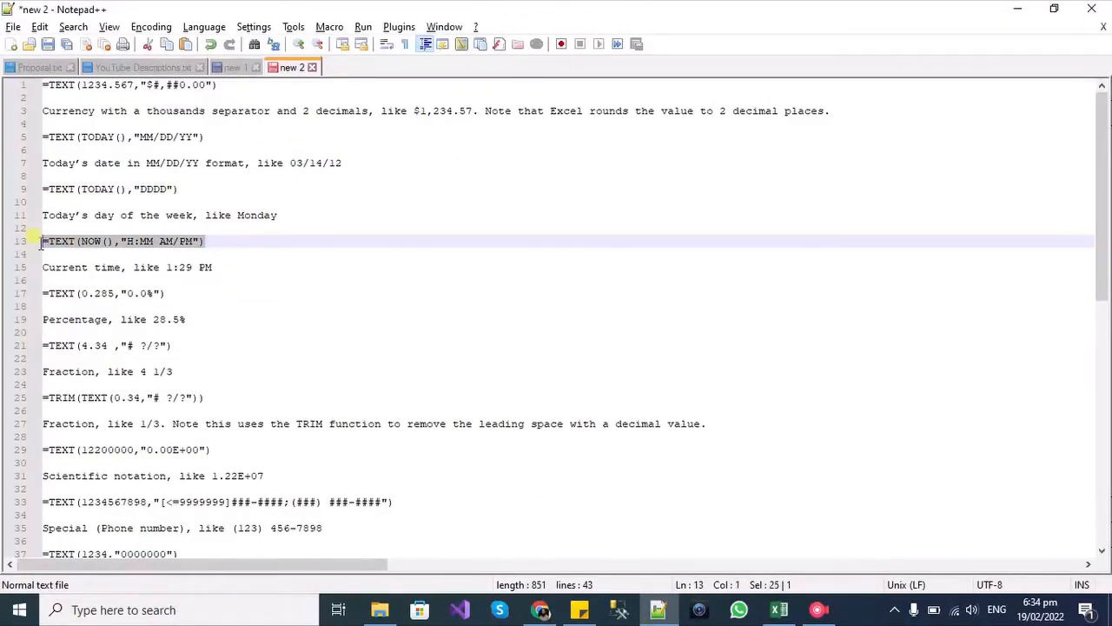
key(alt+Tab)
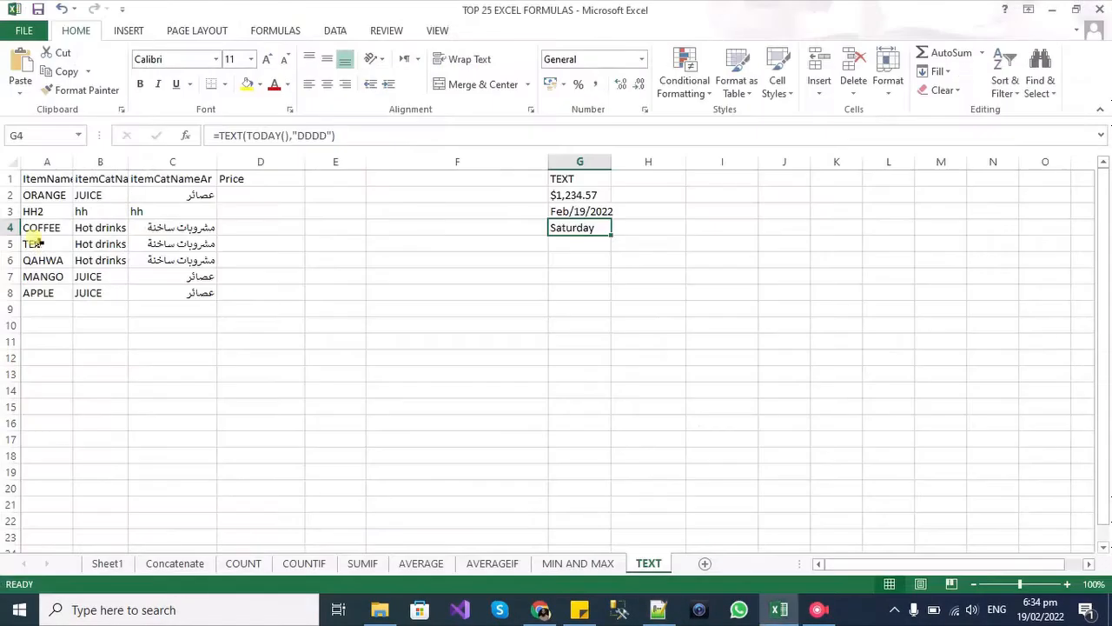
click(569, 245)
key(ctrl+v)
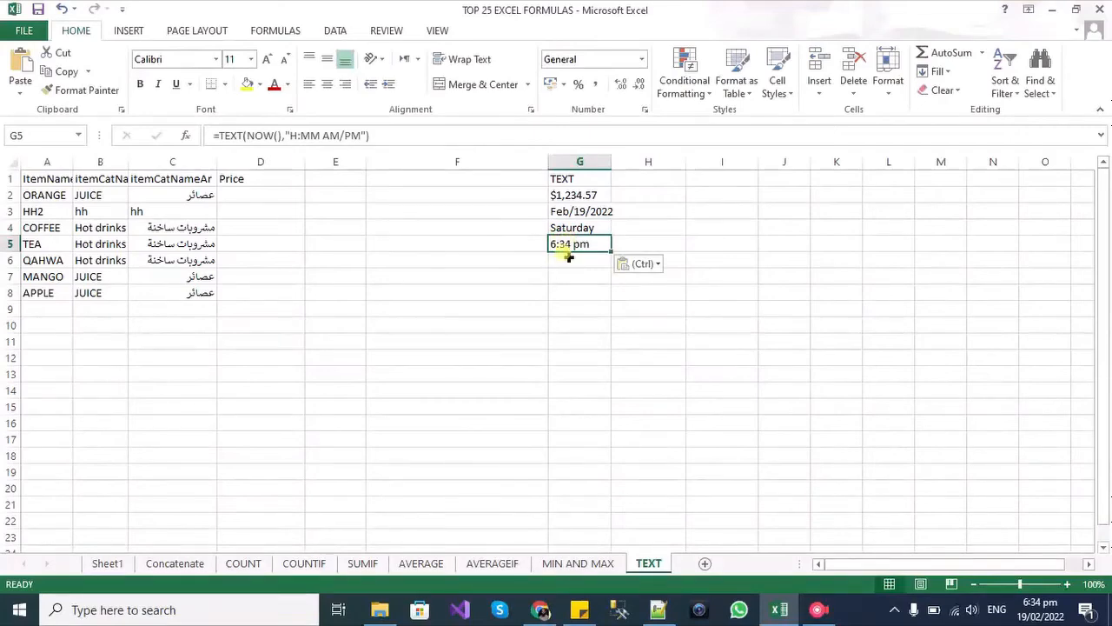
Copy the percentage formula =TEXT(0.285,"0.0%") from the Notepad++ notes into cell G6 in Excel
click(566, 255)
key(alt+Tab)
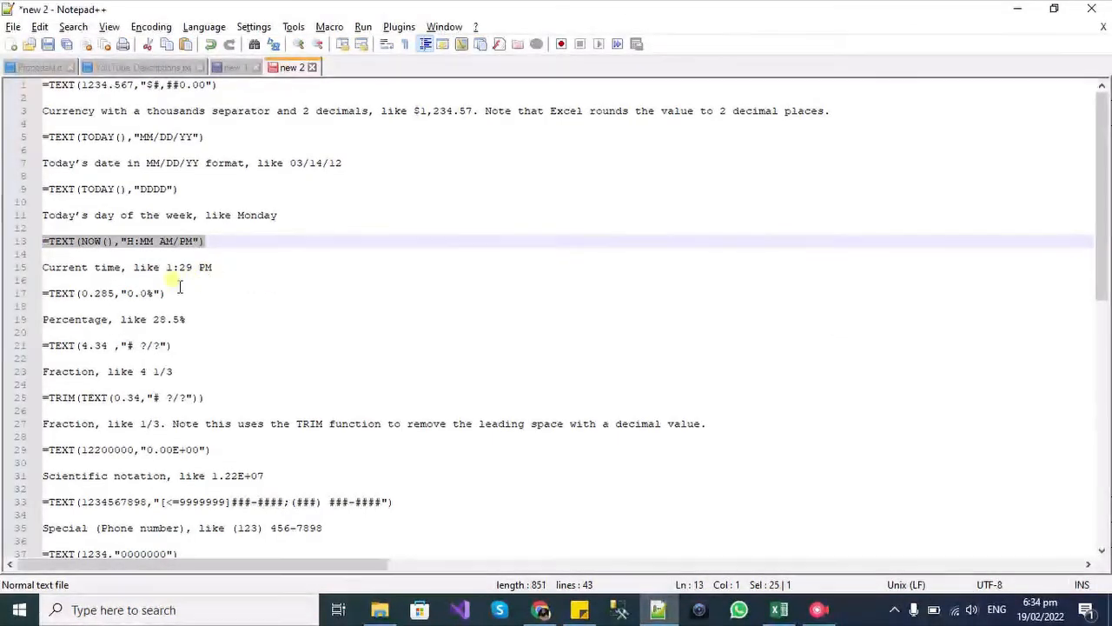
drag(172, 293, 45, 296)
key(ctrl+c)
key(alt+Tab)
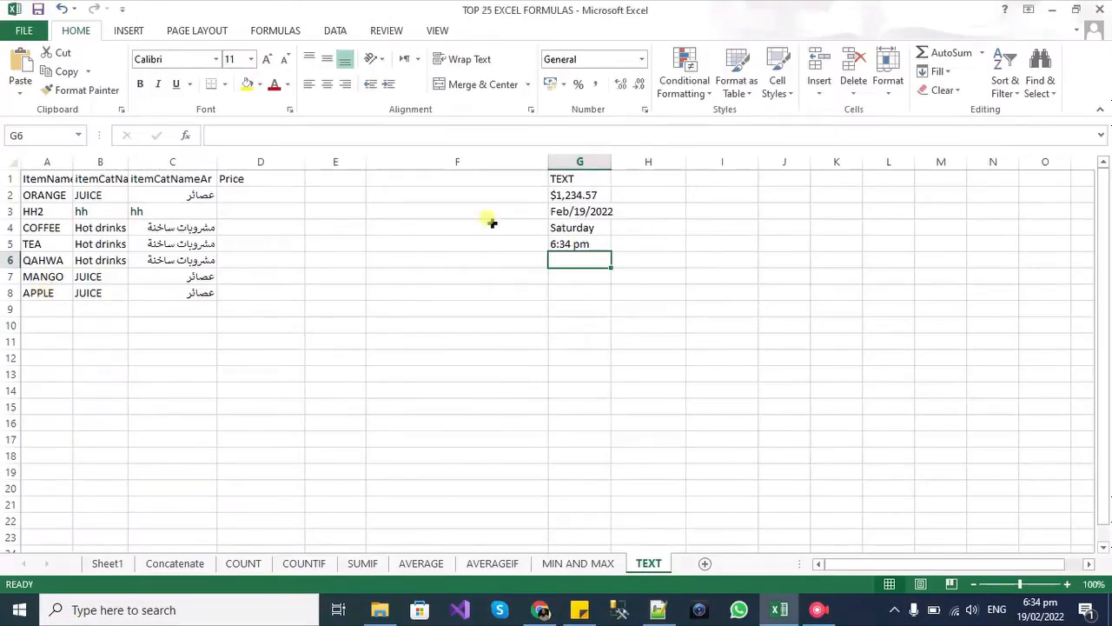
key(ctrl+v)
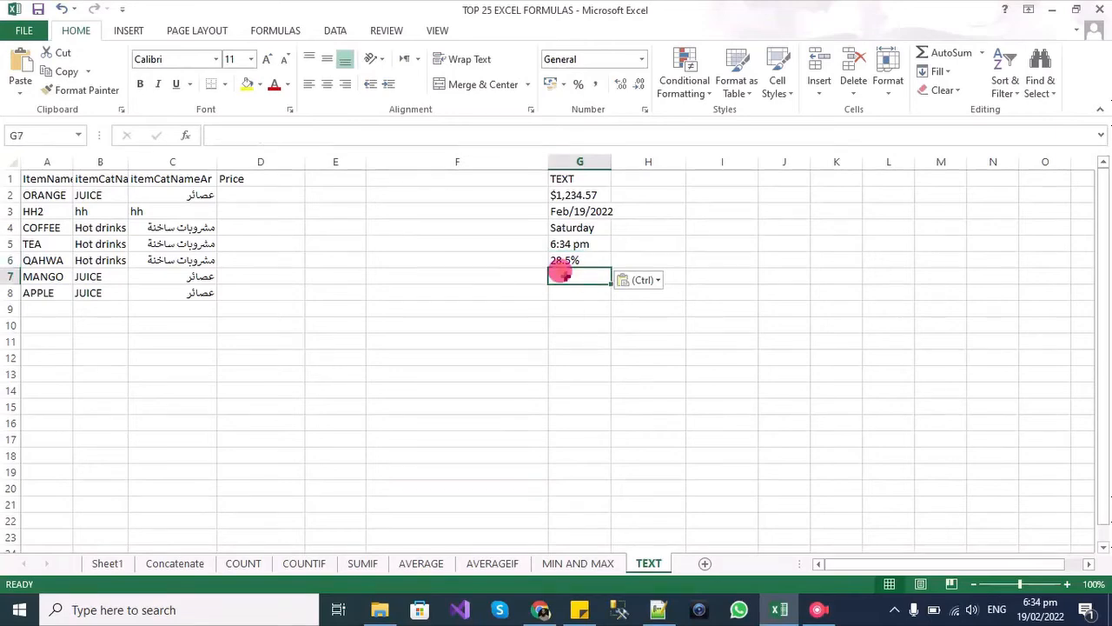
Copy the fraction formula =TEXT(4.34 ,"# ?/?") from the Notepad++ notes into cell G7 in Excel
key(alt+Tab)
drag(173, 345, 42, 348)
key(ctrl+c)
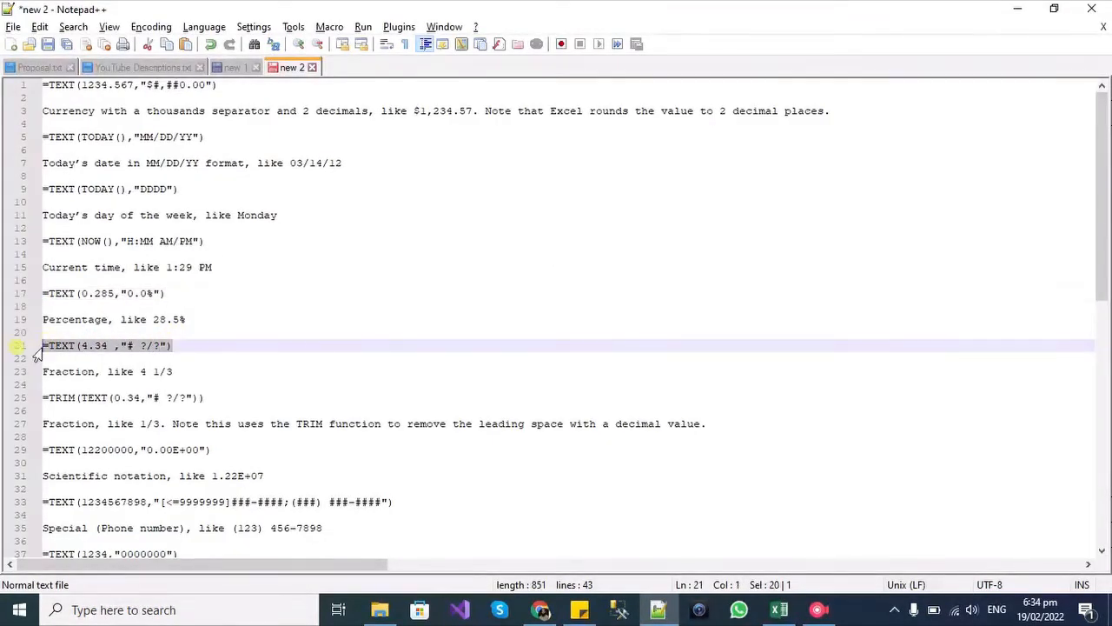
key(alt+Tab)
key(ctrl+v)
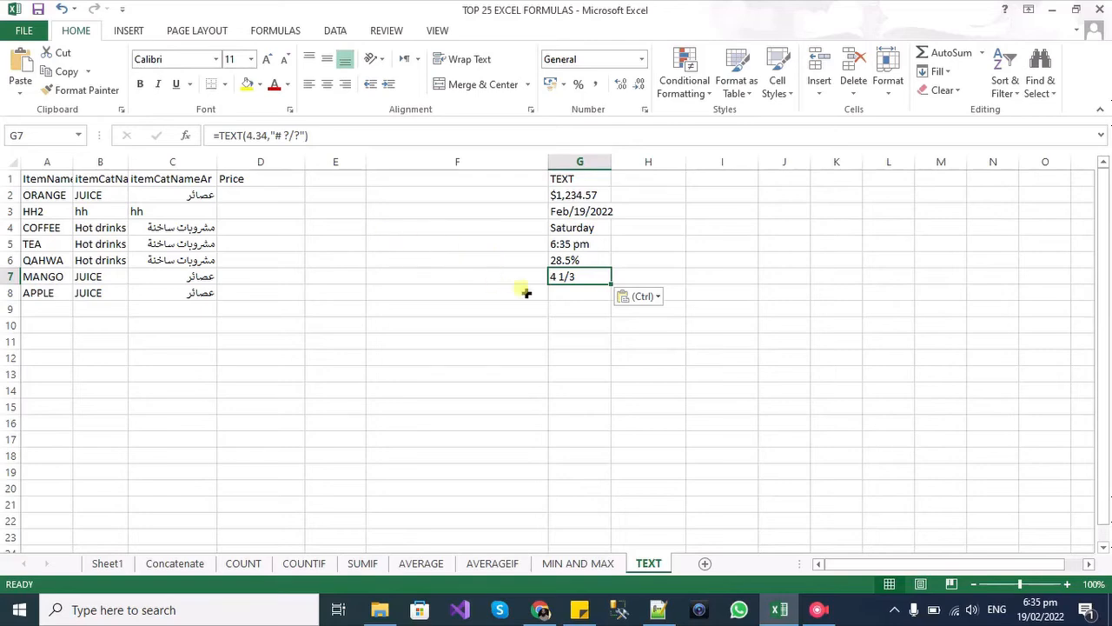
Copy the trimmed fraction formula =TRIM(TEXT(0.34,"# ?/?")) from the Notepad++ notes into cell G8 in Excel
click(552, 290)
key(alt+Tab)
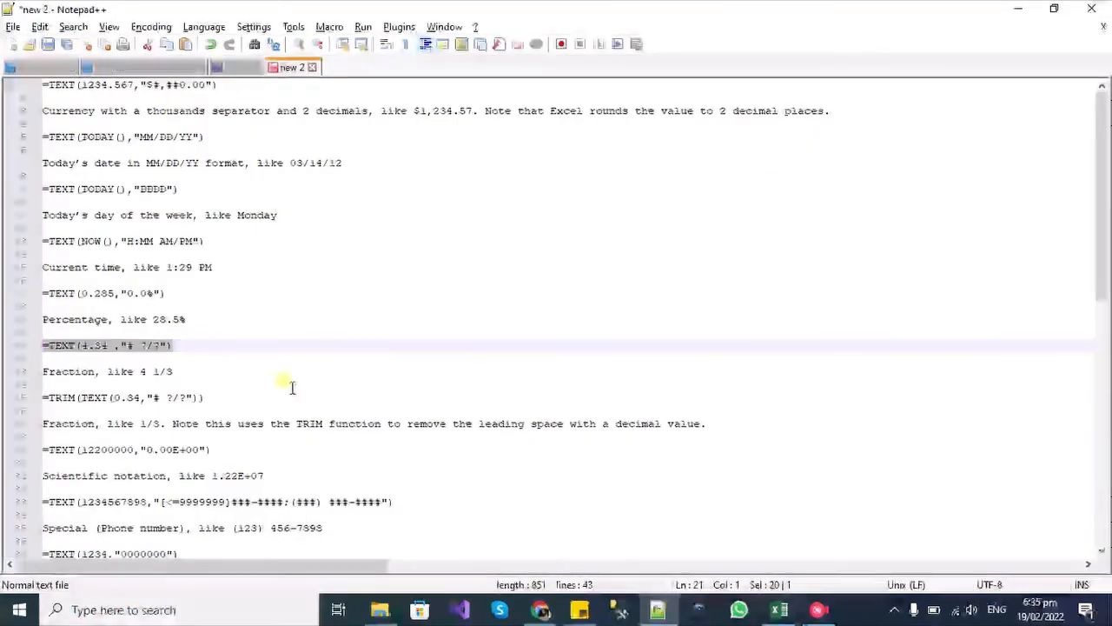
drag(216, 399, 46, 400)
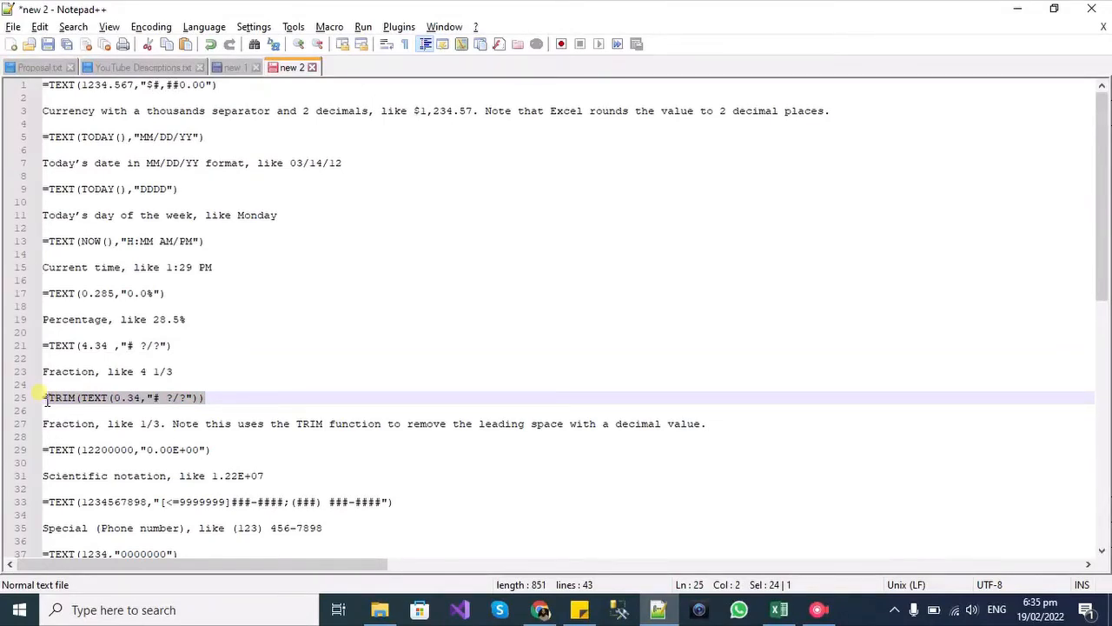
drag(47, 401, 45, 399)
key(alt+Tab)
click(556, 307)
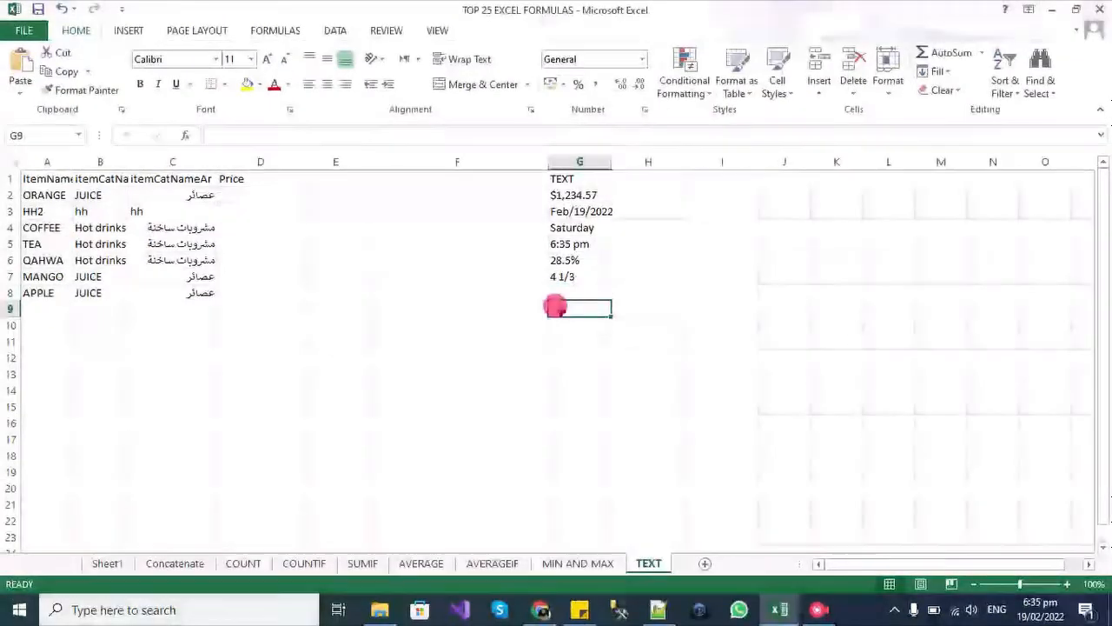
click(558, 290)
key(ctrl+v)
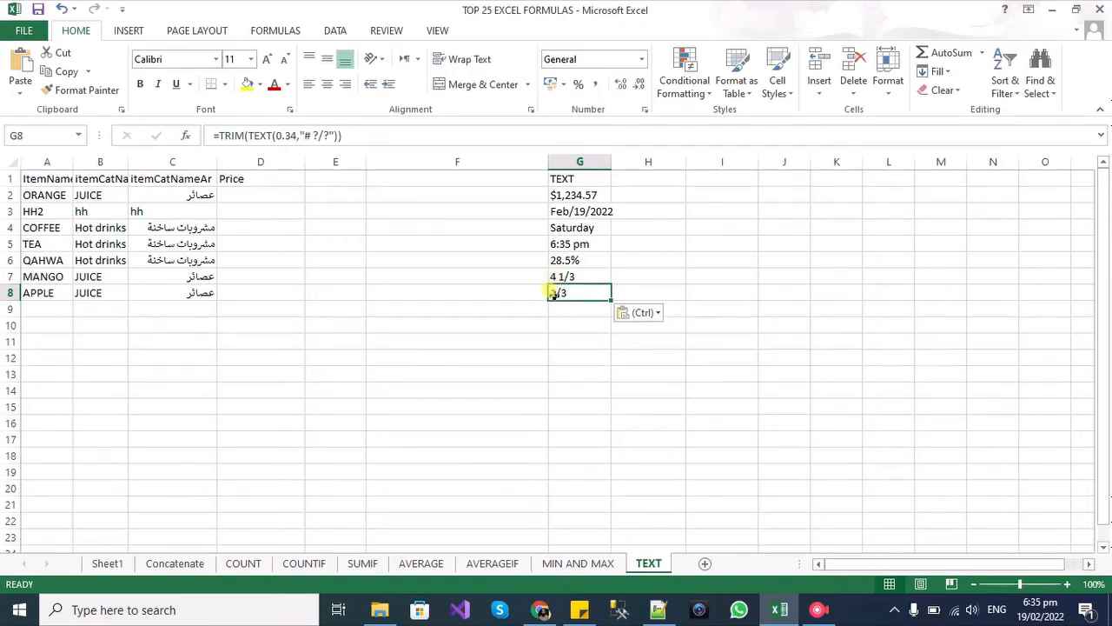
Change the number inside cell G8's TRIM(TEXT()) formula to 4.34
click(281, 135)
key(BackSpace)
text(4)
key(Return)
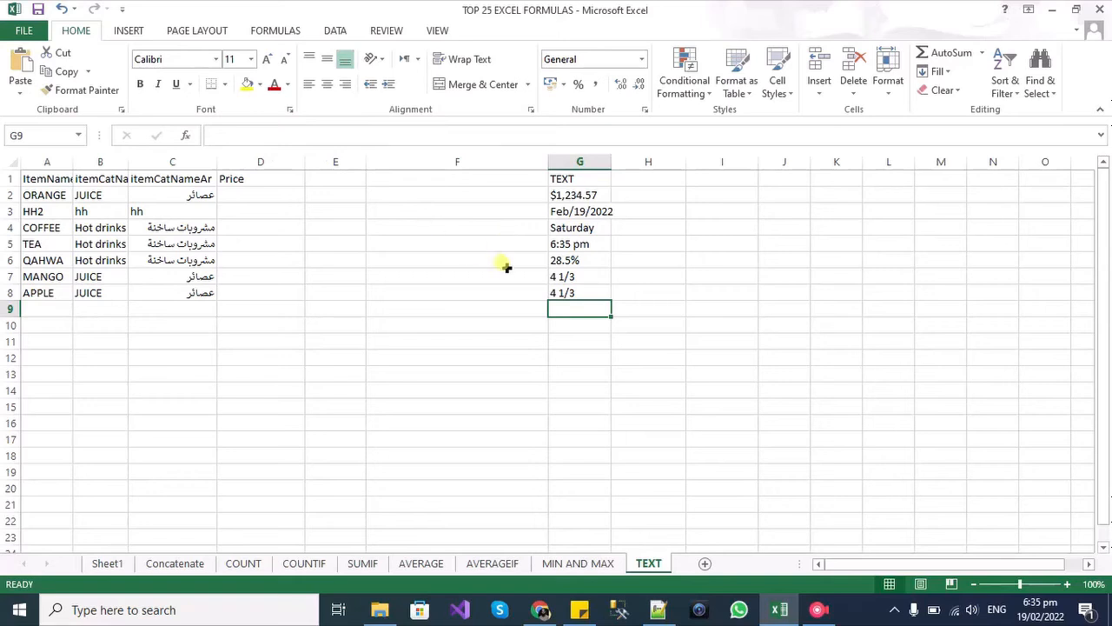
click(559, 290)
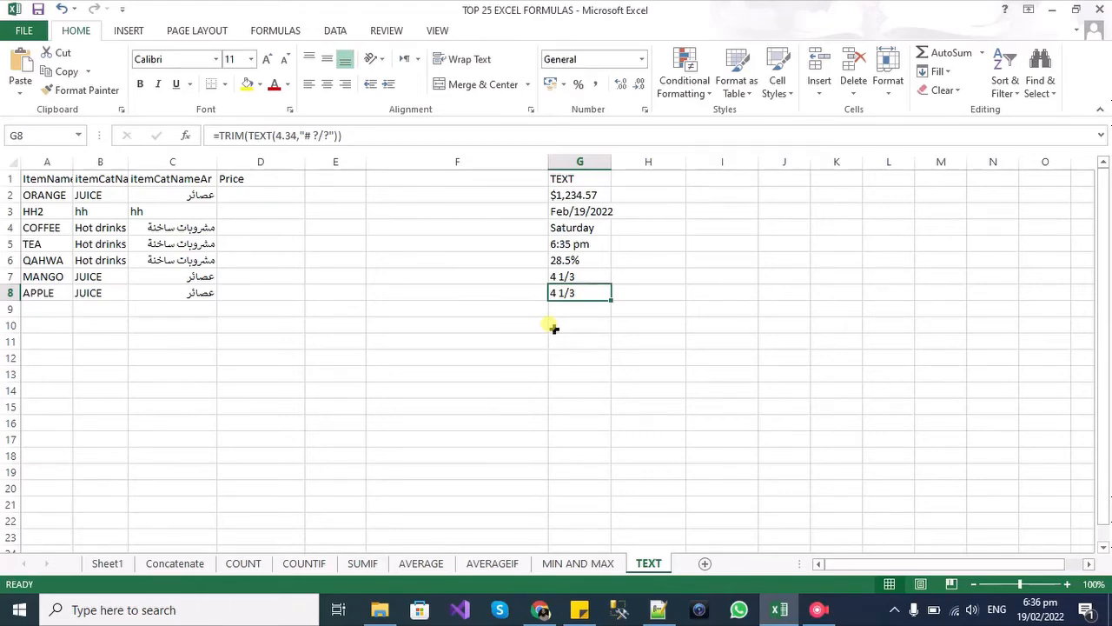
Copy the scientific notation formula =TEXT(12200000,"0.00E+00") from the Notepad++ notes into cell G9 in Excel
key(alt+Tab)
drag(218, 450, 44, 450)
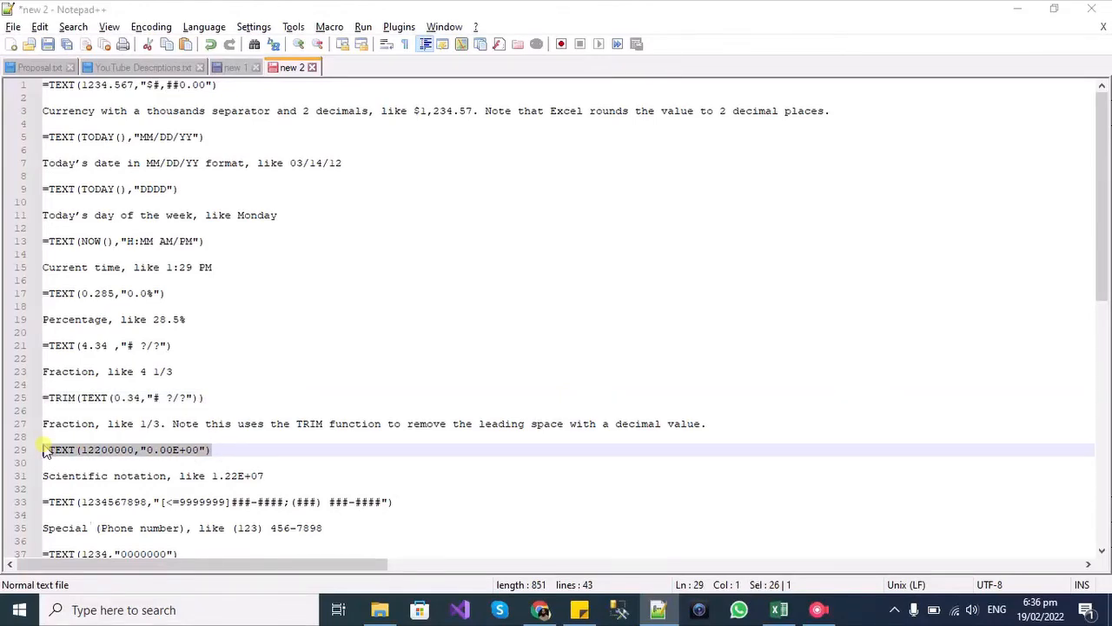
key(ctrl+c)
key(alt+Tab)
click(581, 309)
key(ctrl+v)
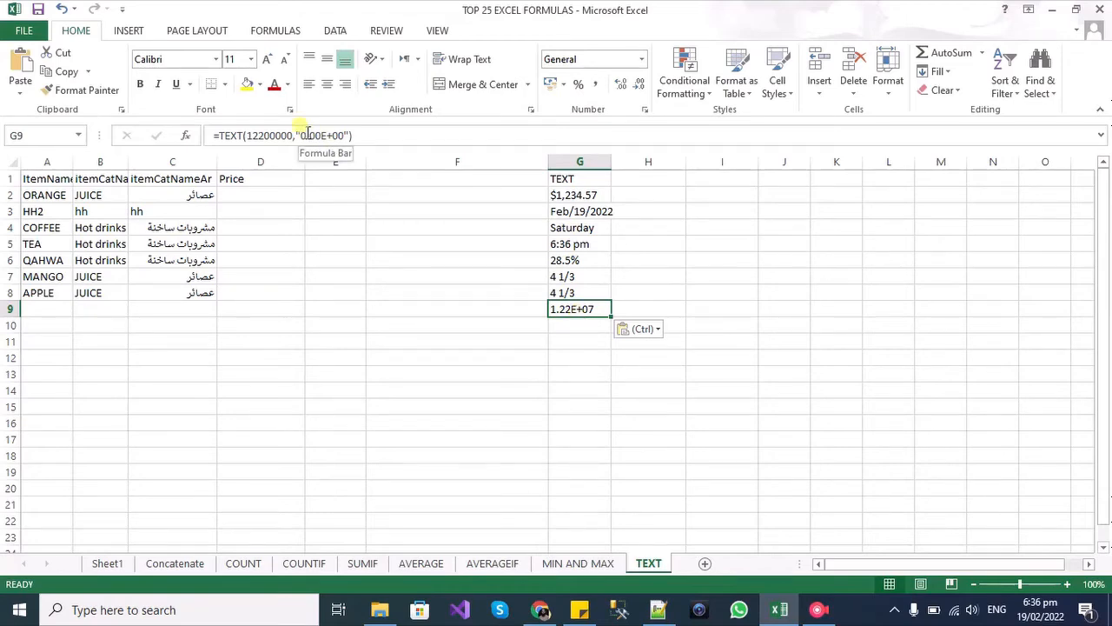
Copy the phone-number TEXT formula with format "[<=9999999]###-####;(###) ###-####" from the Notepad++ notes into cell G10 in Excel
click(566, 325)
key(alt+Tab)
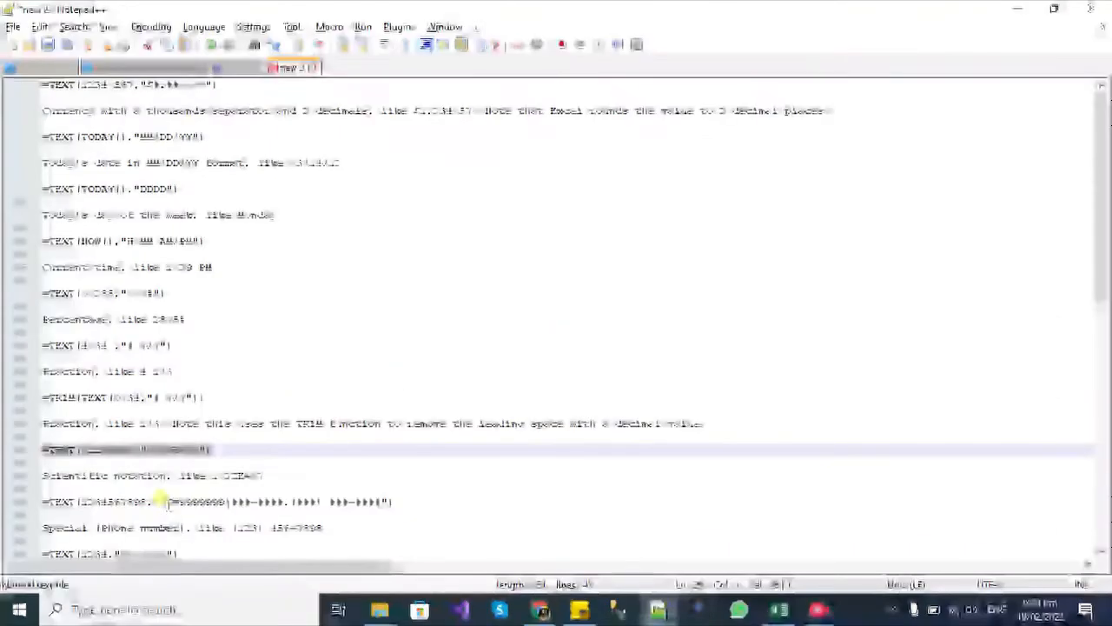
click(410, 501)
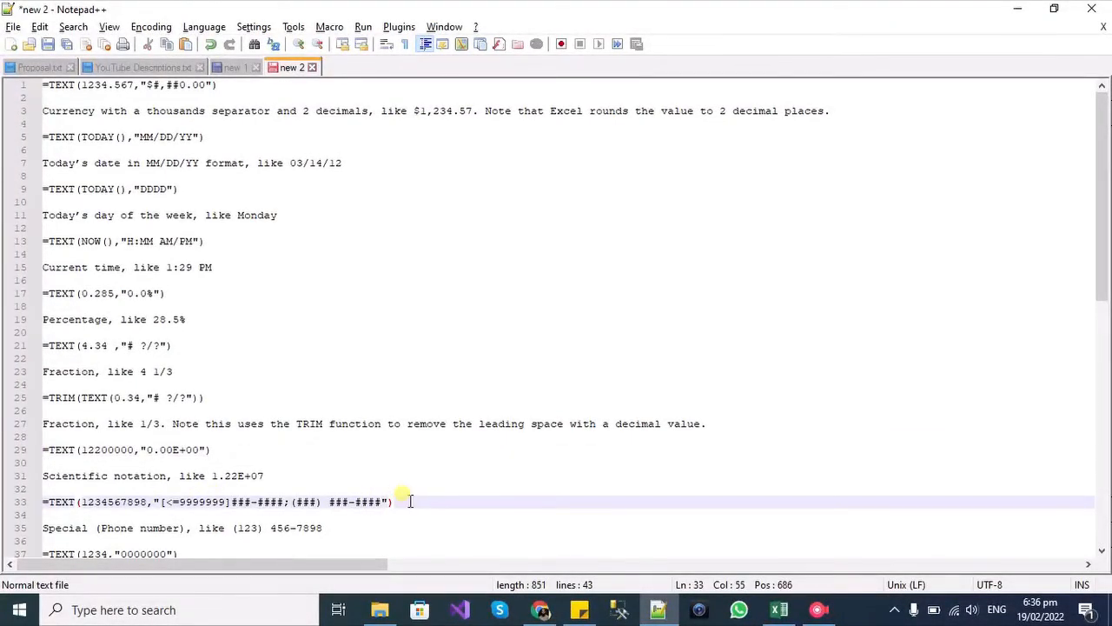
key(shift+Home)
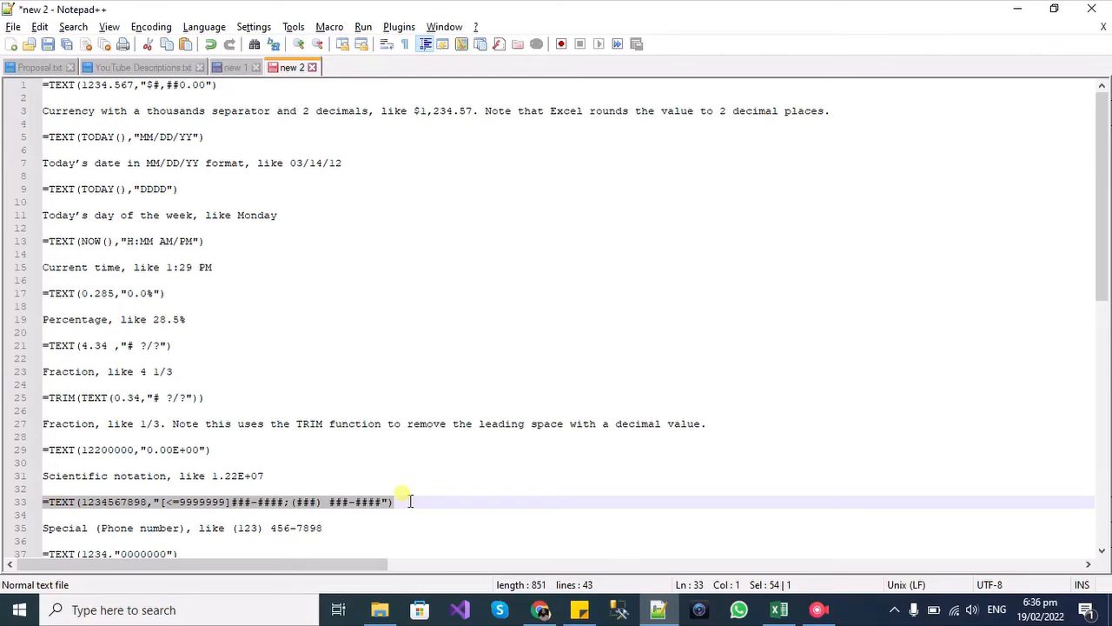
key(ctrl+c)
key(alt+Tab)
key(ctrl+v)
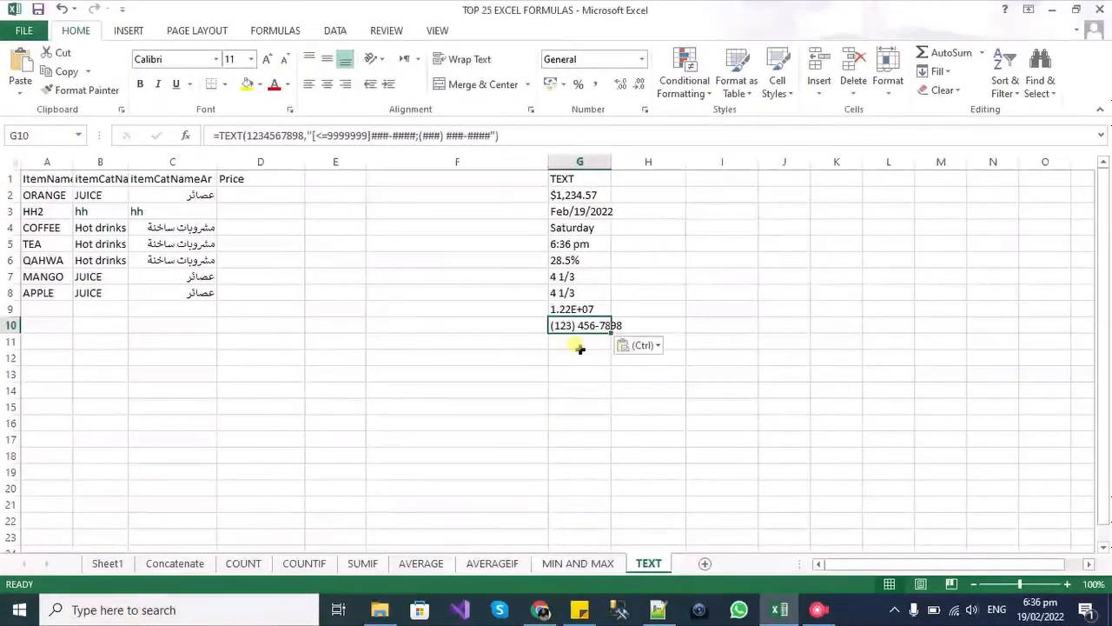
click(522, 308)
click(554, 322)
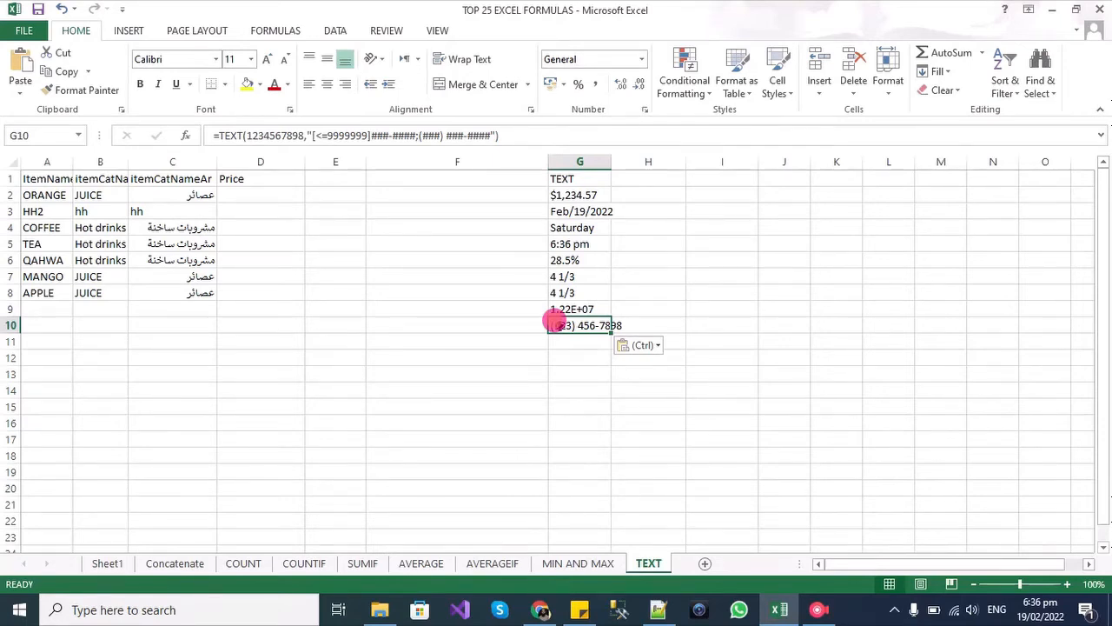
Copy the leading-zeros formula =TEXT(1234,"0000000") from the Notepad++ notes into cell G11 in Excel
click(567, 342)
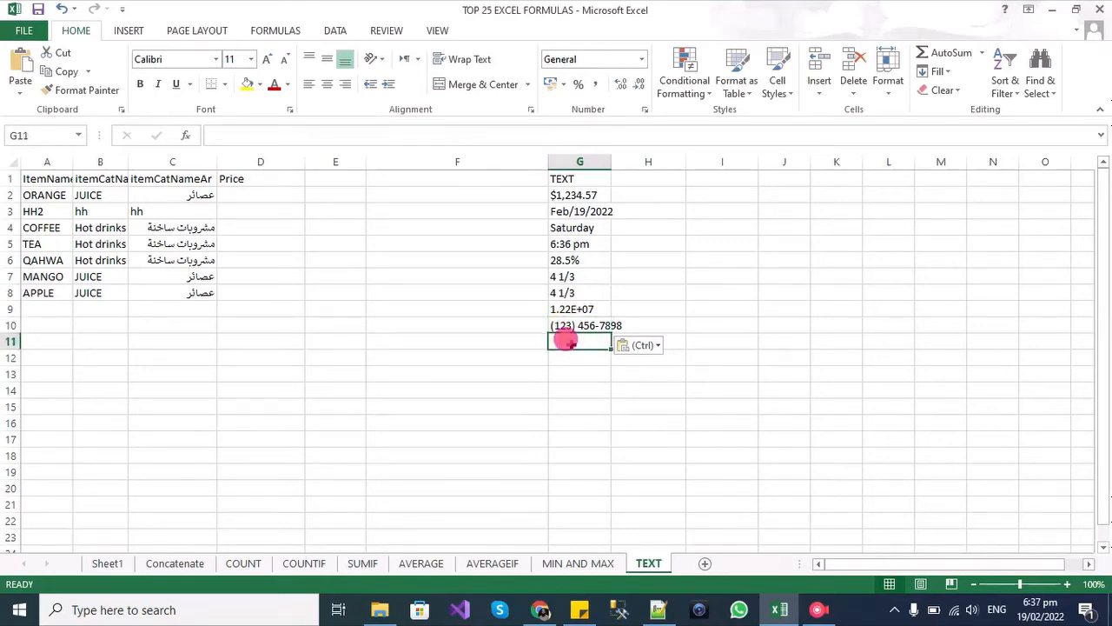
key(alt+Tab)
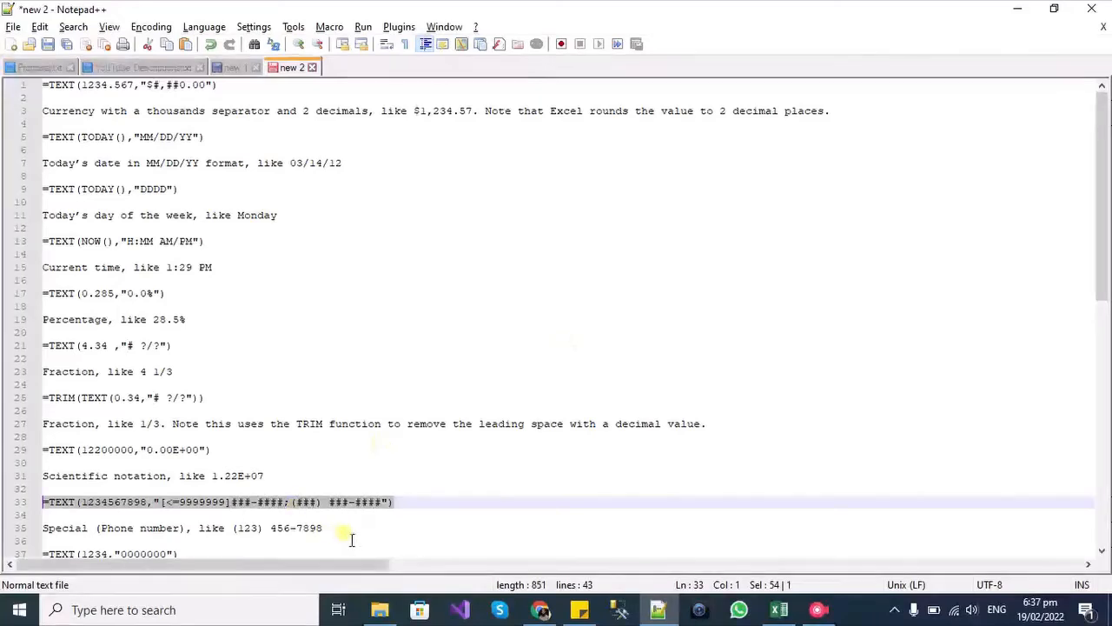
click(1105, 372)
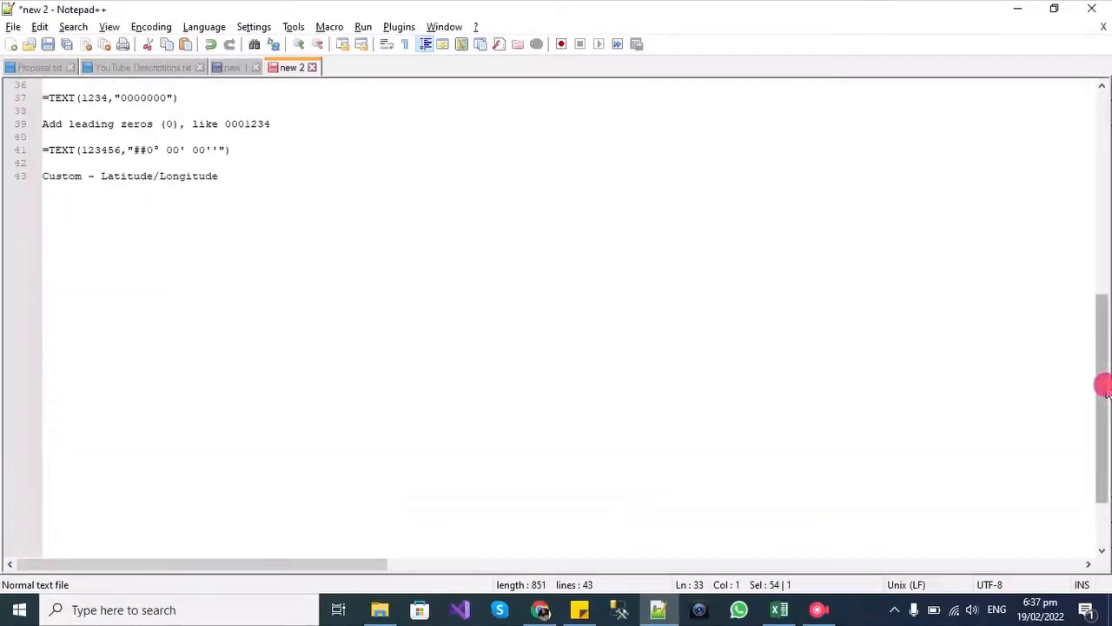
scroll(1105, 382, up, 2)
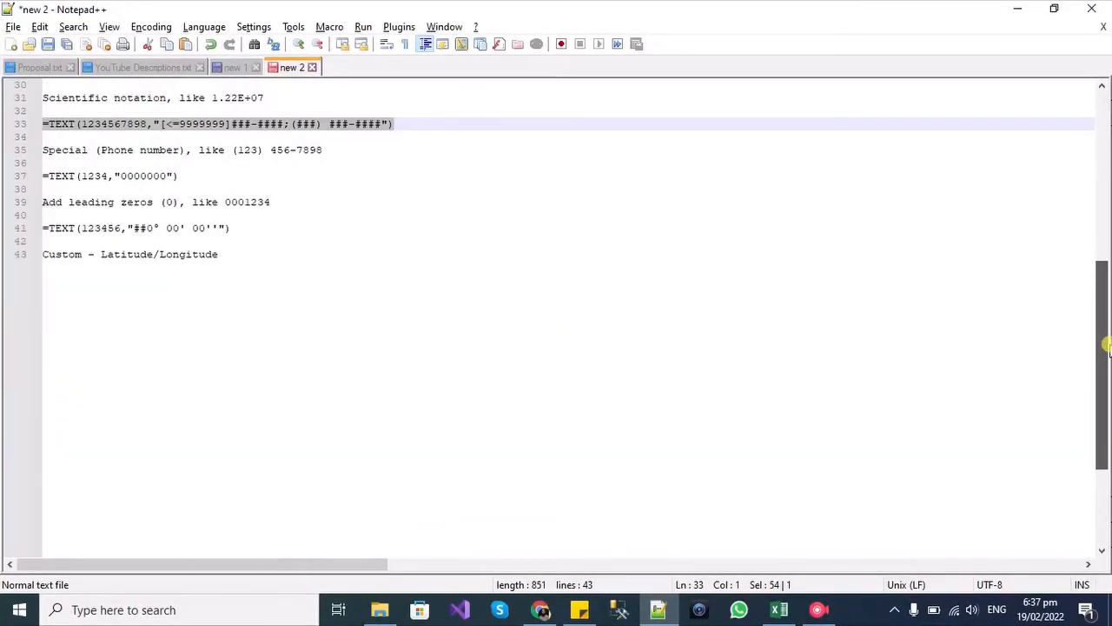
drag(178, 176, 46, 178)
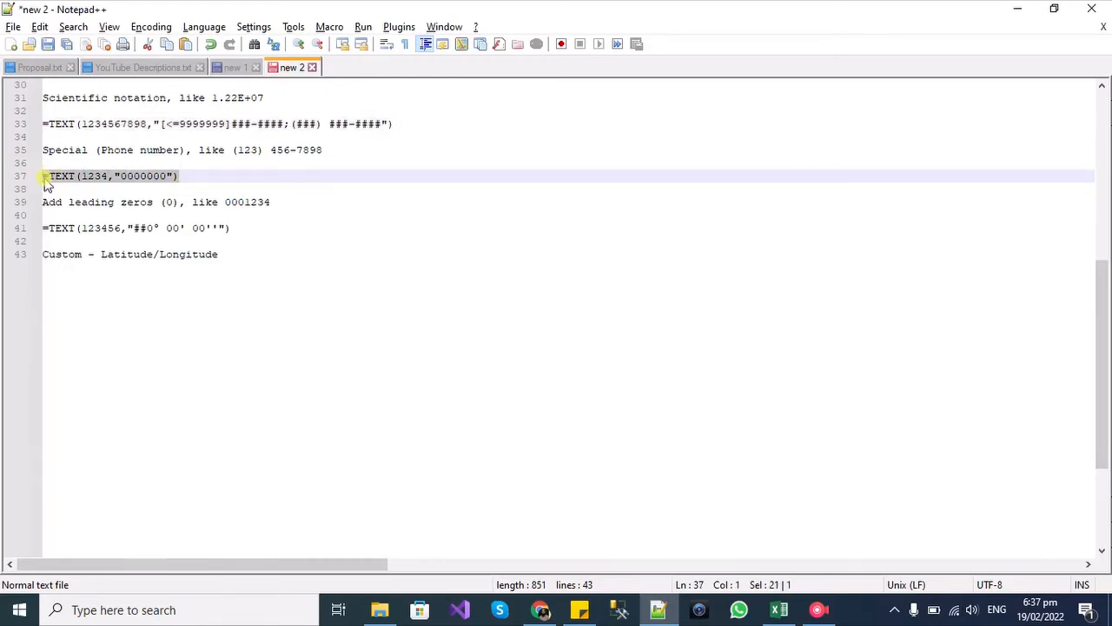
key(ctrl+c)
key(alt+Tab)
key(ctrl+v)
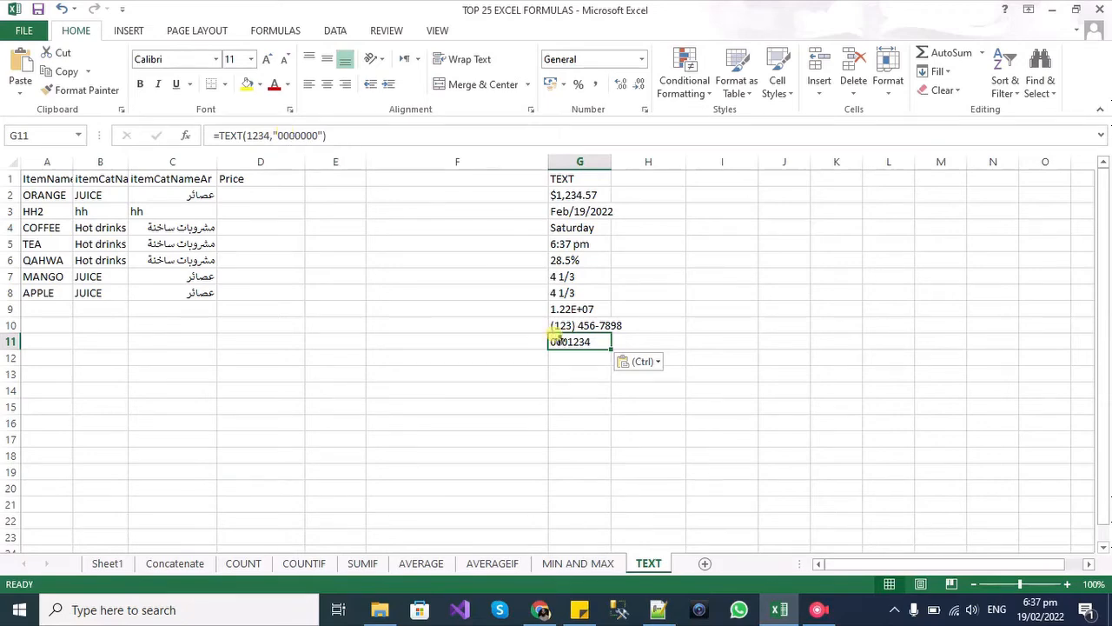
Extend the format code in cell G11's TEXT formula to eight zeros, "00000000"
click(318, 135)
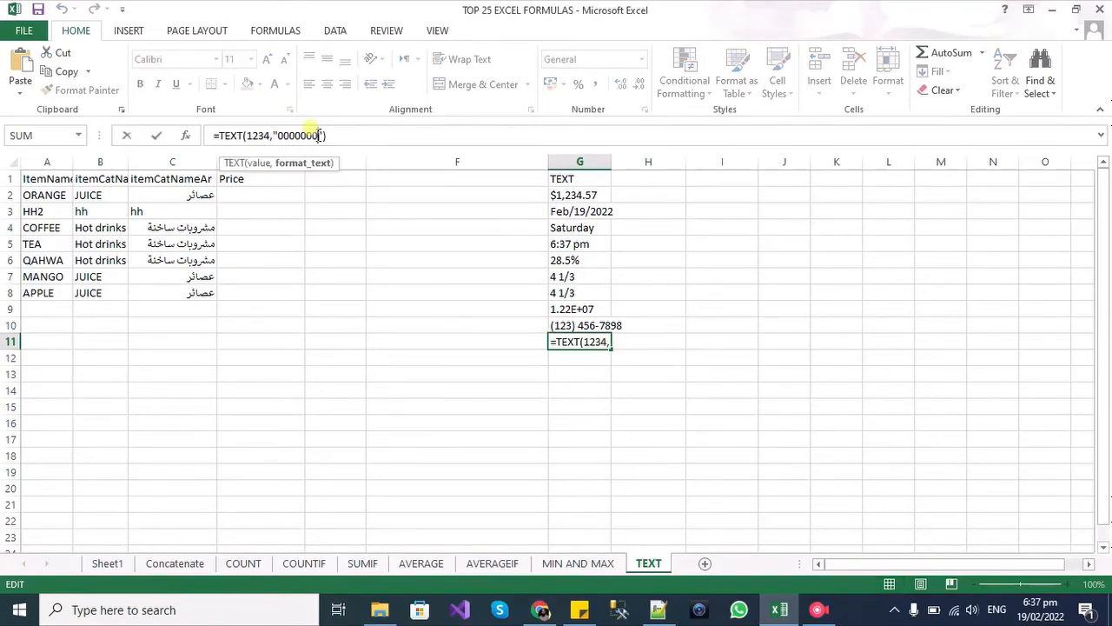
text(0)
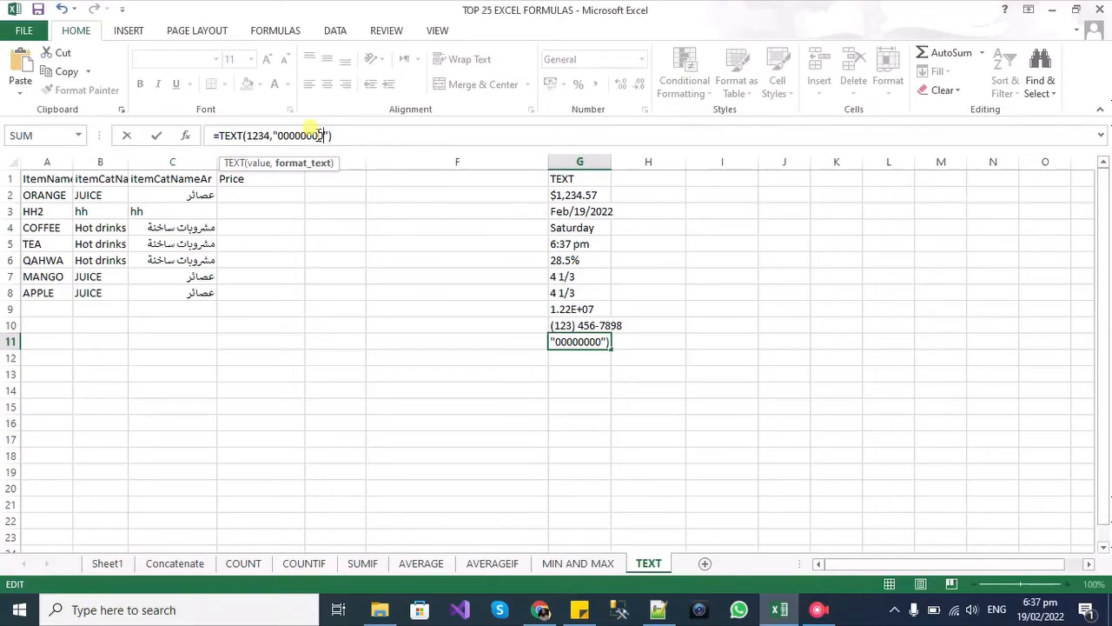
key(Return)
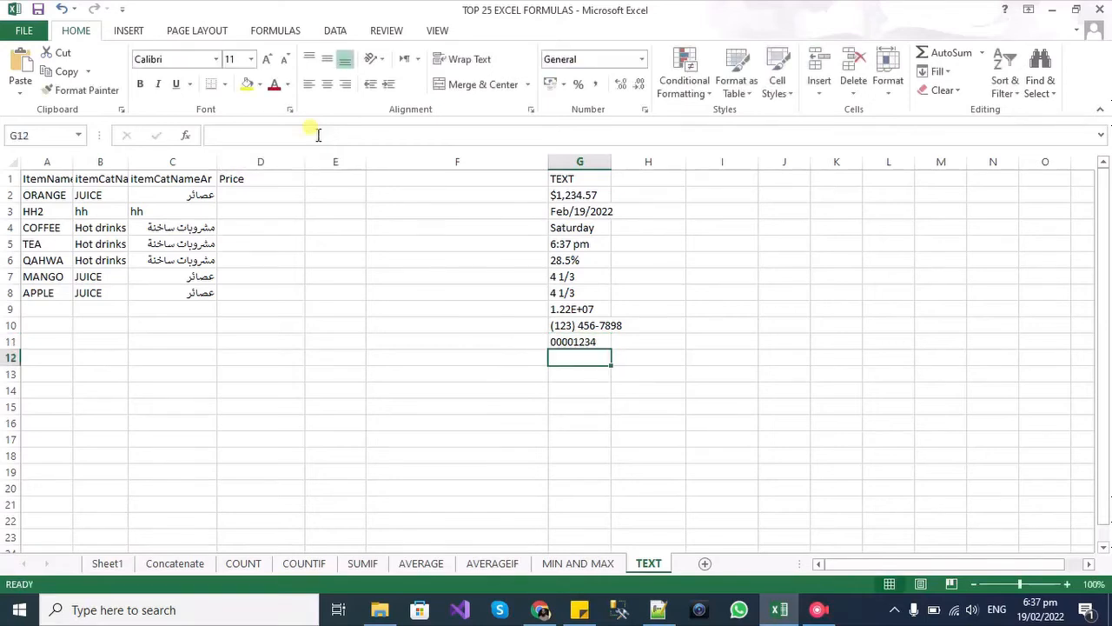
Shorten the format code in cell G11's TEXT formula to five zeros, "00000"
click(574, 335)
click(318, 136)
key(BackSpace)
key(BackSpace)
key(BackSpace)
key(Return)
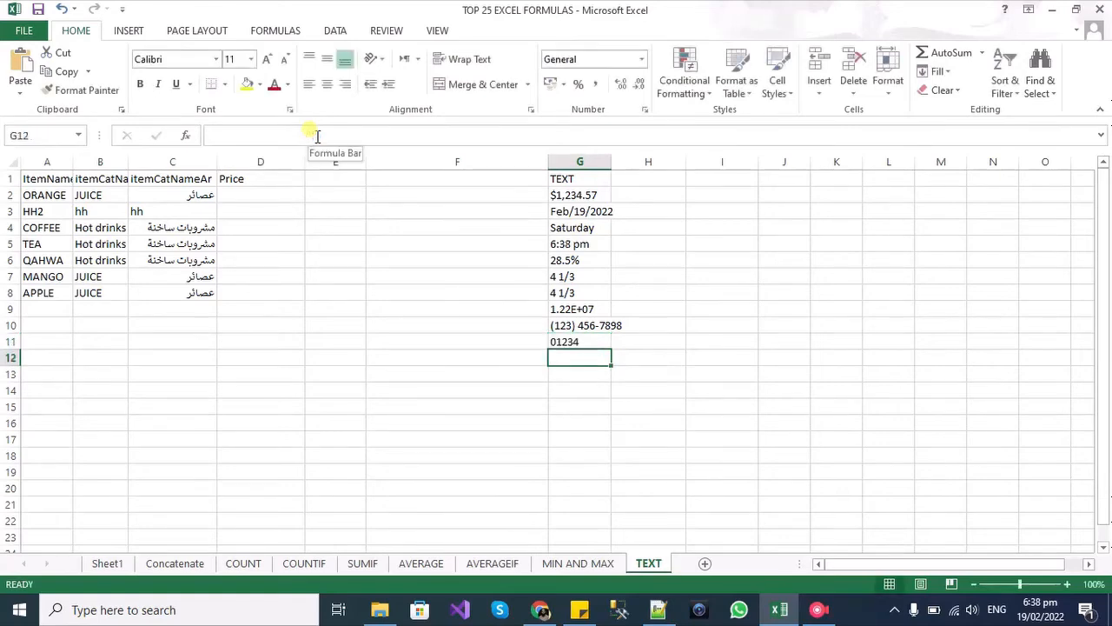
Copy the latitude/longitude formula =TEXT(123456,"##0° 00' 00''") from the Notepad++ notes into cell G12 in Excel
key(alt+Tab)
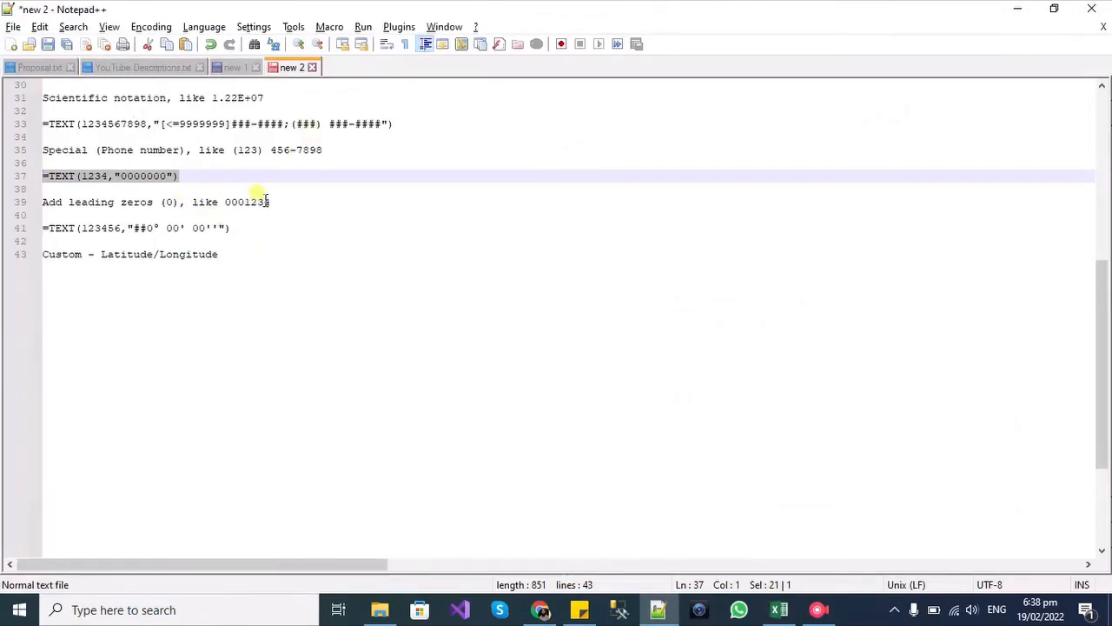
drag(249, 227, 56, 230)
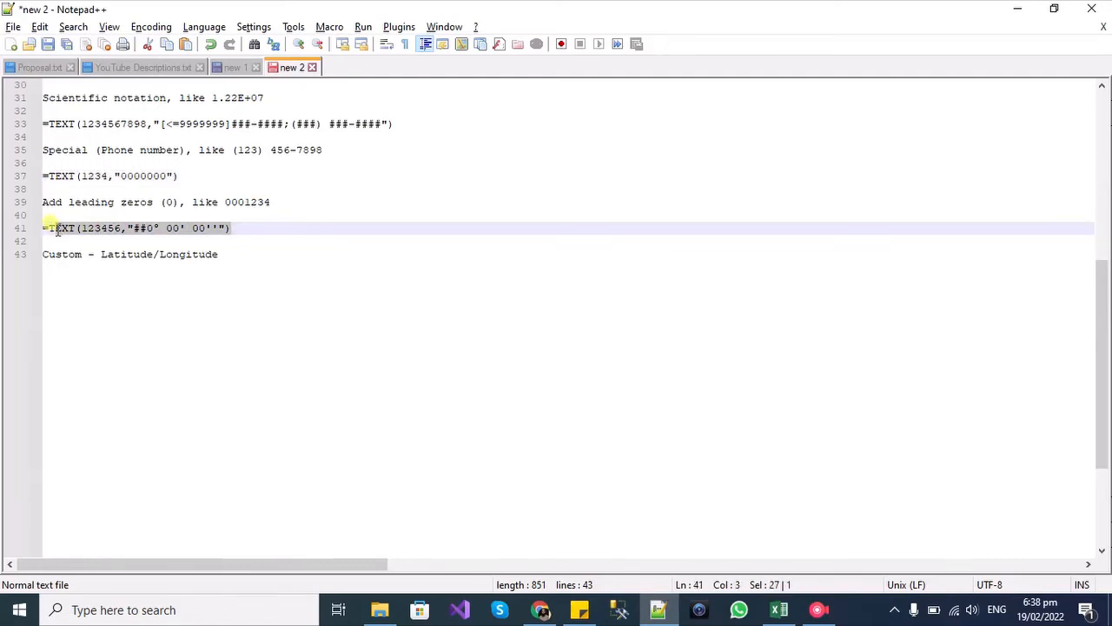
key(shift+Home)
key(alt+Tab)
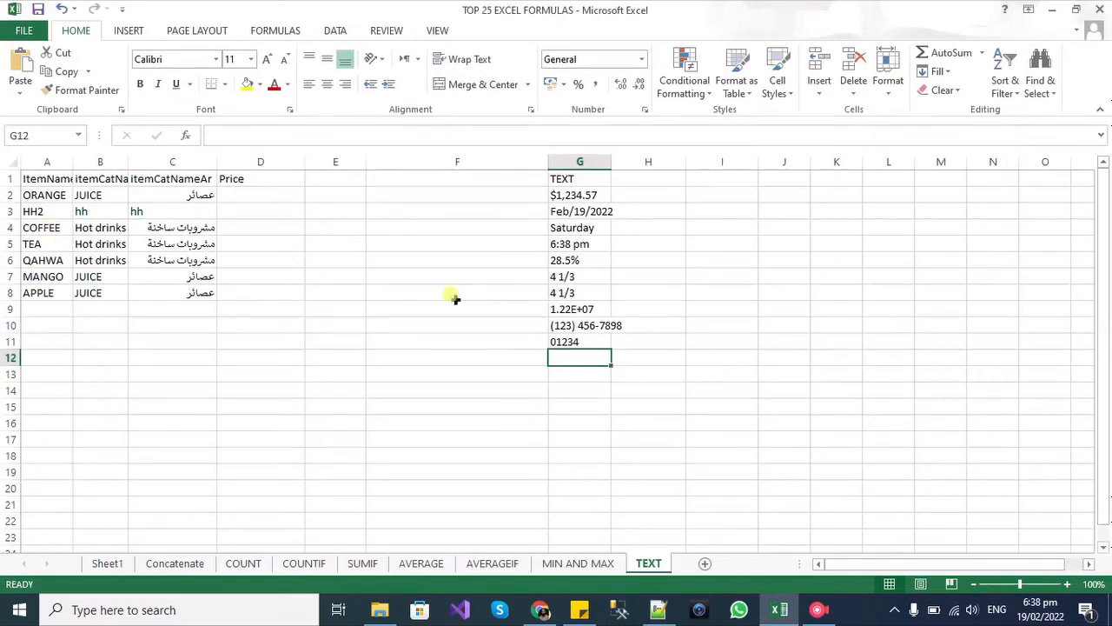
key(ctrl+v)
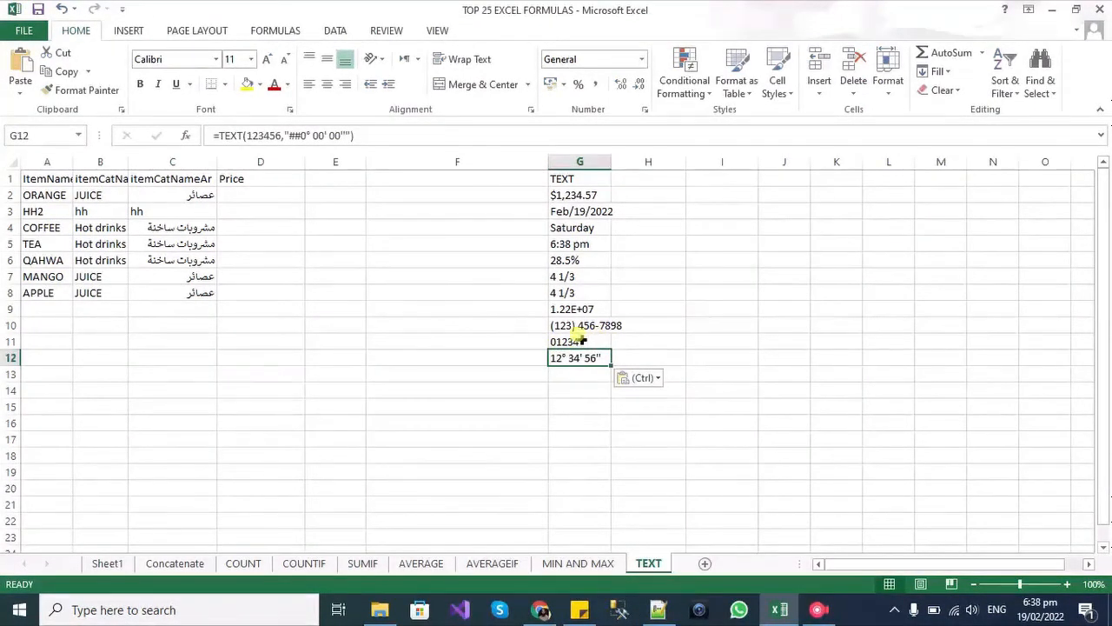
click(576, 340)
click(575, 358)
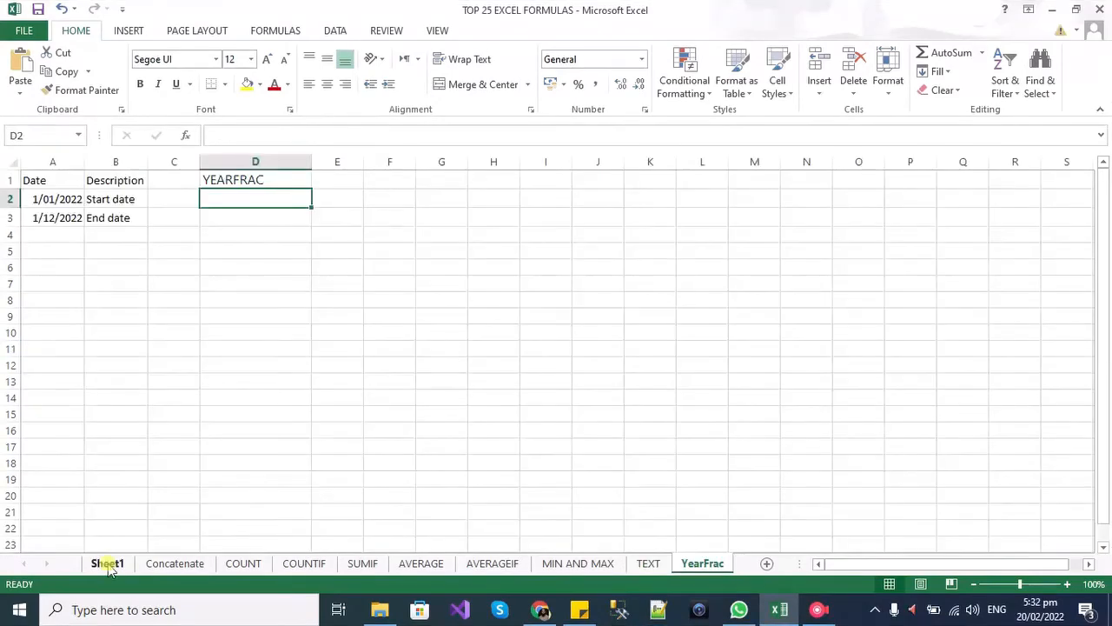
Check the formula list on Sheet1, return to the YearFrac sheet and enter =YEARFRAC(A2,A3,) in cell D2
click(105, 564)
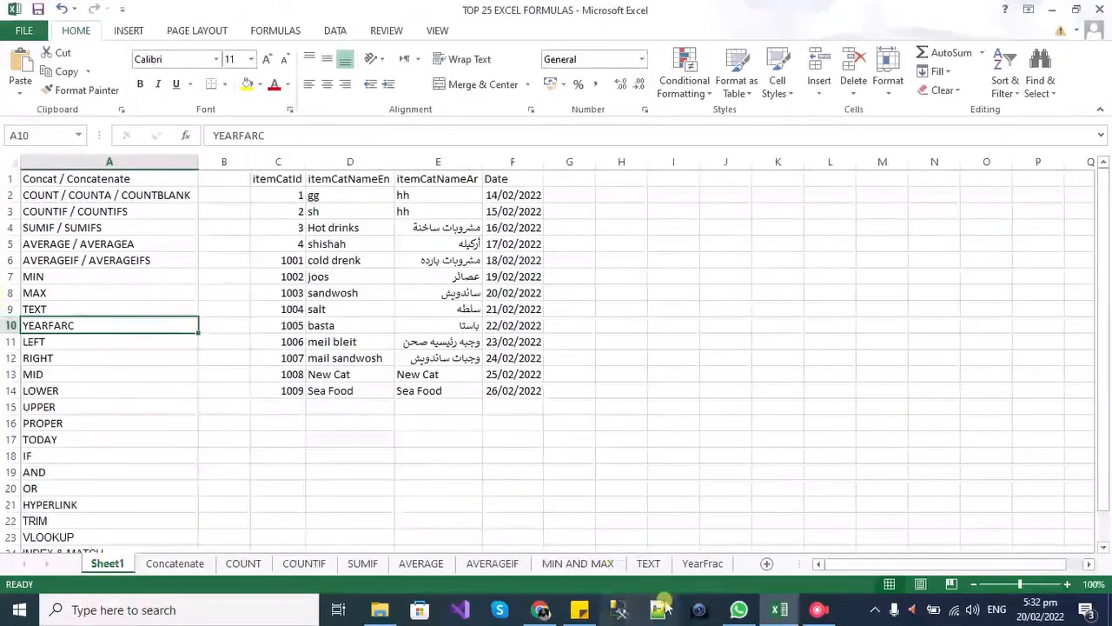
click(704, 564)
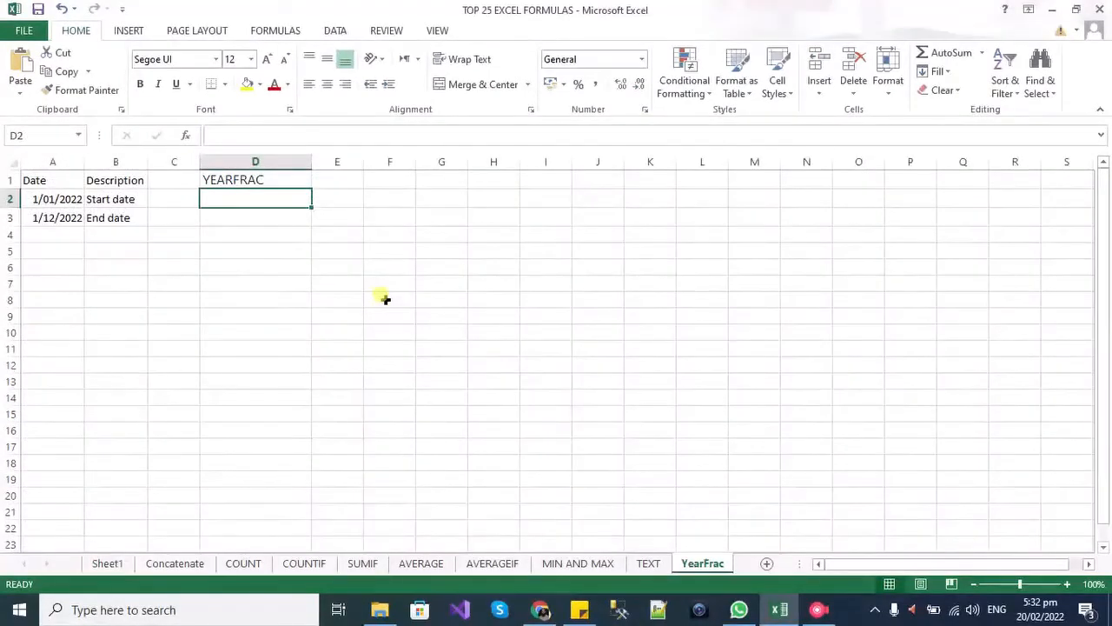
text(=YEARFRAC(A2,A3,))
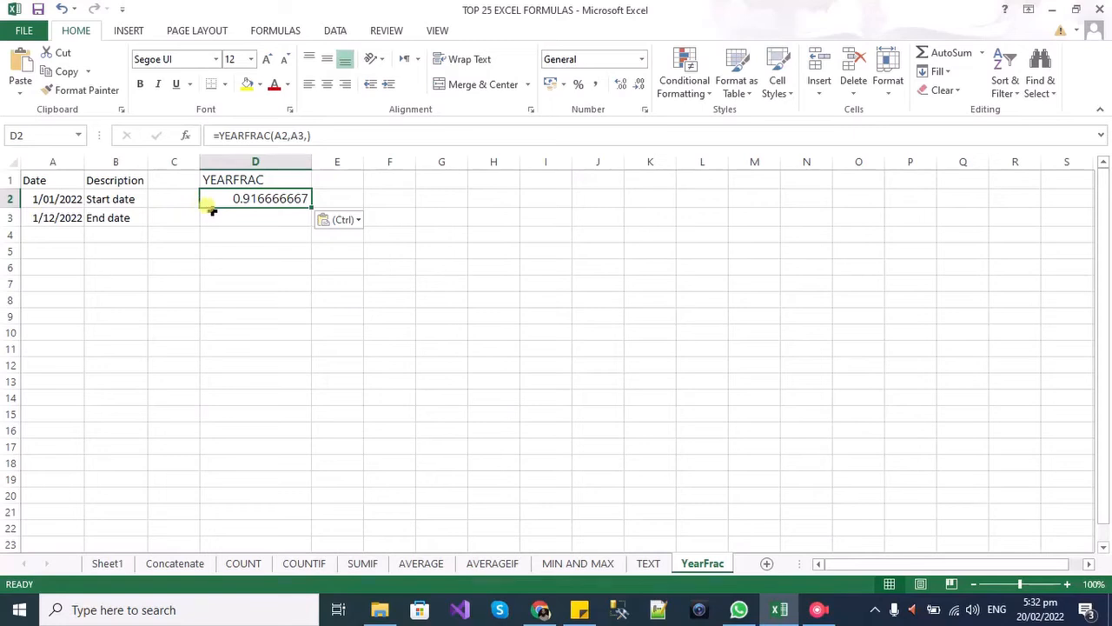
Enter a YEARFRAC formula in cell D3 for the dates in A2 and A3 with basis 3 (Actual/365)
click(257, 216)
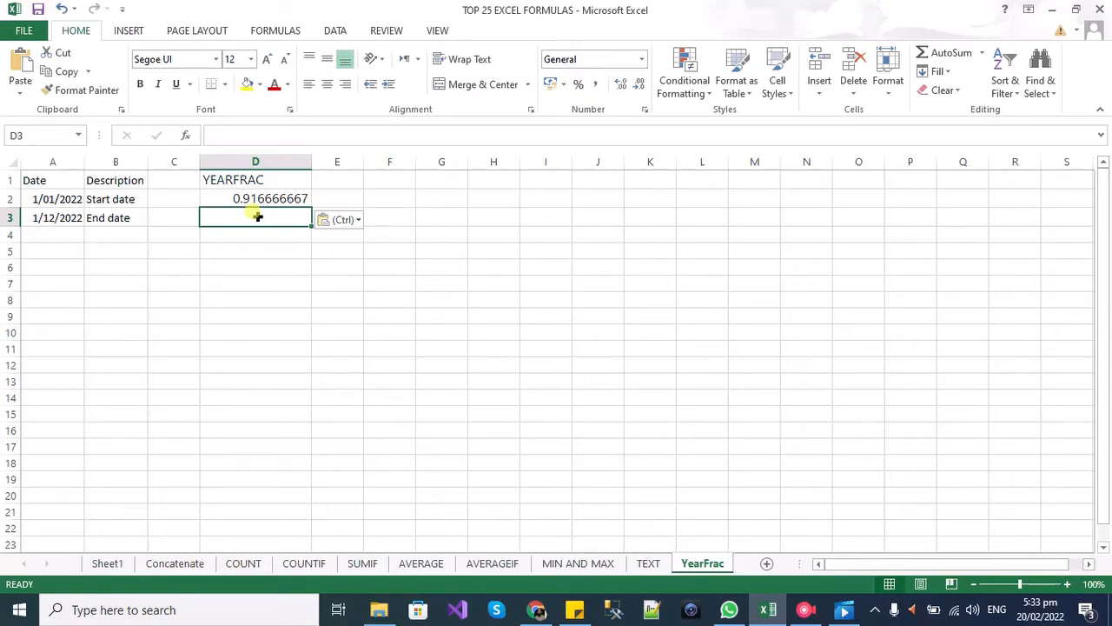
text(=YEARFRAC(A2,A3,))
key(F2)
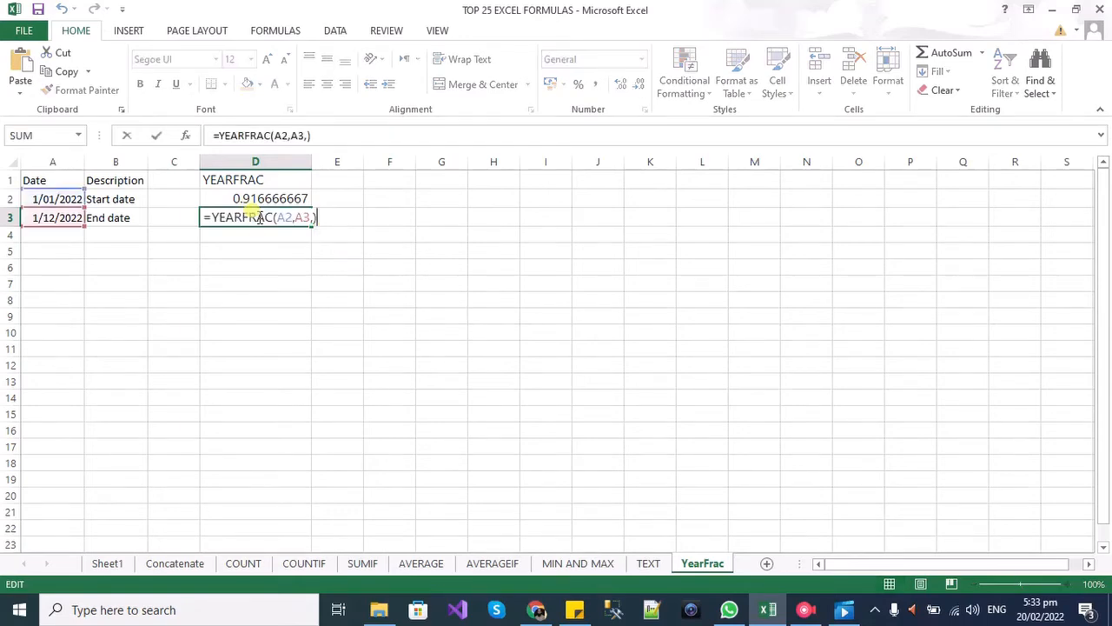
key(Left)
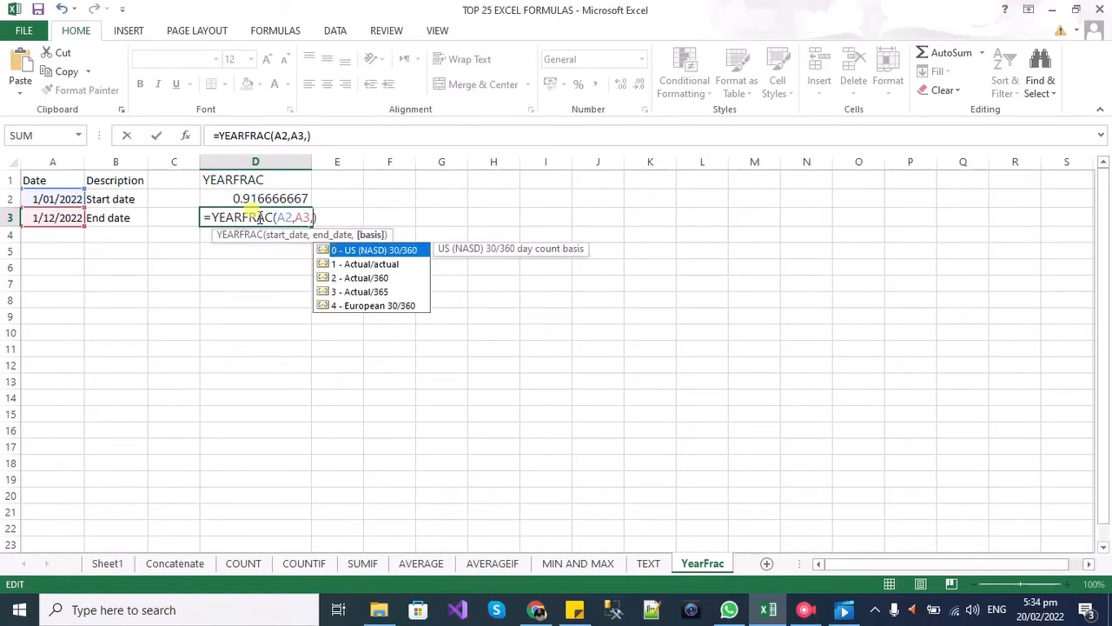
key(Down)
key(Down)
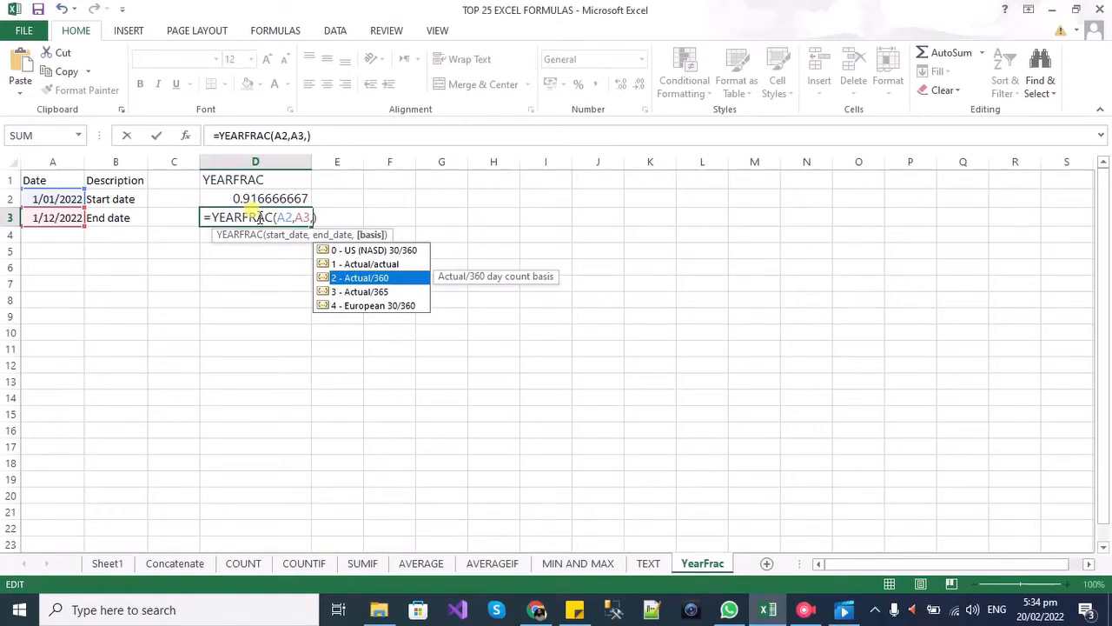
text(3)
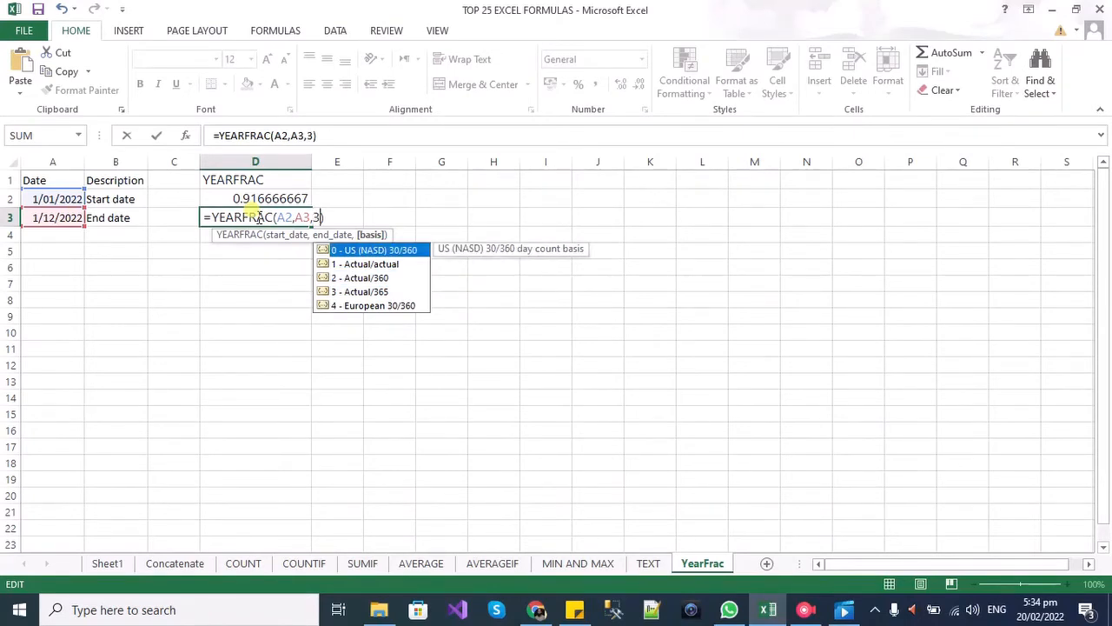
double_click(369, 293)
key(Return)
key(Up)
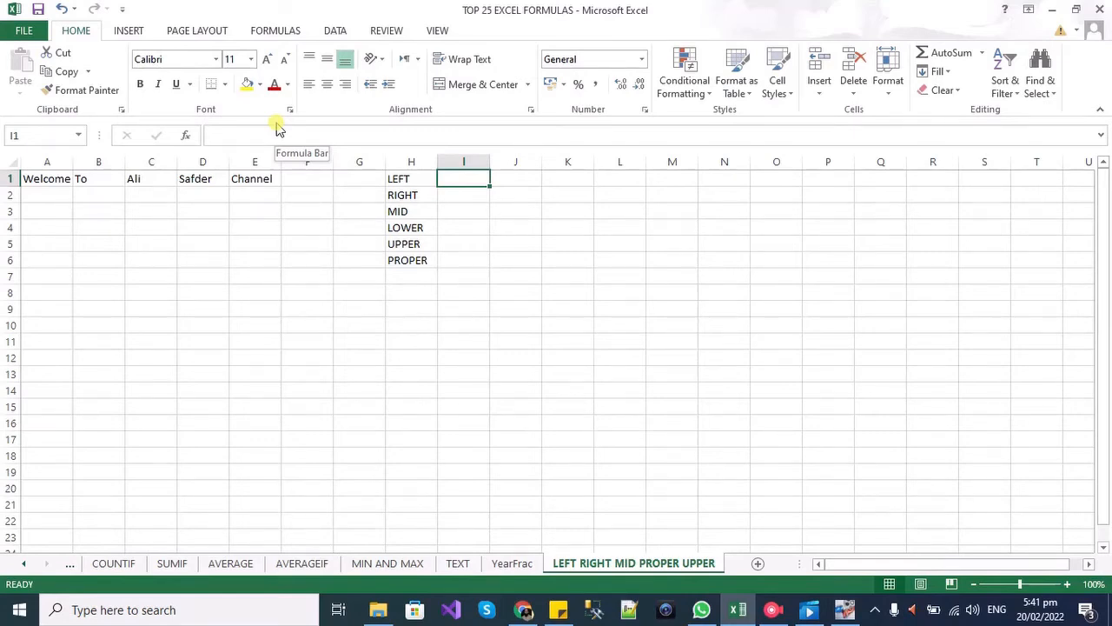
Enter =LEFT(A1,3) in cell I1 beside the LEFT label to extract the first three characters of A1
text(=left)
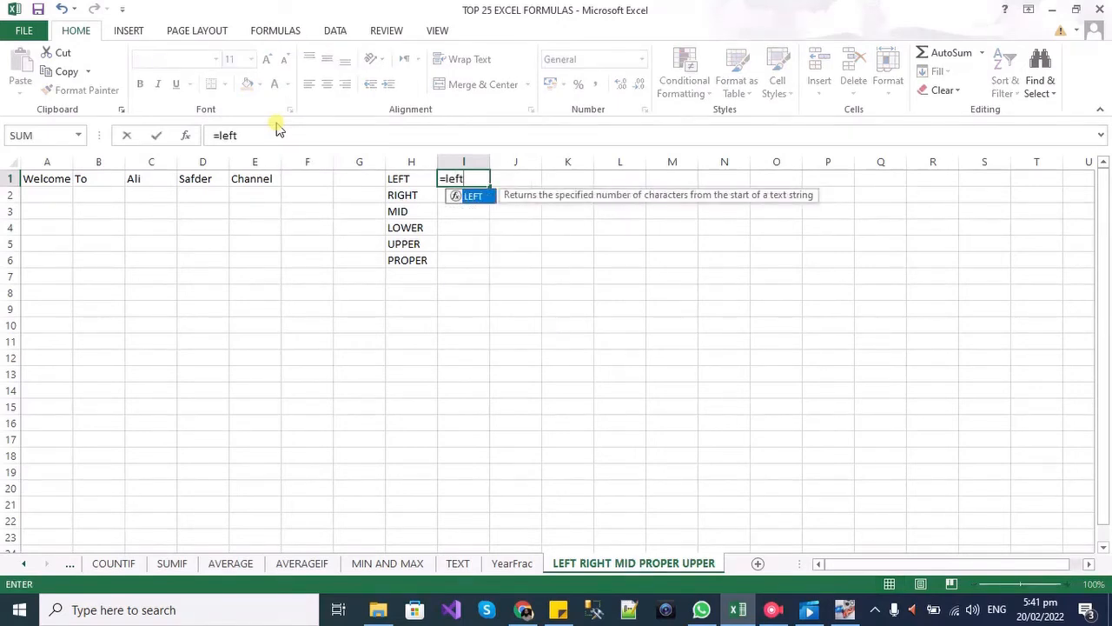
text(()
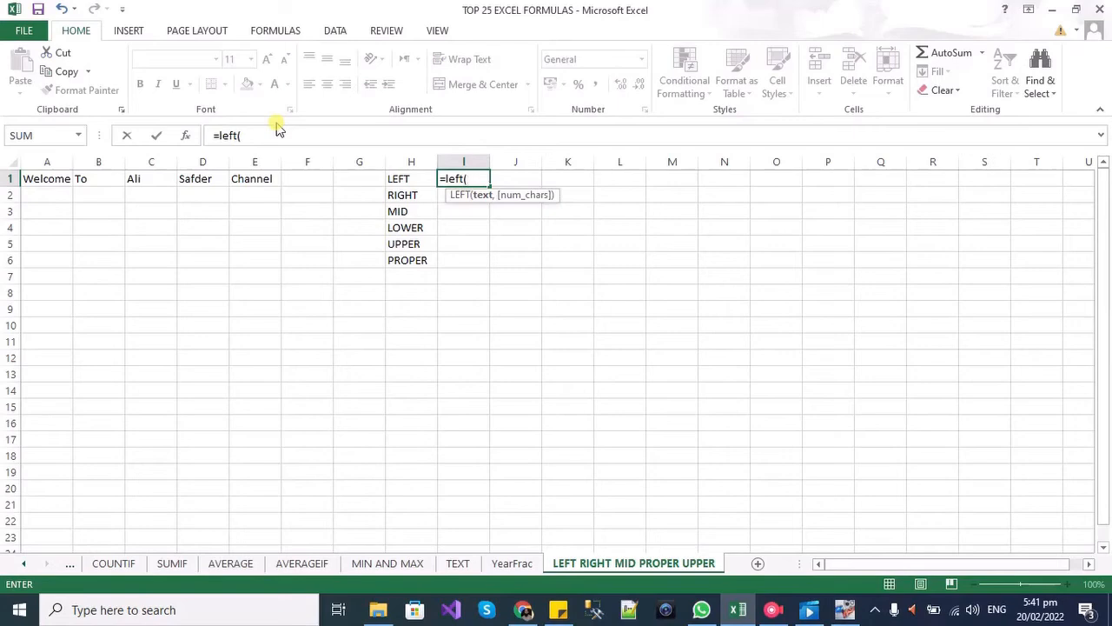
text(b)
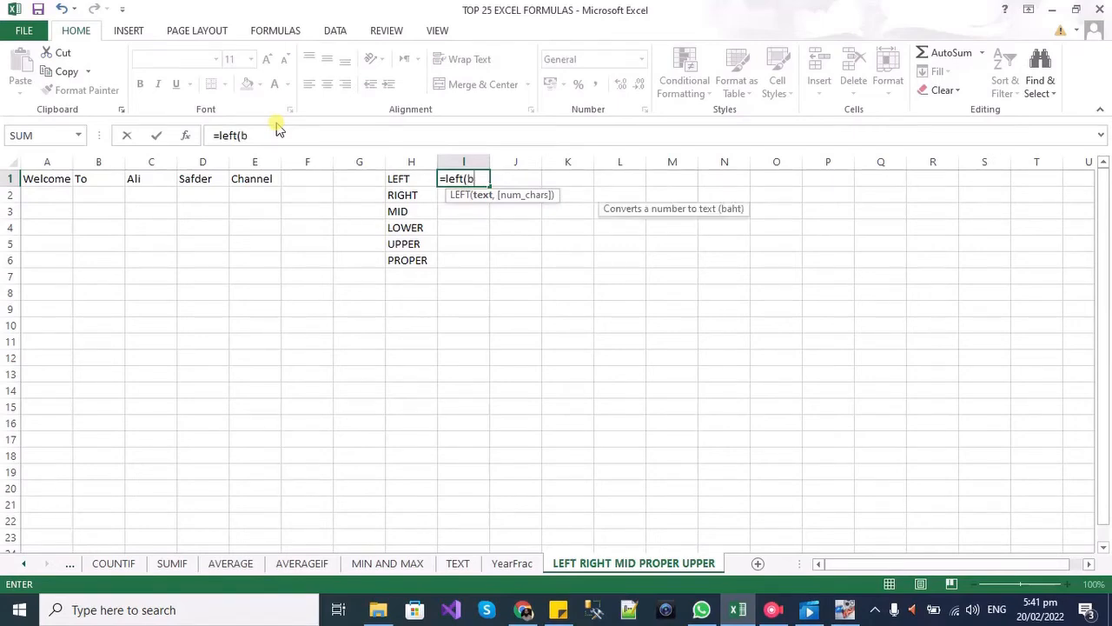
key(BackSpace)
text(a1,3))
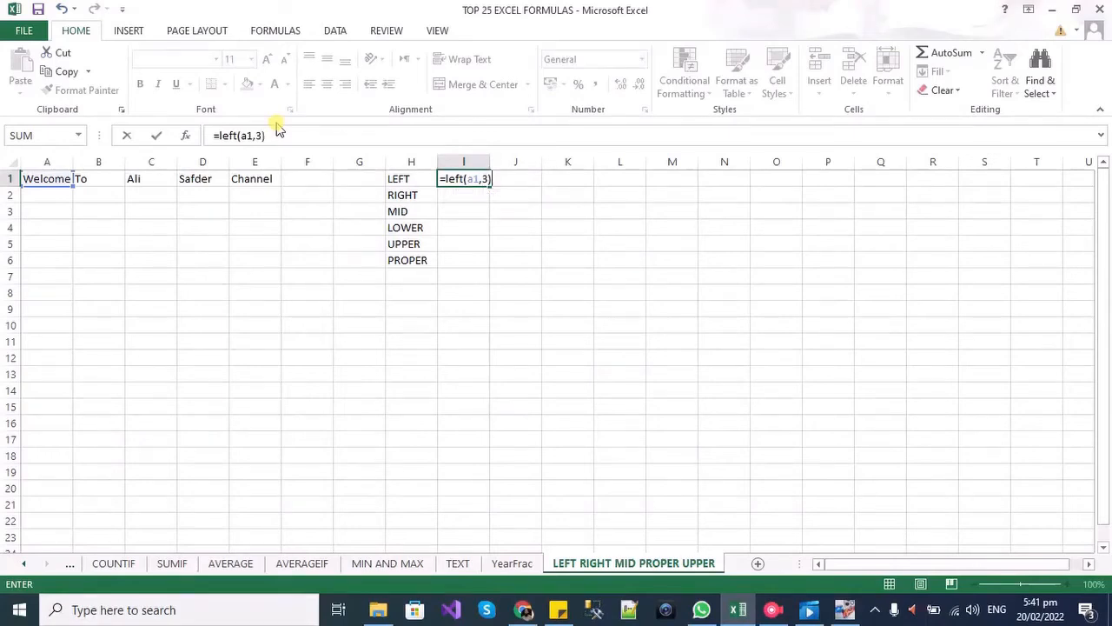
key(Return)
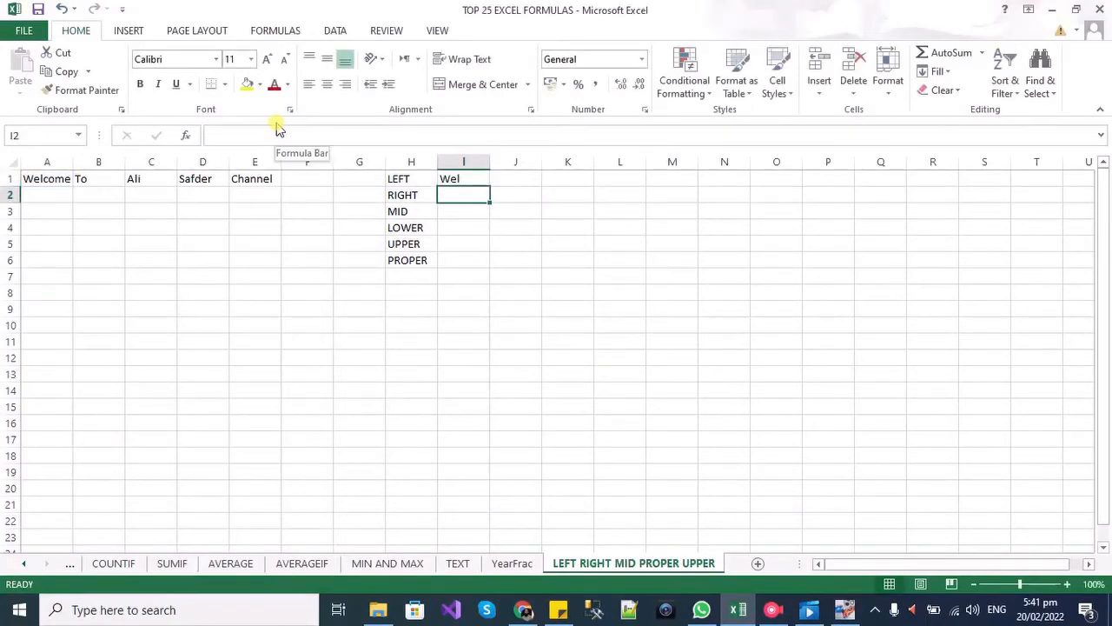
Enter =RIGHT(A1,4) in cell I2 beside the RIGHT label to extract the last four characters of A1
key(F2)
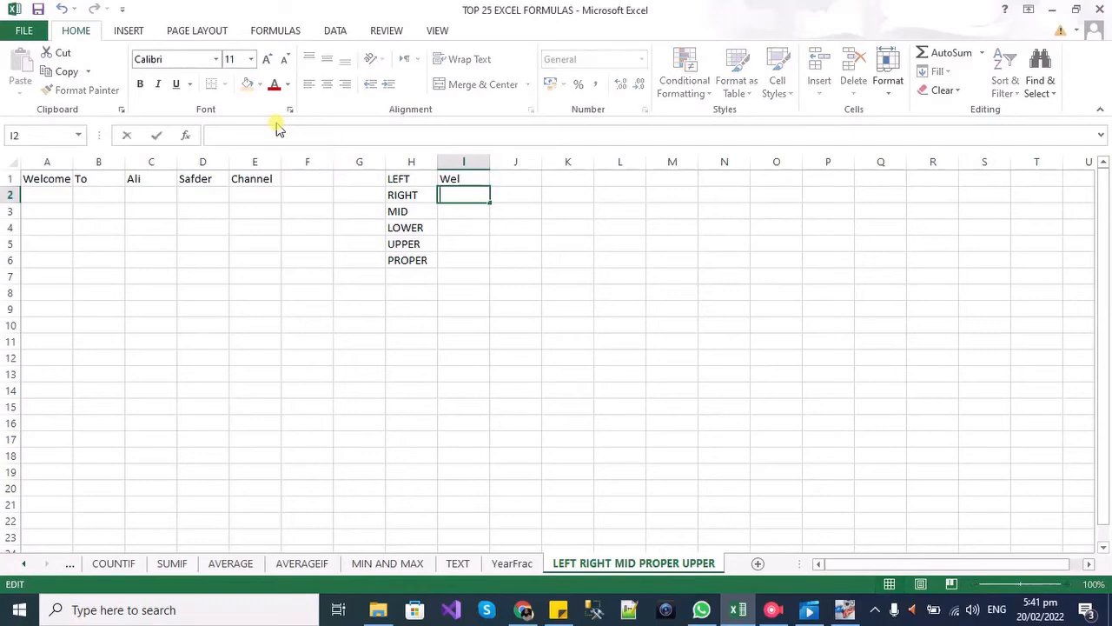
text(=)
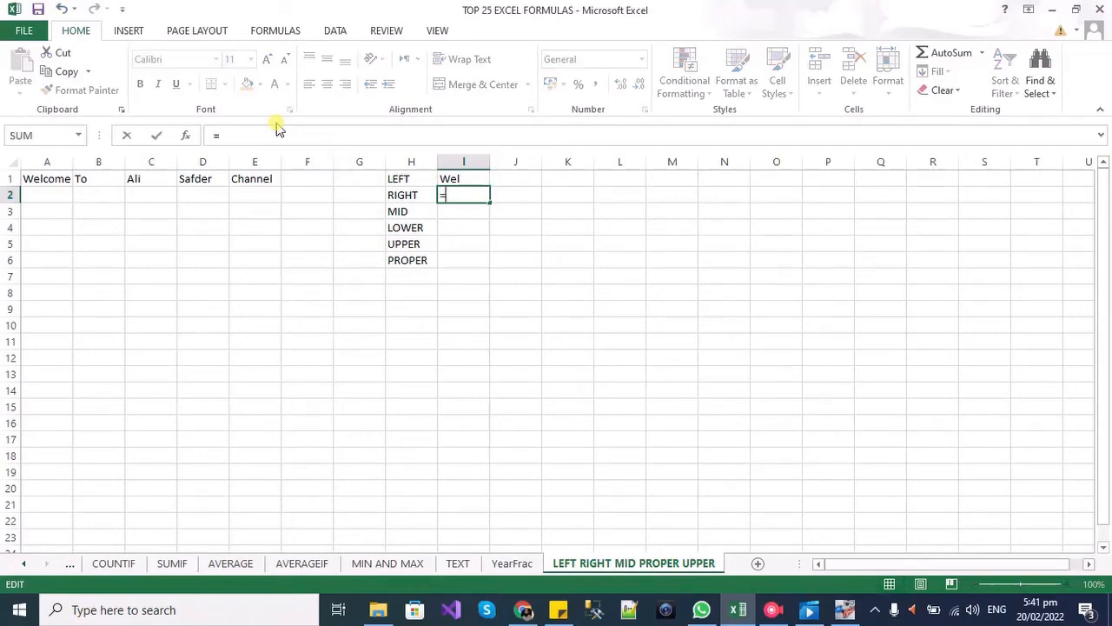
text(righ)
key(Tab)
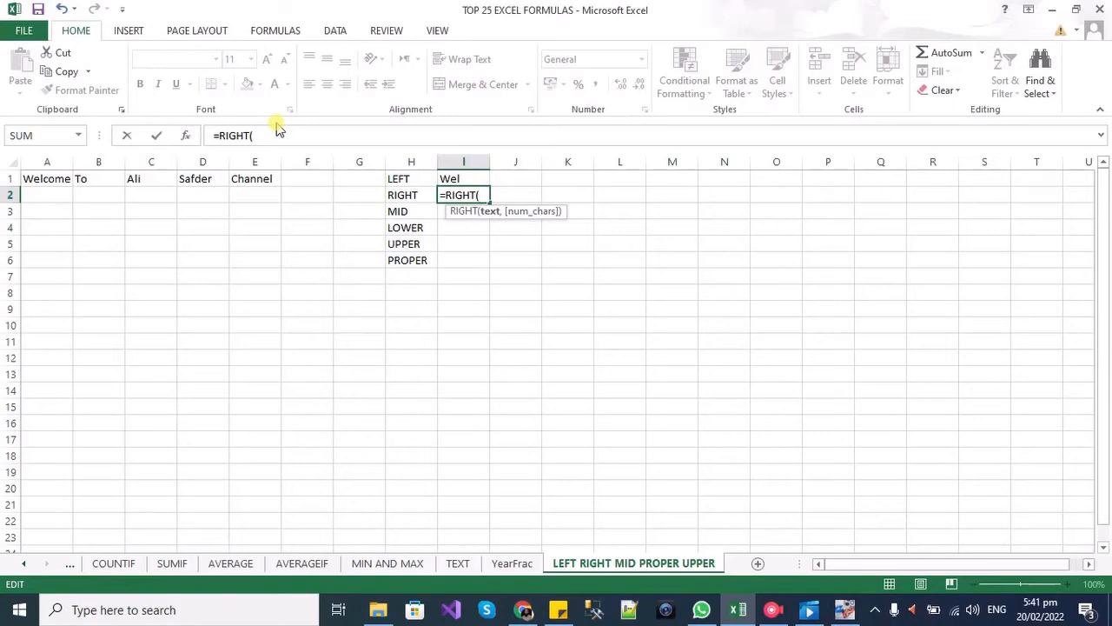
text(a)
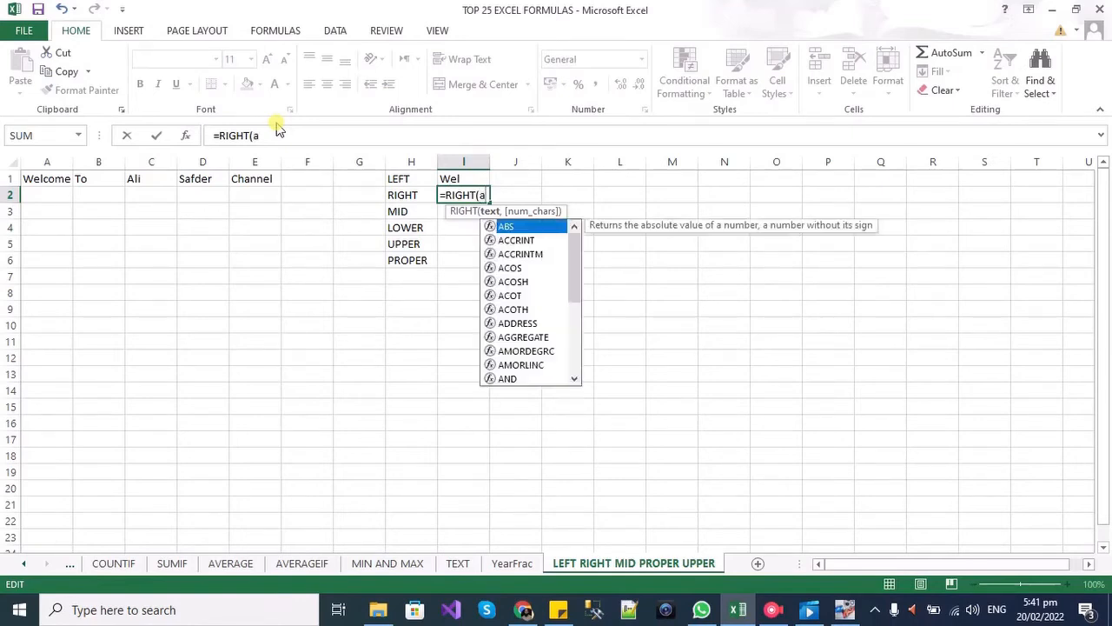
text(1,4))
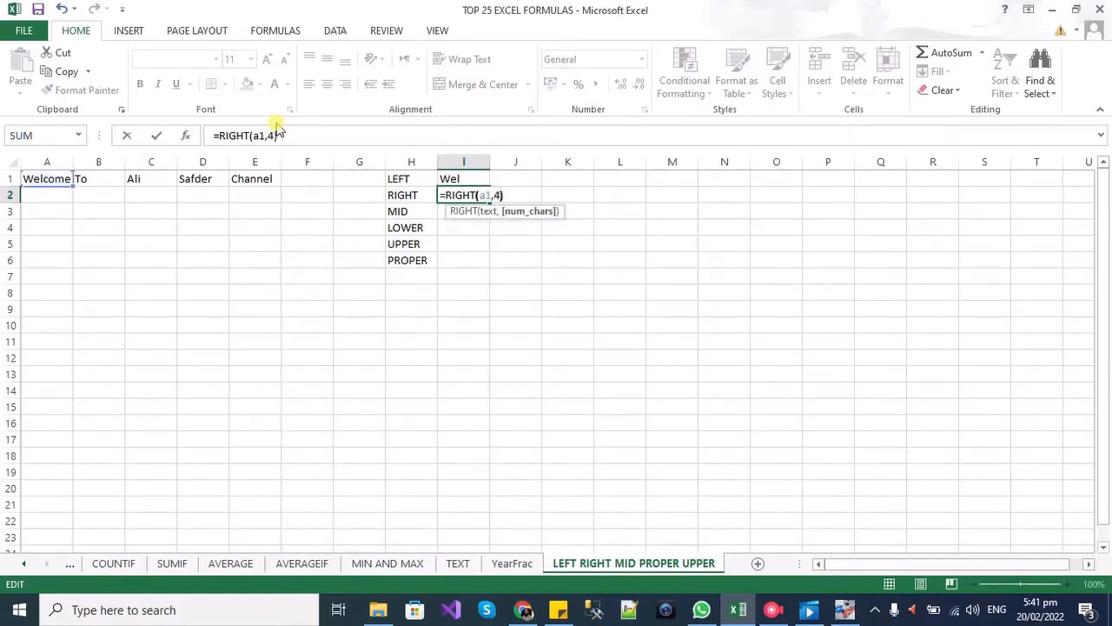
key(Return)
key(Up)
key(Down)
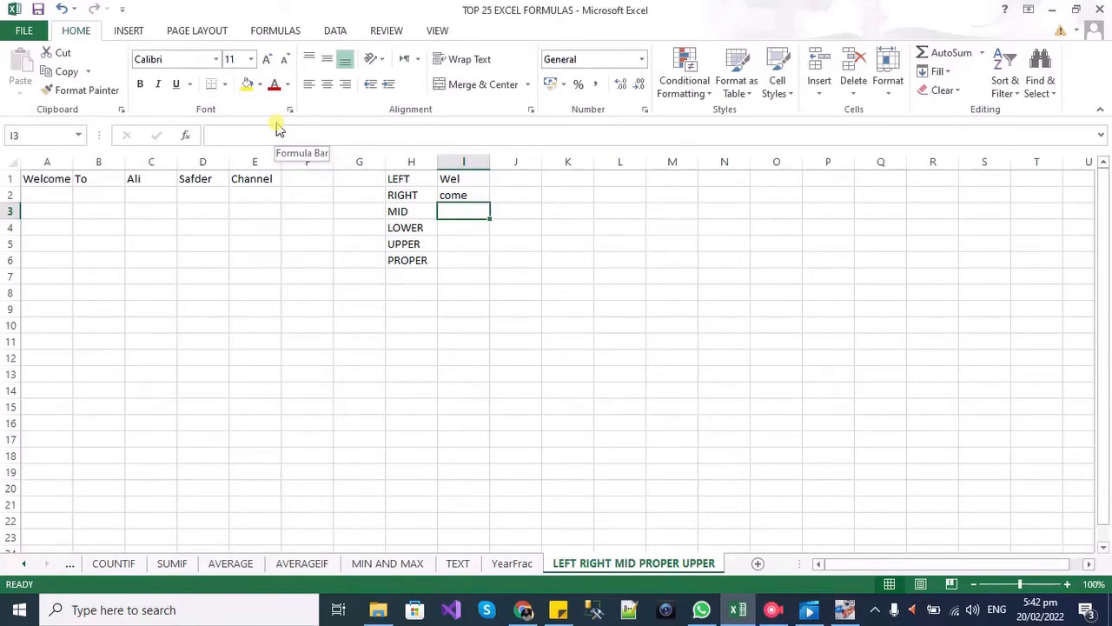
Enter =MID(E1,3,3) in cell I3 to extract three characters of E1 starting at the third
text(=)
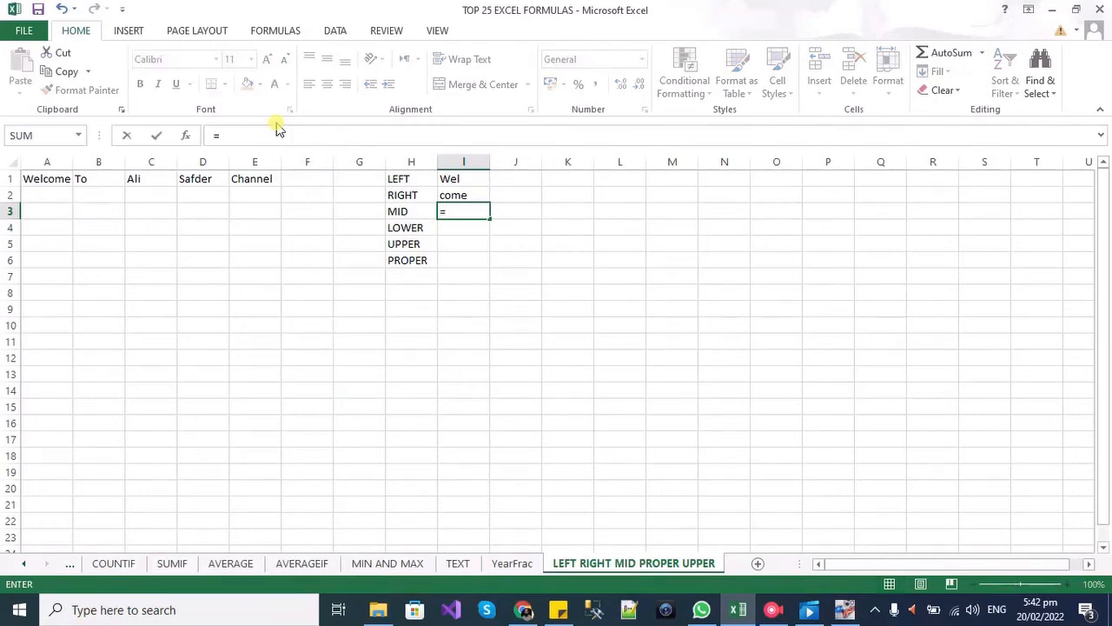
text(md)
key(BackSpace)
text(id)
key(Tab)
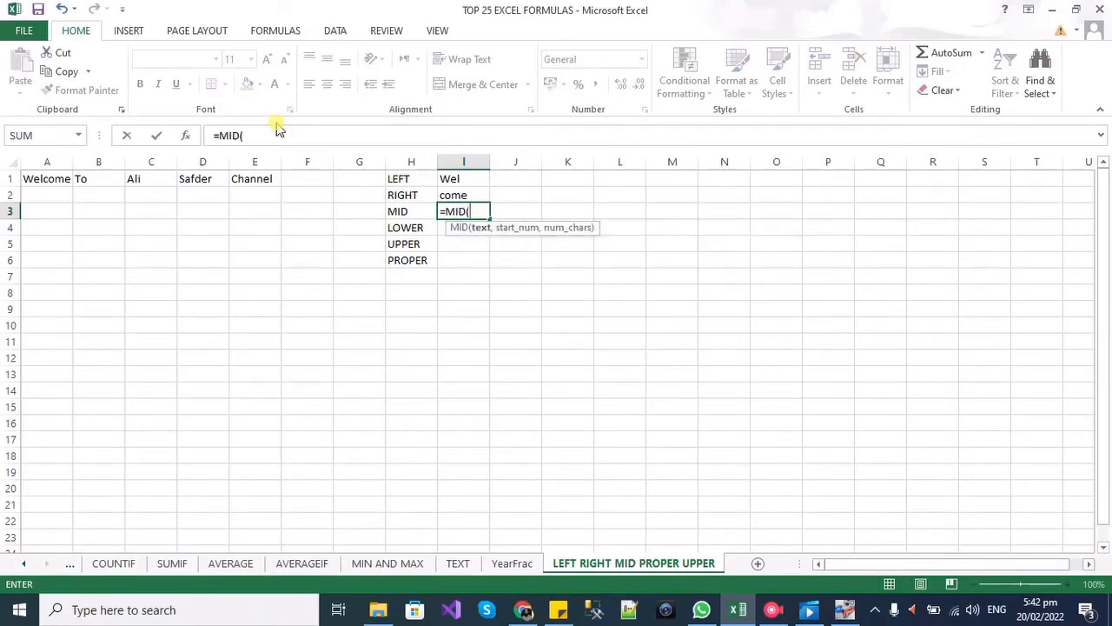
text(e1,)
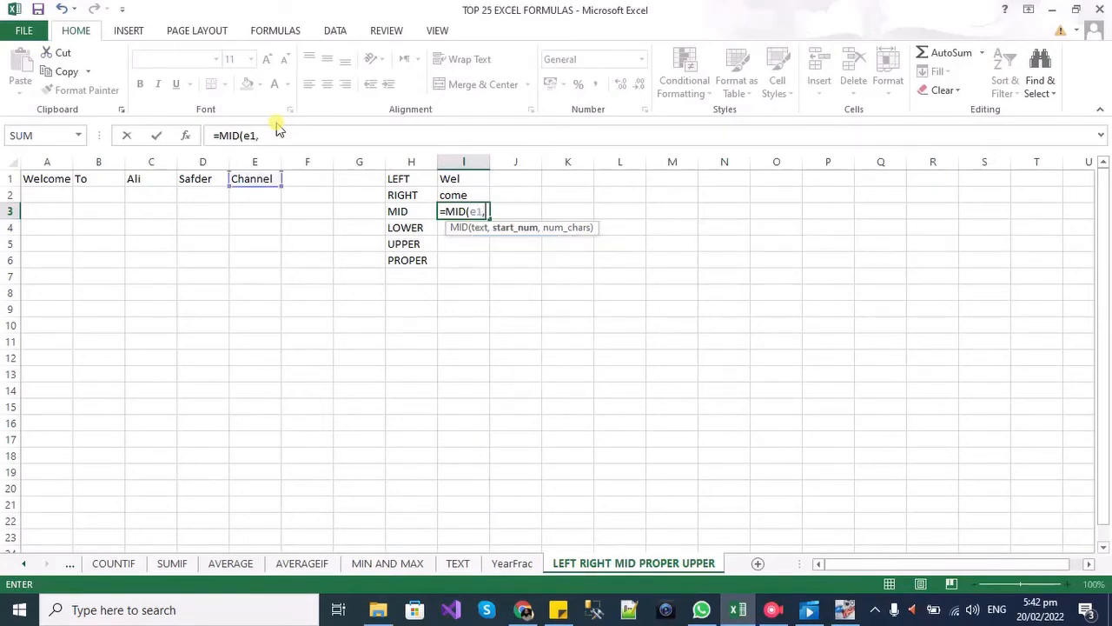
text(3,)
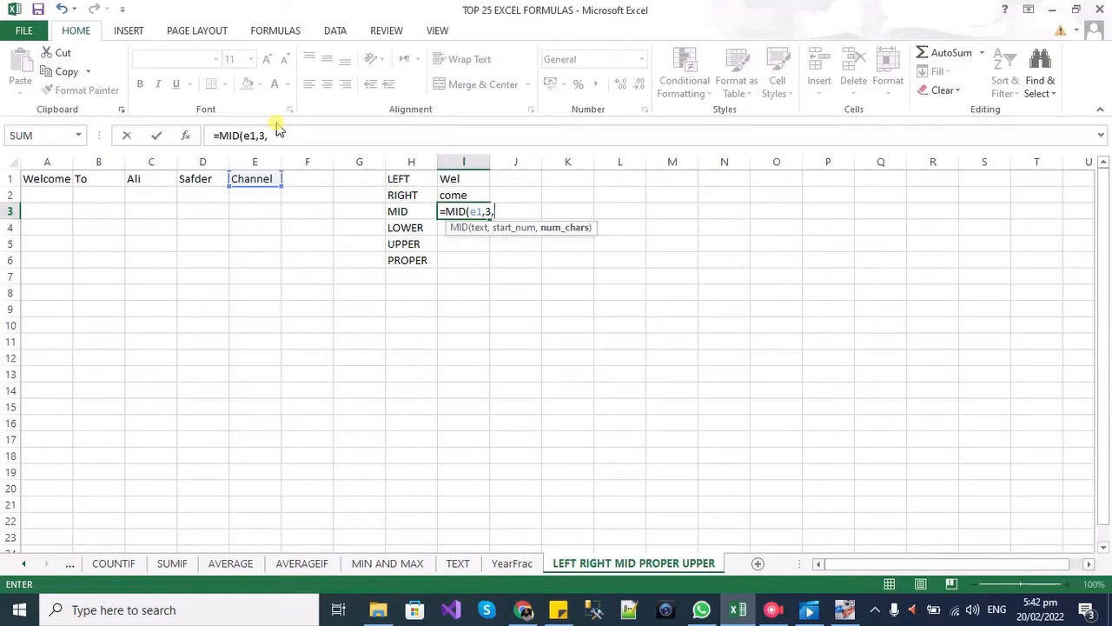
text(3))
key(Return)
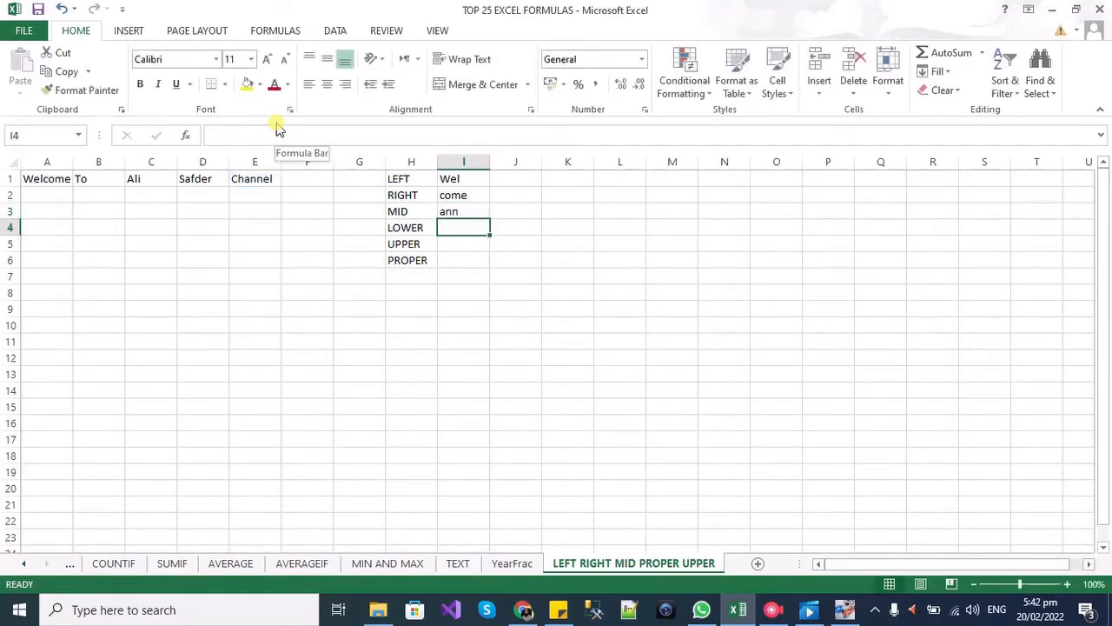
Change the start position in cell I3's MID formula to 4
key(Up)
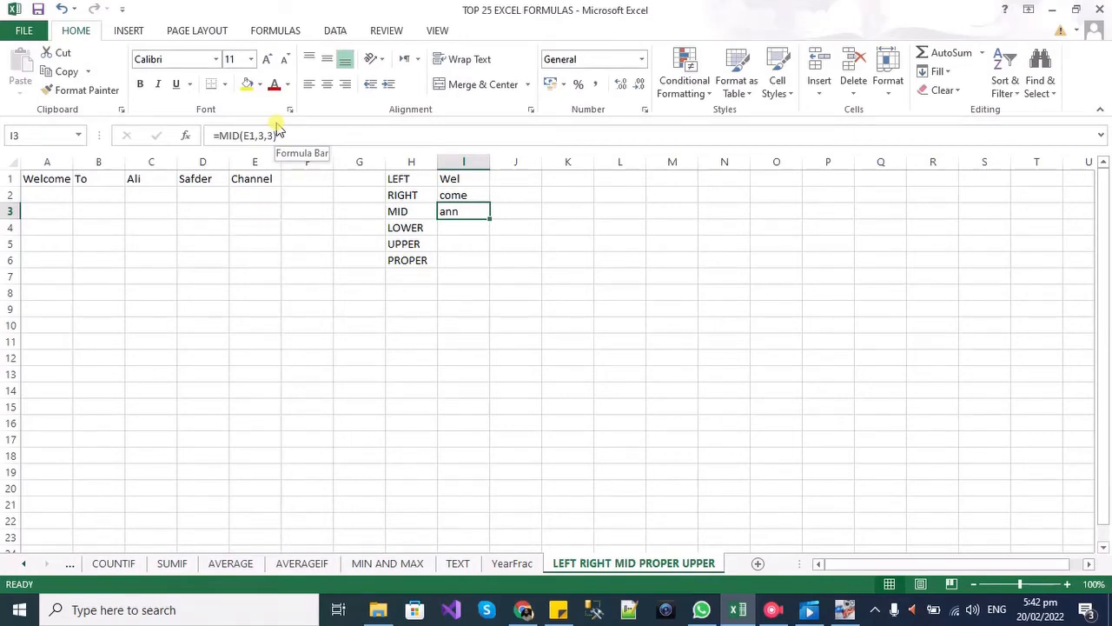
key(F2)
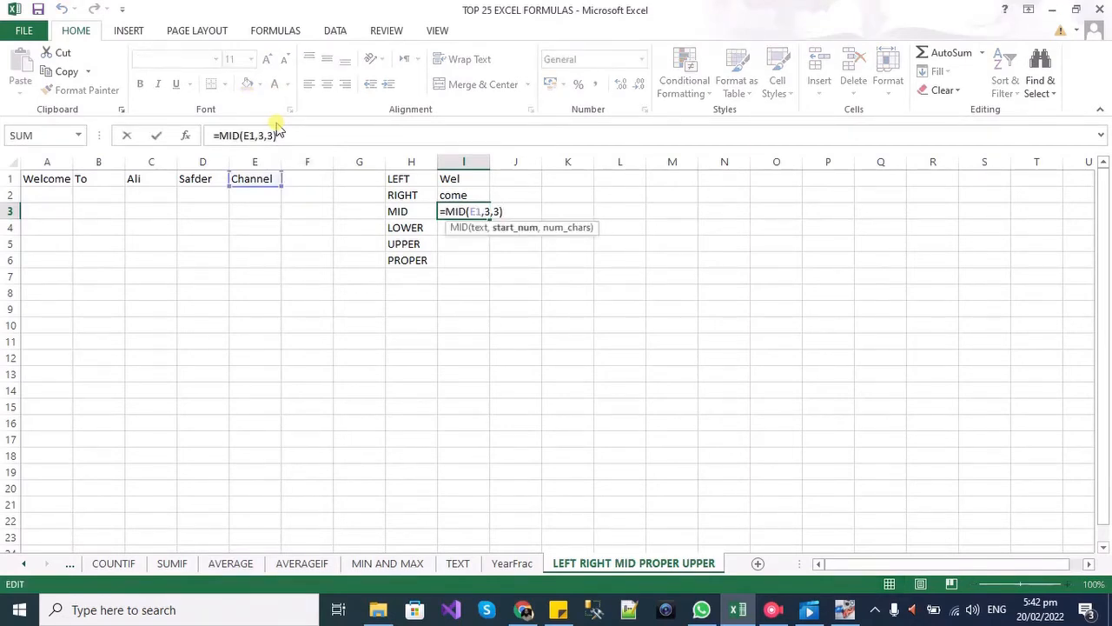
key(BackSpace)
text(4)
key(Return)
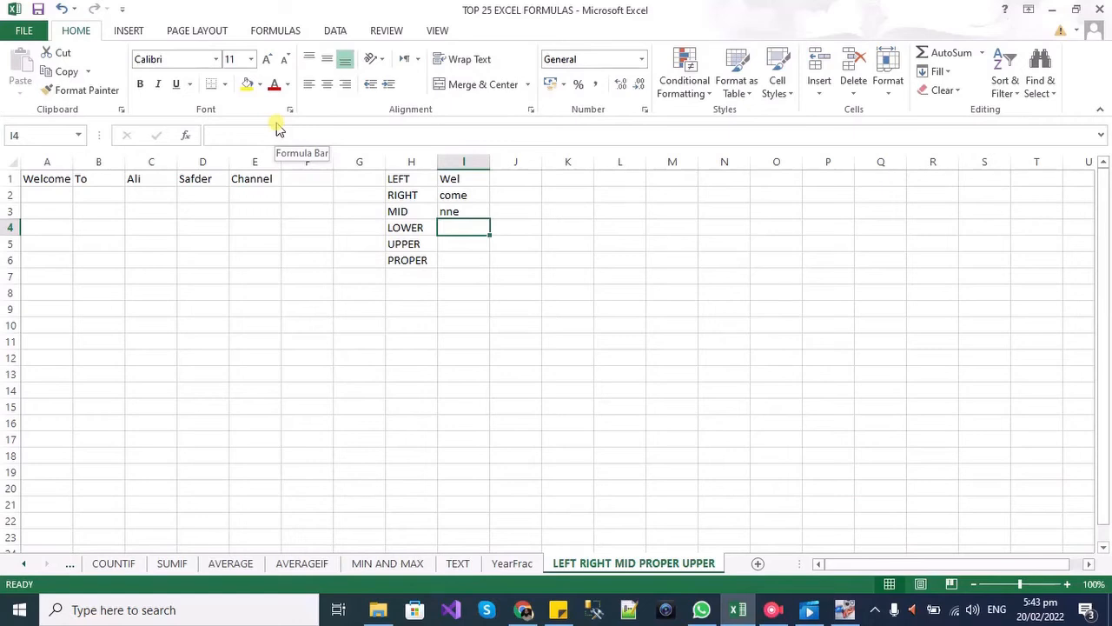
Enter =LOWER(E1) in cell I4 beside the LOWER label to convert the word in E1 to lowercase
text(=lowe)
key(Tab)
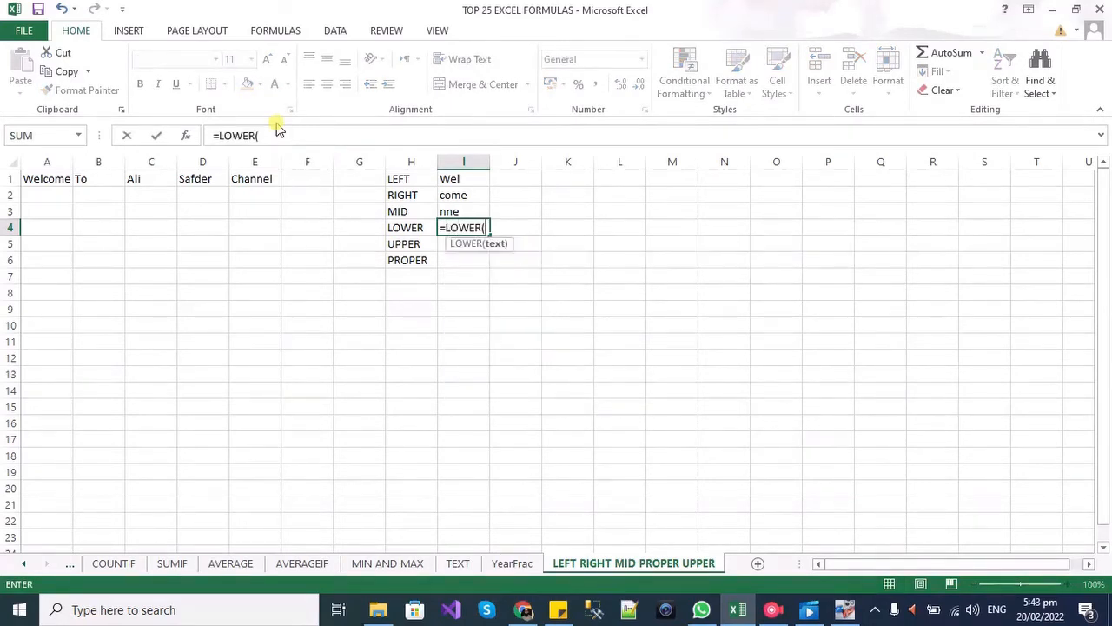
text(e1))
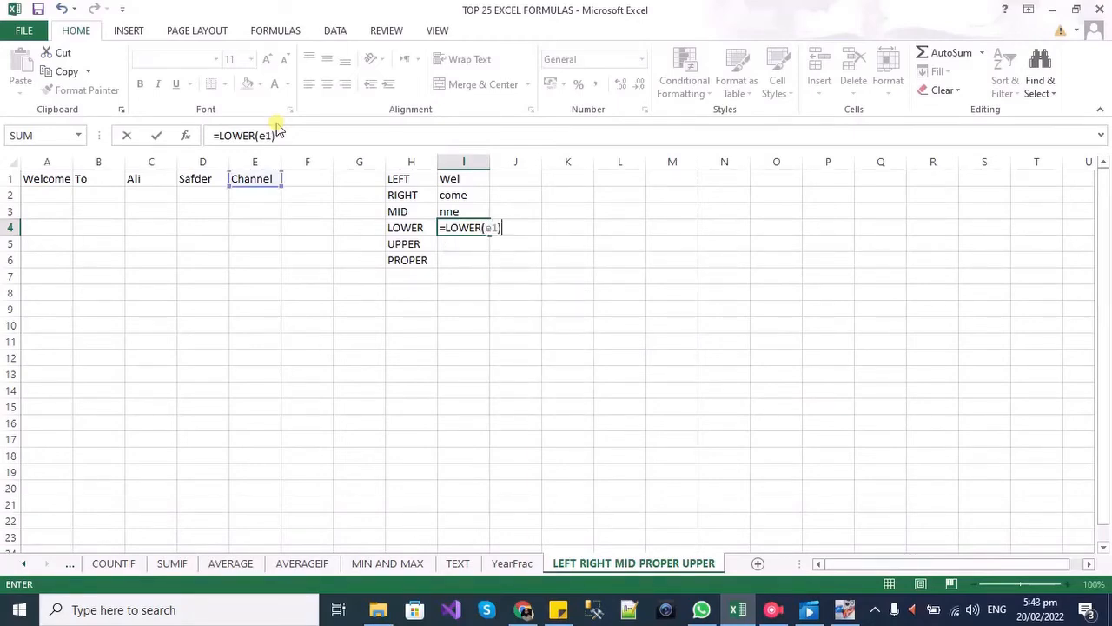
key(Return)
Enter =UPPER(E1) in cell I5 beside the UPPER label to convert the word in E1 to uppercase
text(=upp)
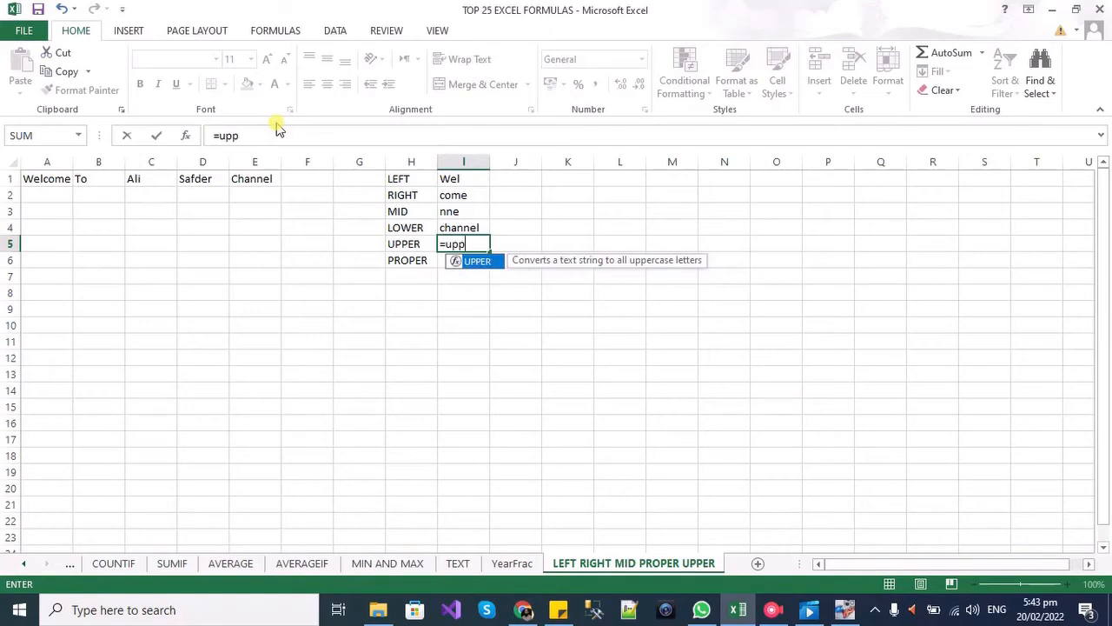
key(Tab)
text(e1))
key(Return)
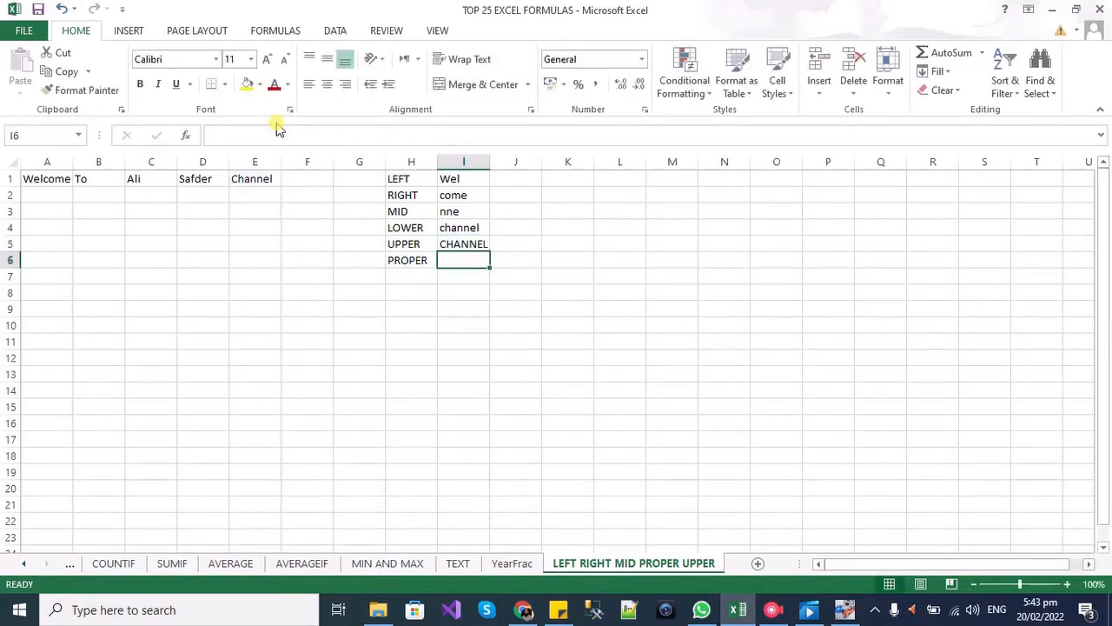
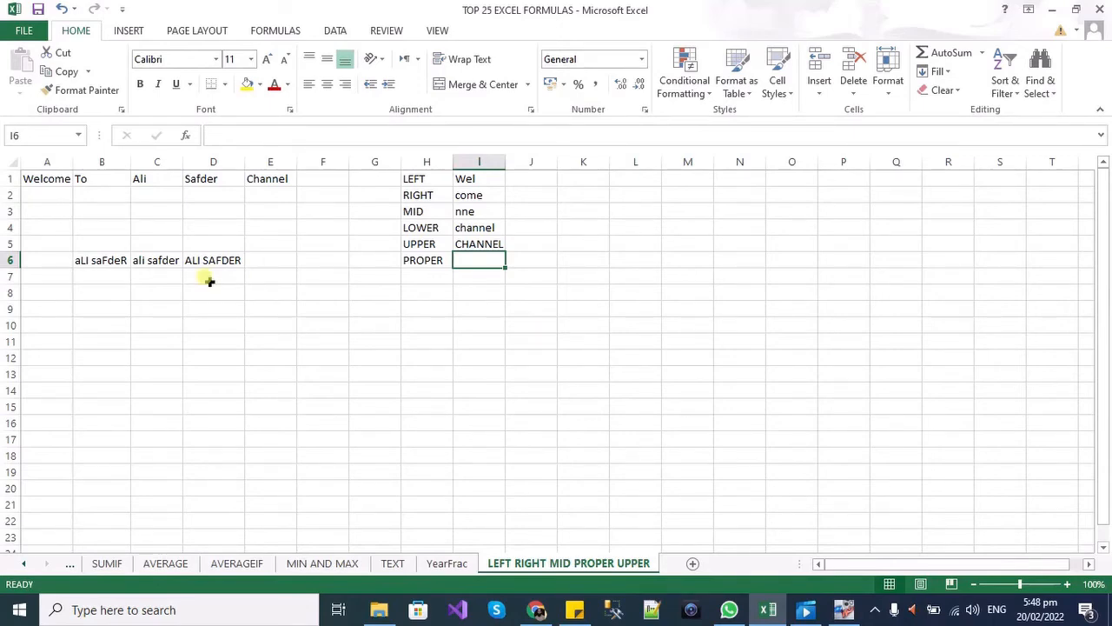
Enter =PROPER(B6) in cell I6 beside the PROPER label to capitalize each word of the mixed-case name
click(83, 257)
click(470, 261)
double_click(472, 261)
text(=pro)
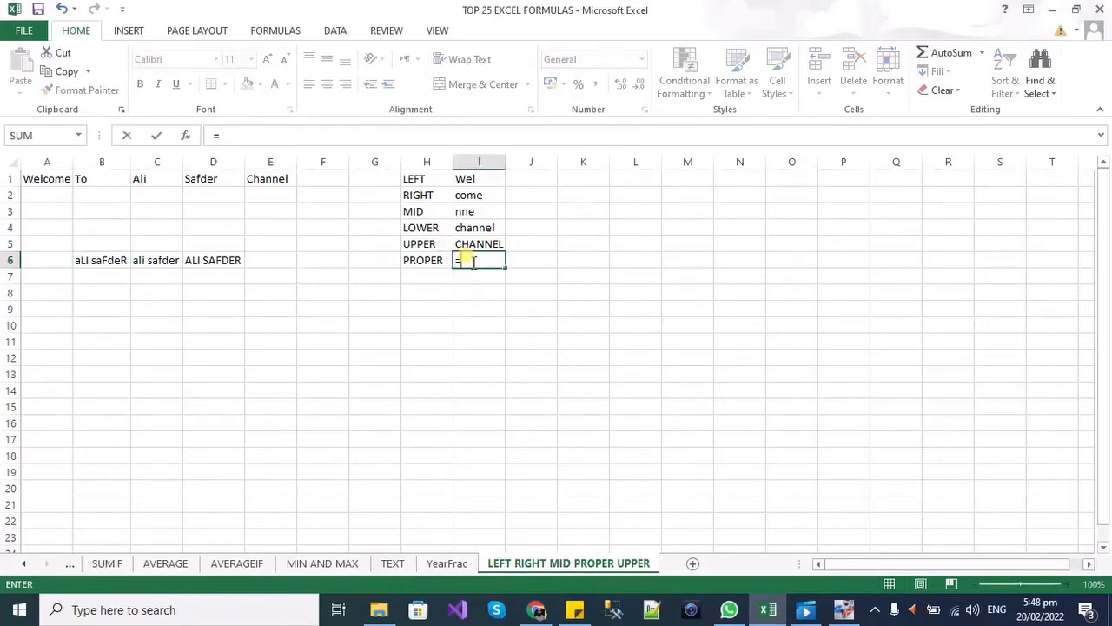
key(Down)
key(Down)
key(Tab)
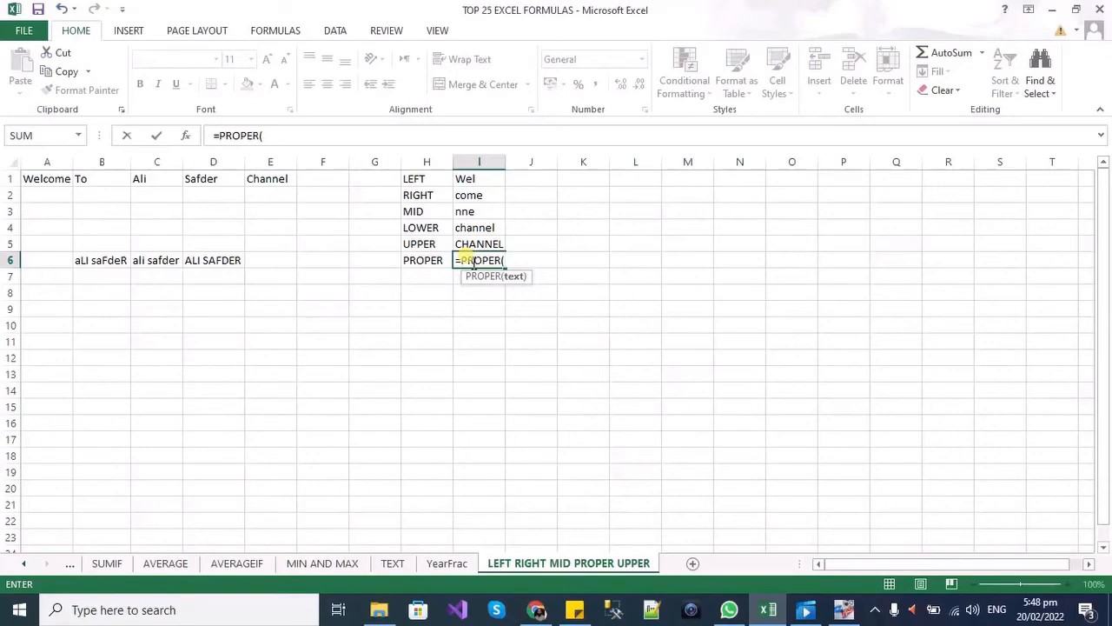
click(102, 261)
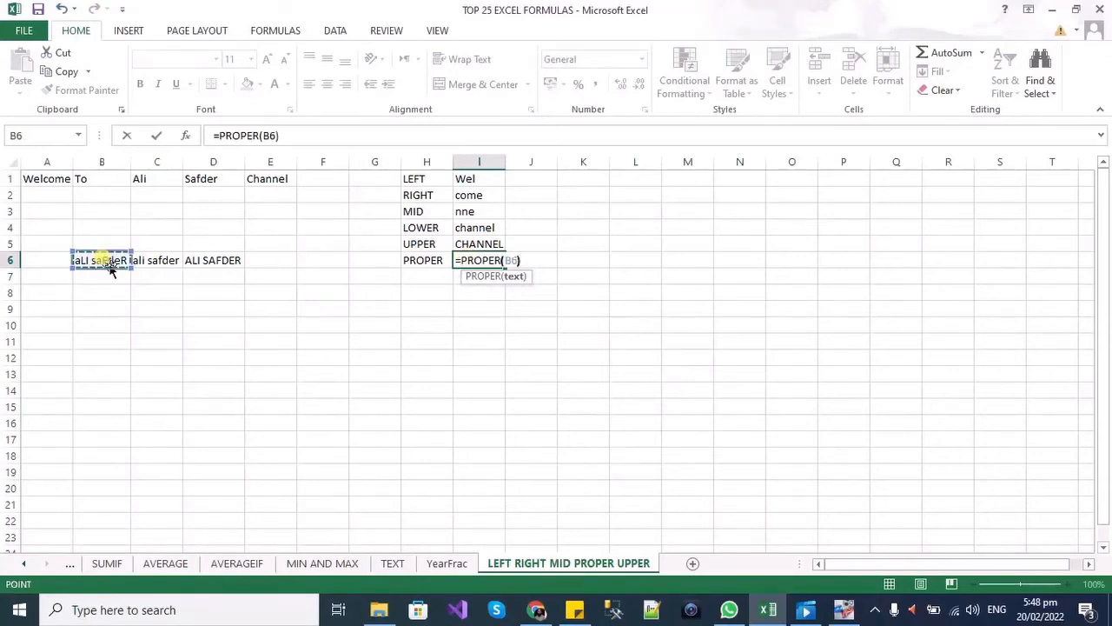
key(Return)
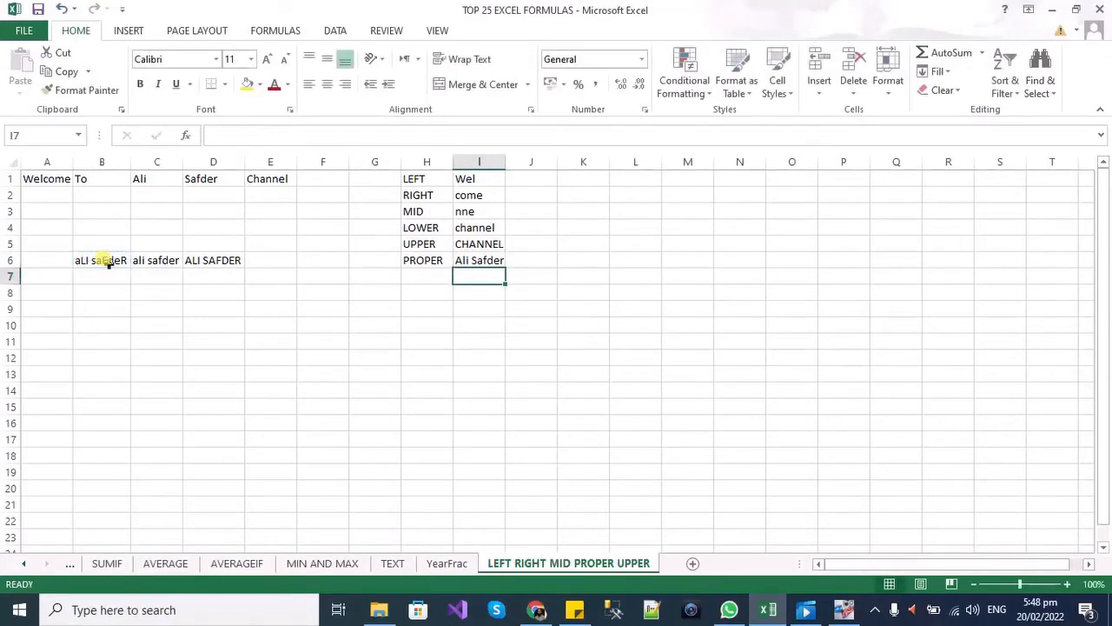
Enter =PROPER(C6) in cell J6 to capitalize each word of the lowercase name
click(521, 263)
text(=)
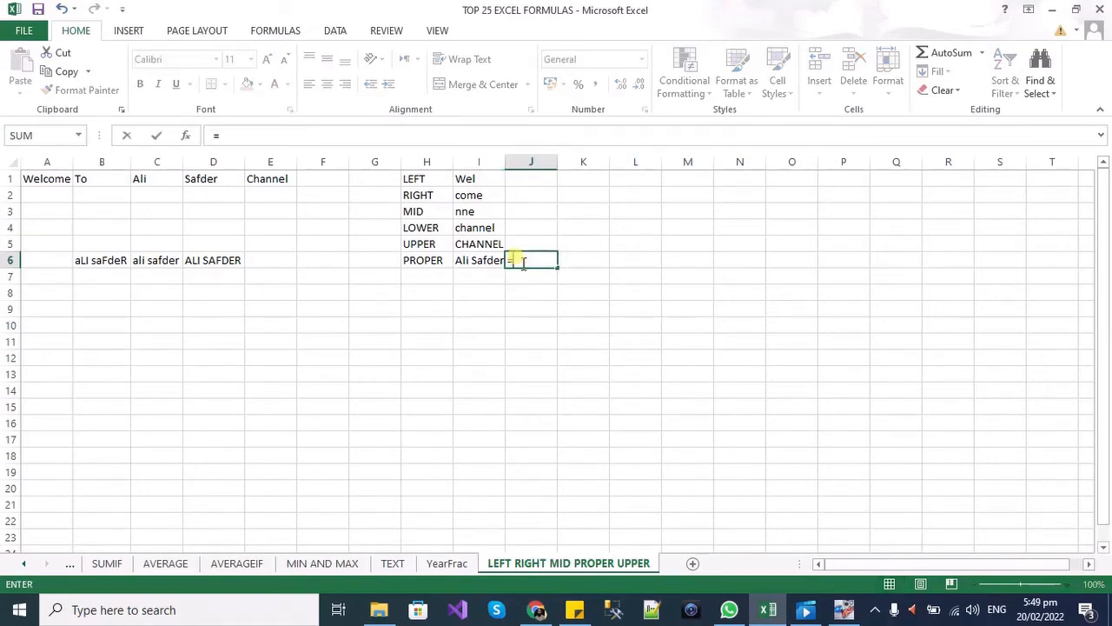
text(pro)
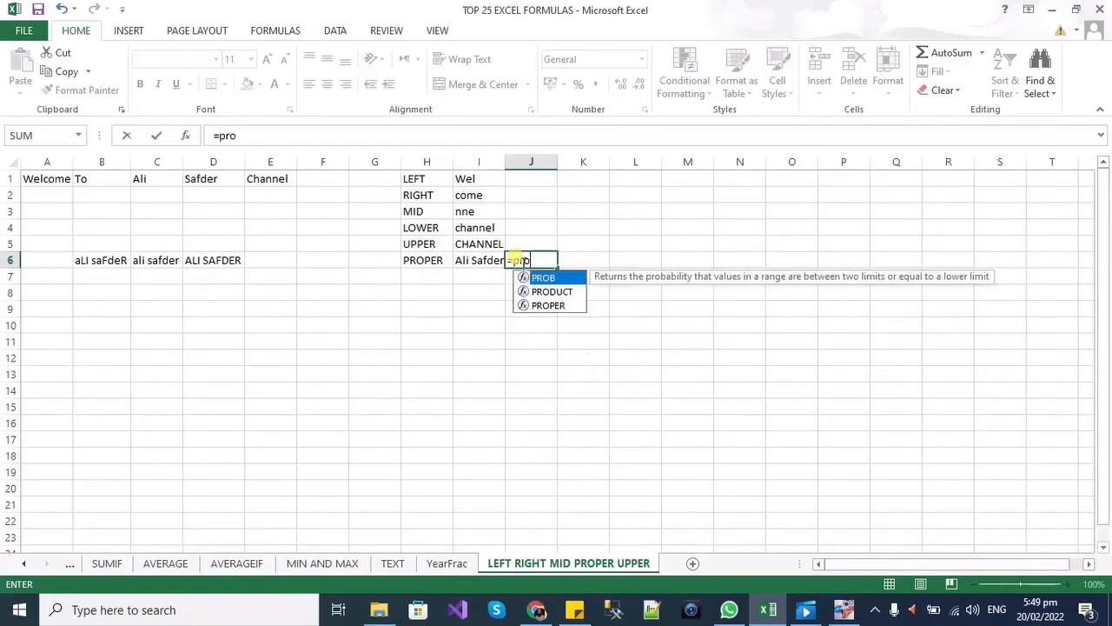
key(Down)
key(Down)
key(Tab)
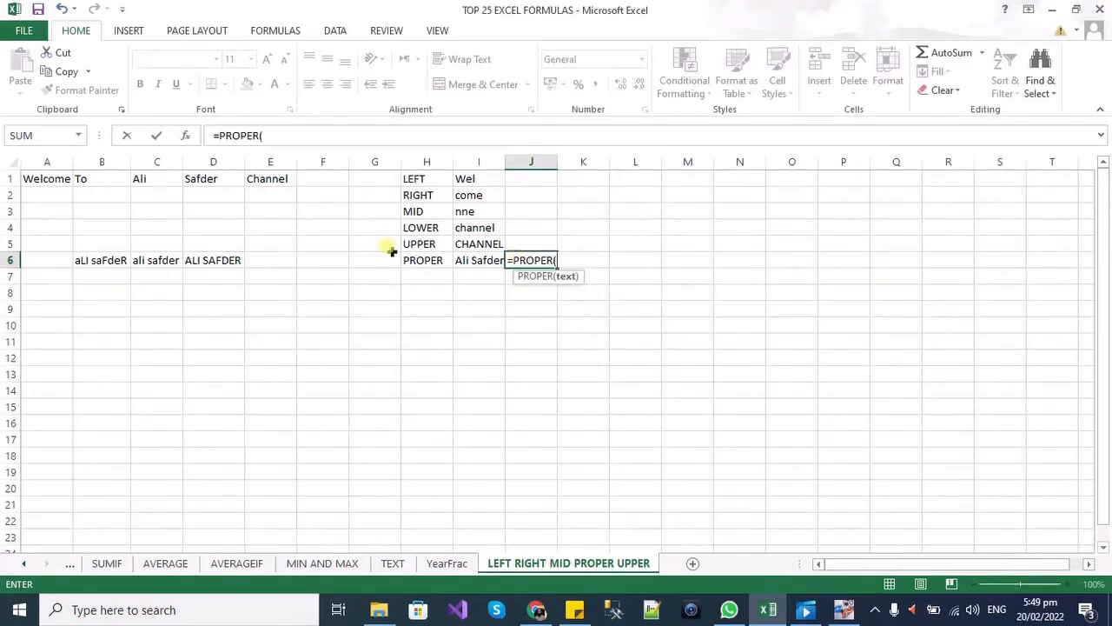
click(156, 252)
text())
key(Return)
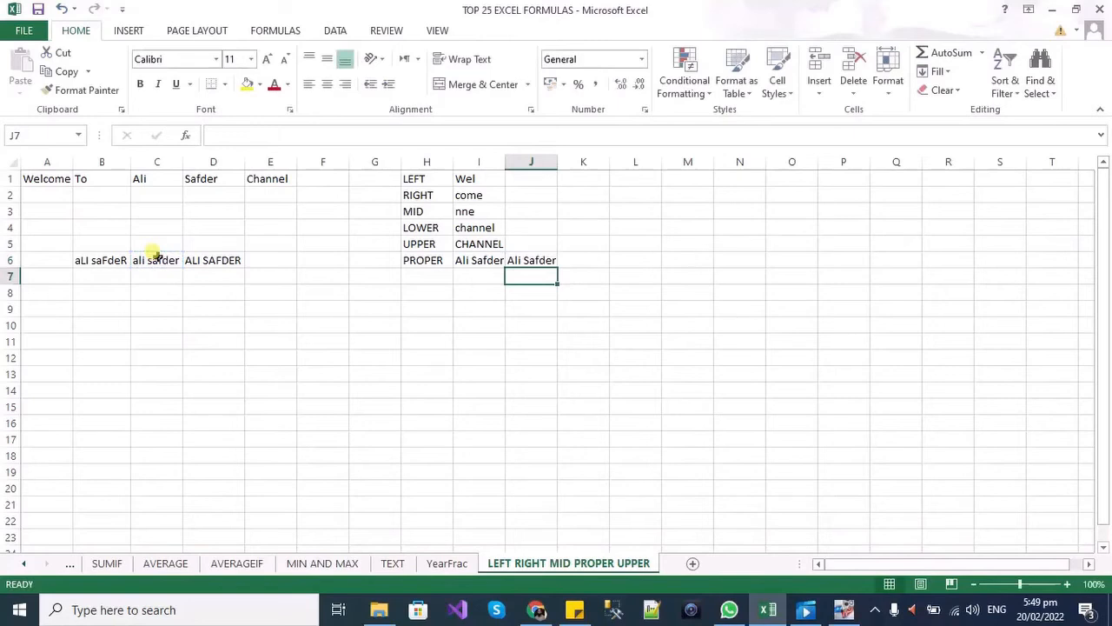
Enter =PROPER(D6) in cell K6 to convert the all-uppercase name to proper case
click(568, 259)
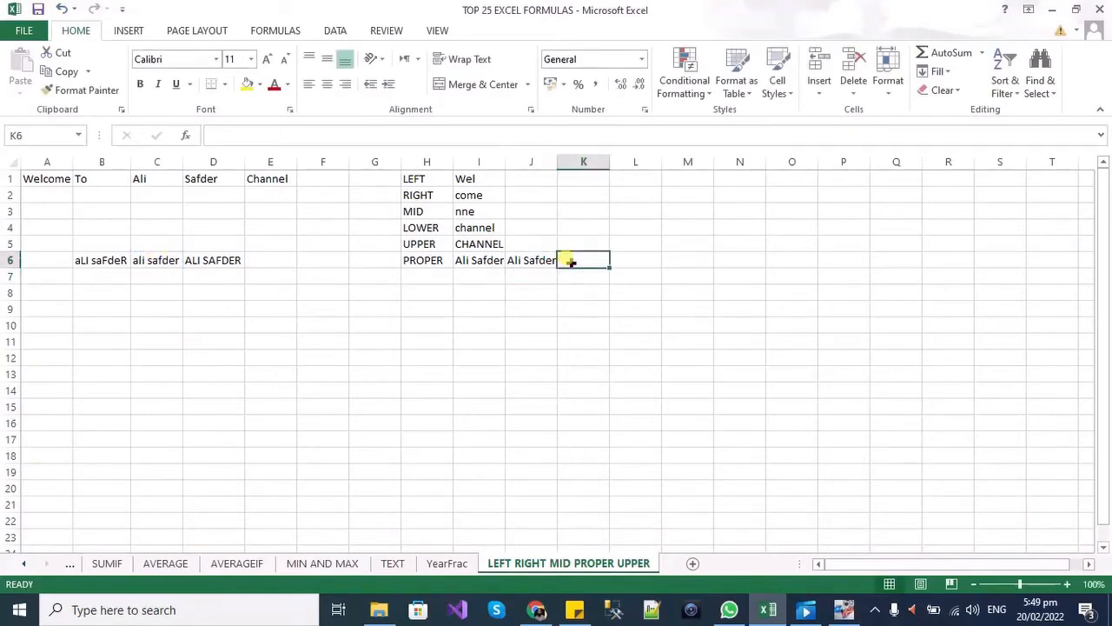
text(=)
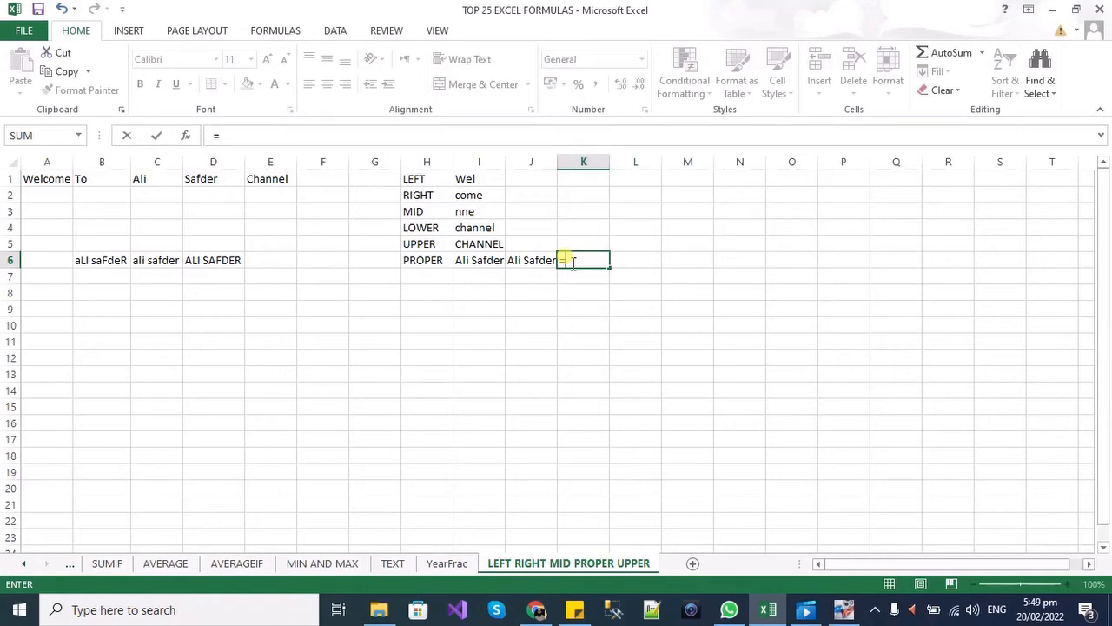
text(pro)
key(Down)
key(Down)
key(Tab)
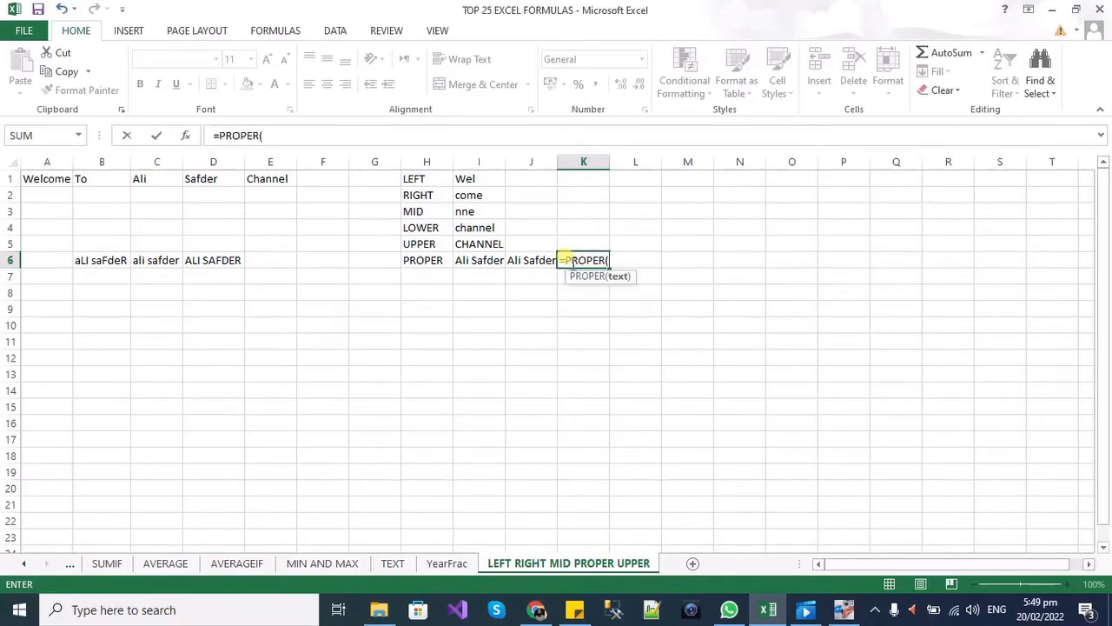
click(215, 263)
text())
key(Return)
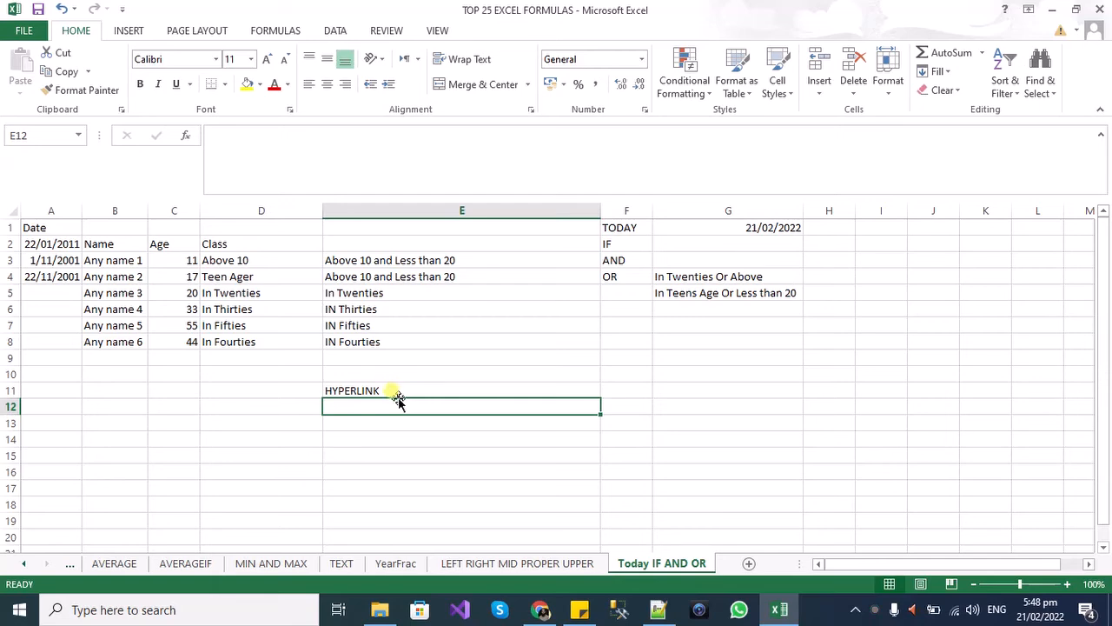
text(=)
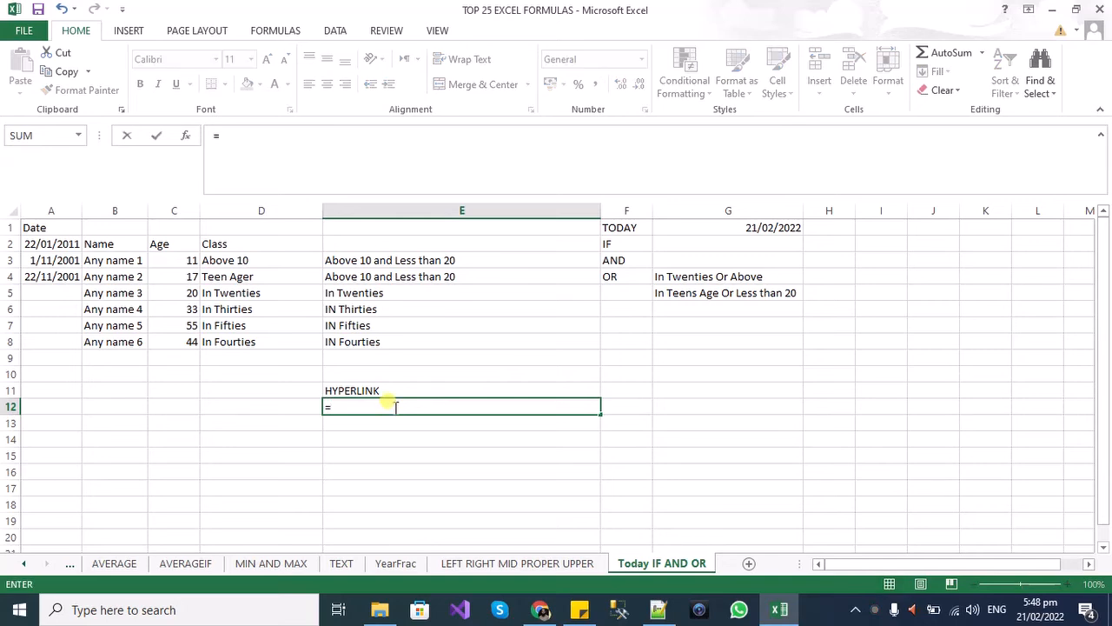
text(hyp)
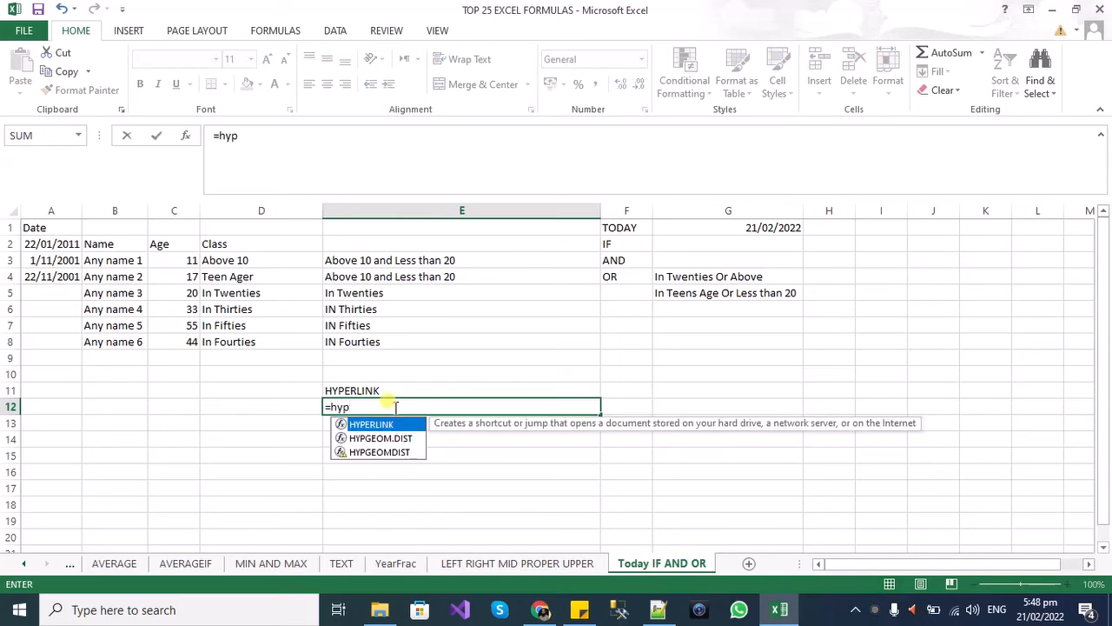
key(Tab)
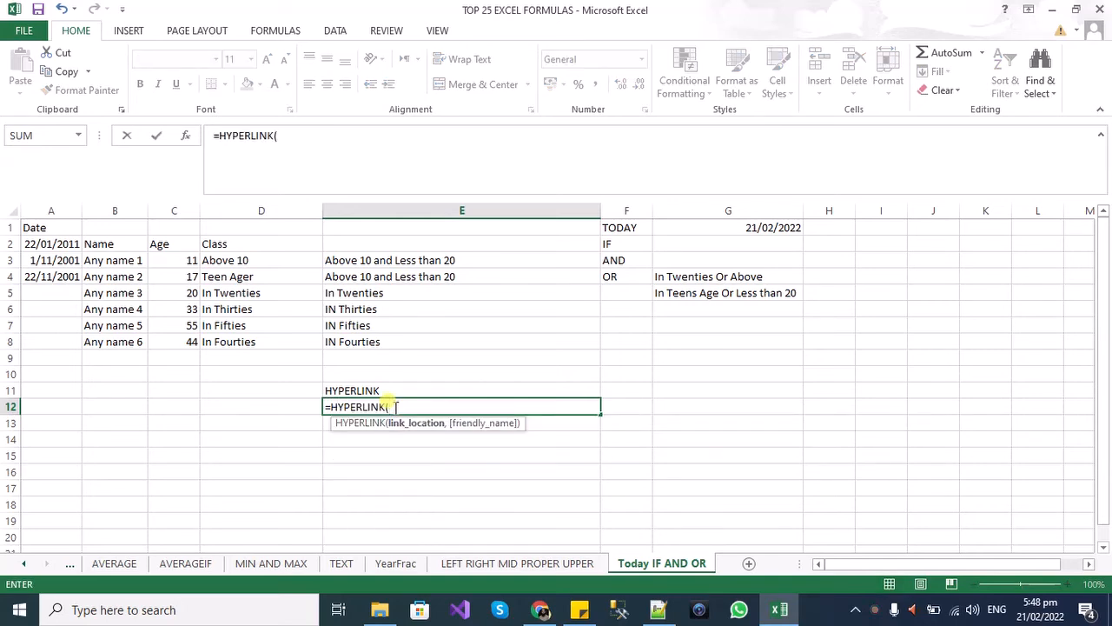
text(http://youtube.com.)
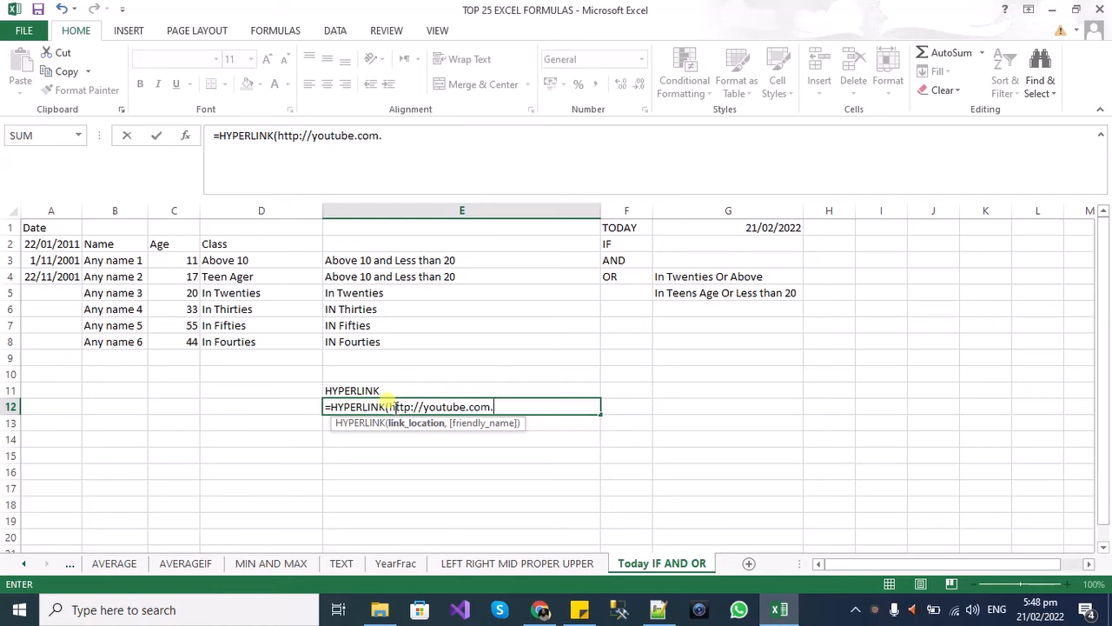
key(BackSpace)
text(,)
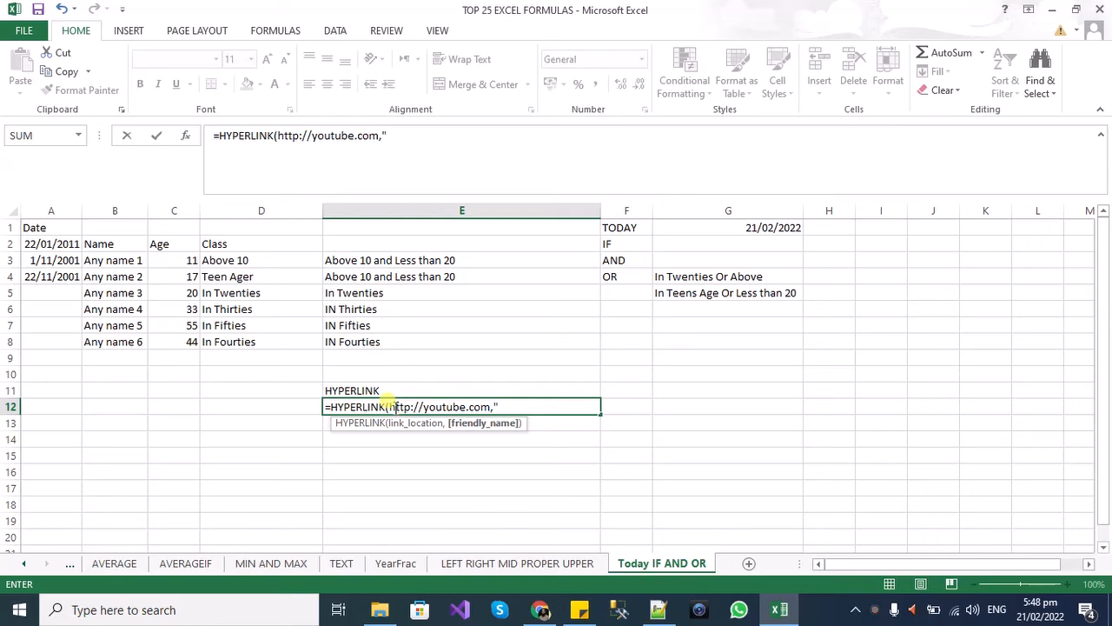
key(Return)
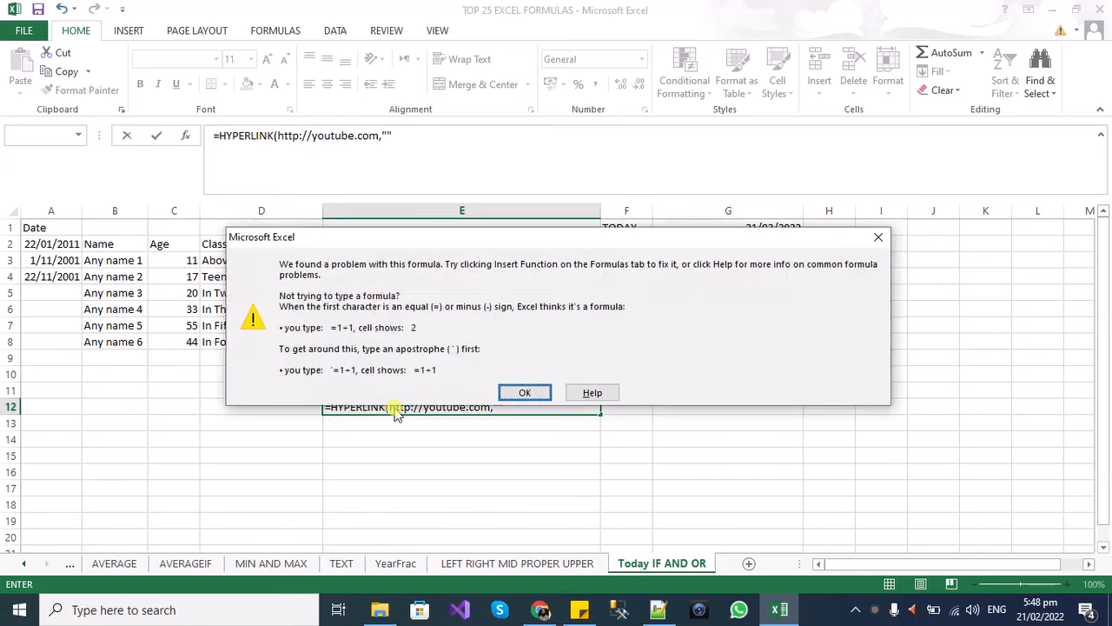
key(Return)
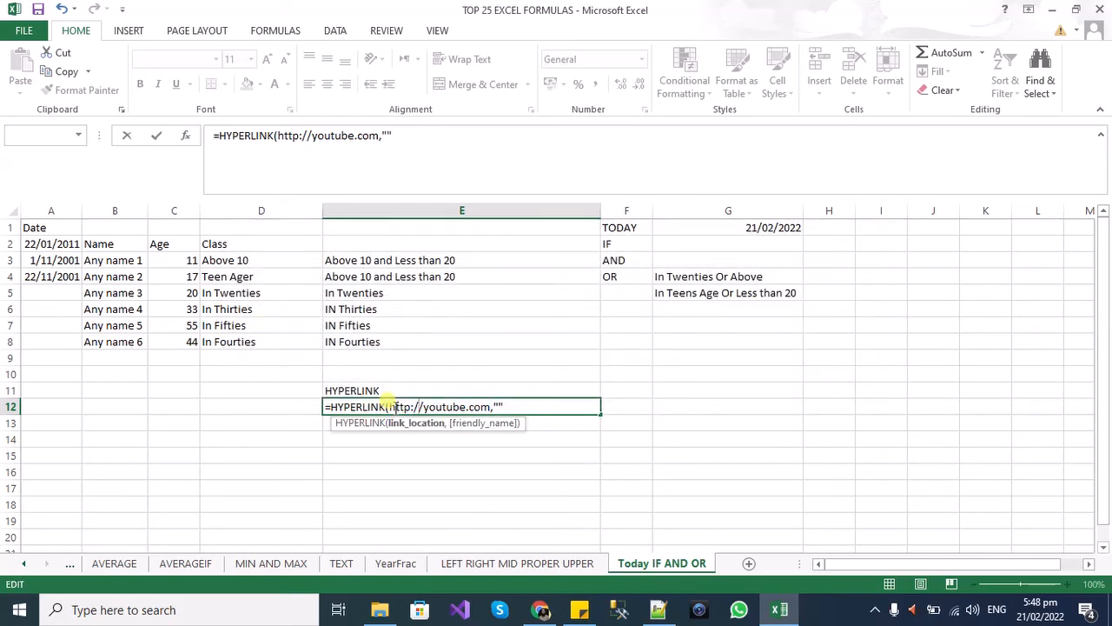
Fill in "My YouTube Channel" as the friendly name in E12's HYPERLINK formula, close the parenthesis and try to enter it
key(Right)
key(Right)
key(Right)
key(Right)
key(Right)
key(Right)
key(Right)
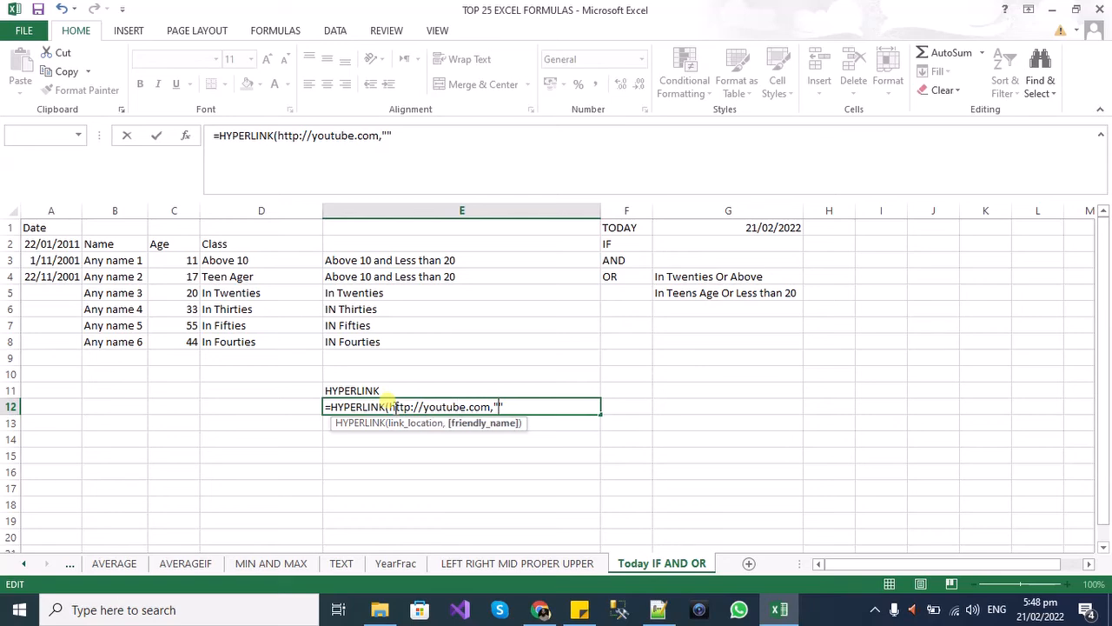
text(My Y)
text(ouTube Cha)
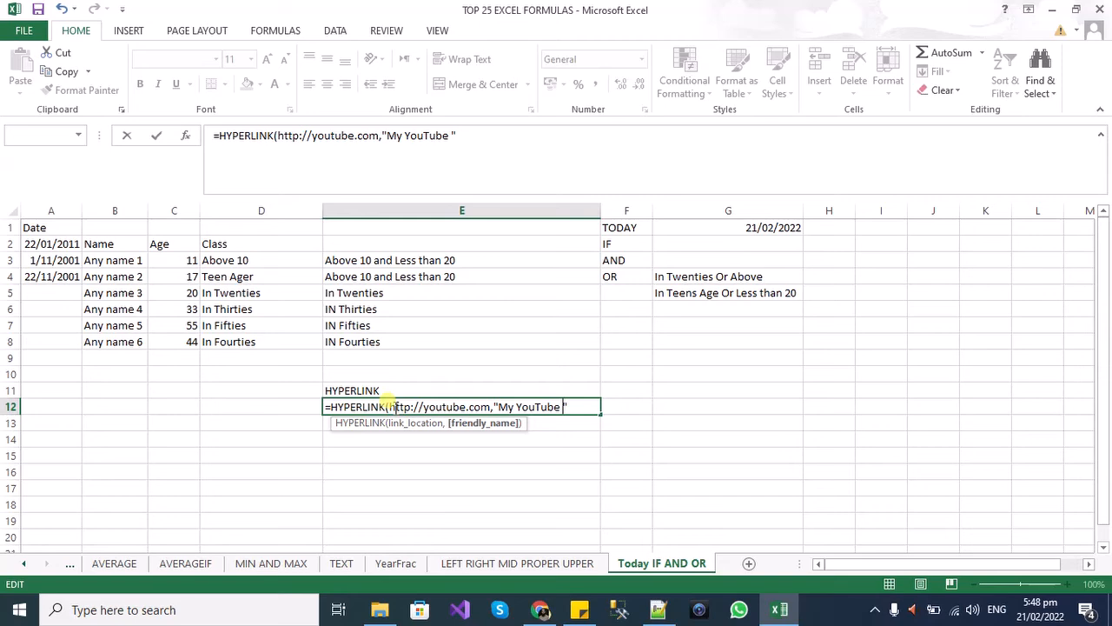
text(nnel))
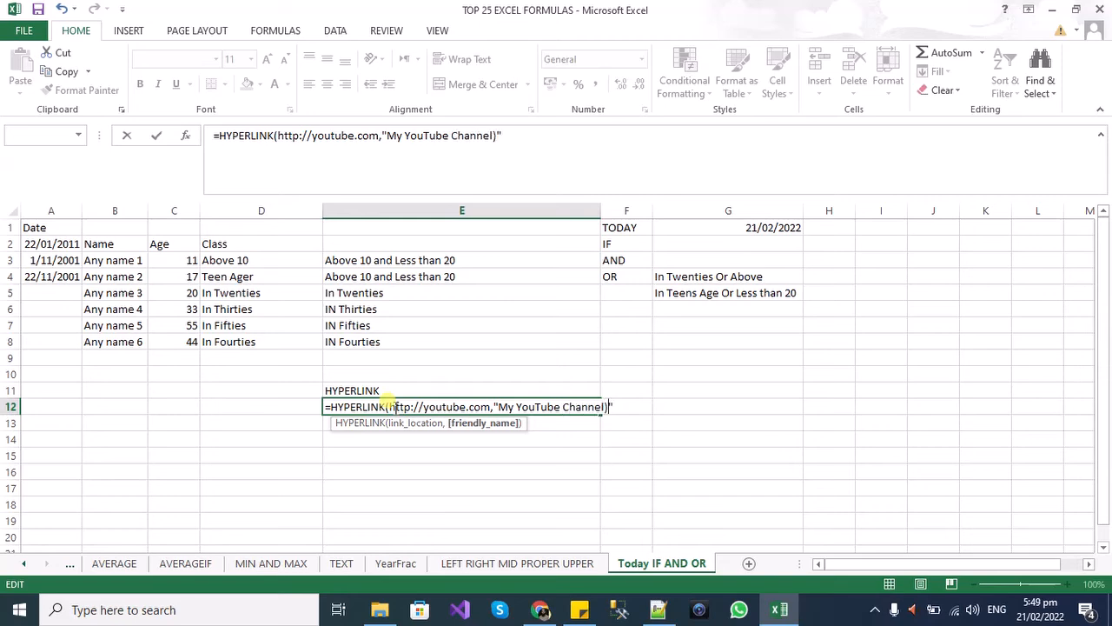
key(BackSpace)
text())
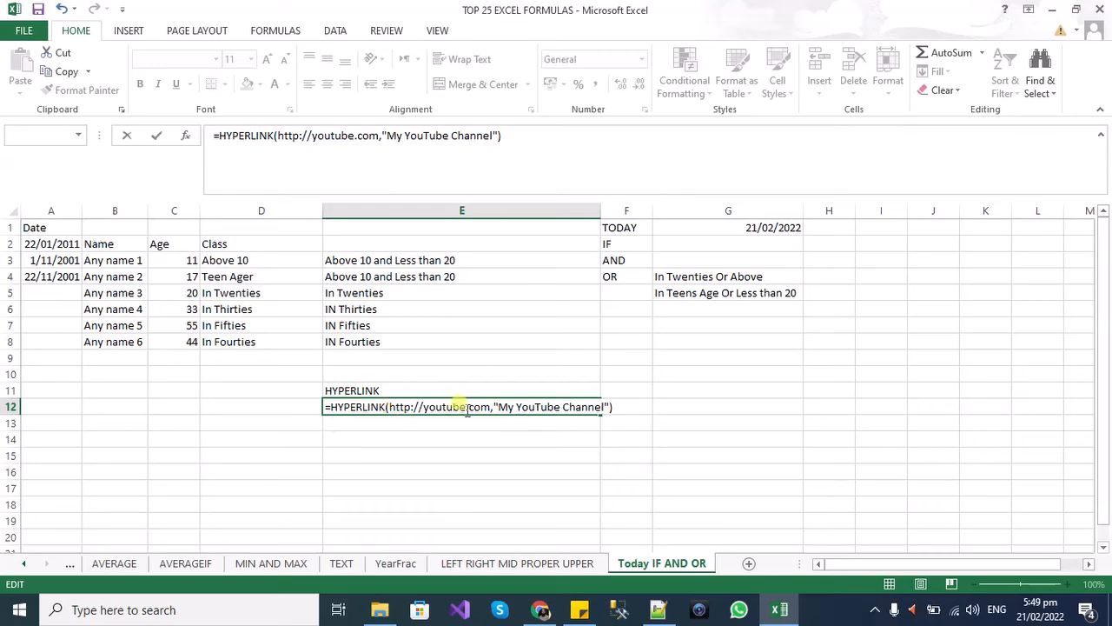
key(Return)
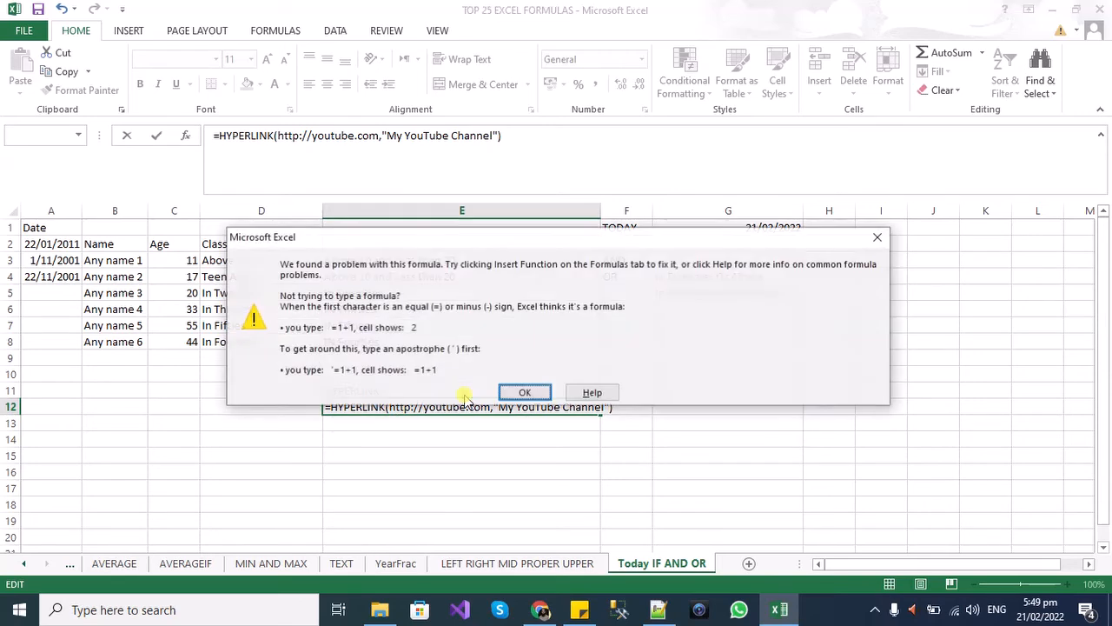
click(510, 396)
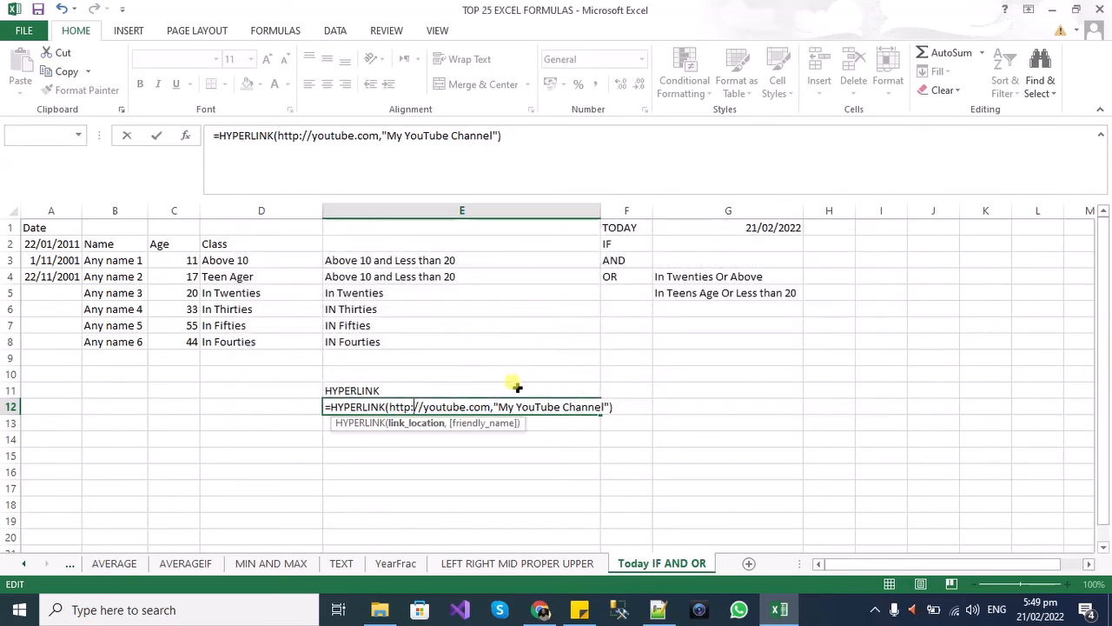
click(390, 406)
text(")
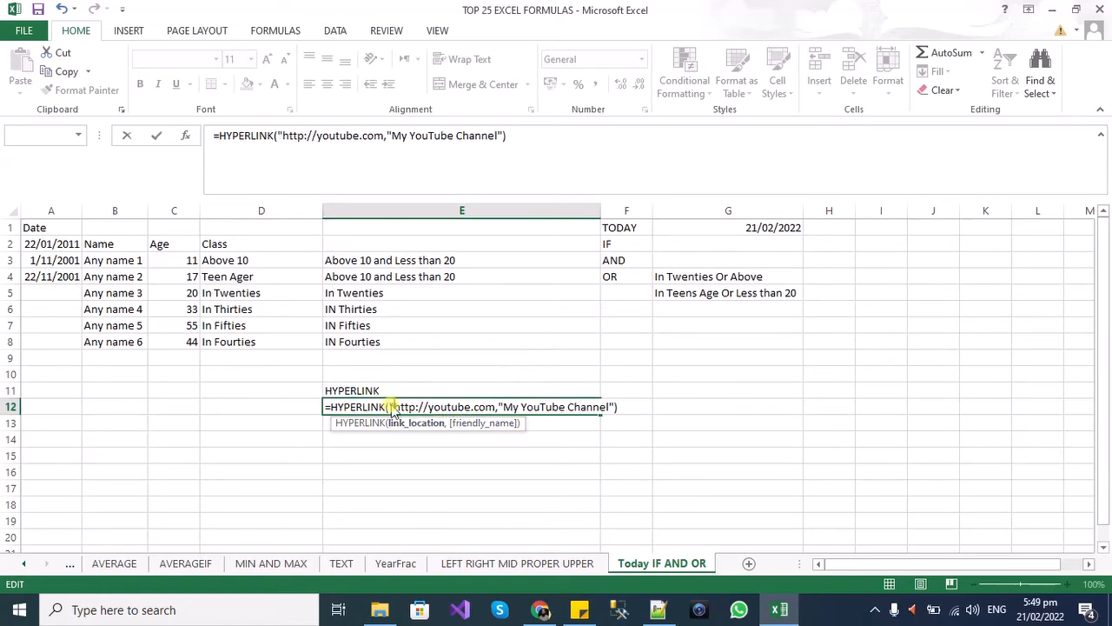
key(Return)
click(522, 364)
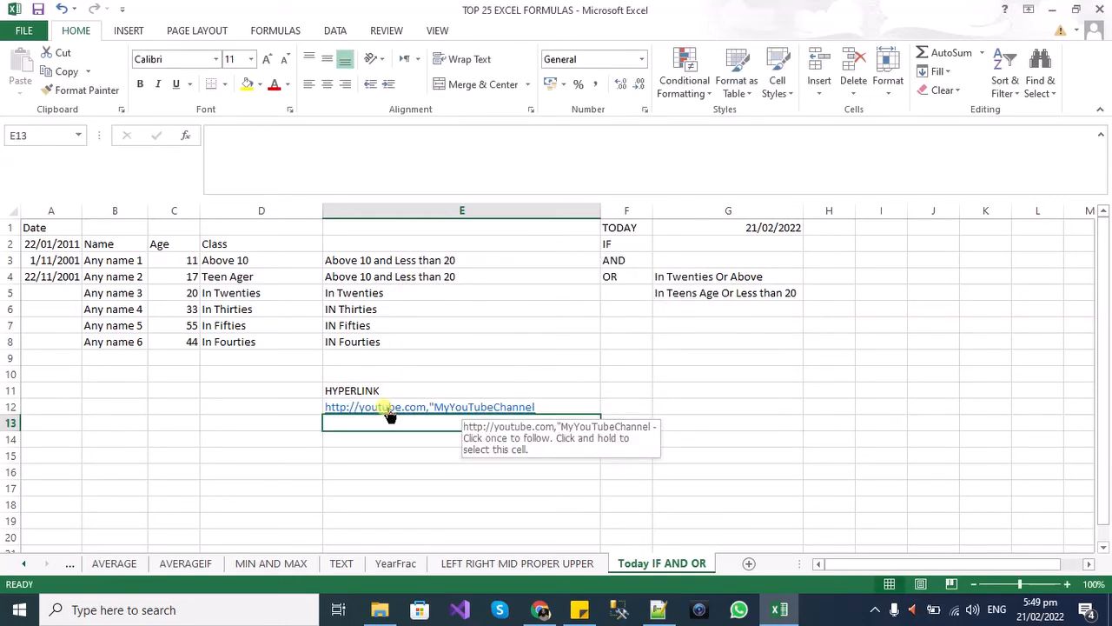
click(389, 409)
key(F2)
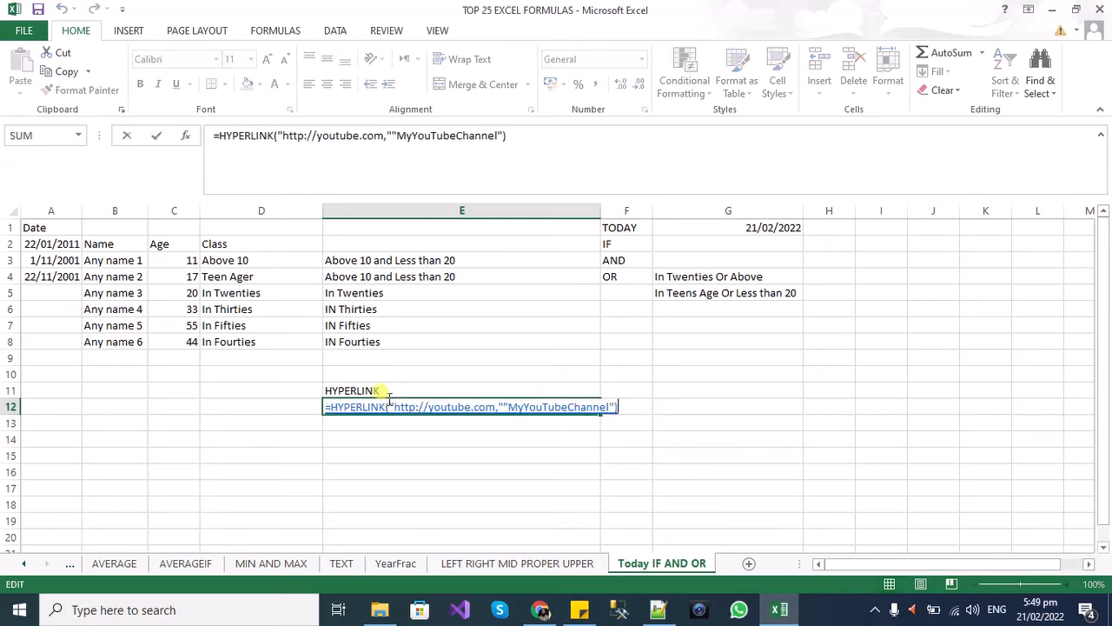
click(502, 405)
key(BackSpace)
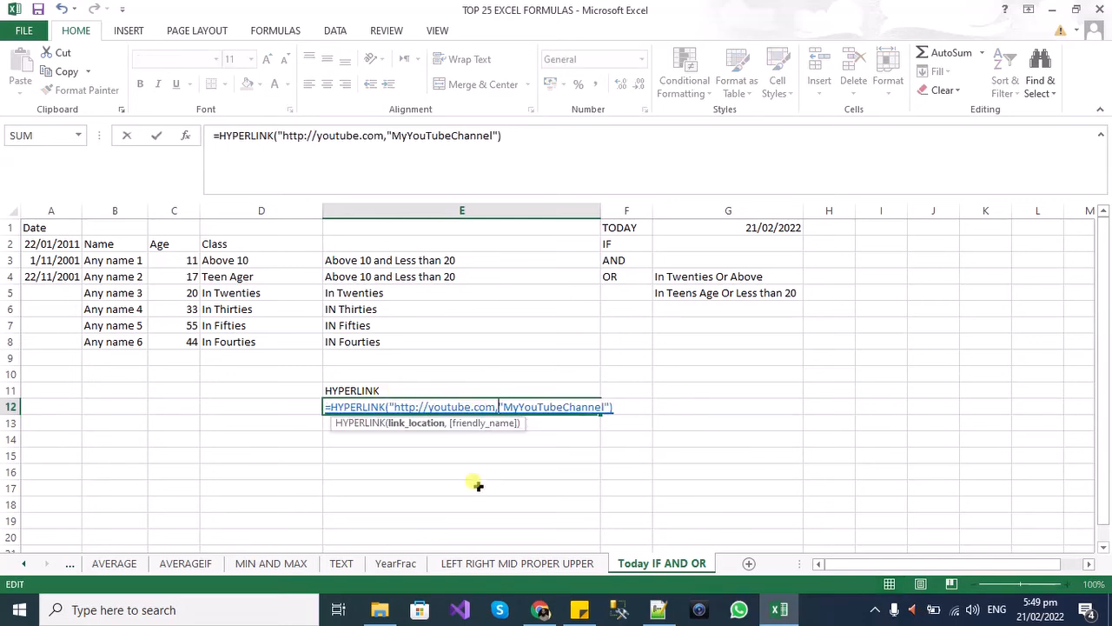
text(")
key(Return)
key(Up)
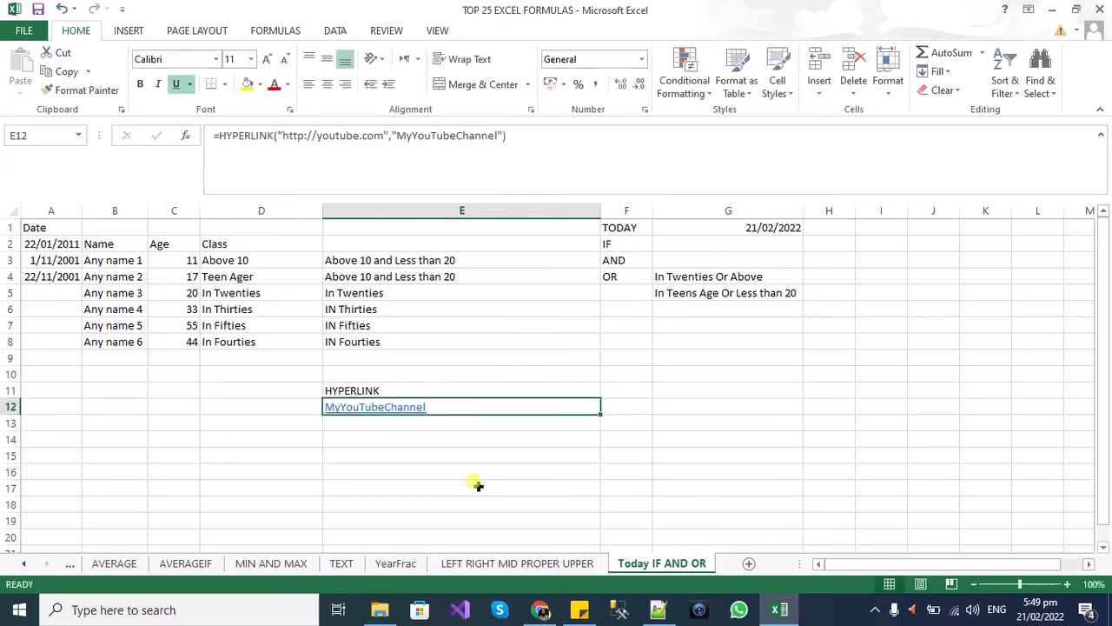
Test the hyperlink in cell E12 in the browser and switch back to the Excel workbook
click(360, 412)
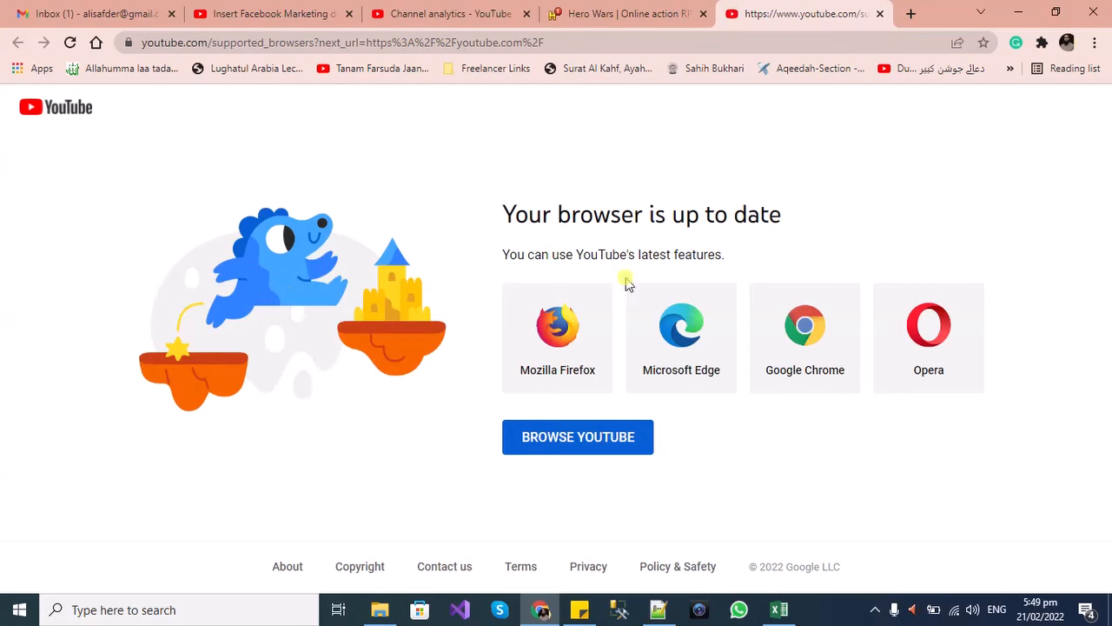
key(alt+Tab)
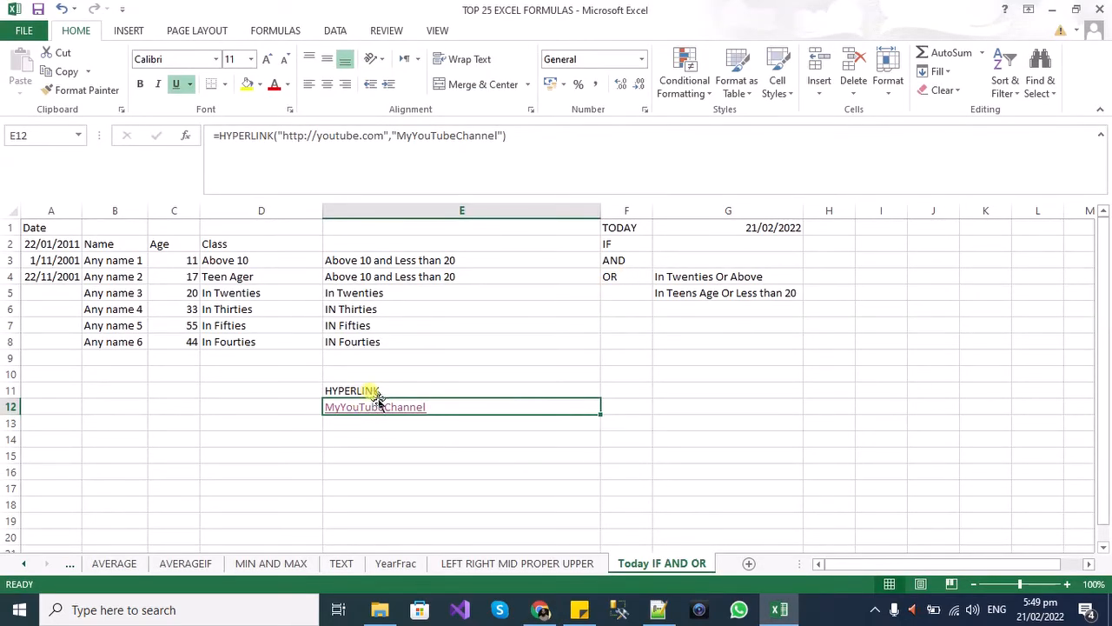
Append a slash and the channel's name to the YouTube address in E12's HYPERLINK formula and open the resulting link
key(F2)
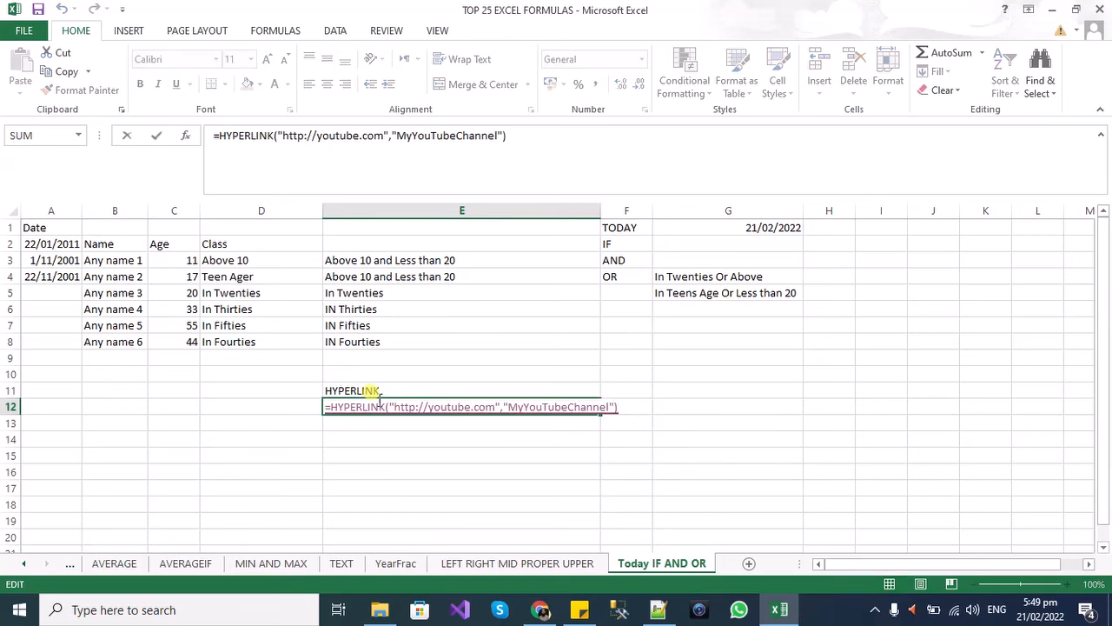
click(494, 406)
text(/al)
text(sakhan)
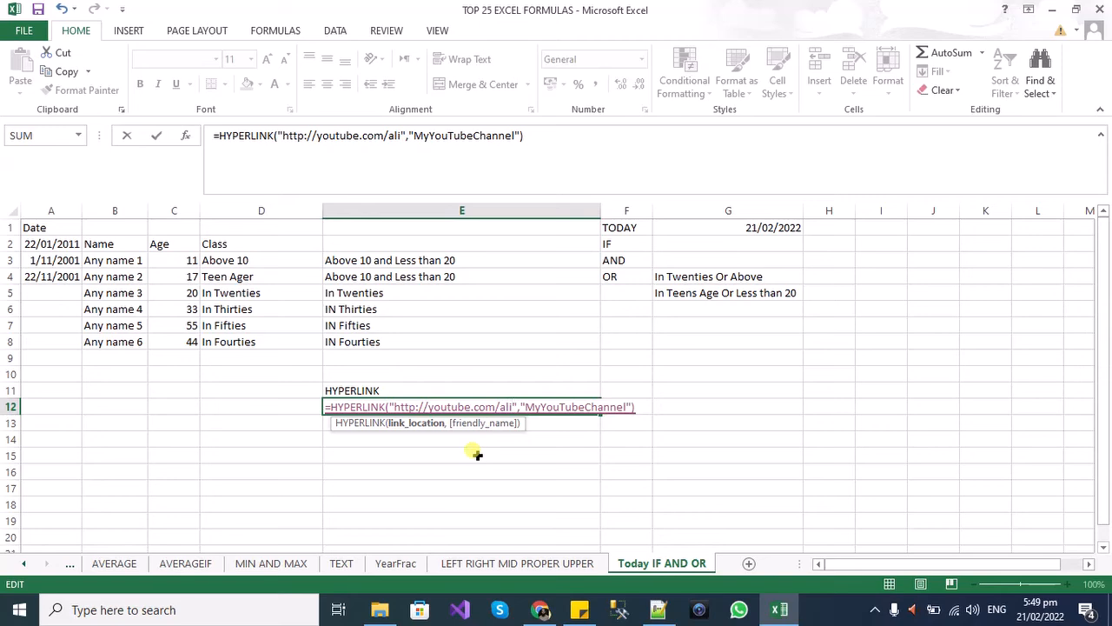
key(Return)
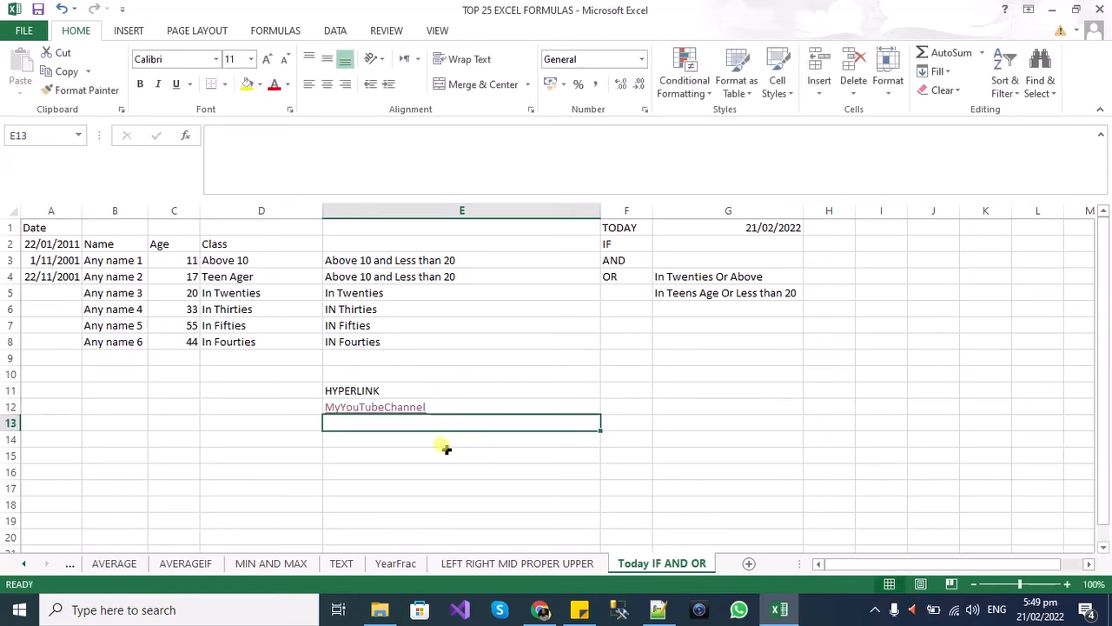
click(381, 410)
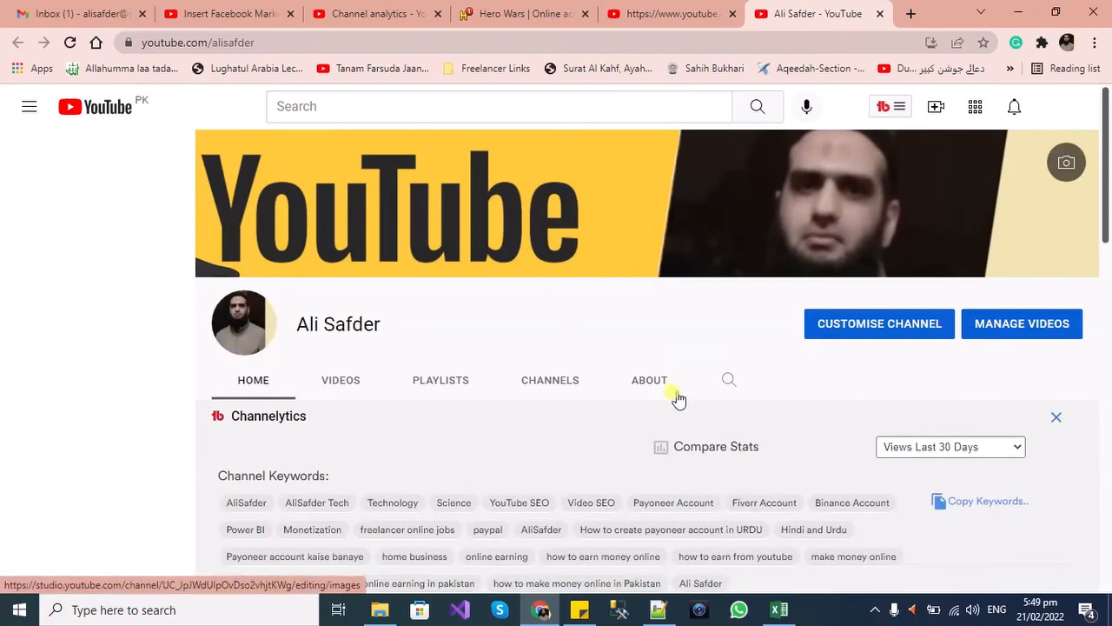
mouse_move(782, 613)
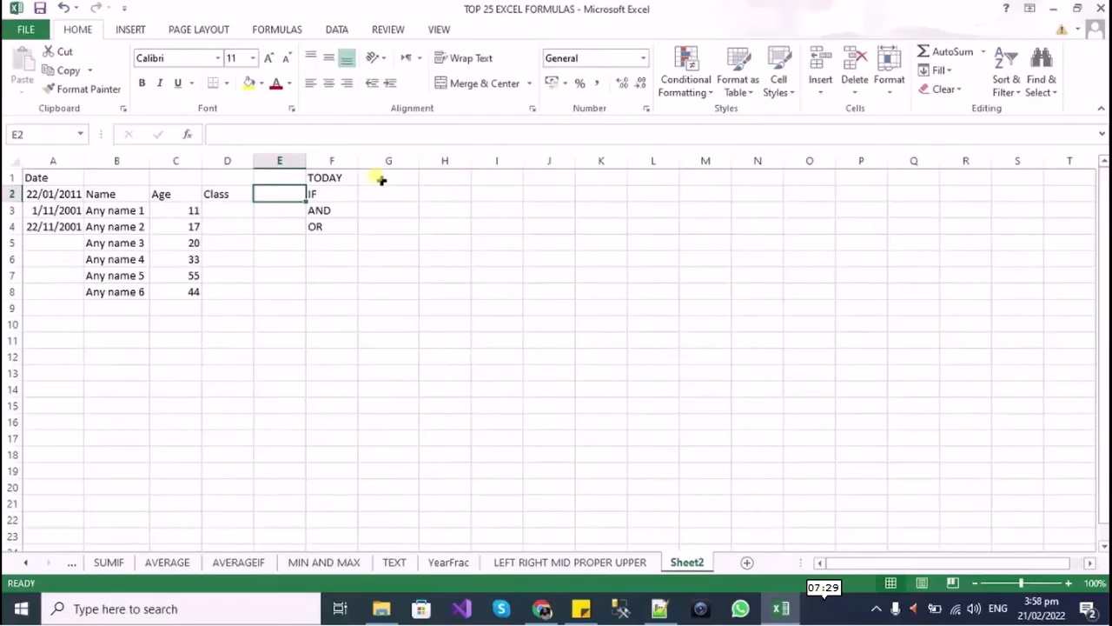
Enter =TODAY() in cell G1 of Sheet2, beside the TODAY label
click(382, 180)
text(=Today)
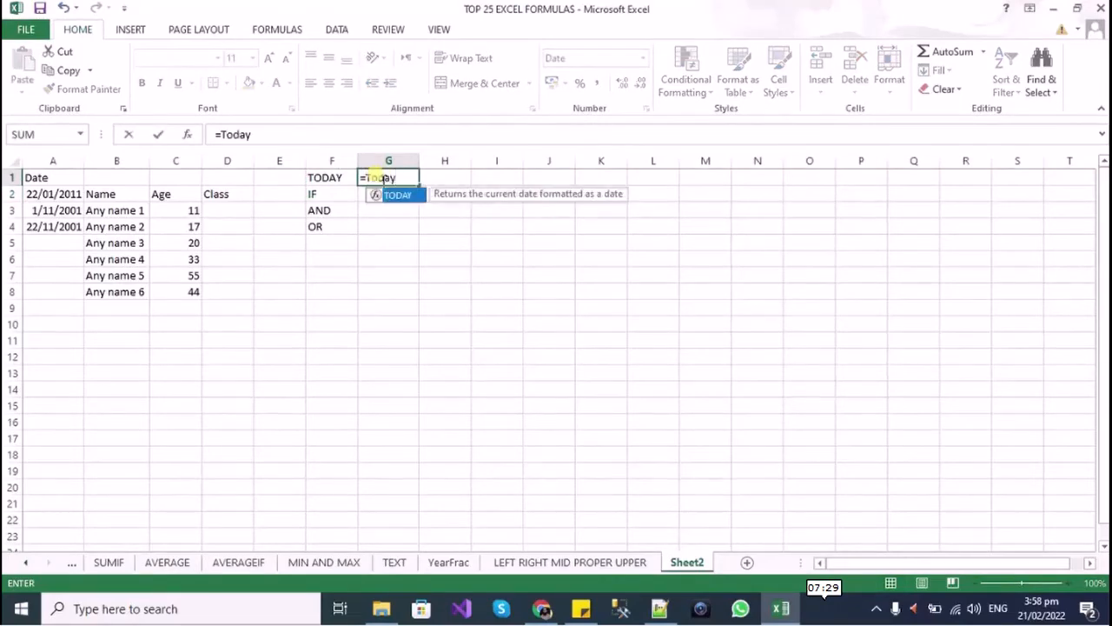
text(())
key(Return)
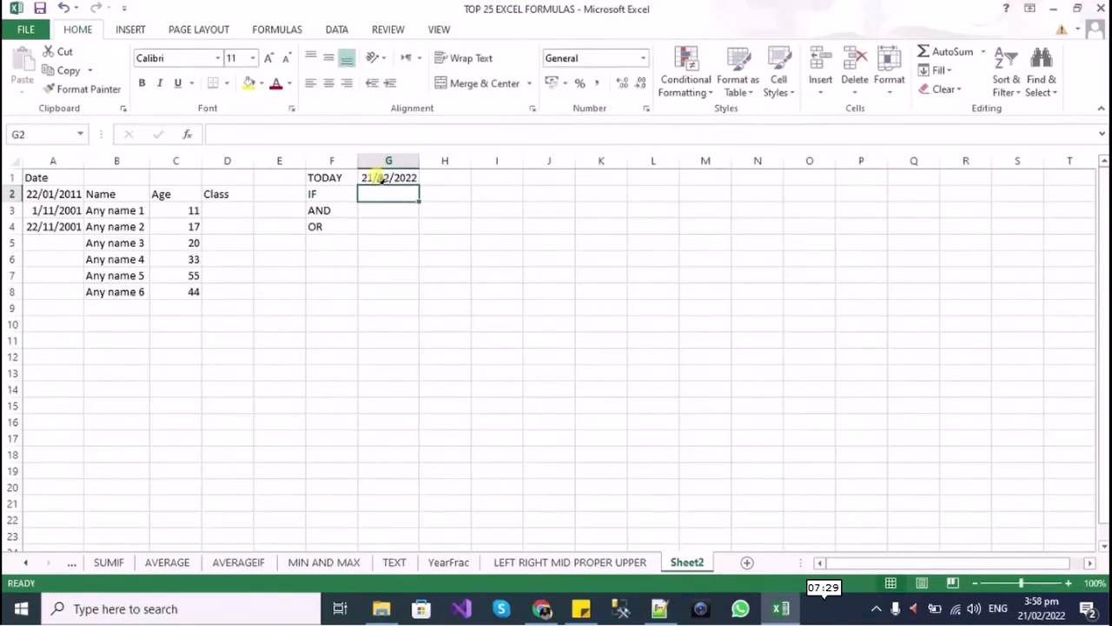
Start an IF formula in cell D3 with the test C3>10 and "Above 11" as the value if true
key(Left)
key(Down)
key(Left)
key(Left)
key(Right)
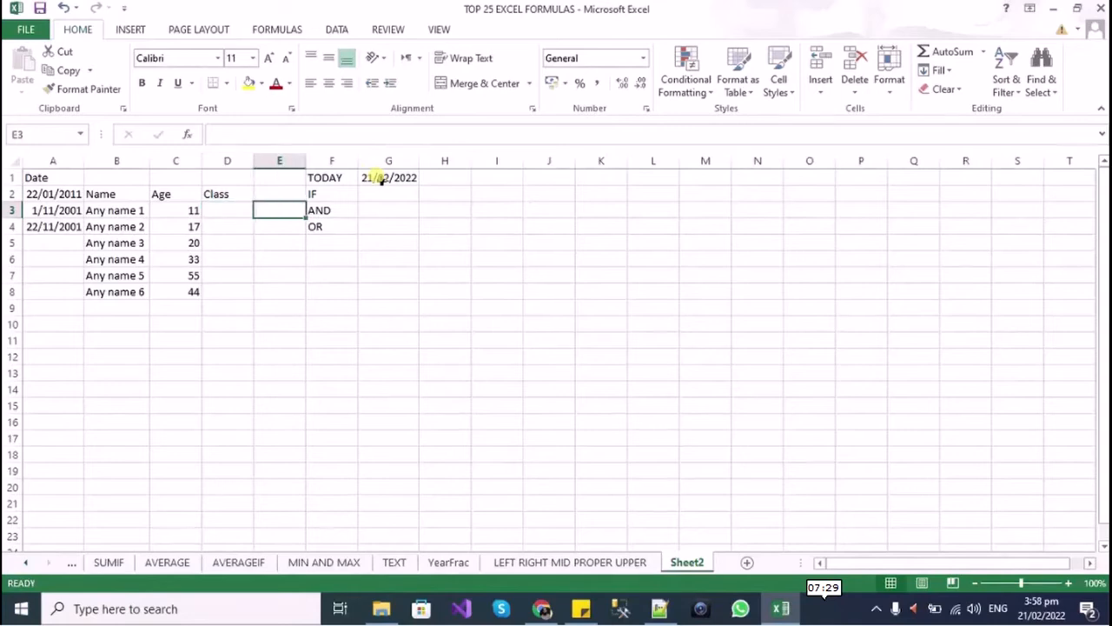
key(Up)
key(Down)
key(Left)
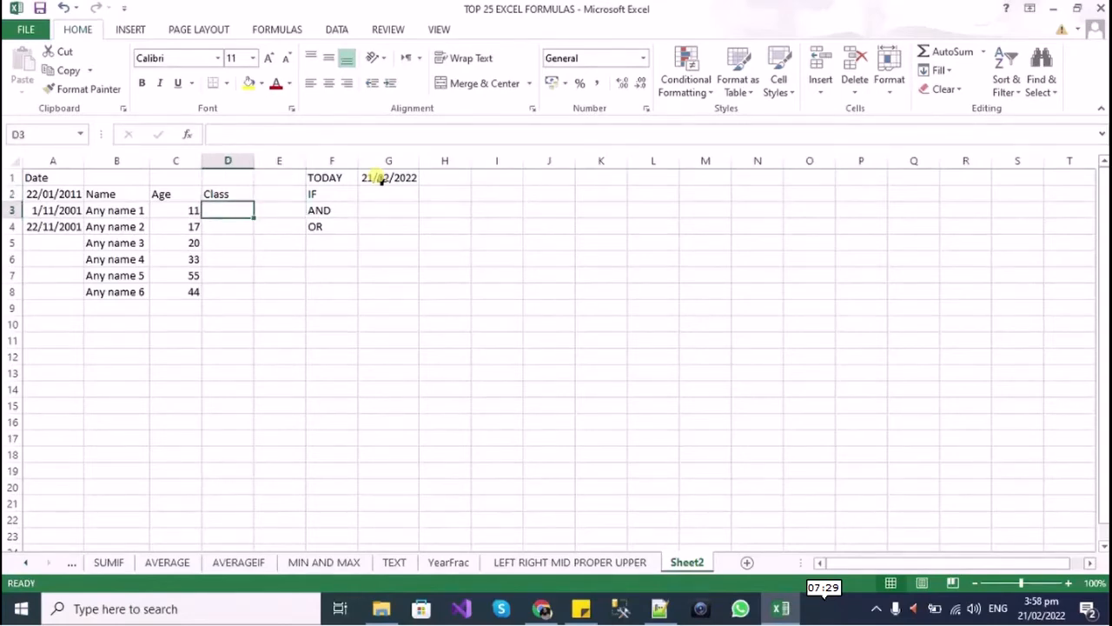
text(=if)
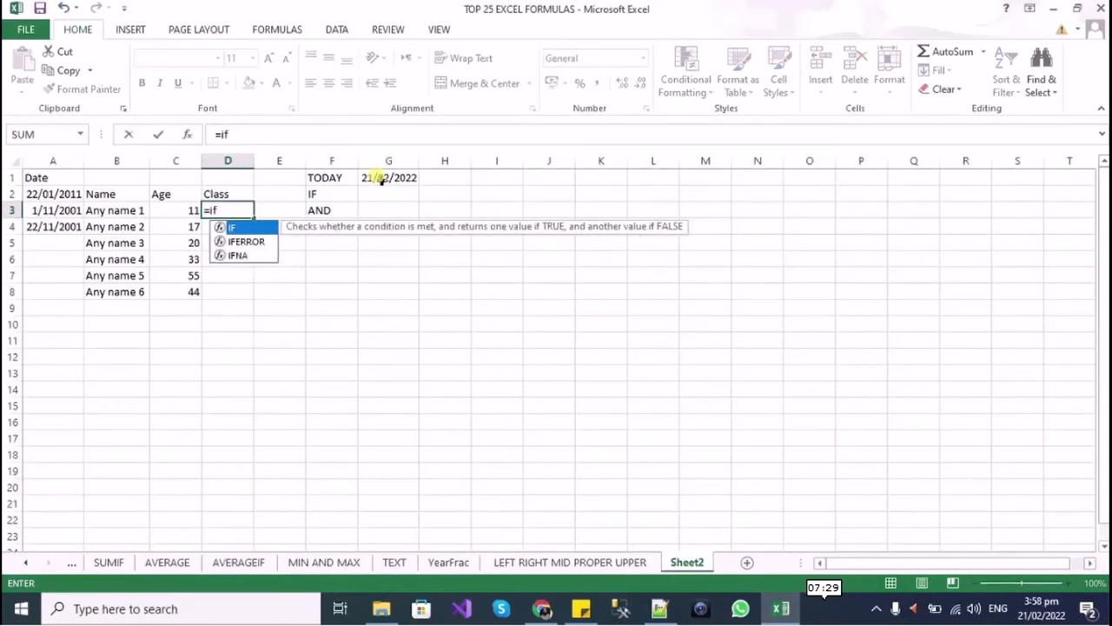
key(Tab)
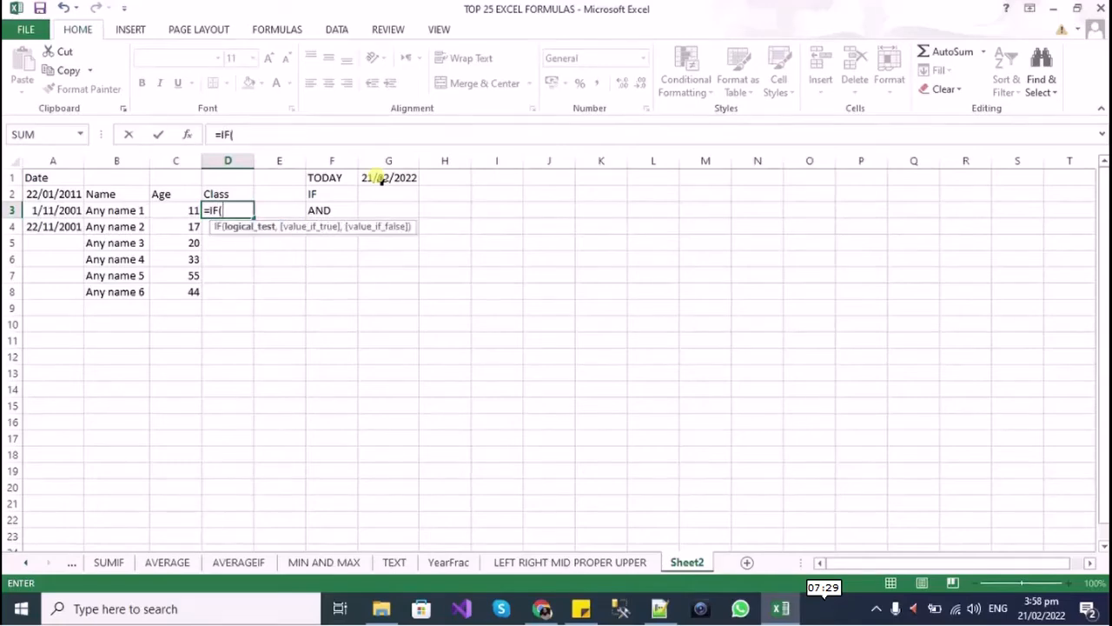
text(C3>10,"")B)
key(BackSpace)
text(Av)
key(BackSpace)
text(bove 11)
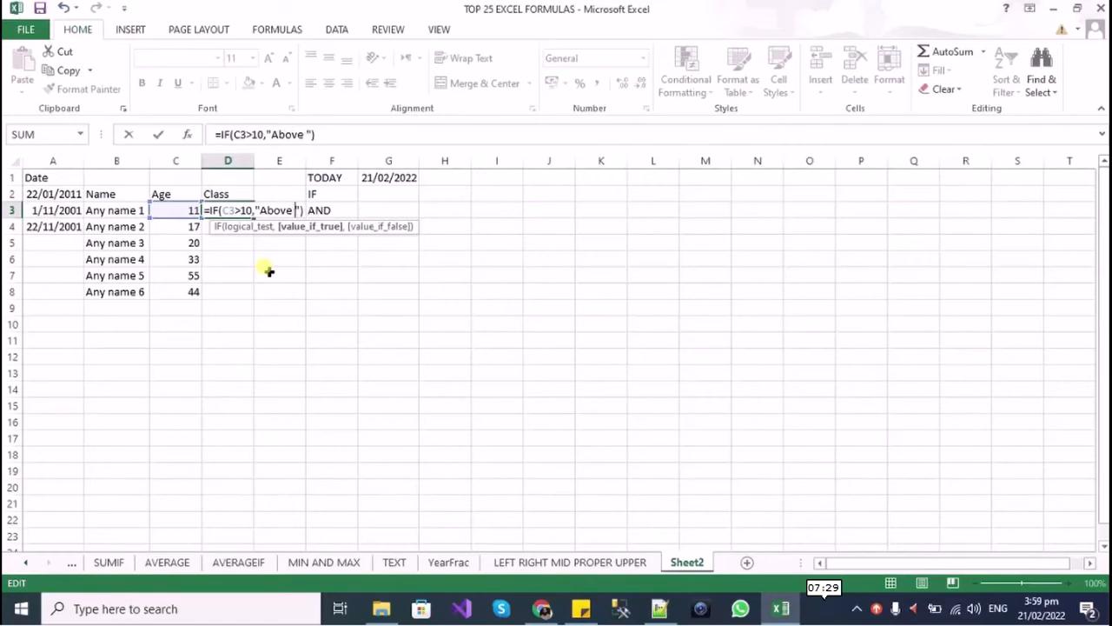
key(BackSpace)
text(1)
key(Left)
key(Right)
key(Right)
text(,)
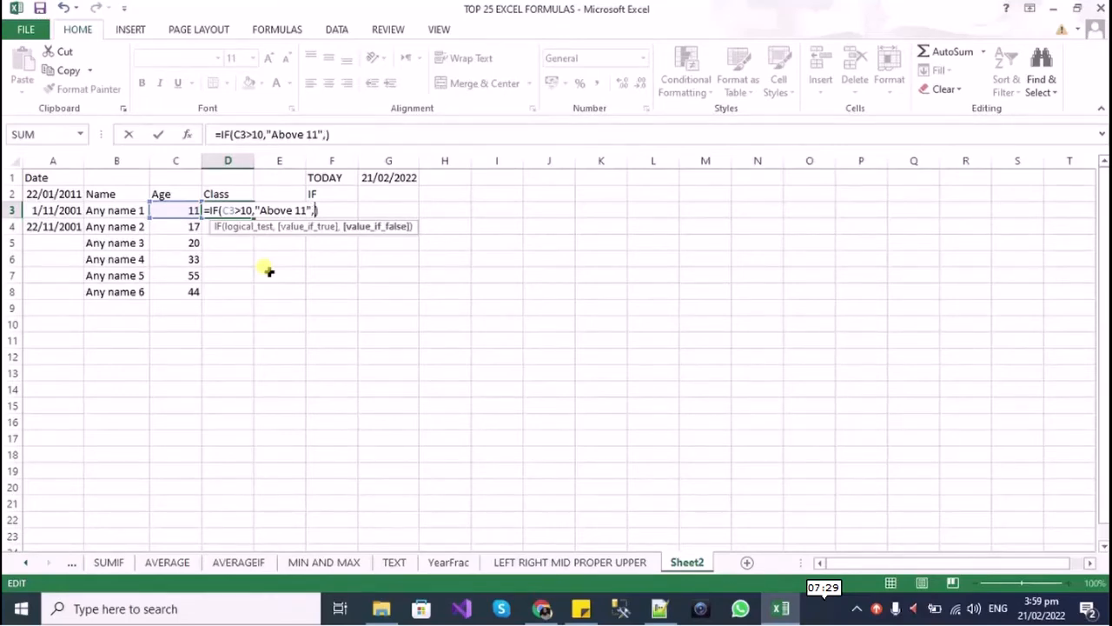
Add "Less than 11" as the value if false in D3's IF formula and enter the formula
text(Less)
key(shift+Left)
key(shift+Left)
key(shift+Left)
key(shift+Left)
key(shift+Left)
text(","Less tan)
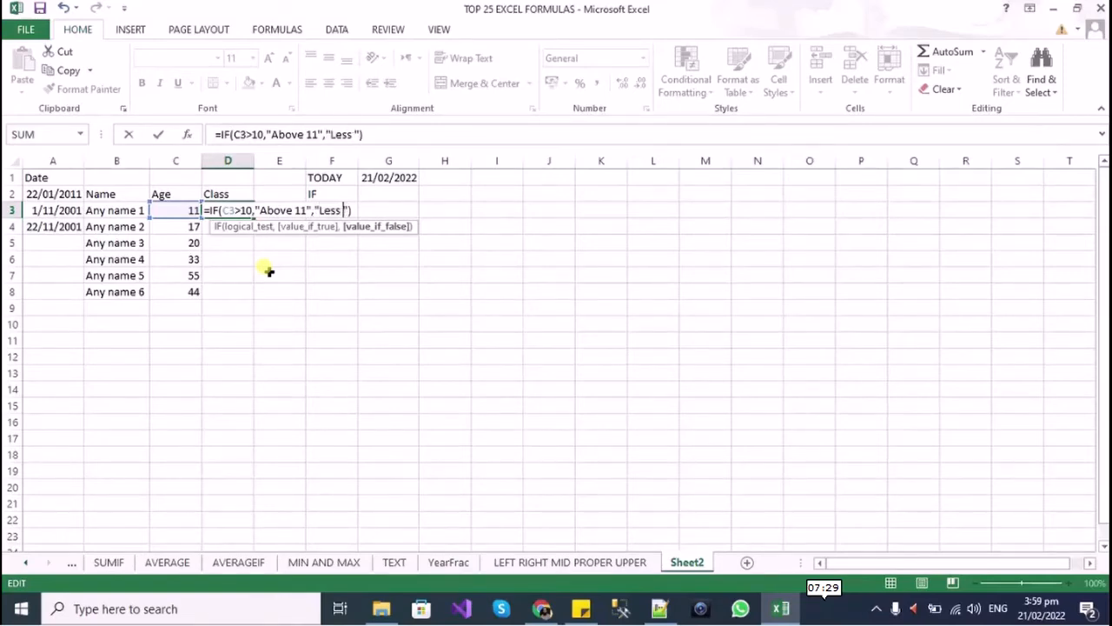
key(BackSpace)
key(BackSpace)
text(han 11)
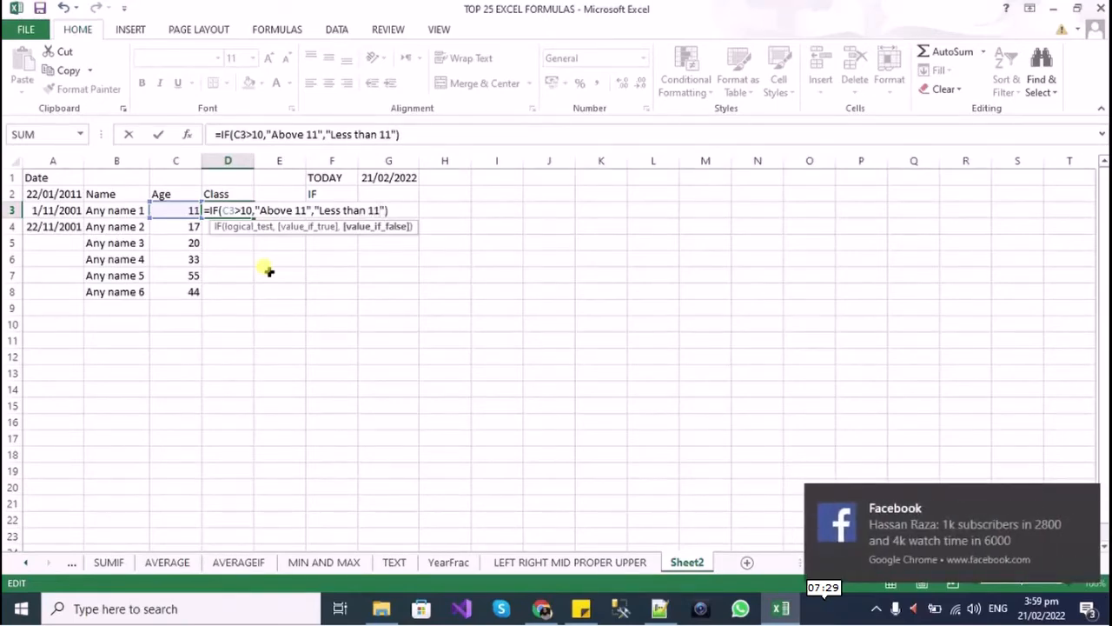
click(1088, 495)
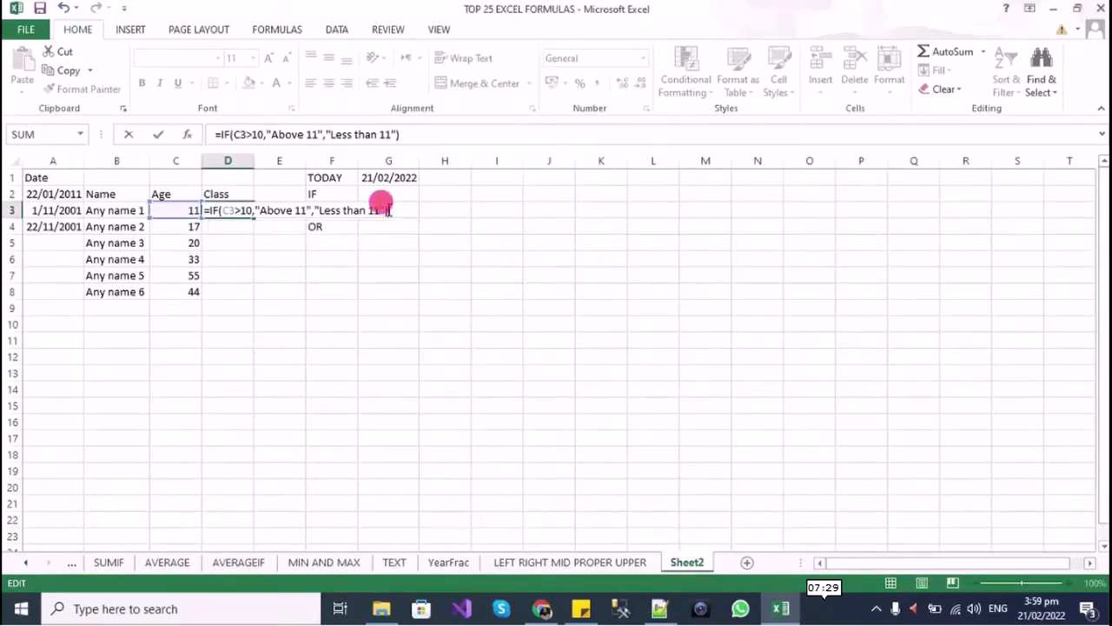
key(Return)
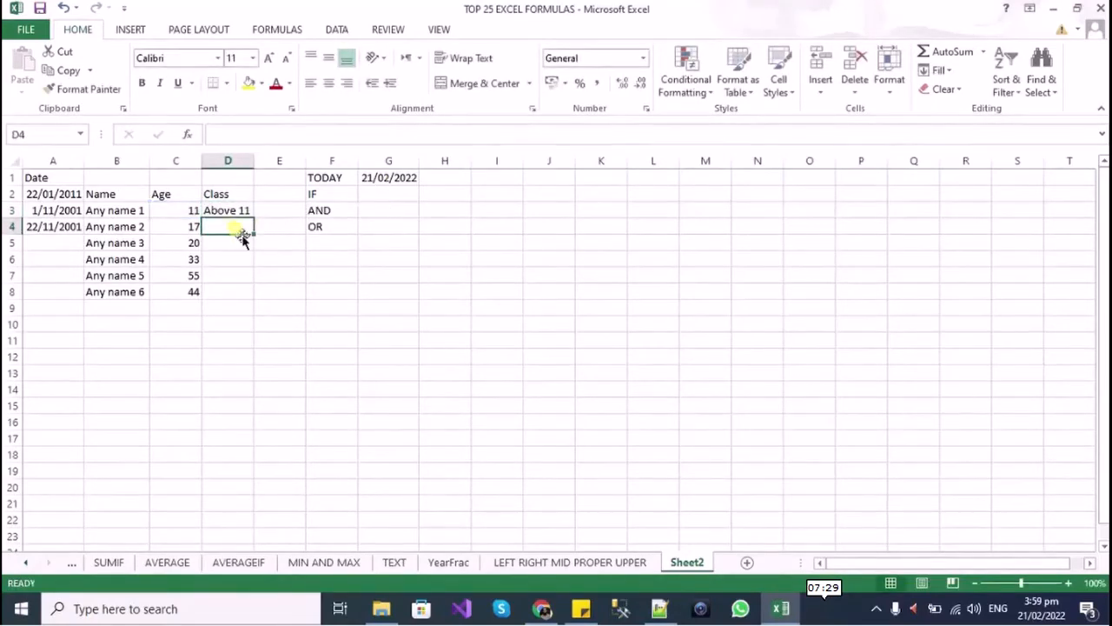
Widen columns E and D, and change the value-if-true text in D3's IF formula to "Above 10"
drag(306, 160, 428, 177)
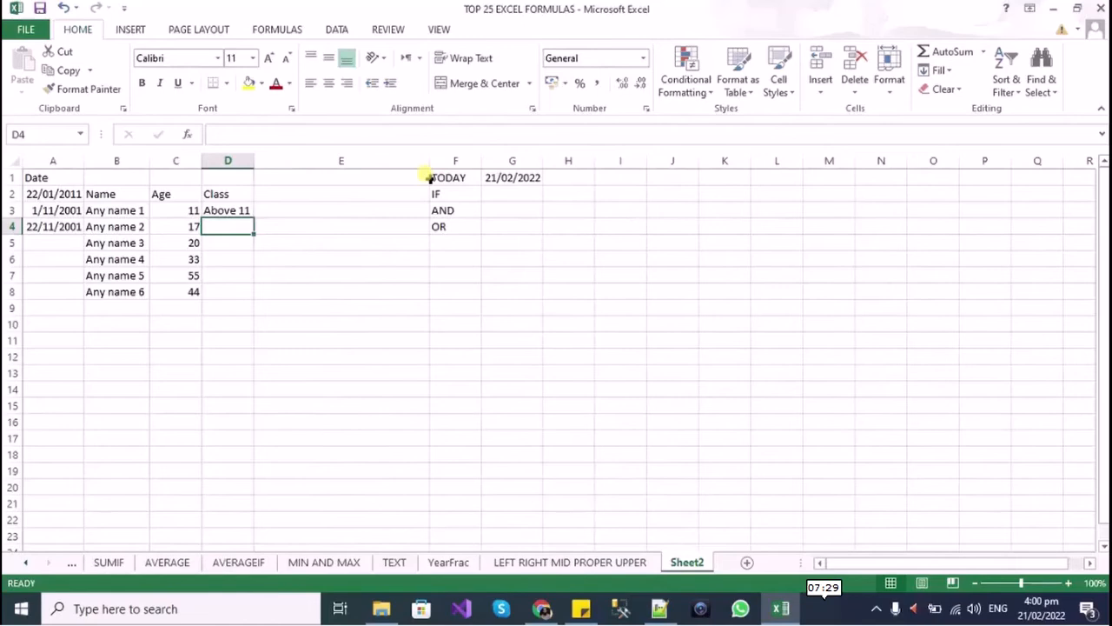
drag(253, 160, 325, 175)
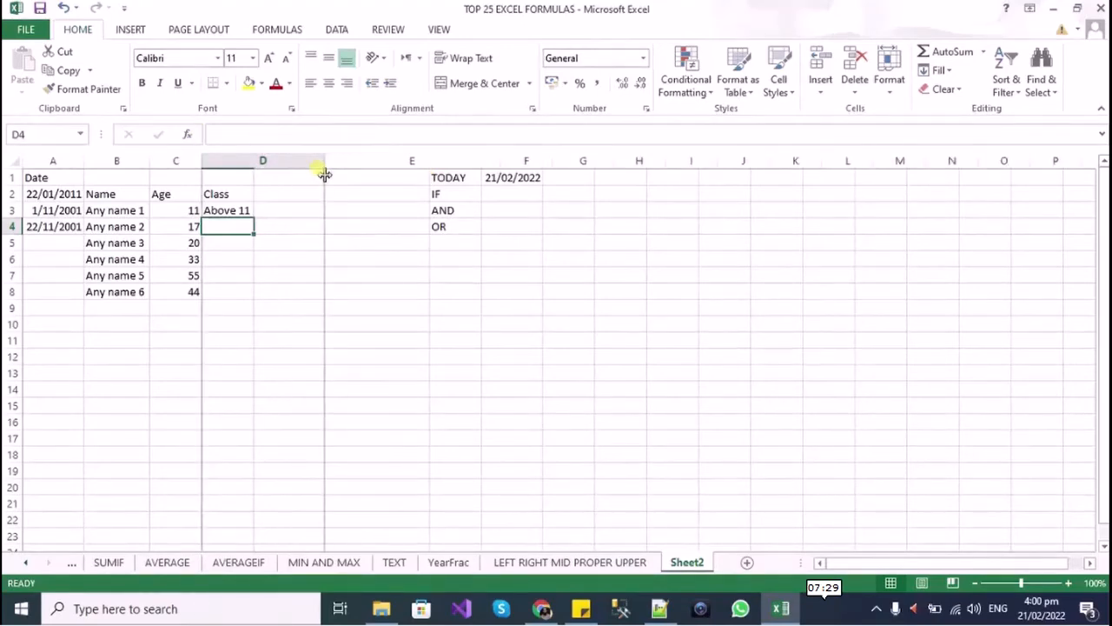
click(229, 210)
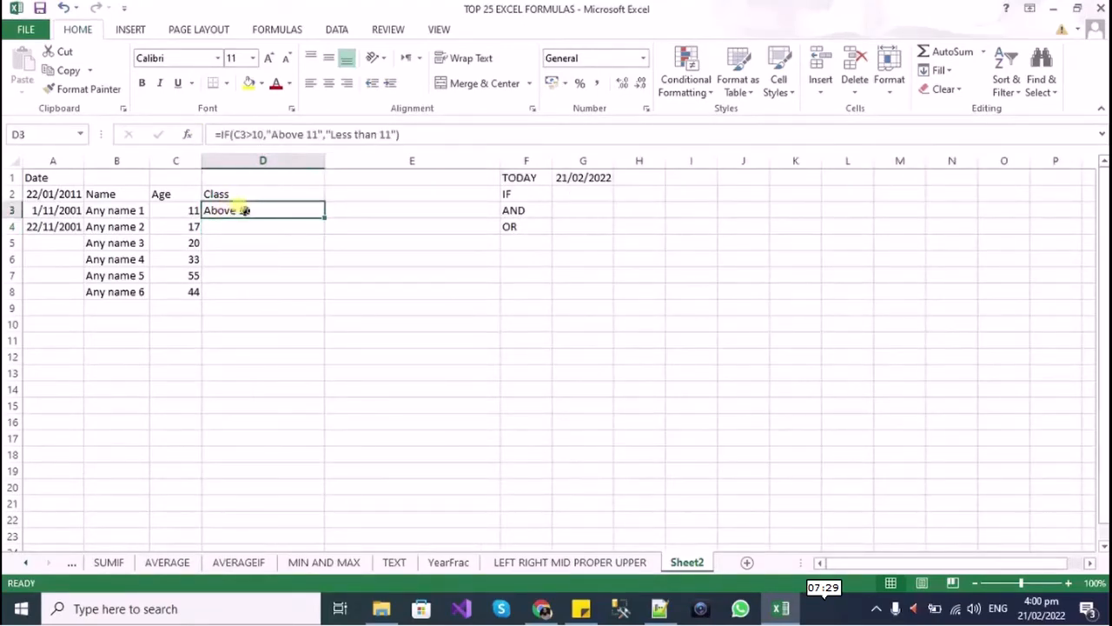
click(311, 135)
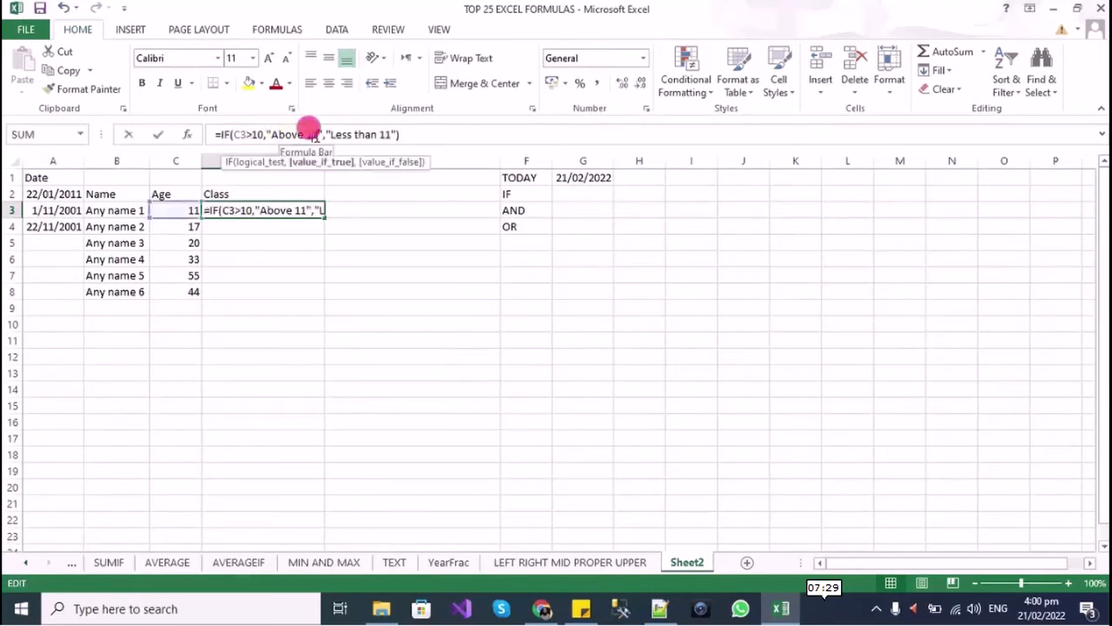
key(BackSpace)
text(0)
key(Return)
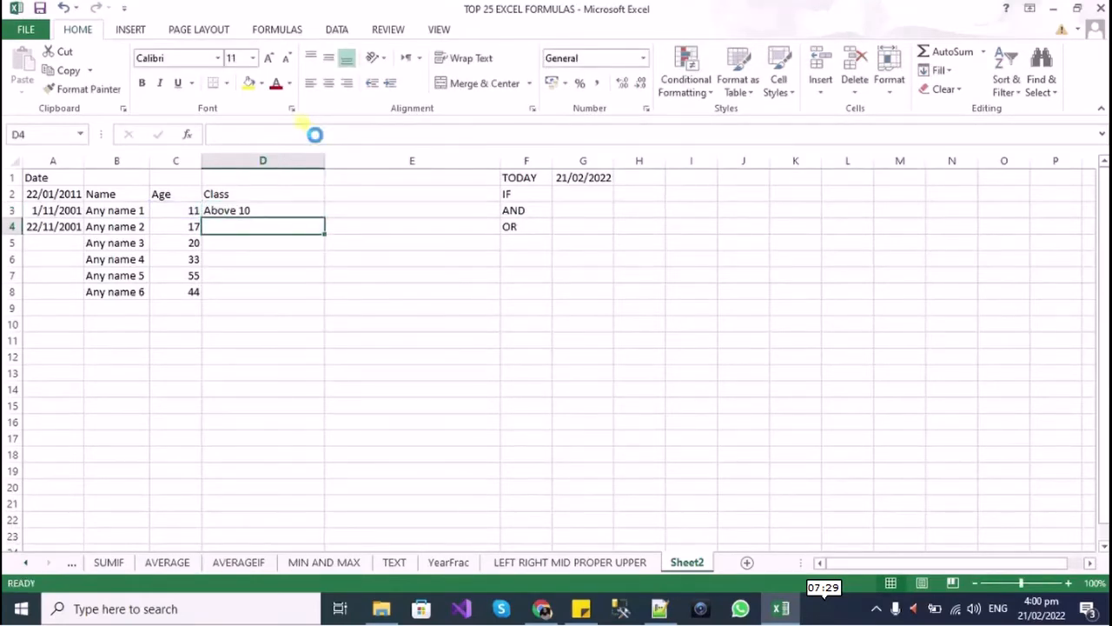
Copy the text of D3's IF formula into cell D4 with its cell reference unchanged
click(228, 207)
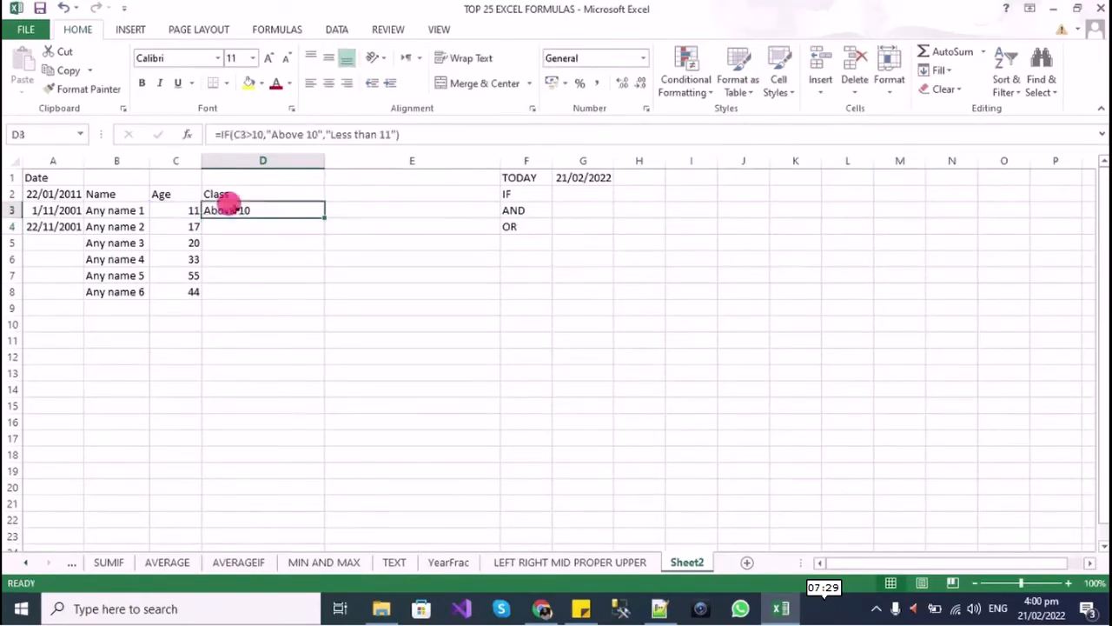
click(230, 226)
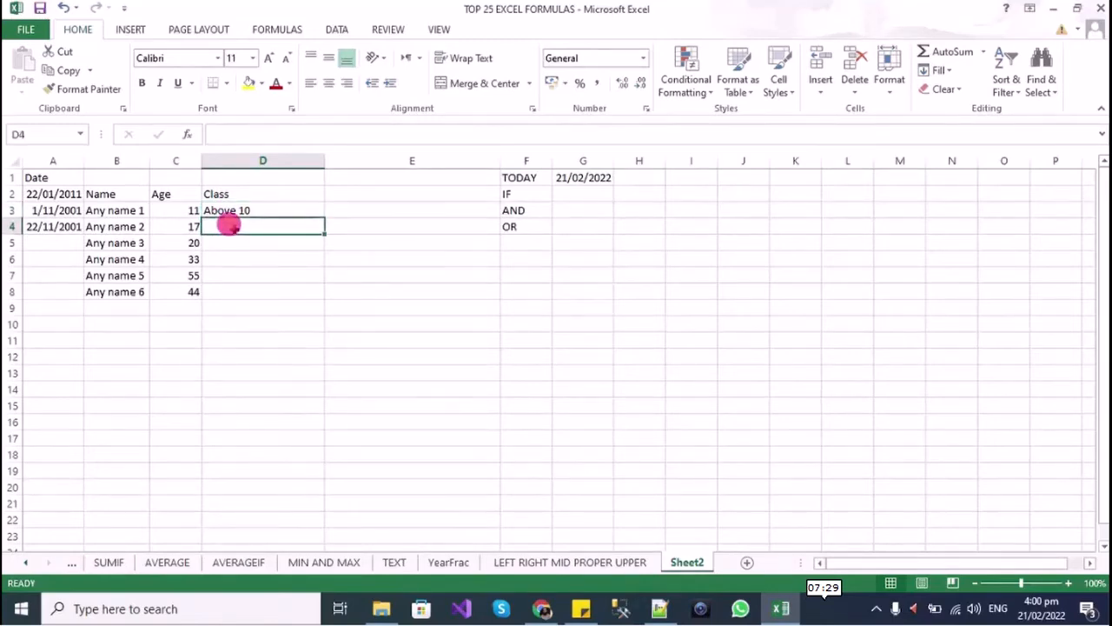
key(Up)
click(415, 133)
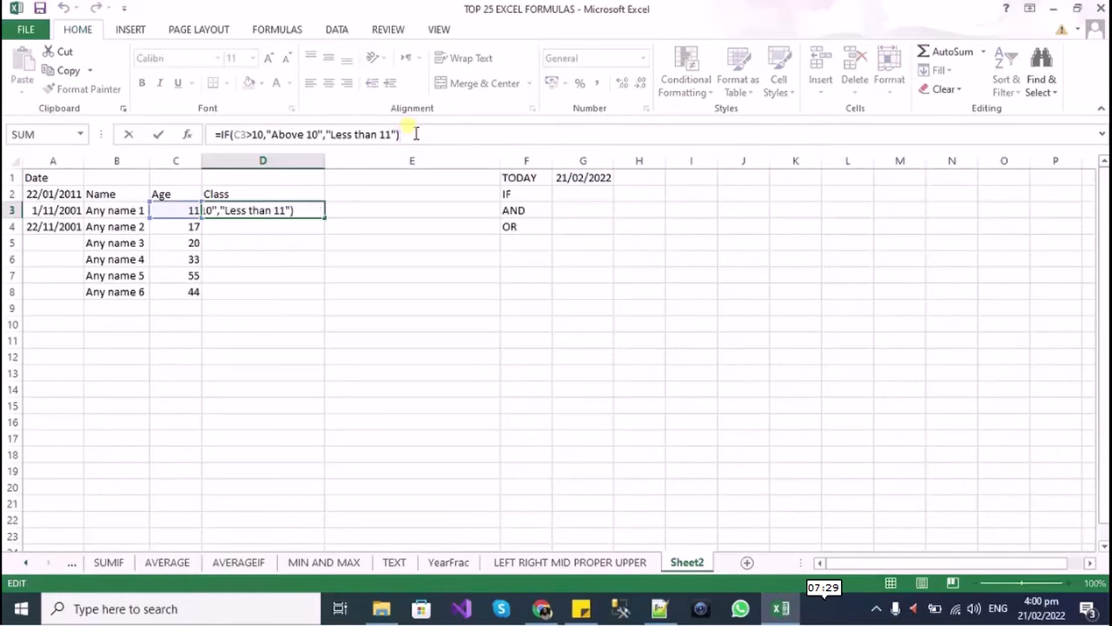
key(shift+Home)
key(ctrl+c)
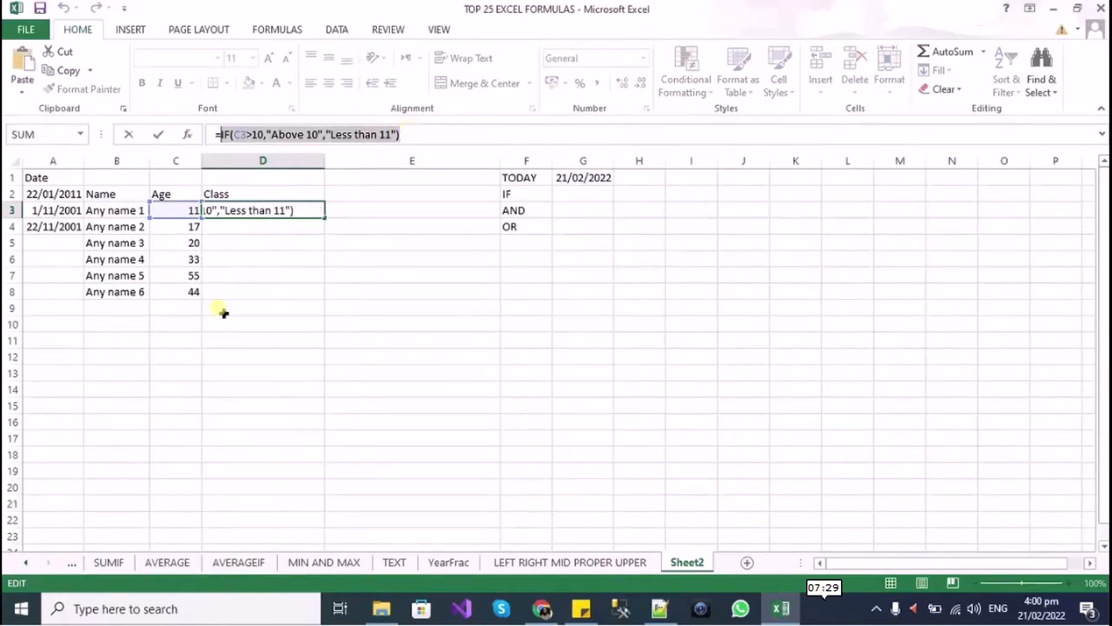
click(231, 222)
key(Escape)
key(F2)
key(Escape)
click(236, 226)
key(F2)
key(ctrl+v)
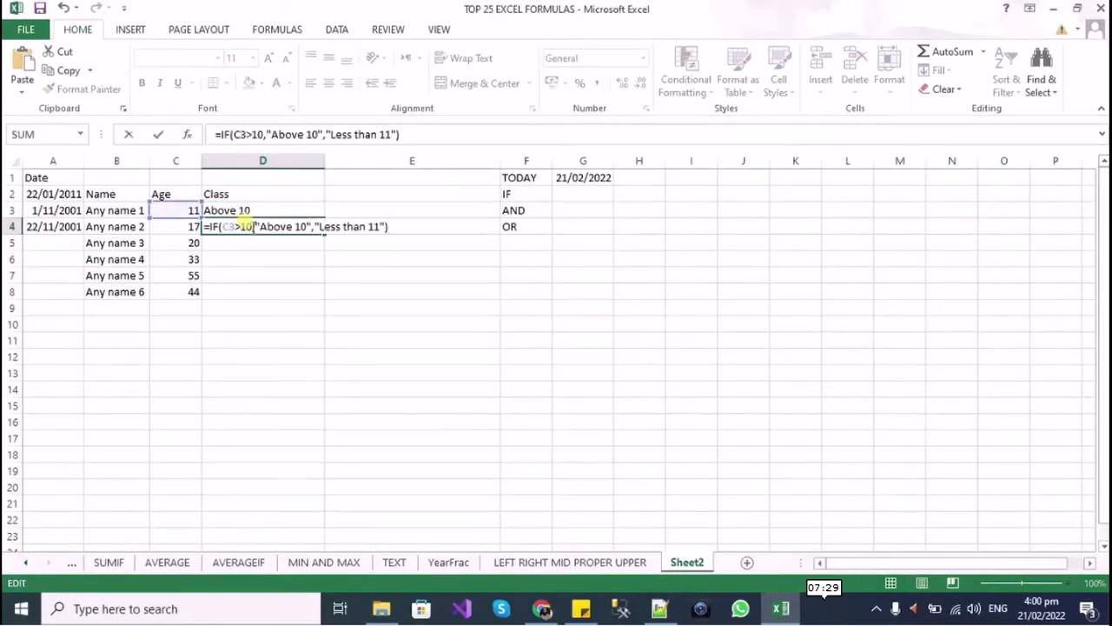
Change the comparison value in D4's IF formula to 13
click(252, 227)
key(BackSpace)
text(3)
key(Right)
key(Right)
key(Right)
key(Right)
key(Right)
key(Right)
key(Right)
key(Right)
key(Right)
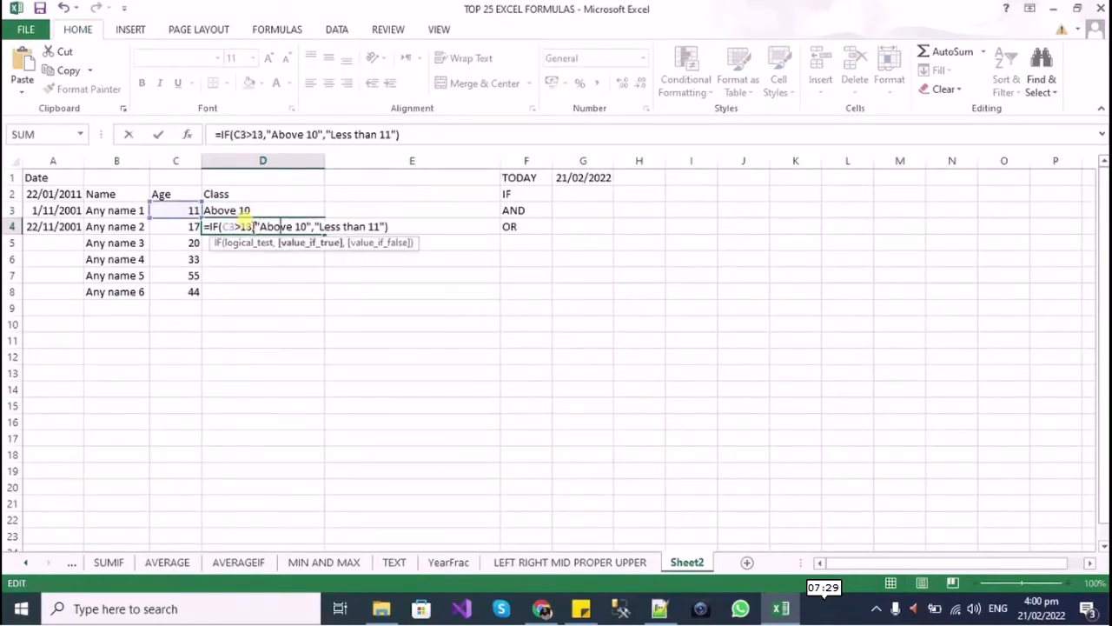
key(Left)
key(Left)
key(Left)
key(Left)
key(Left)
key(Left)
key(Left)
key(Left)
key(Left)
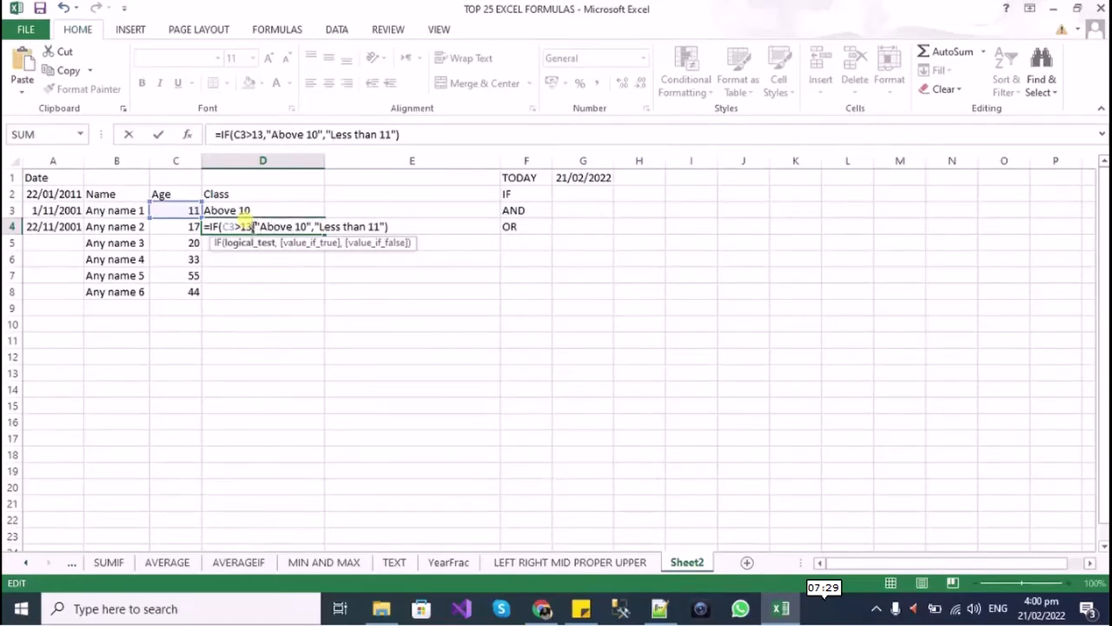
text(and)
key(Tab)
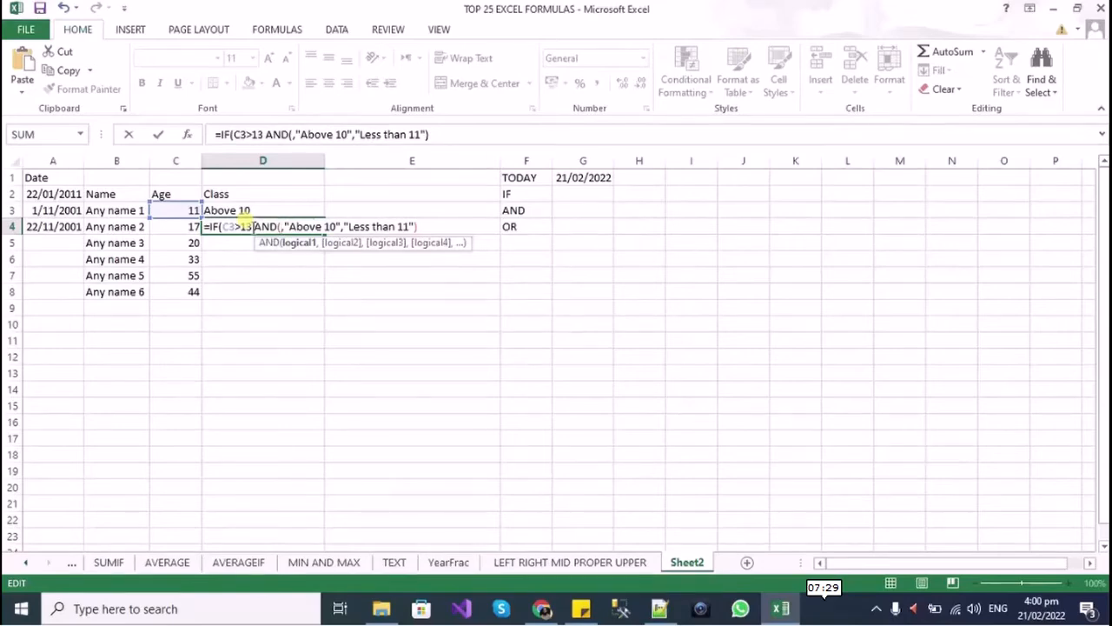
key(Delete)
key(Delete)
key(Delete)
key(Delete)
key(BackSpace)
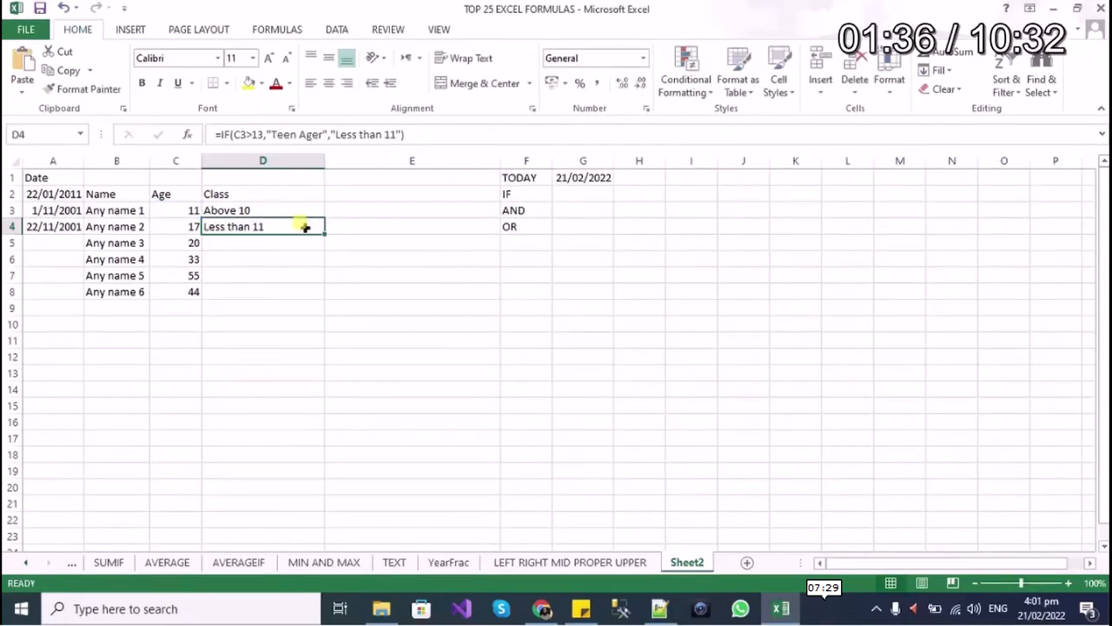
Change D4's IF formula to test C4>12 and return "Not A Teen Ager" as the value if false, and enter it
double_click(300, 225)
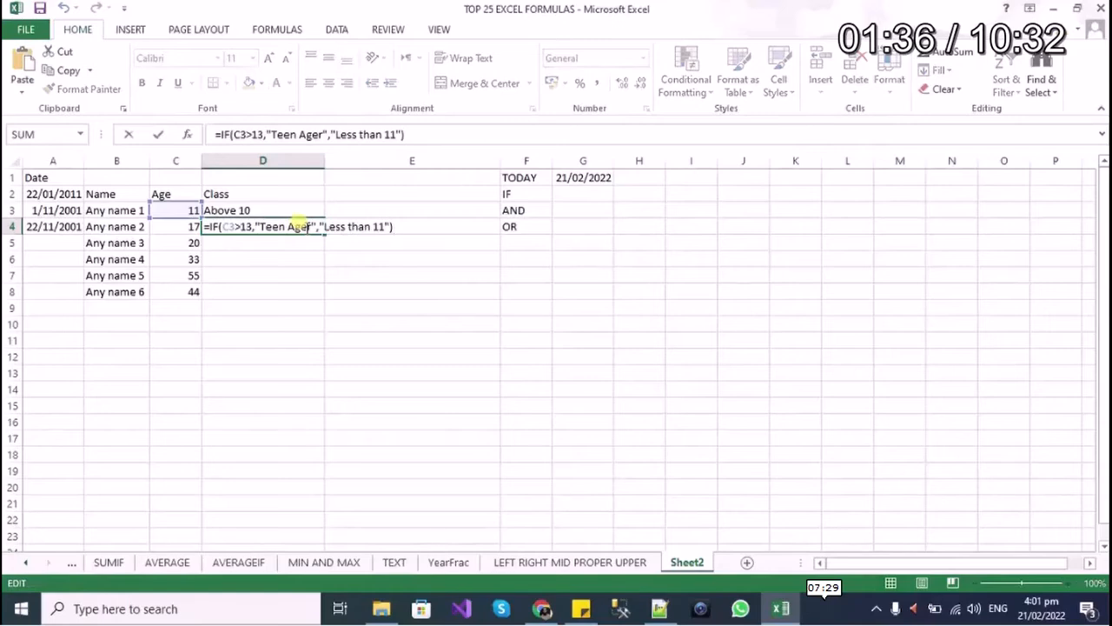
click(240, 226)
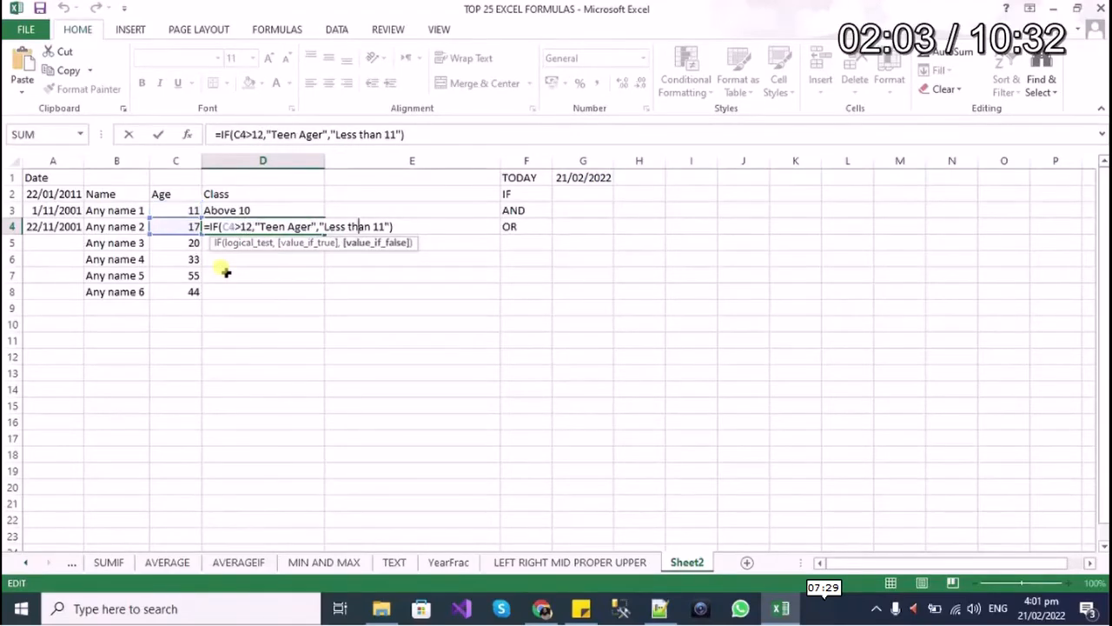
key(Left)
key(Left)
key(Left)
key(Left)
key(Left)
key(Left)
key(Left)
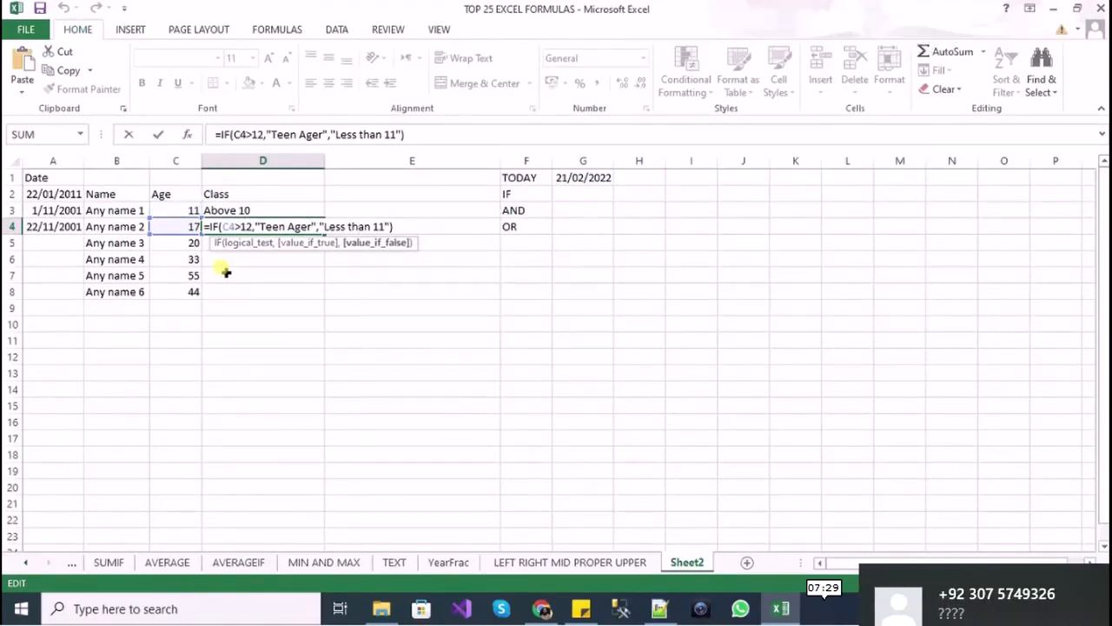
key(shift+Right)
key(shift+Right)
key(shift+Right)
key(shift+Right)
key(shift+Right)
key(shift+Right)
key(shift+Right)
key(shift+Right)
key(shift+Right)
key(shift+Right)
key(shift+Right)
key(shift+Right)
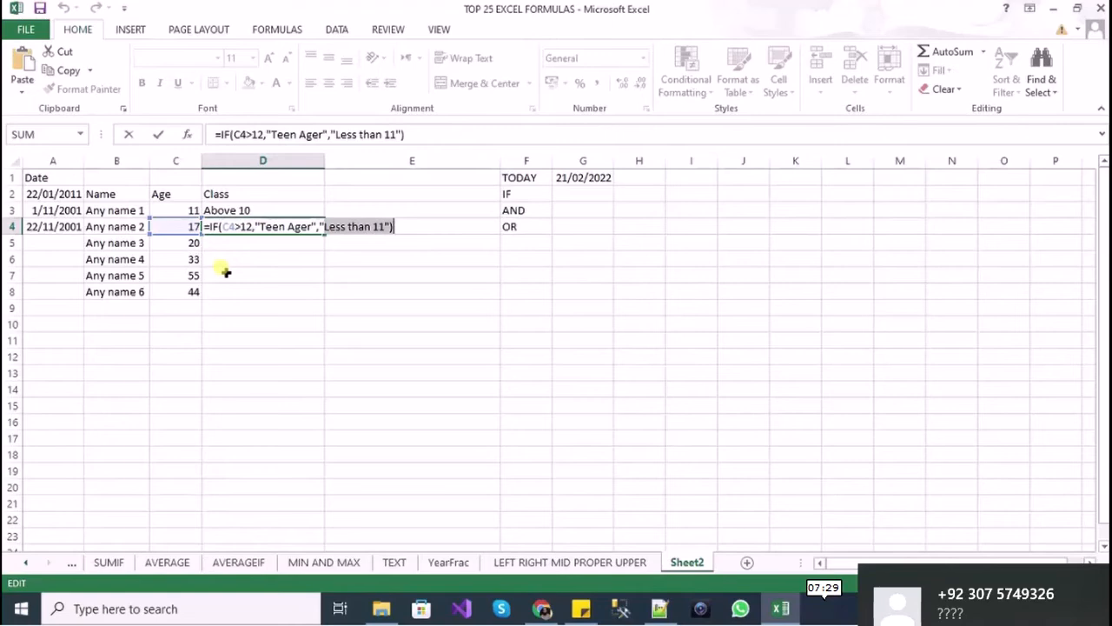
text(Not A )
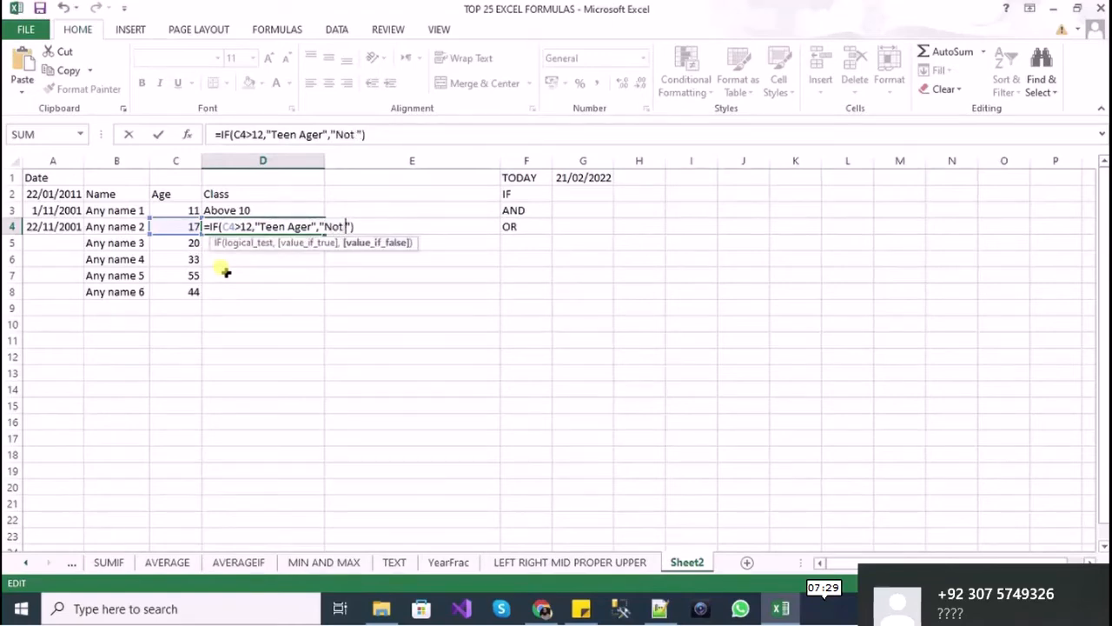
text(Teen Age)
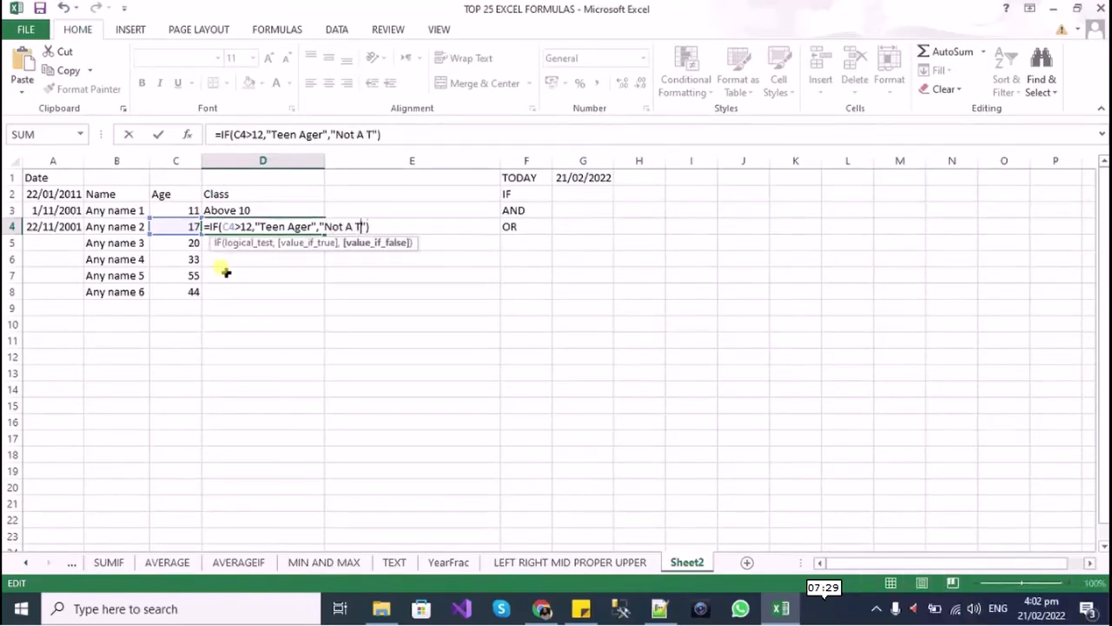
text(r)
key(Return)
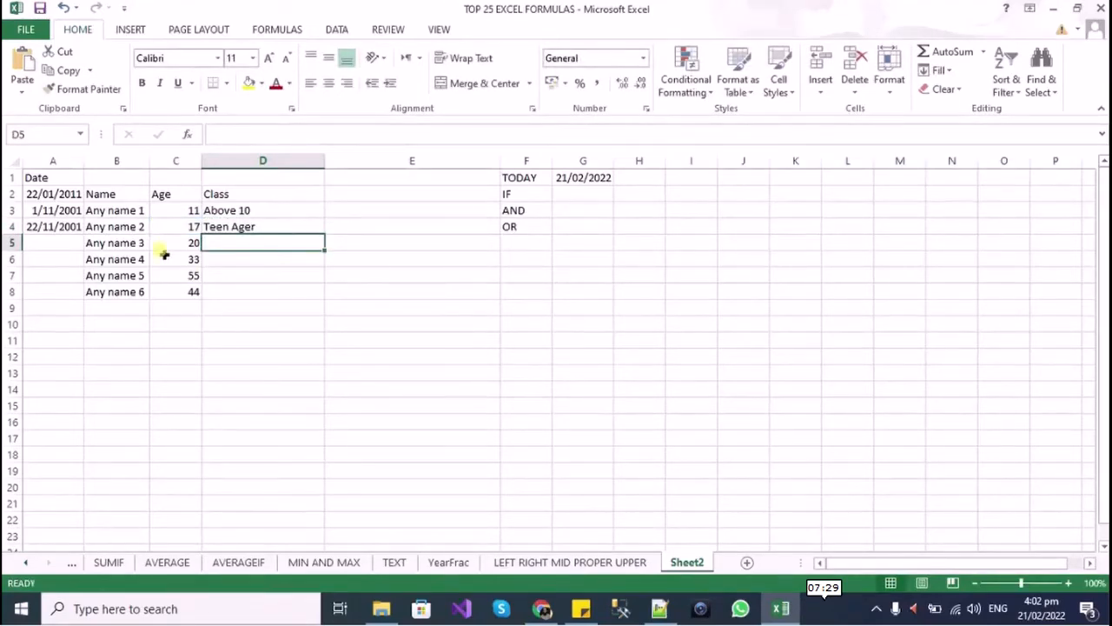
Put the text of D3's IF formula into D5 and change its cell reference to C5
double_click(219, 245)
text(=IF(C3>10,"Above 10","Less than 11"))
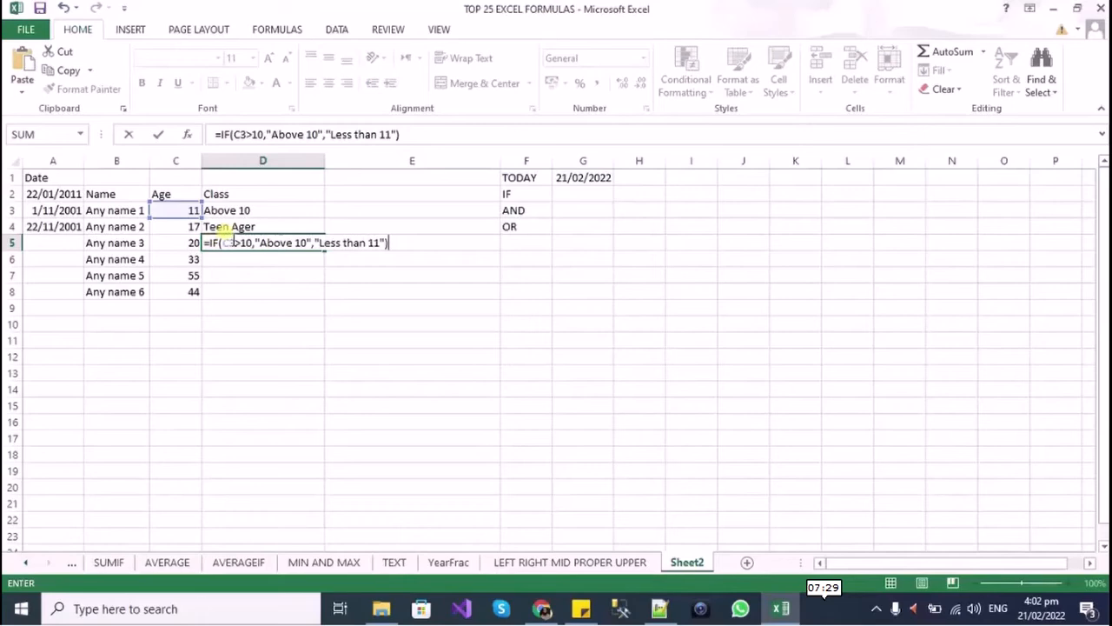
click(228, 233)
key(Right)
text(5)
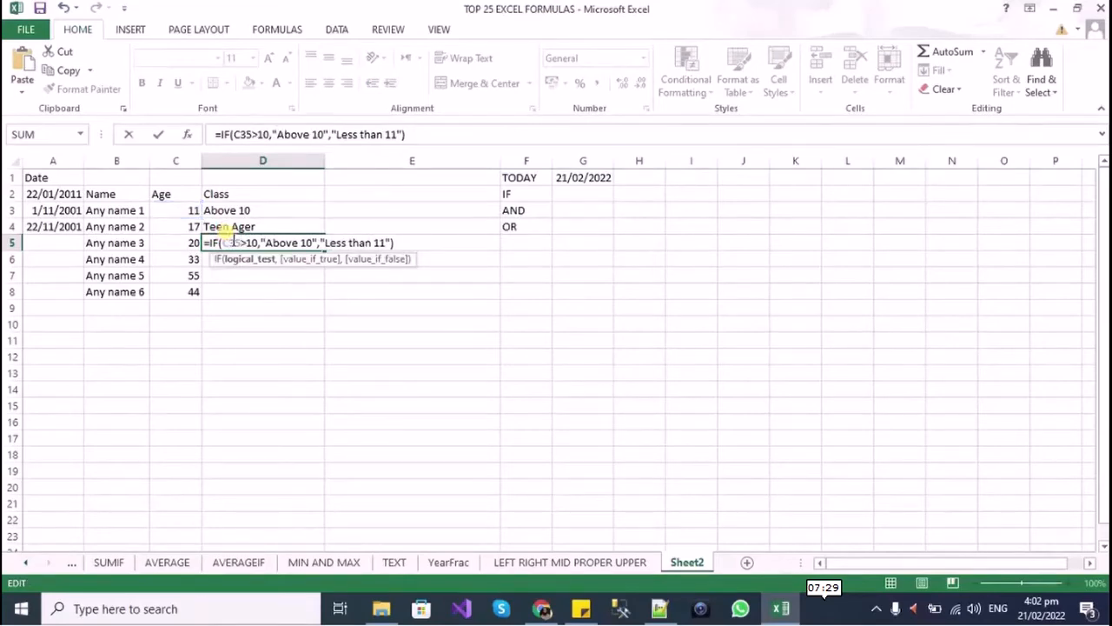
key(BackSpace)
key(BackSpace)
text(5)
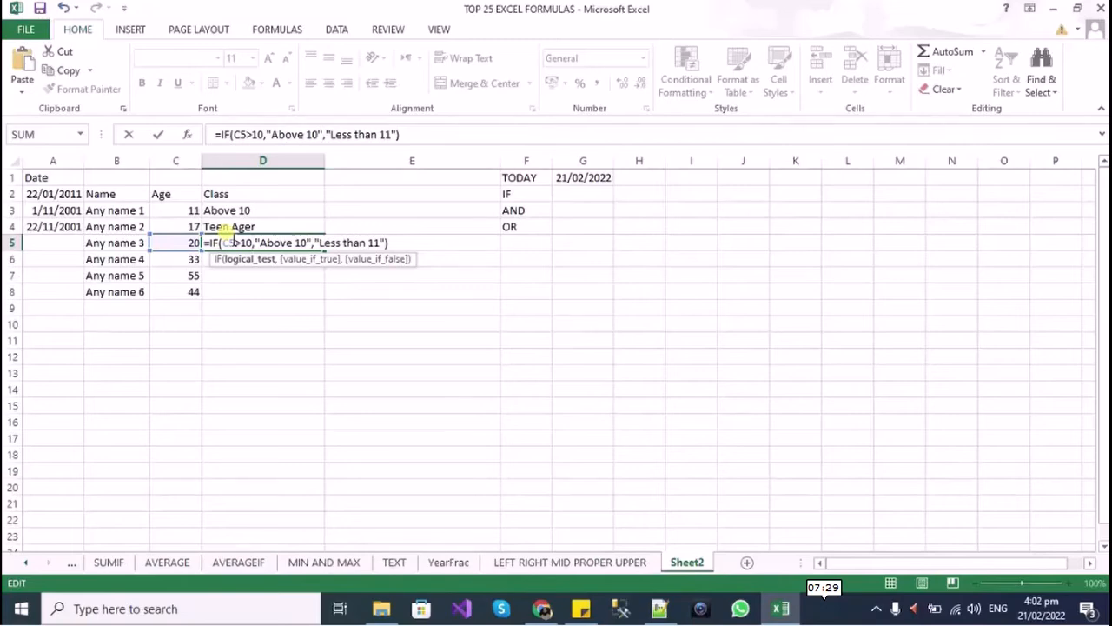
Replace the comparison value 10 in D5's IF formula with 2
key(BackSpace)
key(BackSpace)
text(2)
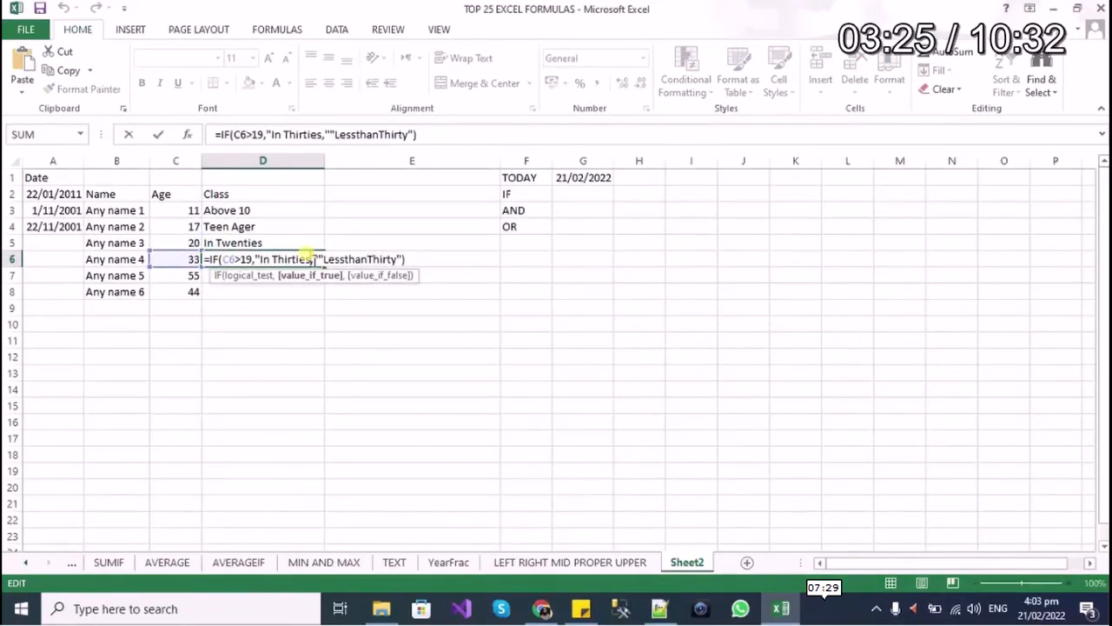
Reuse D6's IF formula in D7 with the texts "In Fifties" and "Lessthan Fifty", and enter it
key(Right)
key(Right)
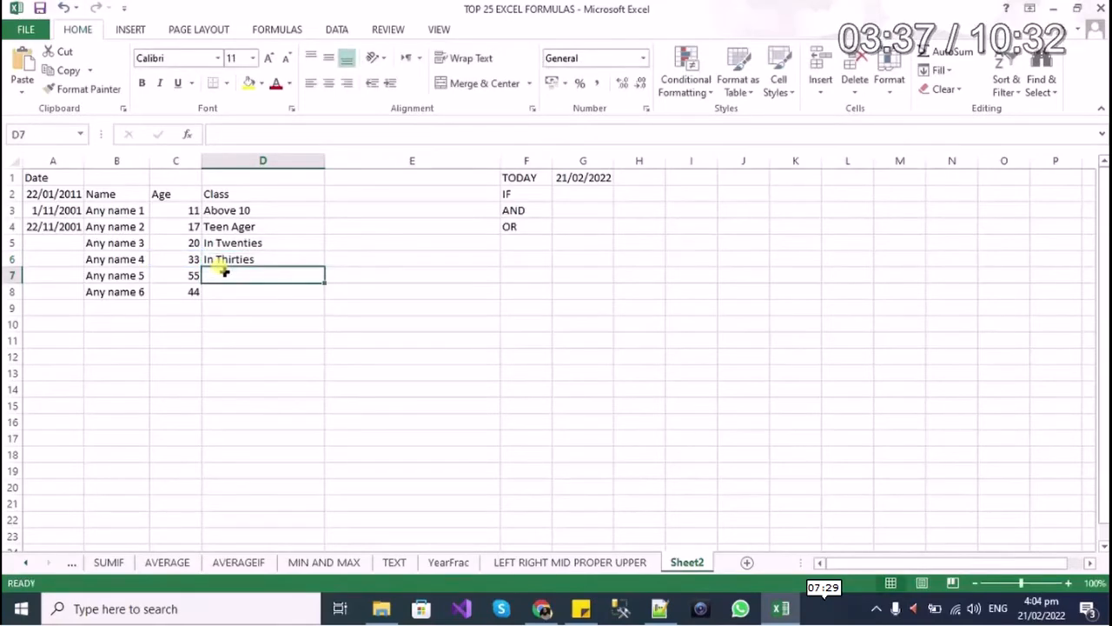
double_click(225, 272)
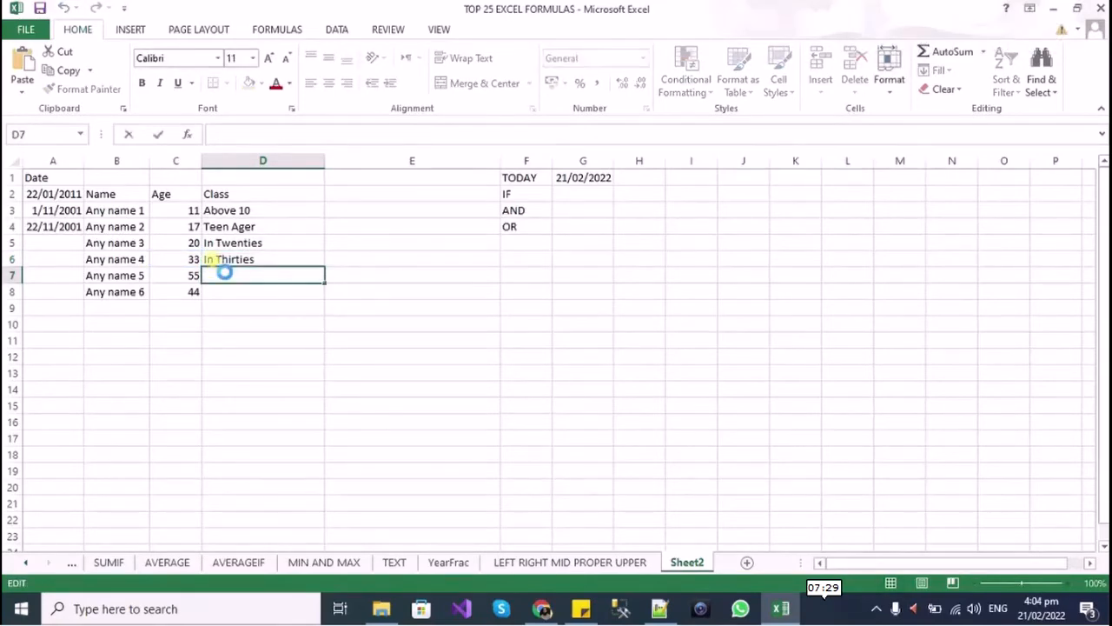
text(=IF(C6>19,"In Thirties","LessthanThirty"))
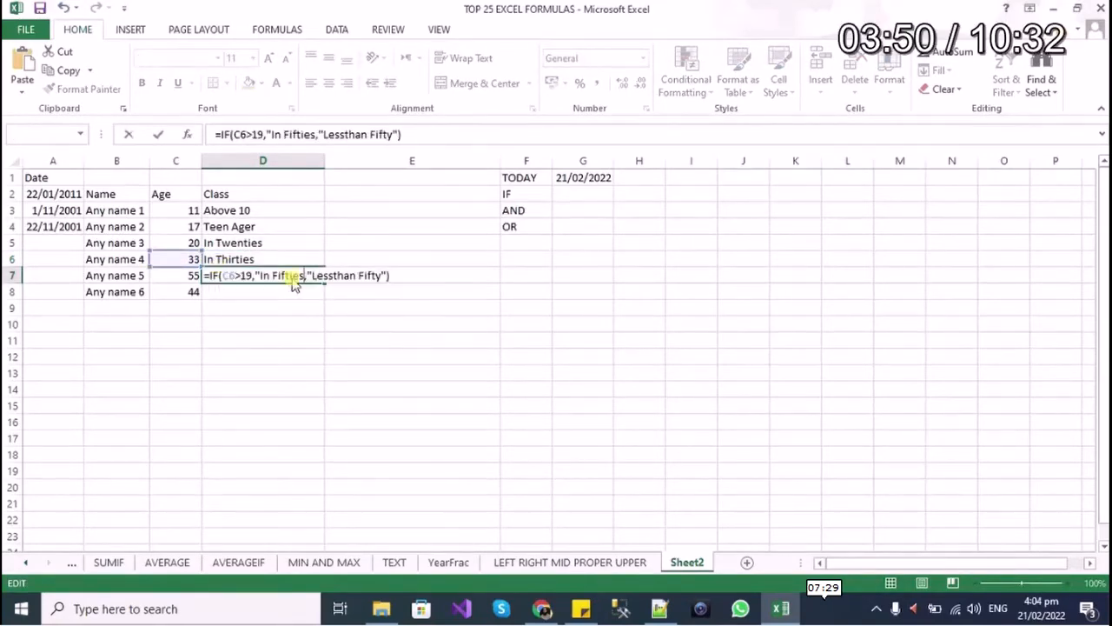
key(Return)
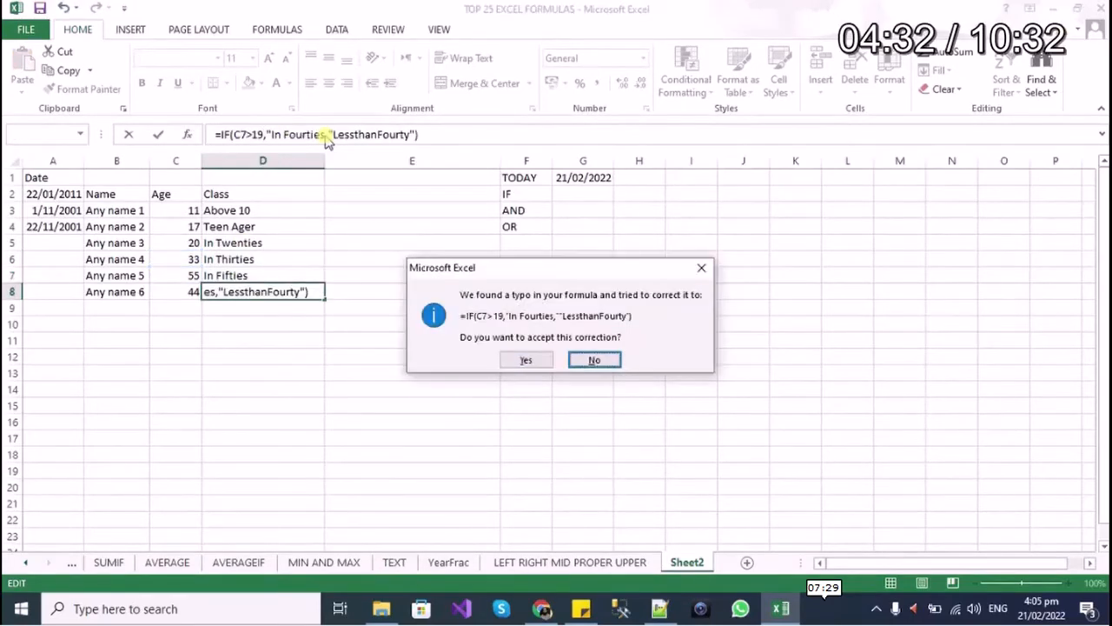
Decline the suggested correction, add the missing closing quote after "In Fourties" in D8's IF formula, and enter it
key(n)
key(Return)
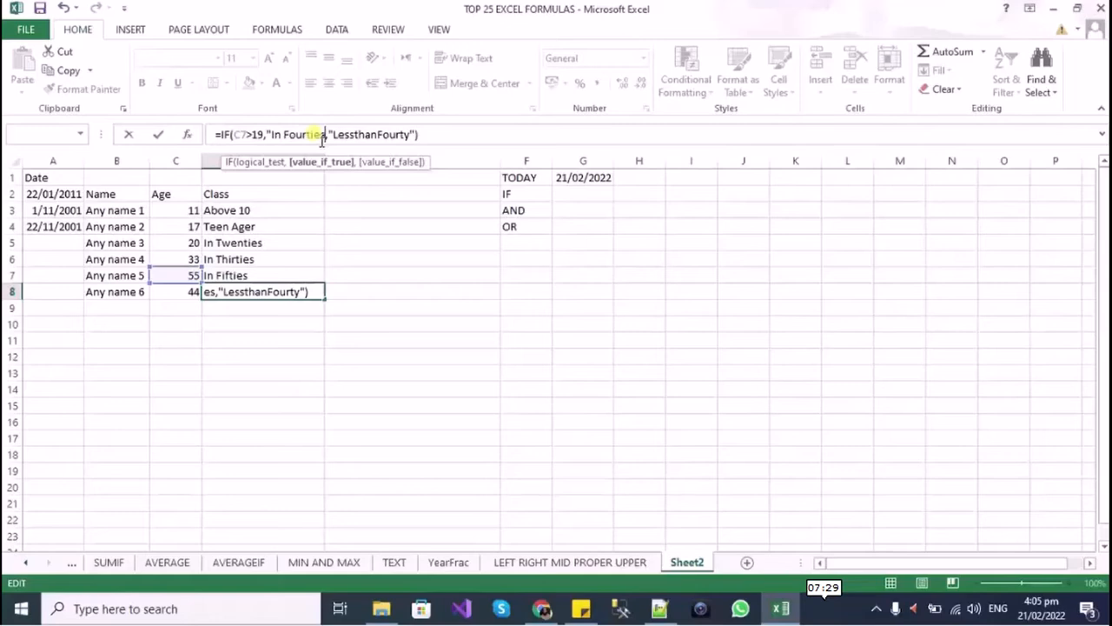
text(")
key(Return)
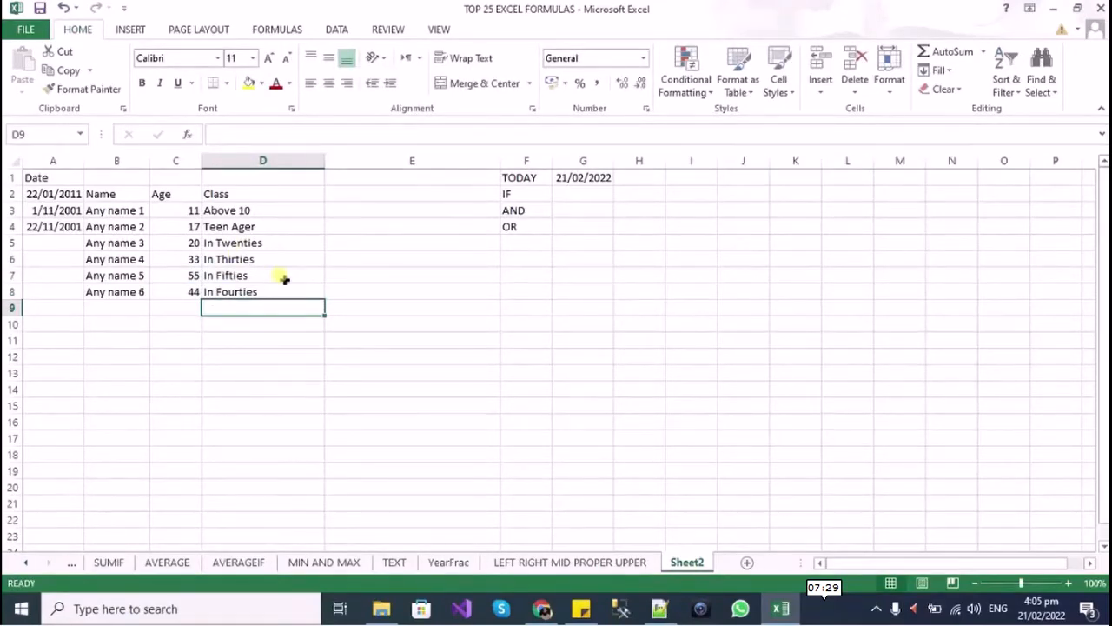
Begin an IF formula in E3 with a nested AND function as its logical test
click(341, 210)
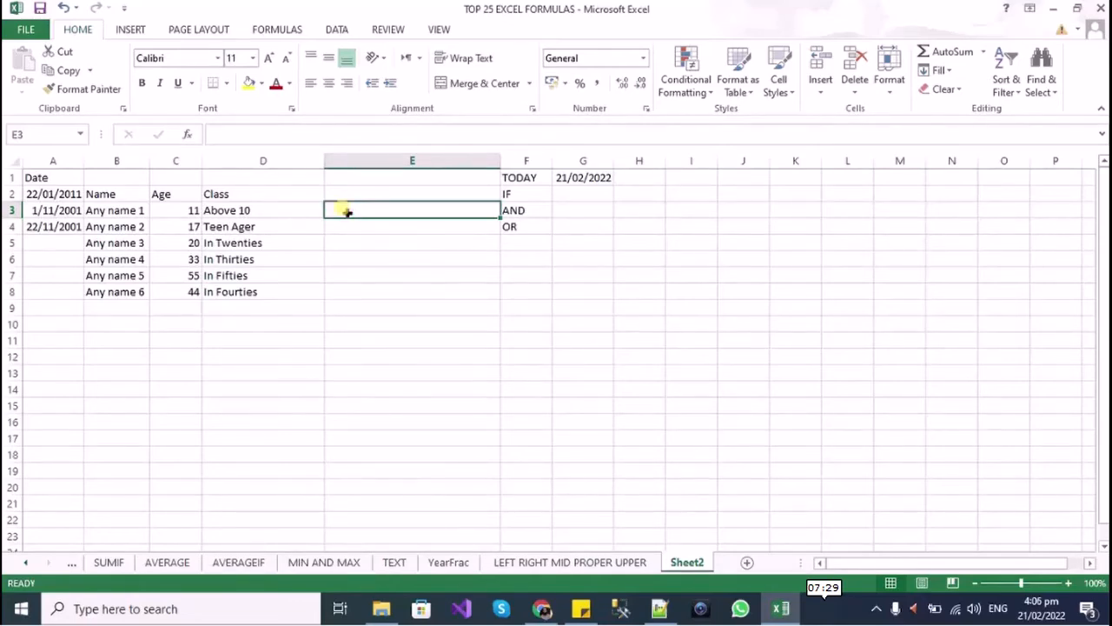
text(=IF)
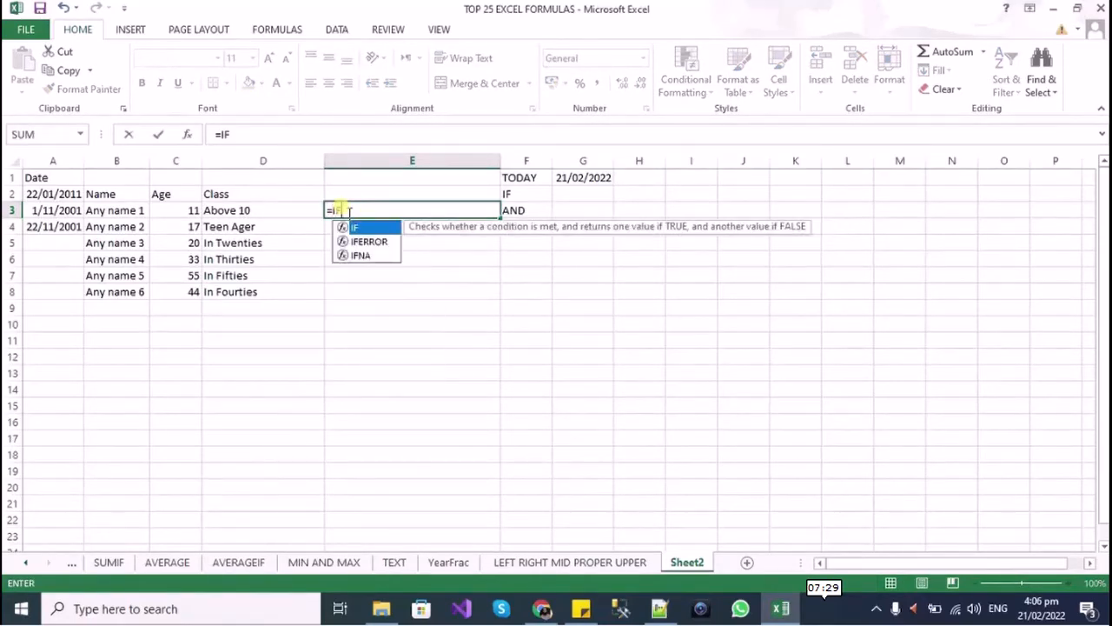
key(BackSpace)
key(BackSpace)
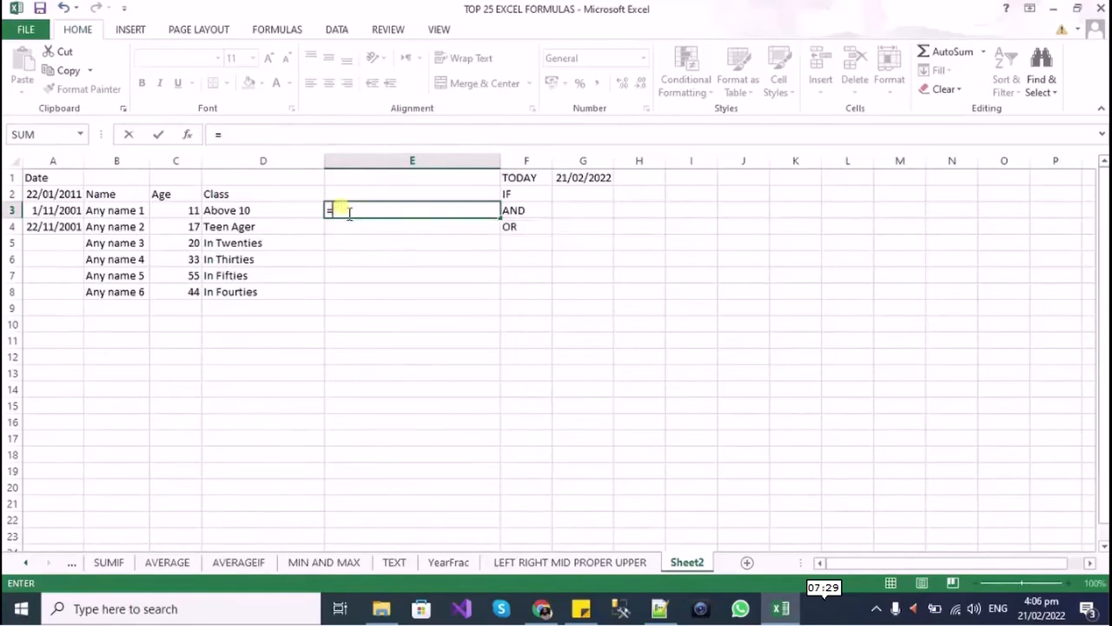
text(an)
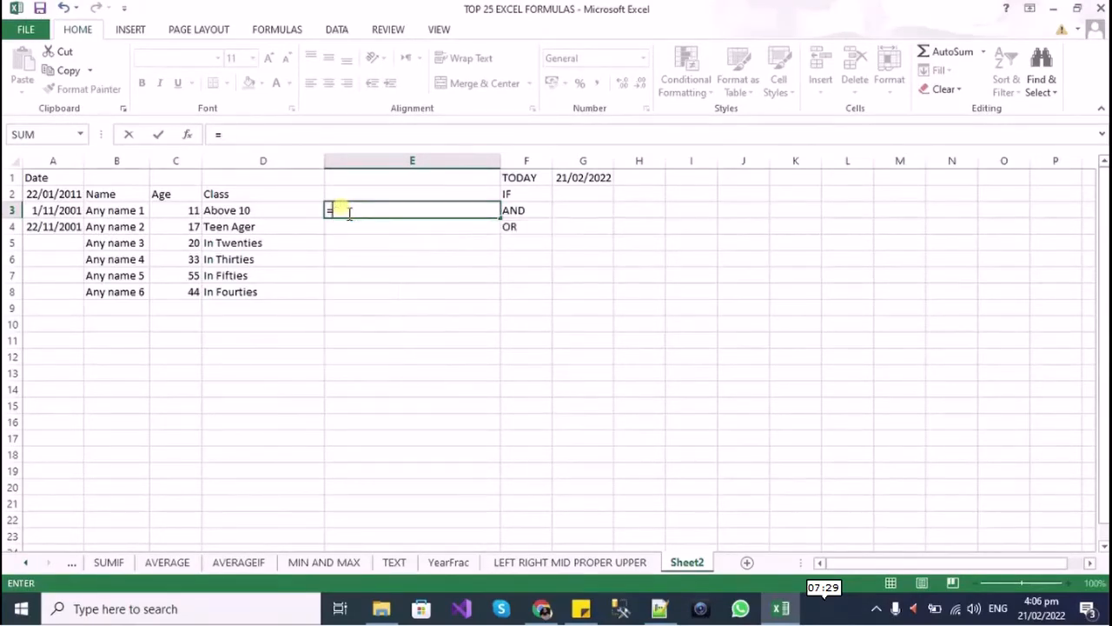
text(d)
key(Tab)
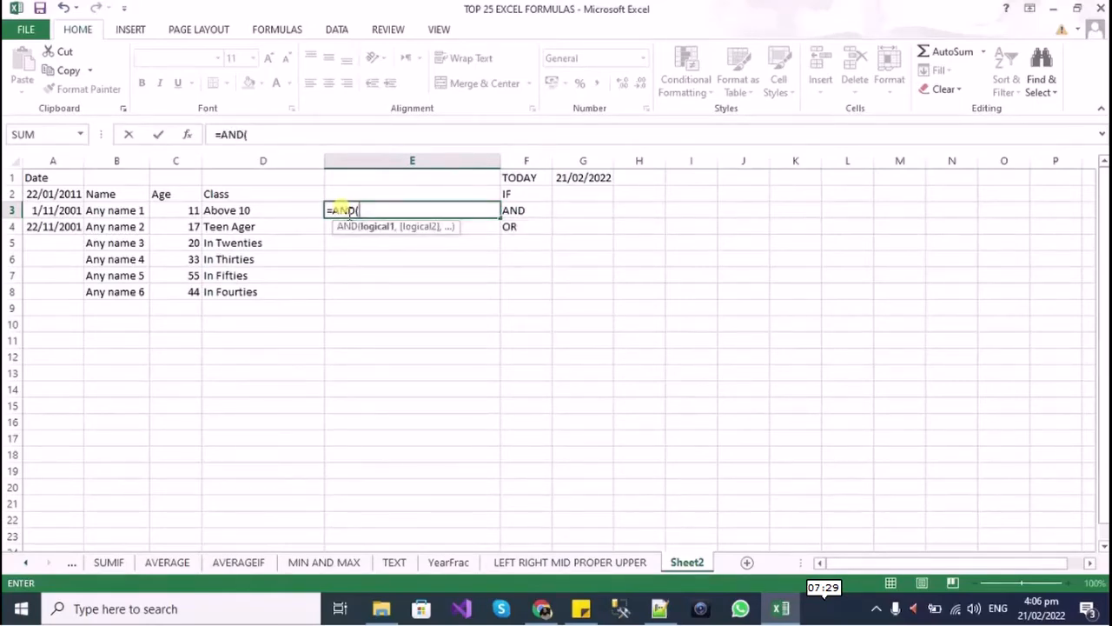
key(BackSpace)
key(BackSpace)
key(BackSpace)
key(BackSpace)
text(if)
key(Tab)
text(and)
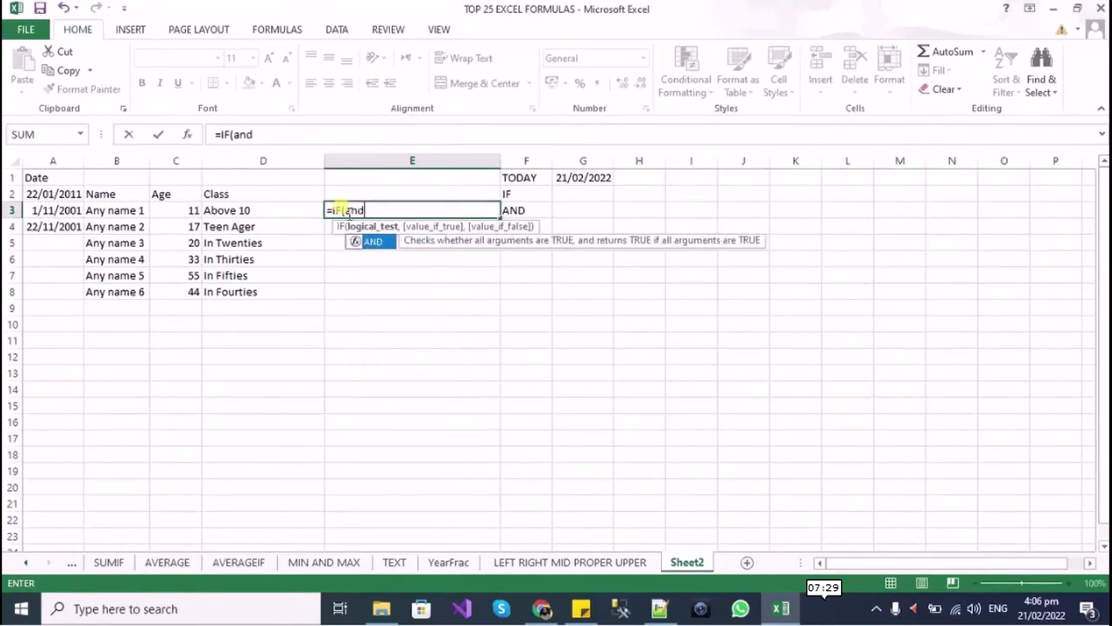
key(Tab)
Enter C3>10 as the first condition of the AND function in E3's formula
text(()
key(BackSpace)
text(c2)
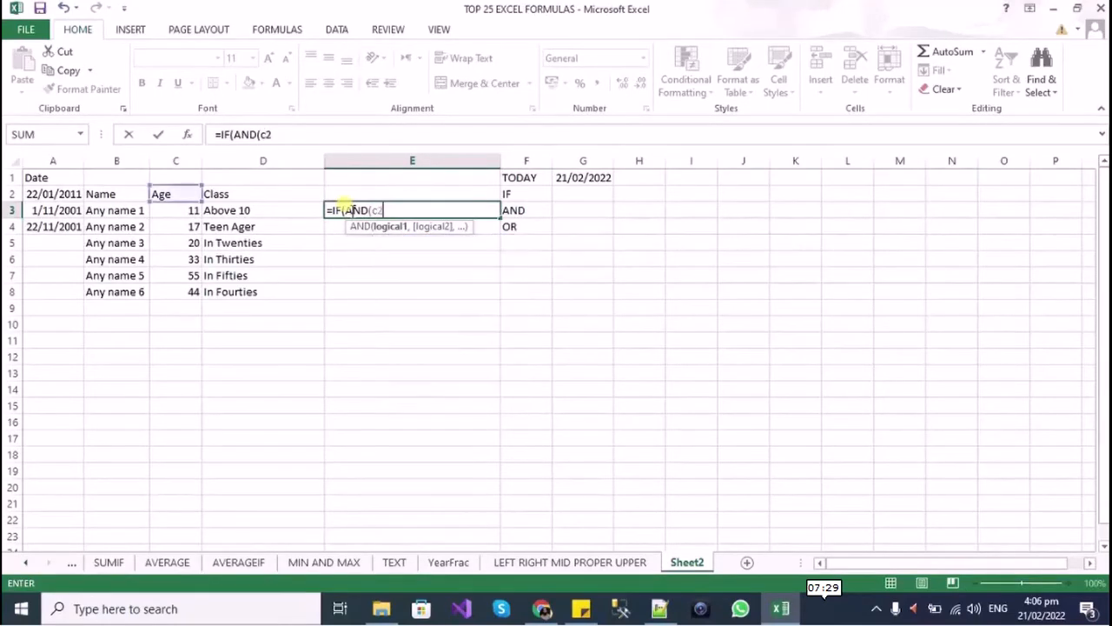
key(BackSpace)
text(3>1)
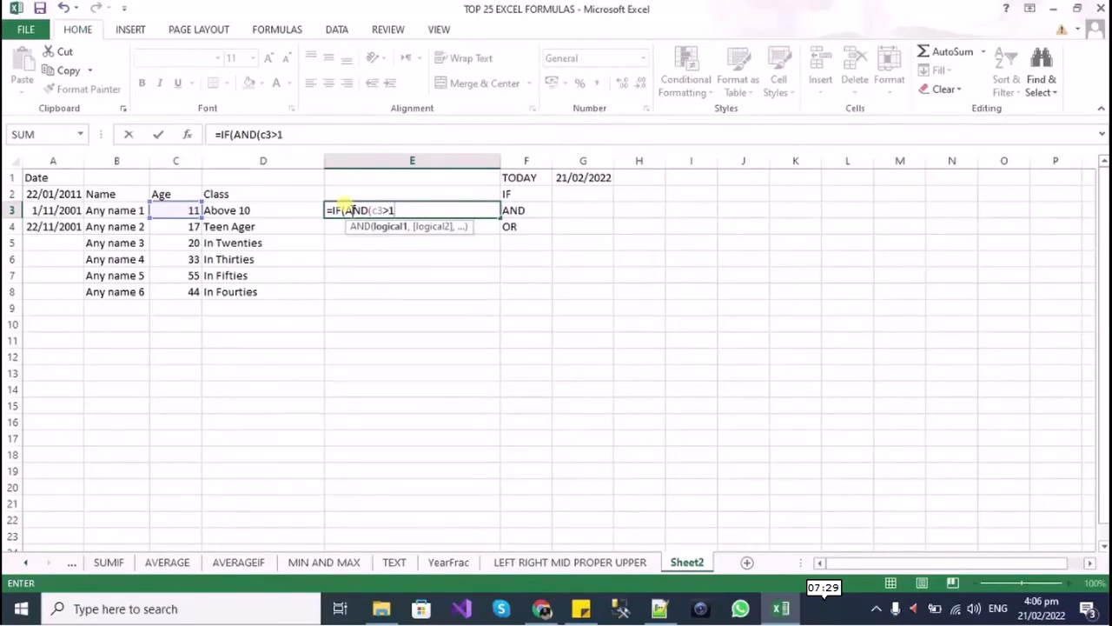
text(1)
key(BackSpace)
text(0)
text( and)
key(BackSpace)
key(BackSpace)
key(BackSpace)
key(BackSpace)
text(,)
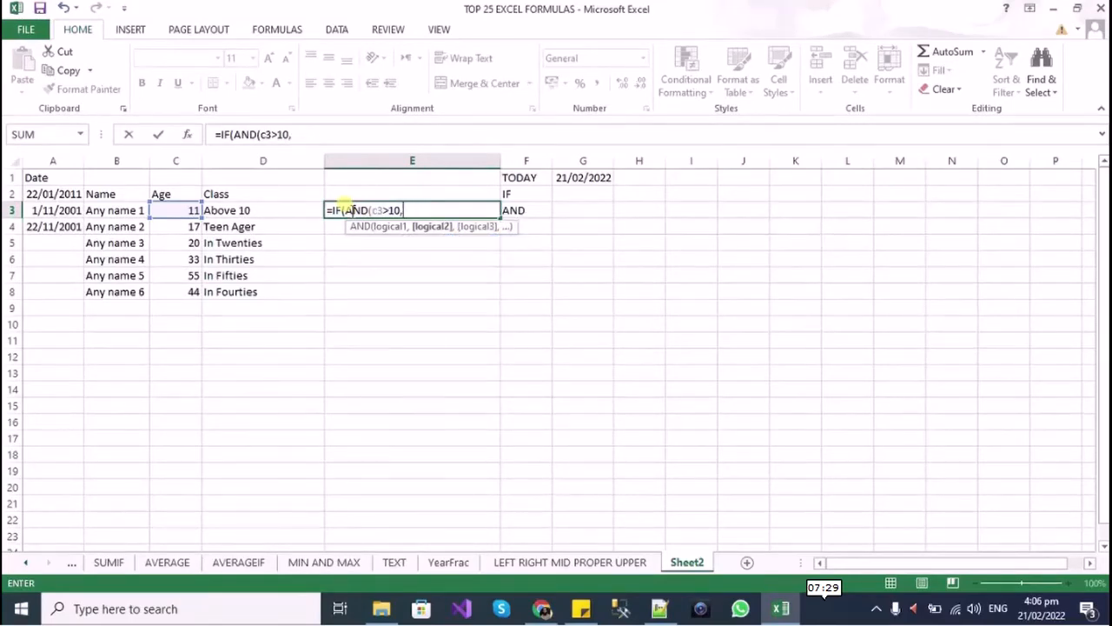
Add C3<20 as the second AND condition in E3's formula and close the logical test
text(c3<20)
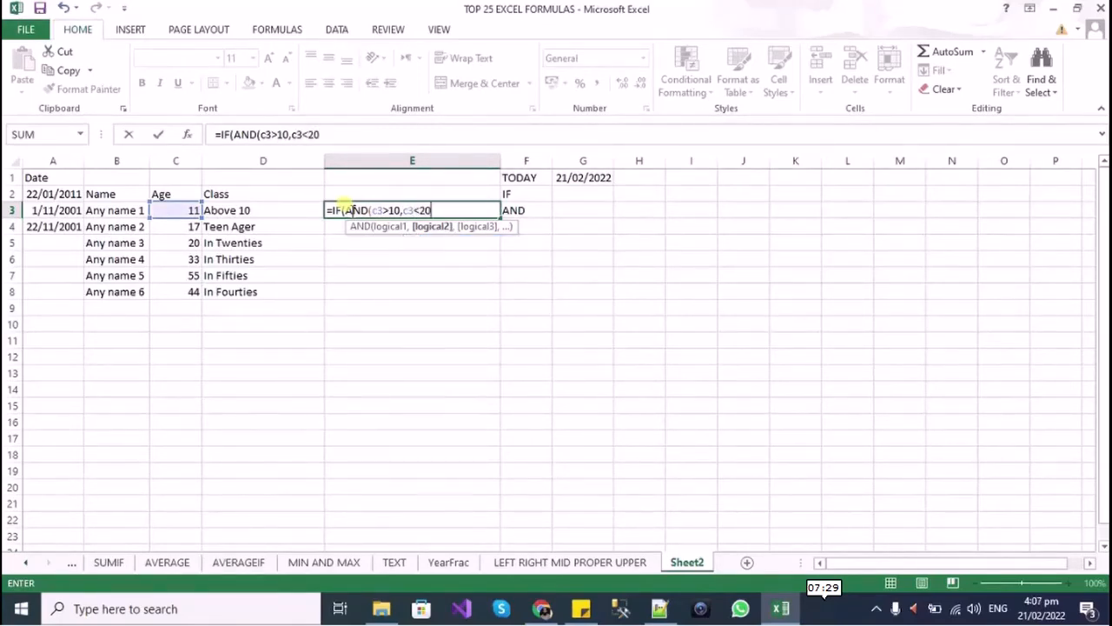
text())
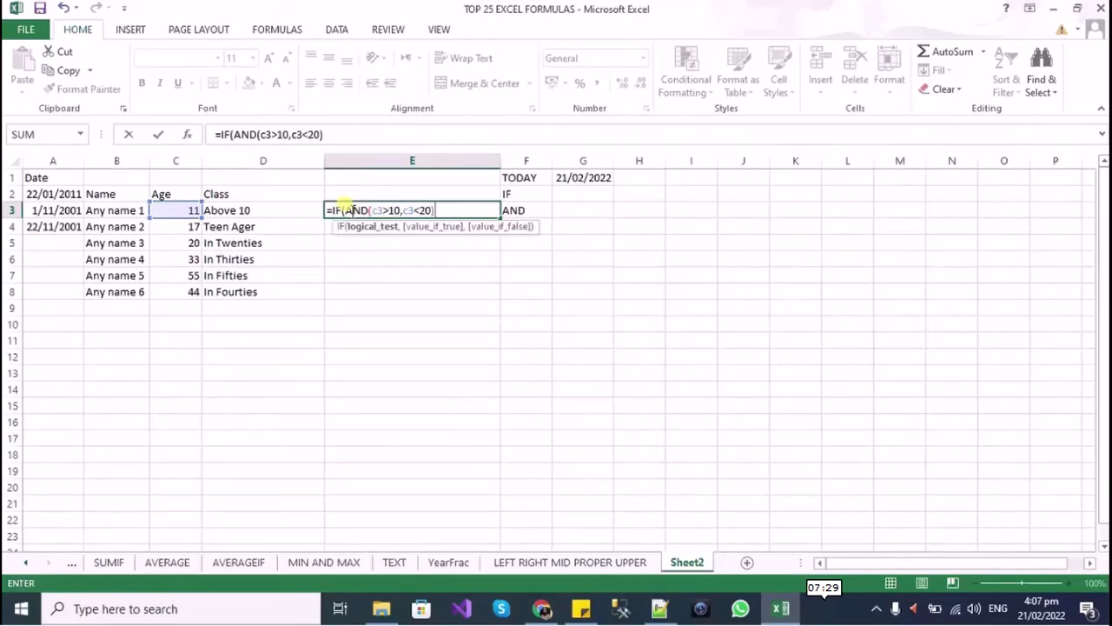
text(,)
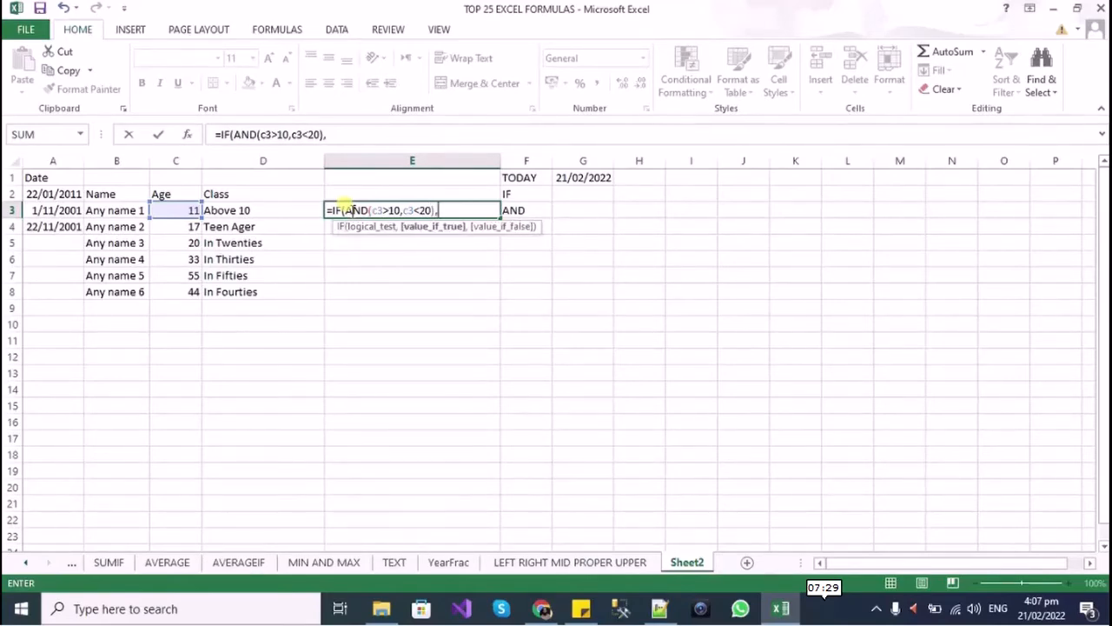
Set E3's value if true to "Above 10 and Less than 20" and nest IF(AND(C3>12,C3<20), as the value if false
text(Above 10,)
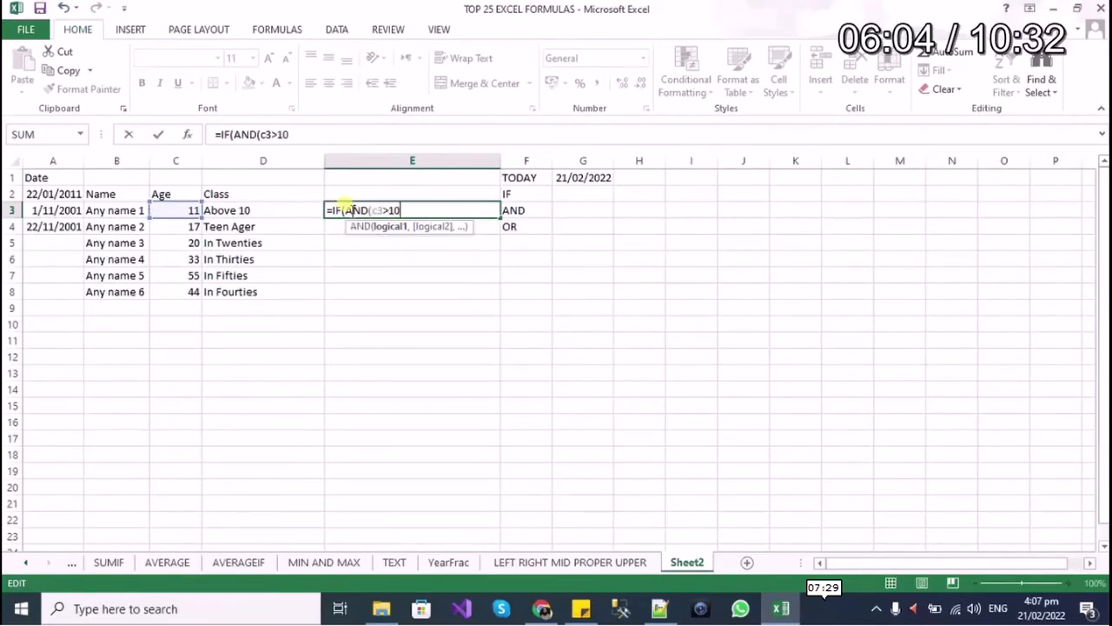
text(,c3<20),"Above 10 and in 1")
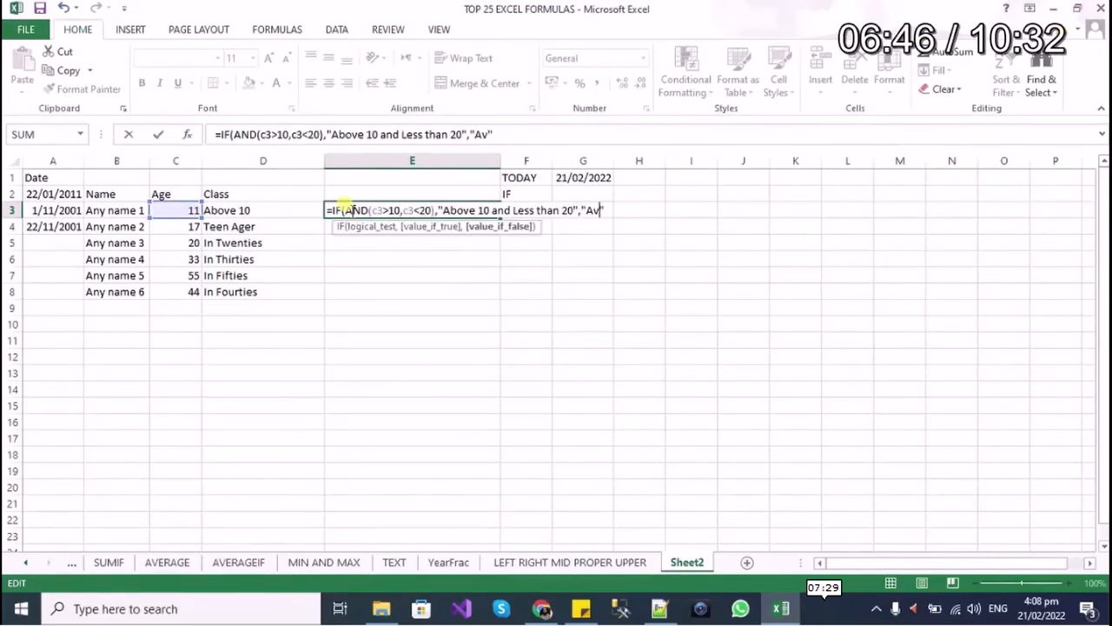
key(BackSpace)
text(bove Ta)
text(han 20",IF(AND(C3>12,C3<20),)
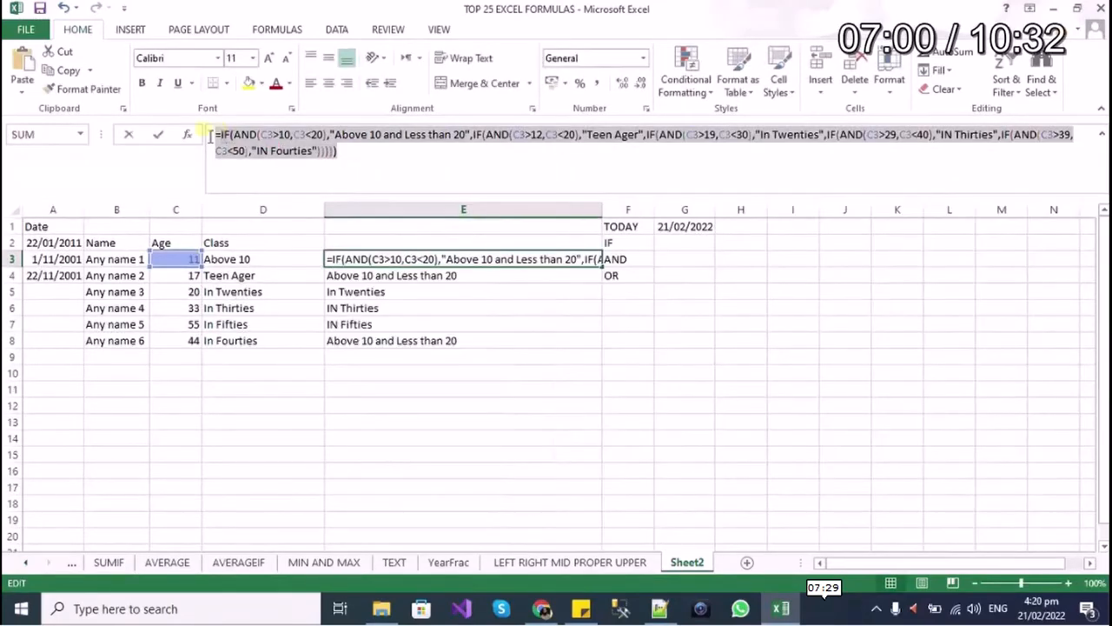
text(=IF(AND(C8>10,C8<20),"Above 10 and Less than 20",IF(AND(C8>12,C8<20),"Teen Ager",IF(AND(C8>19,C8<30),"In Twenties",IF(AND(C8>29,C8<40),"IN Thirties",IF(AND(C8>39,C8<50),"IN Fourties"))))))
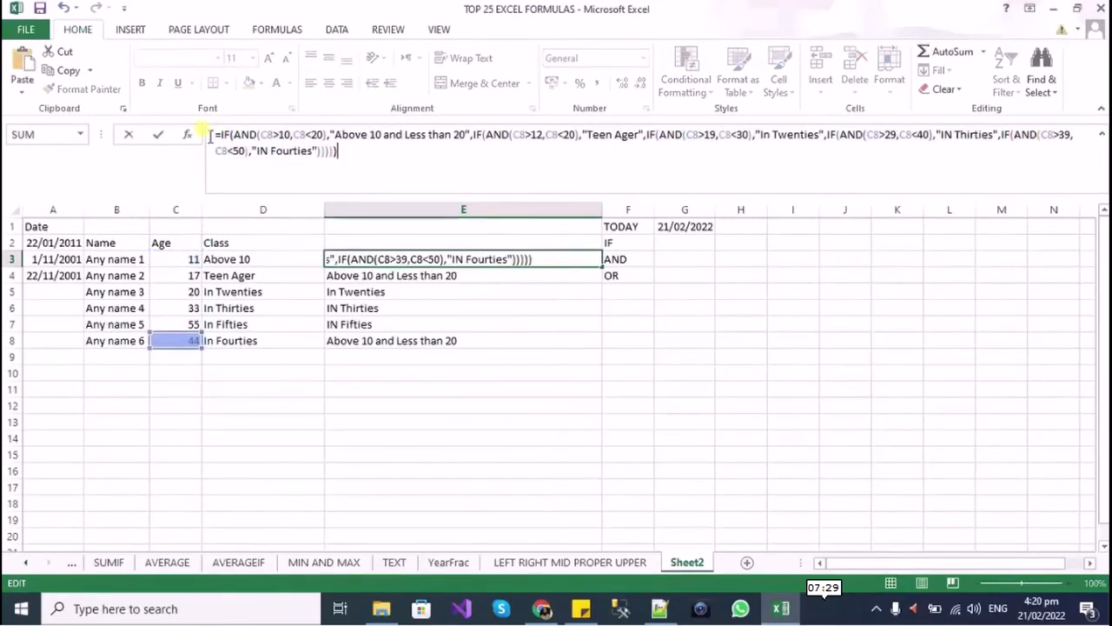
drag(347, 153, 184, 116)
click(291, 176)
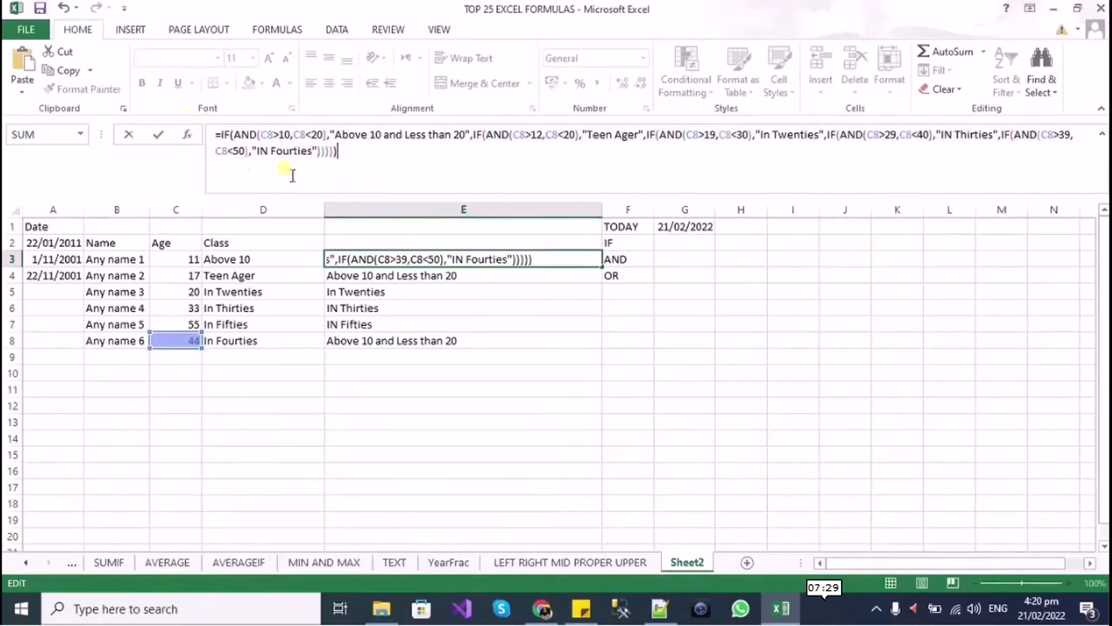
key(Escape)
Copy the nested IF and AND formula cell E7 and paste it into the text editor
click(398, 322)
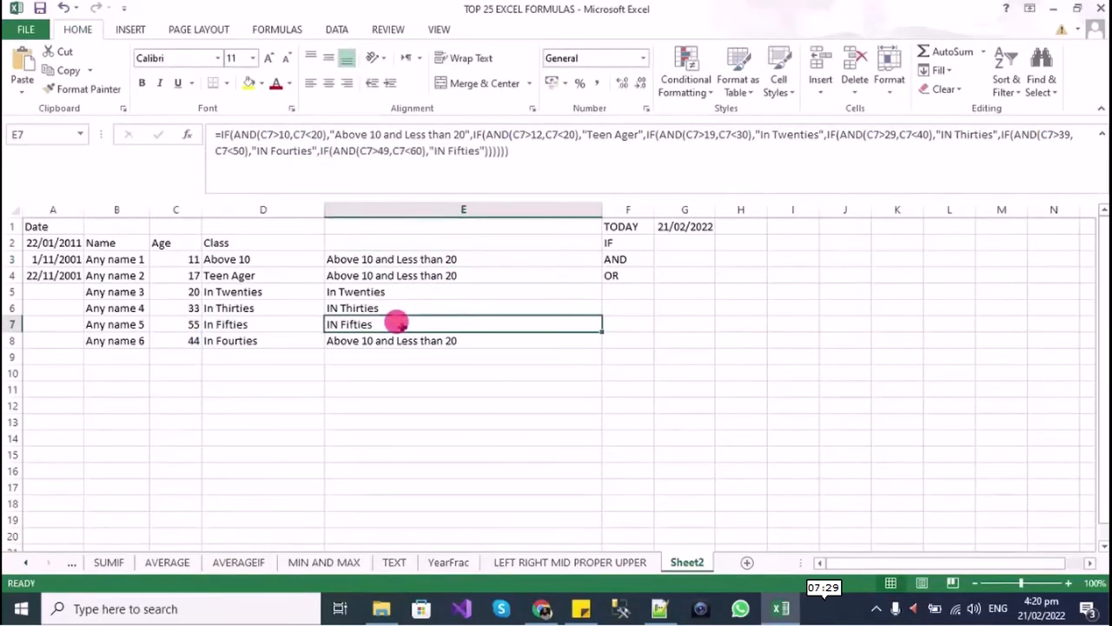
key(ctrl+c)
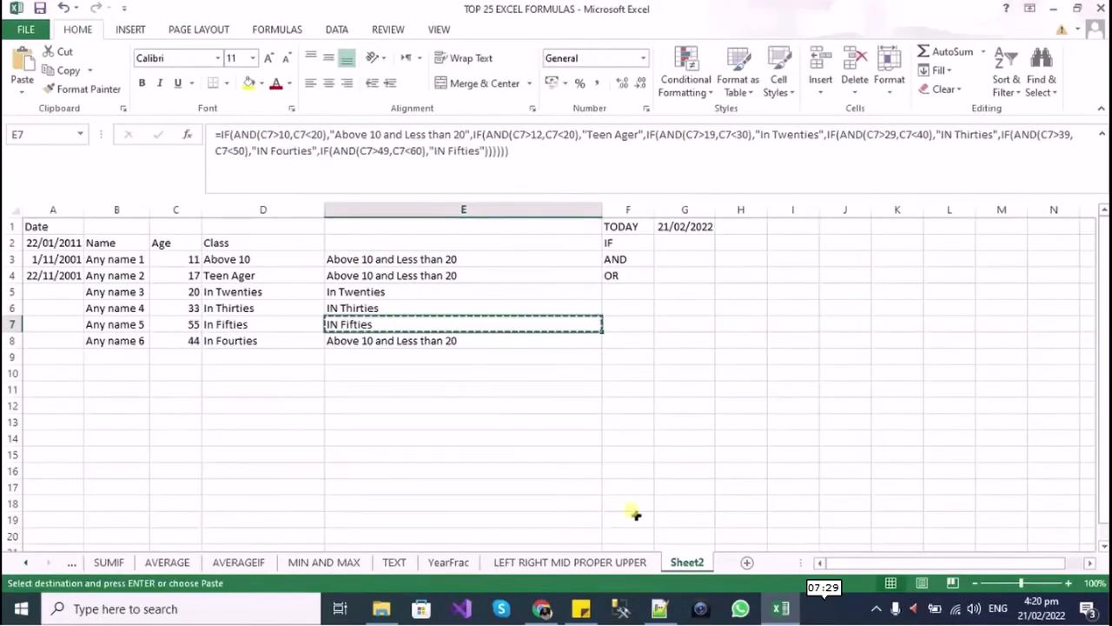
click(660, 609)
key(ctrl+v)
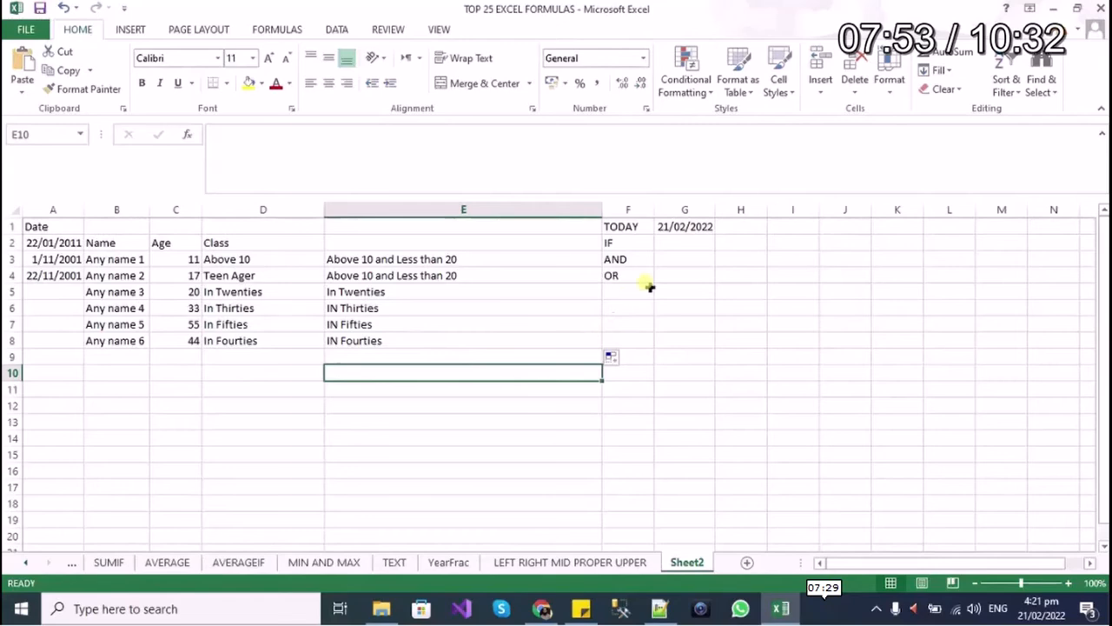
Begin an OR formula in G4, beside the OR label
click(664, 277)
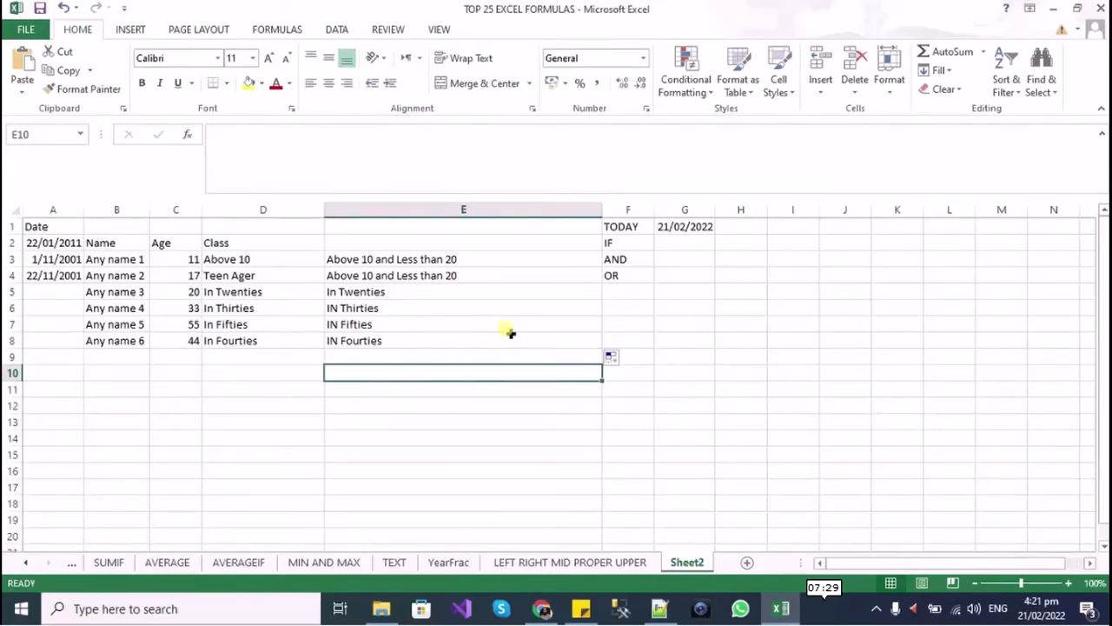
click(667, 278)
text(OR()
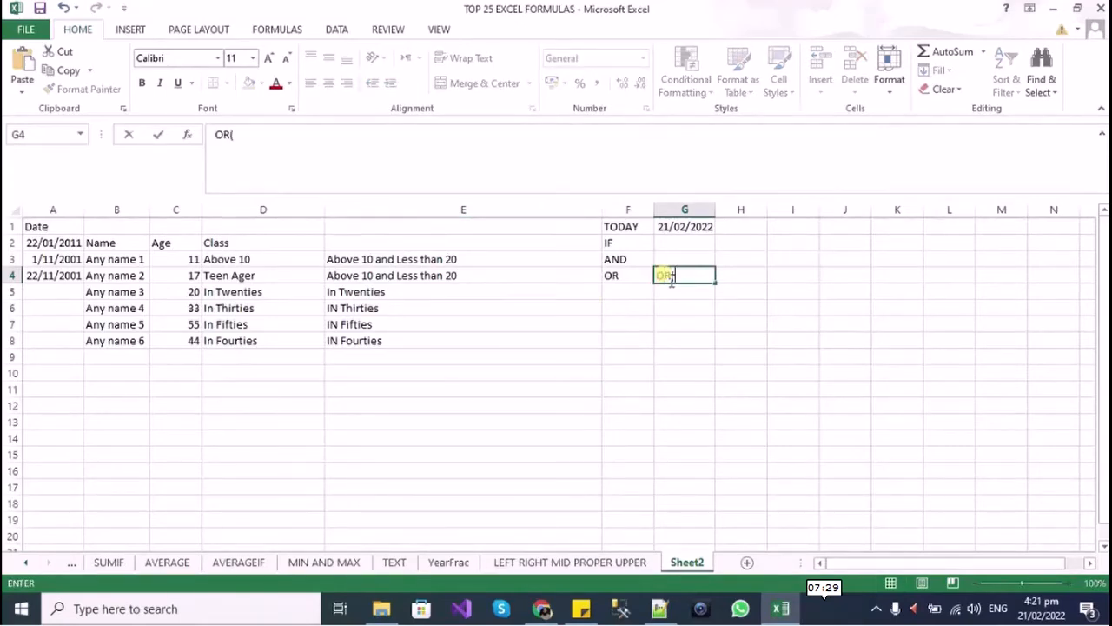
key(BackSpace)
key(BackSpace)
key(BackSpace)
text(=OR)
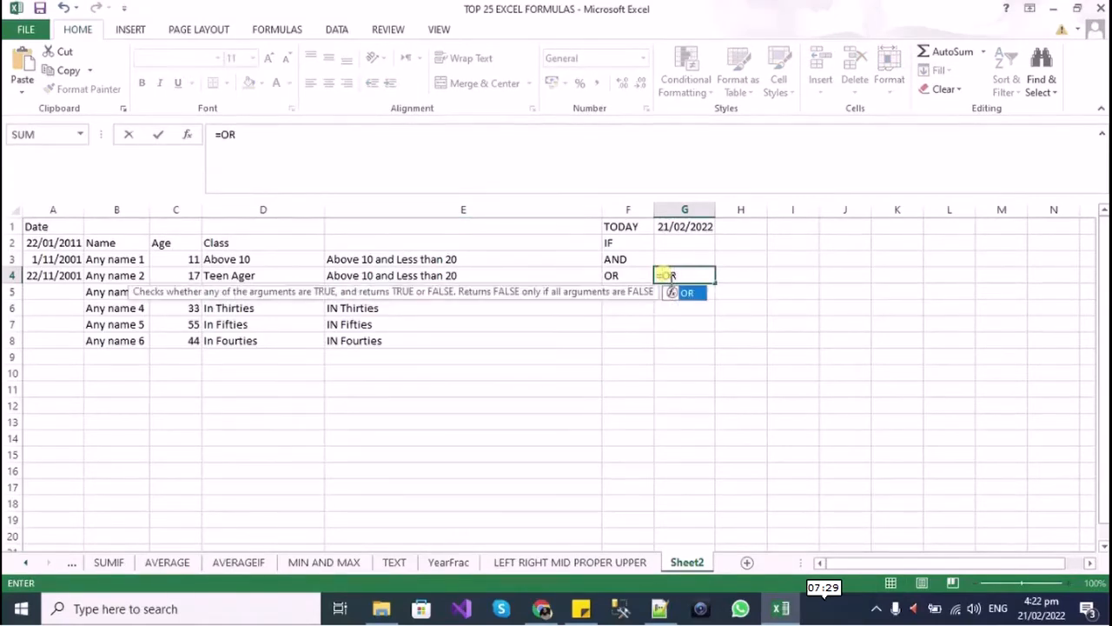
Enter C3>11 and C4>20 as the OR conditions in G4, followed by the text "In Twentes"
text((c3)
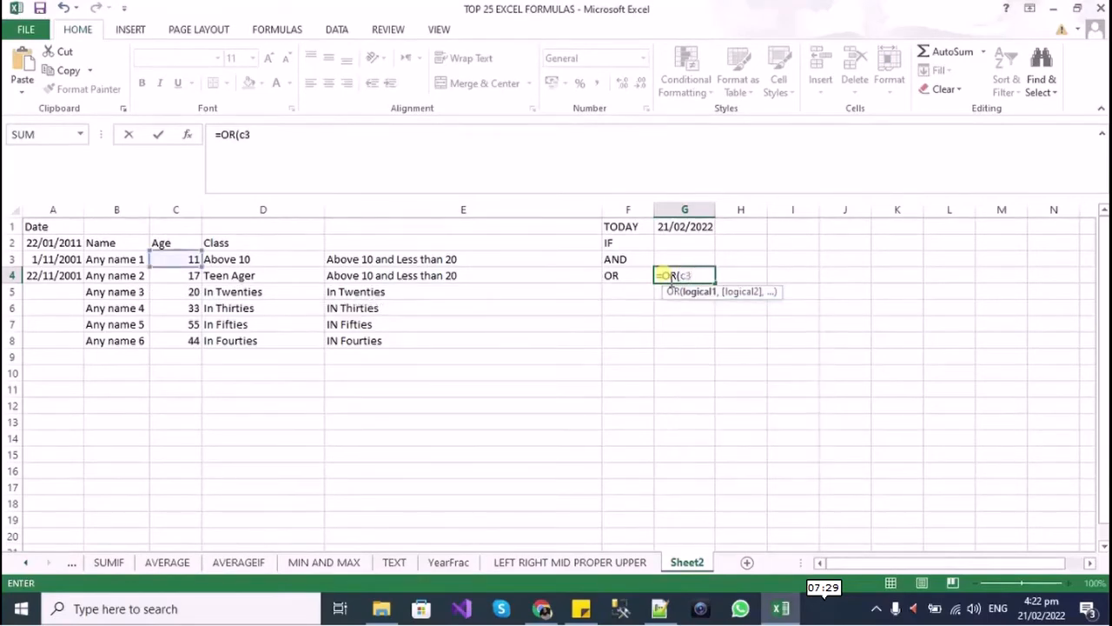
text(<)
key(BackSpace)
text(>11,C4>20,""))
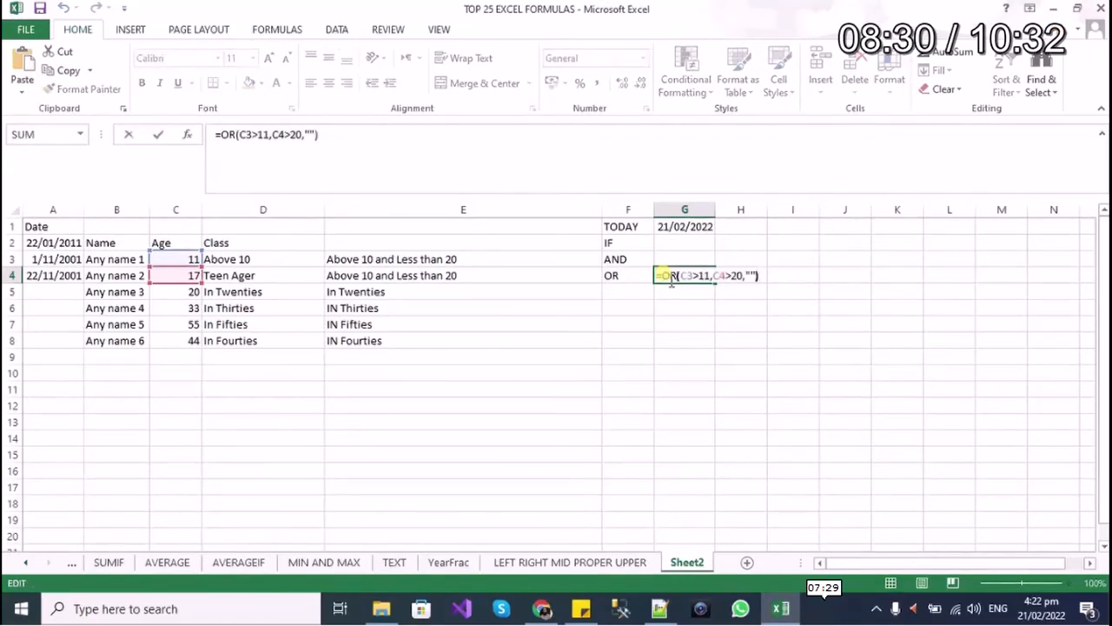
text(In Do)
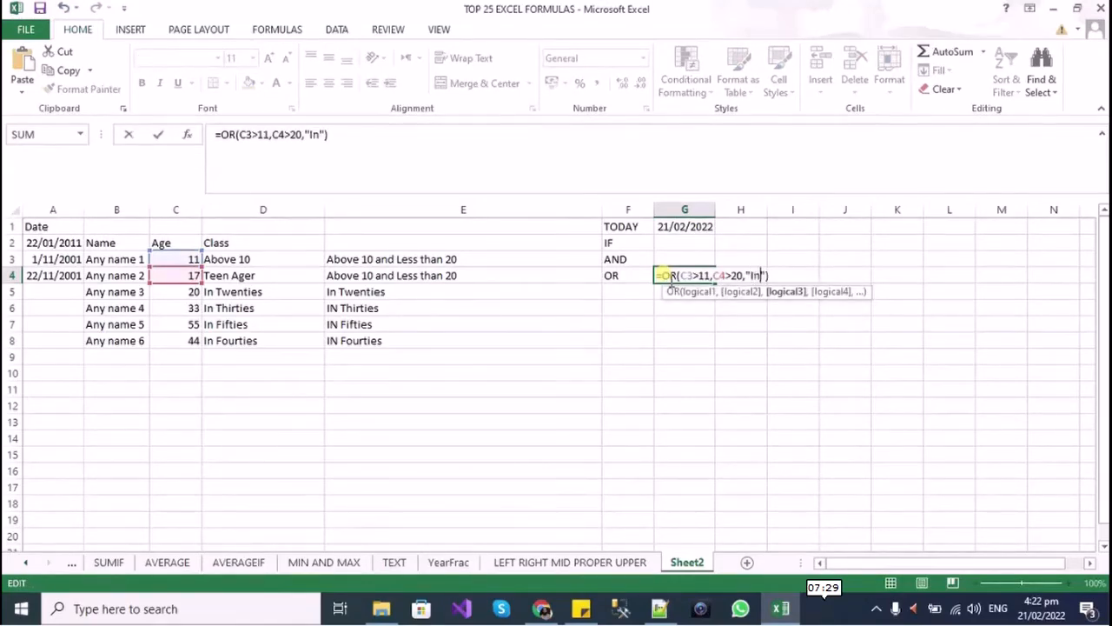
key(BackSpace)
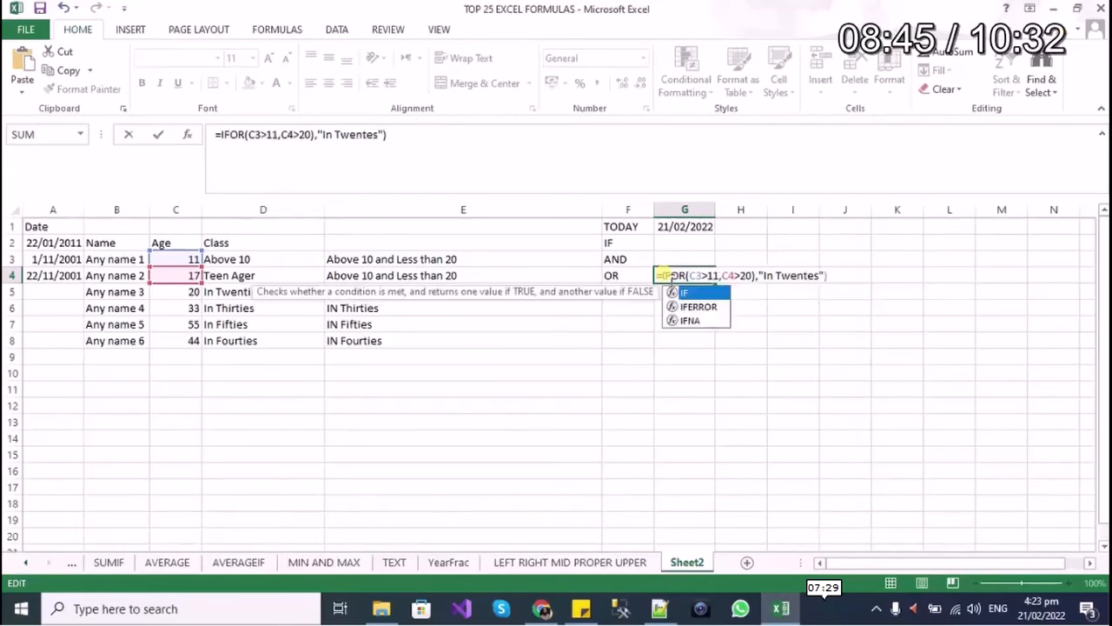
Nest G4's OR test inside an IF function, keeping "In Twentes" as the value if true
text(()
key(Right)
key(Right)
key(Right)
key(Right)
key(Right)
key(Right)
key(Right)
key(Right)
key(Right)
key(Right)
key(Right)
key(Right)
key(Right)
key(Right)
key(Right)
key(Right)
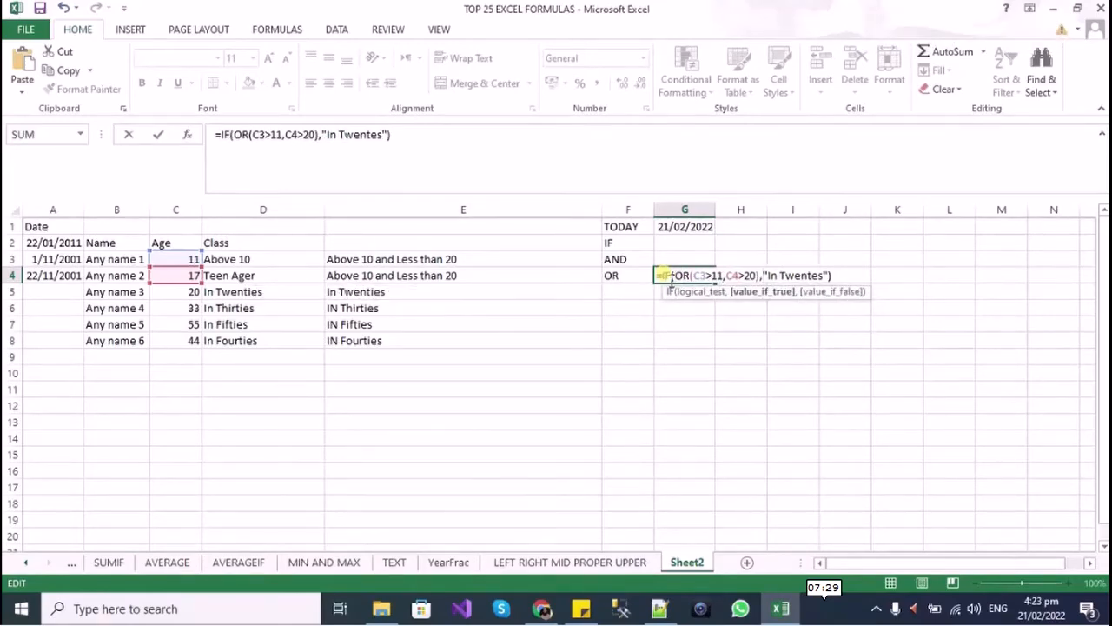
Change G4's second OR condition to C4>17 and set the value if false to "In Twenties Or Above"
key(Right)
key(Right)
key(Right)
key(Right)
key(Right)
key(Right)
key(Right)
key(Right)
Set G4's value if true to "In Teens Age Or Less than 20" and commit the formula
key(Left)
text(i)
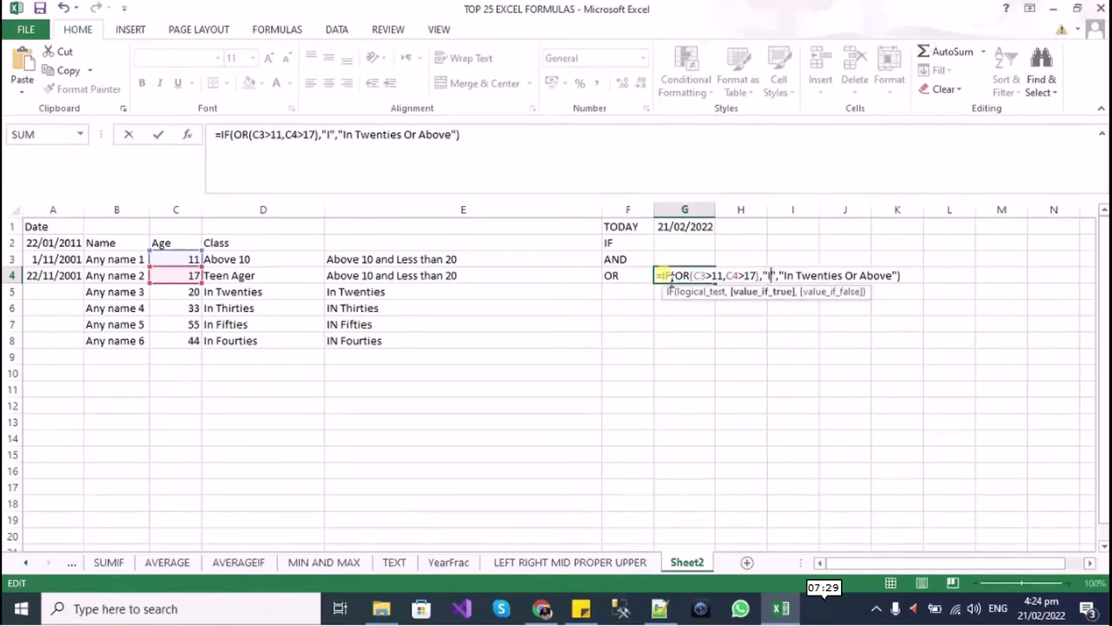
text(In Teens)
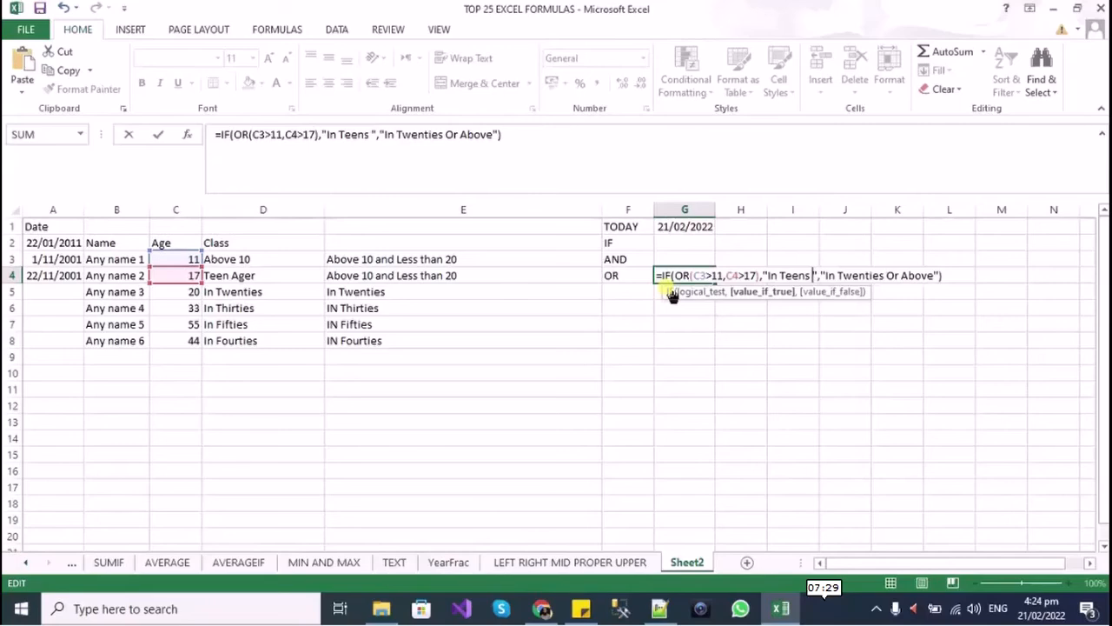
text(Age O)
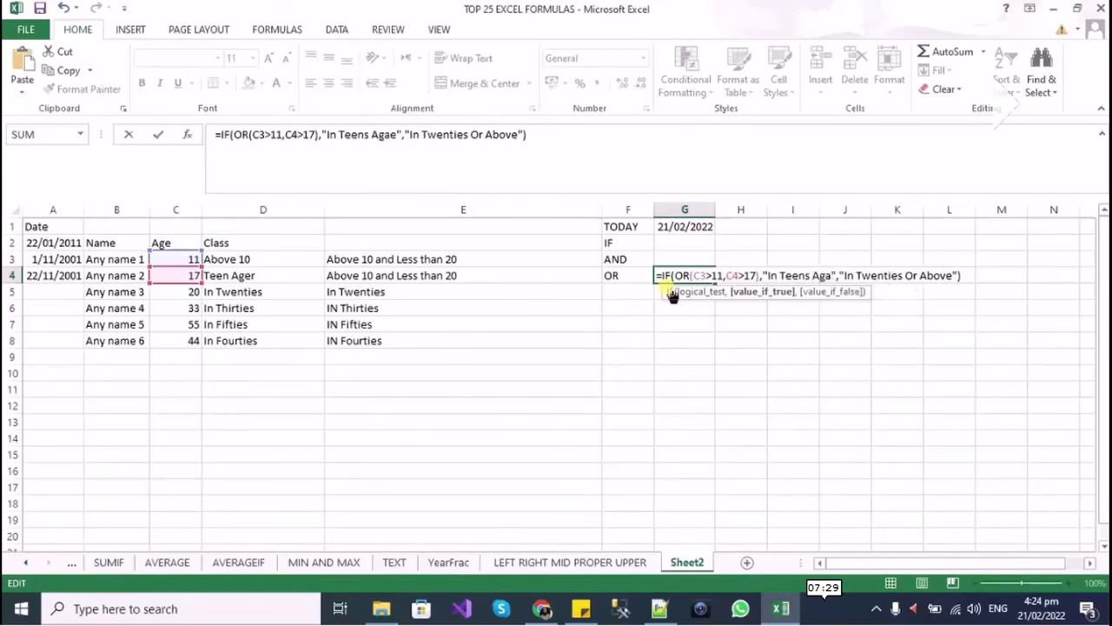
text(r Less than )
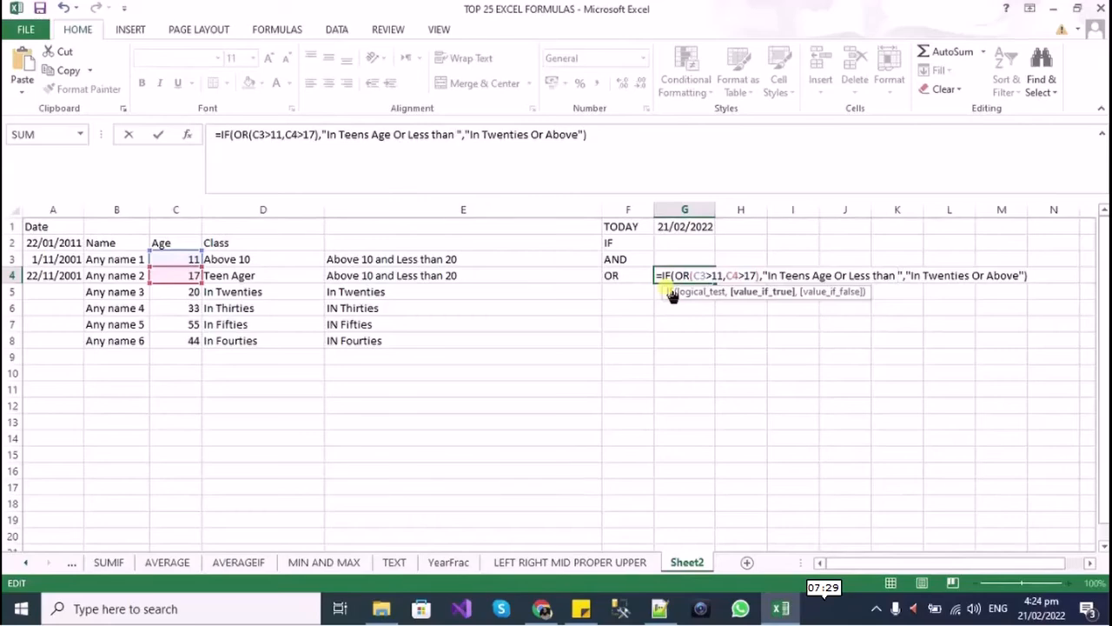
text(20)
key(Return)
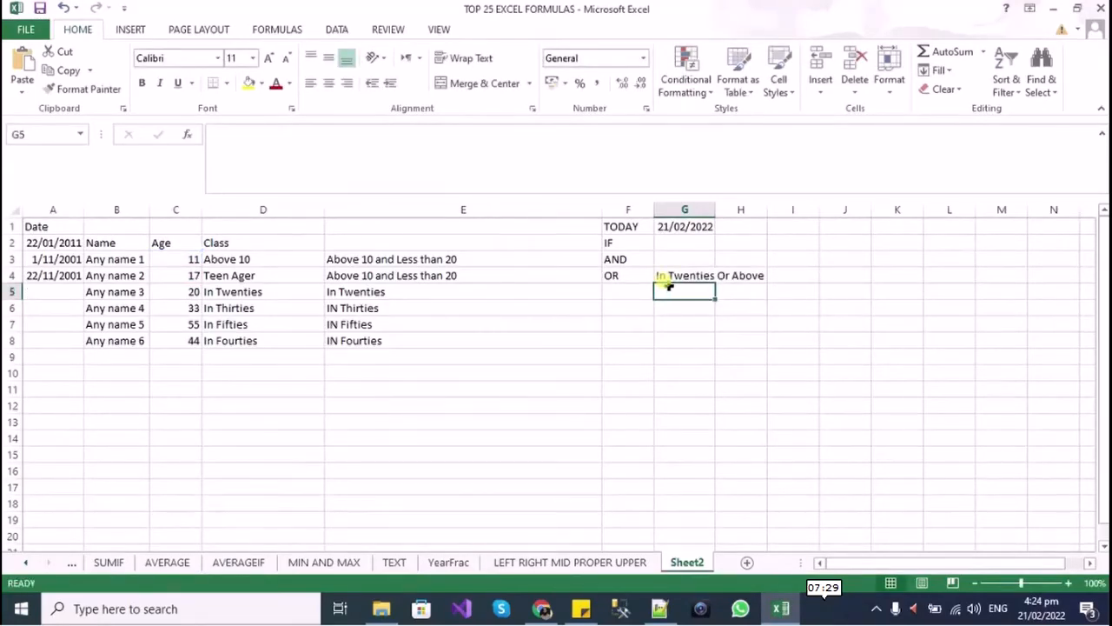
Copy the IF and OR formula from G4 to G5 and autofit the width of column G
click(678, 274)
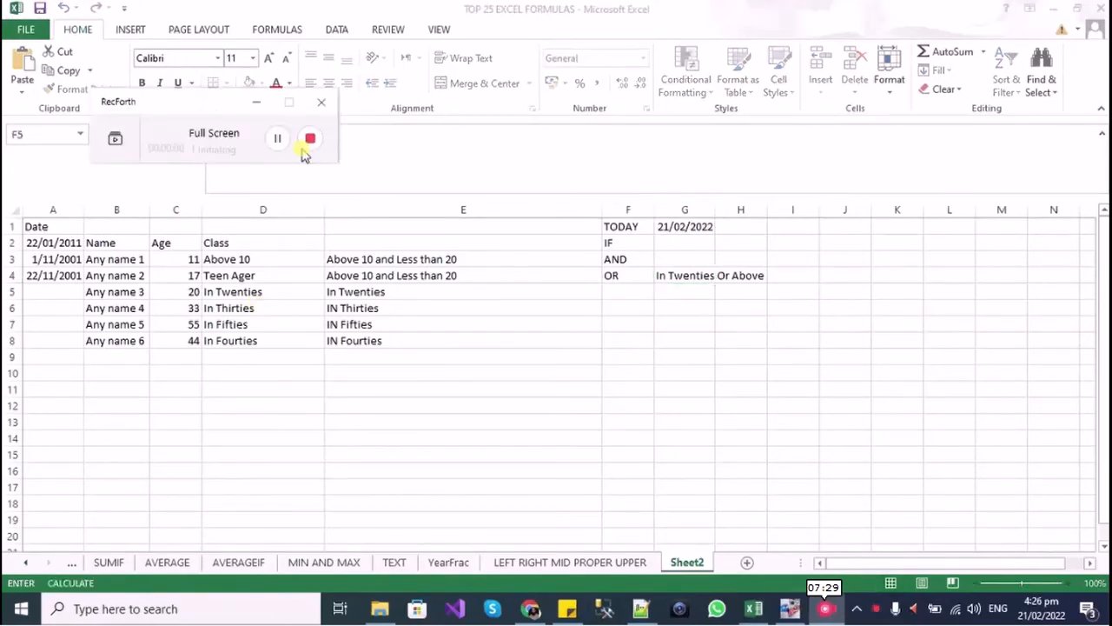
click(676, 272)
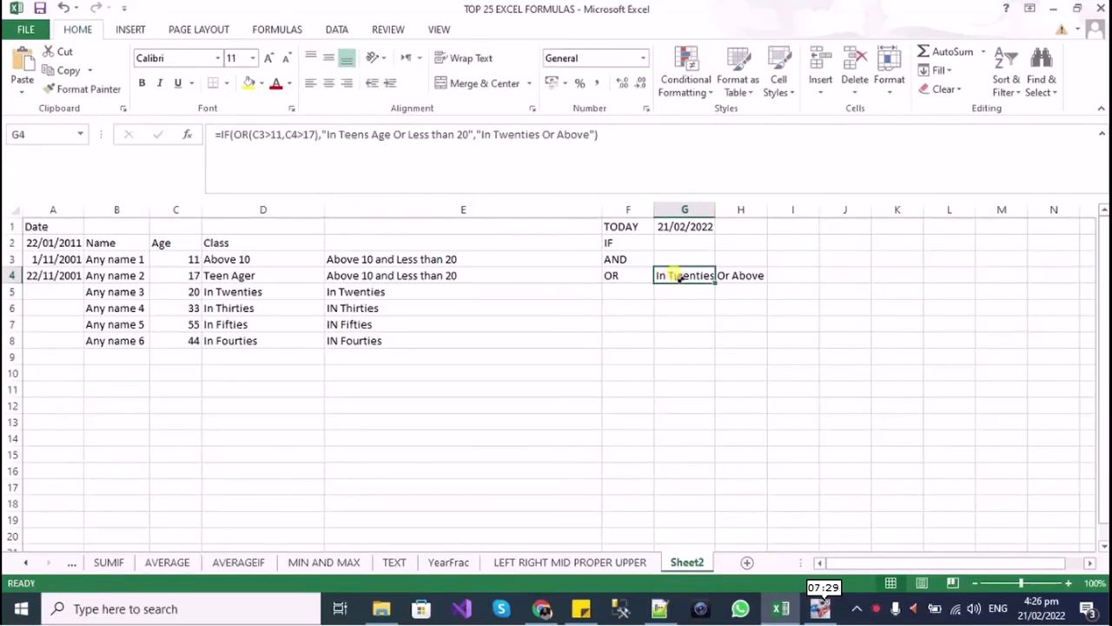
key(ctrl+c)
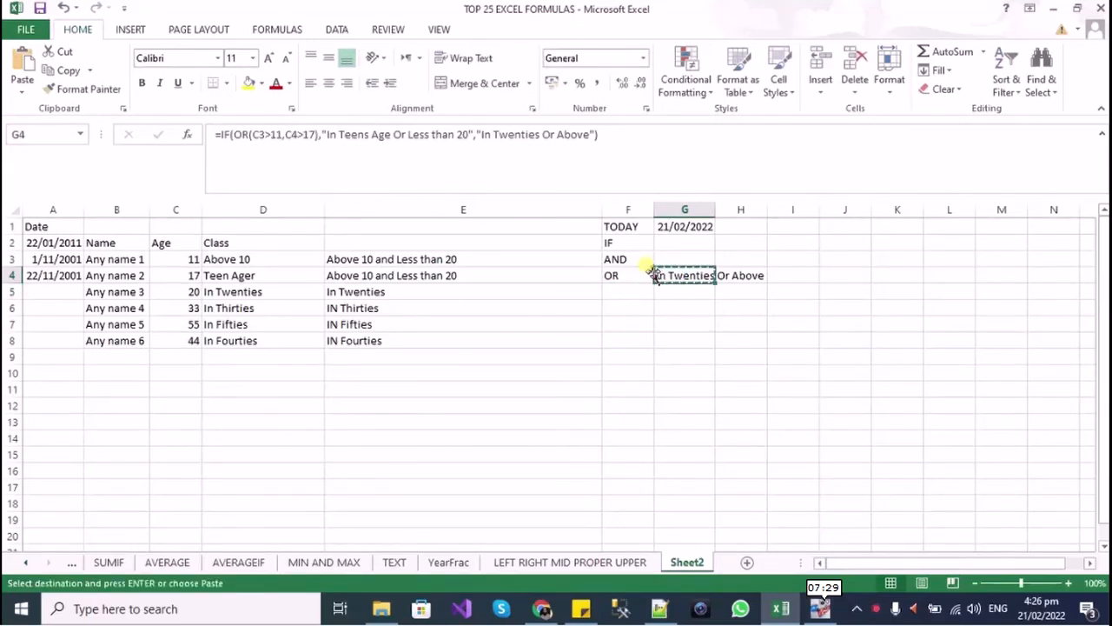
click(695, 293)
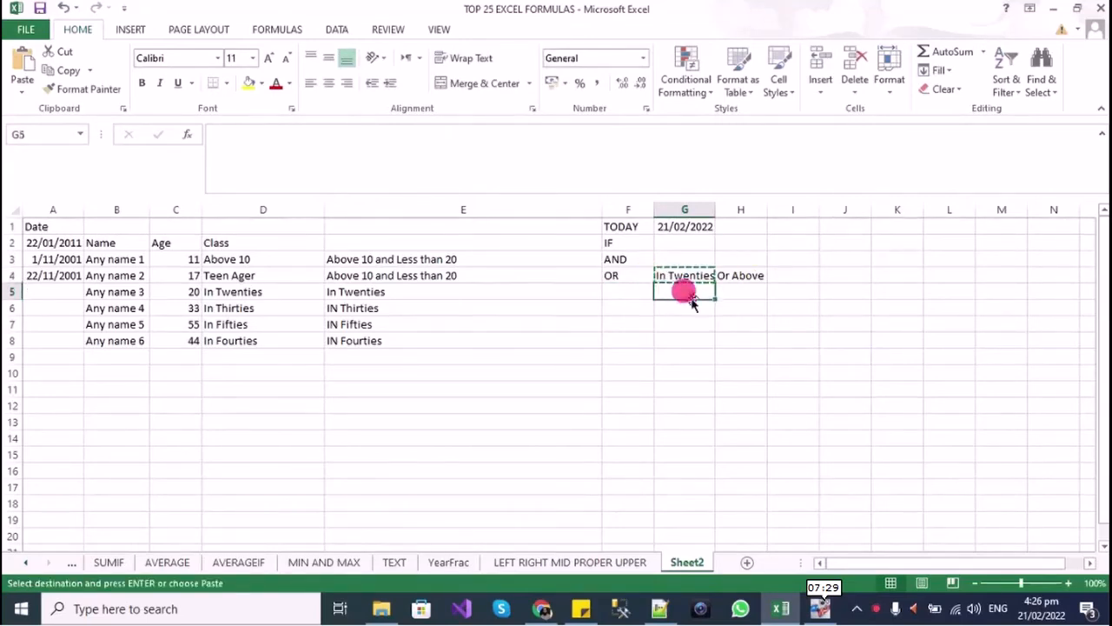
key(ctrl+v)
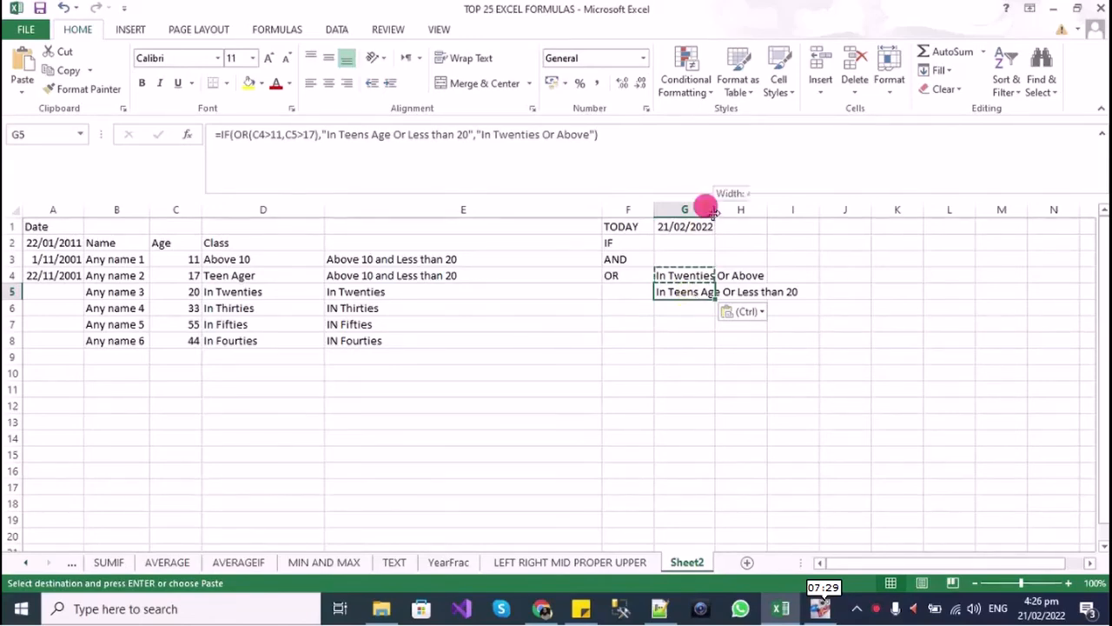
double_click(714, 210)
click(721, 320)
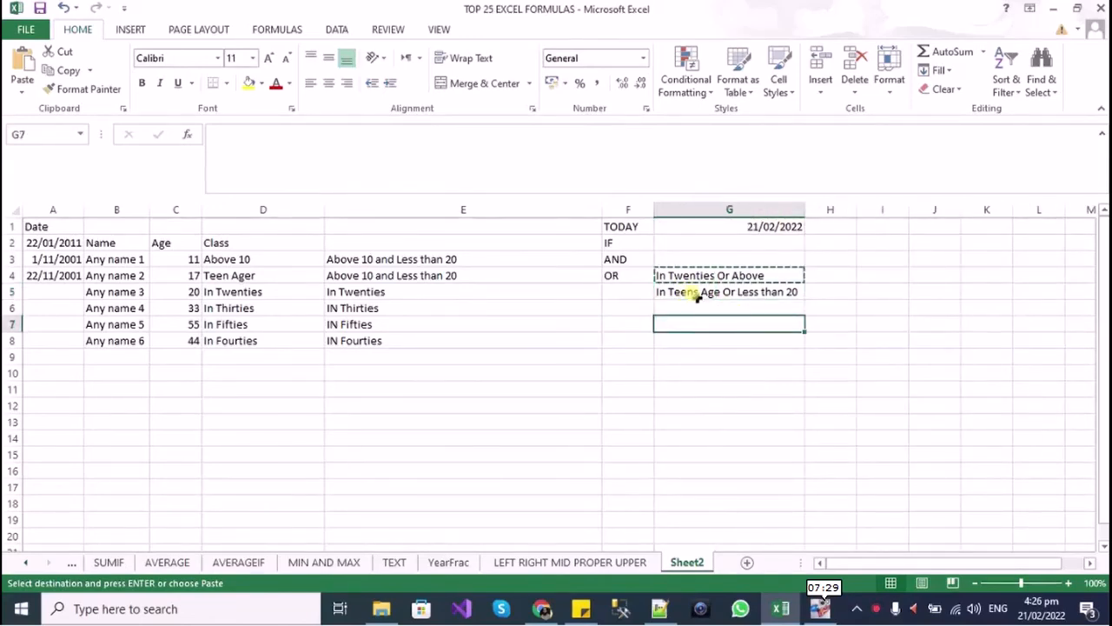
Examine the copied IF and OR formula in G5 and the age cells it refers to
click(699, 293)
key(Escape)
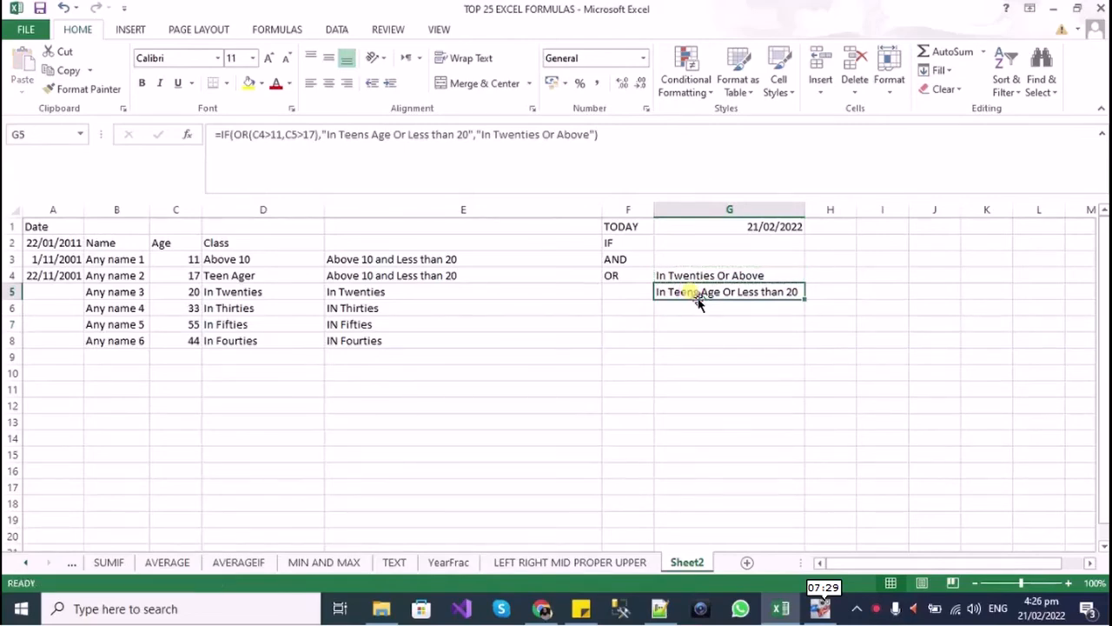
drag(608, 136, 202, 144)
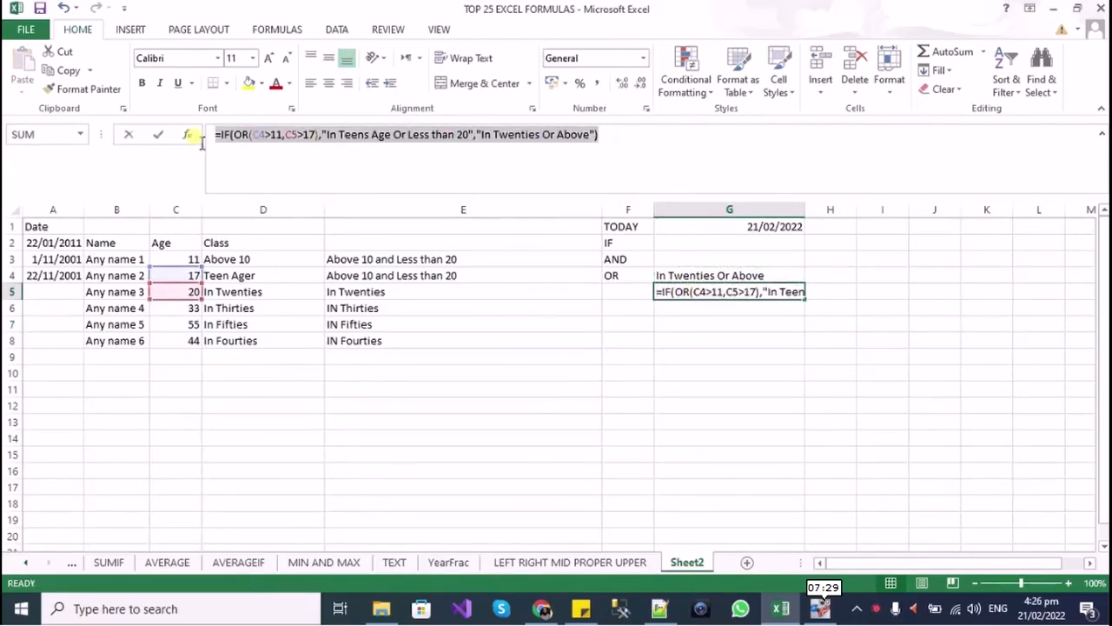
click(200, 142)
key(Escape)
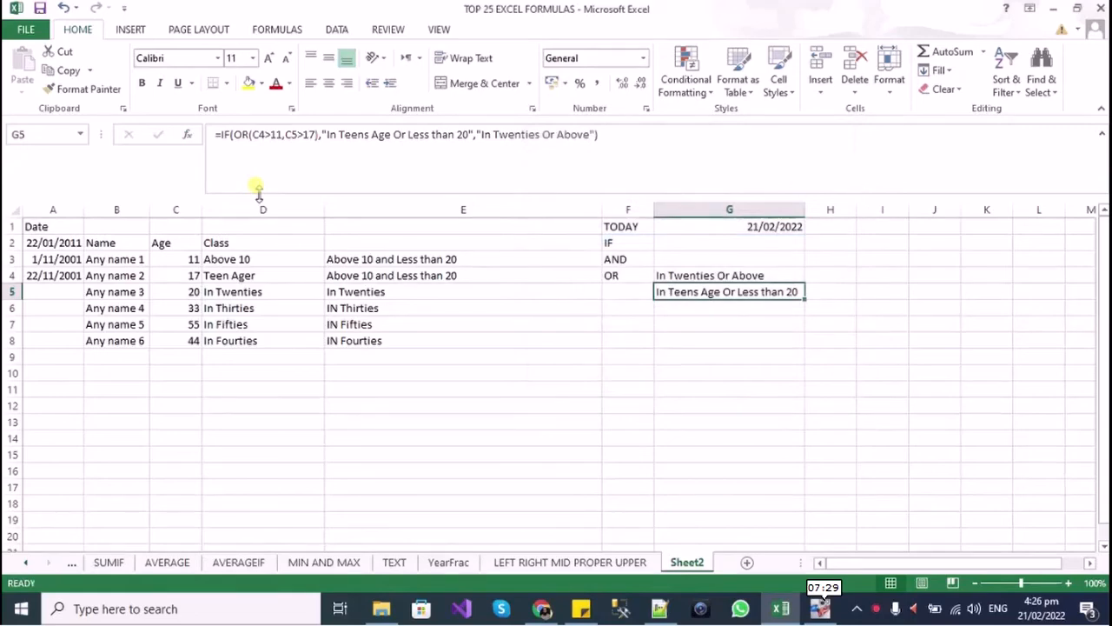
click(333, 136)
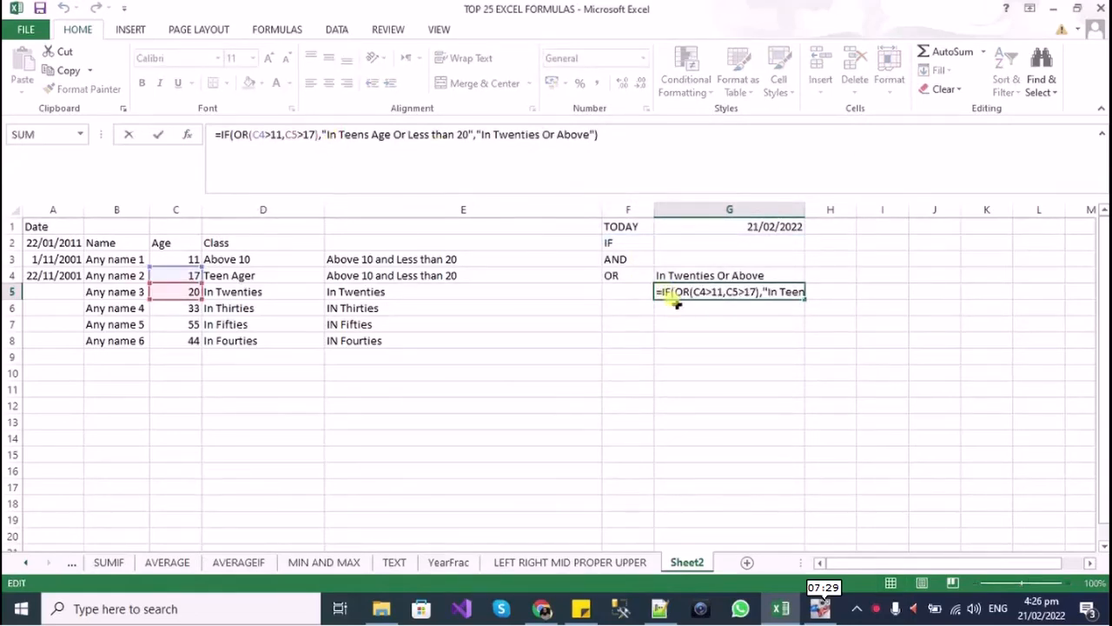
click(696, 271)
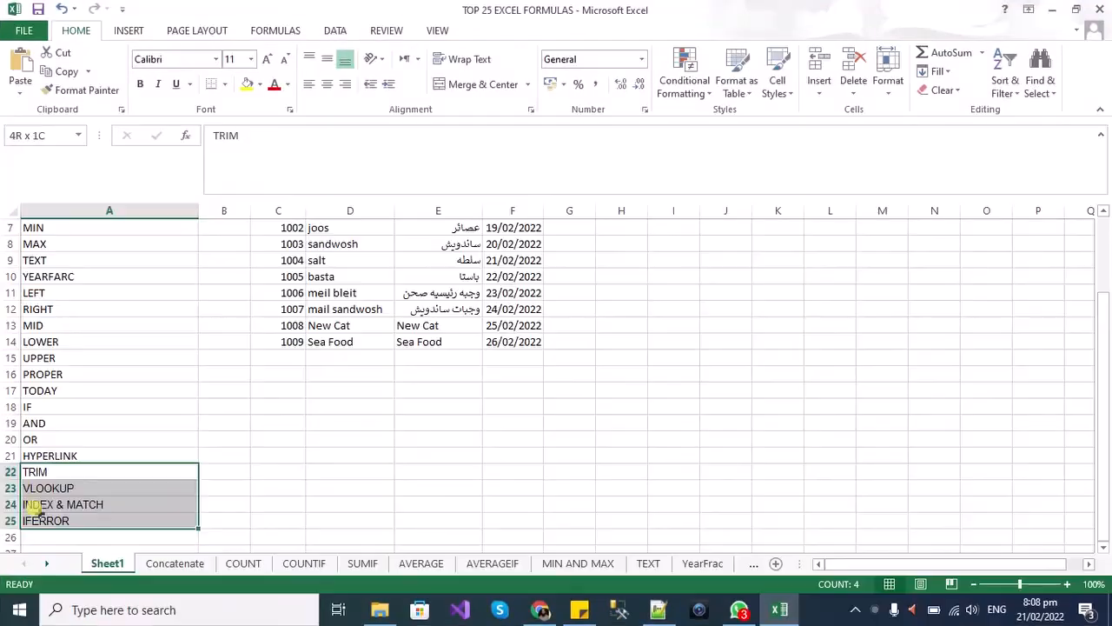
Highlight the formula names TRIM to IFERROR in A22:A25 of the list on Sheet1
drag(34, 517, 35, 513)
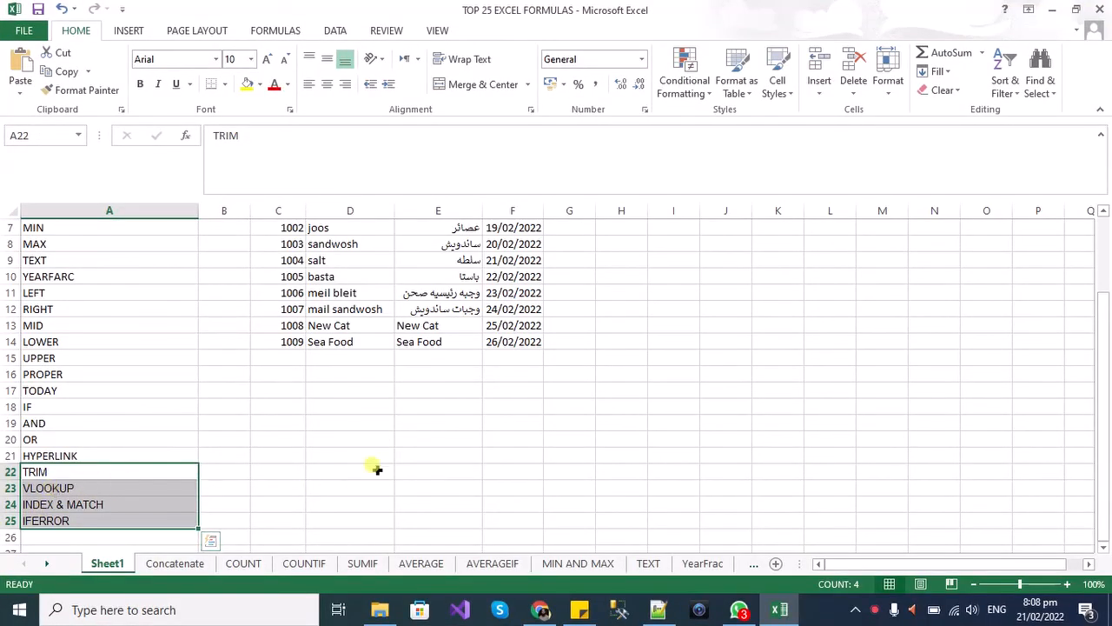
Enter "Sea Food" with extra leading and trailing spaces in E15 and check the spaces around the text
click(439, 370)
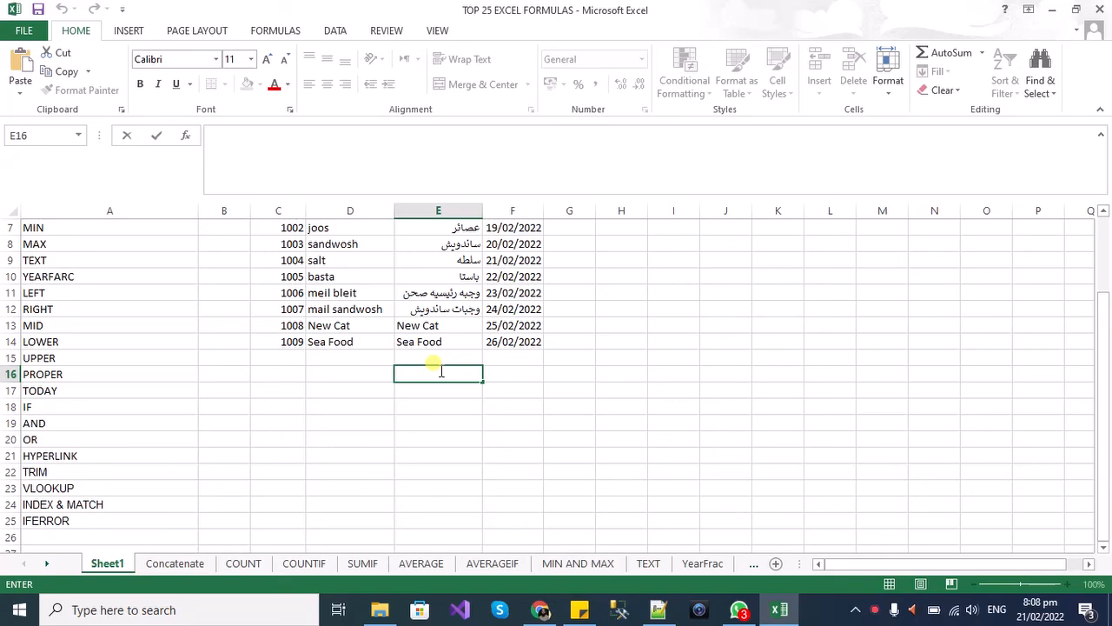
key(Up)
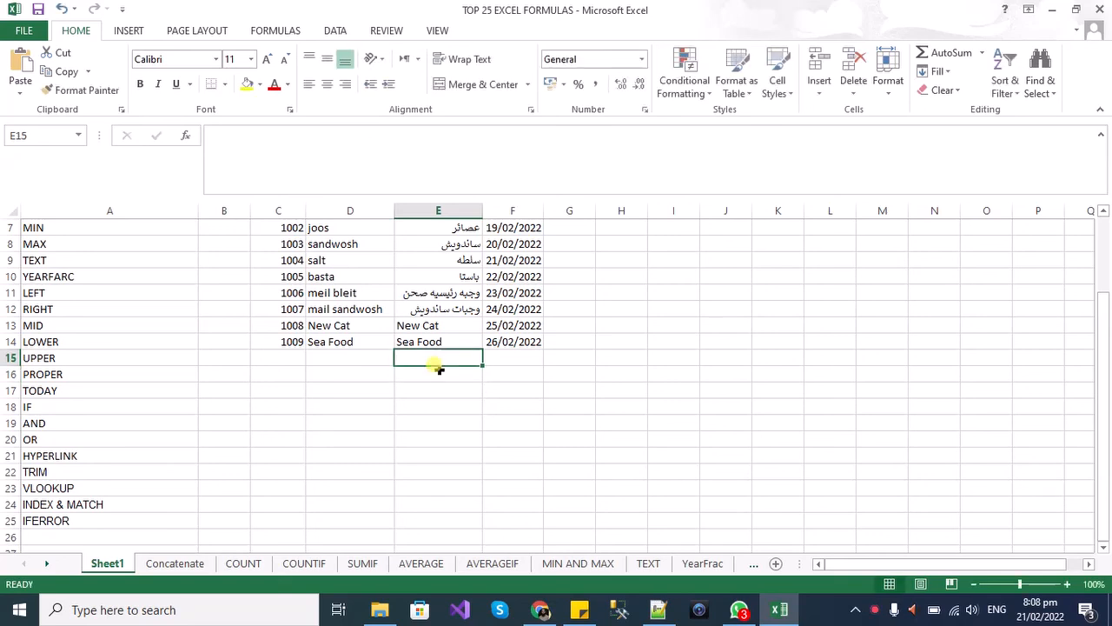
text(S)
key(BackSpace)
key(BackSpace)
text(Sea Food)
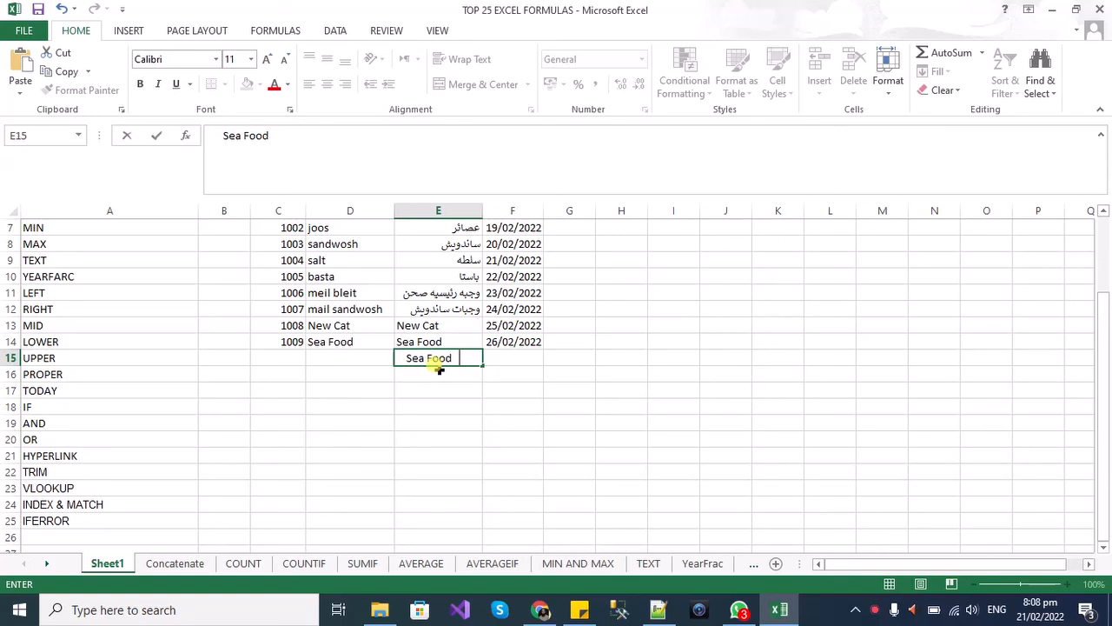
click(282, 136)
click(282, 136)
click(269, 139)
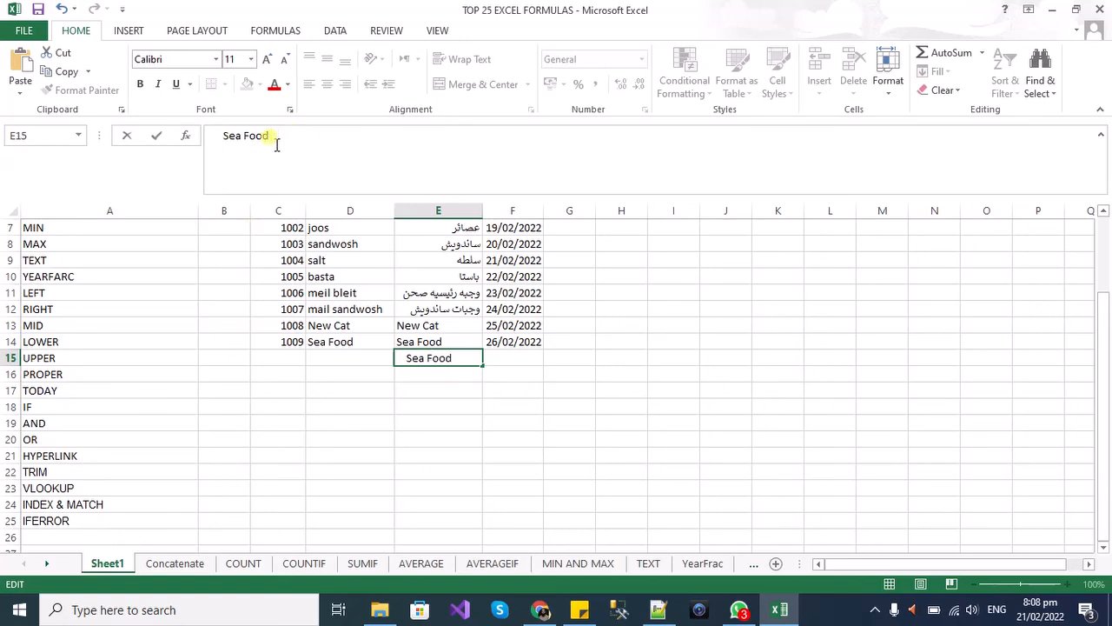
Enter =TRIM(E15) in E16 to strip the extra spaces from the text above, and select the result
click(425, 374)
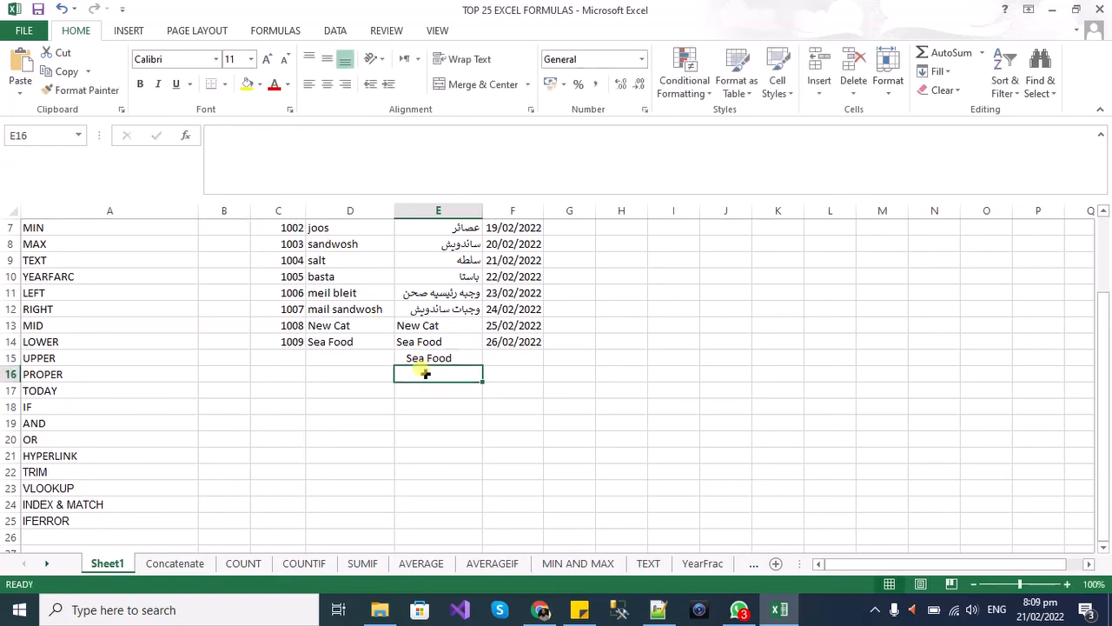
text(=tr)
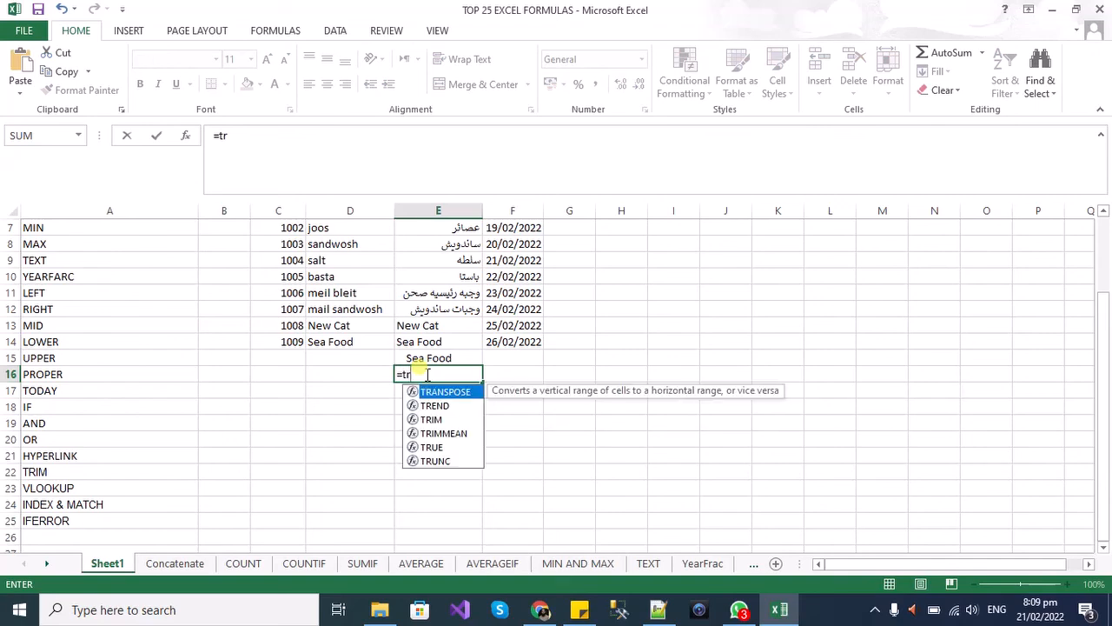
key(Down)
key(Down)
key(Tab)
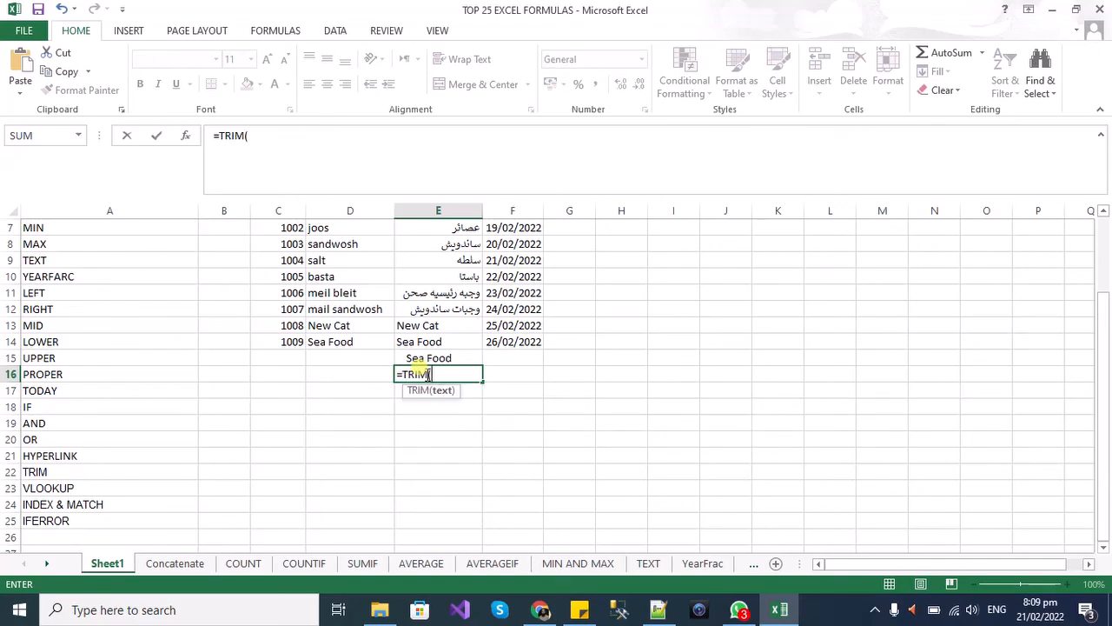
text(e)
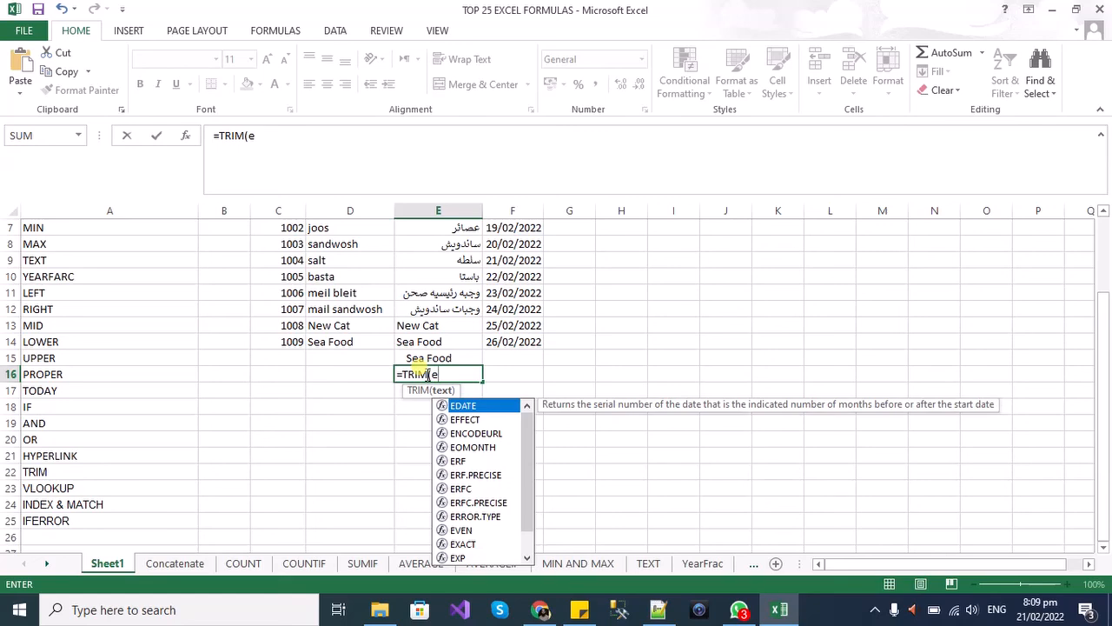
text(15))
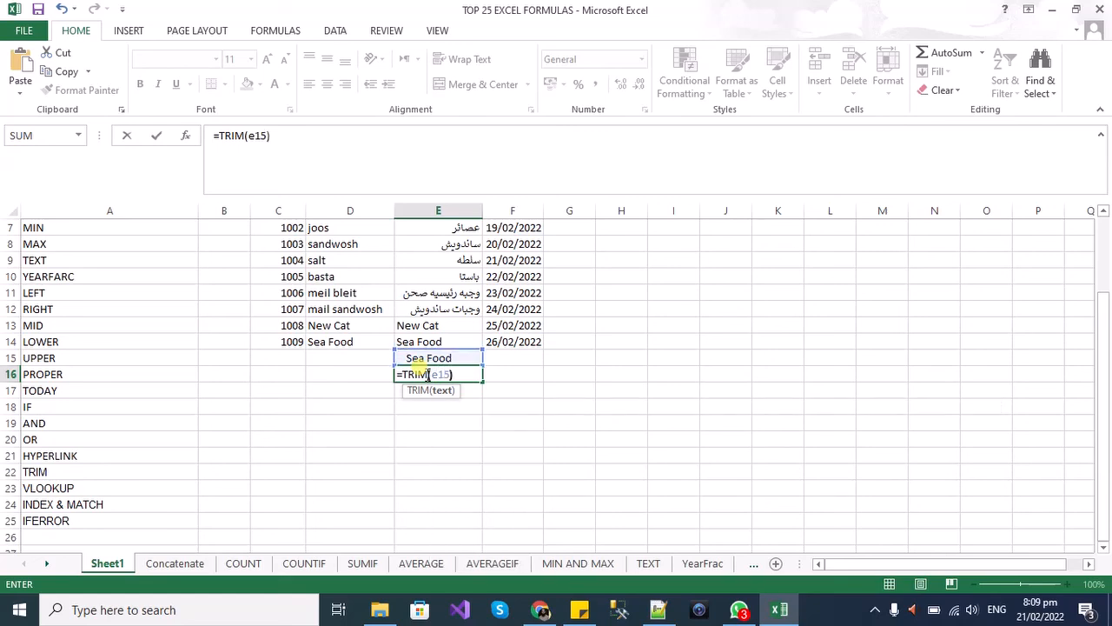
key(Return)
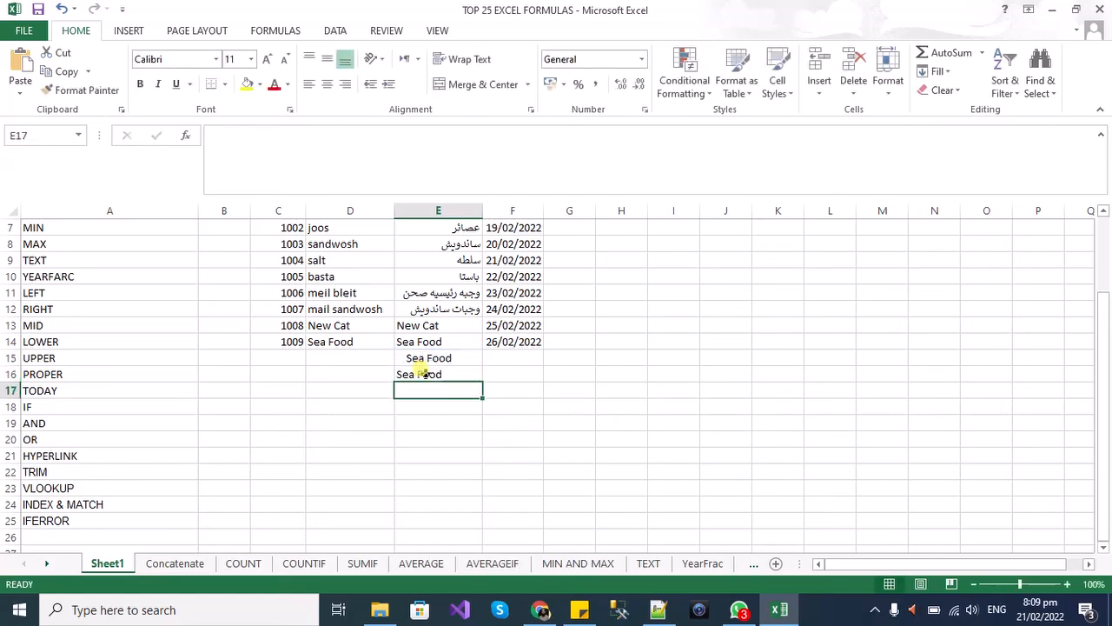
click(426, 370)
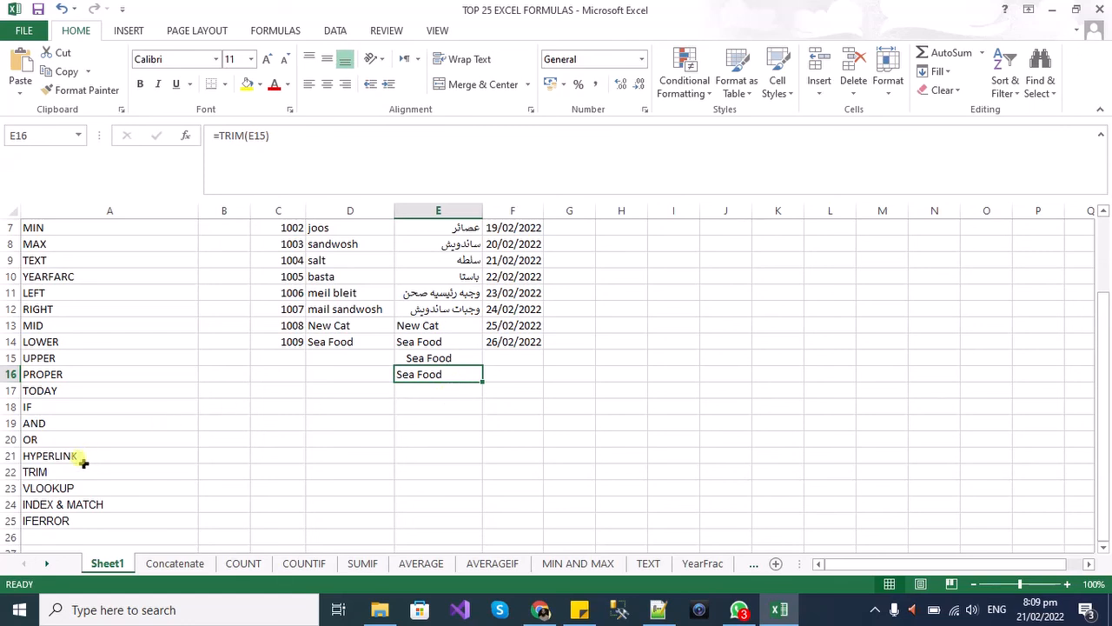
Point out INDEX & MATCH and IFERROR in A24:A25 of the formula list
click(94, 502)
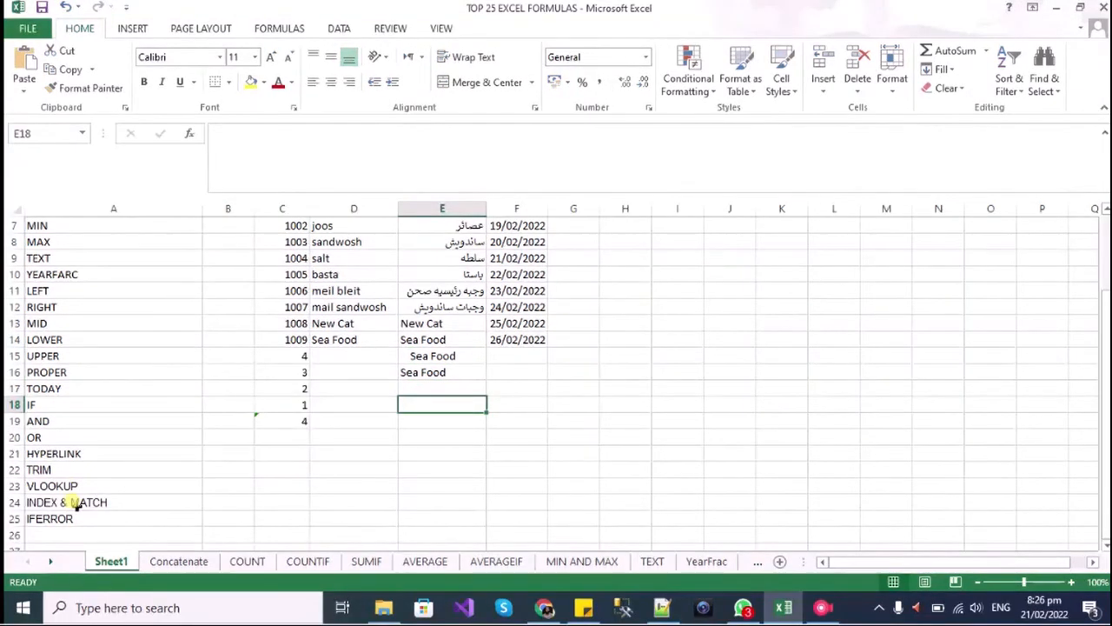
double_click(76, 504)
double_click(77, 504)
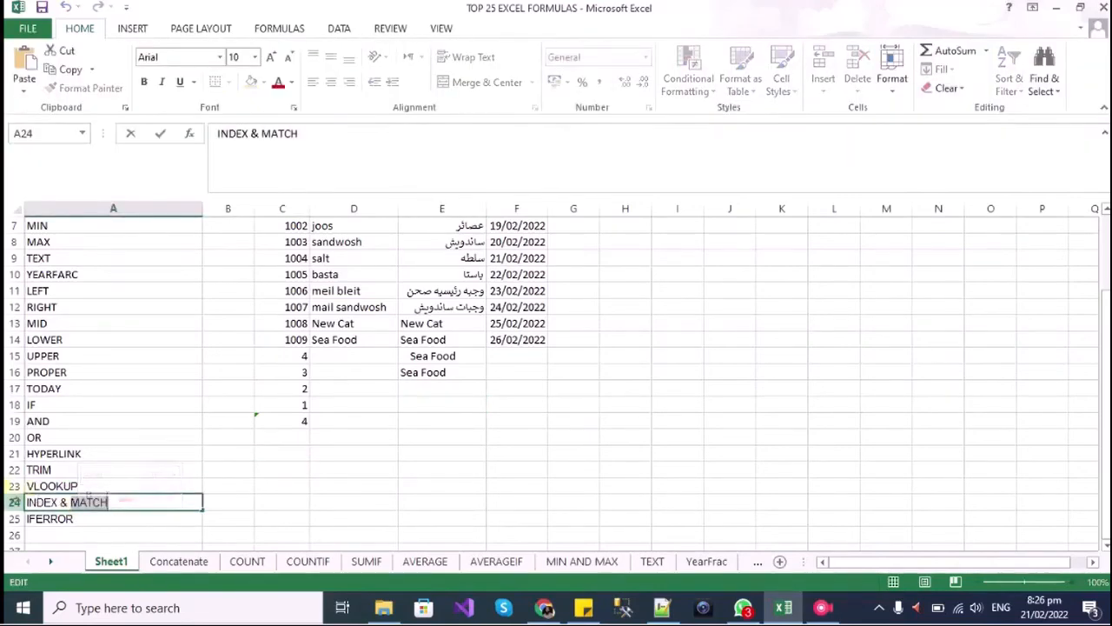
click(50, 482)
drag(50, 500, 60, 512)
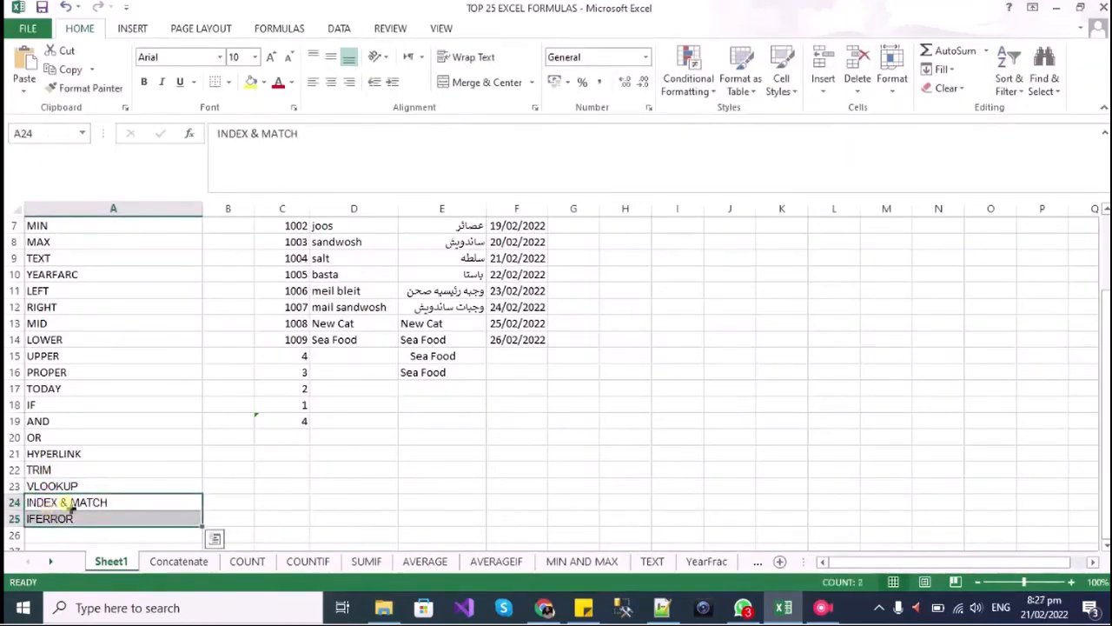
Enter an INDEX formula in E18 for row 1, column 1 of C7:F14 and compare it with C7
click(447, 408)
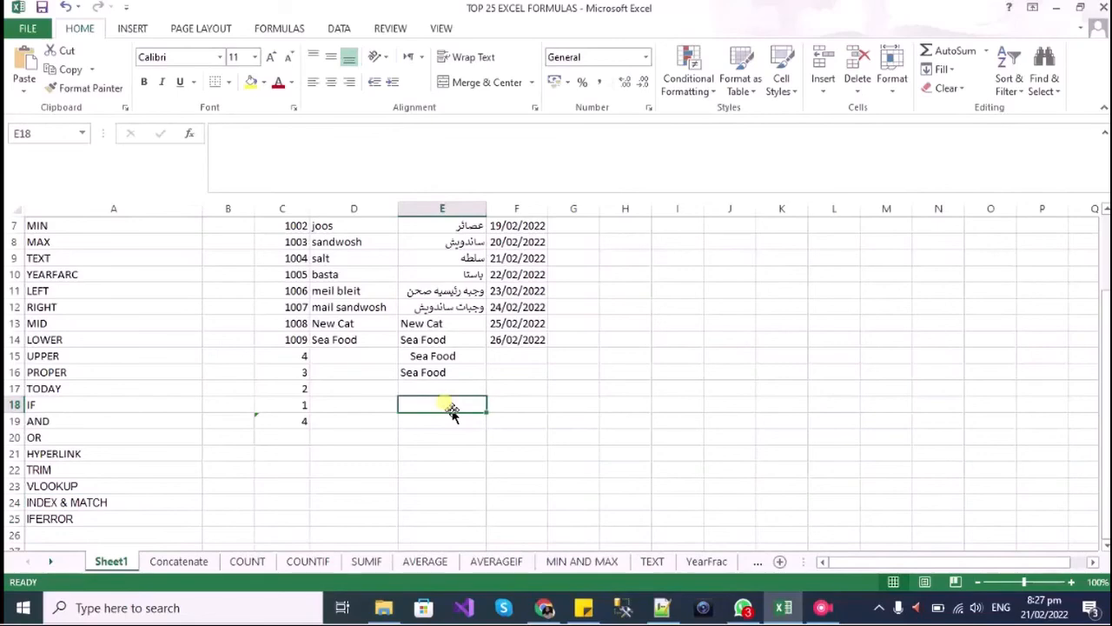
text(=ind)
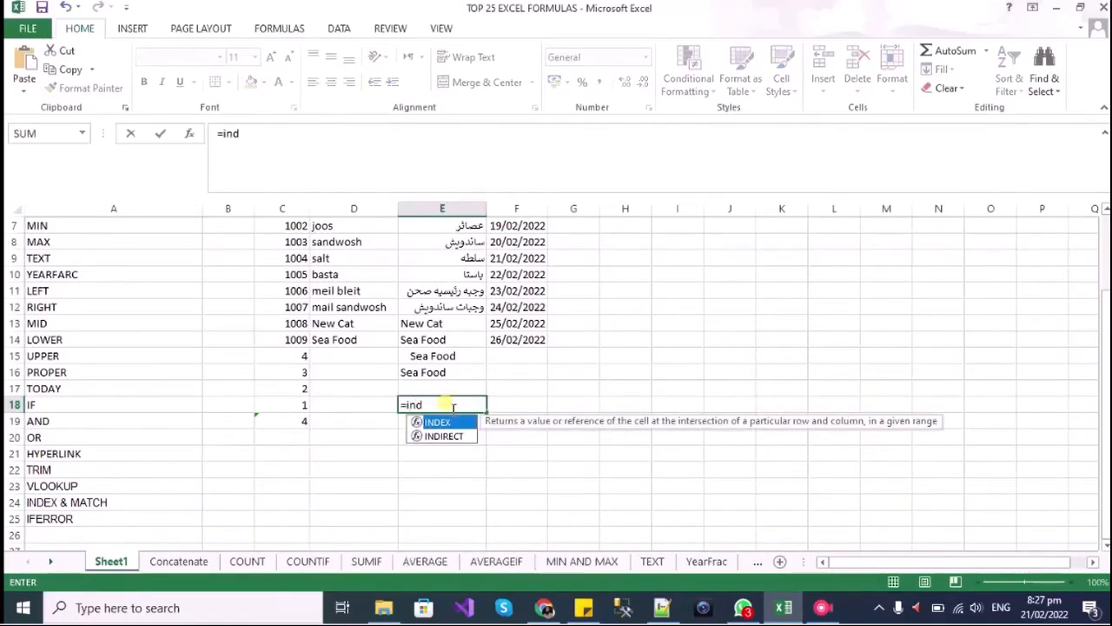
key(Tab)
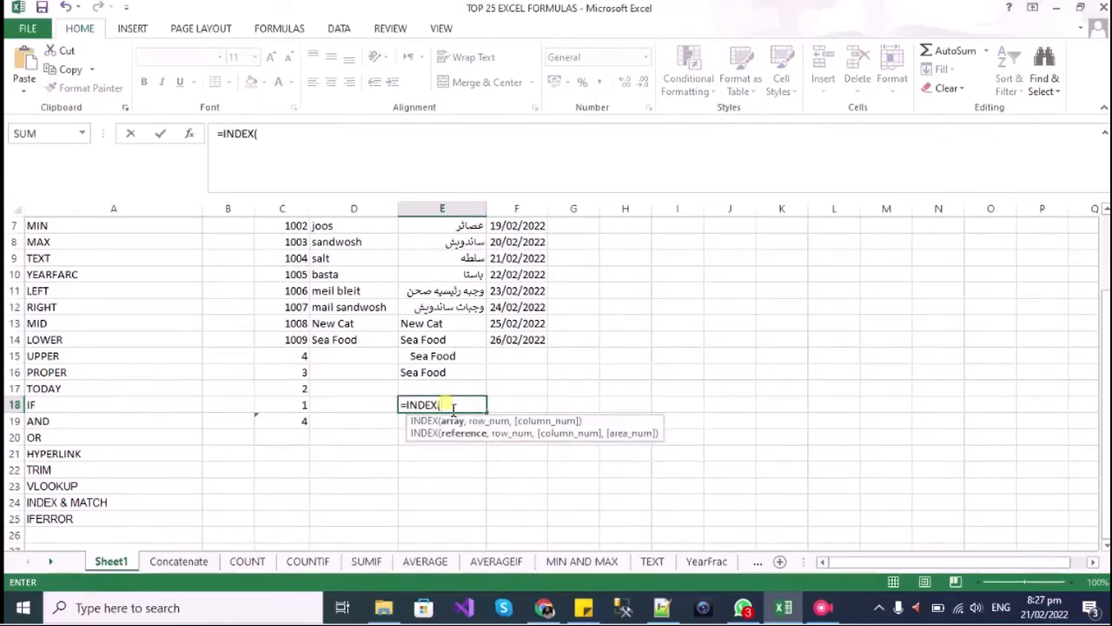
drag(293, 225, 517, 340)
text(,1,1)
key(Return)
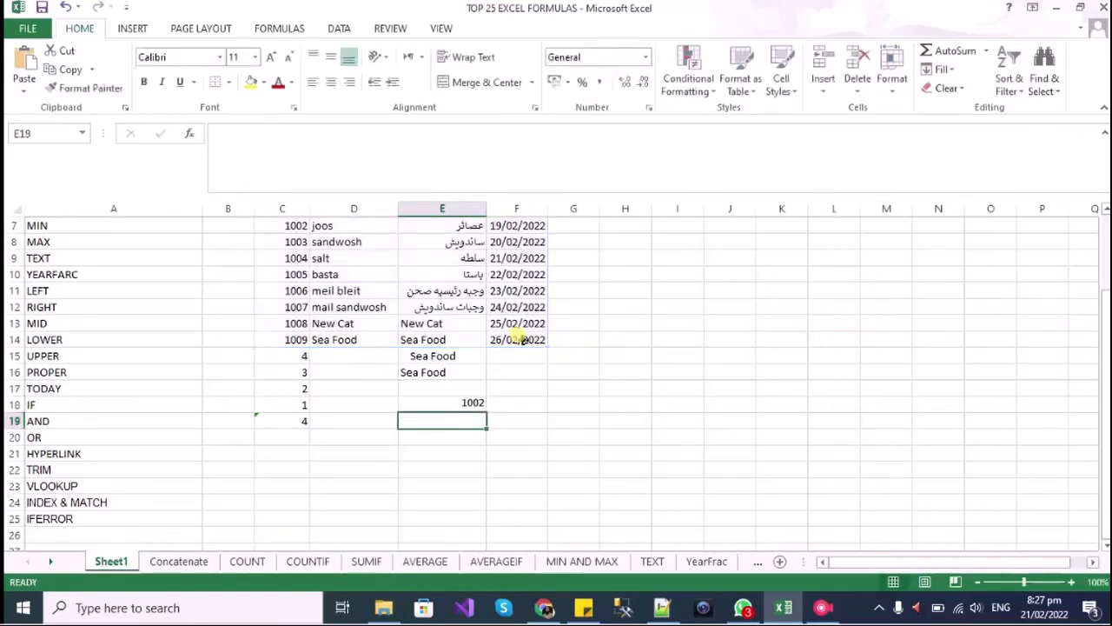
click(282, 228)
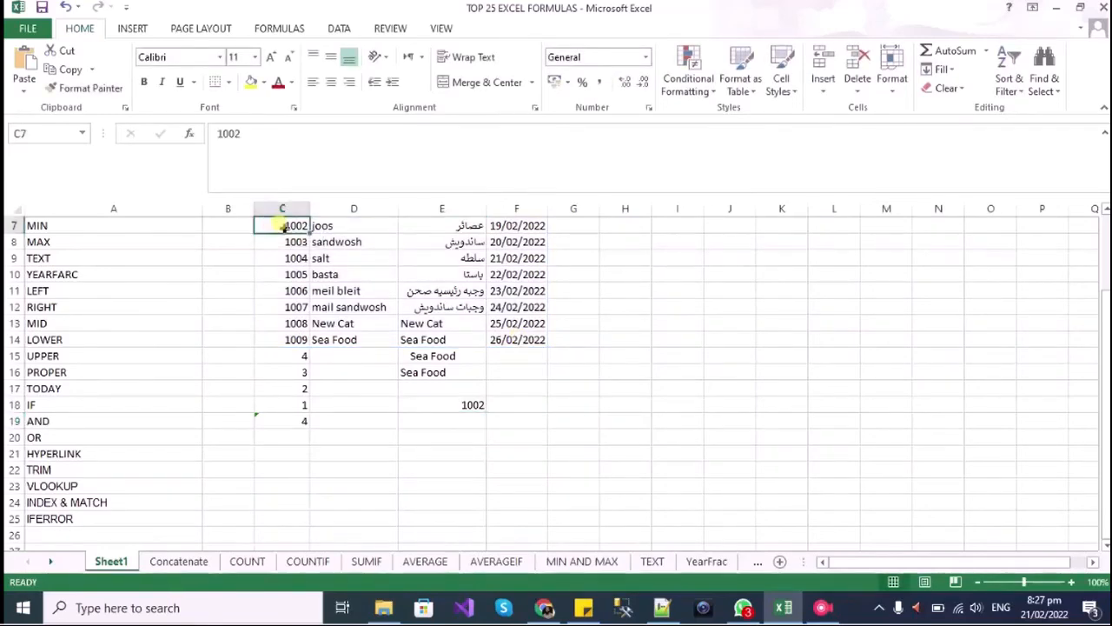
Enter =INDEX(C7:F14,2,2) in F18 and compare the result with the source cell D8
click(500, 406)
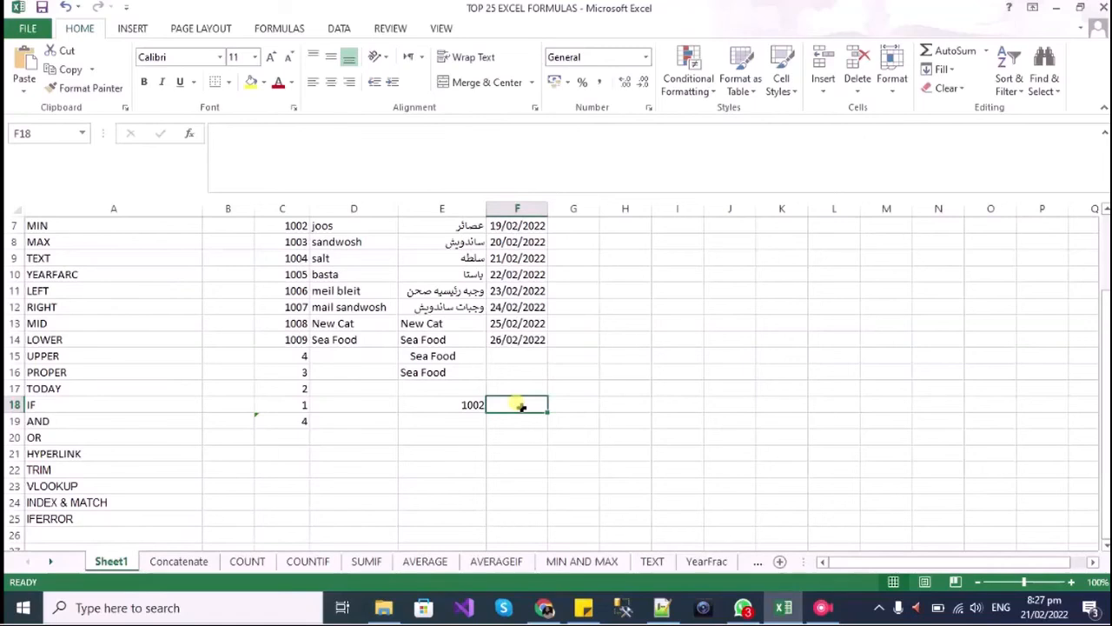
text(=ind)
key(Tab)
text(()
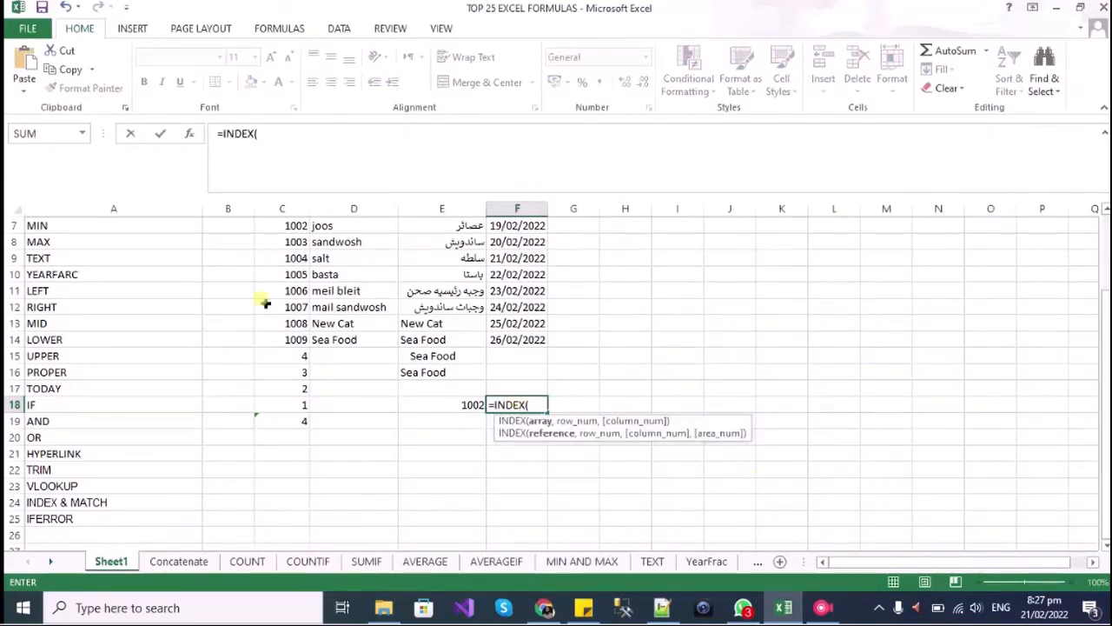
drag(292, 225, 509, 338)
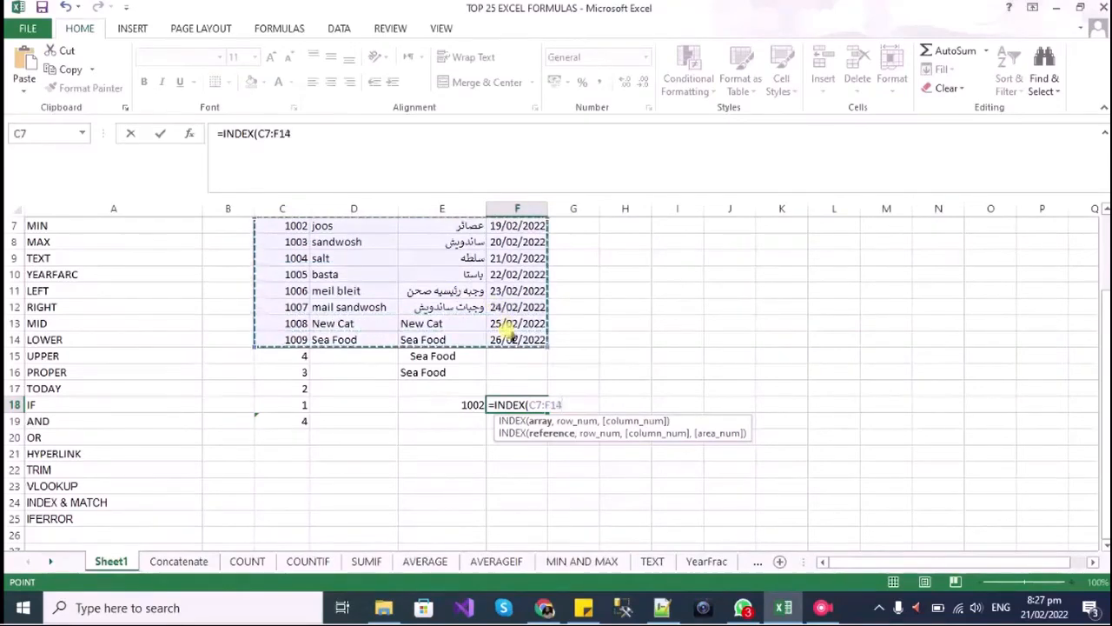
text(,2,2))
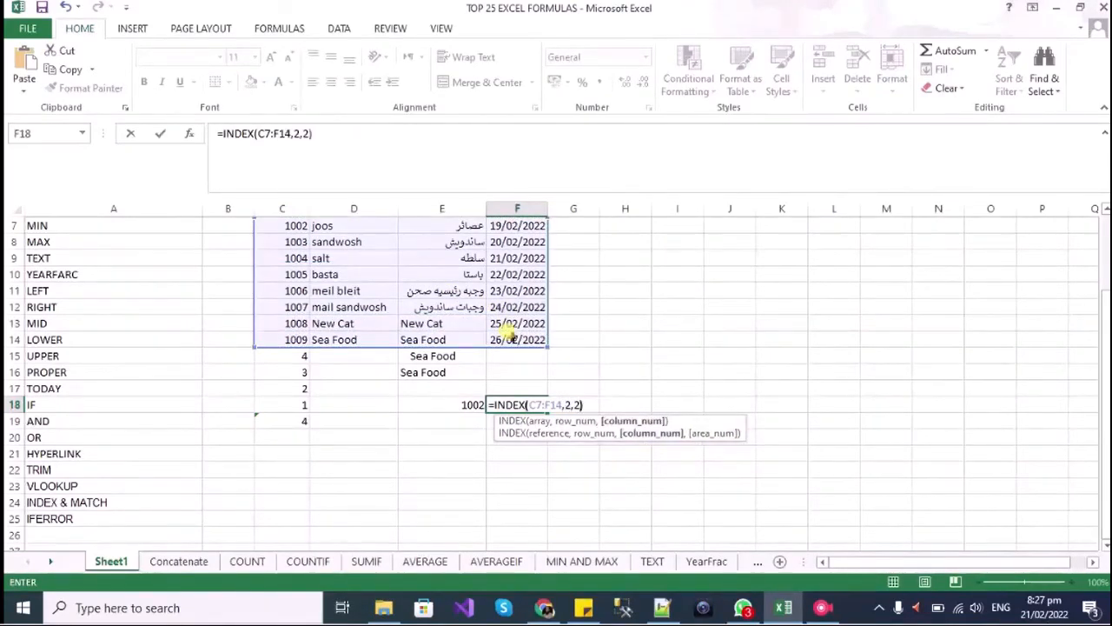
key(Return)
click(511, 404)
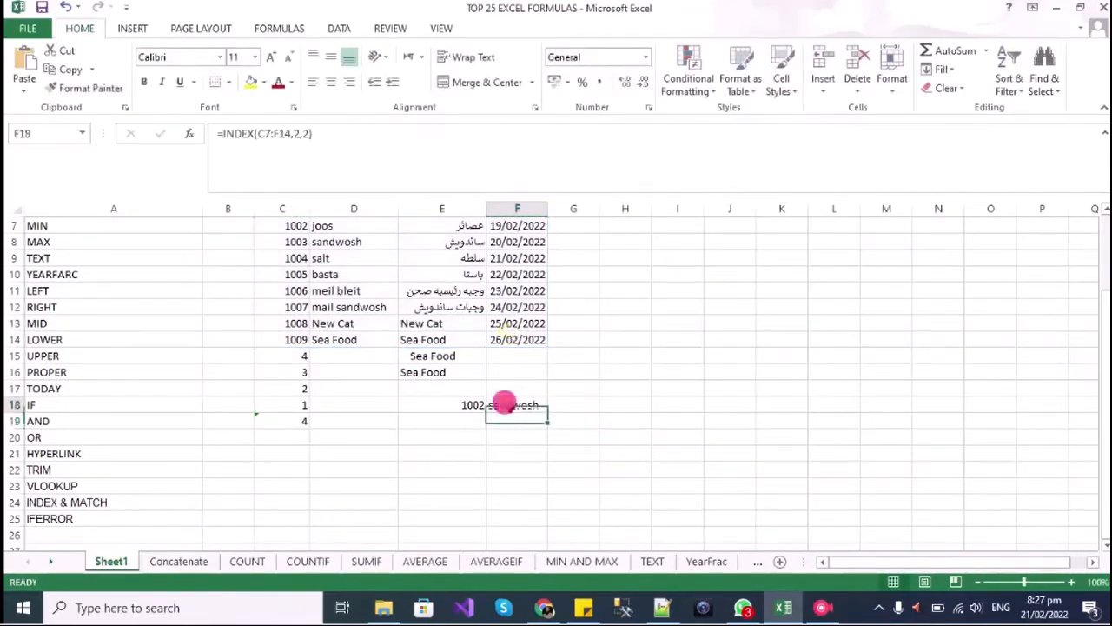
click(337, 241)
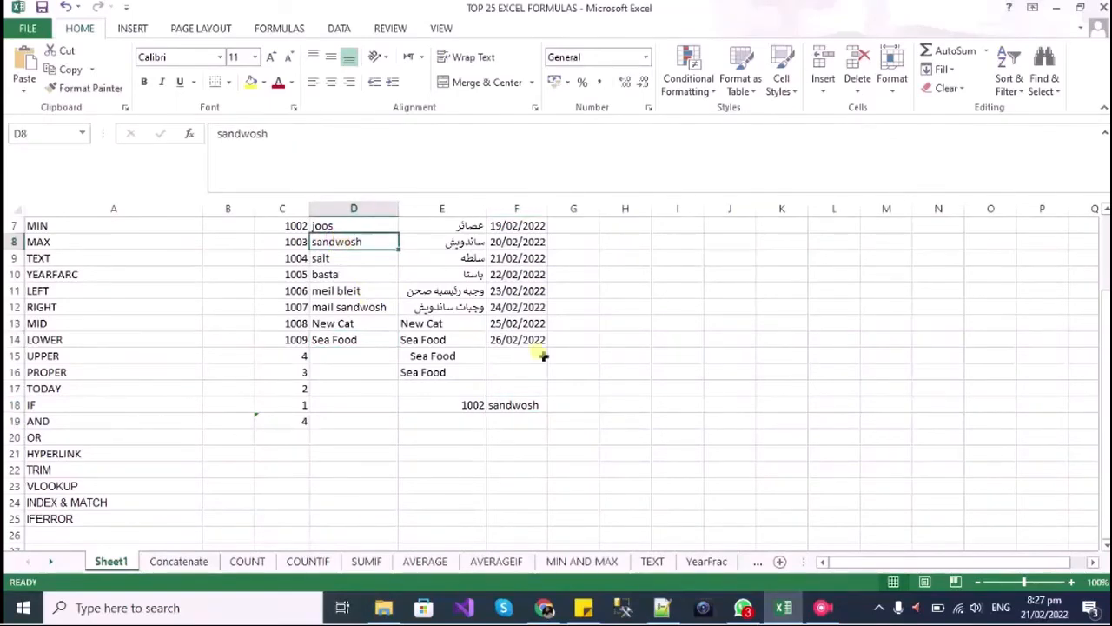
Enter =INDEX(C7:F14,3,3) in G18
double_click(565, 404)
text(=ind)
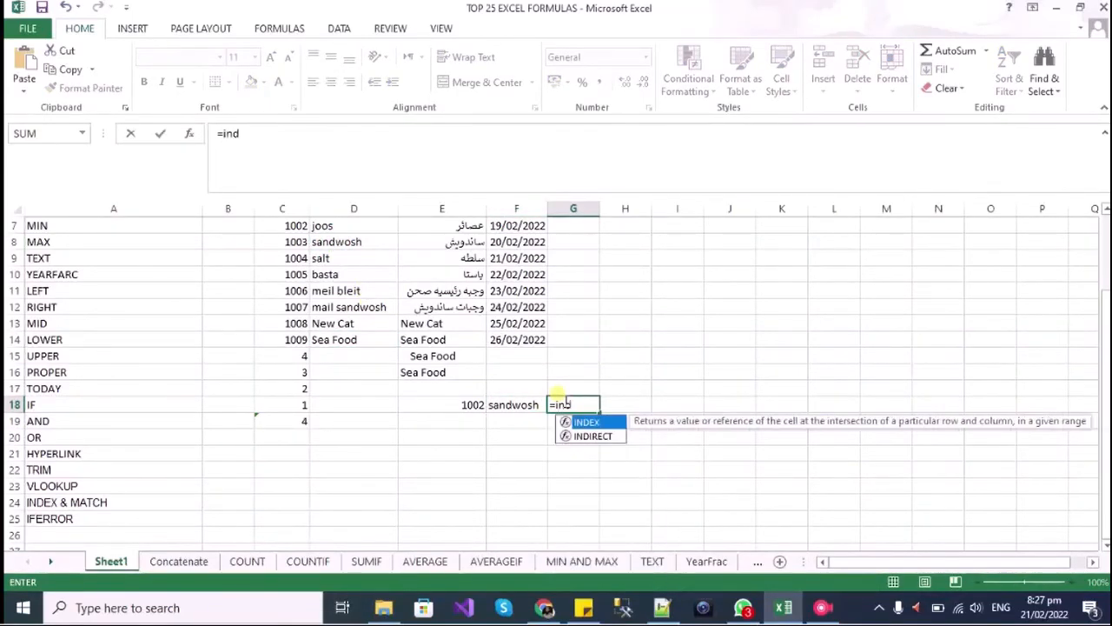
key(Tab)
drag(276, 225, 512, 323)
click(511, 335)
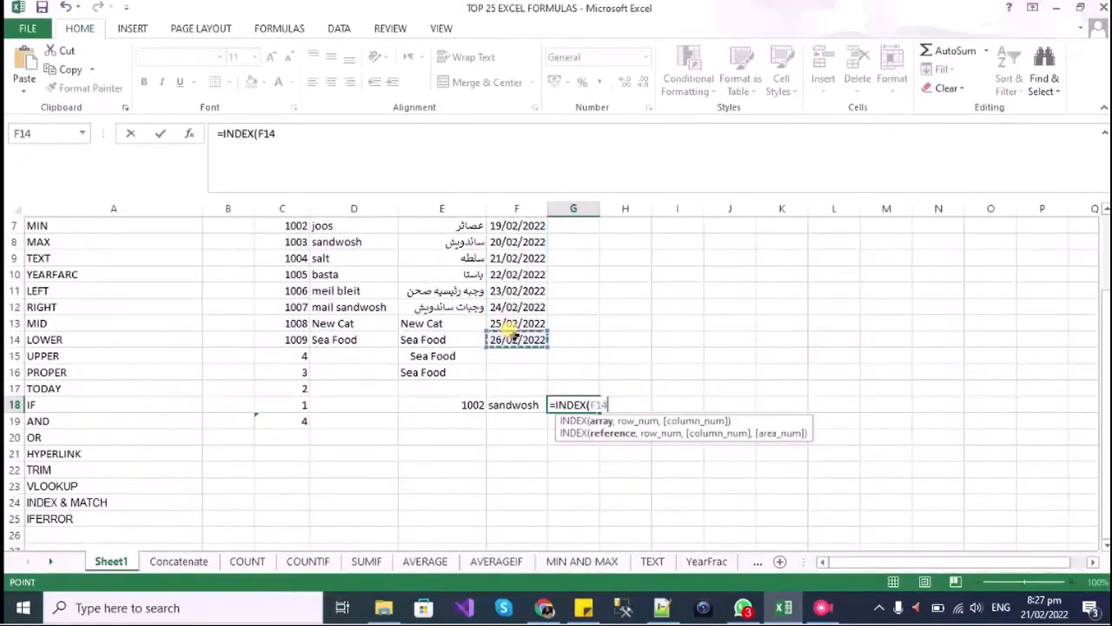
shift+click(296, 227)
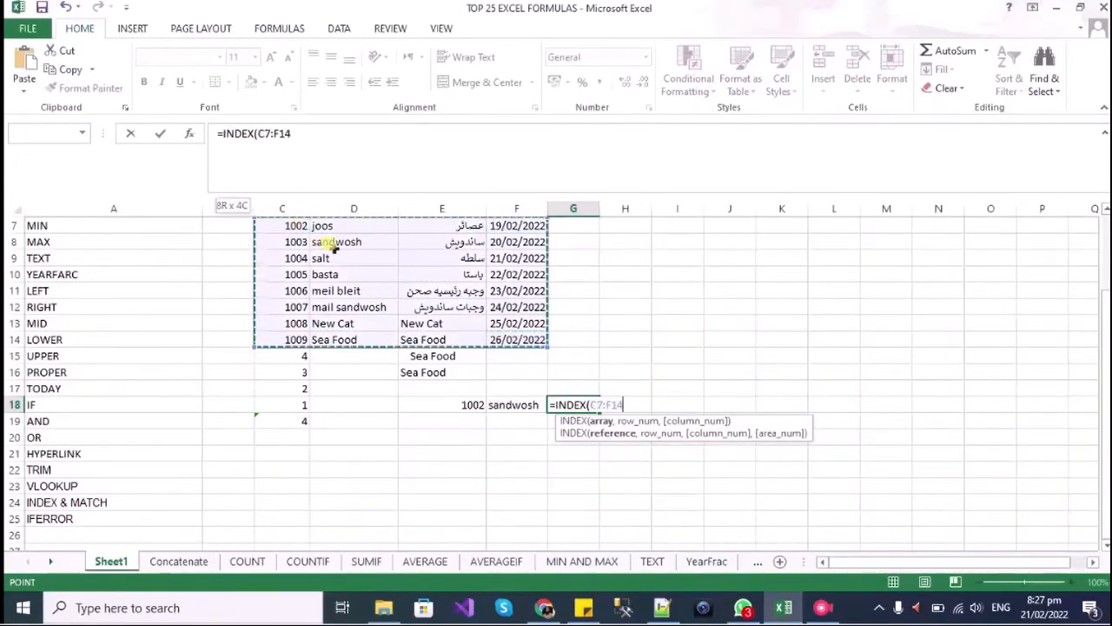
text(,3,3))
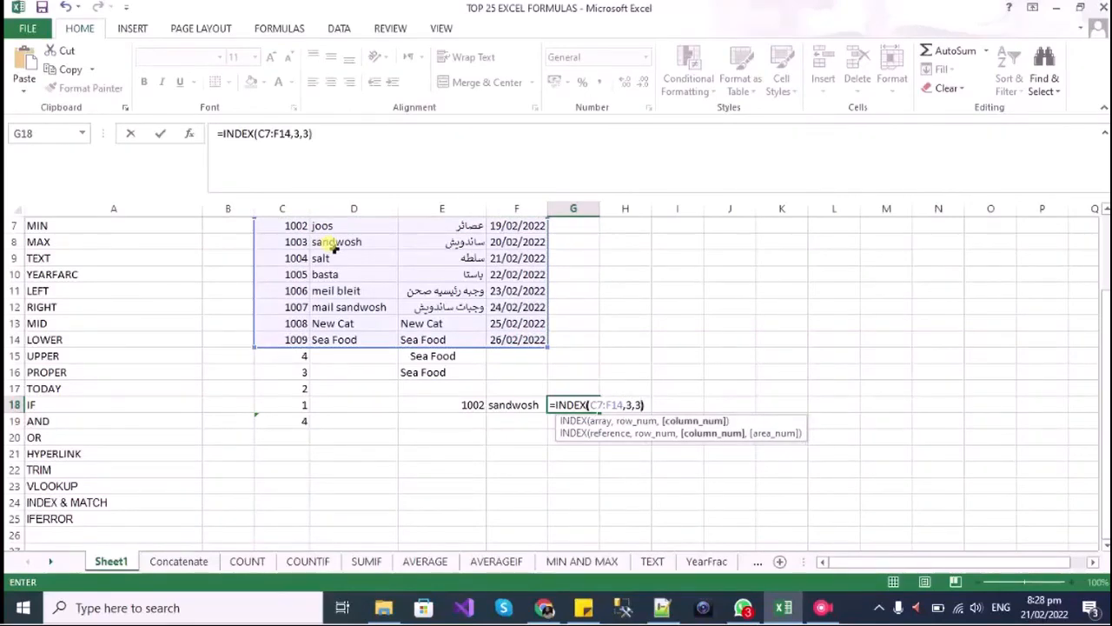
key(Return)
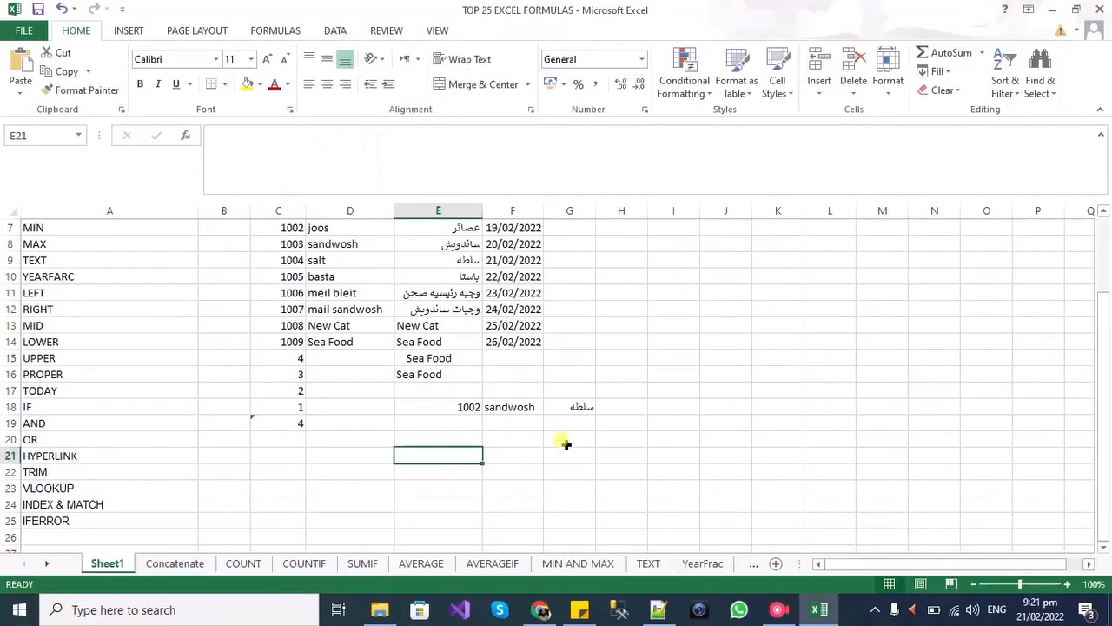
Copy =MATCH(1002,C7:C14,0) from the first line of the Notepad++ notes into F20 of the Excel sheet
click(658, 609)
drag(194, 84, 41, 86)
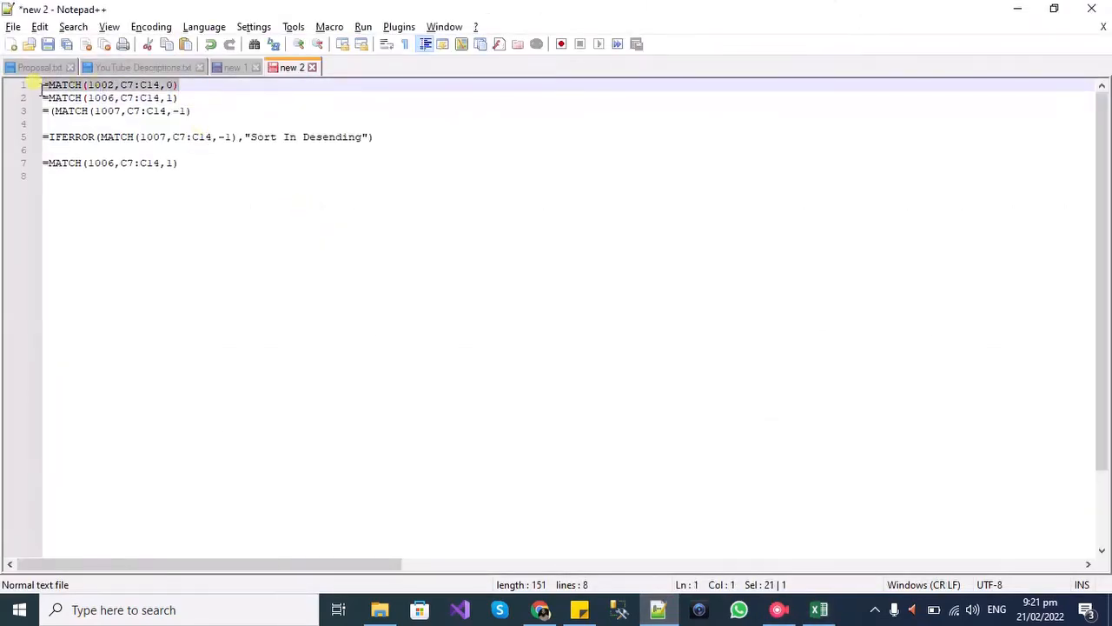
key(ctrl+c)
key(alt+Tab)
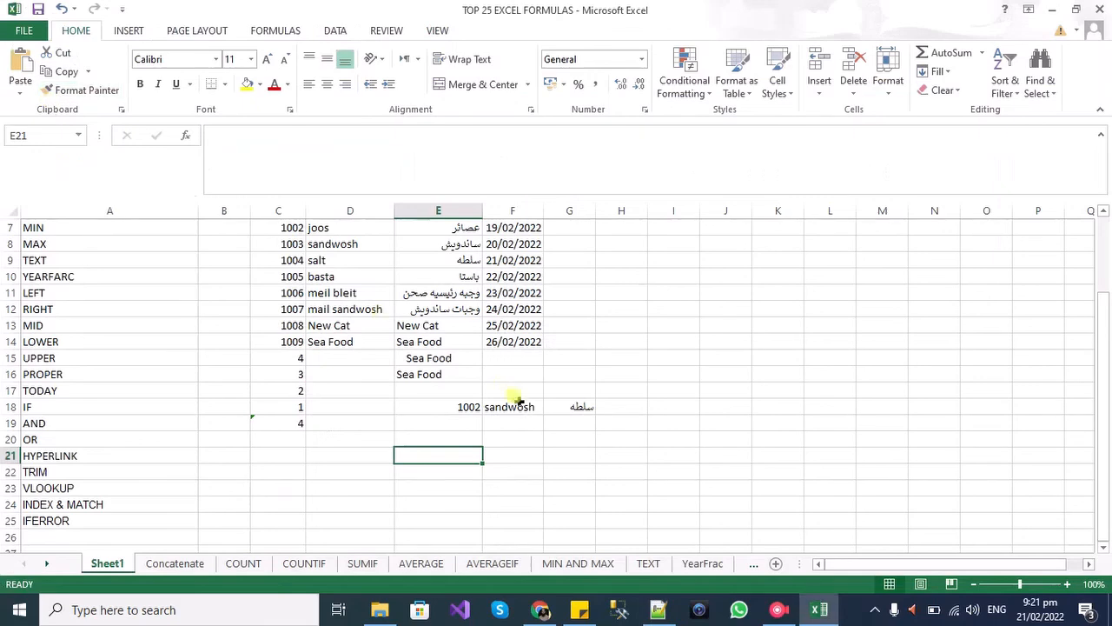
click(509, 437)
key(ctrl+v)
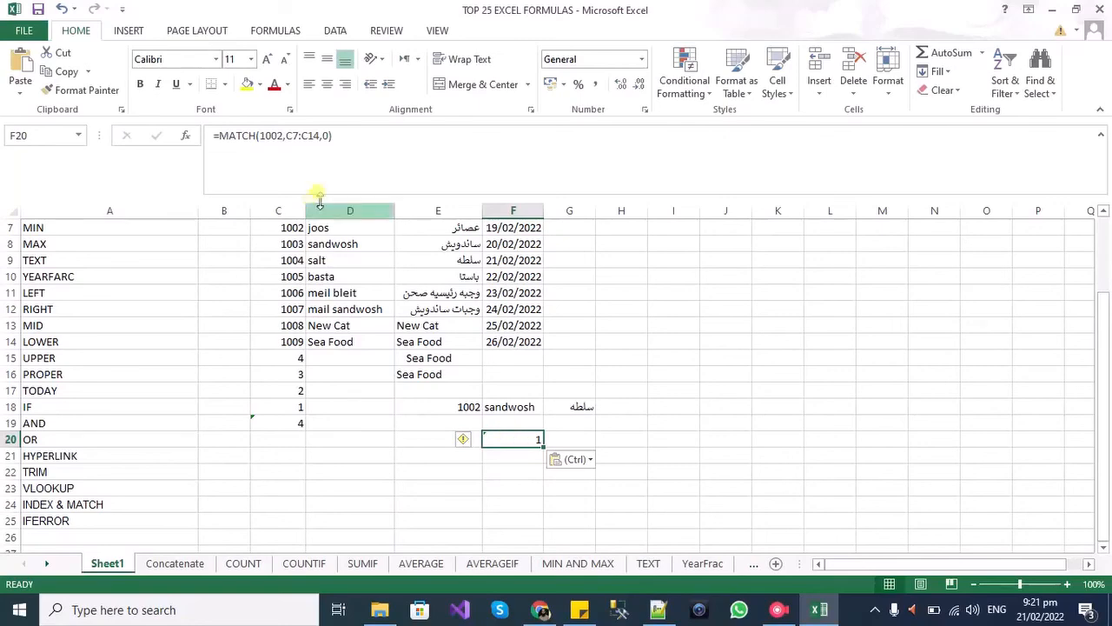
Change the lookup value of the MATCH formula in F20 to 1006
double_click(510, 437)
key(BackSpace)
text(6)
key(Return)
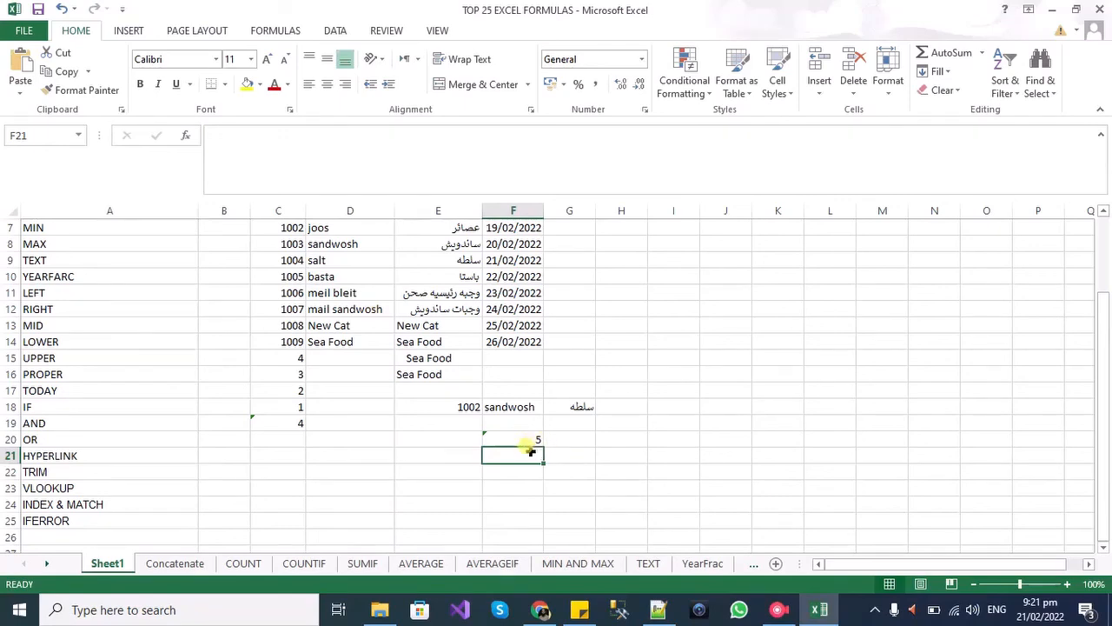
Copy =MATCH(1006,C7:C14,1) from the second line of the Notepad++ notes into F21 and inspect its lookup range
key(alt+Tab)
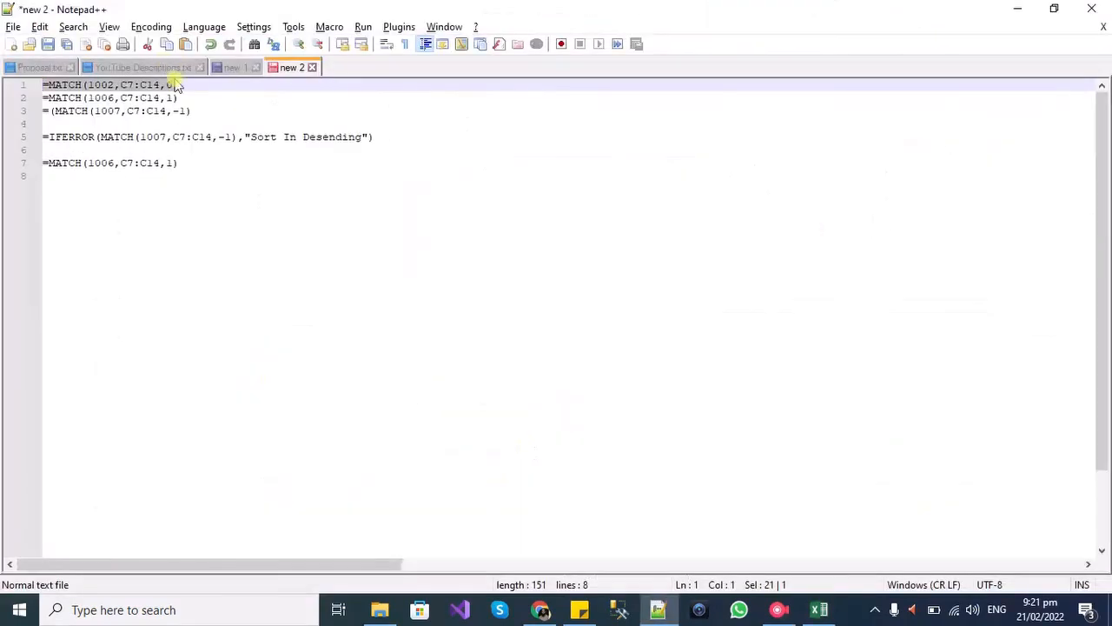
drag(179, 97, 24, 99)
key(ctrl+c)
key(alt+Tab)
key(ctrl+v)
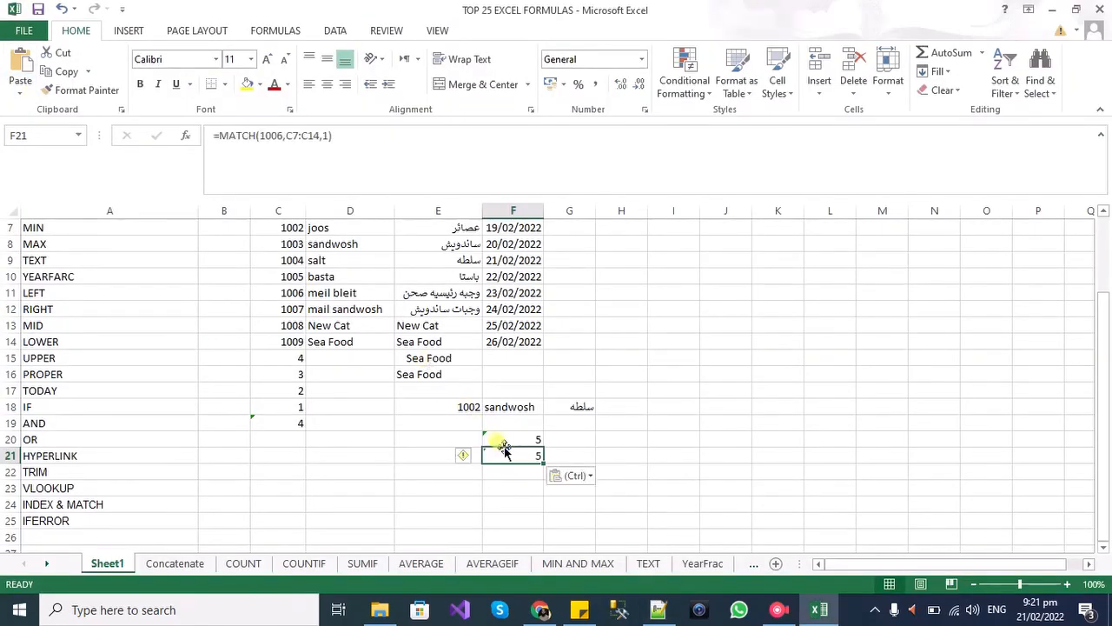
click(343, 143)
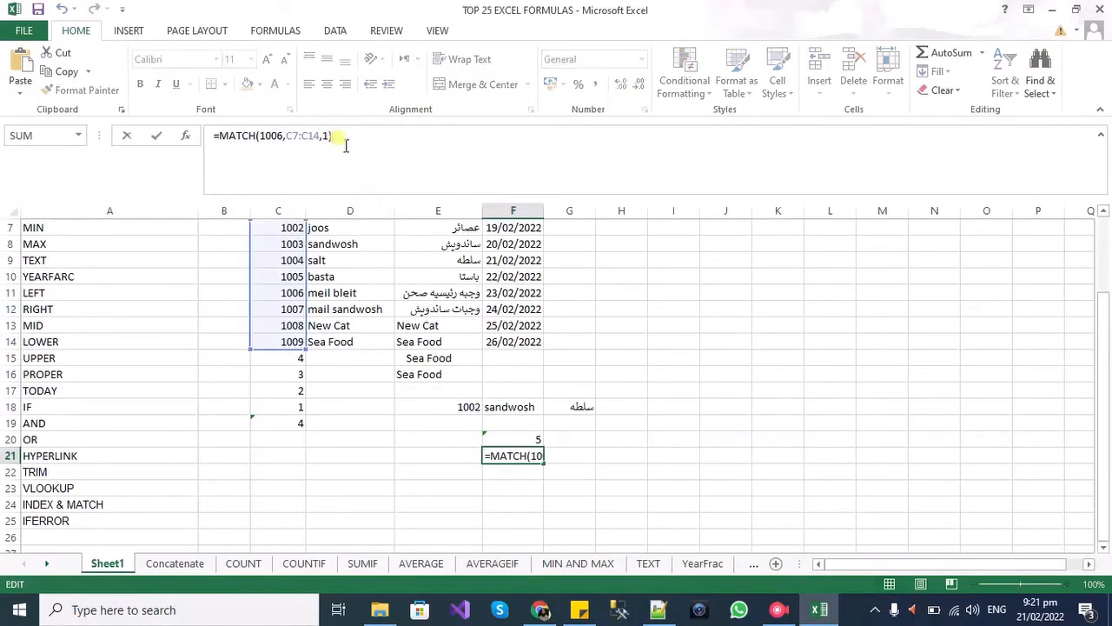
click(579, 438)
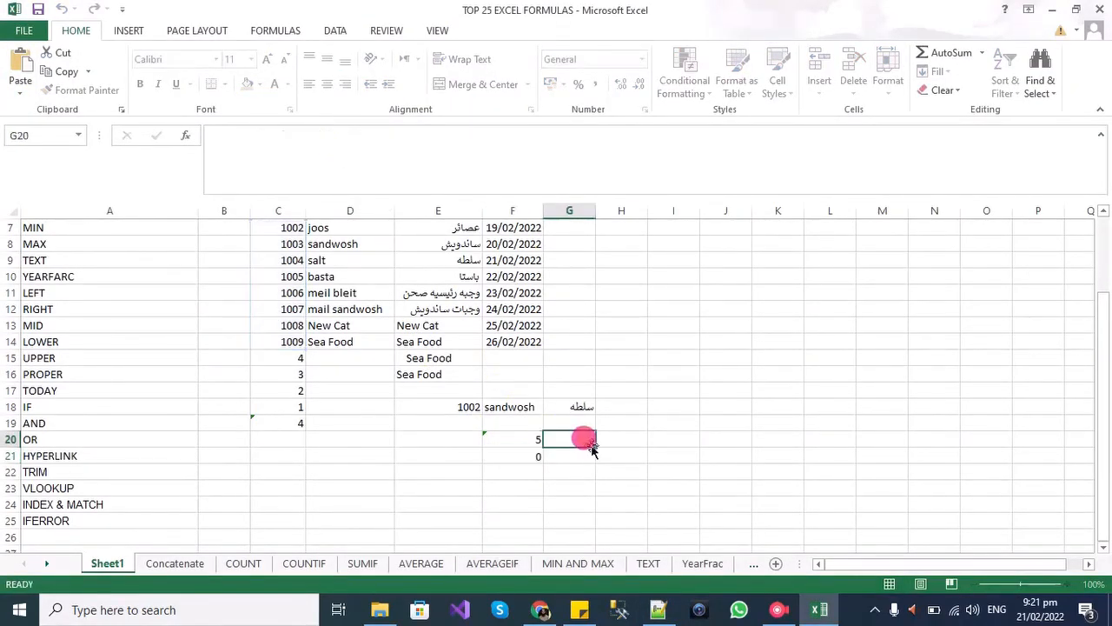
click(522, 468)
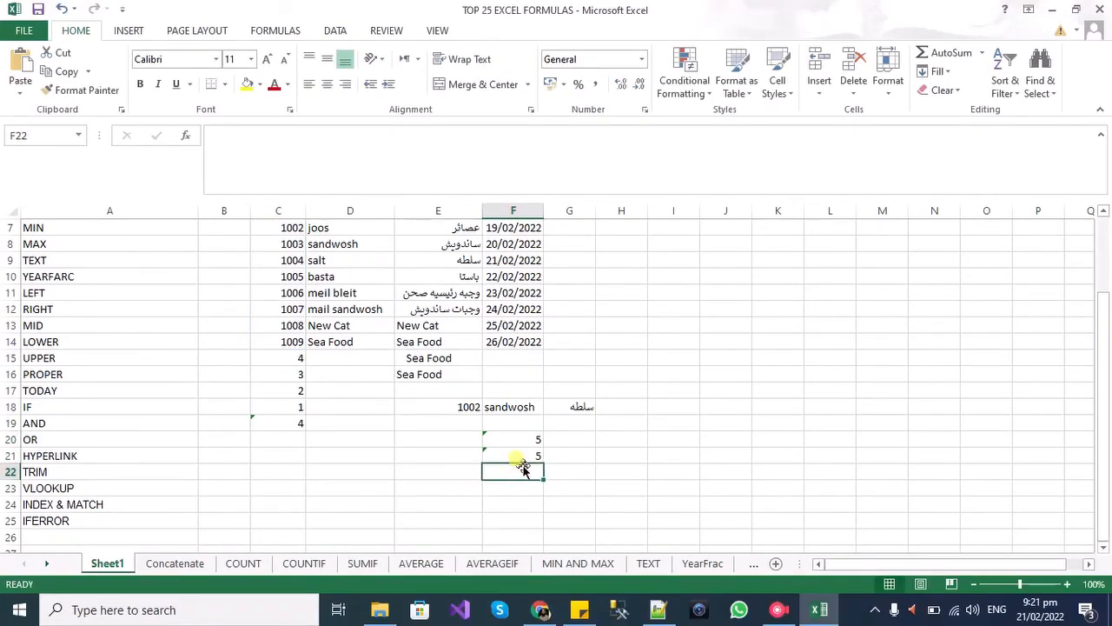
Change the lookup value of the MATCH formula in F21 to 1003 and check it against C8
click(518, 453)
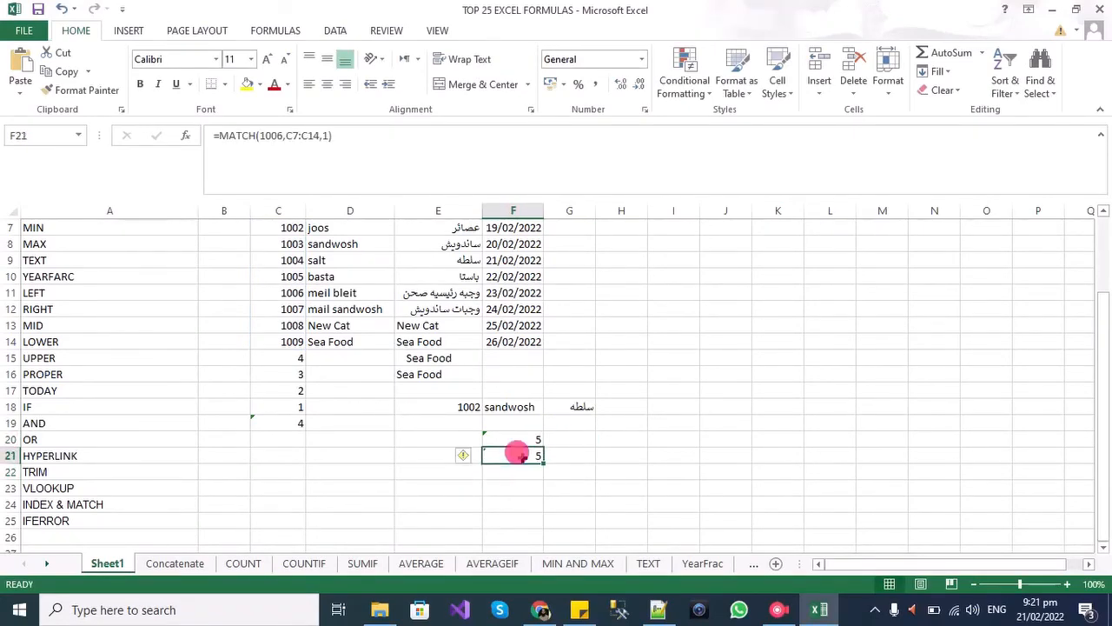
click(279, 137)
key(BackSpace)
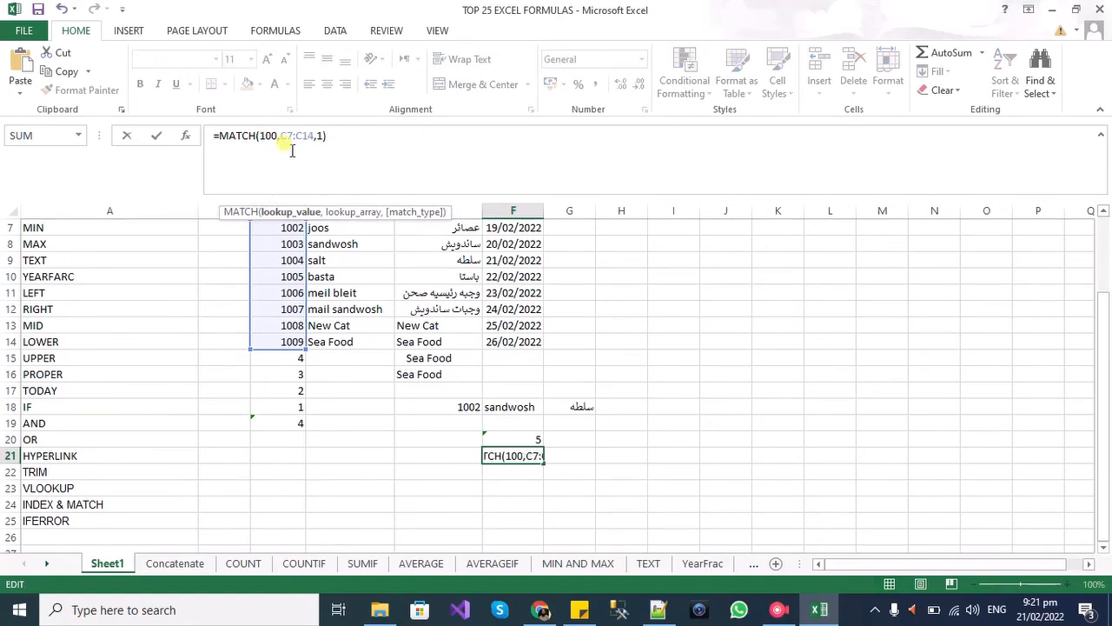
key(Return)
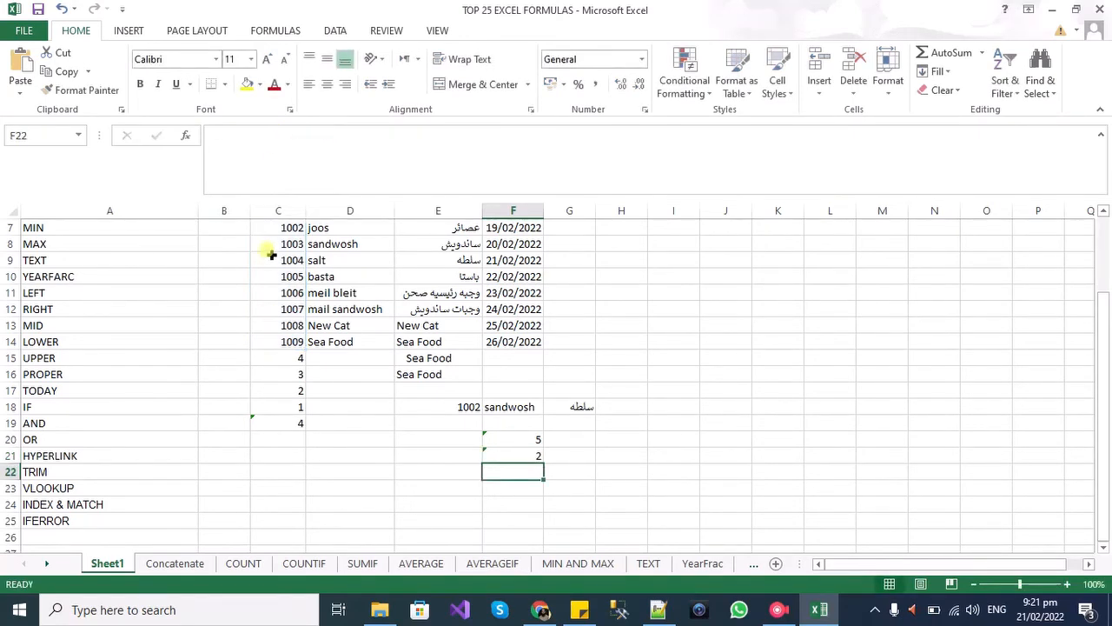
click(278, 240)
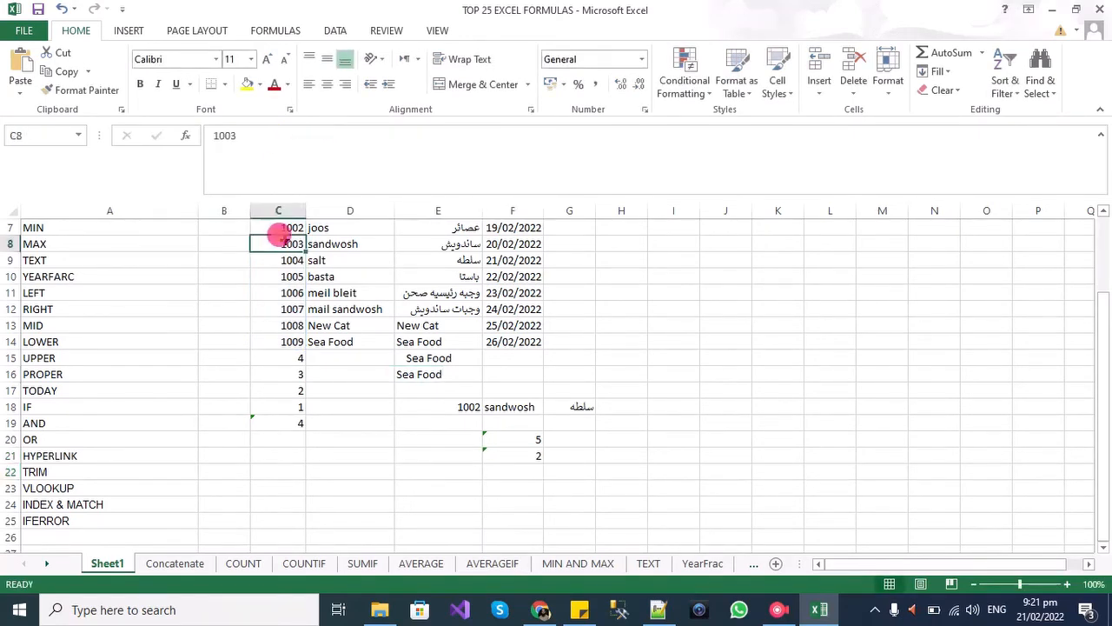
Copy =(MATCH(1007,C7:C14,-1) from the third line of the Notepad++ notes into F22 of the Excel sheet
click(528, 476)
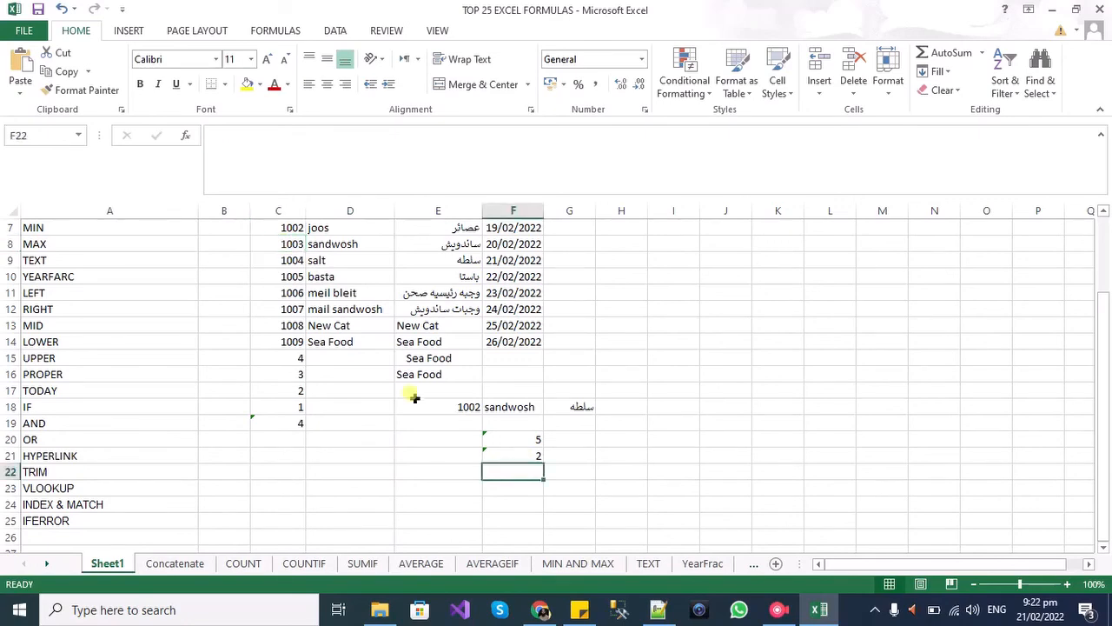
key(alt+Tab)
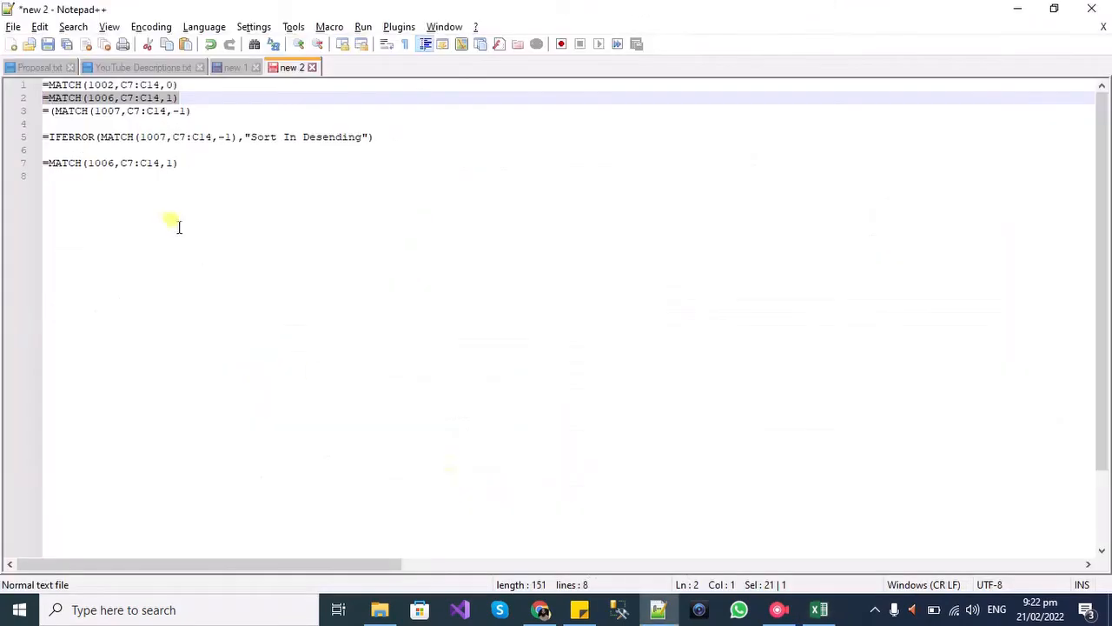
click(164, 110)
drag(165, 112, 45, 106)
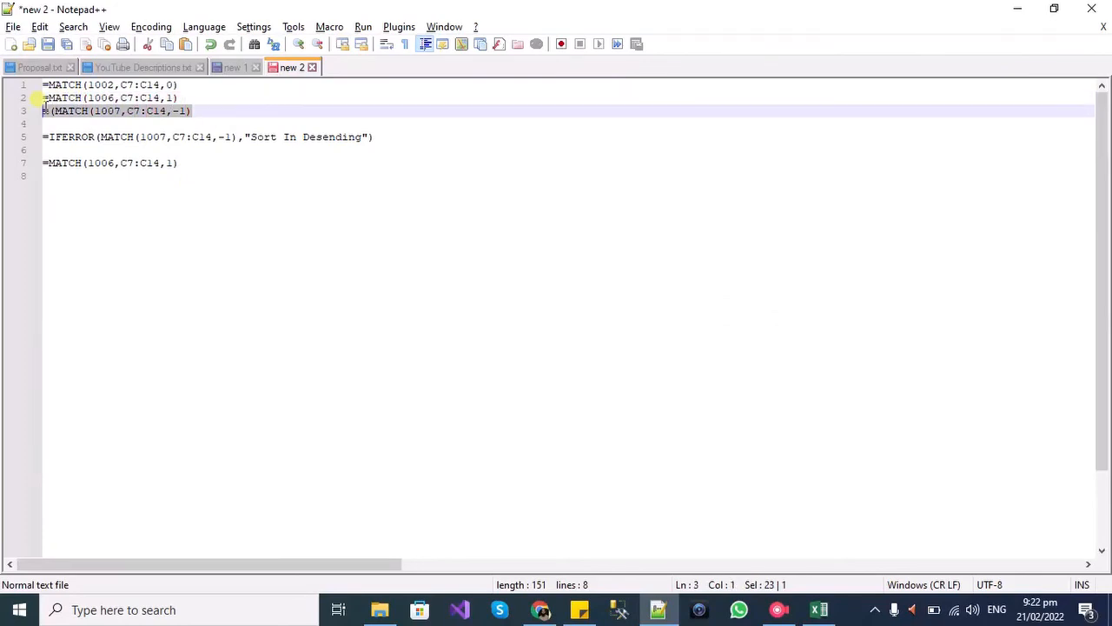
key(ctrl+c)
key(alt+Tab)
key(ctrl+v)
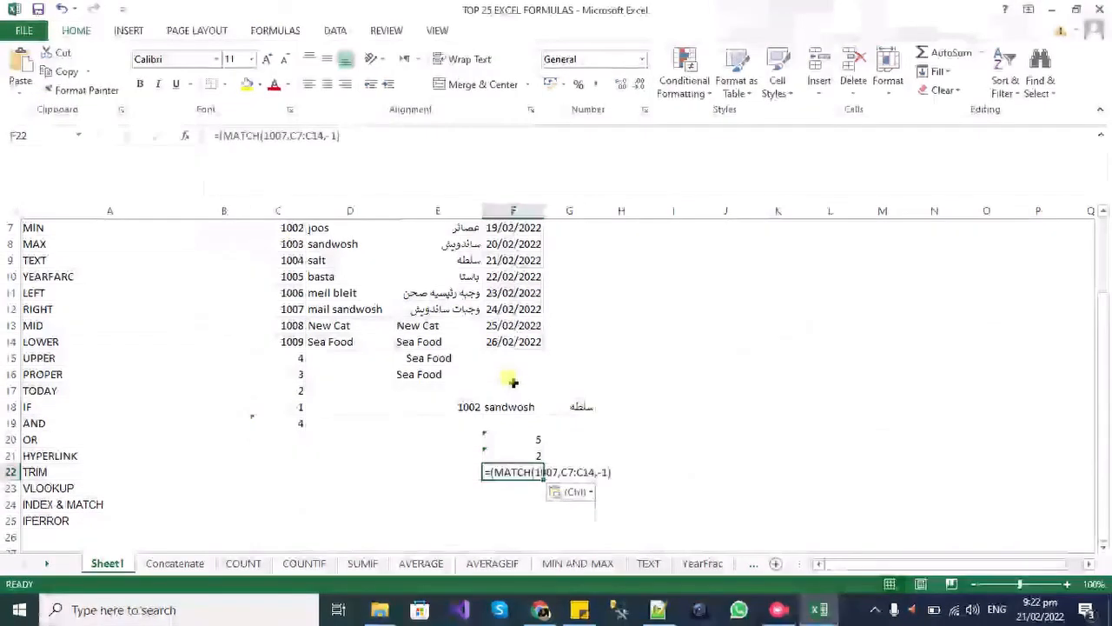
key(Return)
click(505, 472)
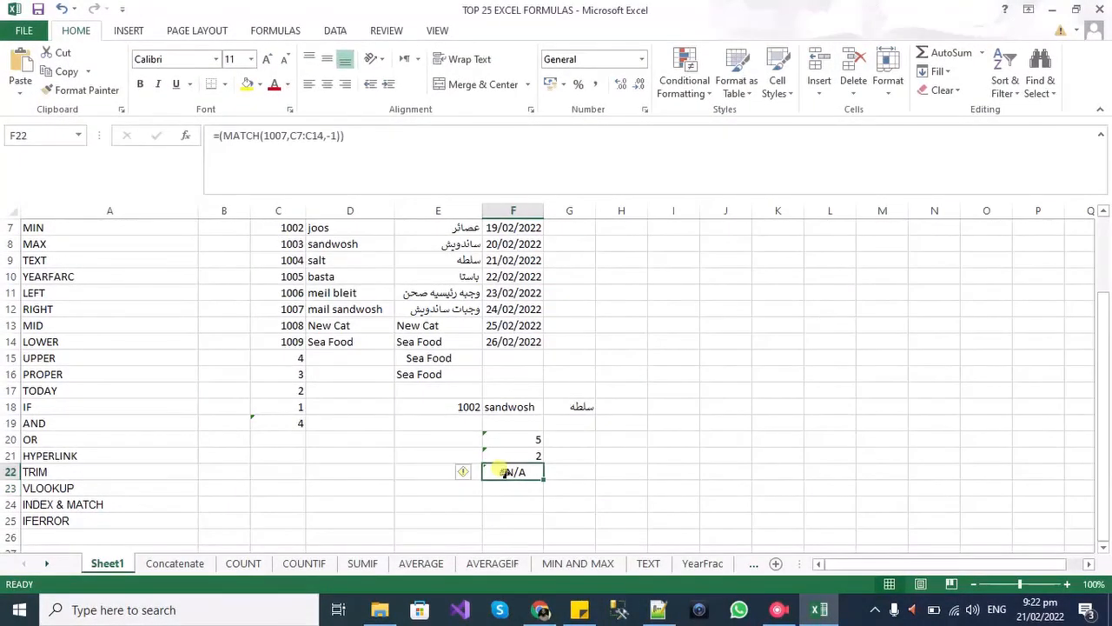
key(Return)
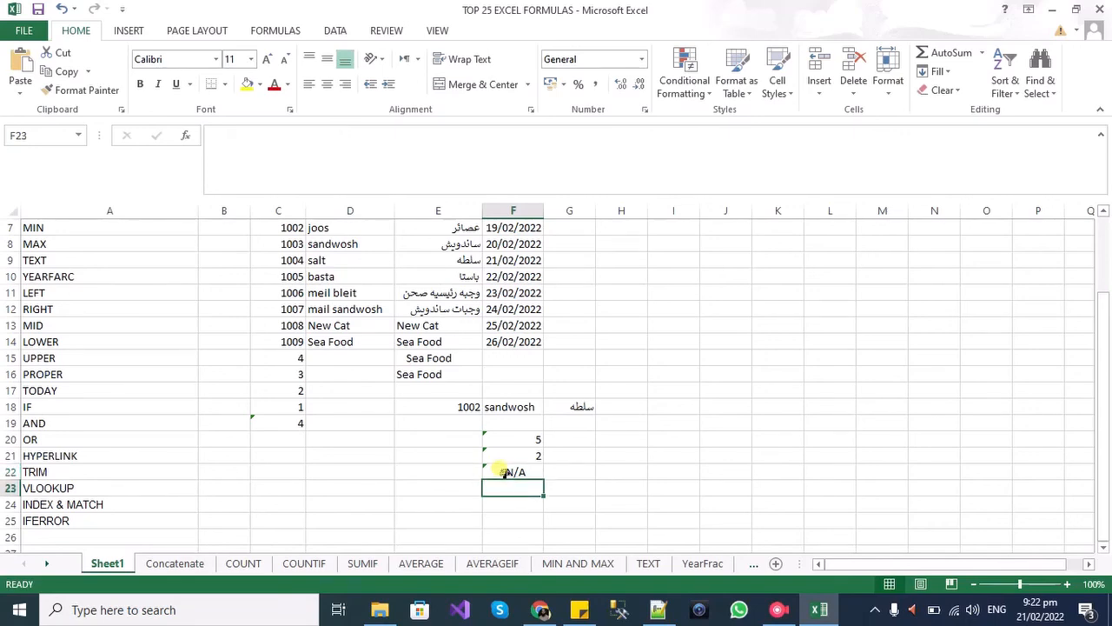
Copy =IFERROR(MATCH(1007,C7:C14,-1),"Sort In Desending") from the Notepad++ notes into F24 of the Excel sheet, then select F25
key(alt+Tab)
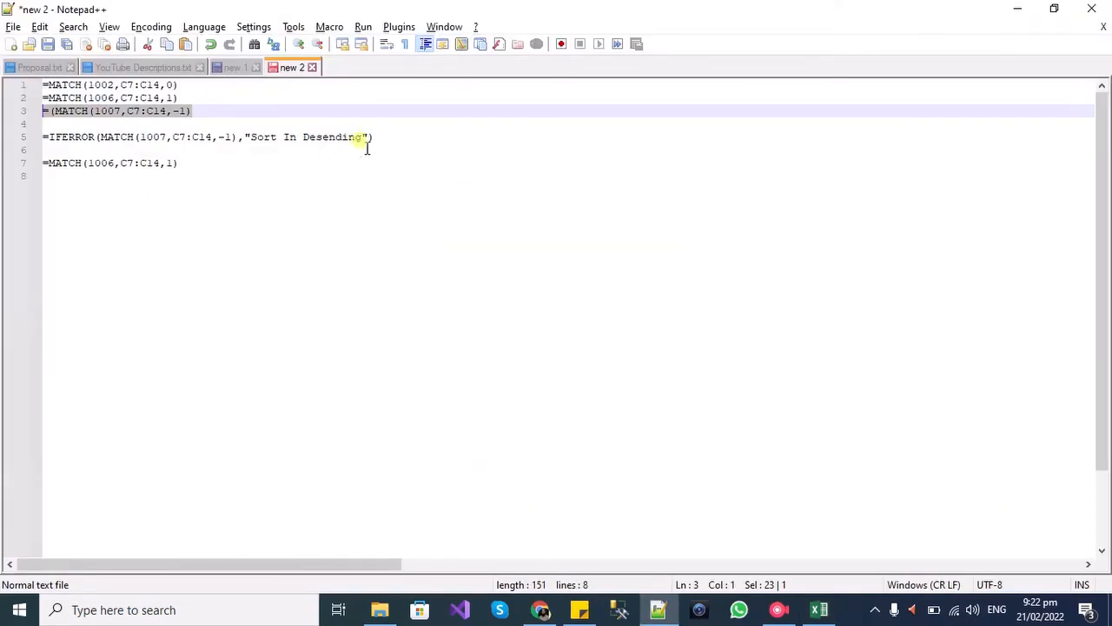
drag(385, 136, 96, 136)
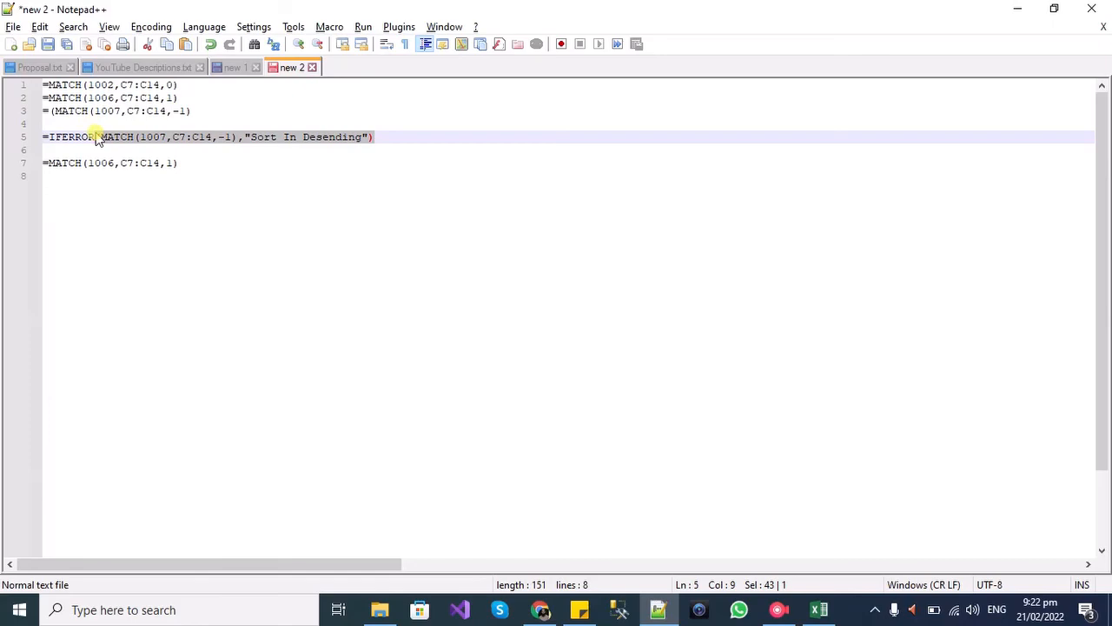
key(shift+Home)
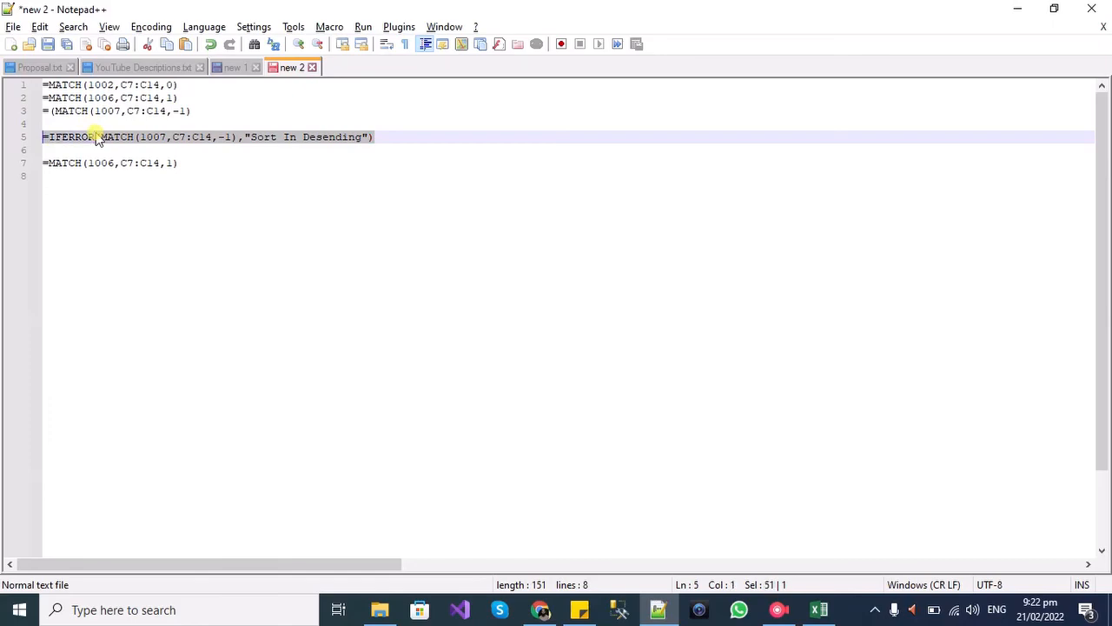
key(alt+Tab)
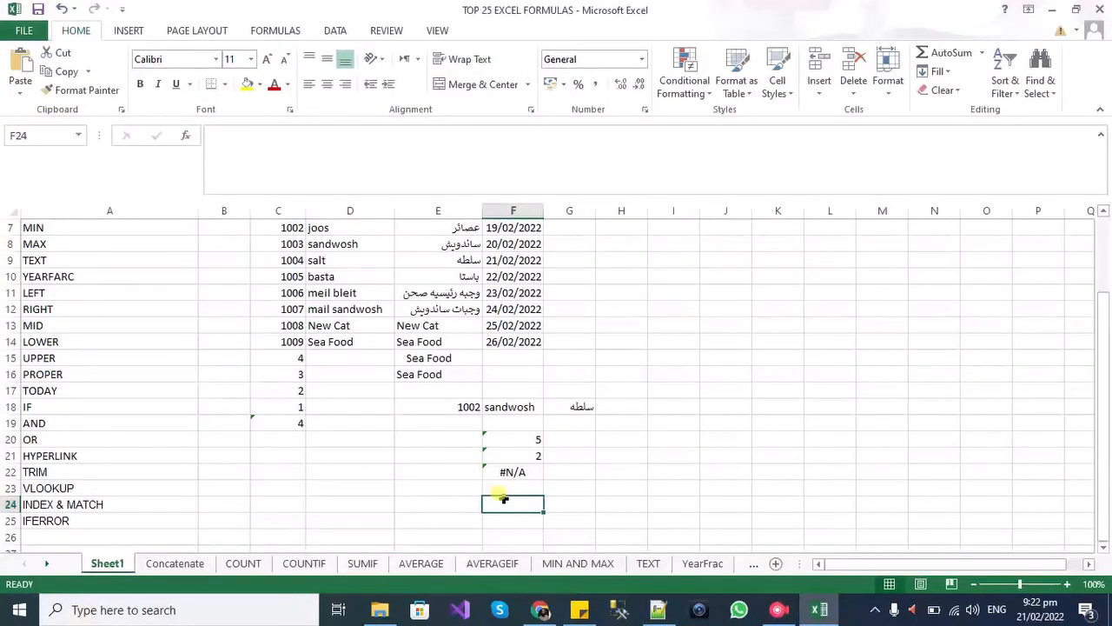
key(ctrl+v)
key(Return)
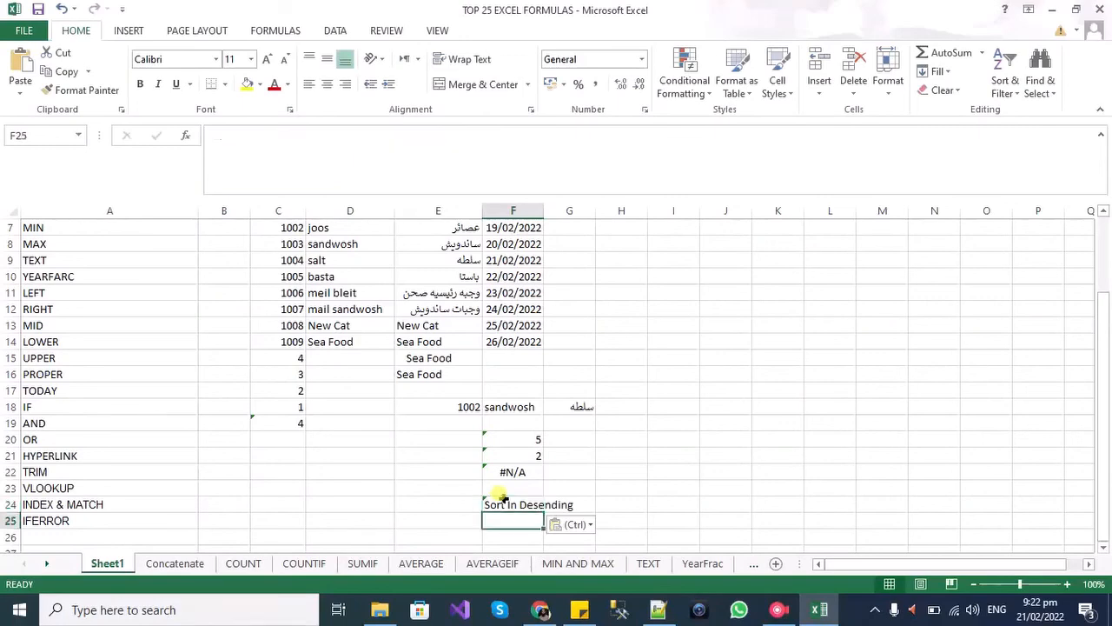
click(506, 504)
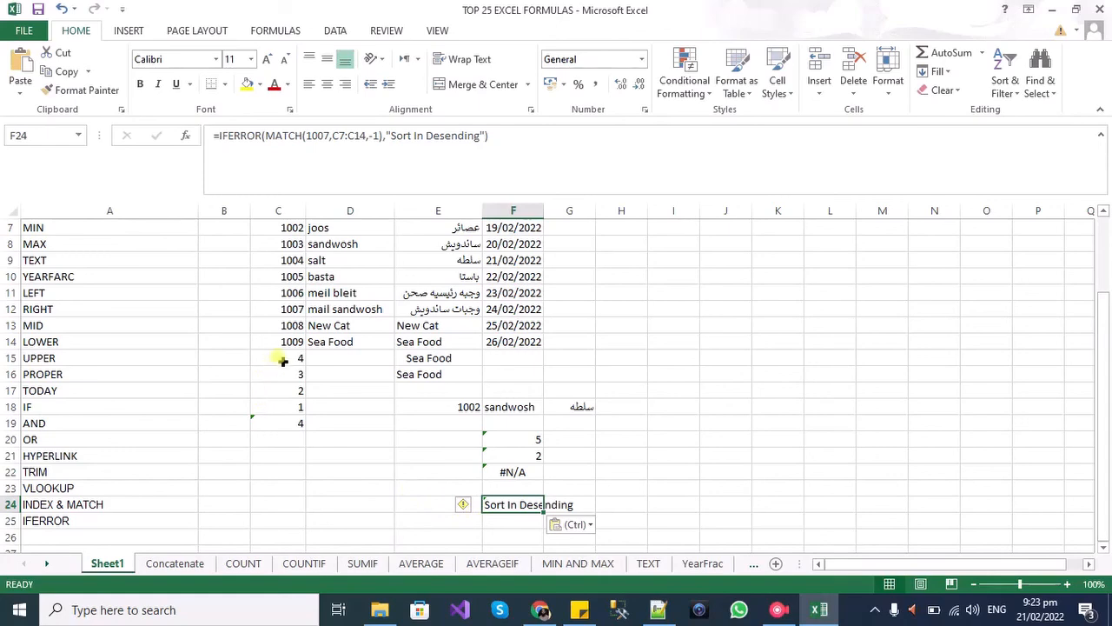
click(523, 524)
key(alt+Tab)
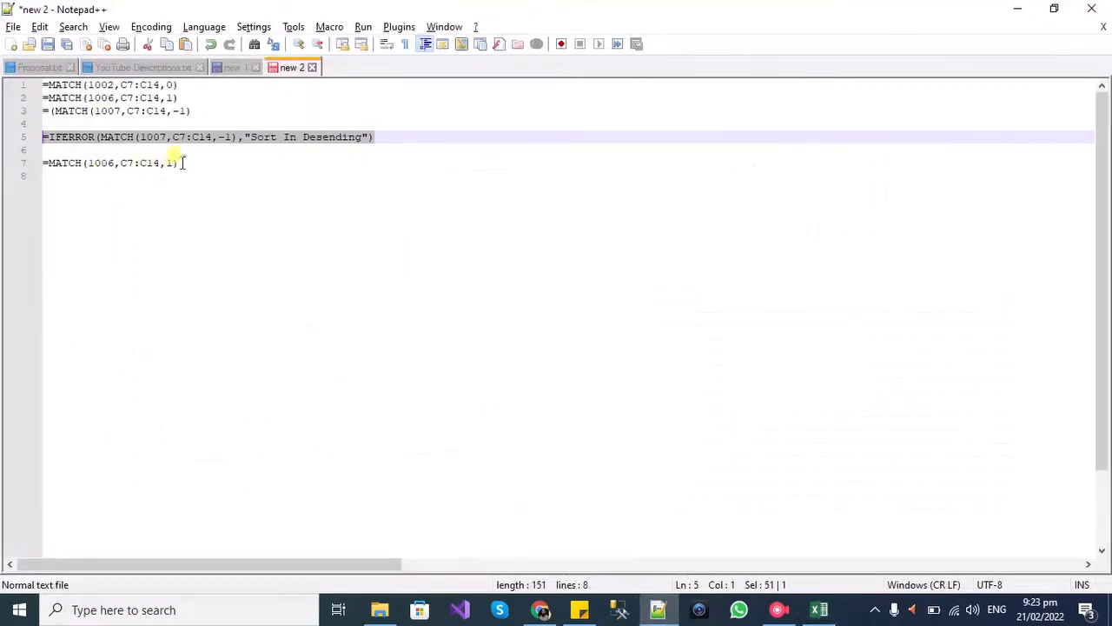
drag(179, 163, 15, 159)
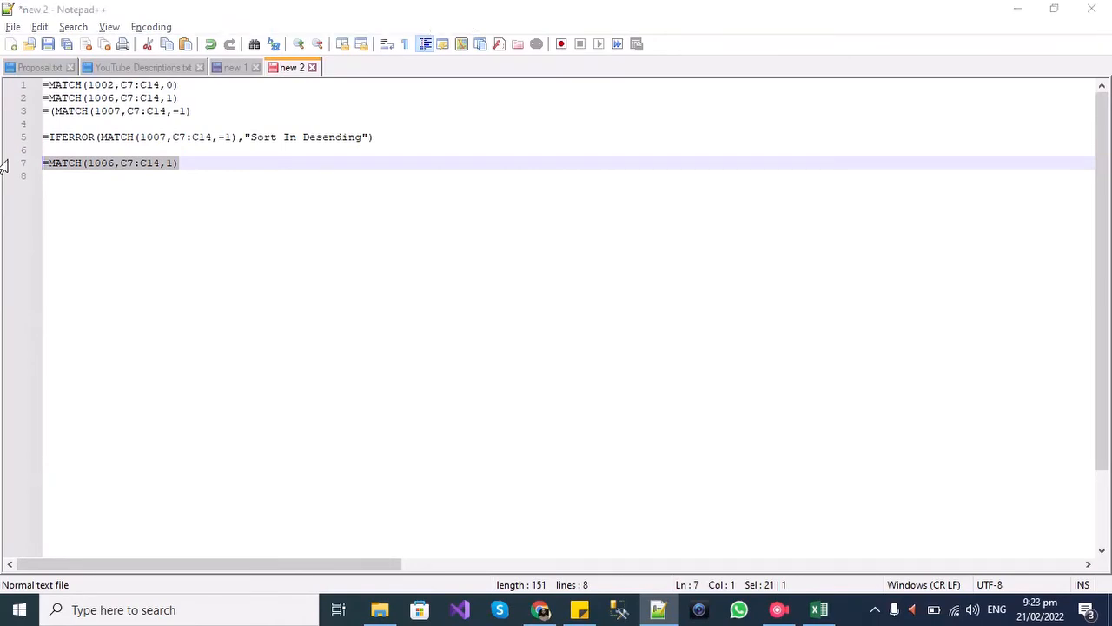
key(alt+Tab)
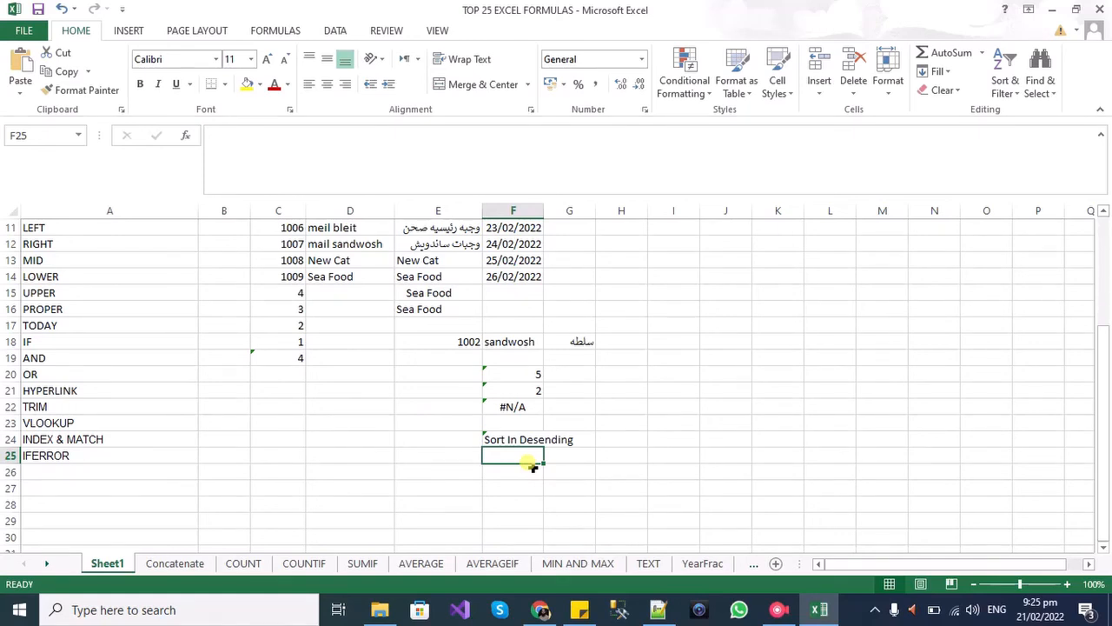
Enter =MATCH(1,C15:C18,-1) in F25, using the greater-than match type on the descending list
text(=mat)
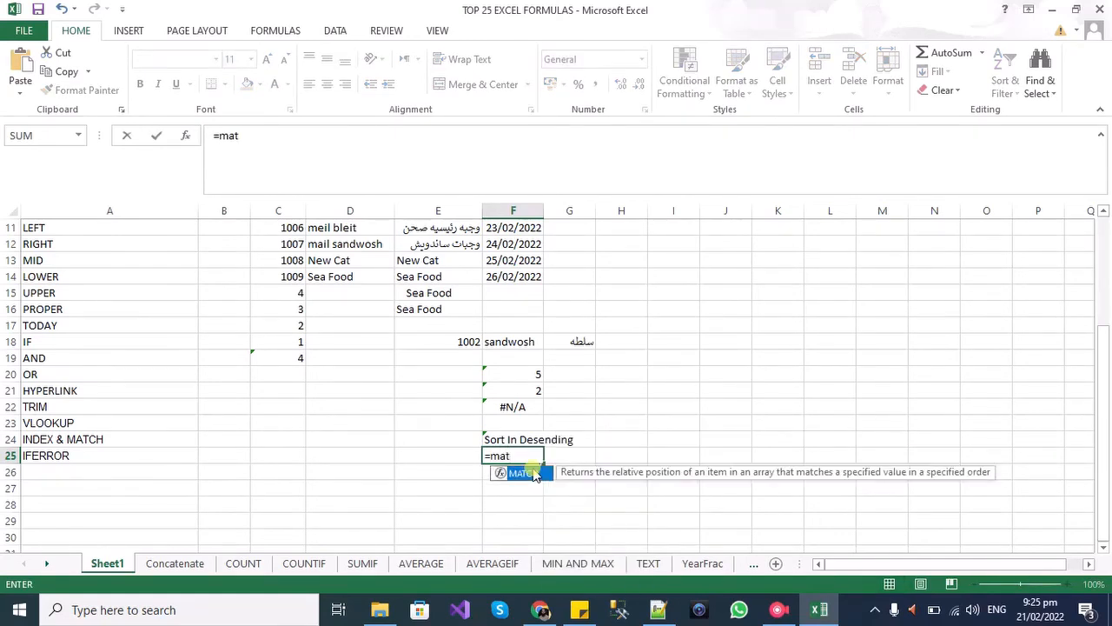
double_click(535, 473)
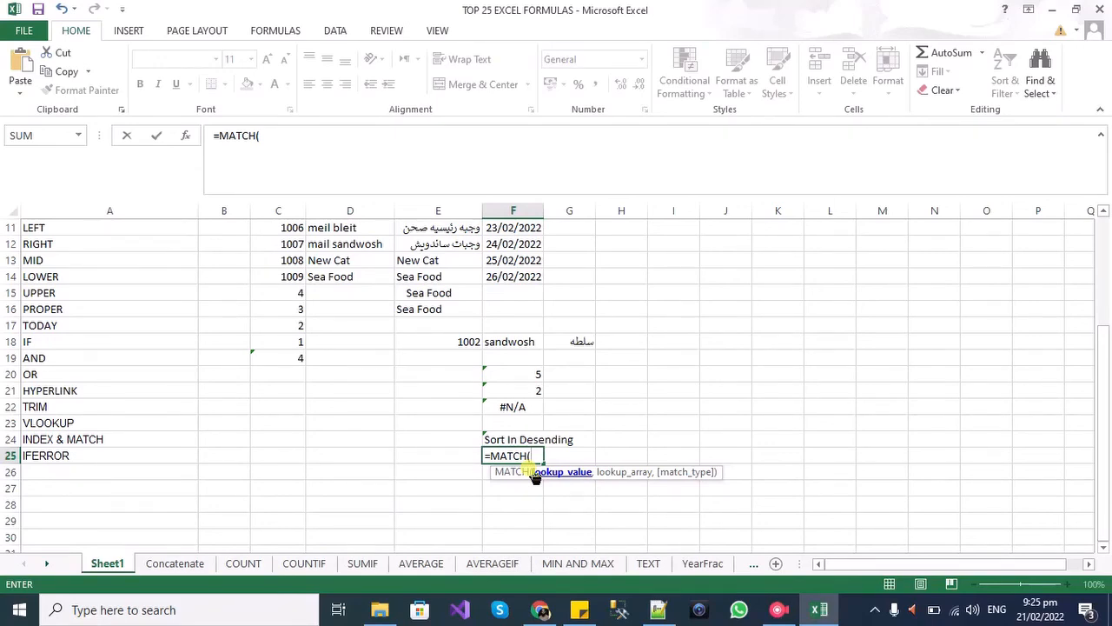
text(1,)
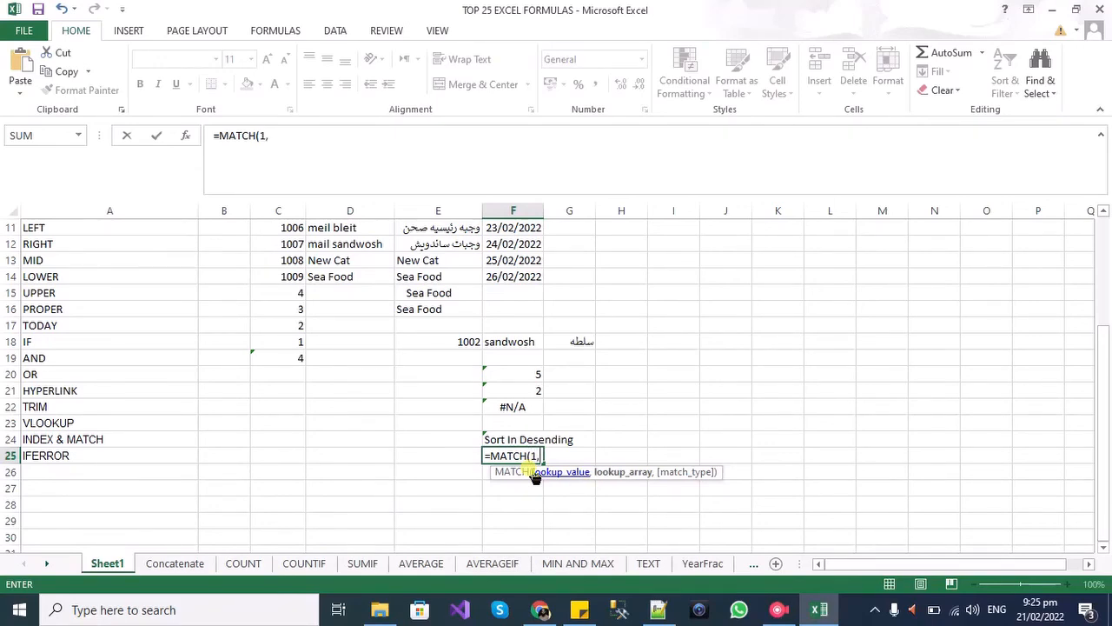
drag(290, 293, 299, 343)
text(,)
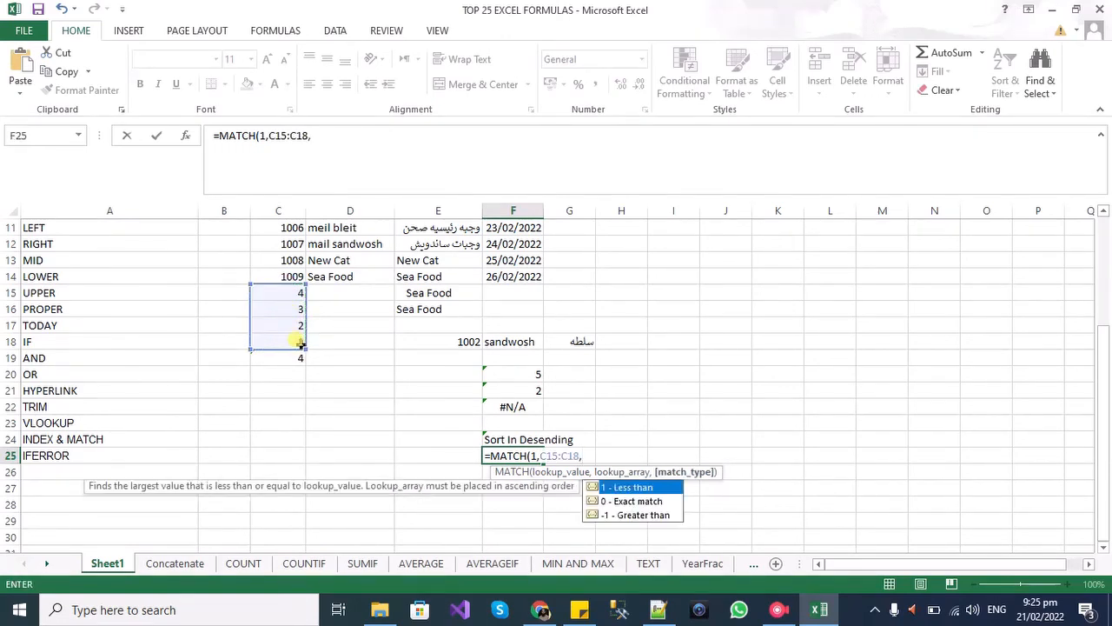
key(Down)
key(Down)
key(Tab)
key(Return)
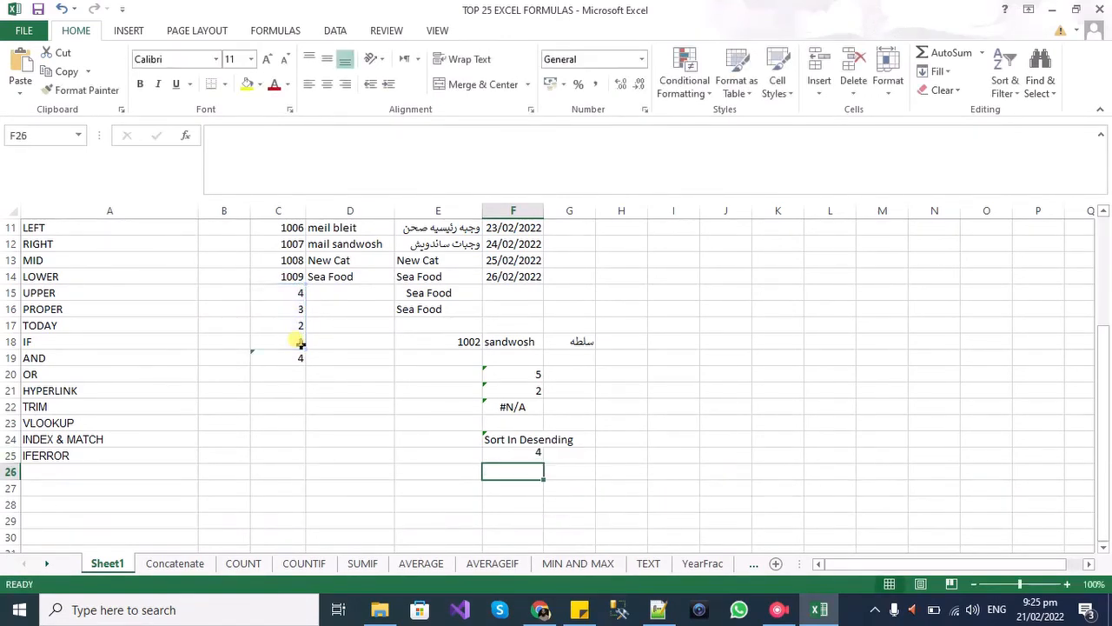
key(Up)
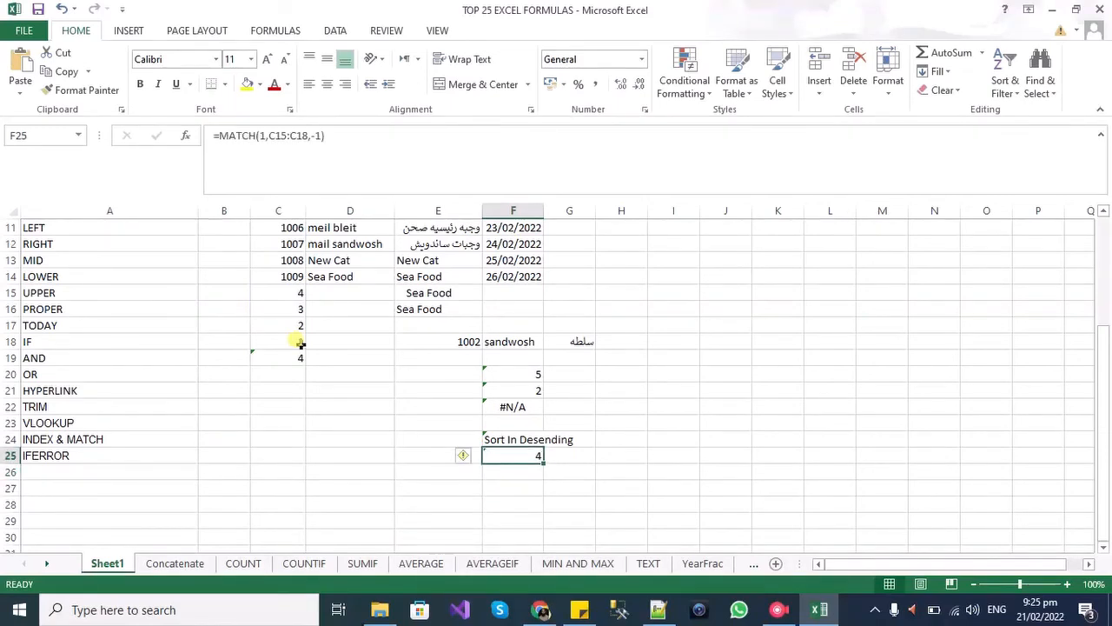